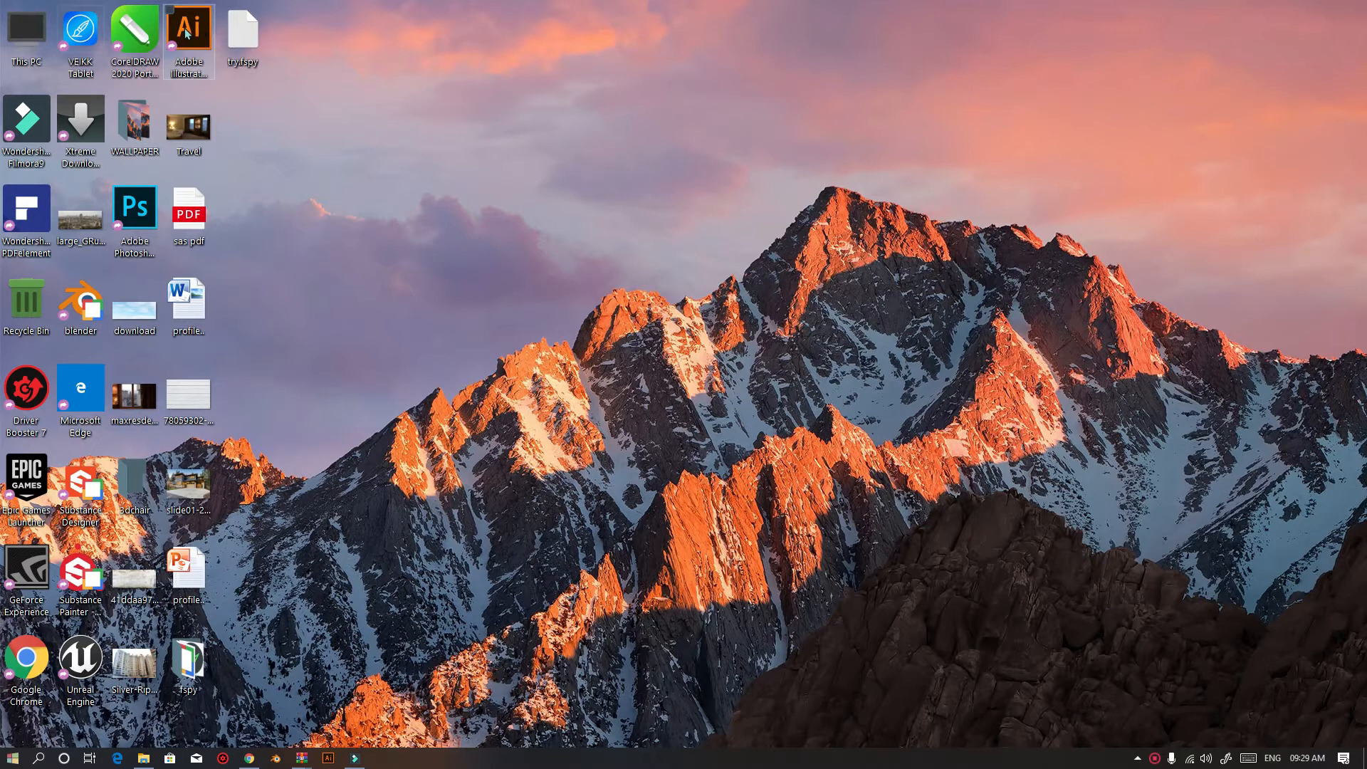
Launch Illustrator from the desktop and open the New Document dialog
double_click(186, 28)
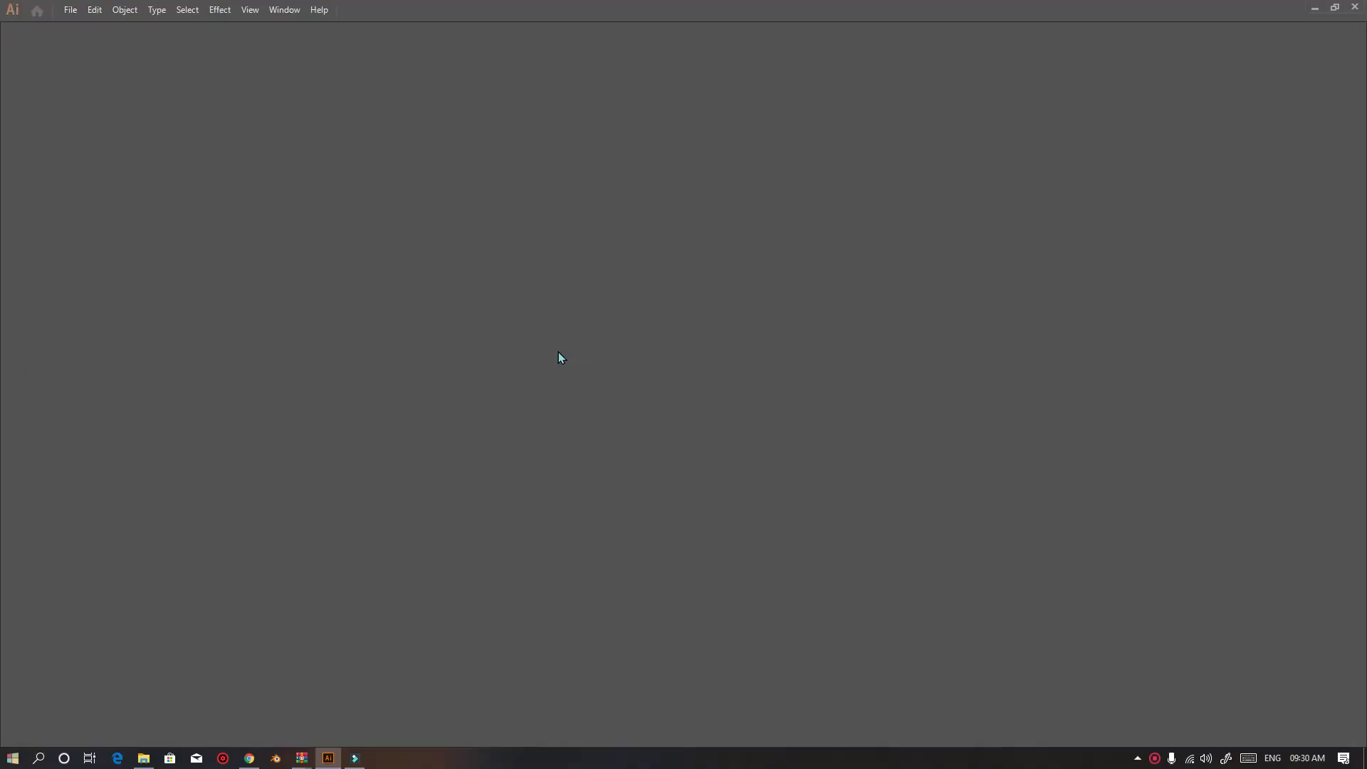
left_click(70, 9)
left_click(99, 27)
left_click(76, 10)
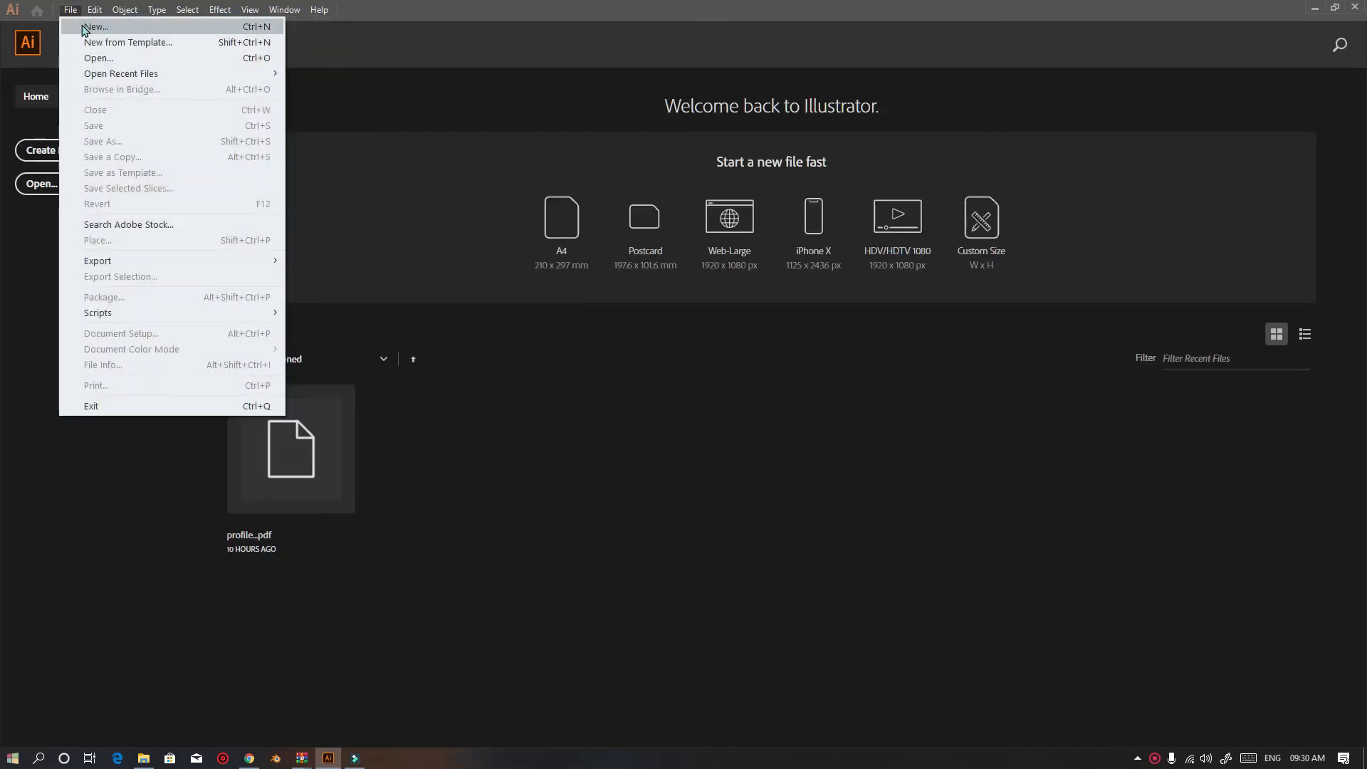
left_click(85, 28)
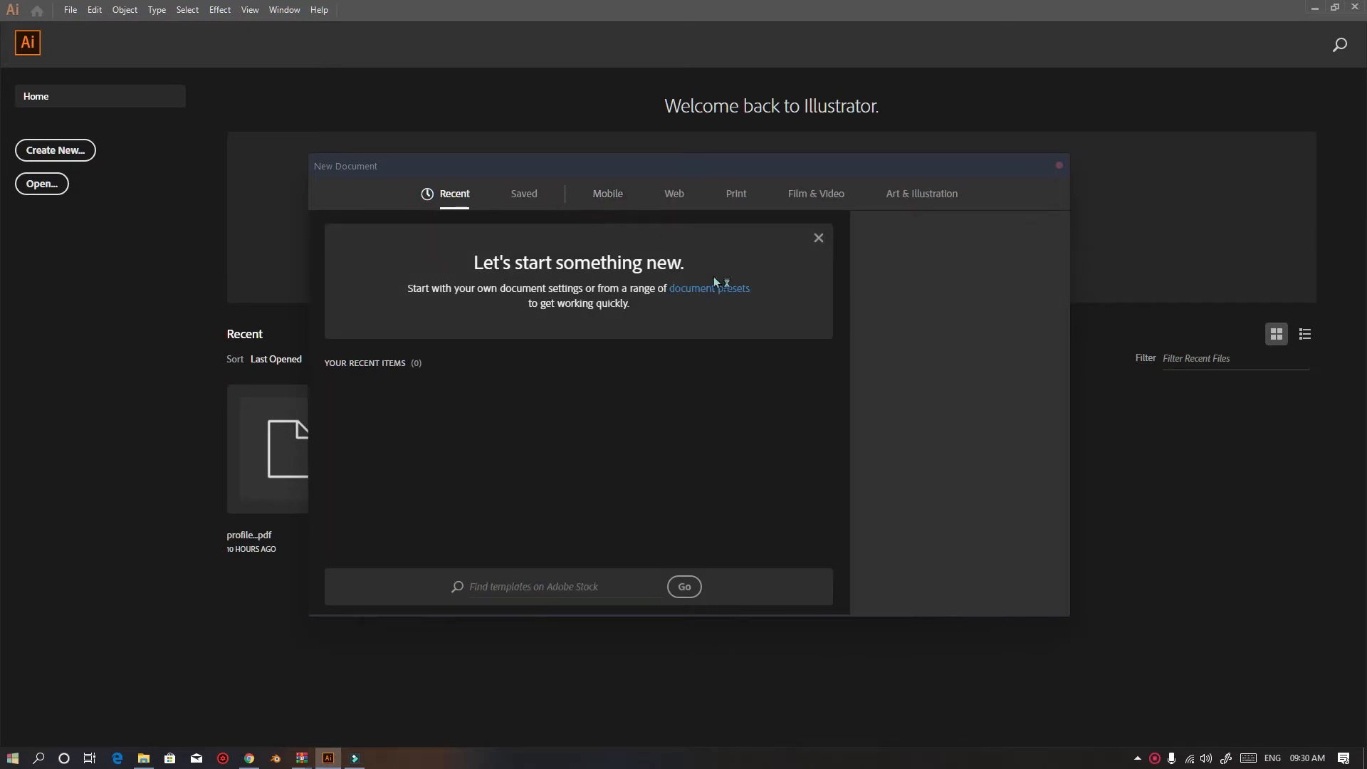
left_click_drag(714, 164, 735, 146)
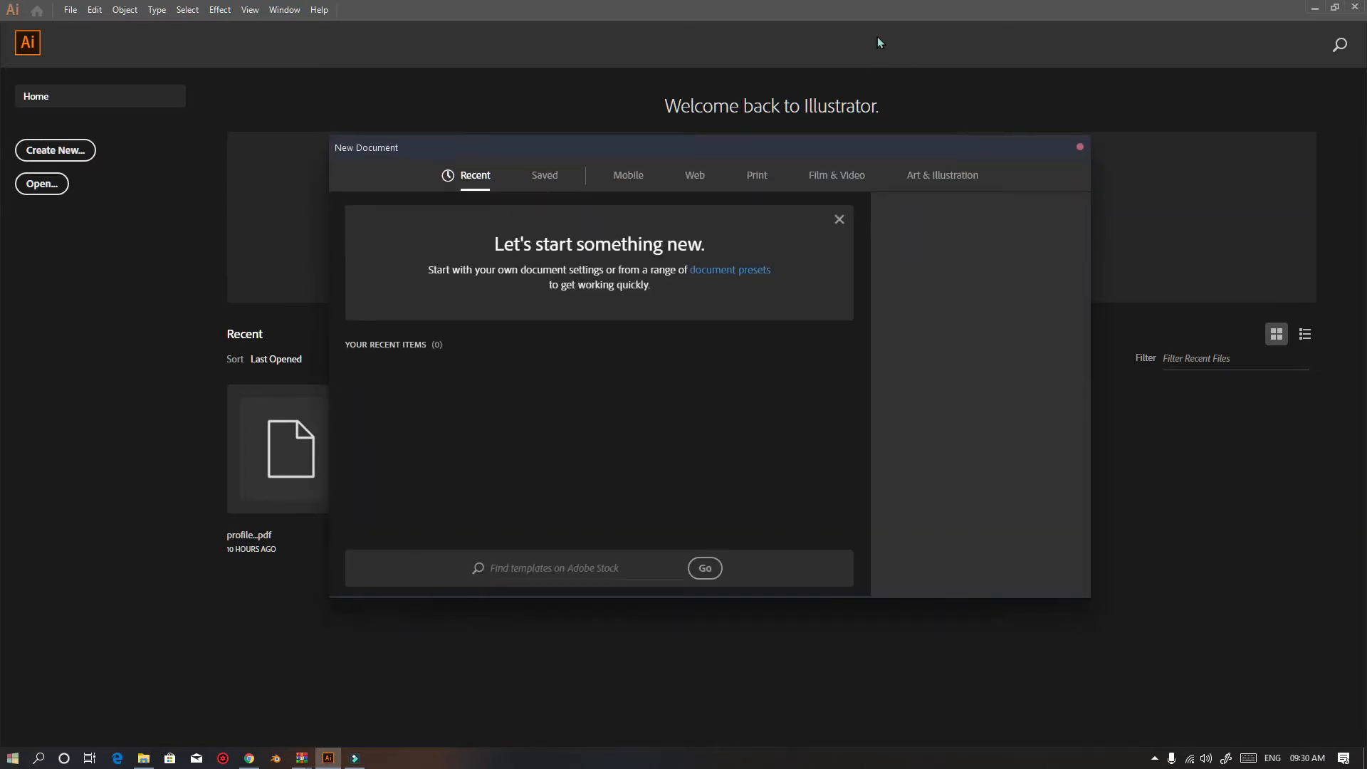
Browse the Mobile, Web, Print and Film & Video preset categories, previewing several mobile presets
left_click(627, 175)
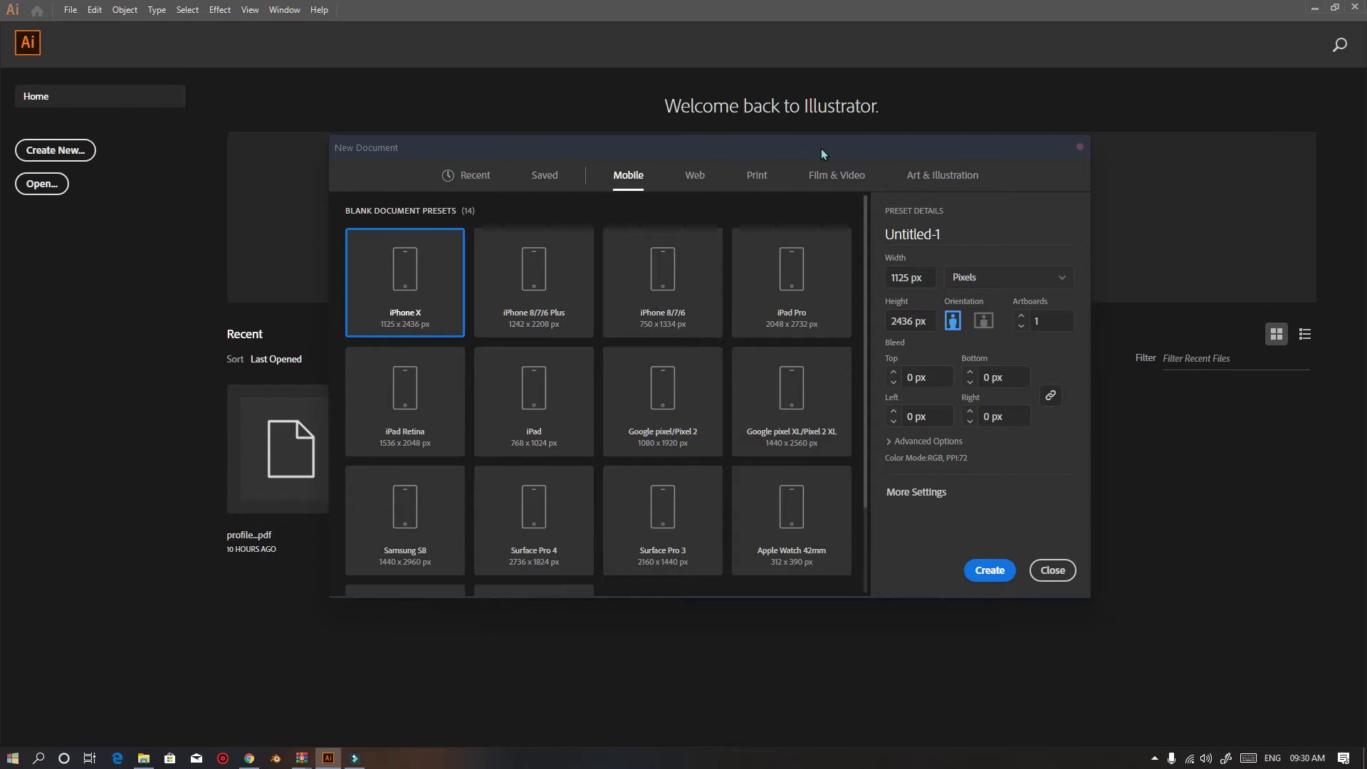
left_click(696, 174)
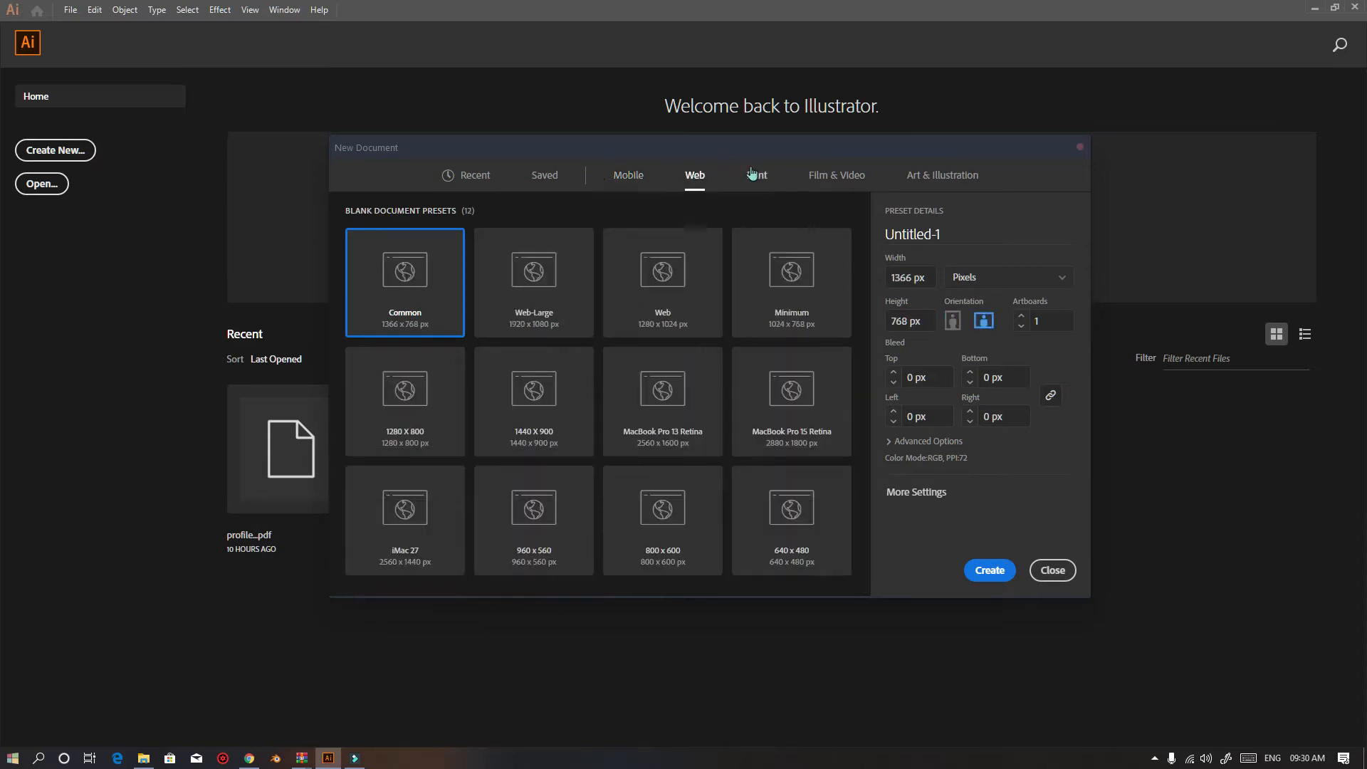
left_click(758, 175)
left_click(837, 175)
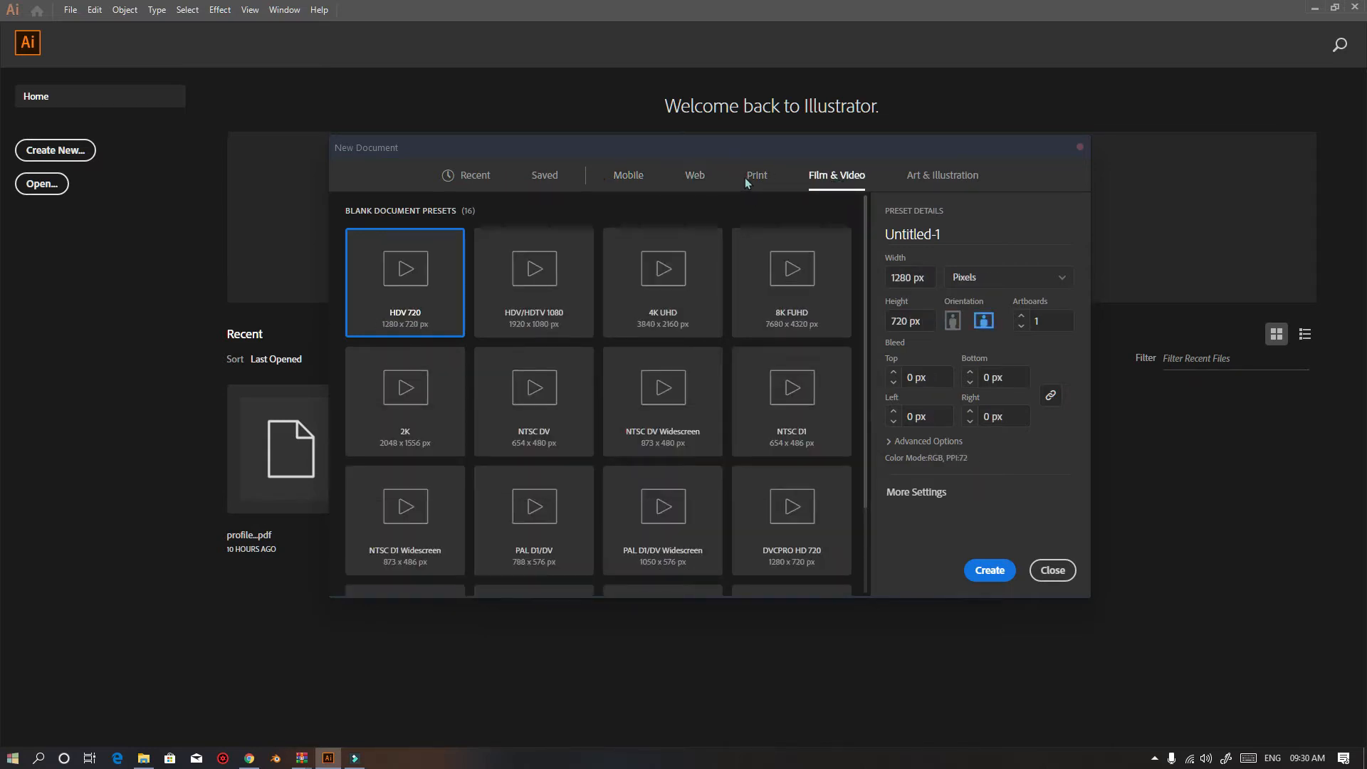
left_click(749, 178)
left_click(694, 176)
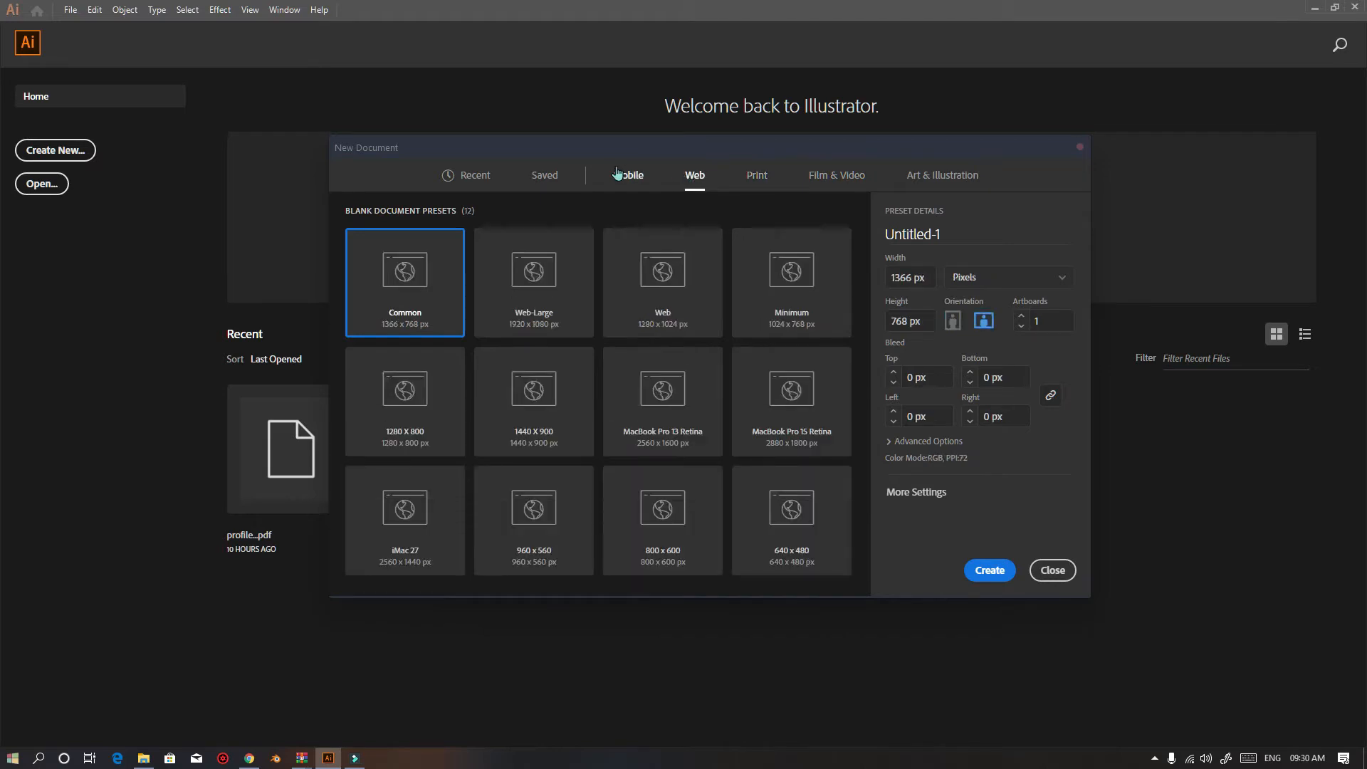
left_click(637, 178)
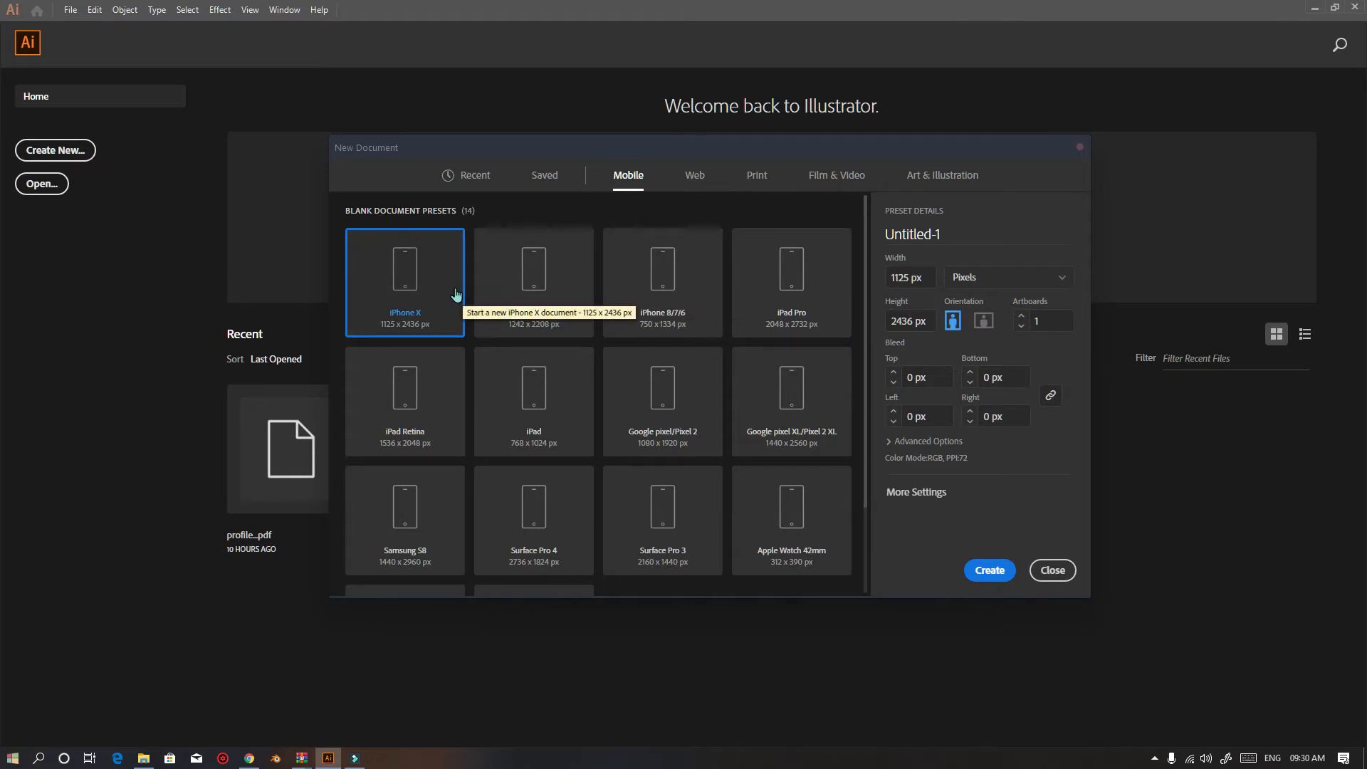
left_click(663, 279)
left_click(797, 280)
left_click(798, 413)
left_click(611, 382)
scroll(567, 378, "down", 3)
scroll(478, 421, "up", 3)
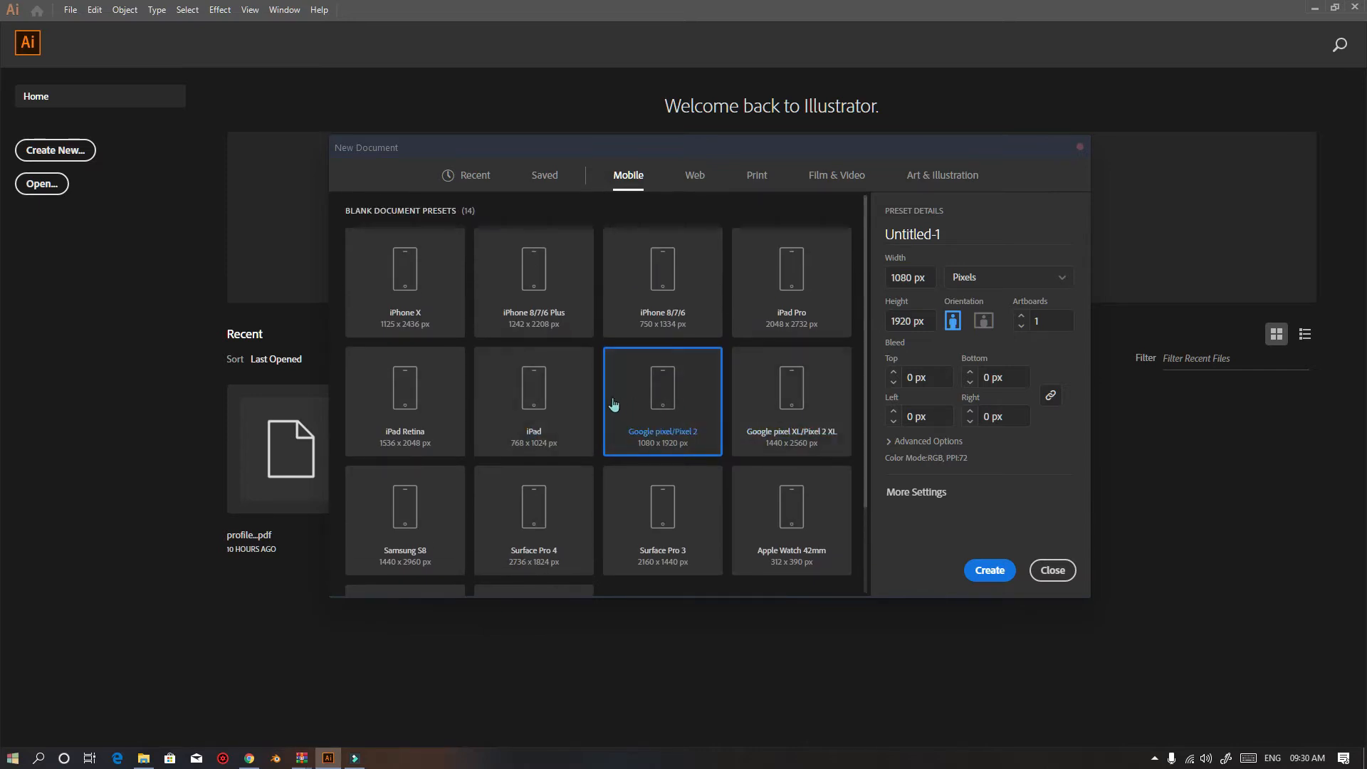
Preview the Web, Print and Film & Video presets one by one, then view the Saved templates
left_click(695, 175)
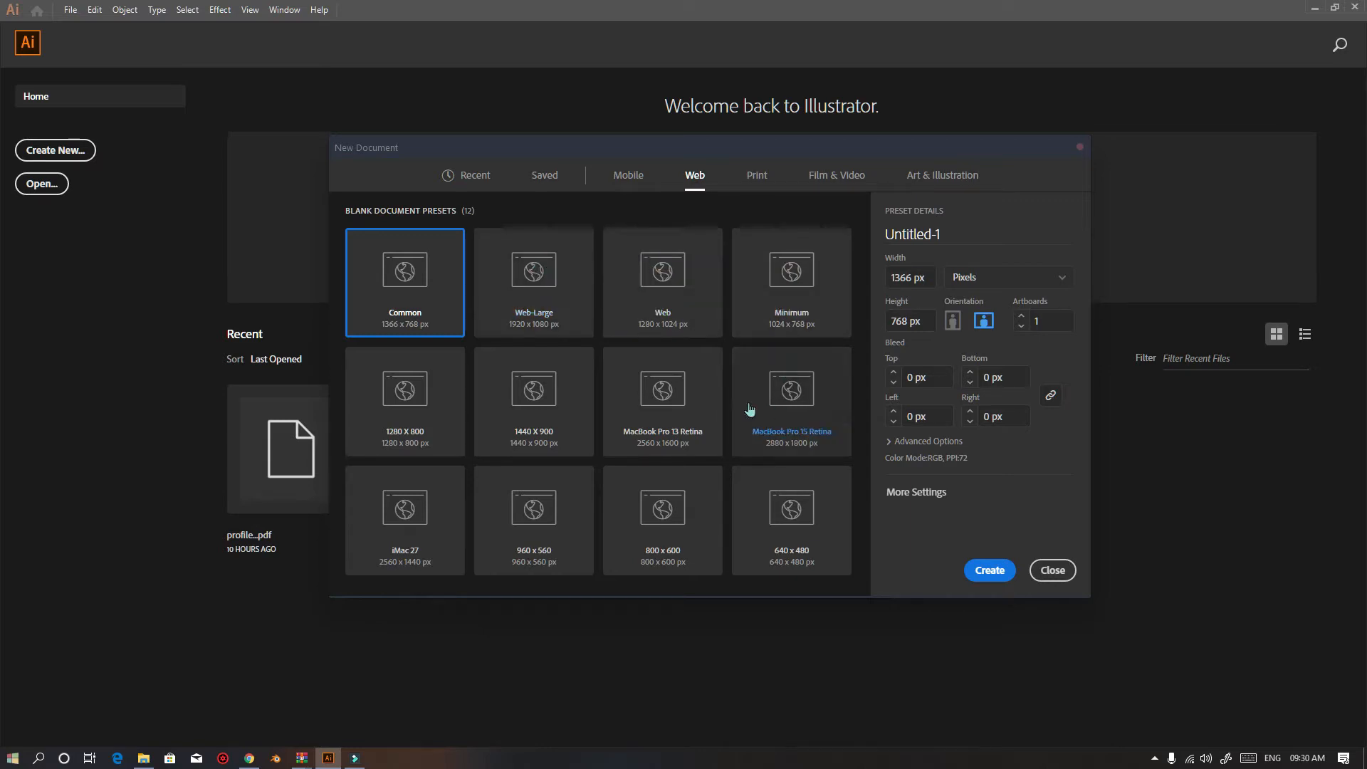
left_click(540, 265)
left_click(634, 283)
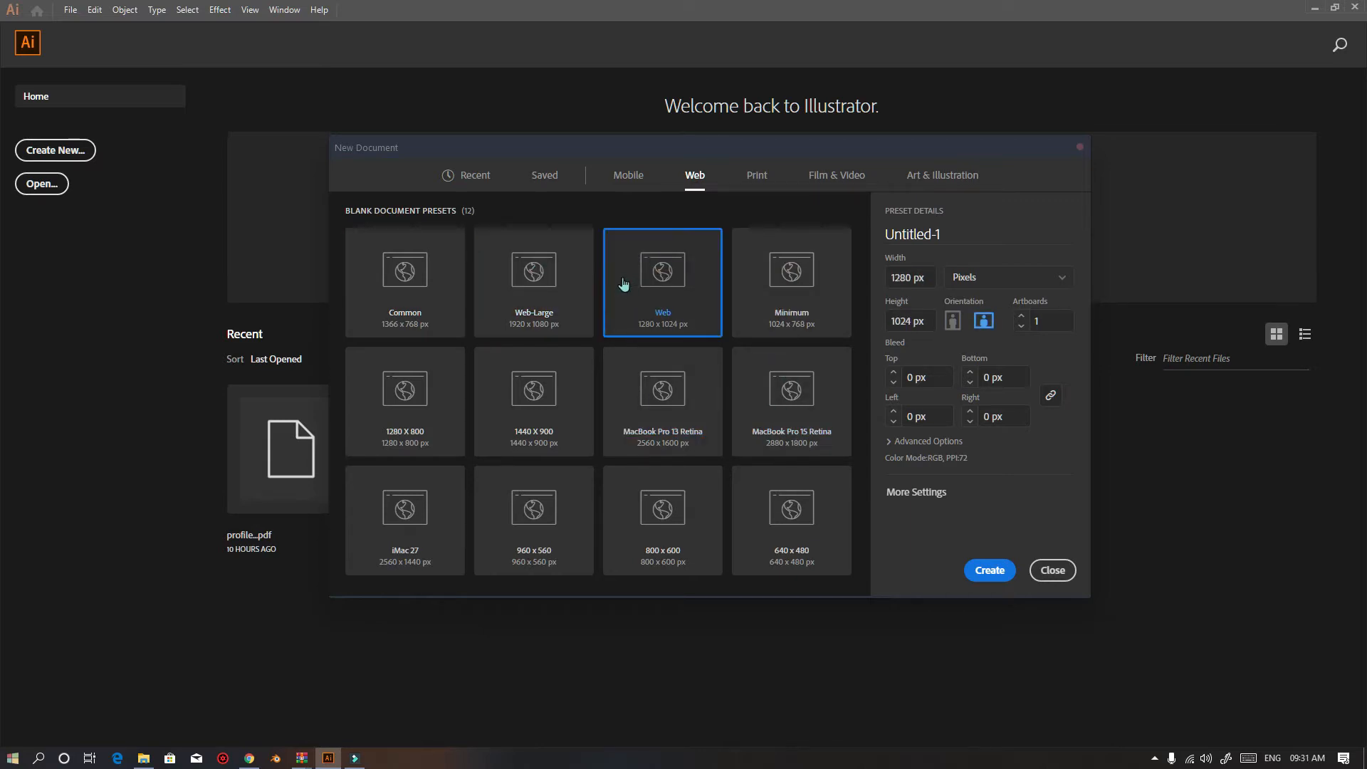
left_click(671, 406)
left_click(782, 411)
left_click(789, 555)
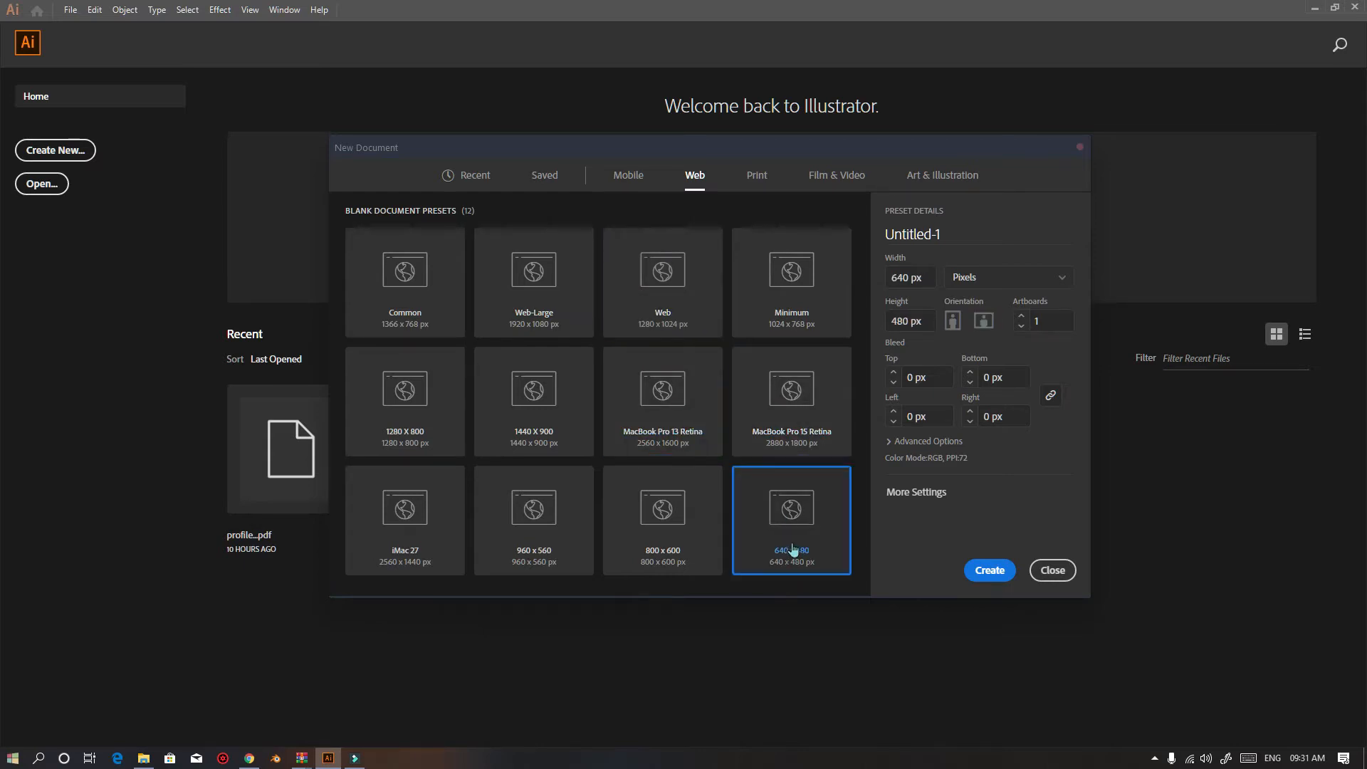
left_click(760, 173)
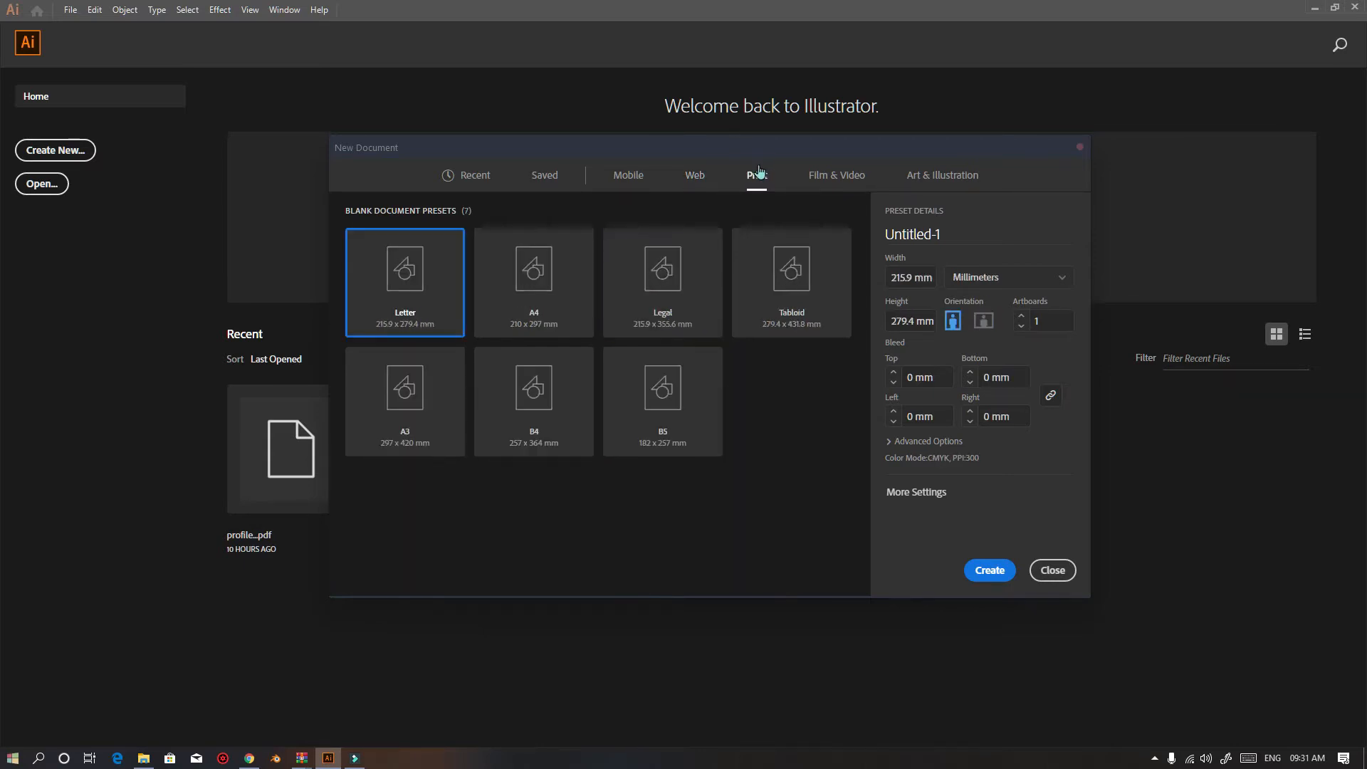
left_click(532, 283)
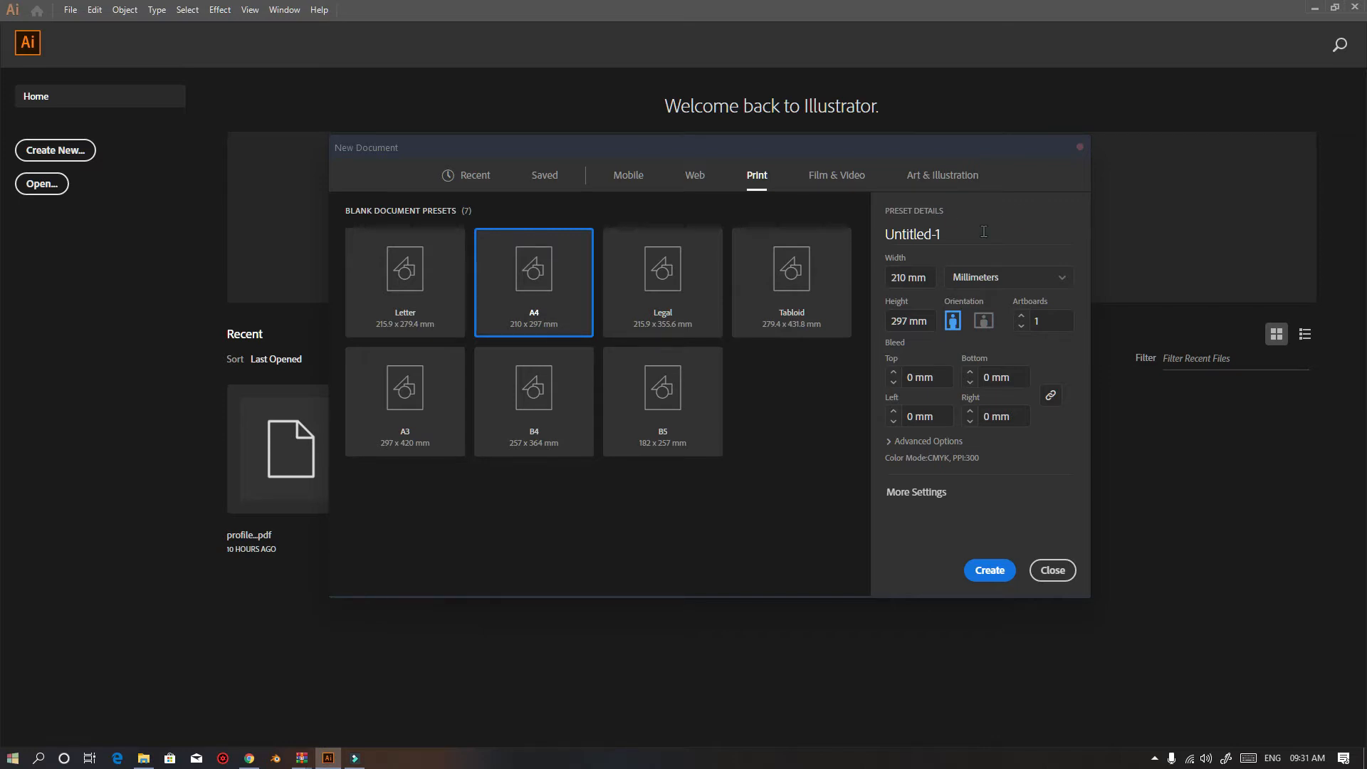
left_click(632, 276)
left_click(757, 261)
left_click(694, 399)
left_click(531, 384)
left_click(420, 375)
left_click(411, 293)
left_click(837, 175)
left_click(790, 268)
left_click(791, 390)
left_click(662, 388)
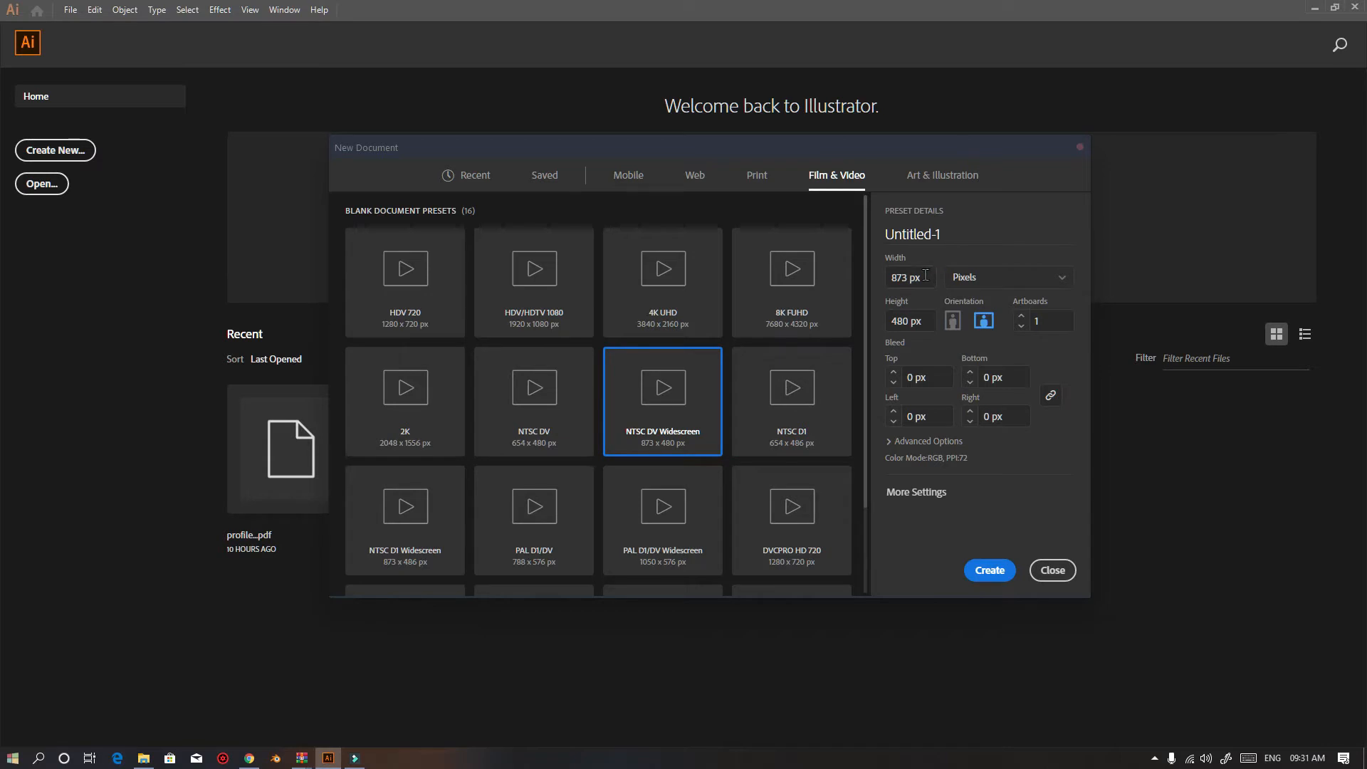
left_click(538, 175)
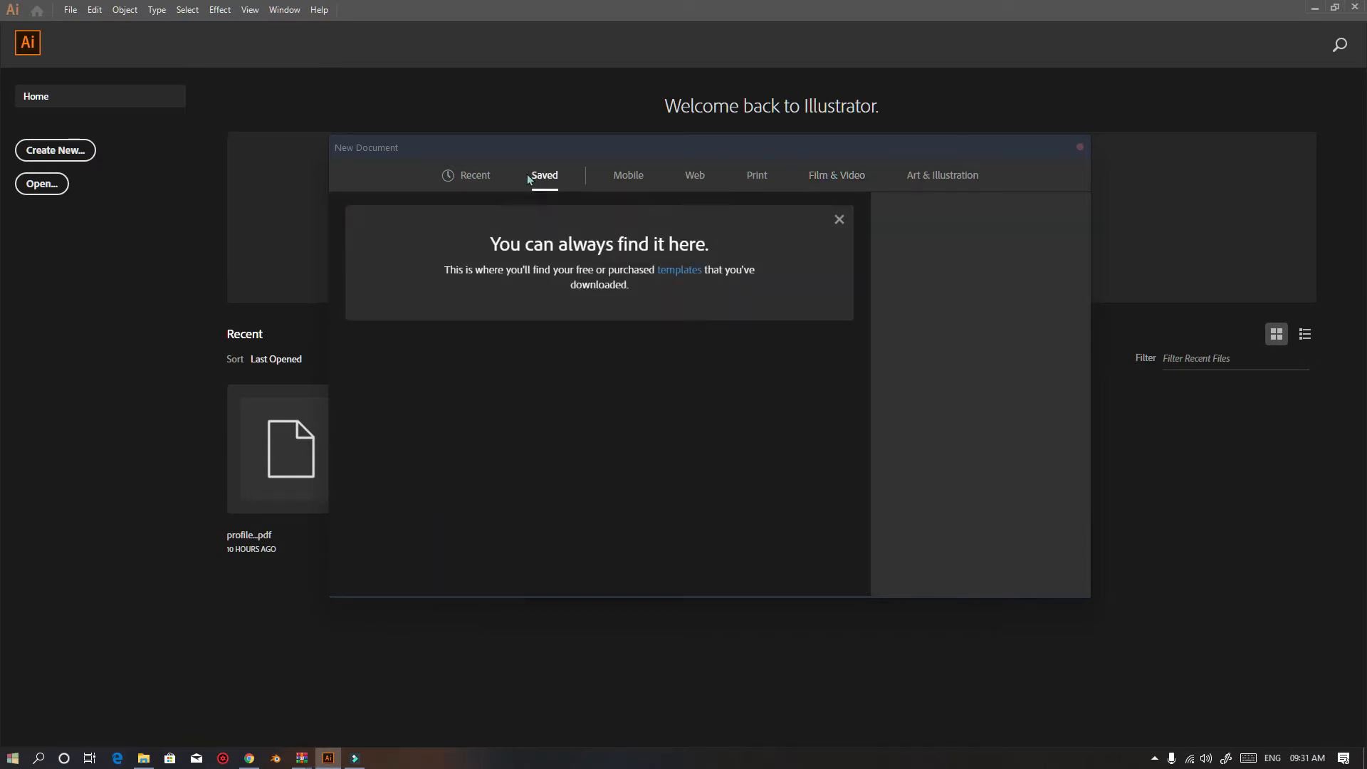
Choose the iPhone 8/7/6 Plus mobile preset and set its width and height to 10 px
left_click(631, 179)
left_click(567, 269)
left_click(911, 278)
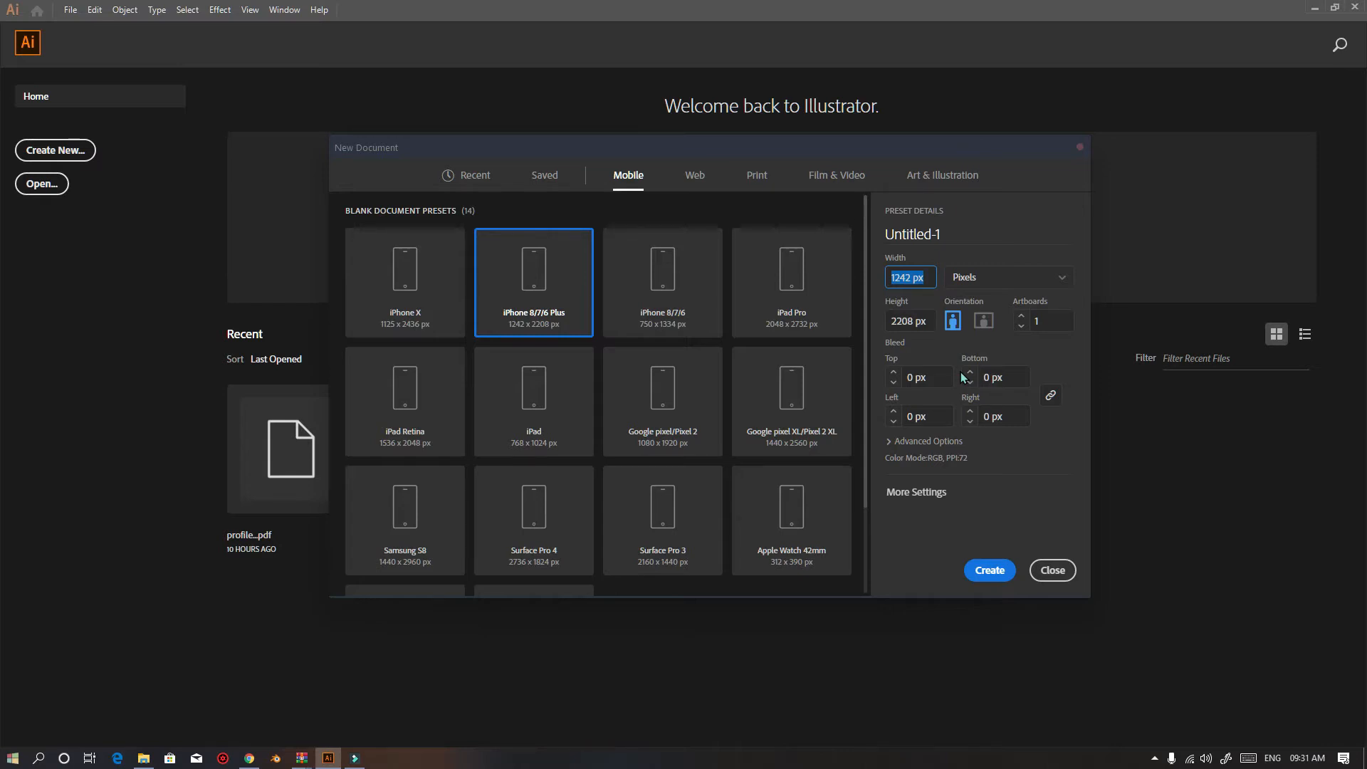
type("10")
left_click(930, 322)
type("10")
Switch the document units to Inches
left_click(972, 279)
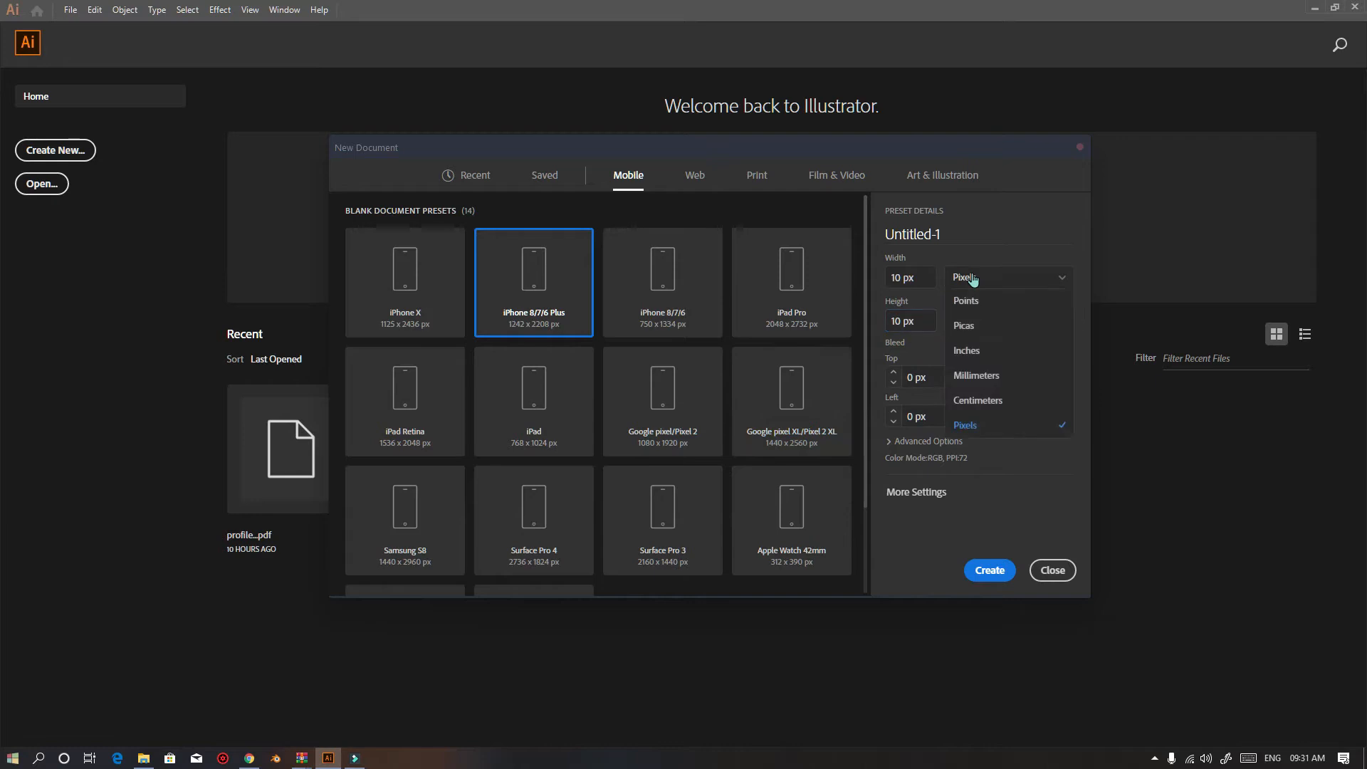
left_click(970, 349)
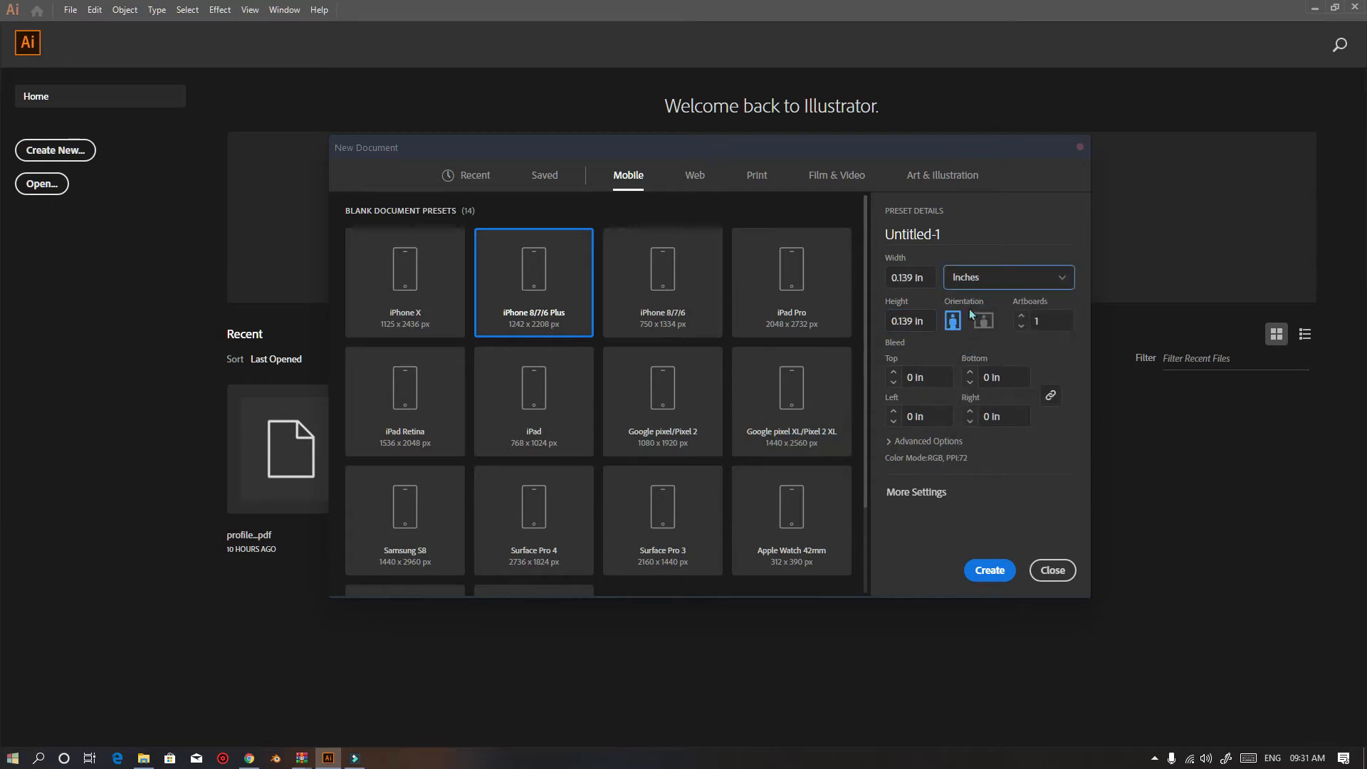
left_click(920, 232)
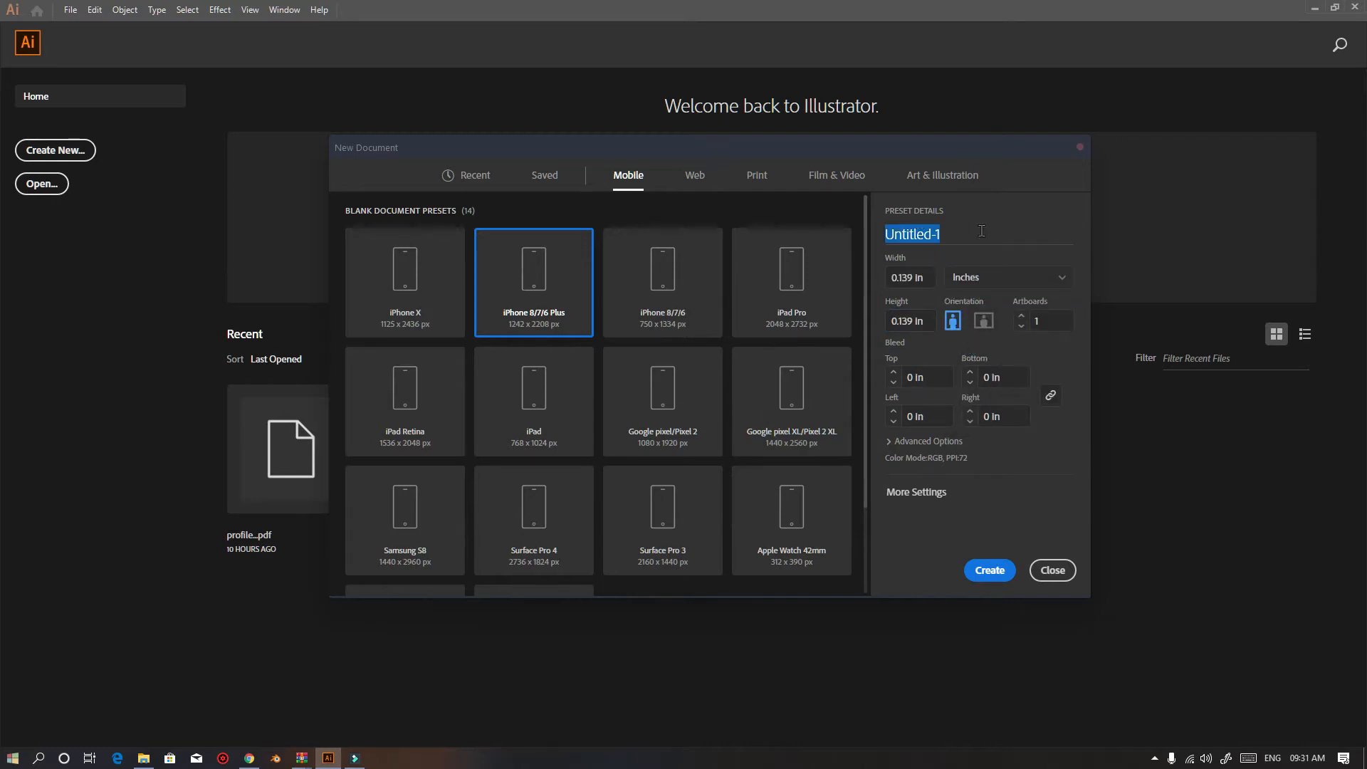
left_click(925, 230)
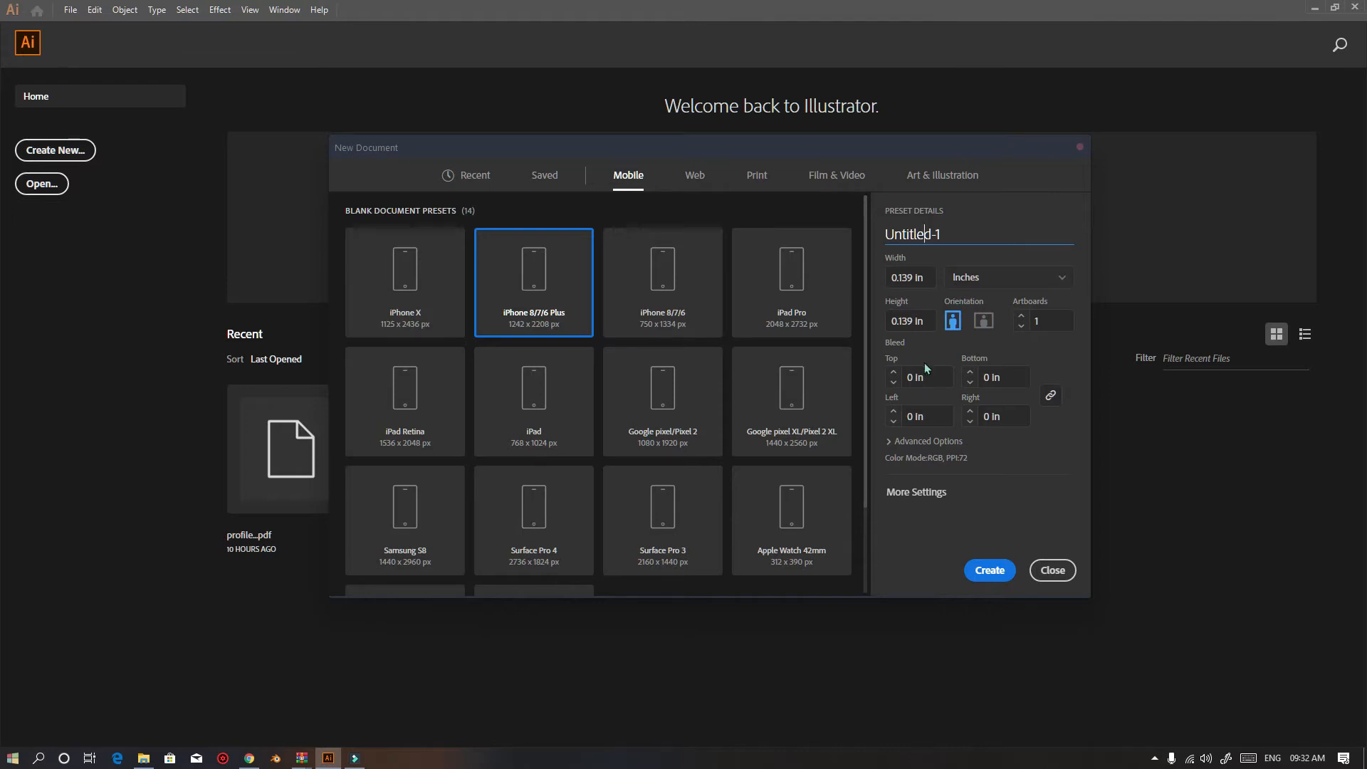
left_click(919, 493)
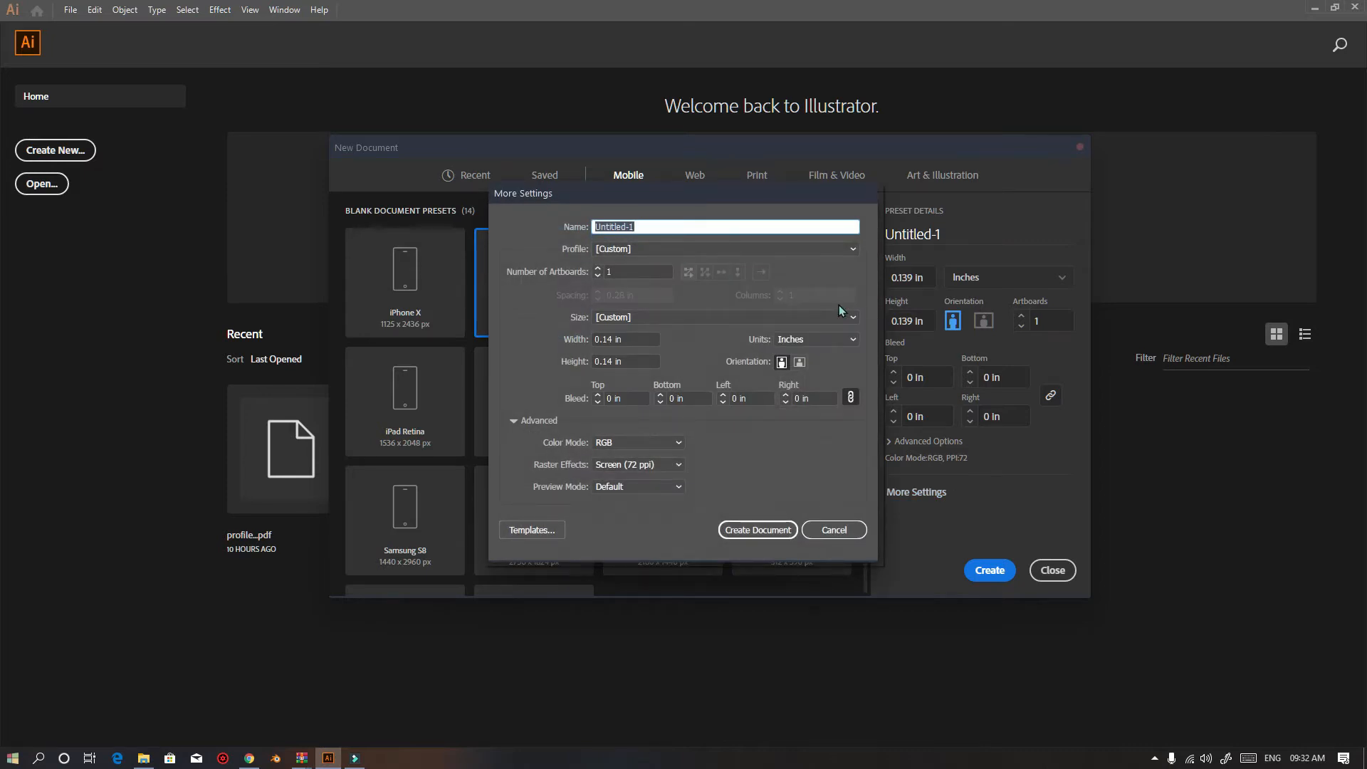
left_click(665, 468)
left_click(633, 481)
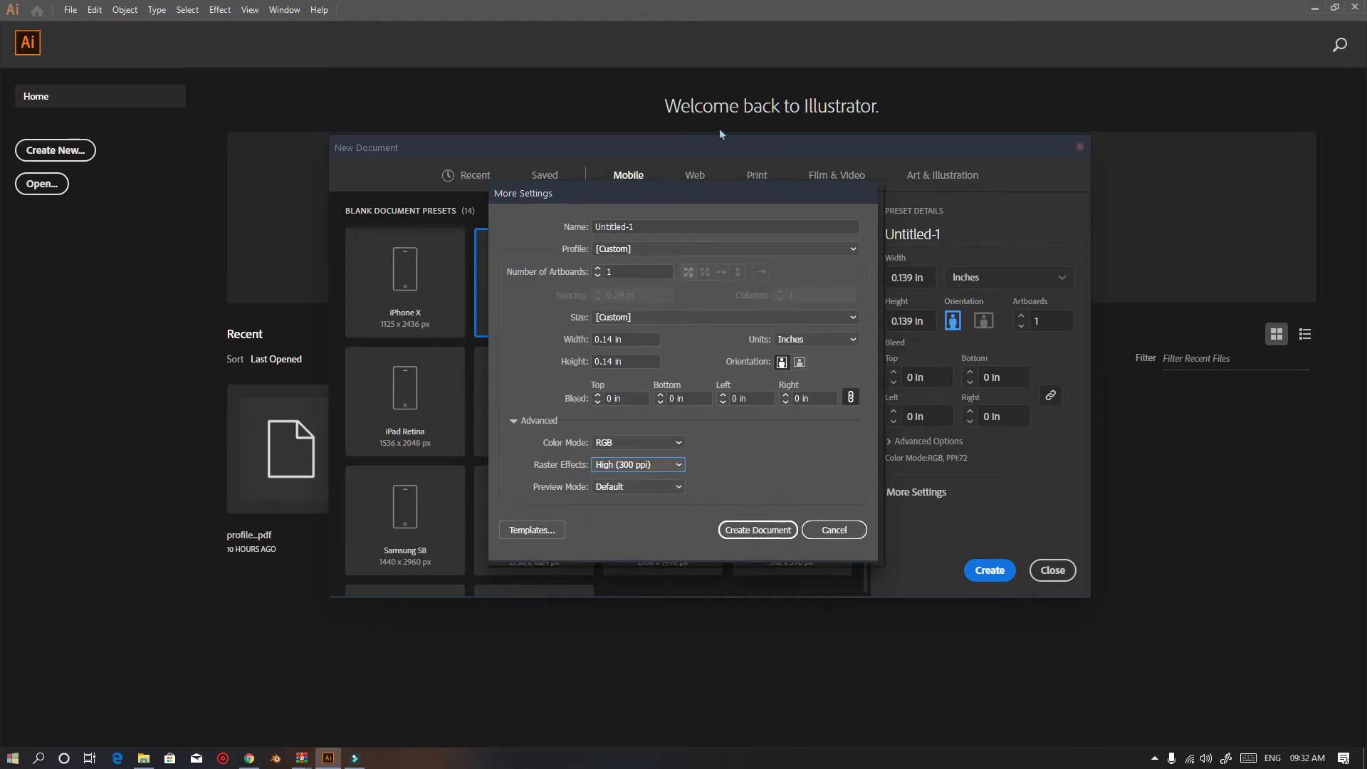
left_click_drag(848, 189, 757, 170)
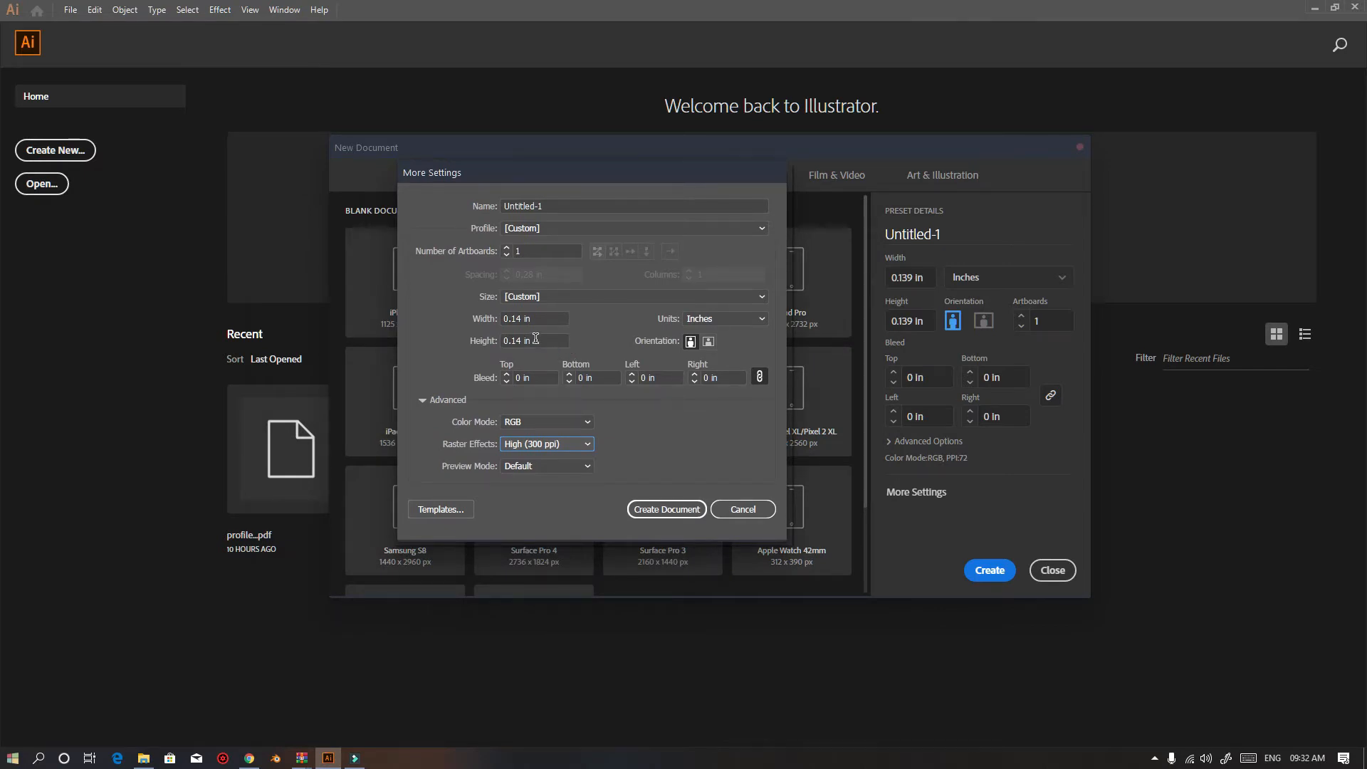
left_click_drag(496, 179, 497, 253)
left_click(744, 582)
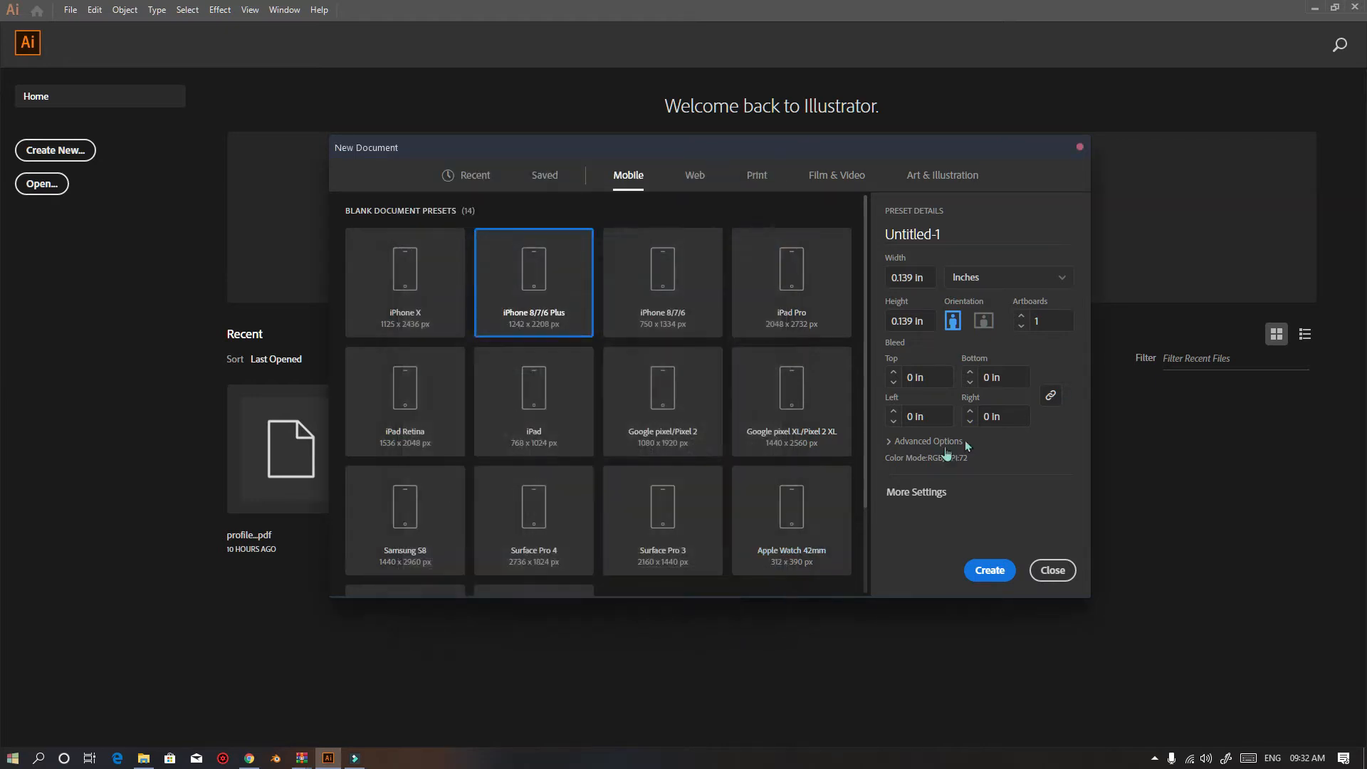
Expand the Advanced Options section and open the Color Mode choices
left_click(931, 442)
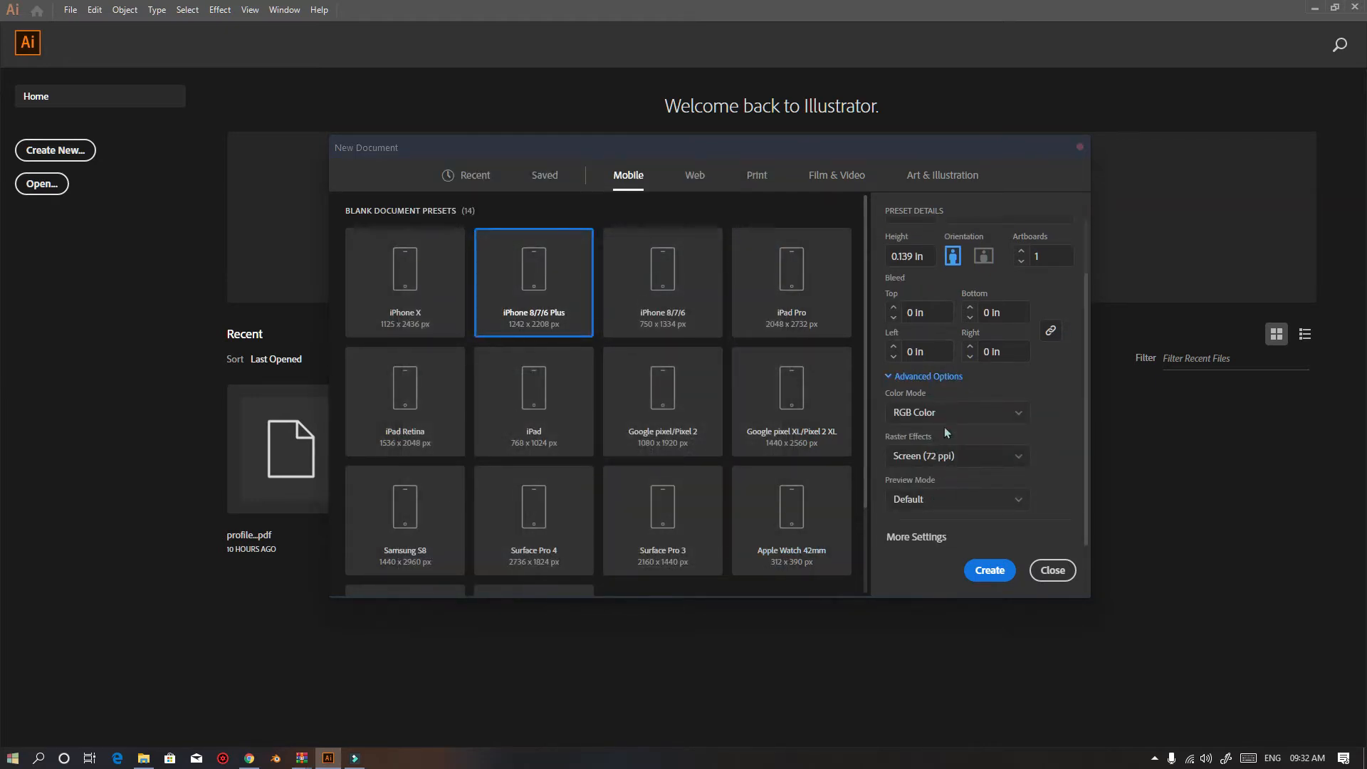
left_click(926, 415)
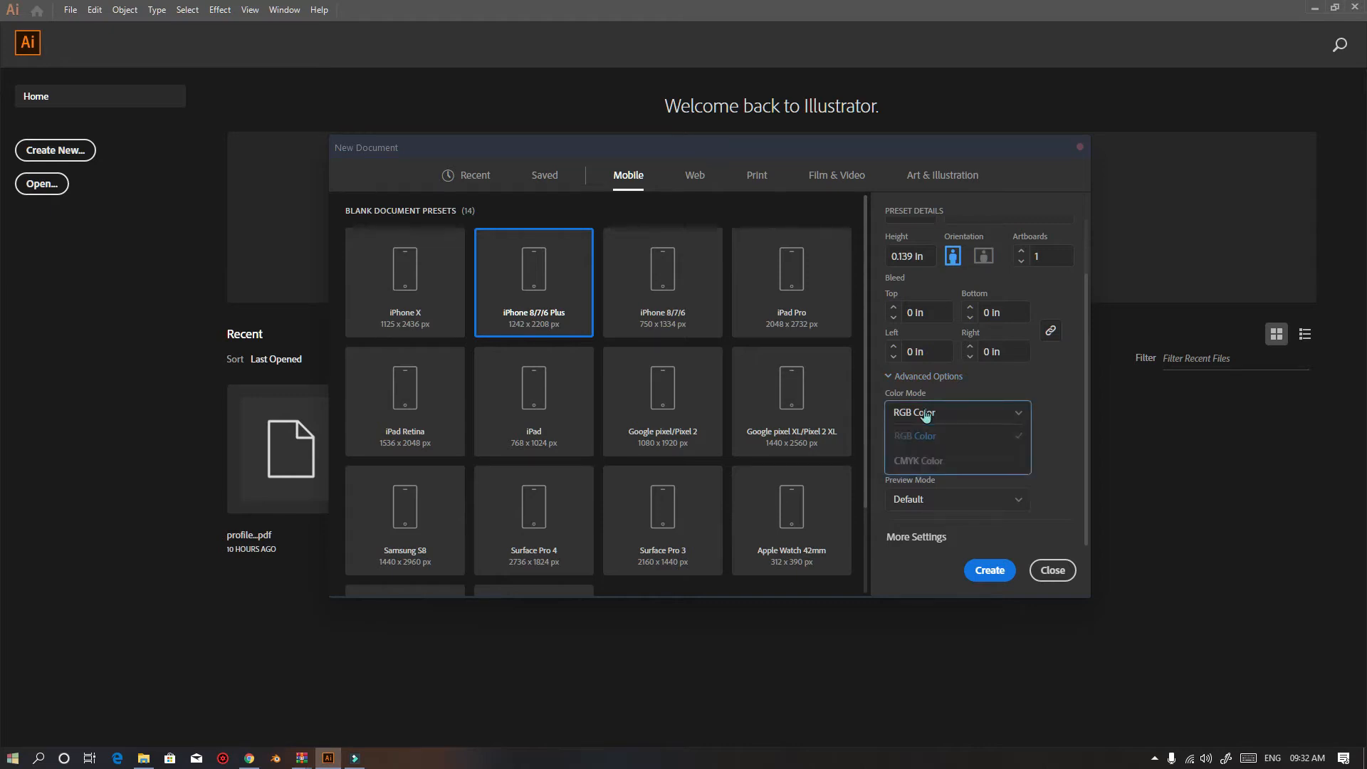
left_click(923, 428)
left_click(918, 420)
left_click(921, 442)
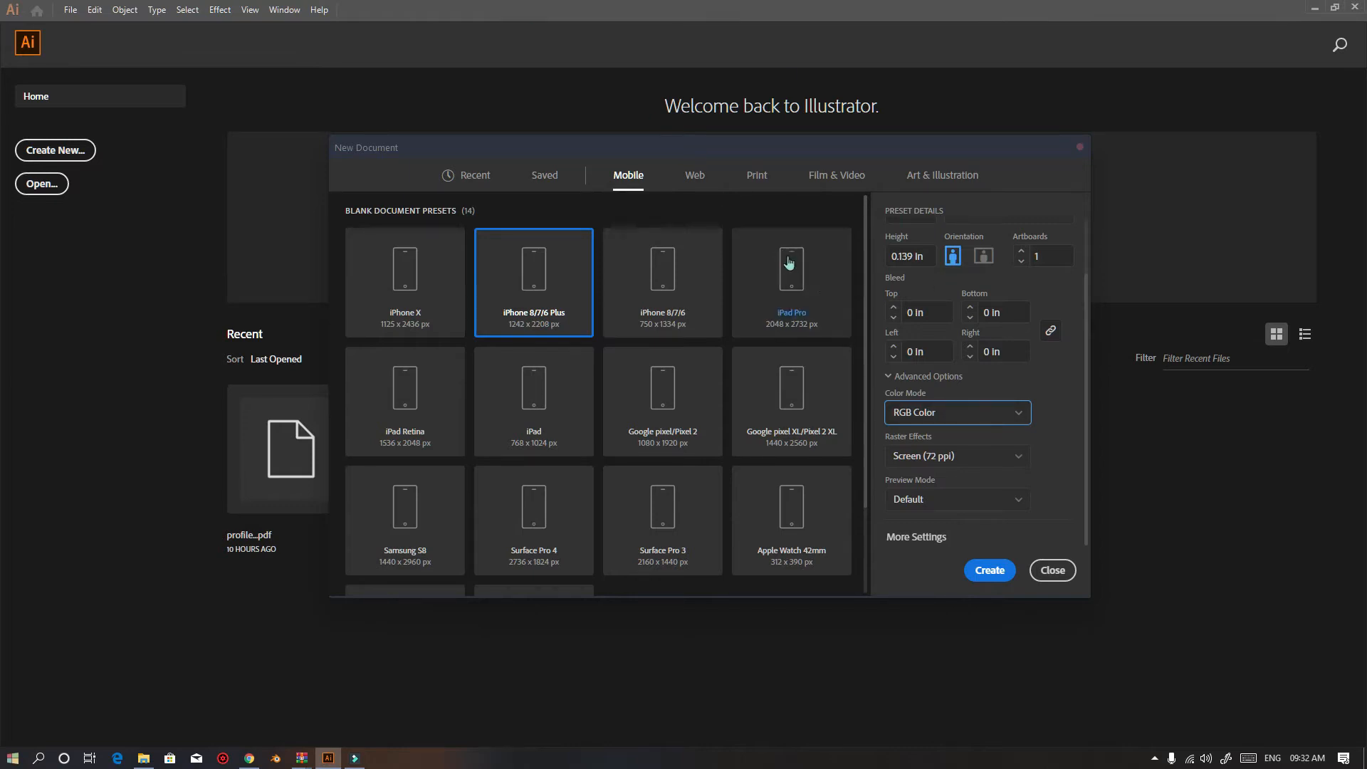
Set the document Color Mode to CMYK Color
left_click(930, 418)
left_click(935, 416)
left_click(935, 417)
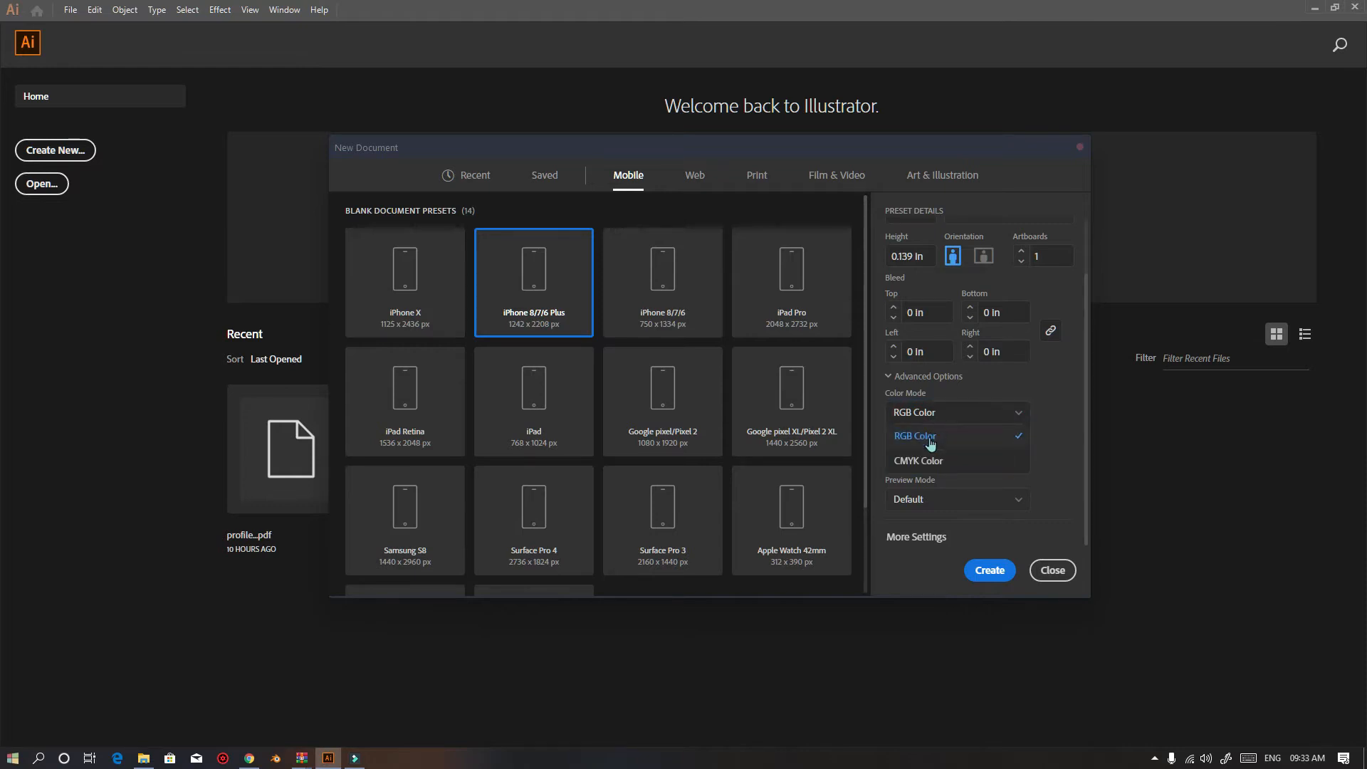
left_click(950, 419)
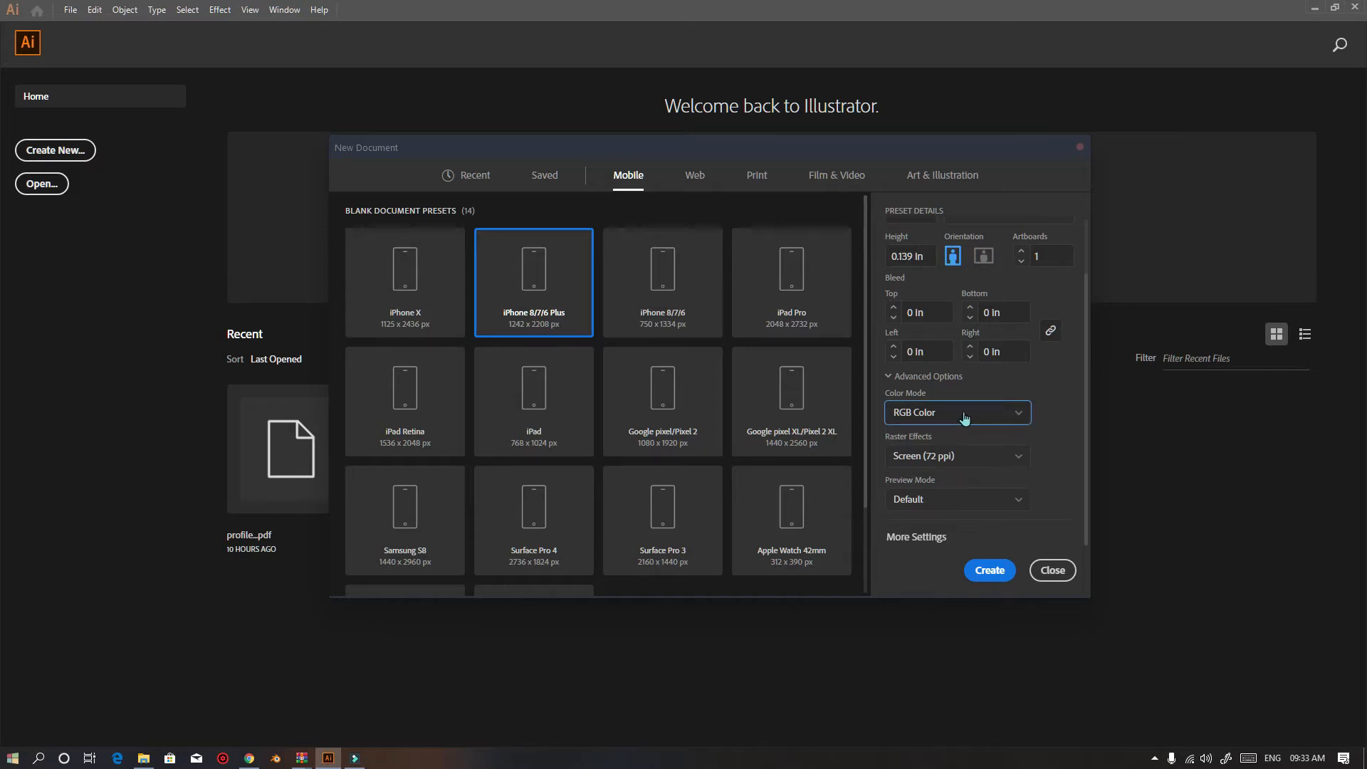
left_click(964, 413)
left_click(954, 422)
left_click(934, 423)
left_click(934, 461)
left_click(991, 416)
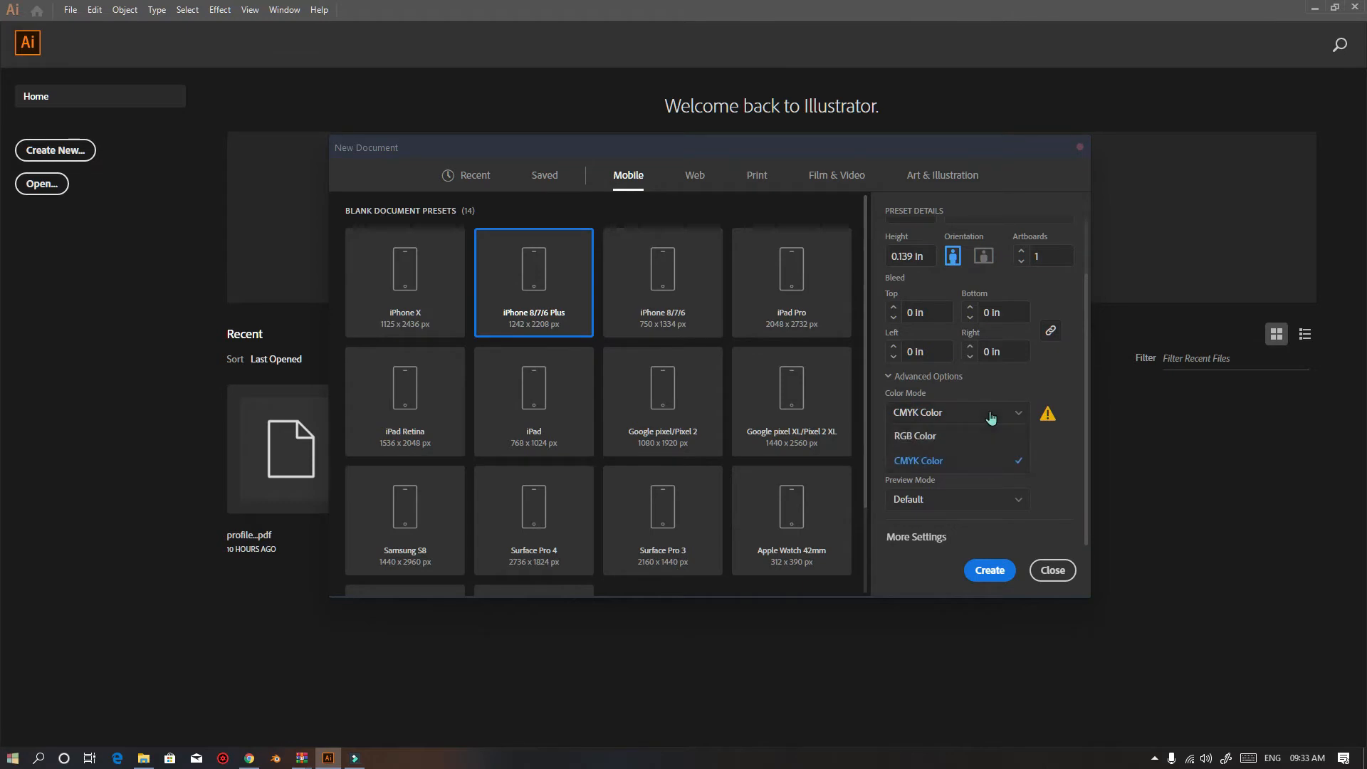
left_click(992, 416)
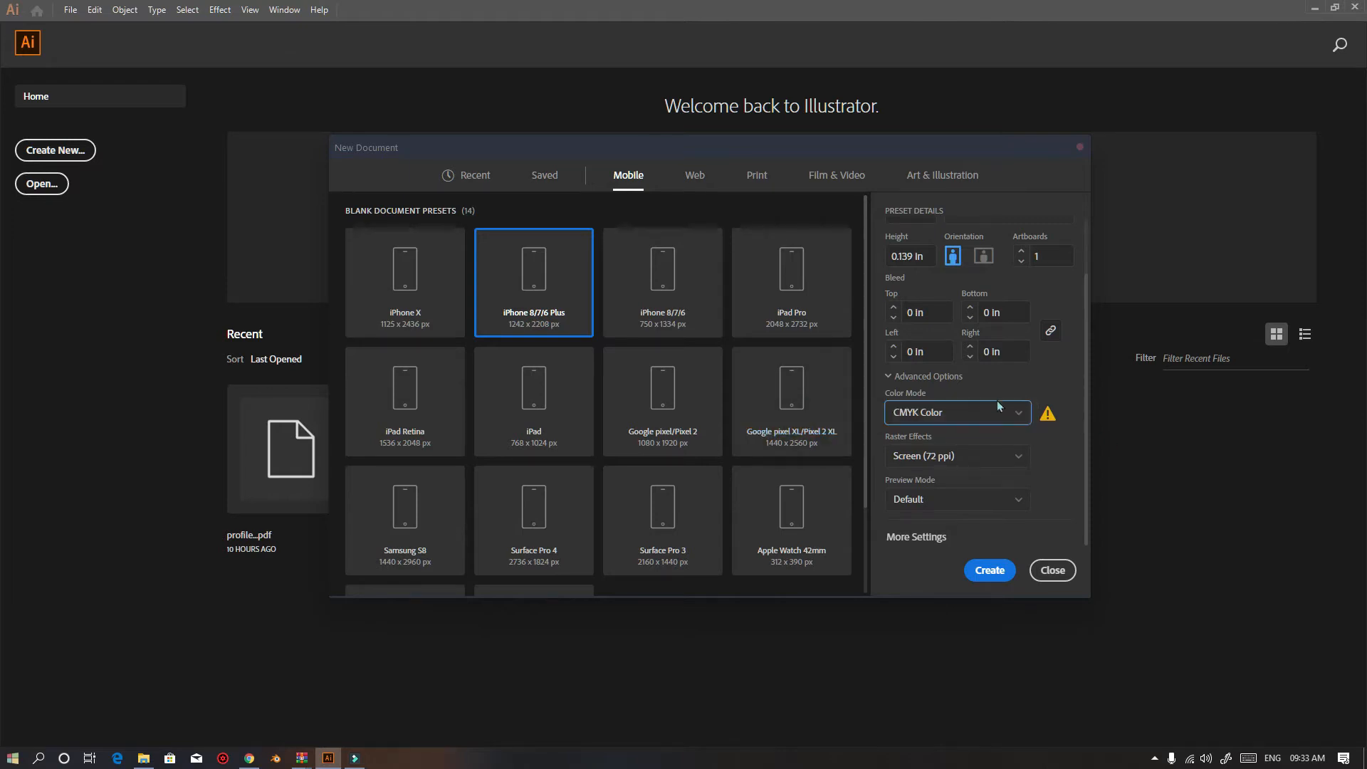
left_click(983, 413)
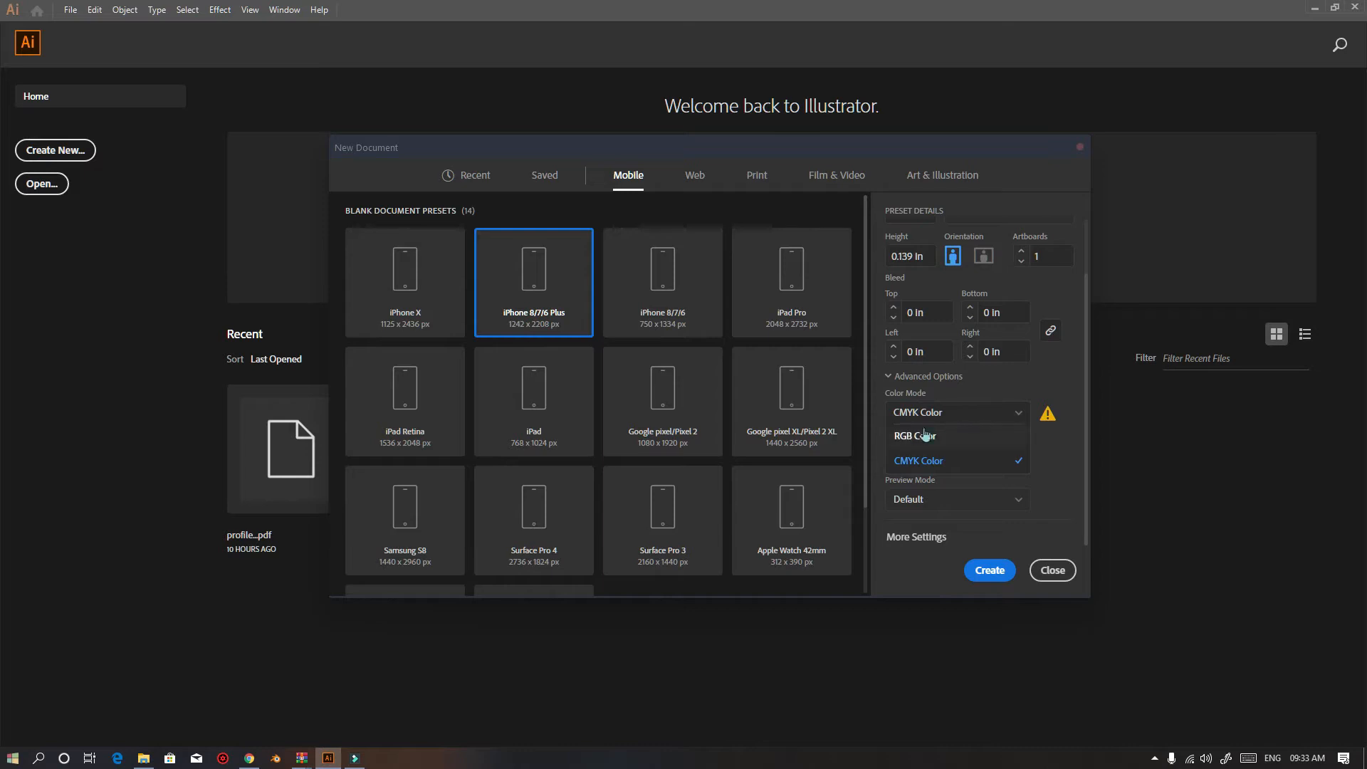
left_click(926, 460)
left_click(944, 513)
left_click(1057, 470)
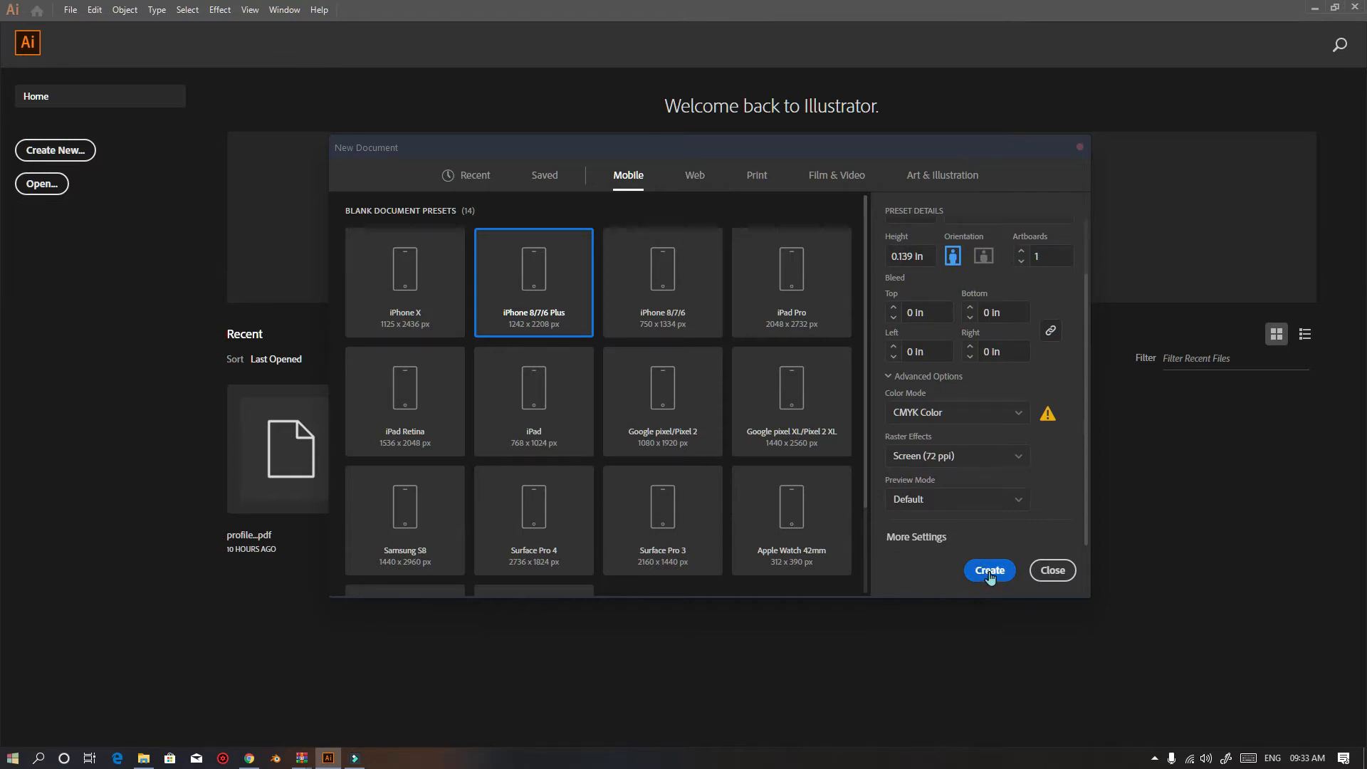
Set the document width and height to 10 in and create the document
scroll(948, 291, "up", 1)
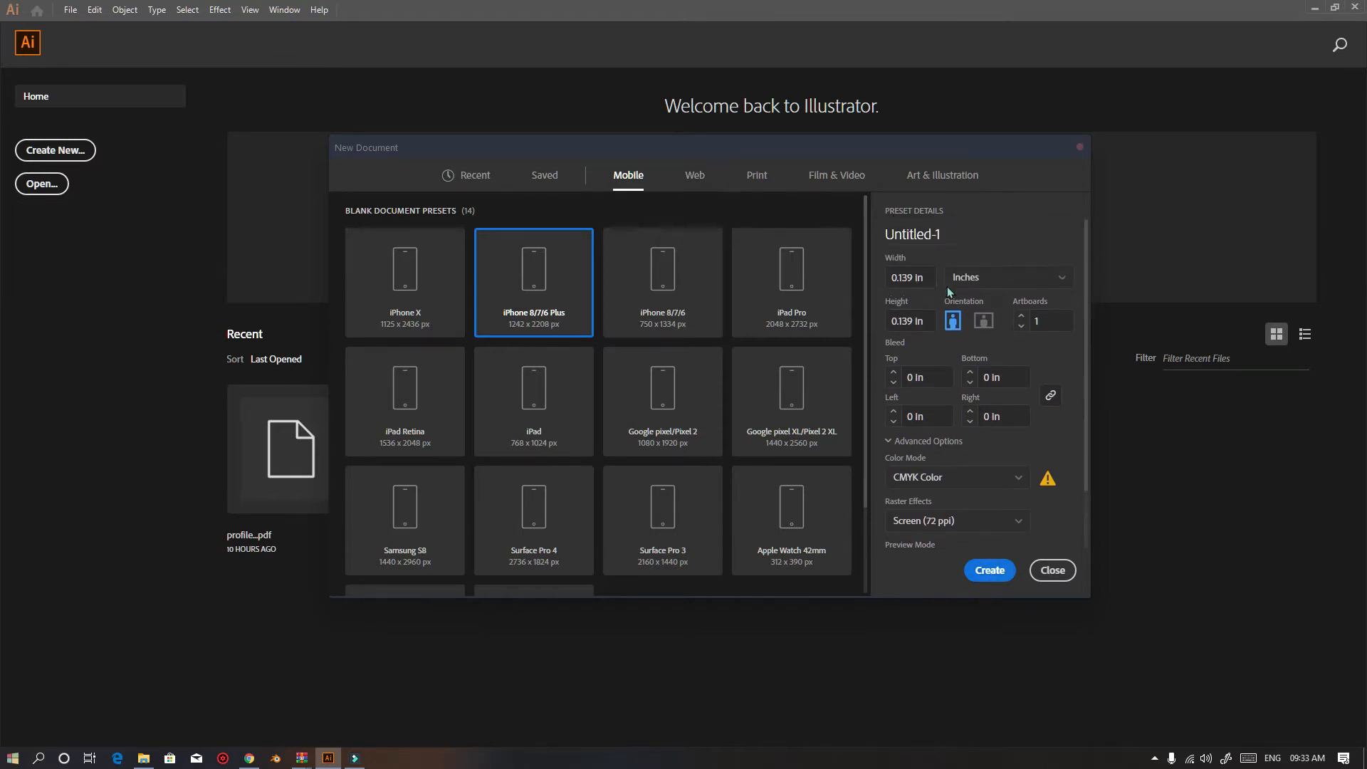
left_click(926, 278)
type("10")
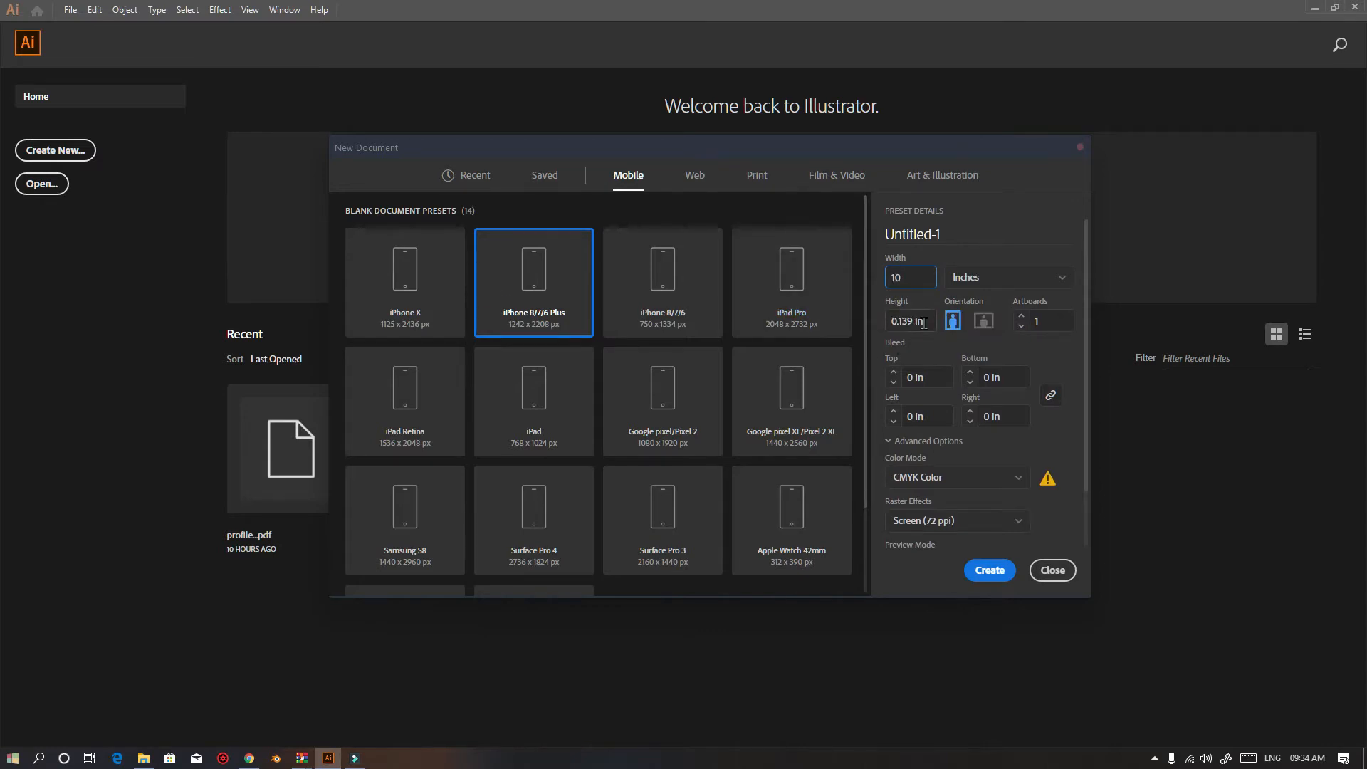
left_click(923, 322)
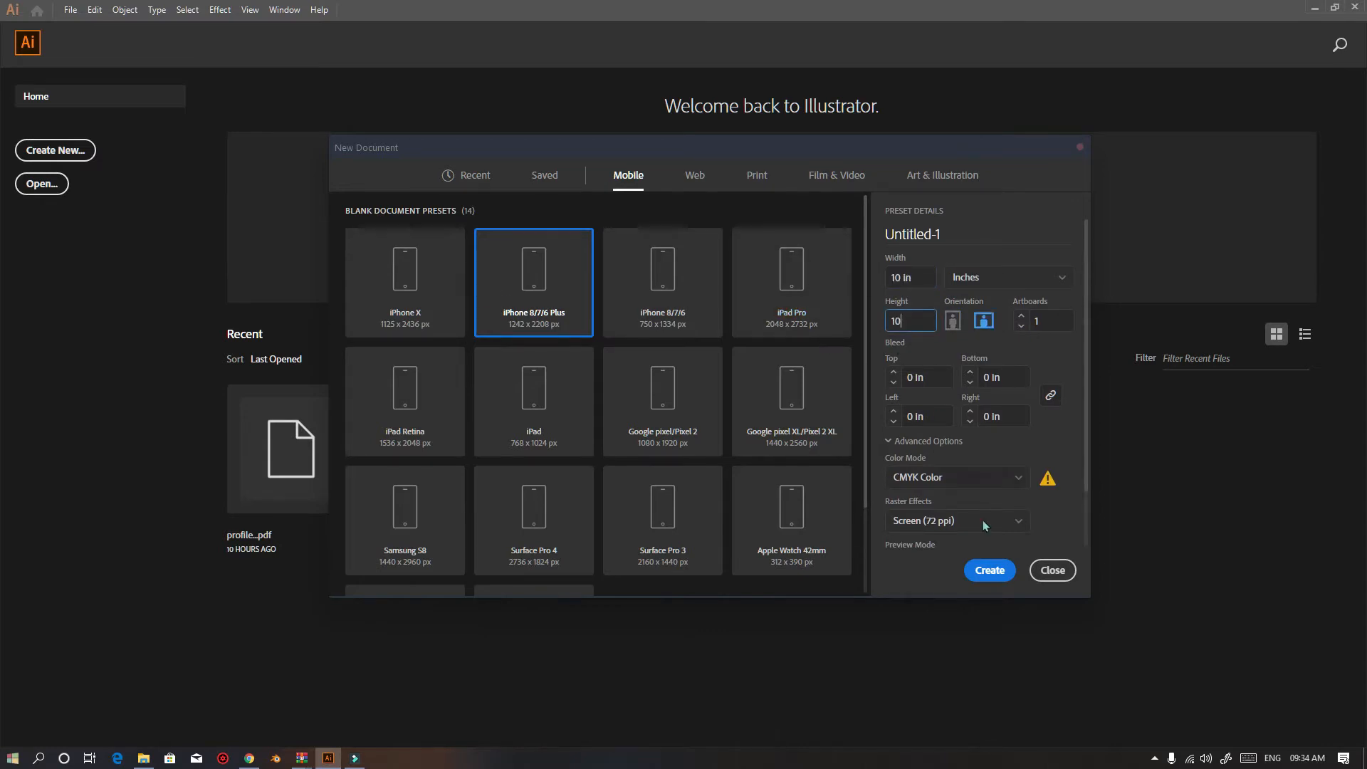
left_click(990, 570)
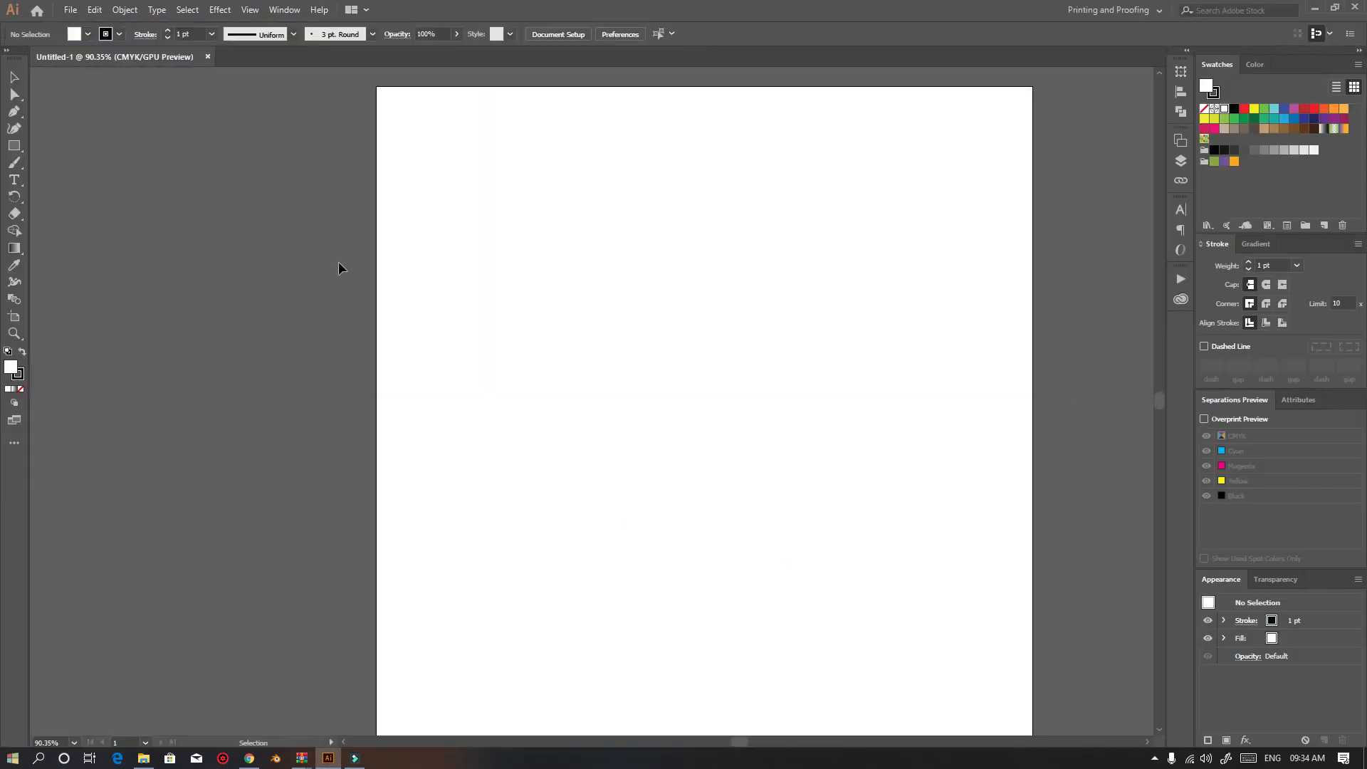
Switch the workspace to Essentials
left_click(1121, 11)
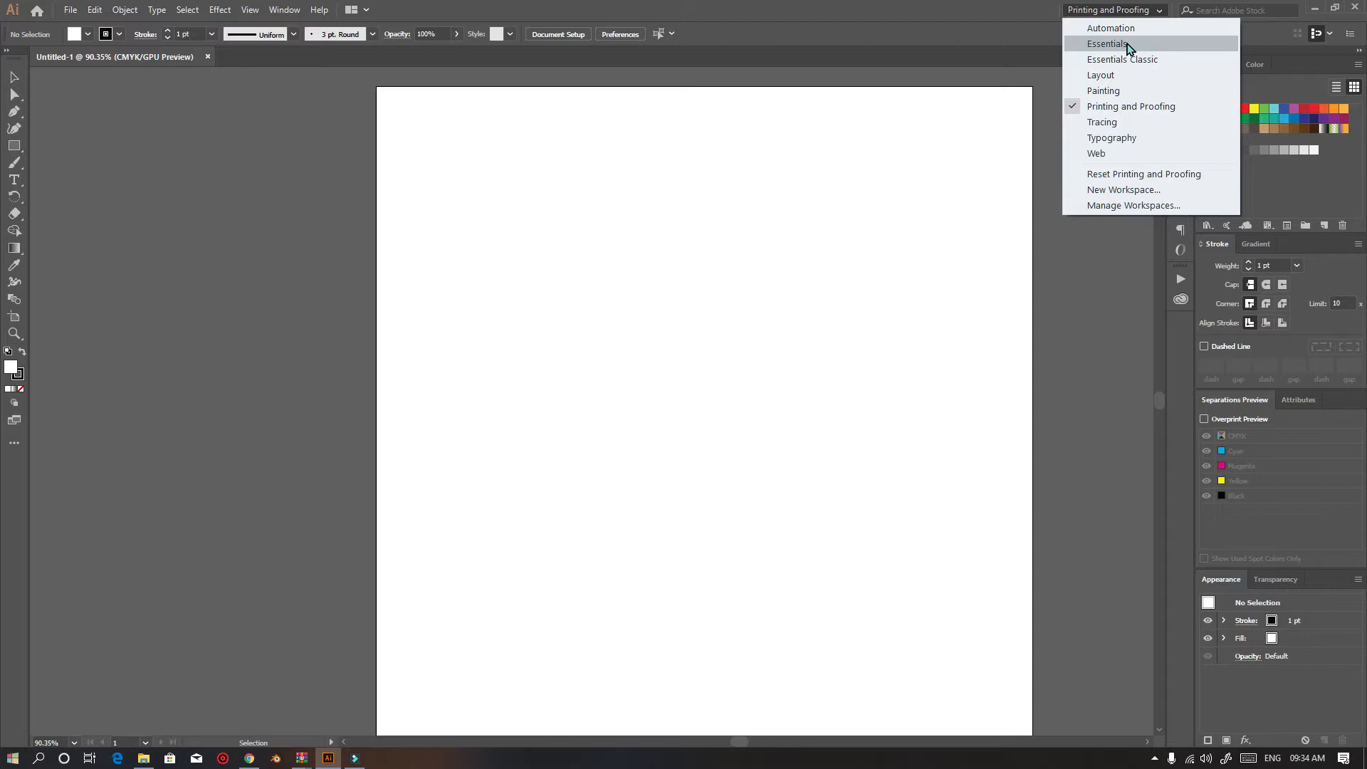
left_click(1129, 45)
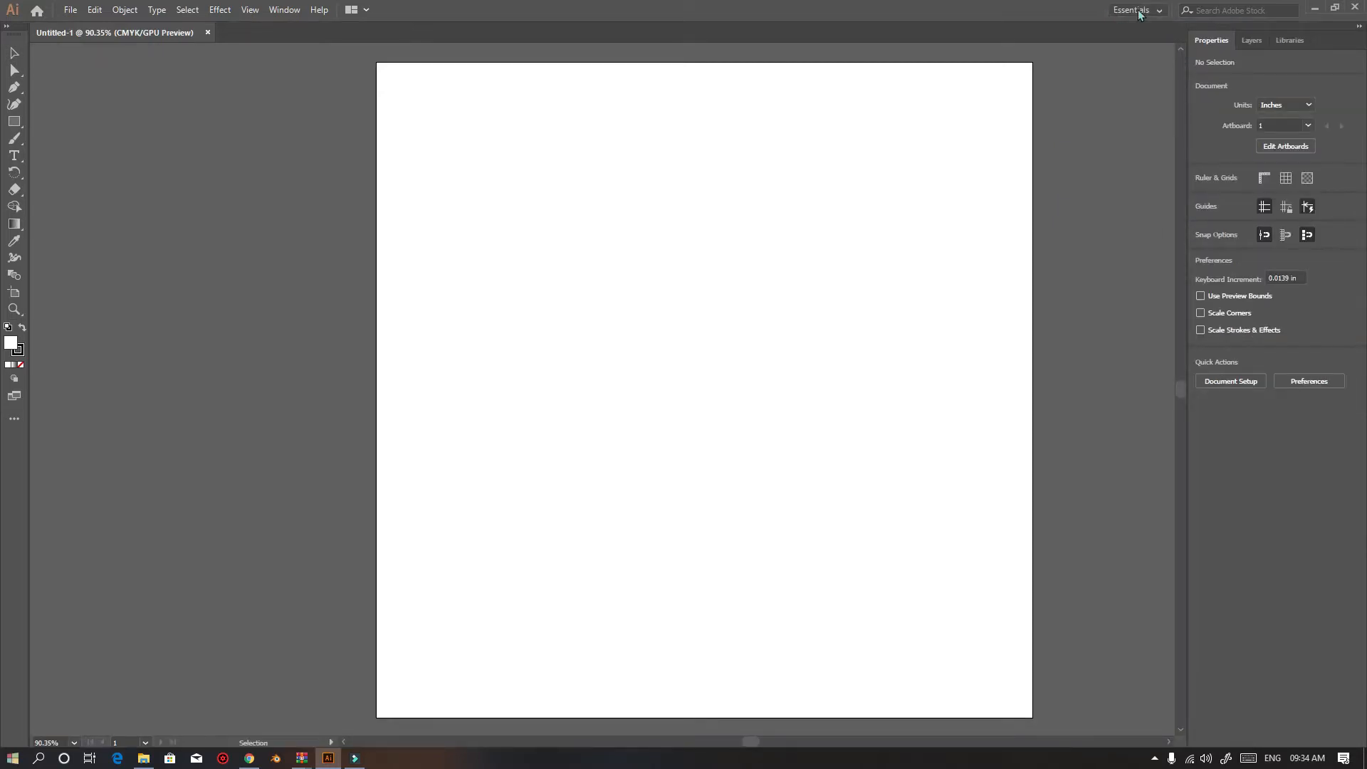
left_click(1138, 10)
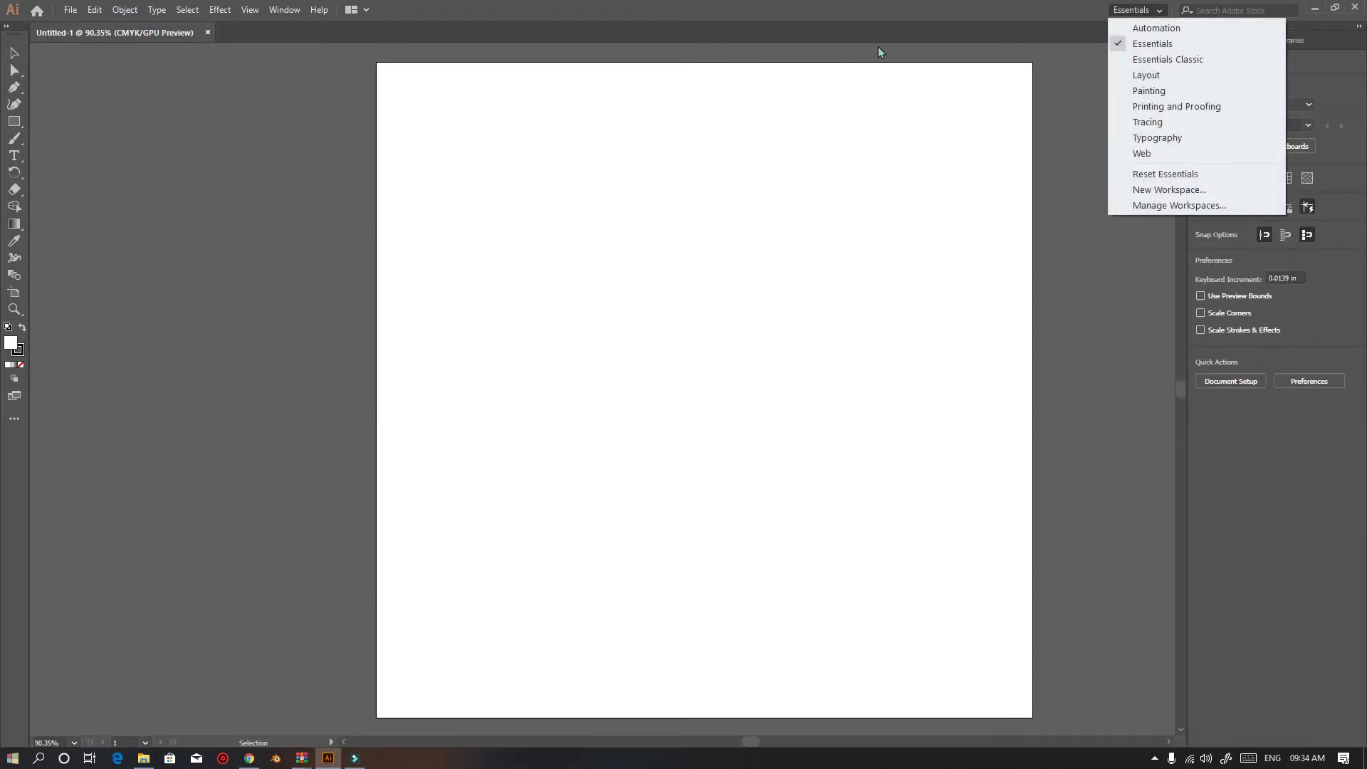
left_click(258, 15)
mouse_move(273, 15)
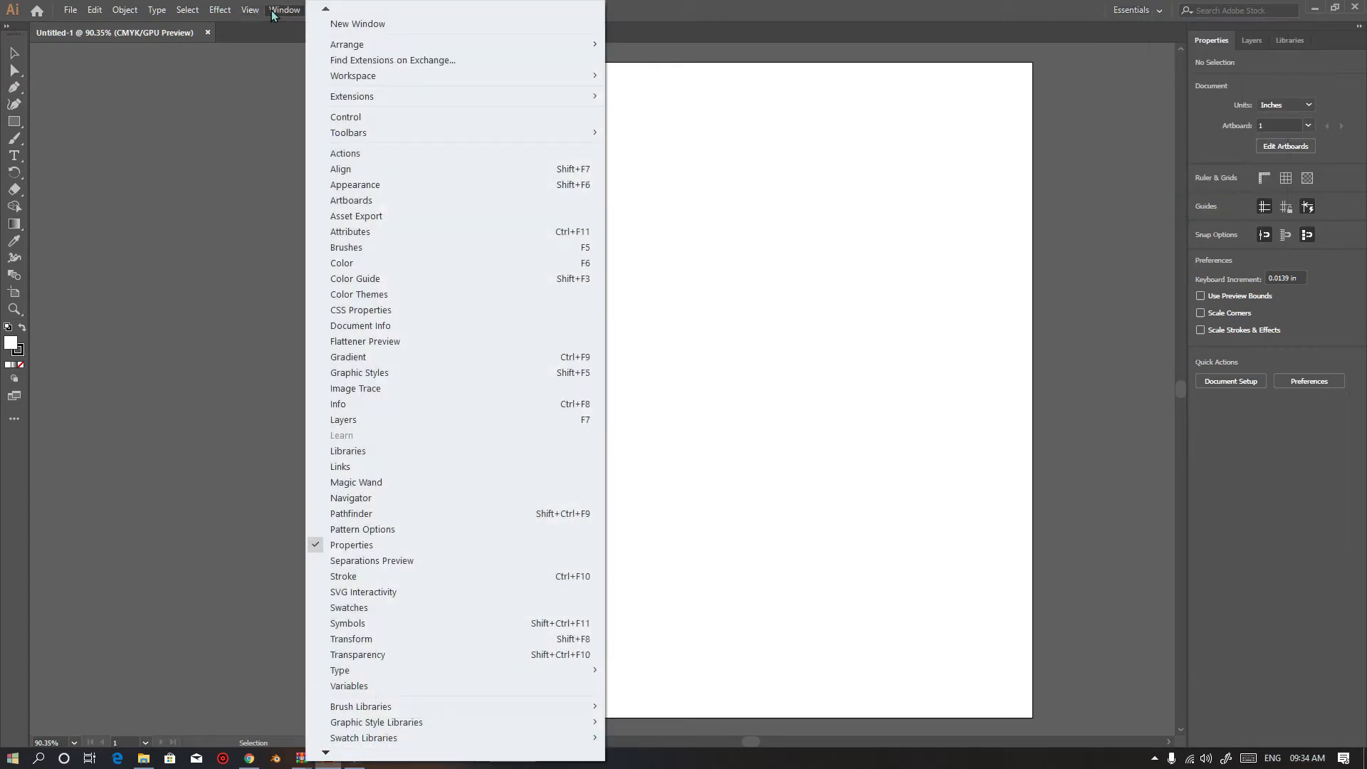
left_click(892, 219)
Try the Essentials Classic workspace, then the Printing and Proofing workspace
left_click(1137, 10)
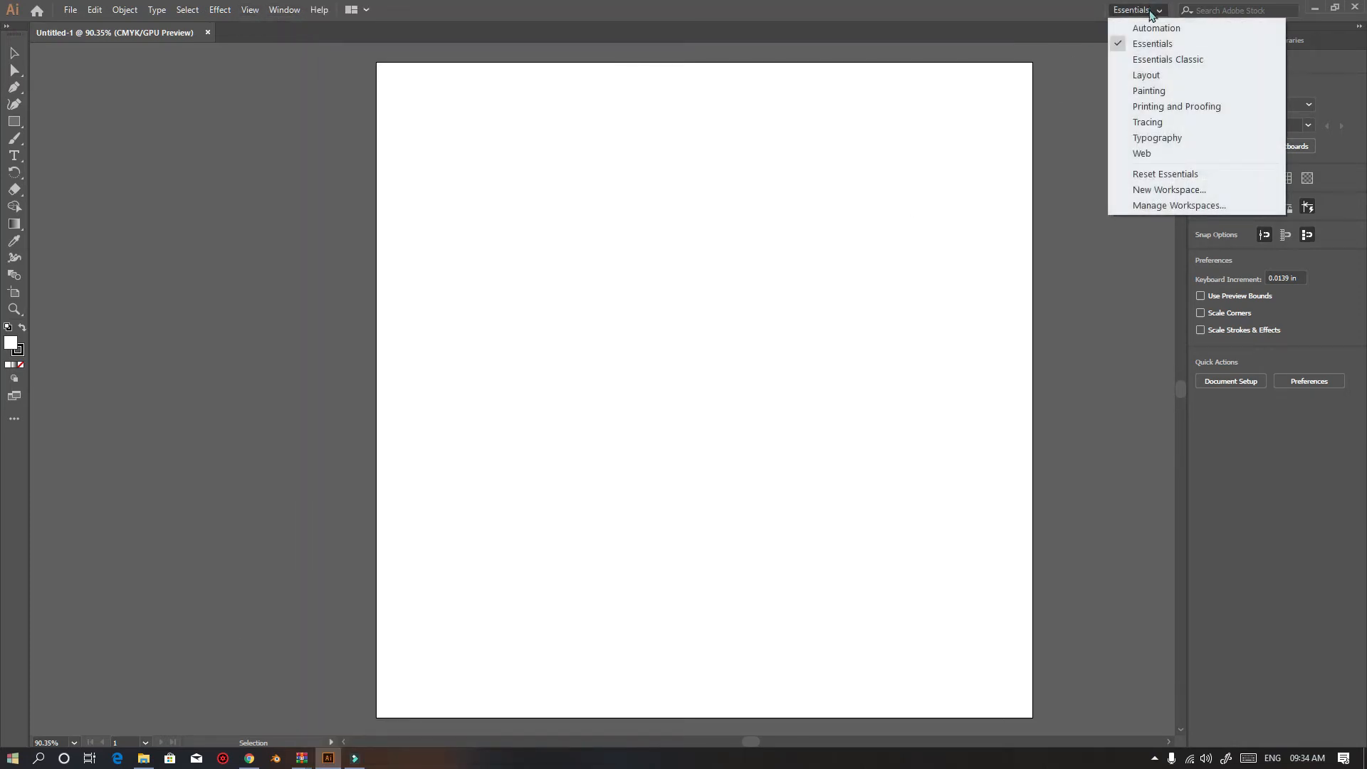
left_click(1173, 62)
left_click(1144, 10)
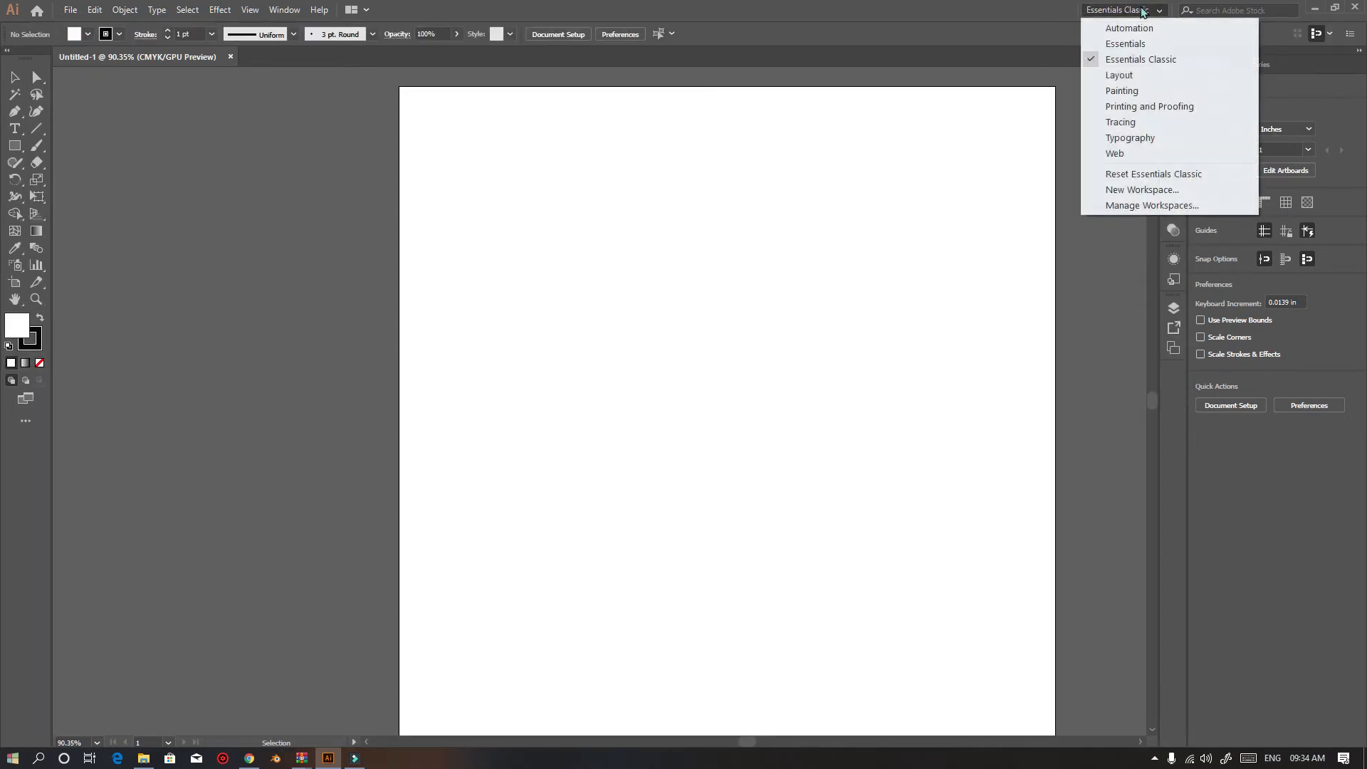
left_click(1150, 107)
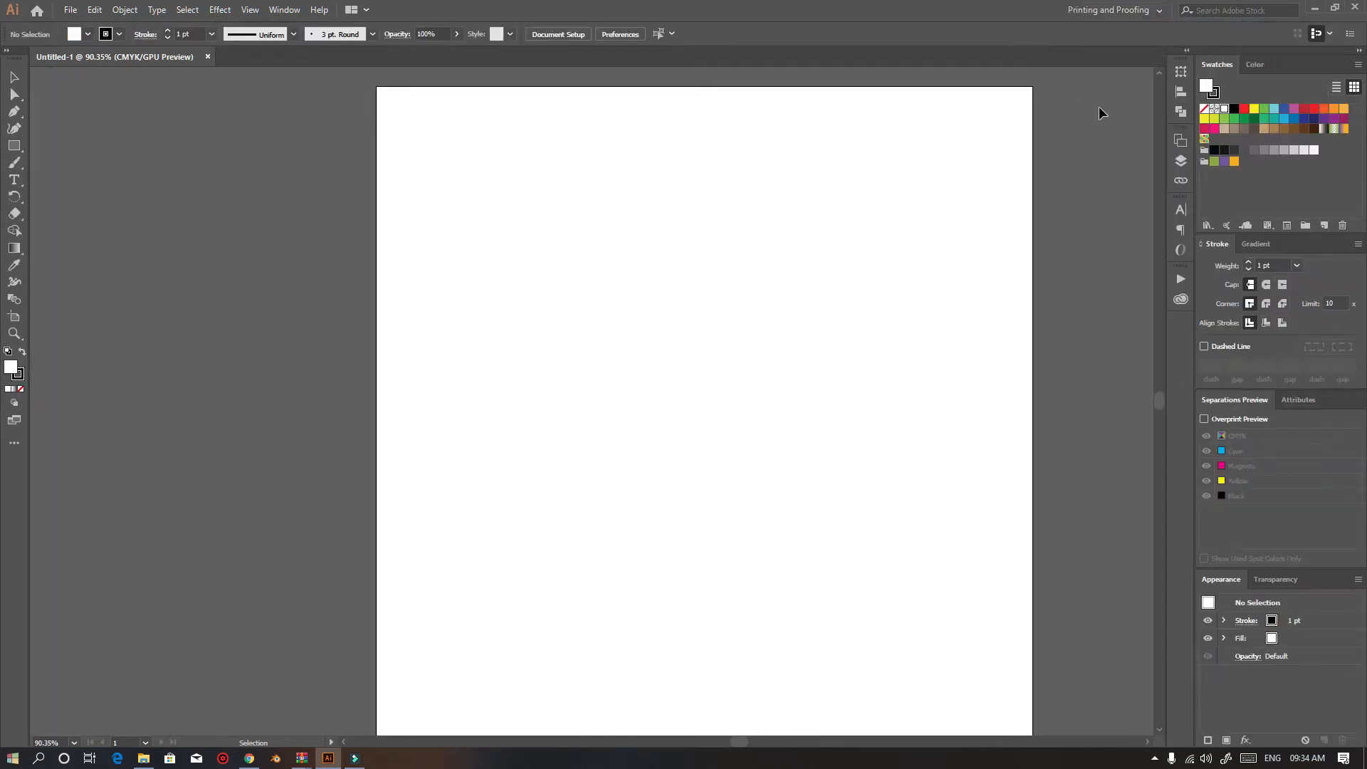
Switch the workspace to Tracing and then to Painting
left_click(1128, 11)
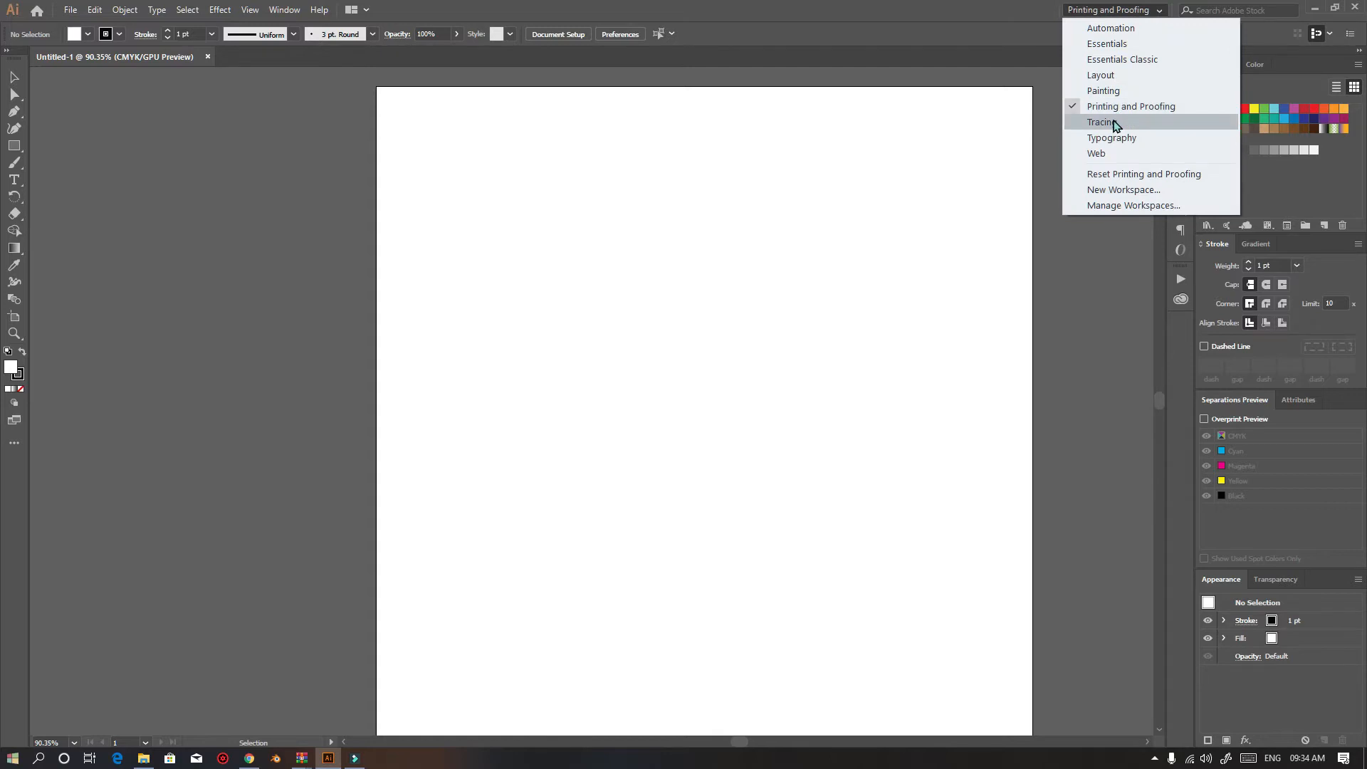
left_click(1116, 123)
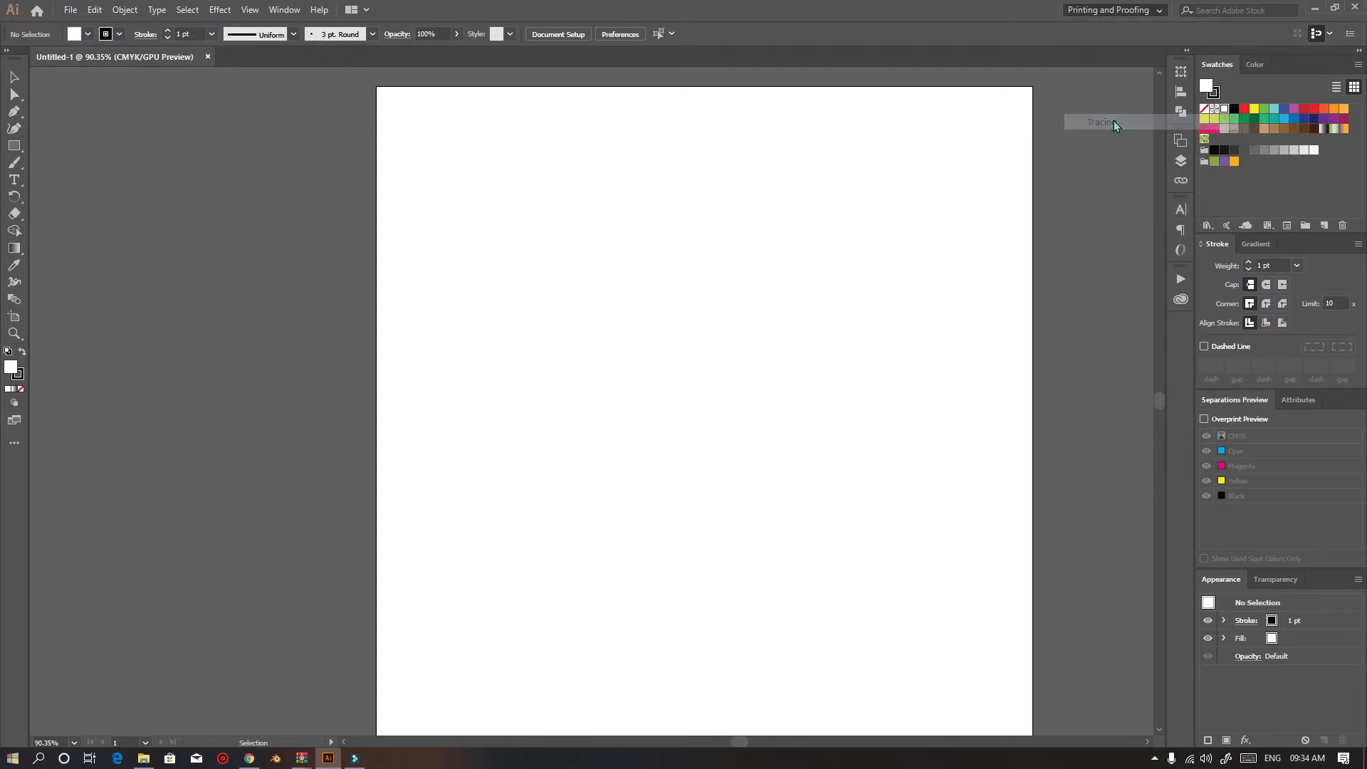
left_click(1134, 11)
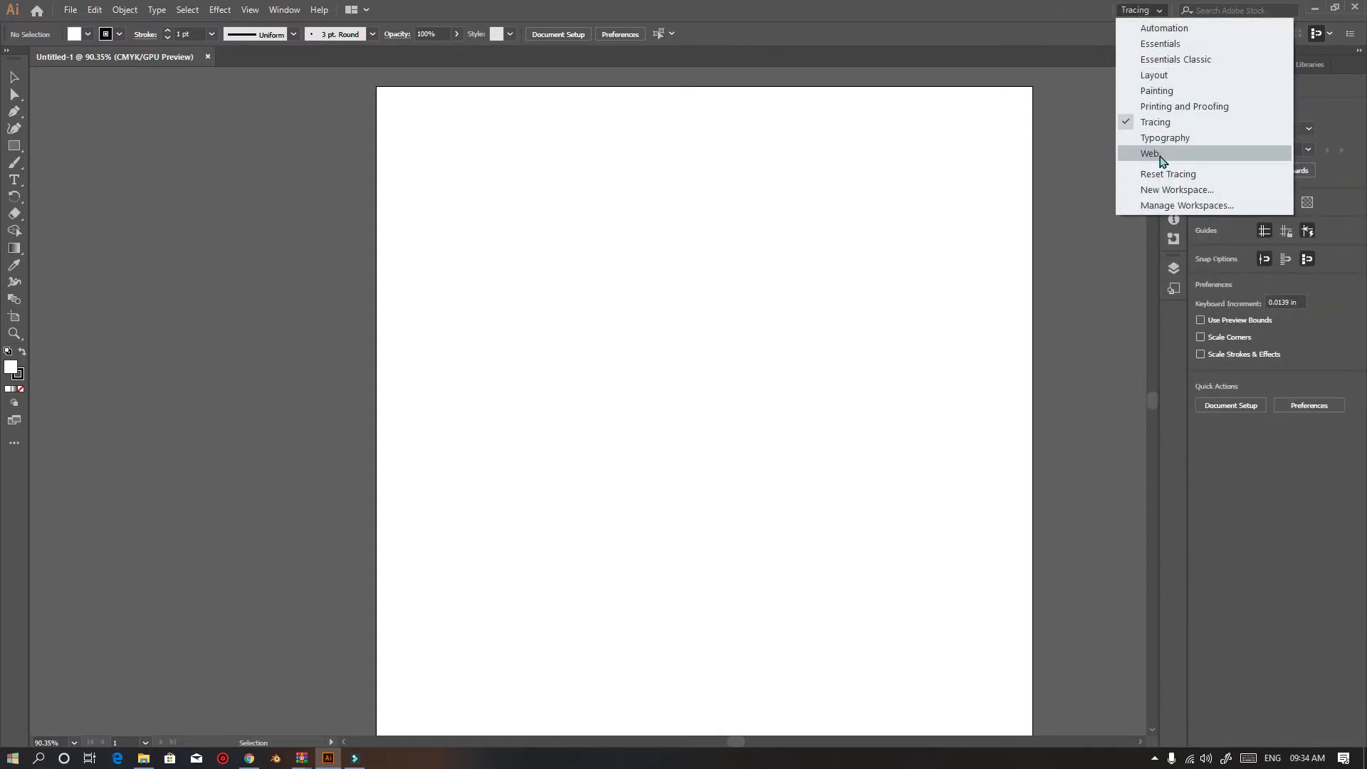
left_click(1170, 94)
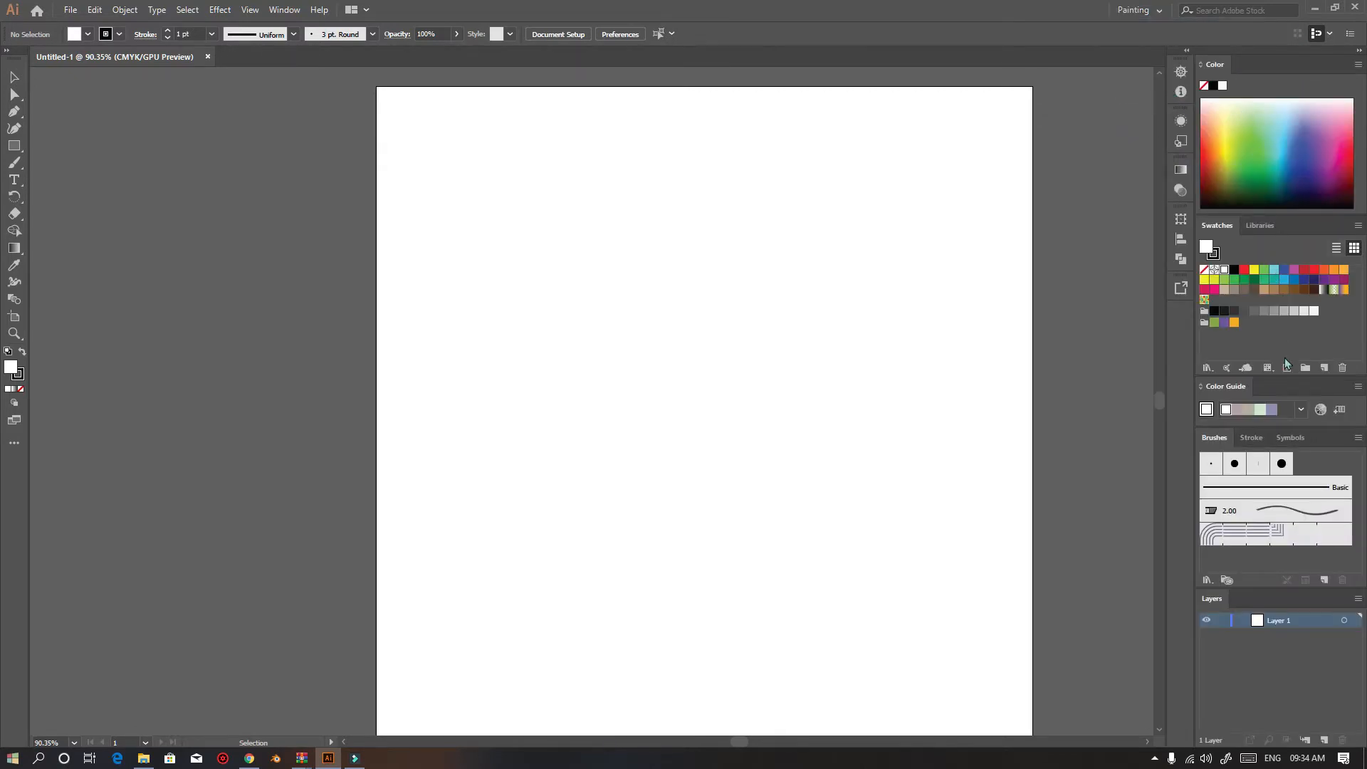
Expand the tools panel into its double-column layout
left_click(8, 51)
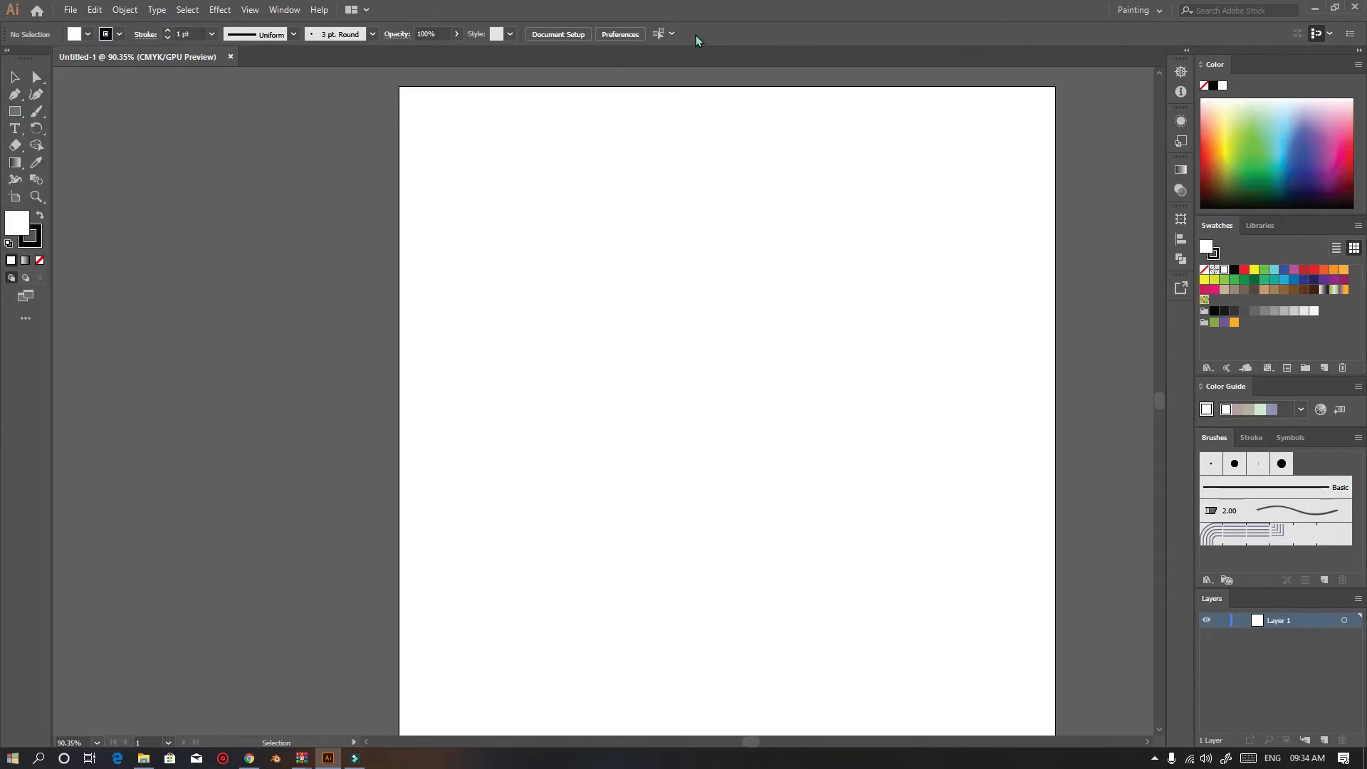
left_click_drag(74, 61, 131, 58)
Create a second new document from the Film & Video HDV/HDTV 1080 preset
left_click(70, 10)
left_click(89, 23)
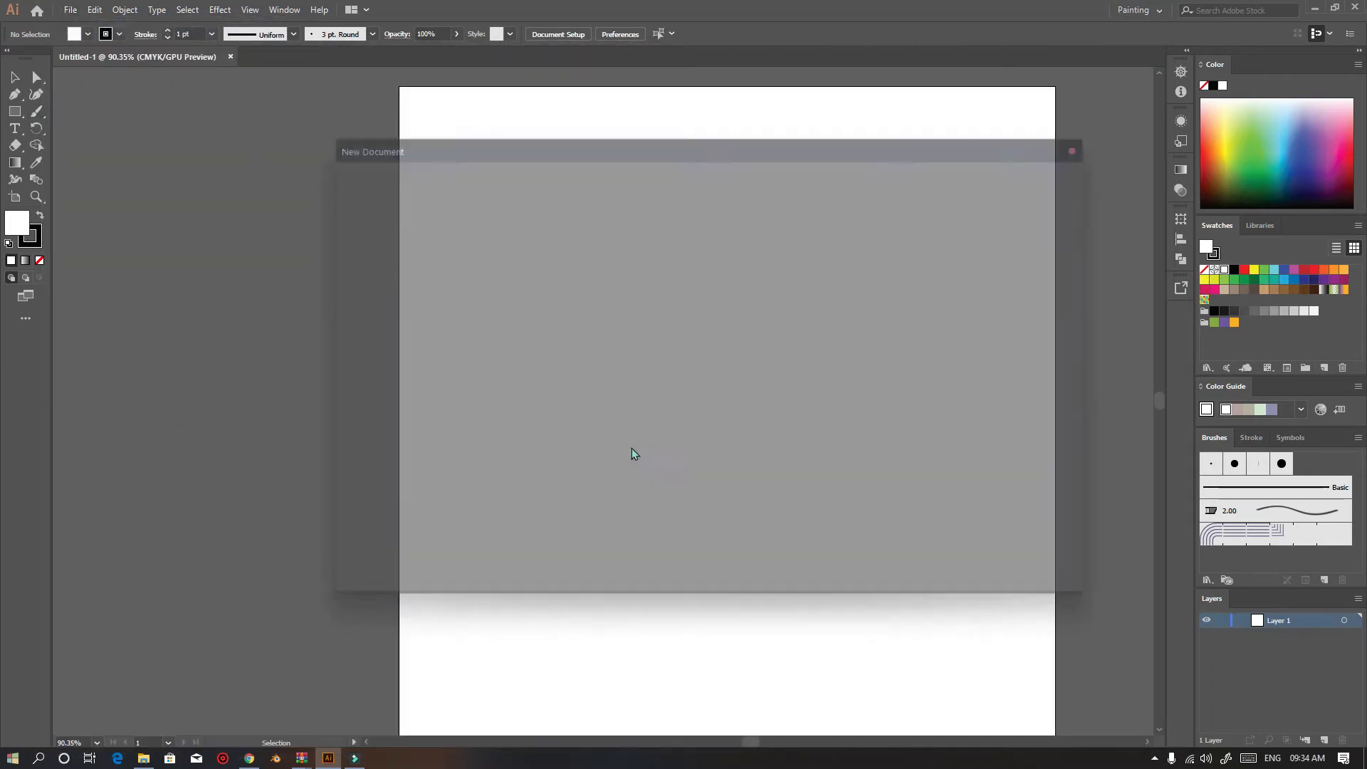
left_click(837, 175)
left_click(819, 285)
left_click(534, 281)
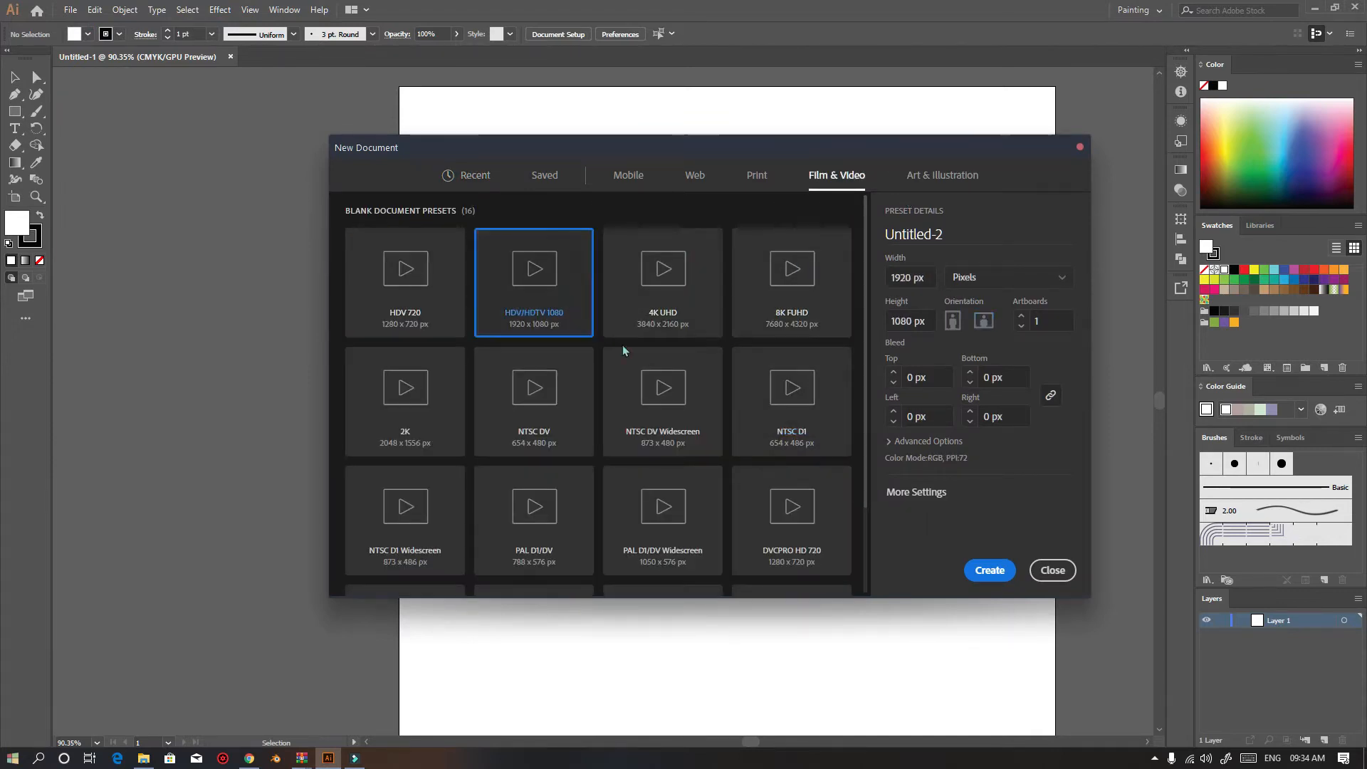
left_click(989, 571)
Close the HDV/HDTV 1080 document to return to the first document
scroll(511, 243, "down", 1)
scroll(503, 248, "down", 5)
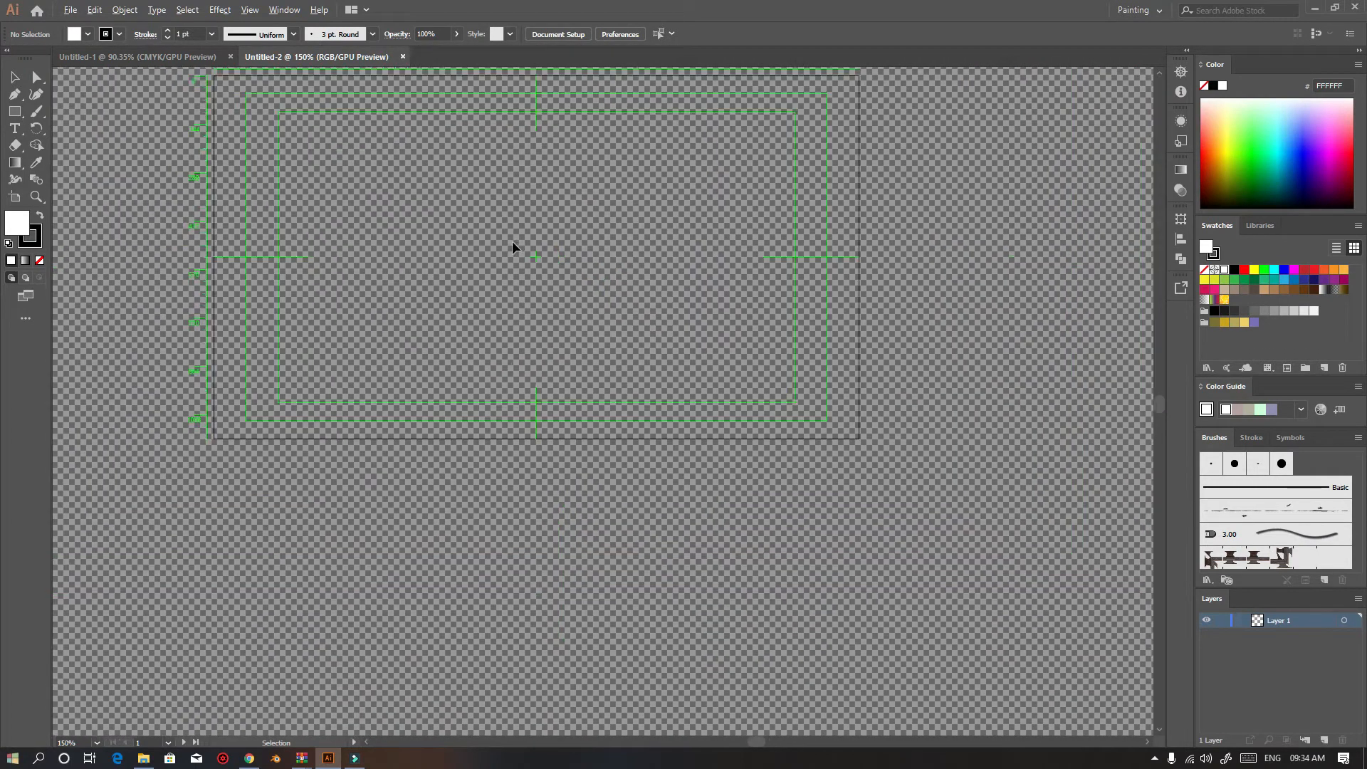
scroll(511, 241, "up", 4)
scroll(527, 257, "down", 1)
scroll(523, 267, "down", 1)
scroll(522, 265, "up", 4)
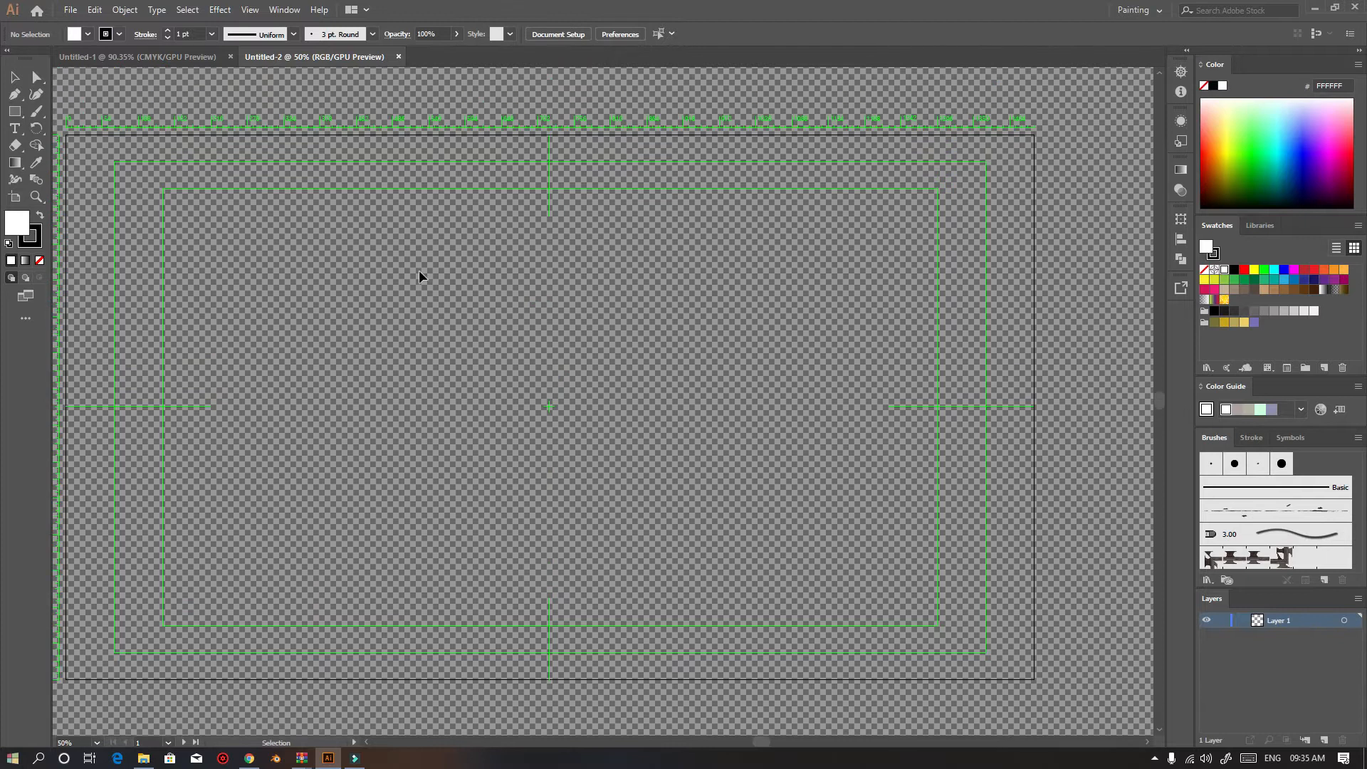
left_click_drag(438, 266, 512, 263)
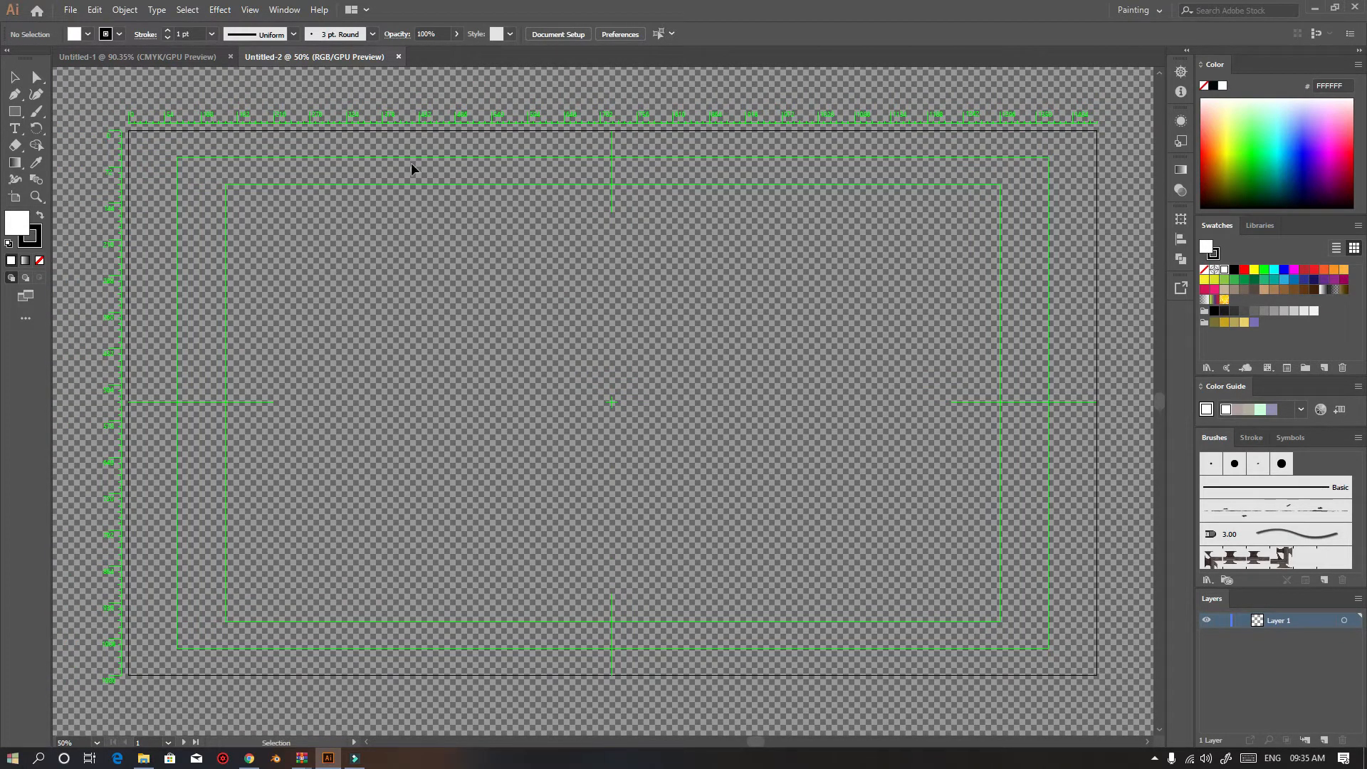
left_click(399, 57)
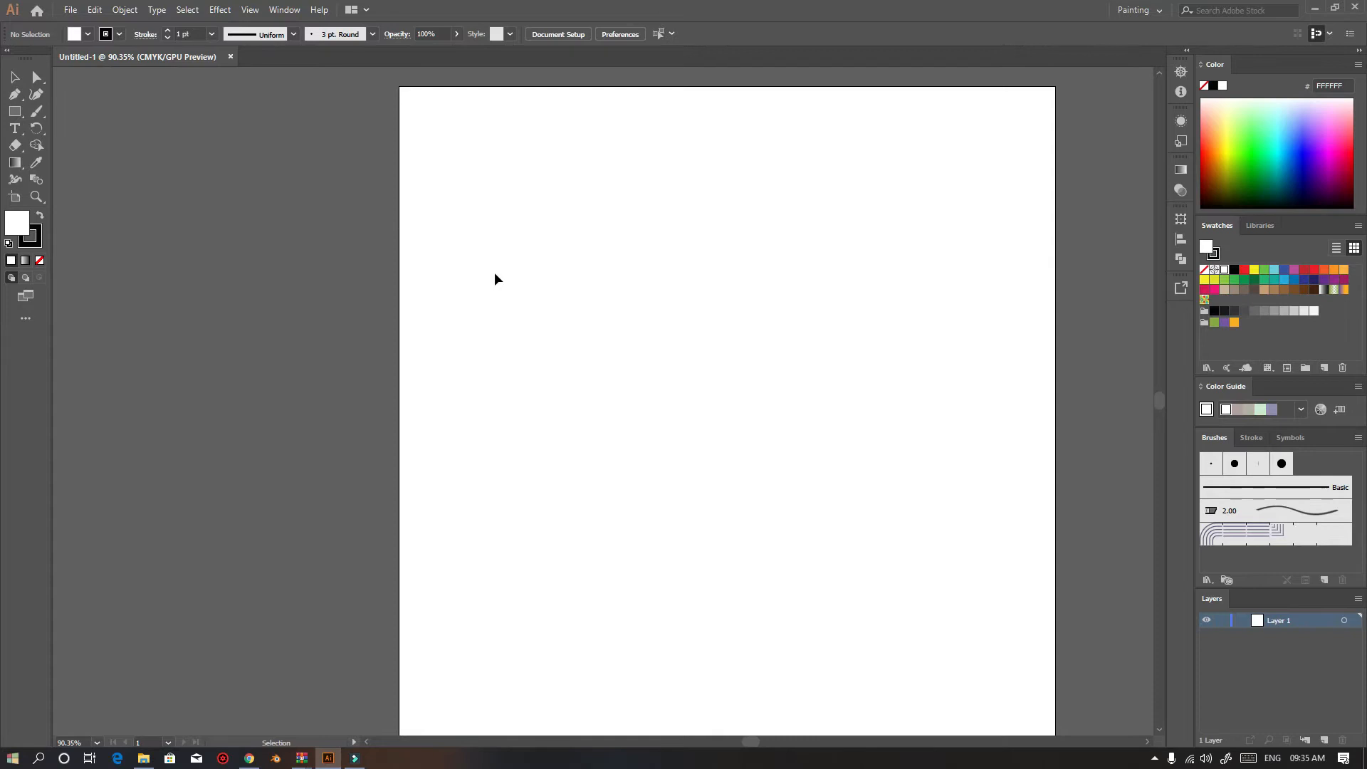
Draw three rectangles of different sizes on the artboard with the Rectangle tool
scroll(643, 370, "up", 1)
scroll(644, 369, "down", 2)
scroll(702, 362, "down", 2)
scroll(716, 356, "up", 2)
scroll(719, 356, "right", 1)
key("v")
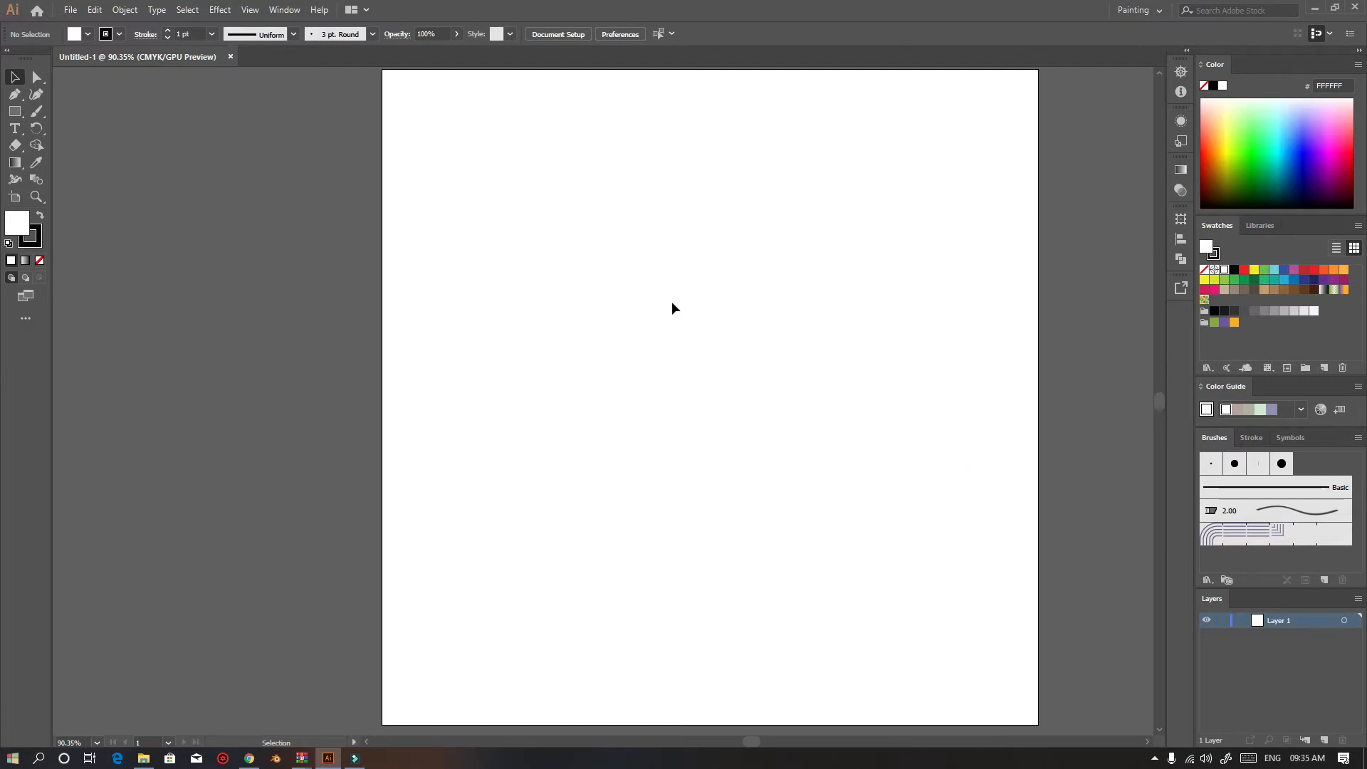
left_click(36, 77)
left_click(14, 111)
mouse_move(504, 107)
left_mouse_down()
mouse_move(794, 406)
mouse_move(848, 363)
left_mouse_up()
left_click_drag(618, 393, 874, 663)
left_click_drag(928, 471, 1001, 588)
Add a new layer and draw three overlapping ellipses on it with the Ellipse tool
left_click(1325, 740)
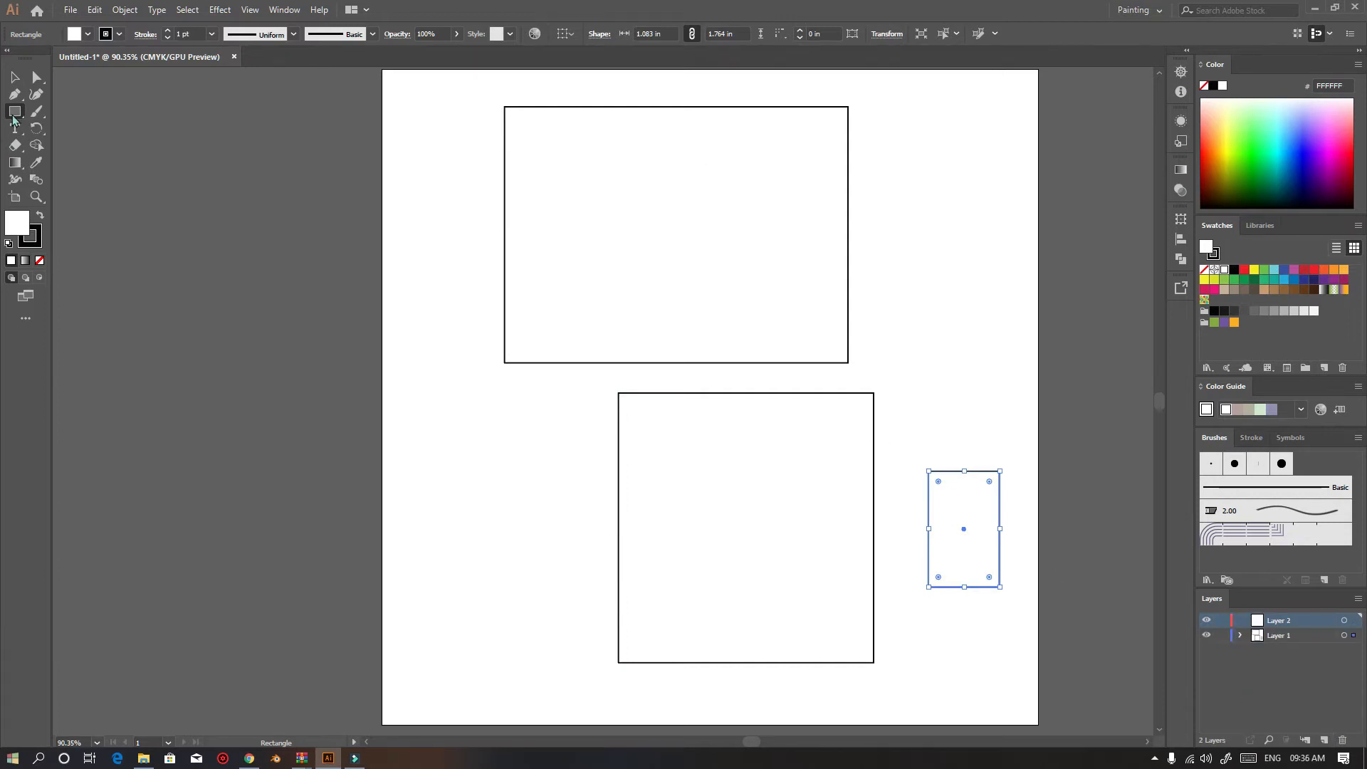
left_click_drag(15, 111, 57, 129)
mouse_move(428, 313)
left_mouse_down()
mouse_move(519, 472)
mouse_move(663, 581)
left_mouse_up()
mouse_move(728, 225)
left_mouse_down()
mouse_move(1105, 589)
mouse_move(1009, 599)
left_mouse_up()
left_click_drag(503, 164, 739, 428)
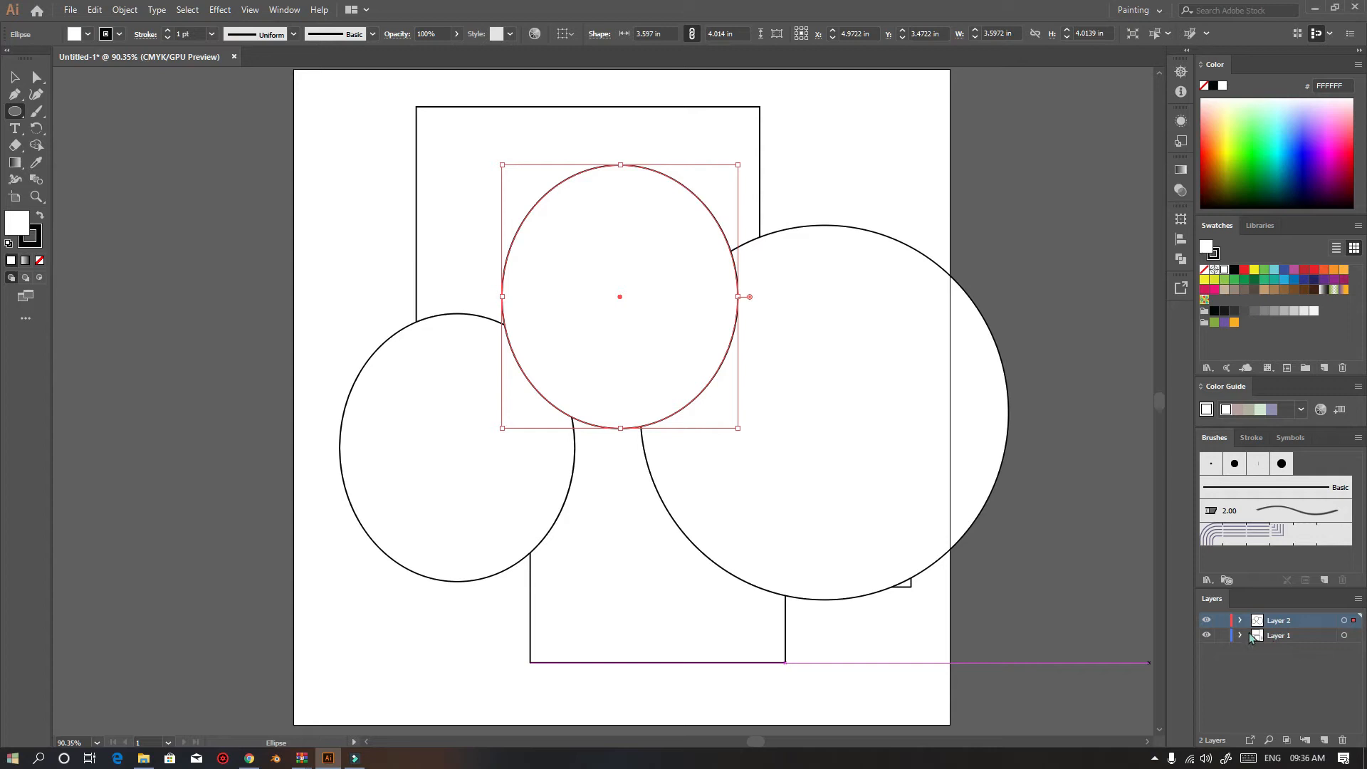
Make Layer 1 the active layer and hide Layer 2
left_click(1206, 635)
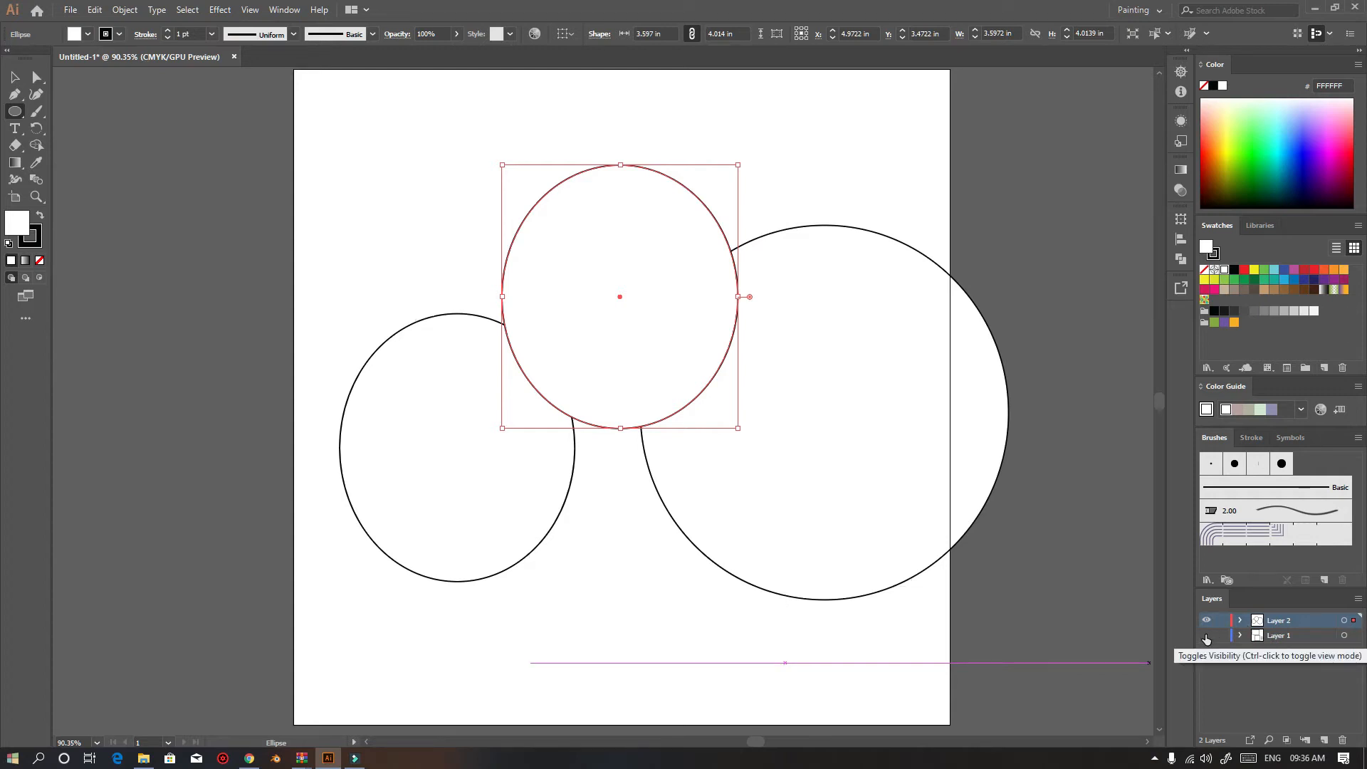
left_click(1206, 635)
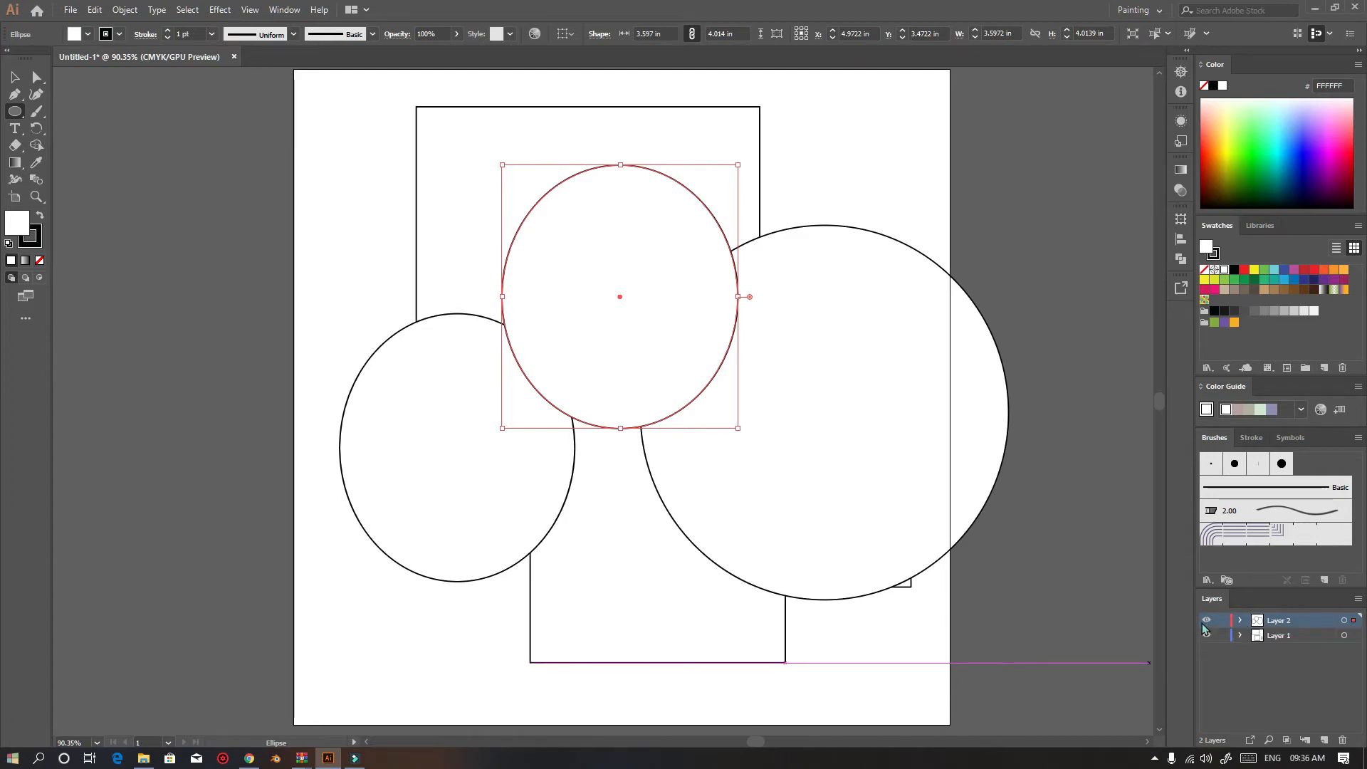
left_click(1301, 637)
left_click(1206, 621)
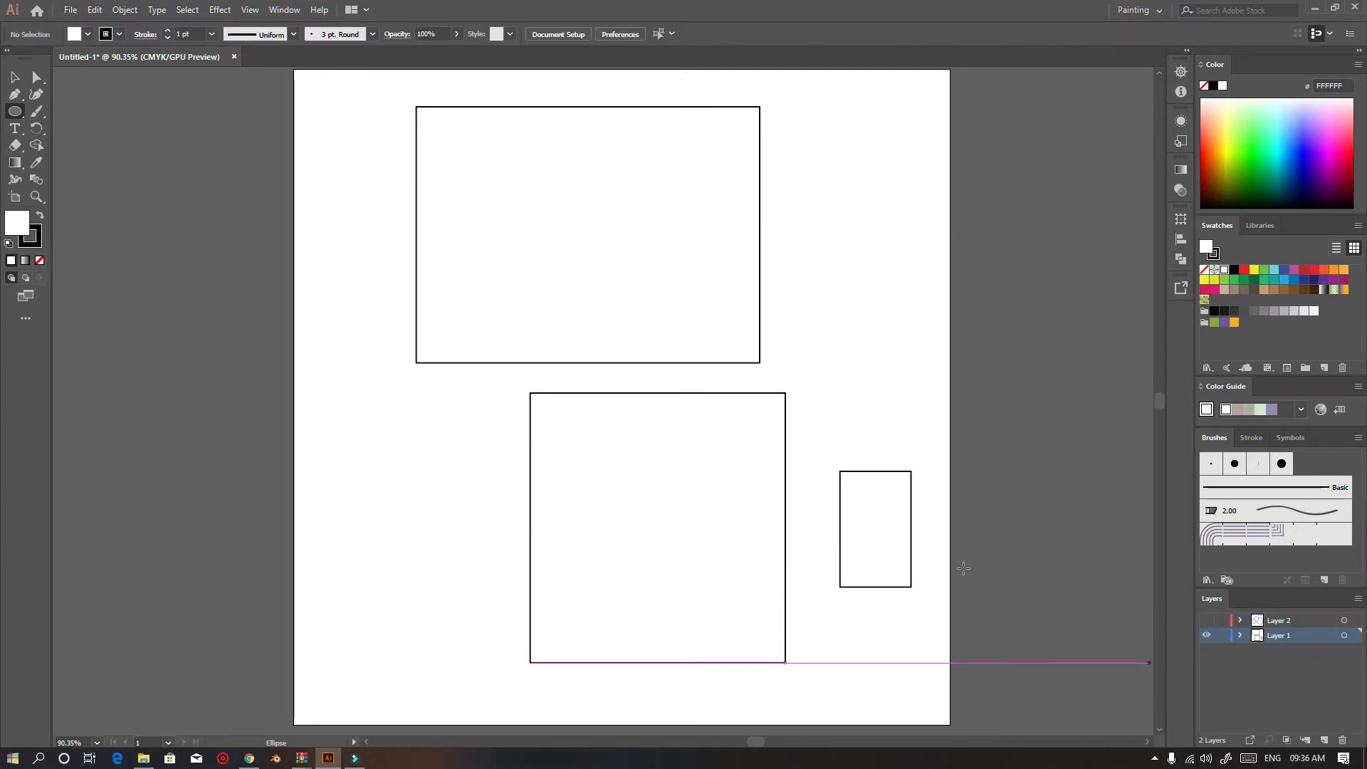
Select all objects on Layer 1 and delete them
key("v")
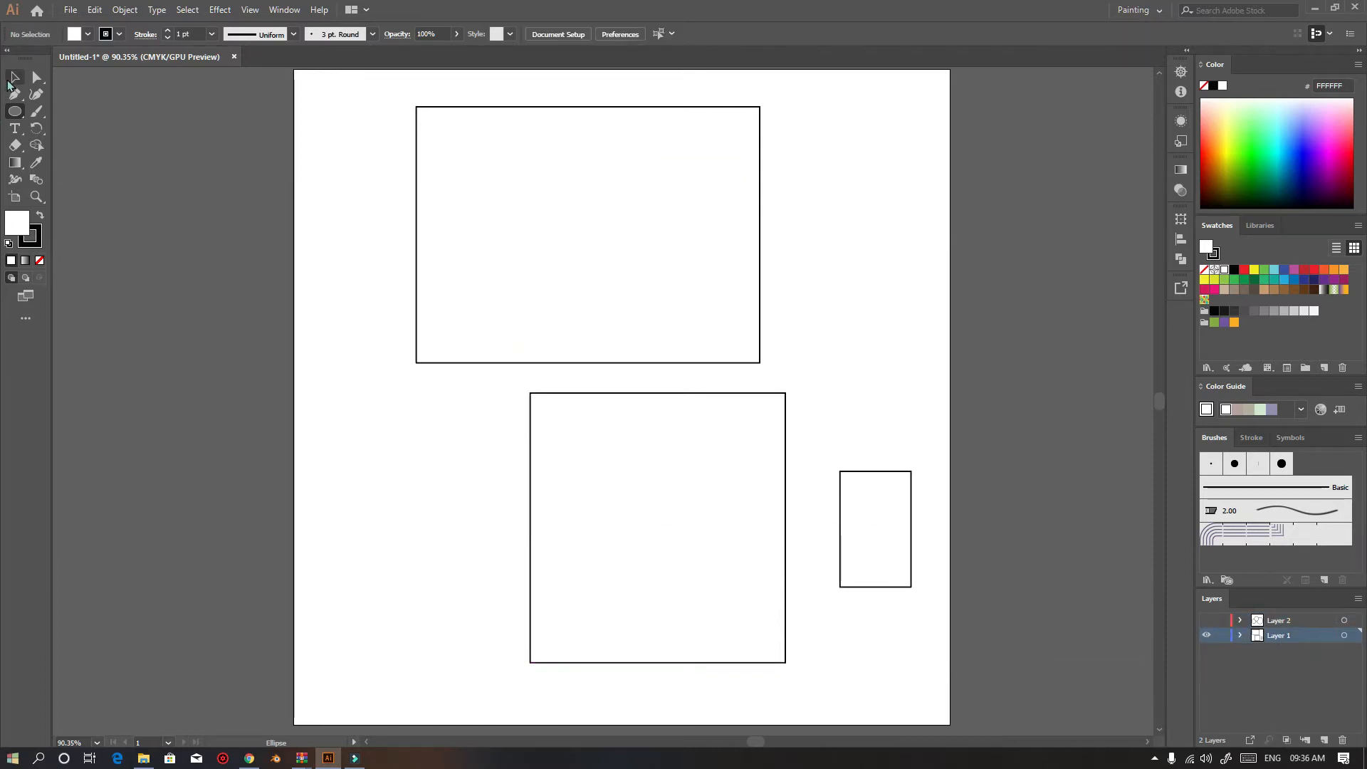
key("ctrl+a")
key("Delete")
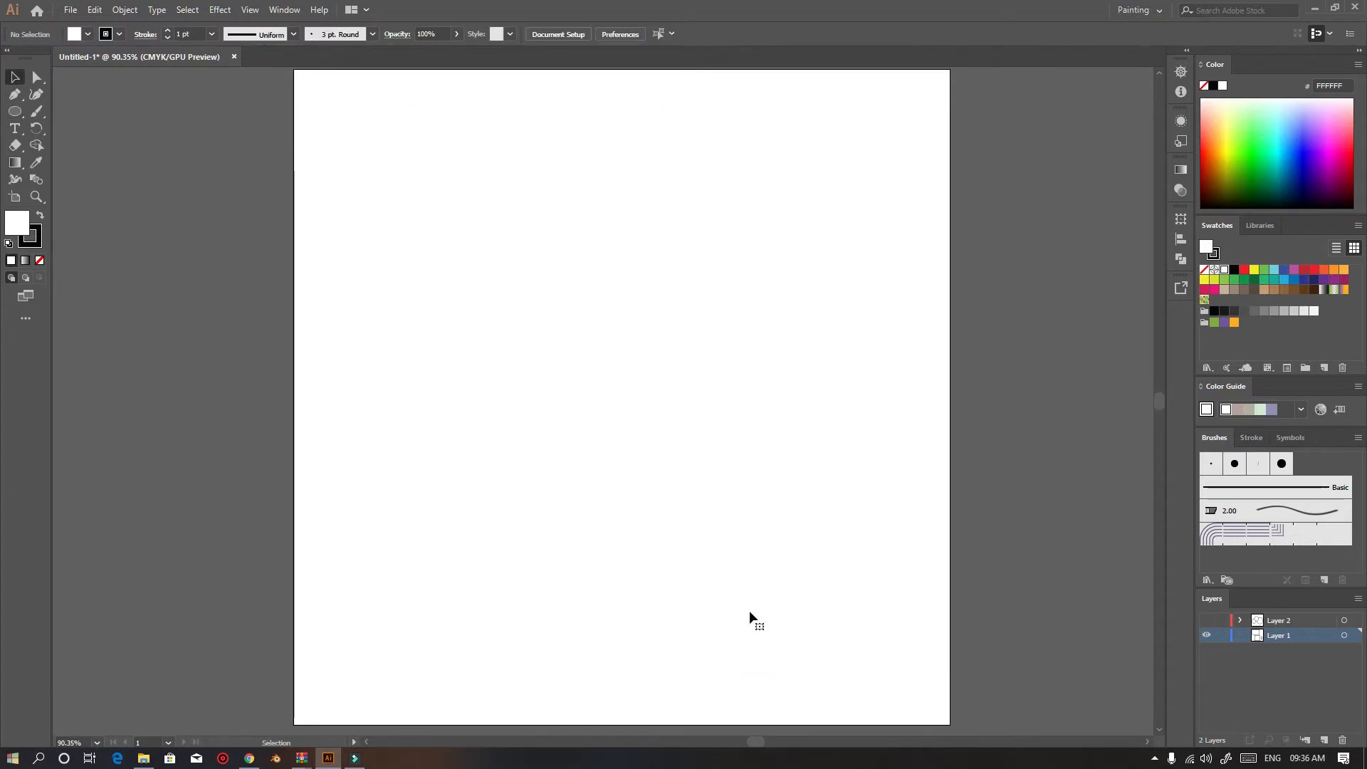
Draw a closed seven-sided polygon with the Pen tool on the artboard
left_click(36, 77)
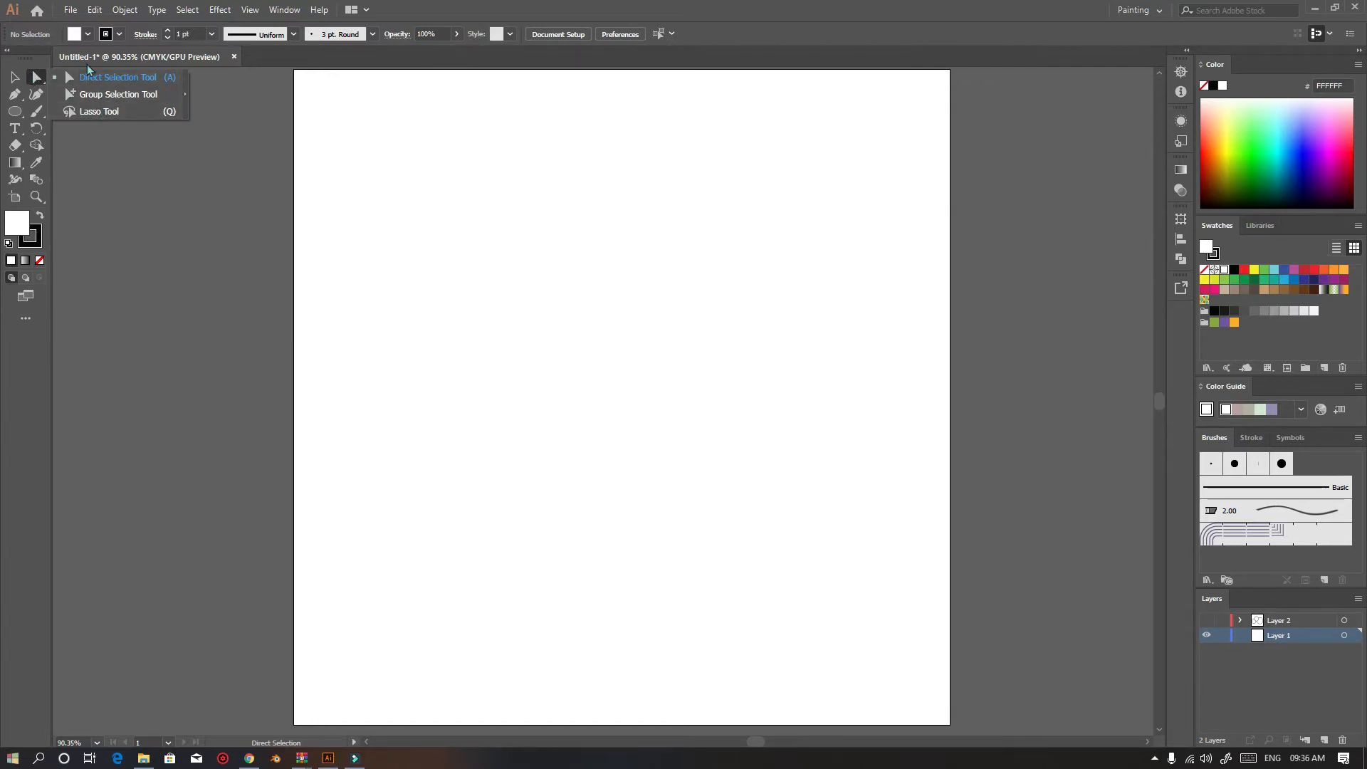
left_click(65, 71)
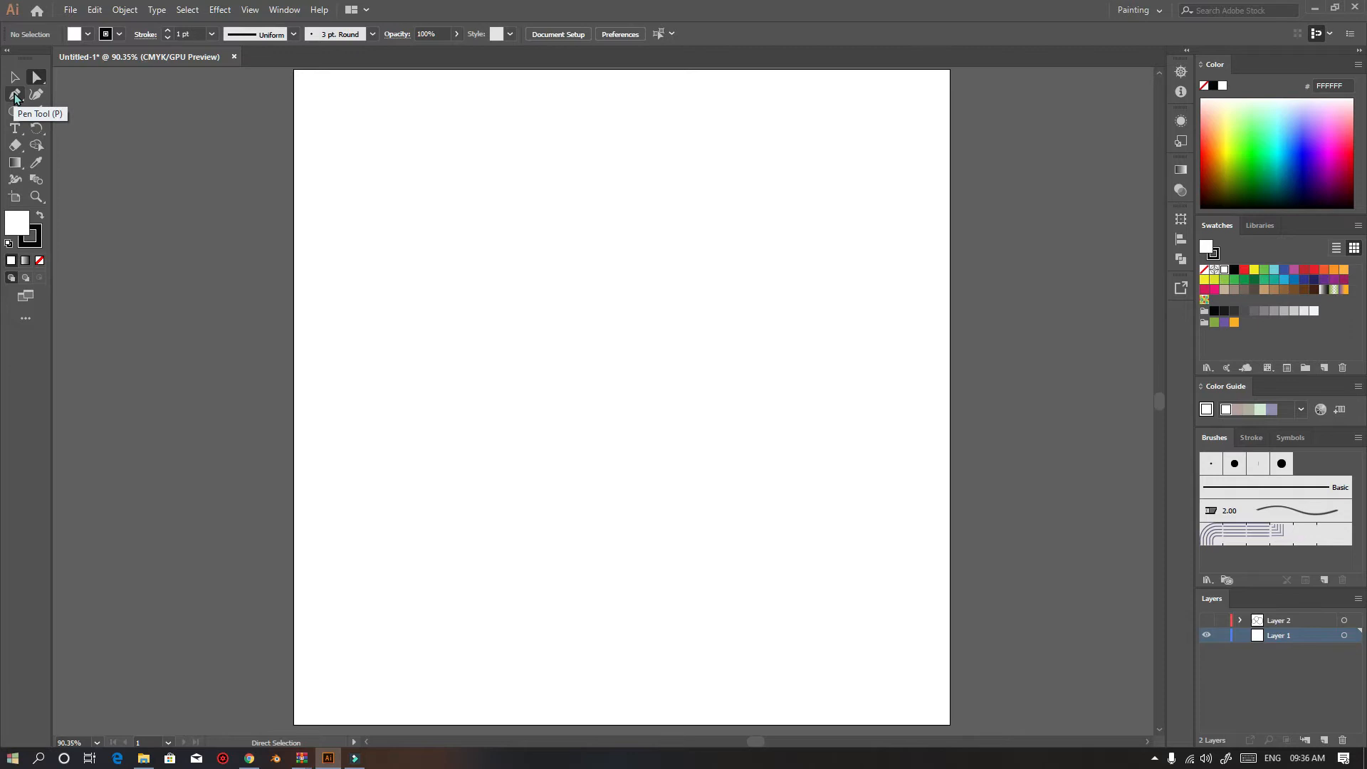
left_click(15, 96)
left_click(428, 315)
left_click(584, 130)
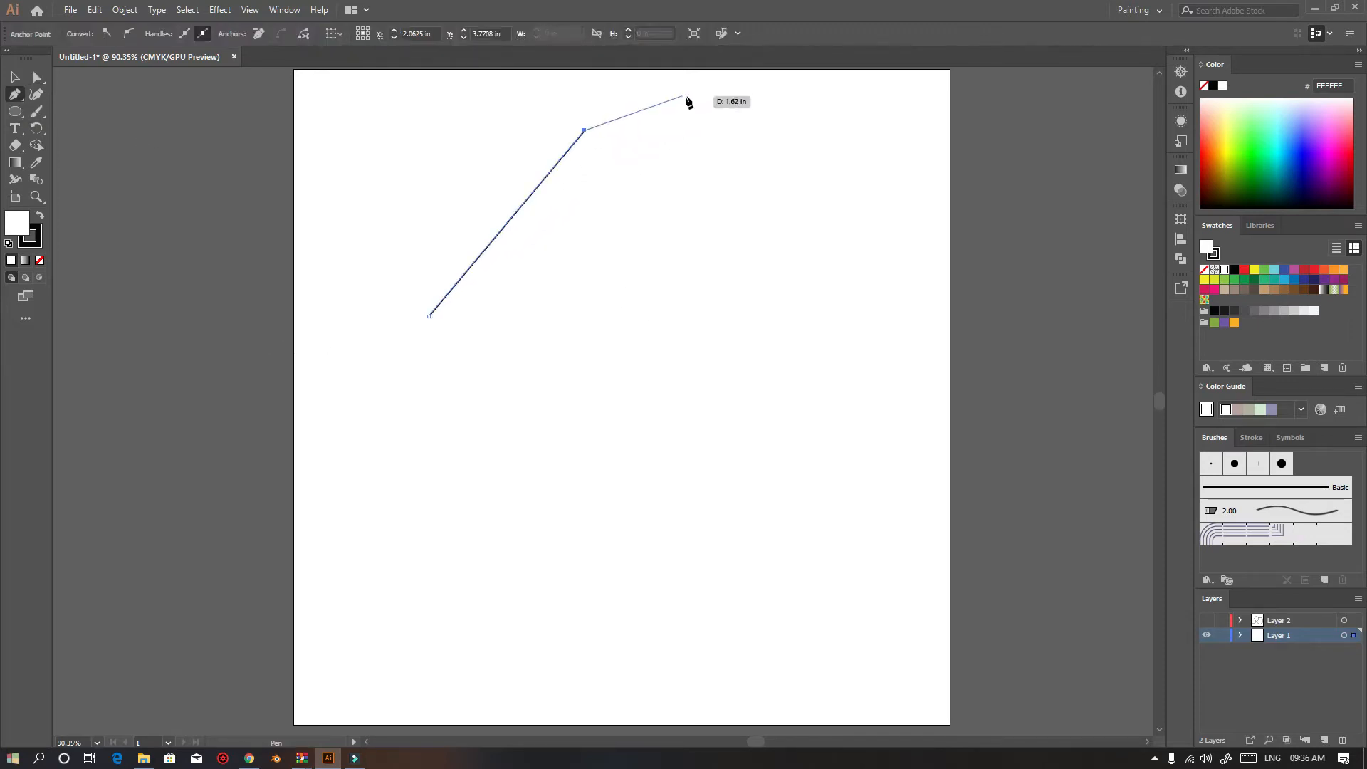
left_click(768, 89)
left_click(886, 369)
left_click(593, 516)
left_click(422, 484)
left_click(338, 363)
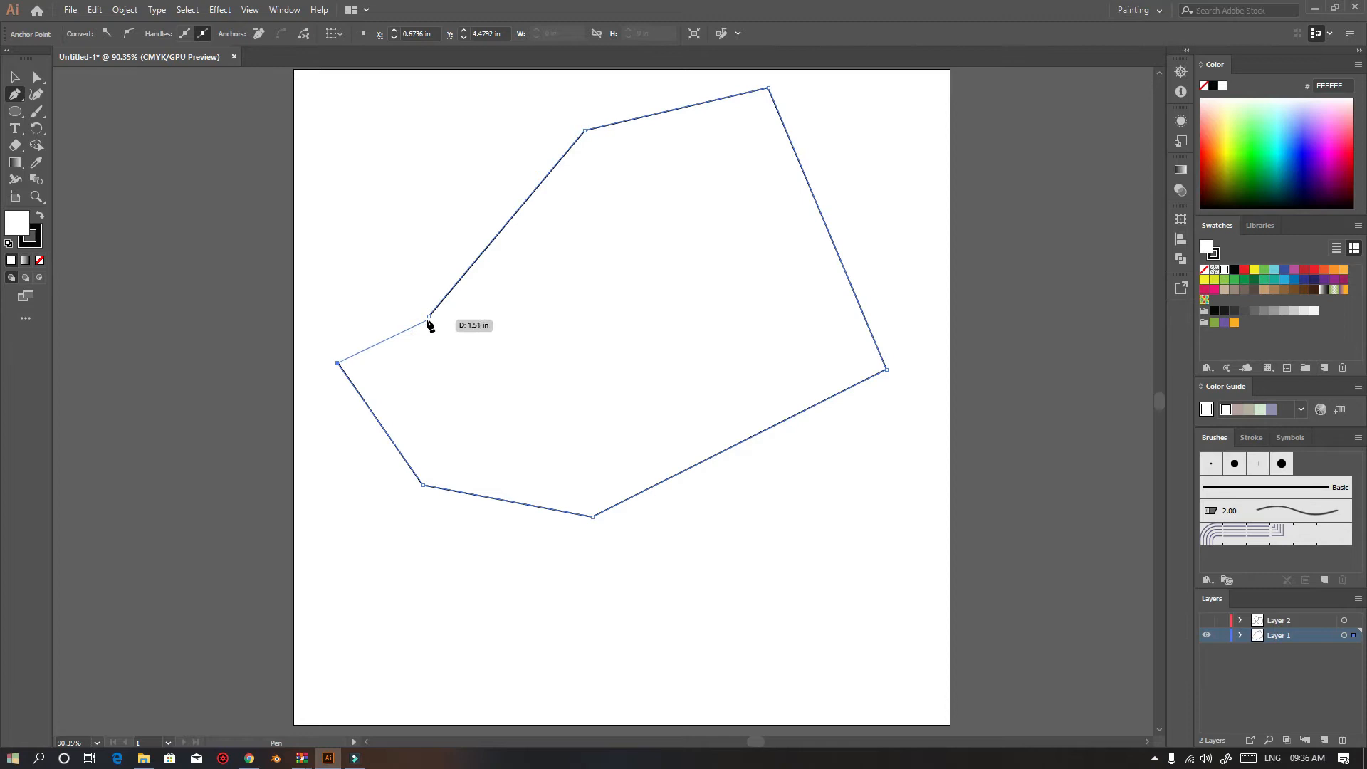
left_click(428, 317)
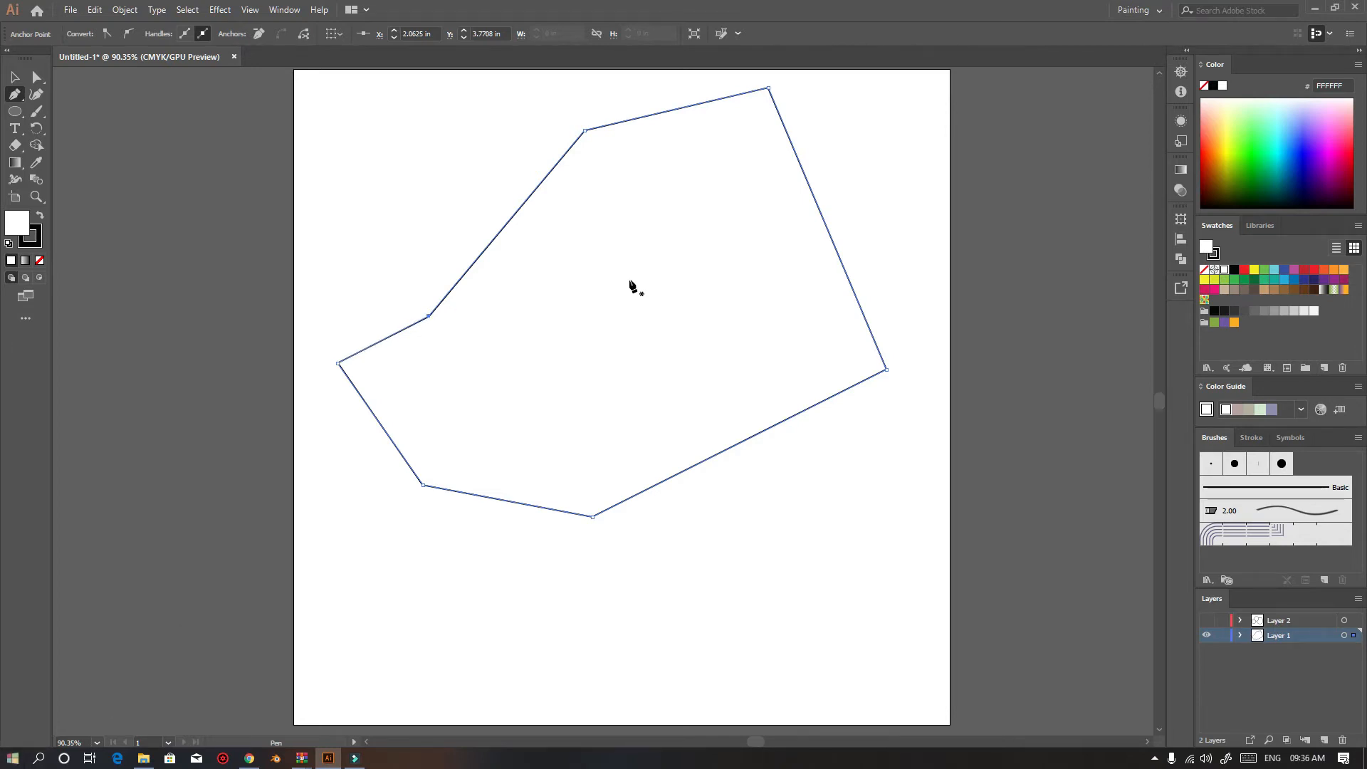
Select the seven-sided polygon with the Selection tool
key("v")
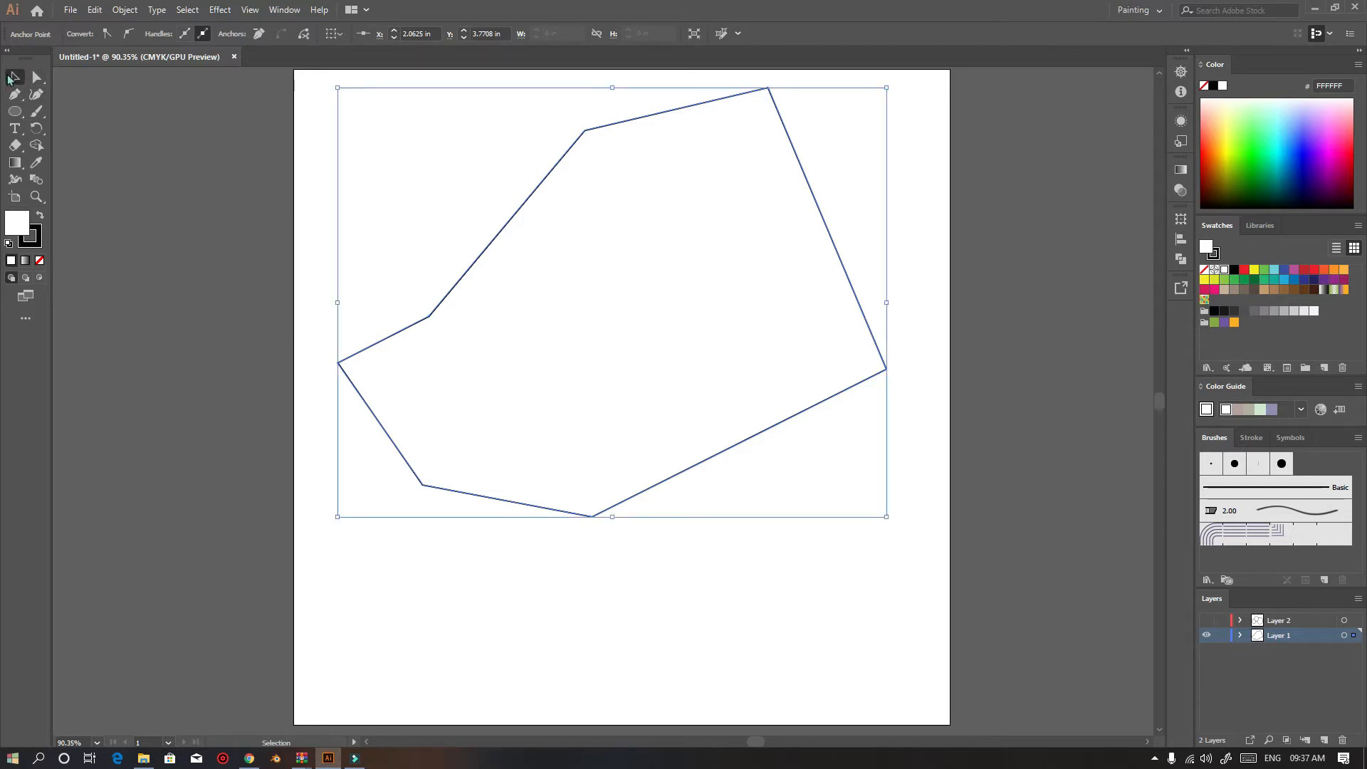
left_click(248, 213)
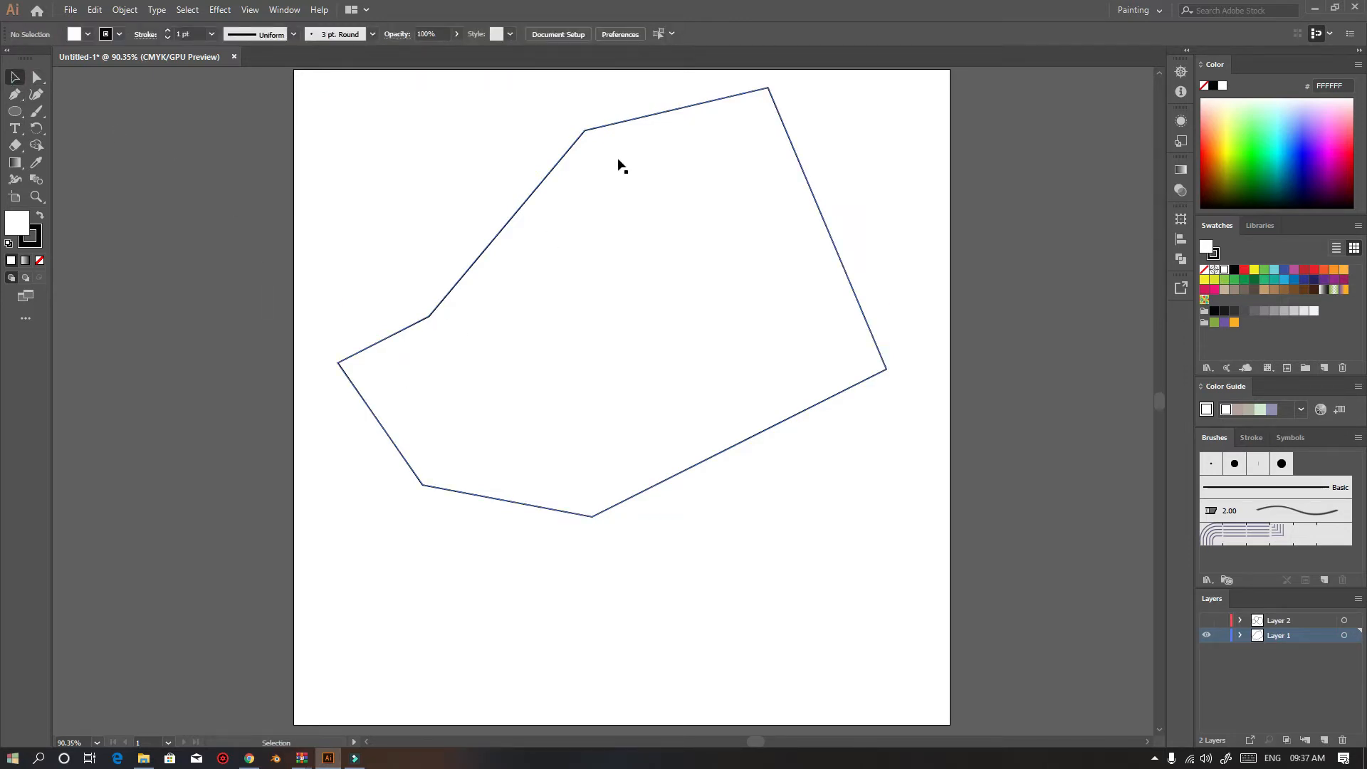
left_click(798, 414)
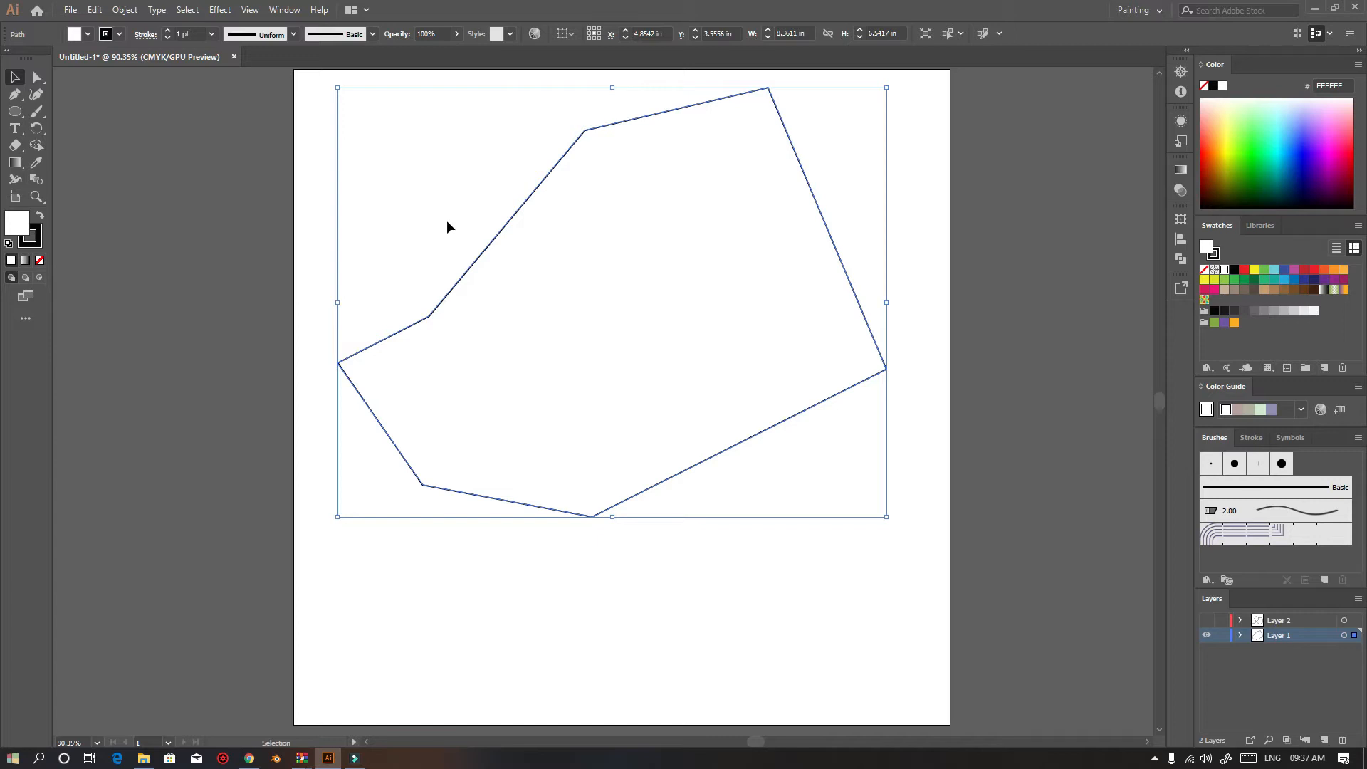
scroll(534, 293, "down", 2)
scroll(584, 293, "up", 3)
Switch the view to Outline mode and then back to GPU Preview
left_click(220, 10)
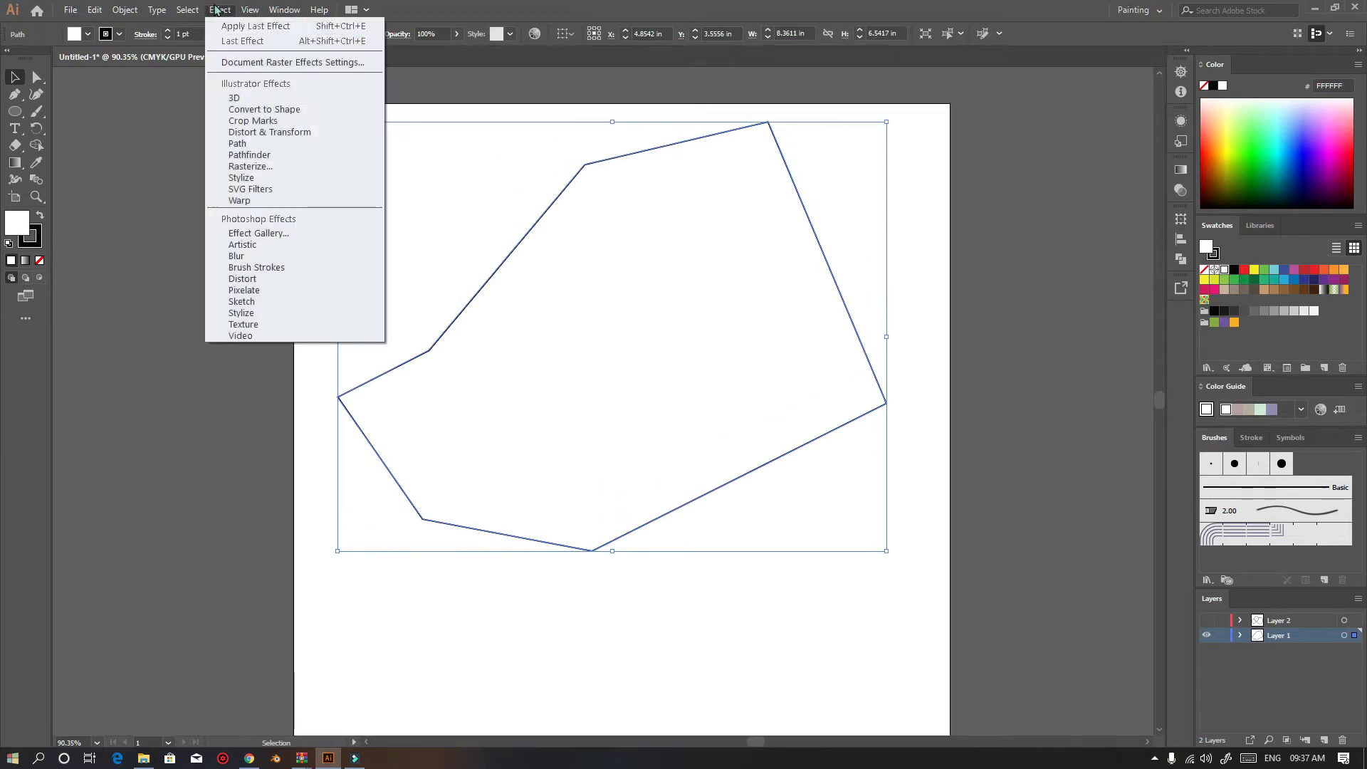
mouse_move(253, 10)
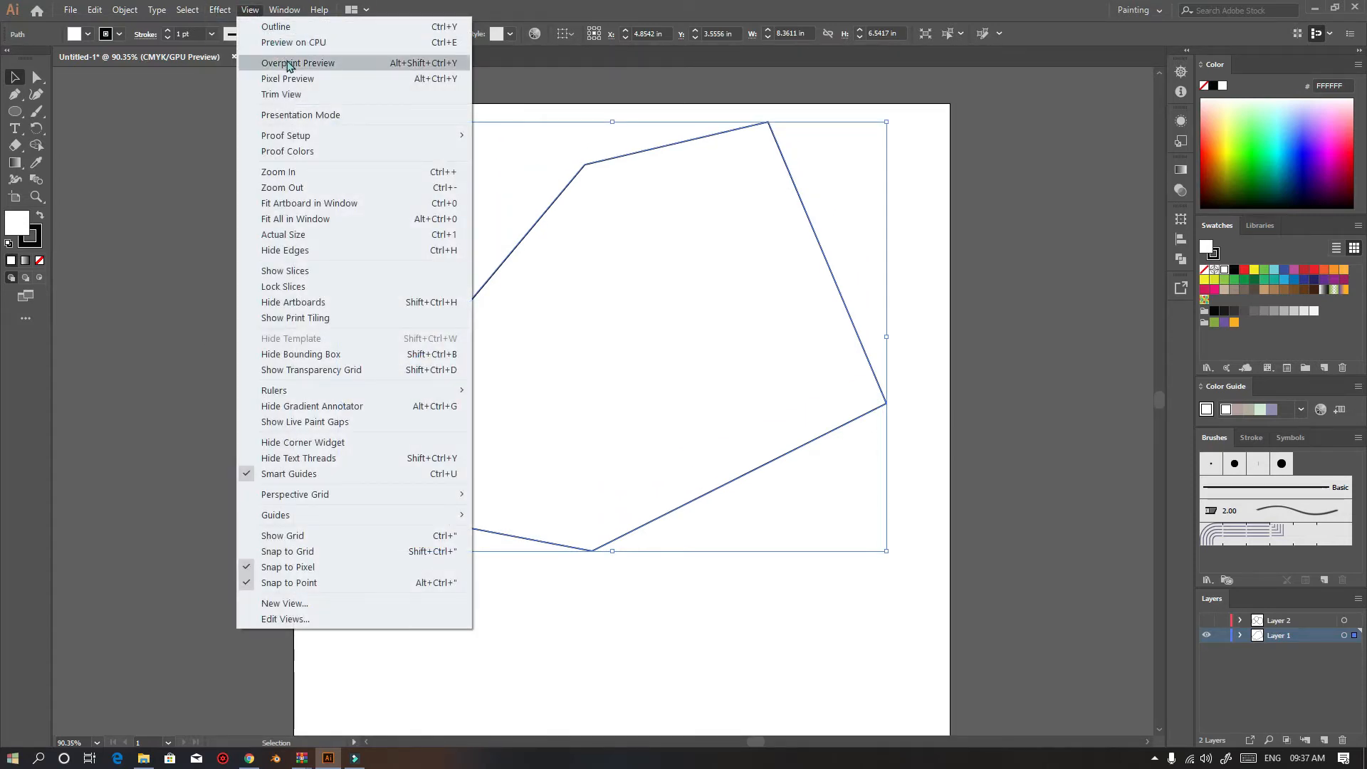
left_click(276, 27)
left_click(251, 10)
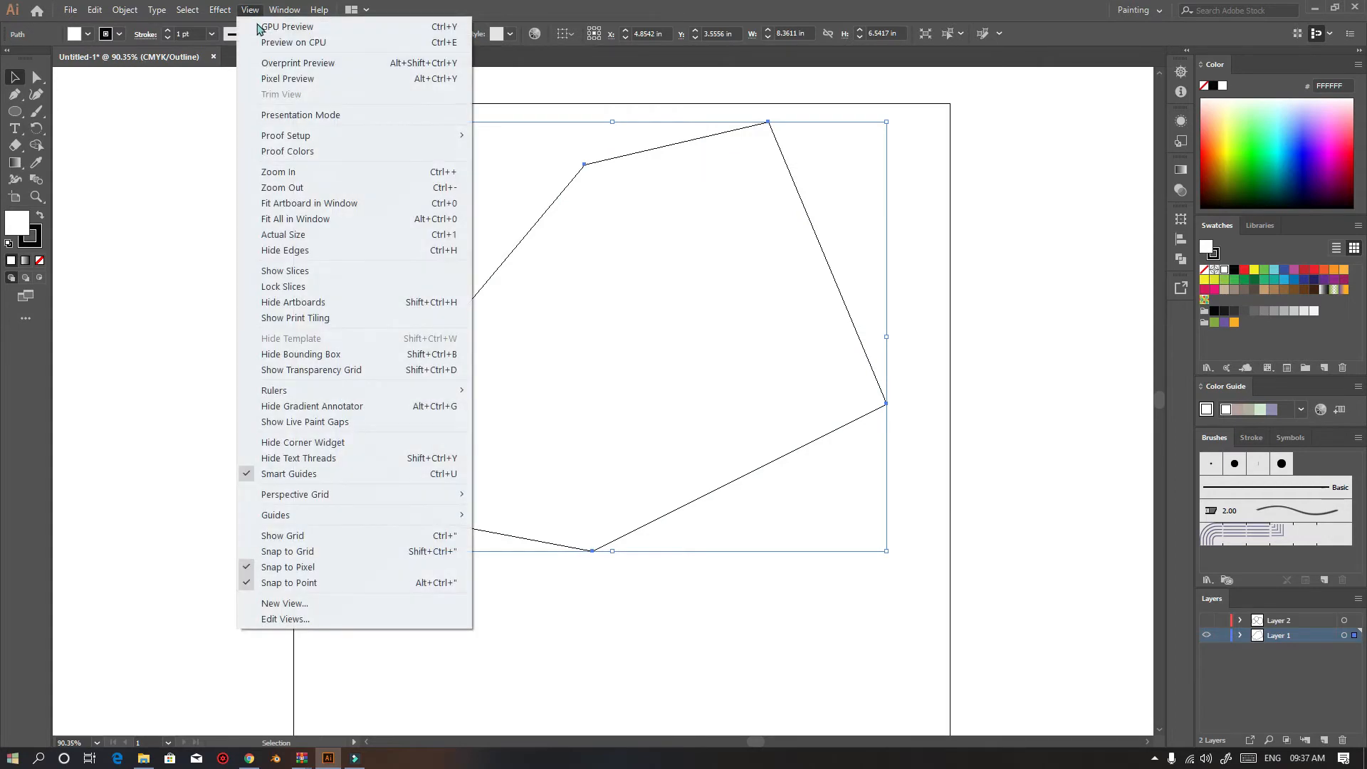
left_click(277, 27)
Turn on Pixel Preview and zoom far into the polygon's edge to inspect its pixels
left_click(253, 10)
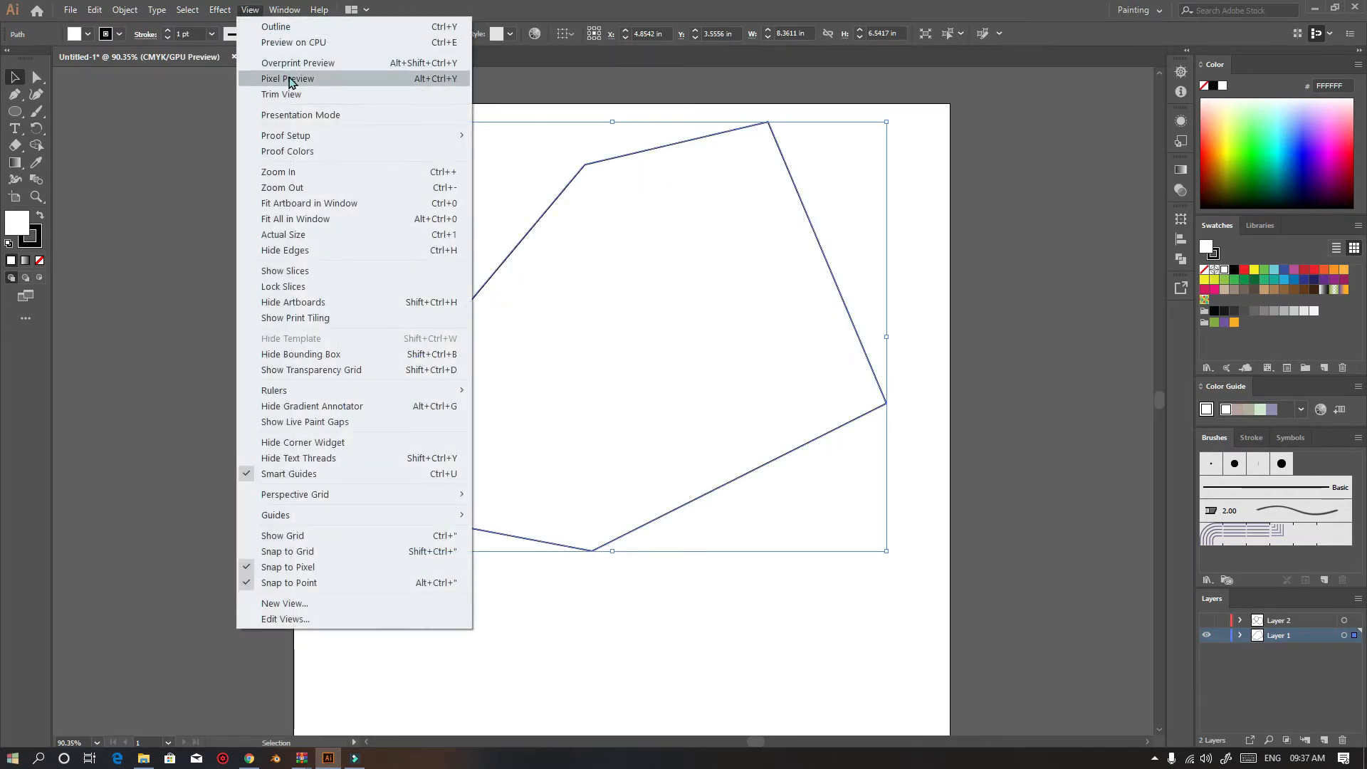
left_click(284, 78)
scroll(542, 440, "up", 3)
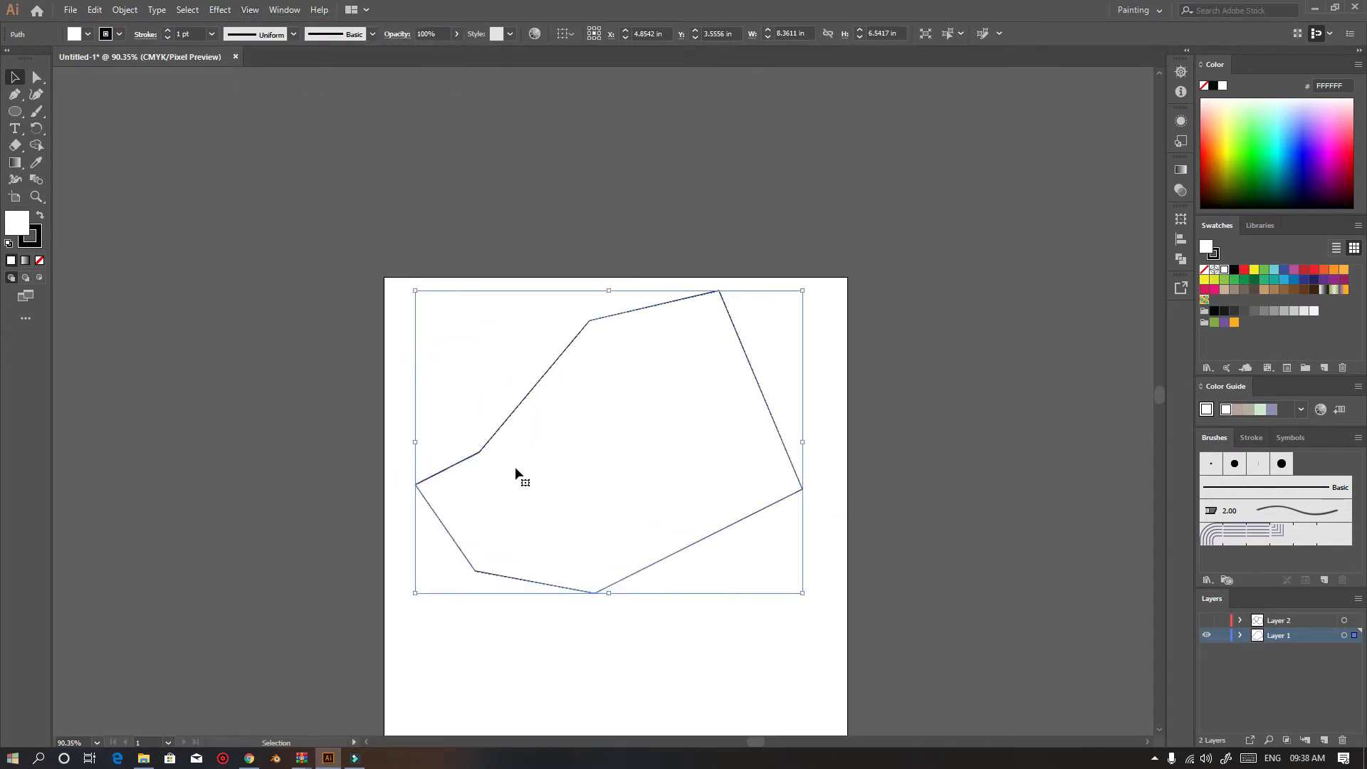
scroll(519, 473, "up", 3)
scroll(530, 485, "left", 2)
scroll(538, 491, "up", 8)
scroll(363, 310, "up", 1)
scroll(362, 308, "up", 6)
scroll(406, 309, "down", 3)
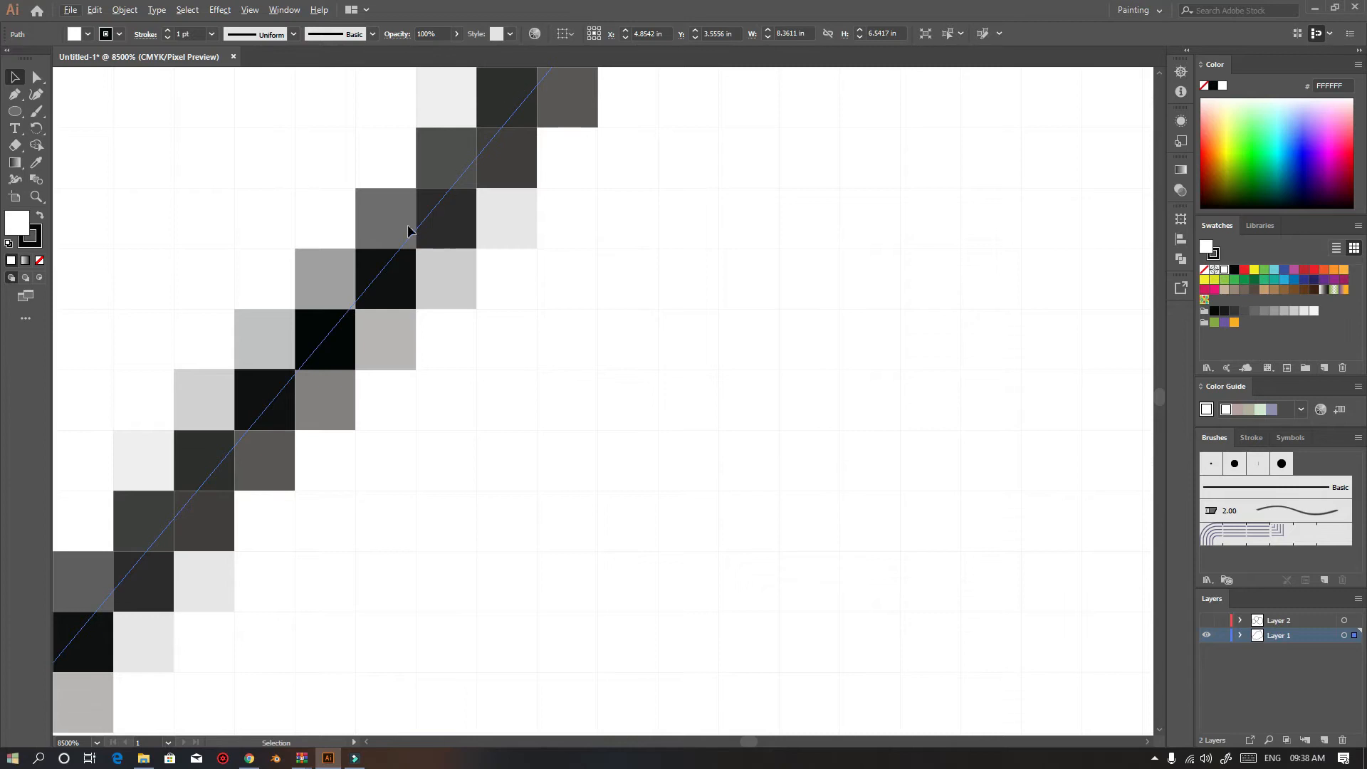
Turn off Pixel Preview and zoom in and out on the polygon's edge to compare
left_click(250, 10)
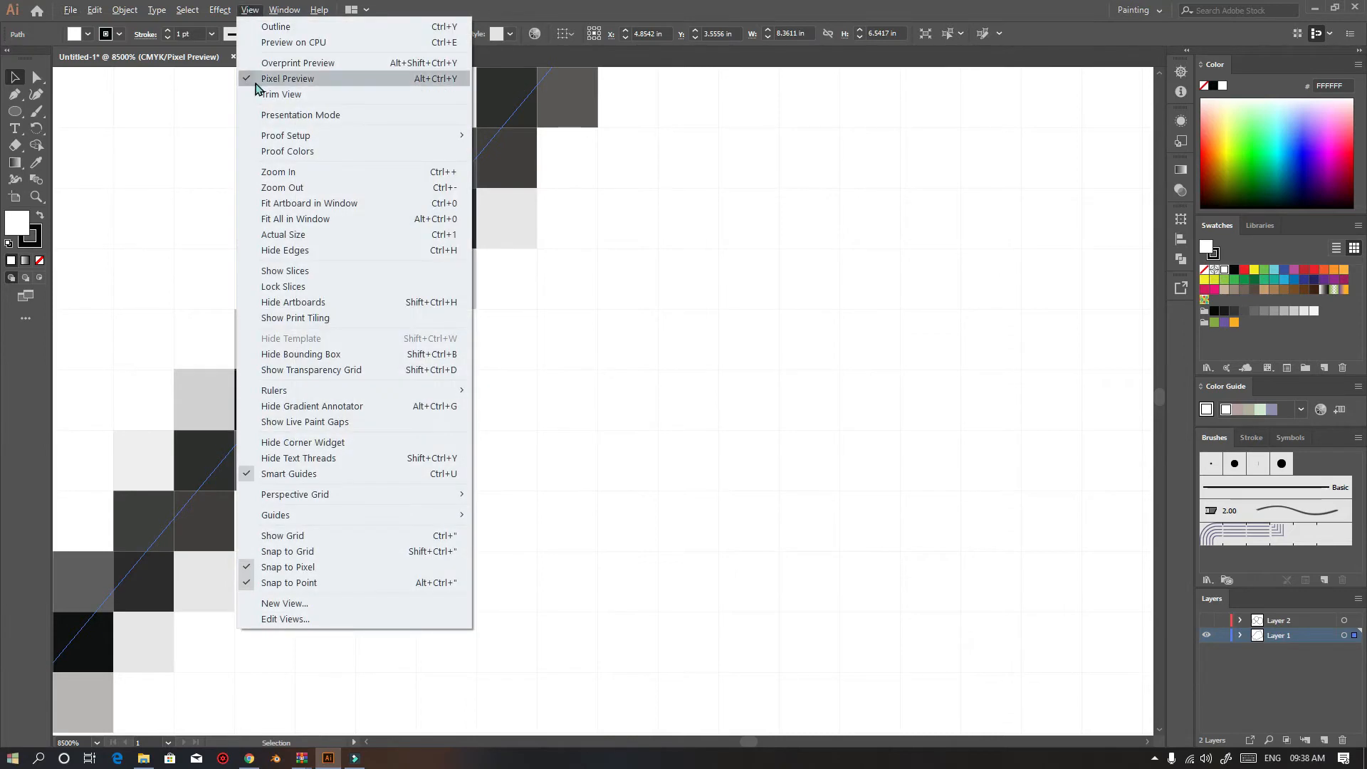
left_click(258, 80)
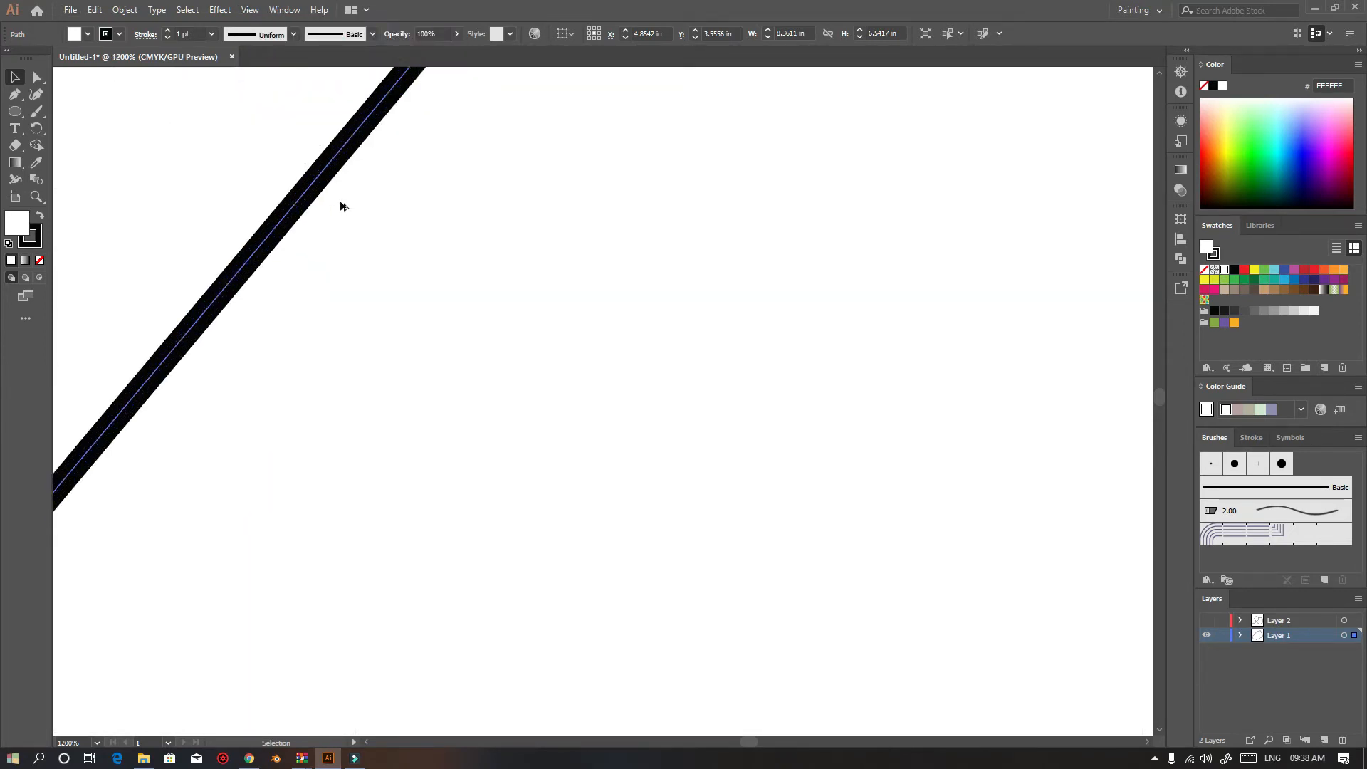
scroll(340, 205, "up", 3)
scroll(213, 175, "up", 5)
scroll(268, 203, "up", 2)
scroll(267, 203, "down", 2)
scroll(269, 205, "up", 4)
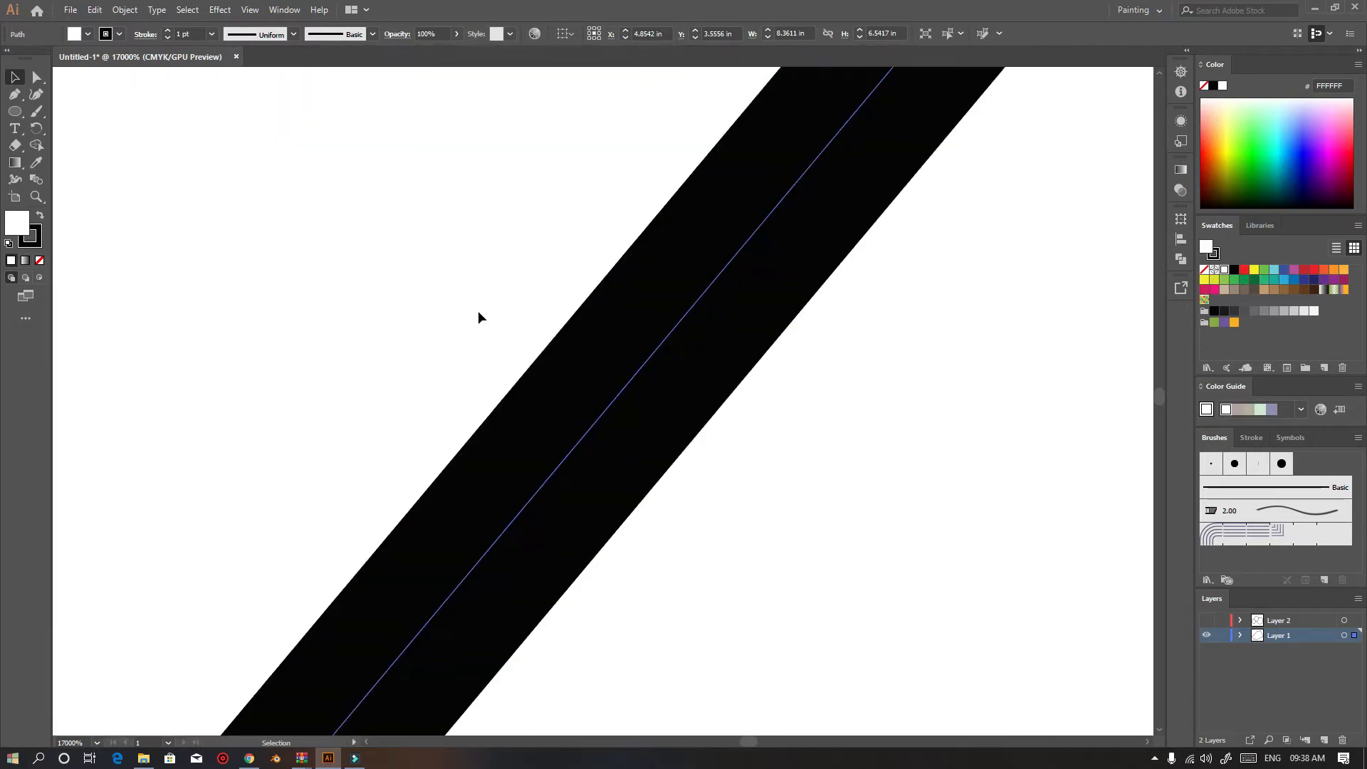
scroll(621, 329, "down", 10)
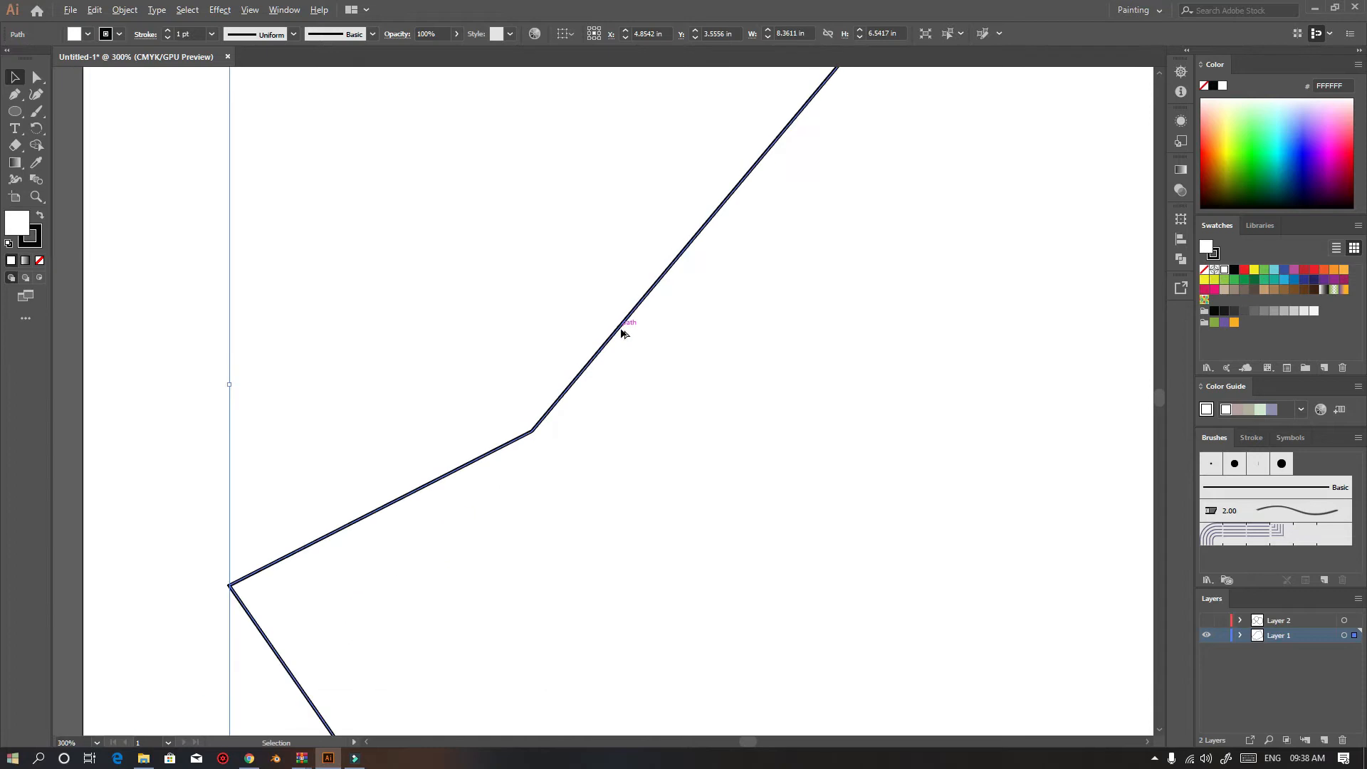
scroll(621, 331, "down", 5)
scroll(831, 302, "down", 1)
scroll(976, 348, "up", 5)
scroll(780, 305, "down", 5)
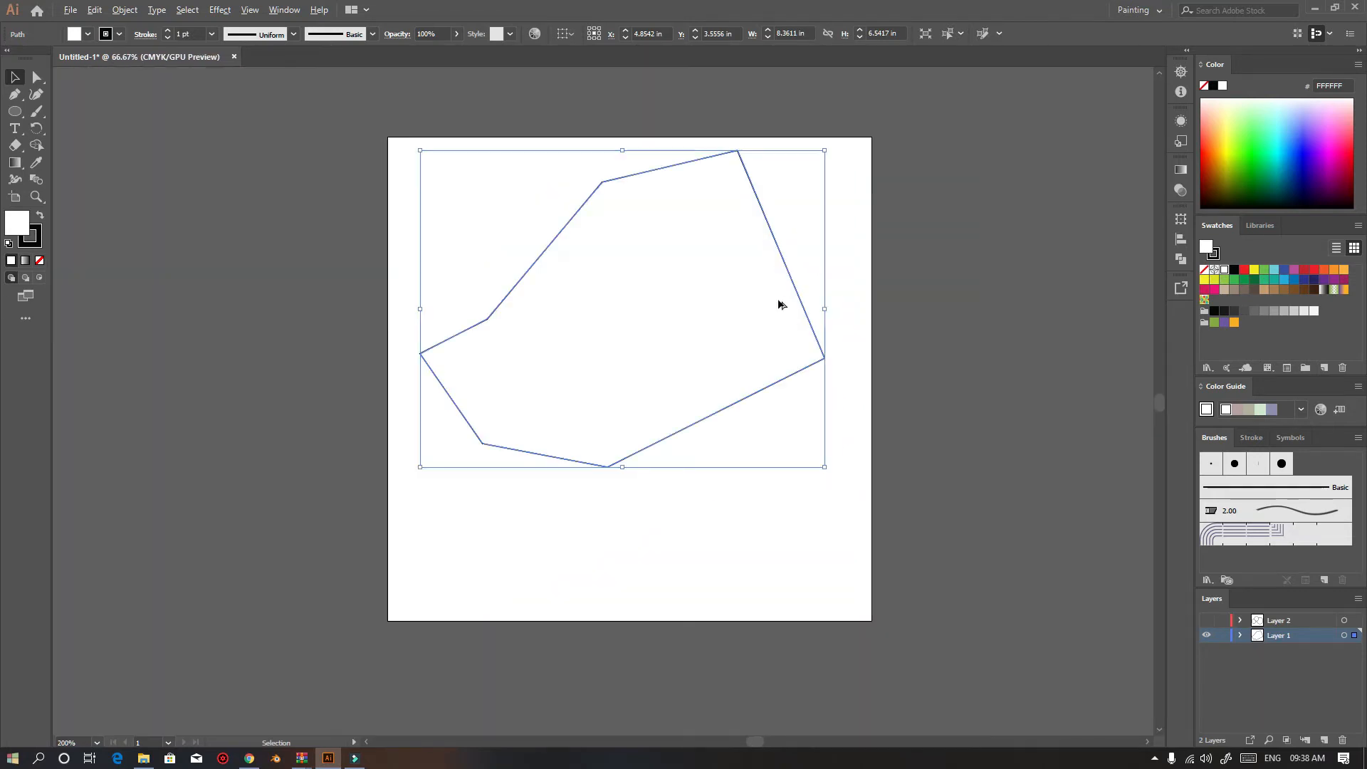
scroll(607, 285, "up", 1)
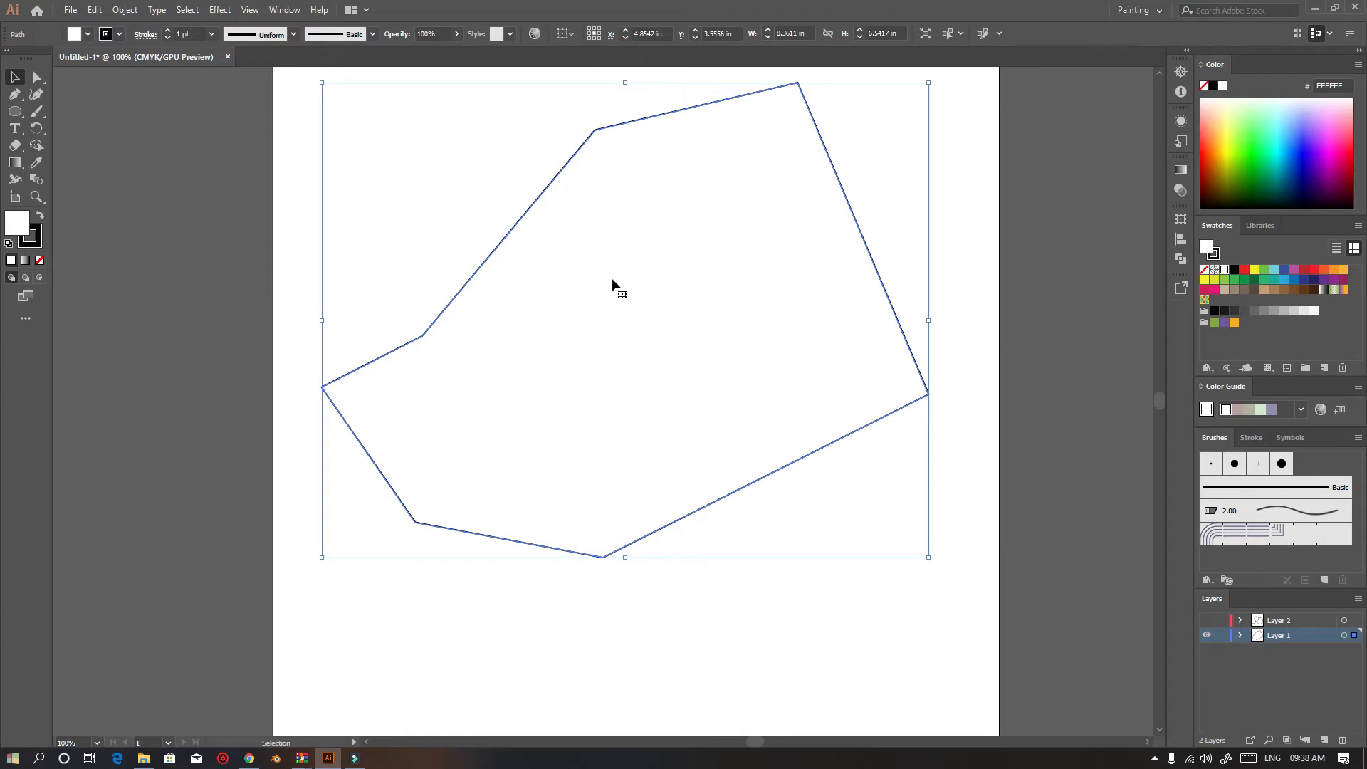
scroll(612, 280, "up", 2)
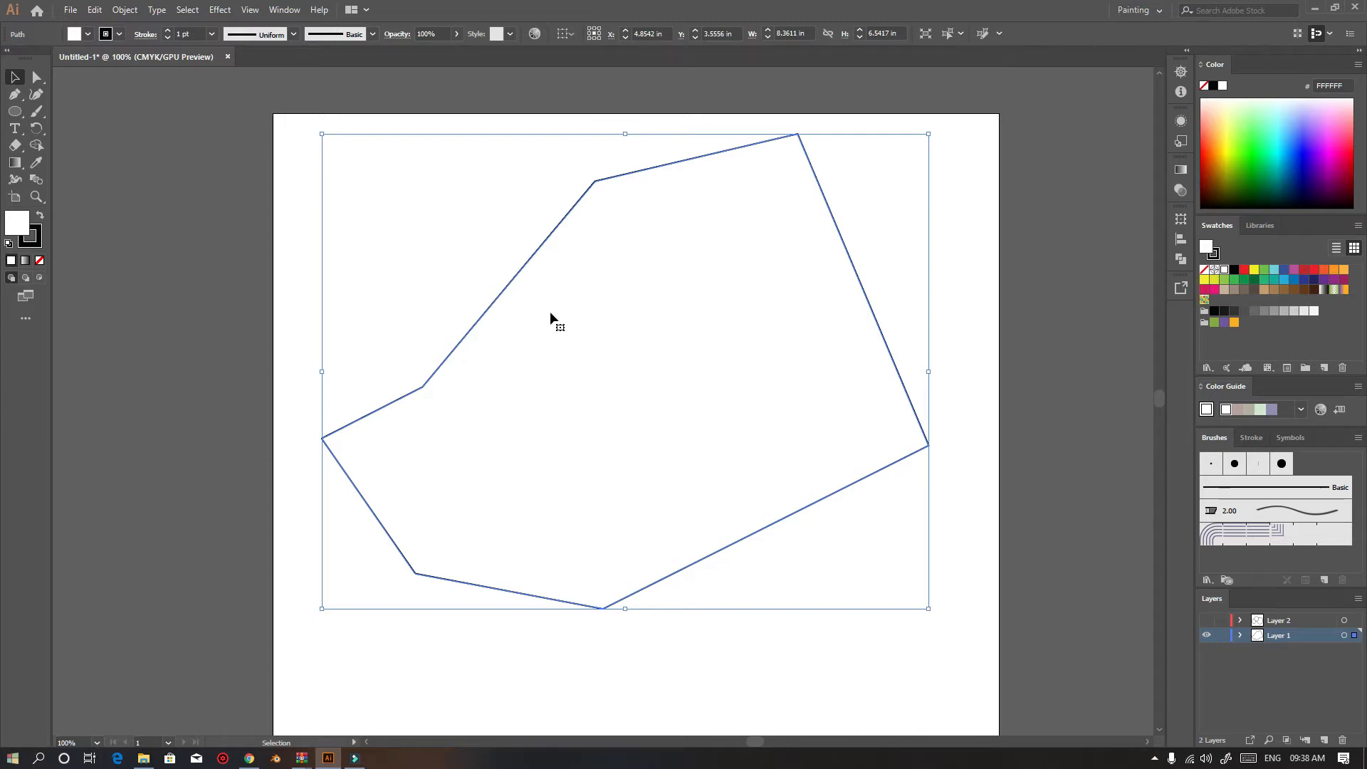
Marquee-select the polygon and delete it
left_click(168, 235)
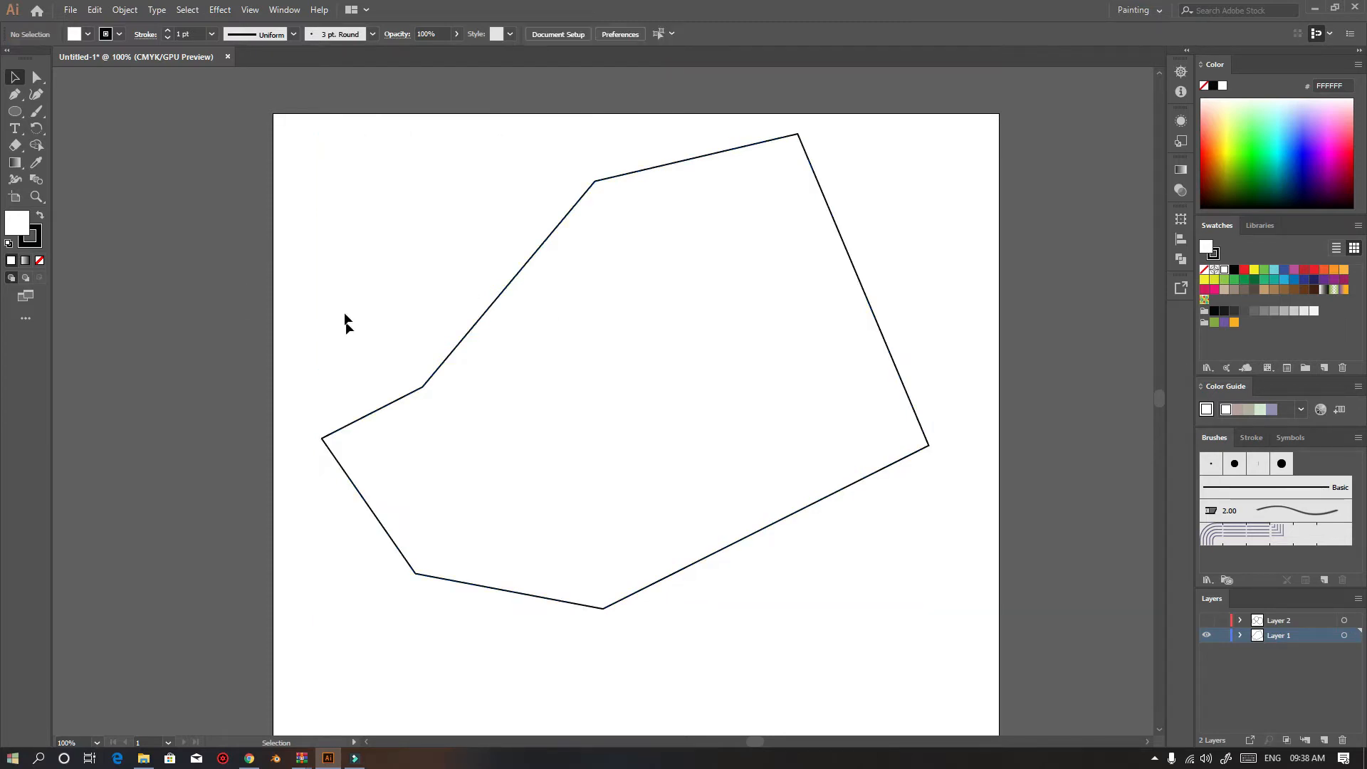
scroll(345, 318, "down", 1)
left_click_drag(468, 228, 672, 385)
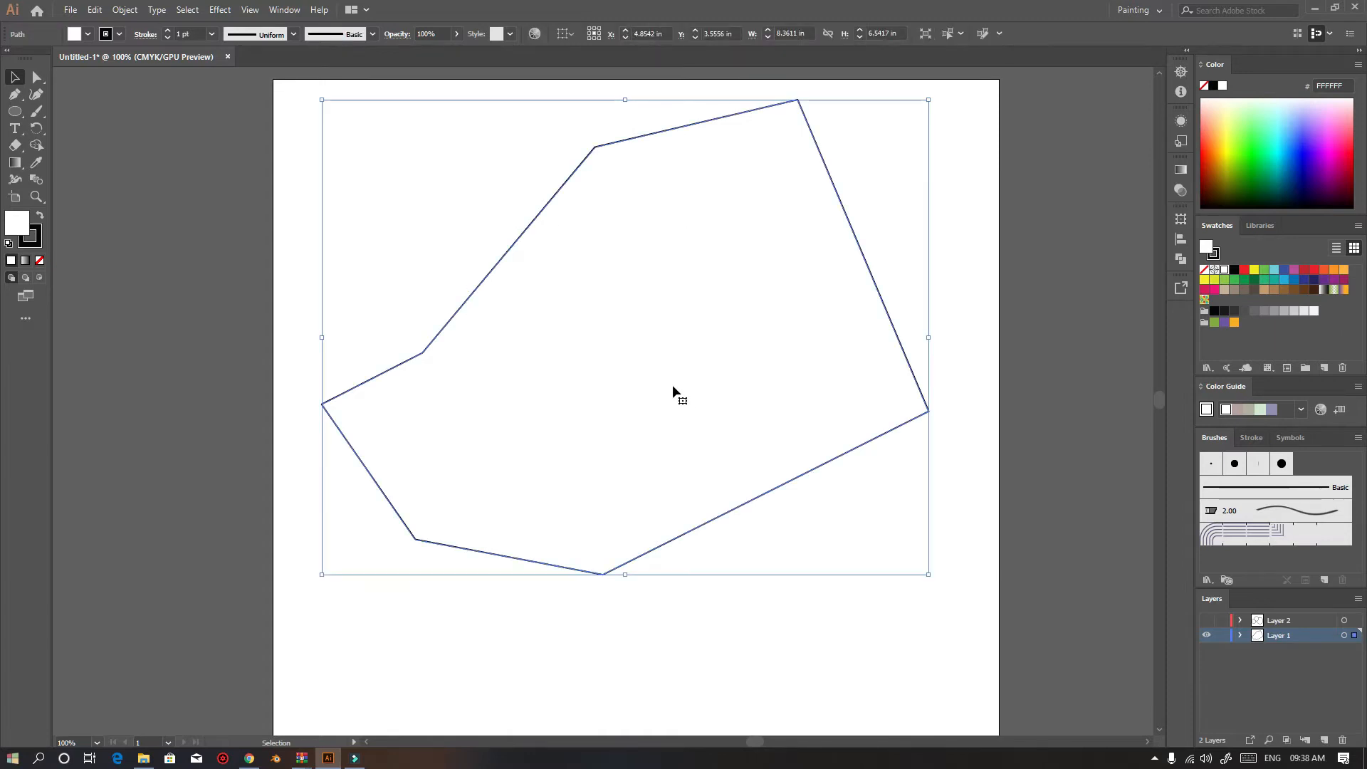
key("Delete")
left_click(14, 98)
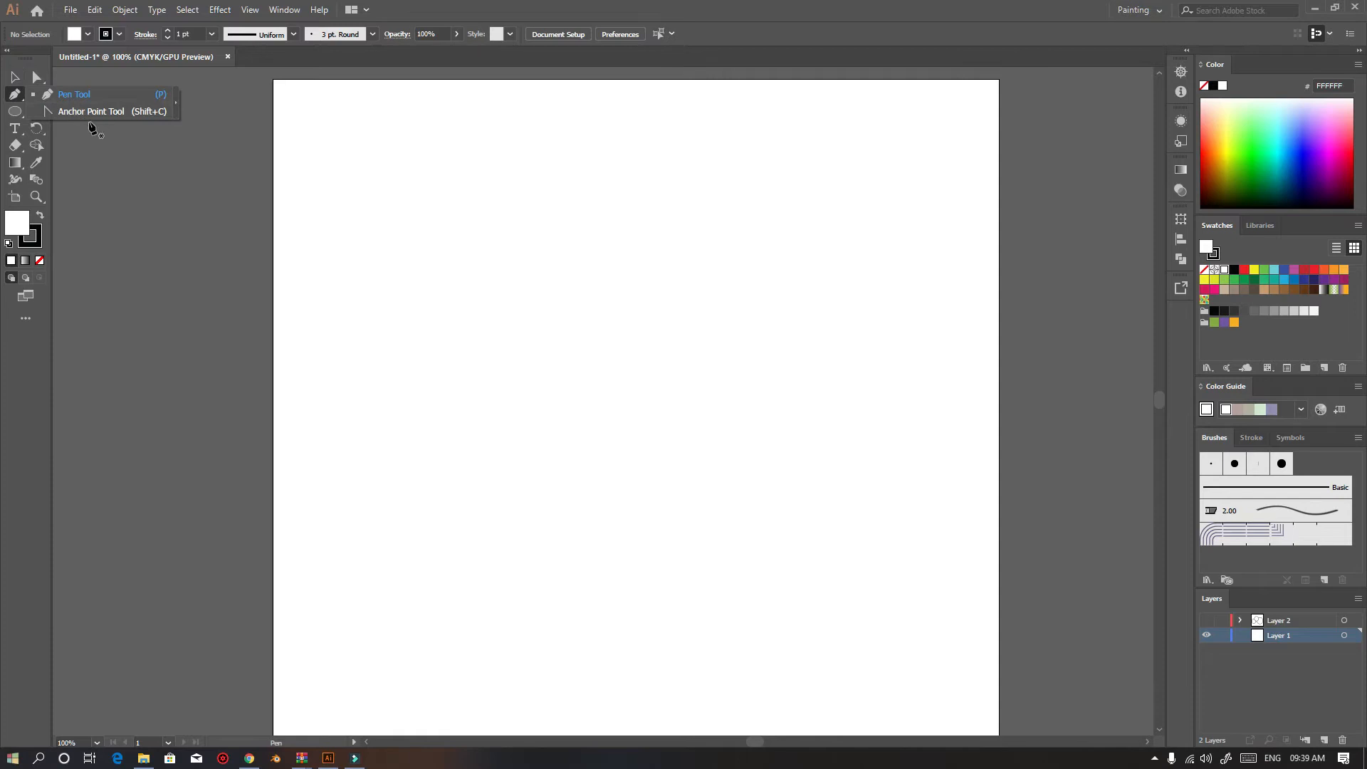
left_click(14, 97)
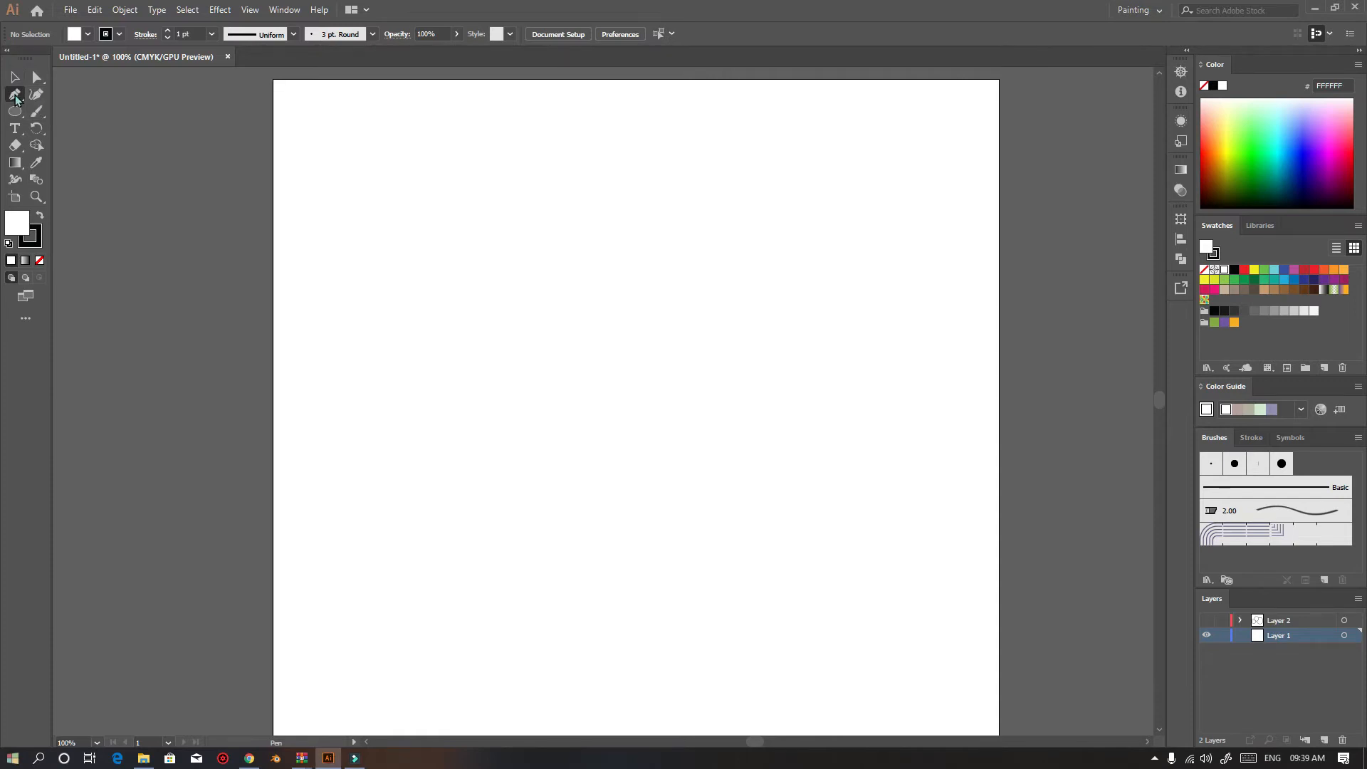
left_click(410, 190)
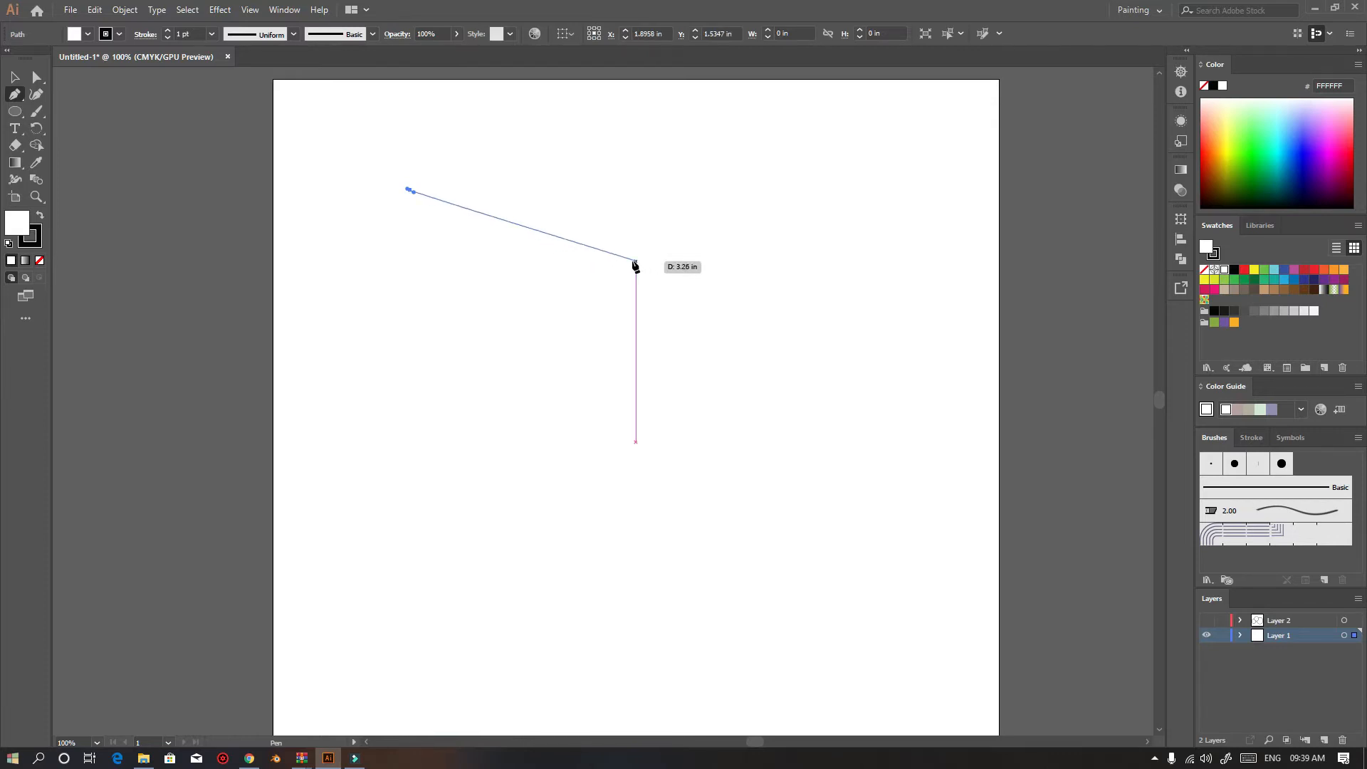
key("Escape")
key("ctrl+z")
Draw an open Pen path with two straight segments and a final curved anchor dragged downward
left_click(455, 189)
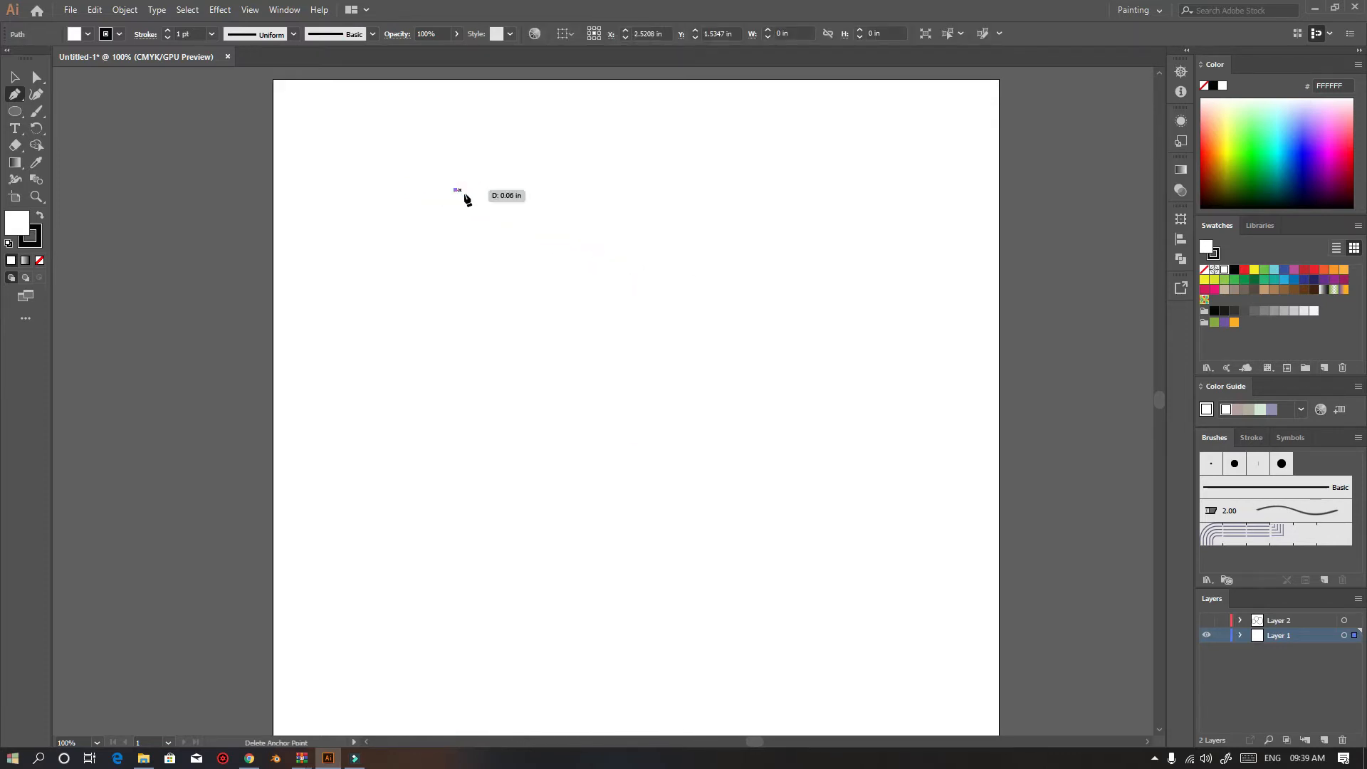
left_click(735, 203)
left_click(843, 333)
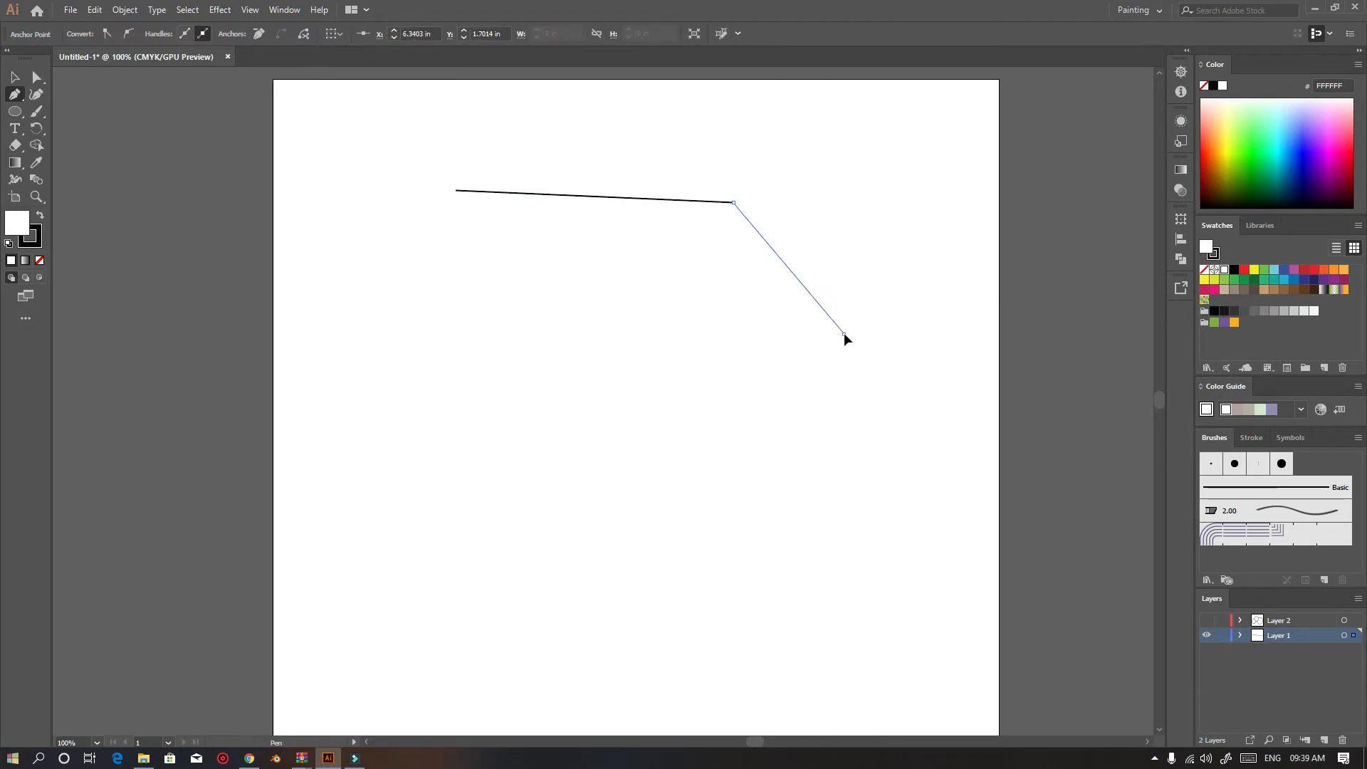
left_click_drag(847, 340, 848, 440)
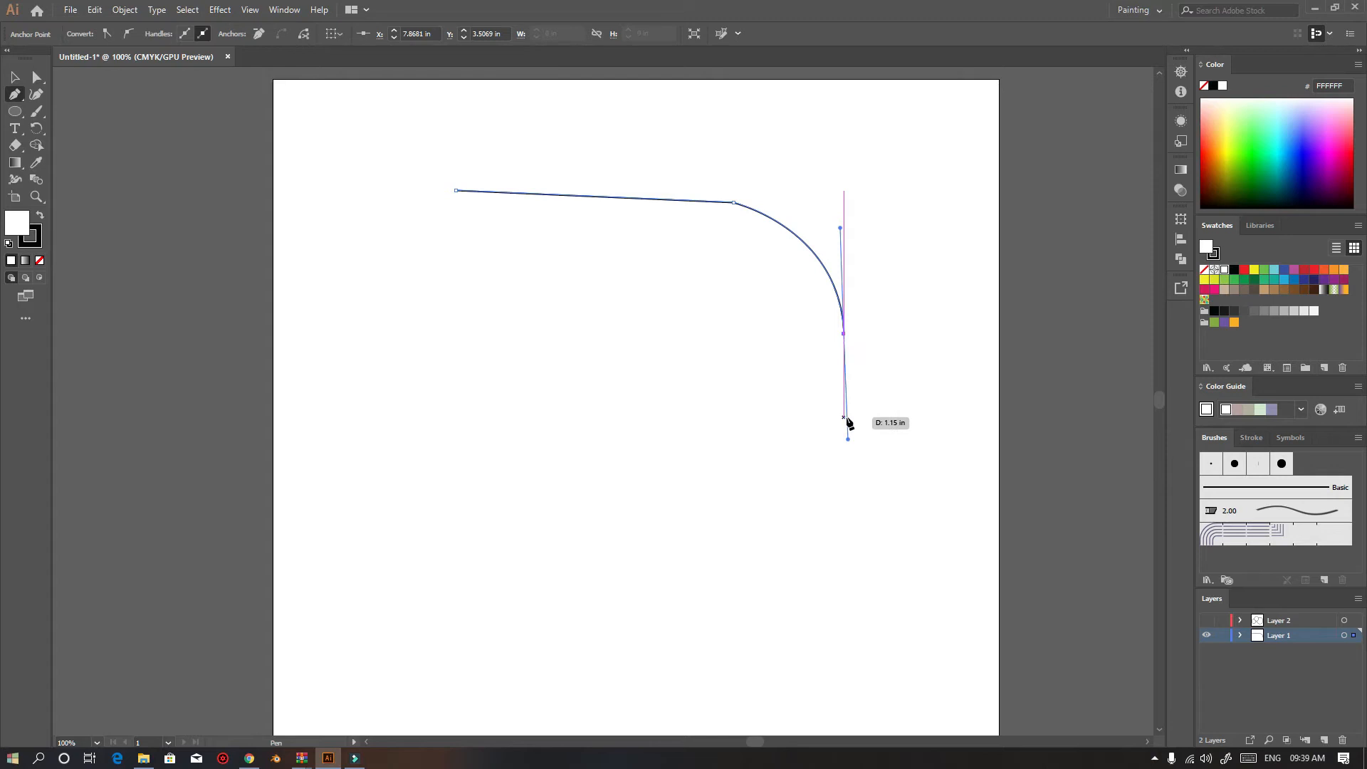
key("Escape")
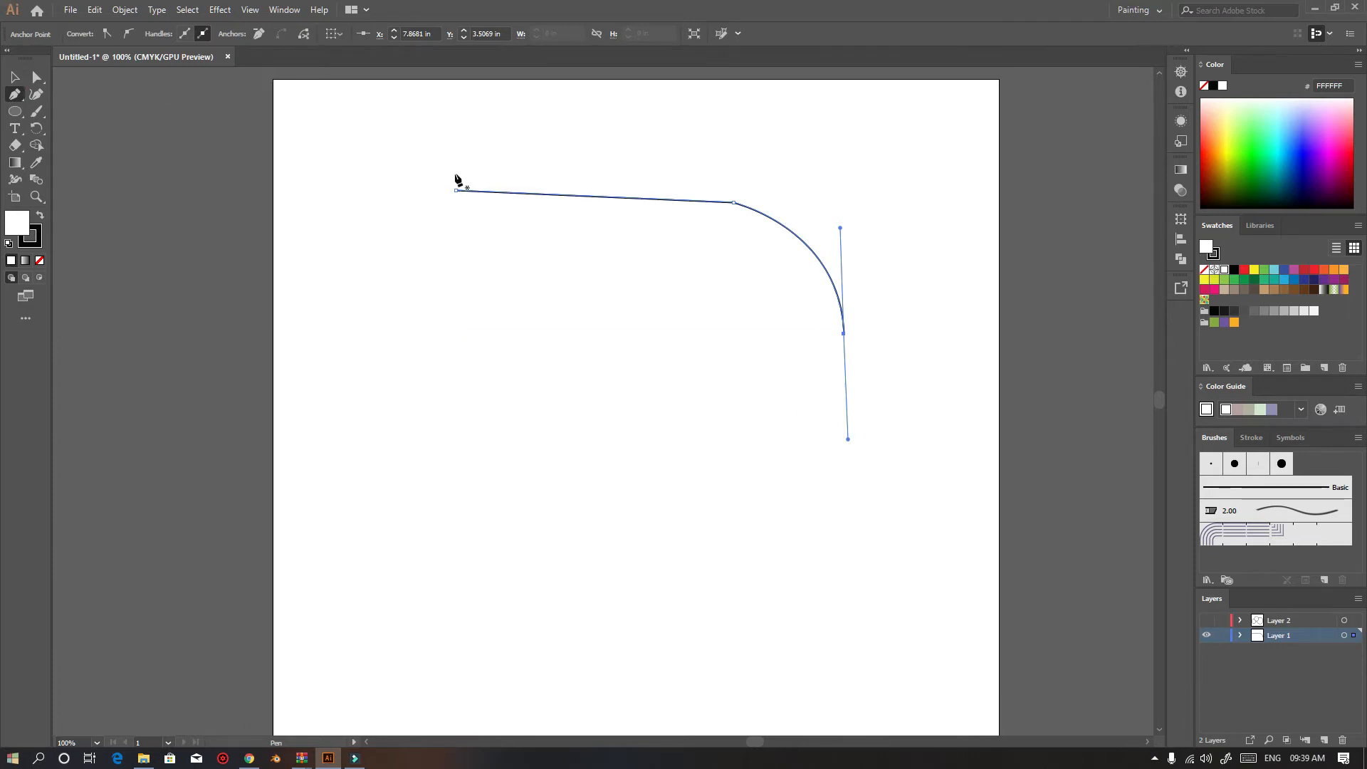
Switch between the Selection and Direct Selection tools on the curved path, then deselect it
left_click(14, 80)
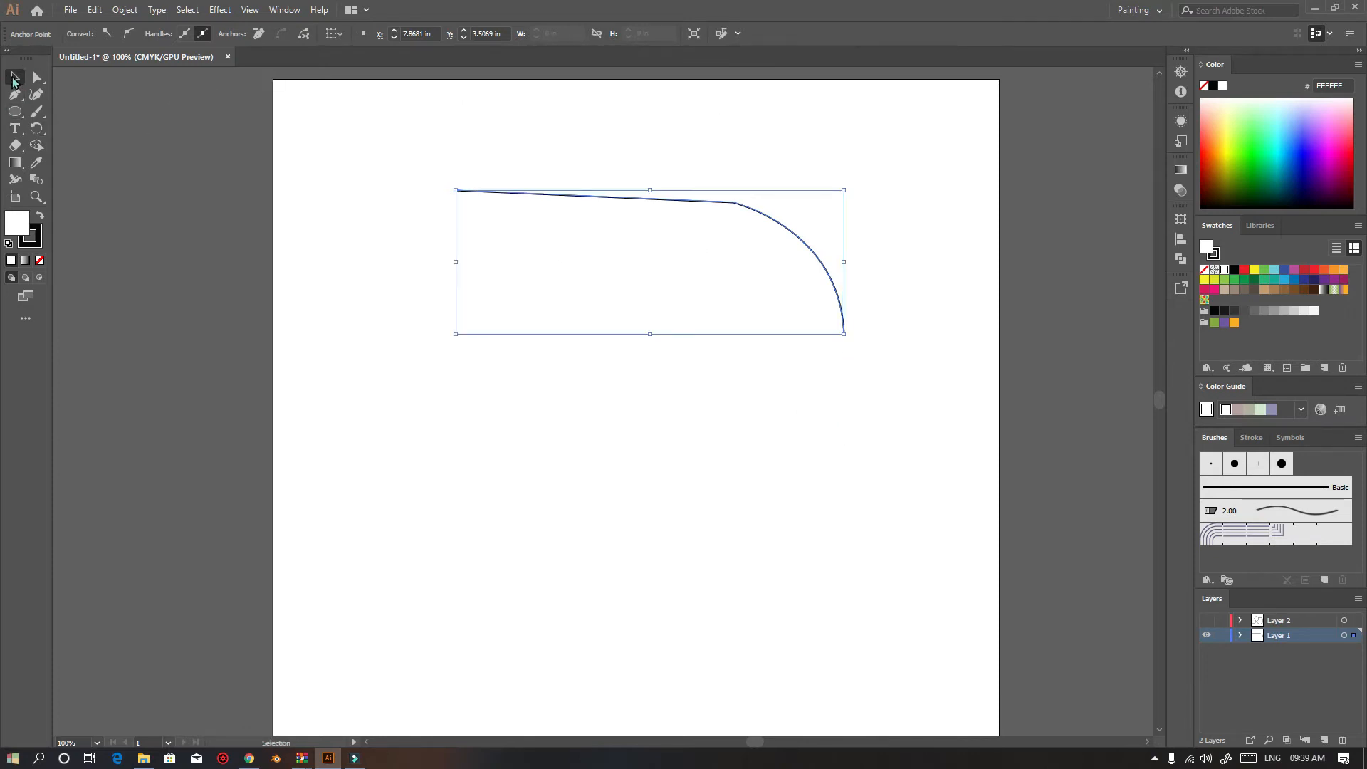
left_click(37, 77)
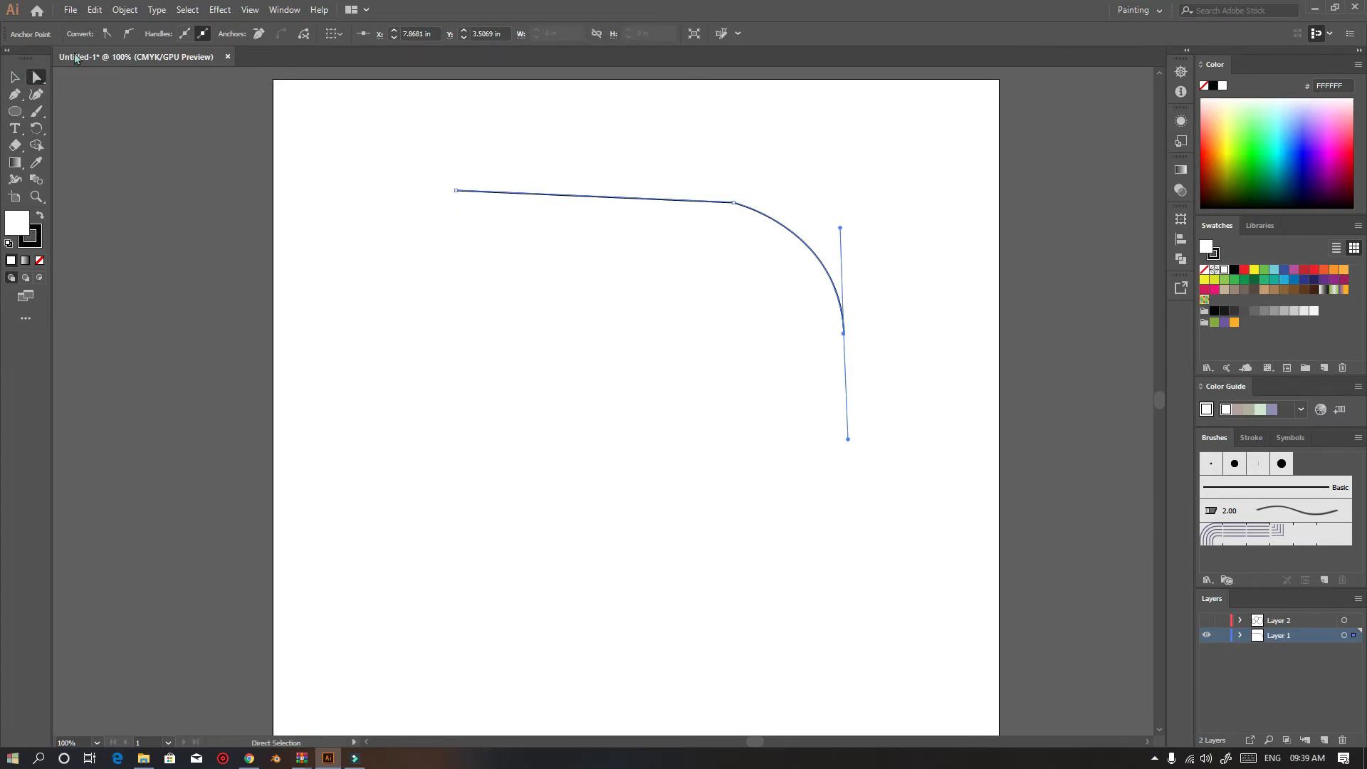
left_click(12, 77)
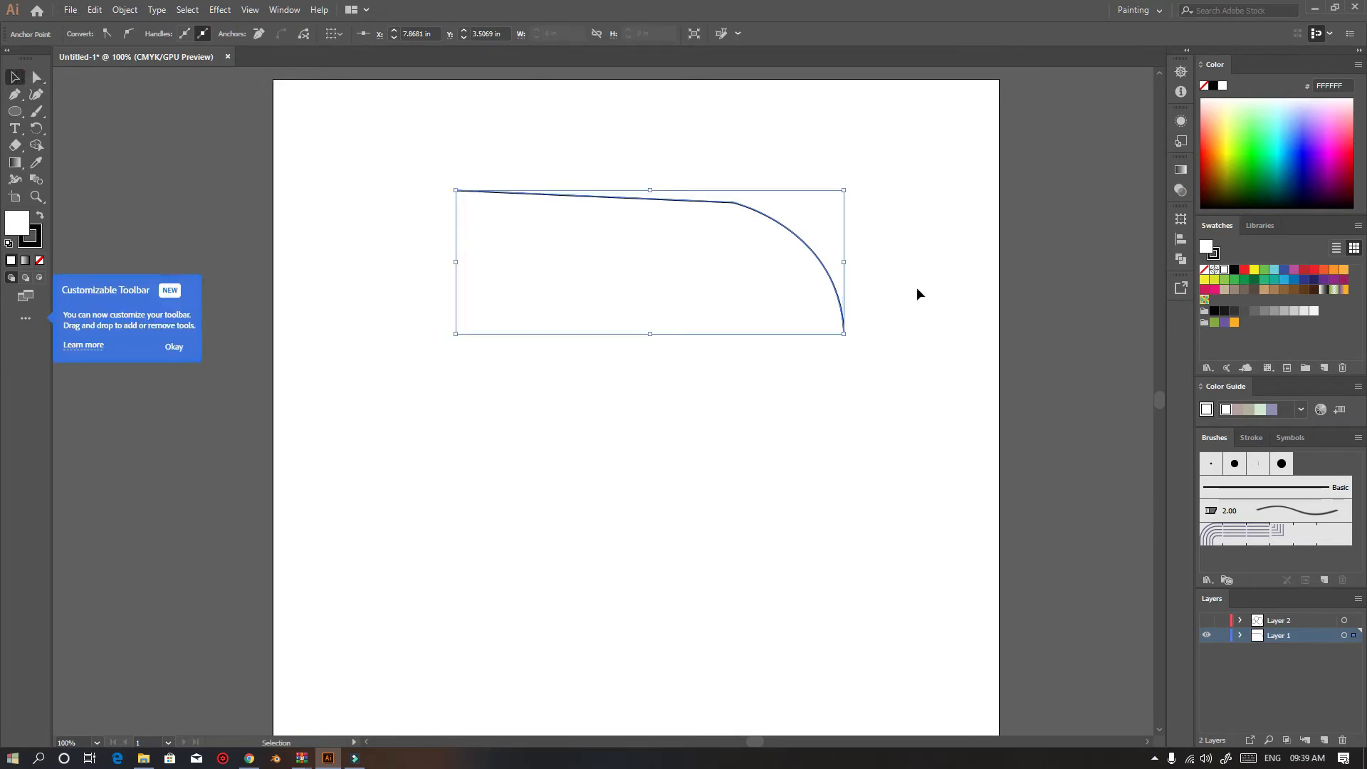
left_click(731, 430)
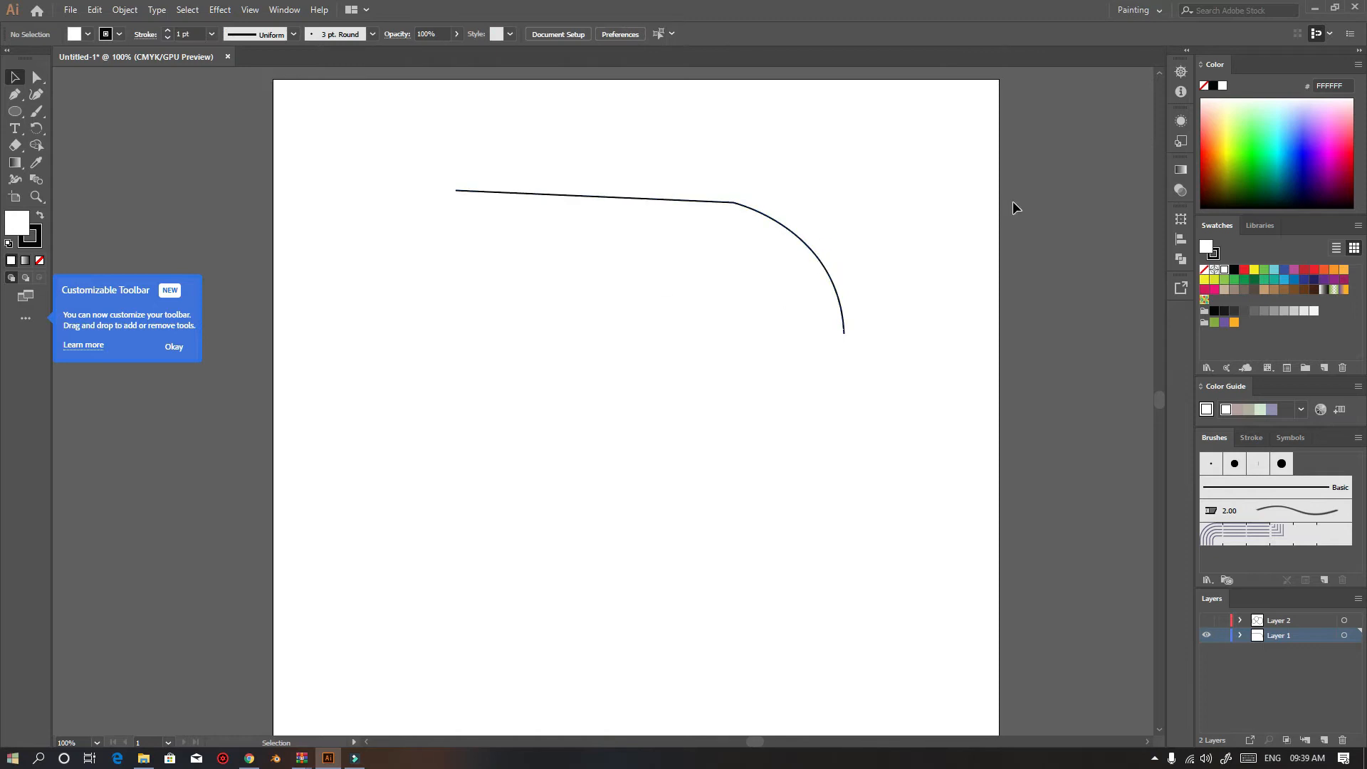
Select the path's curved end anchor with the Direct Selection tool to display its handles
left_click(35, 81)
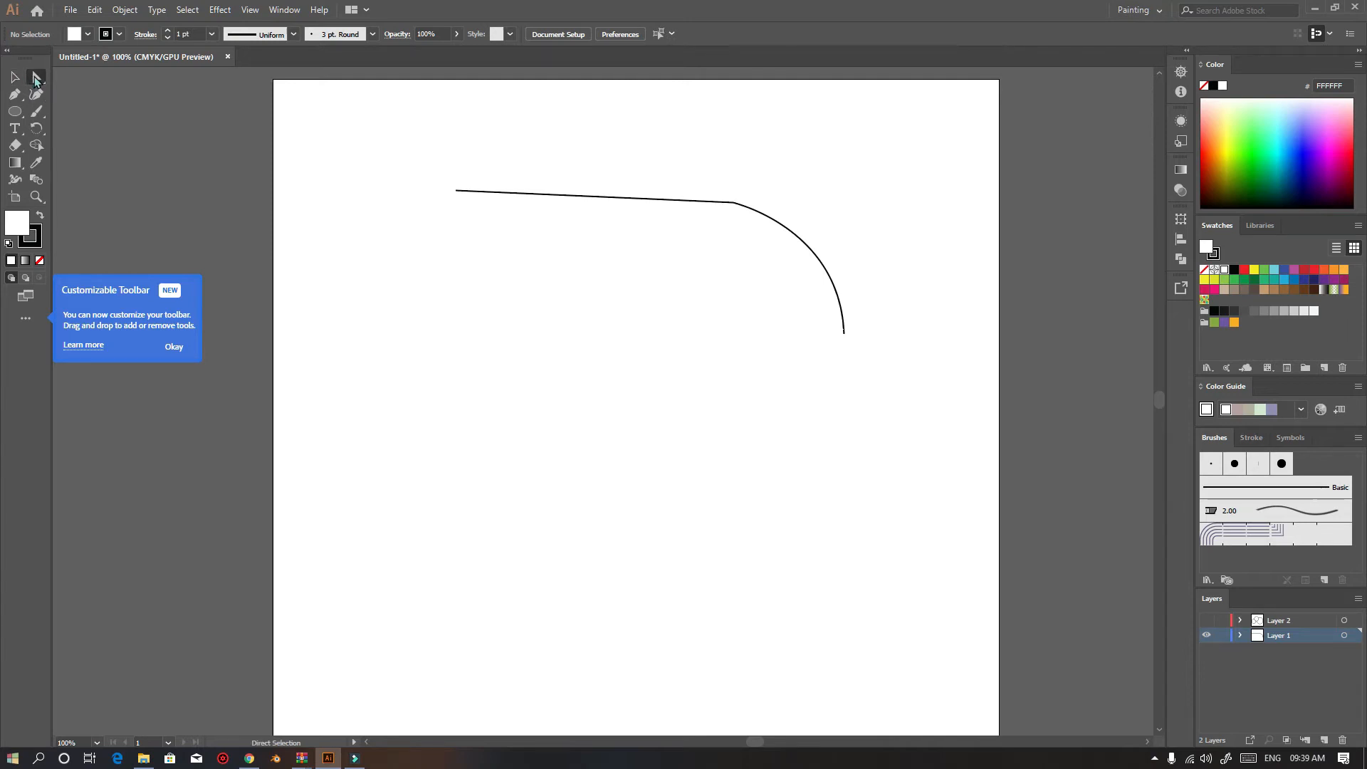
left_click(826, 272)
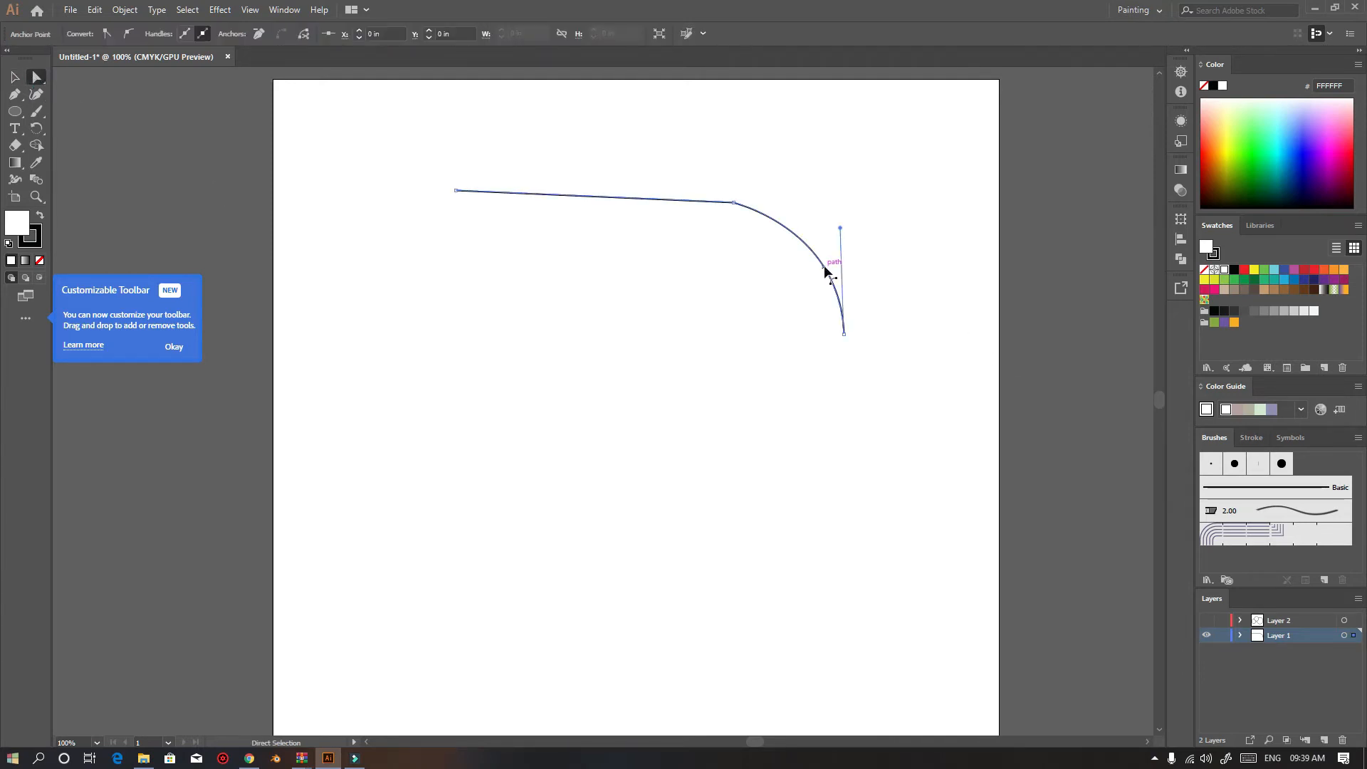
left_click(845, 335)
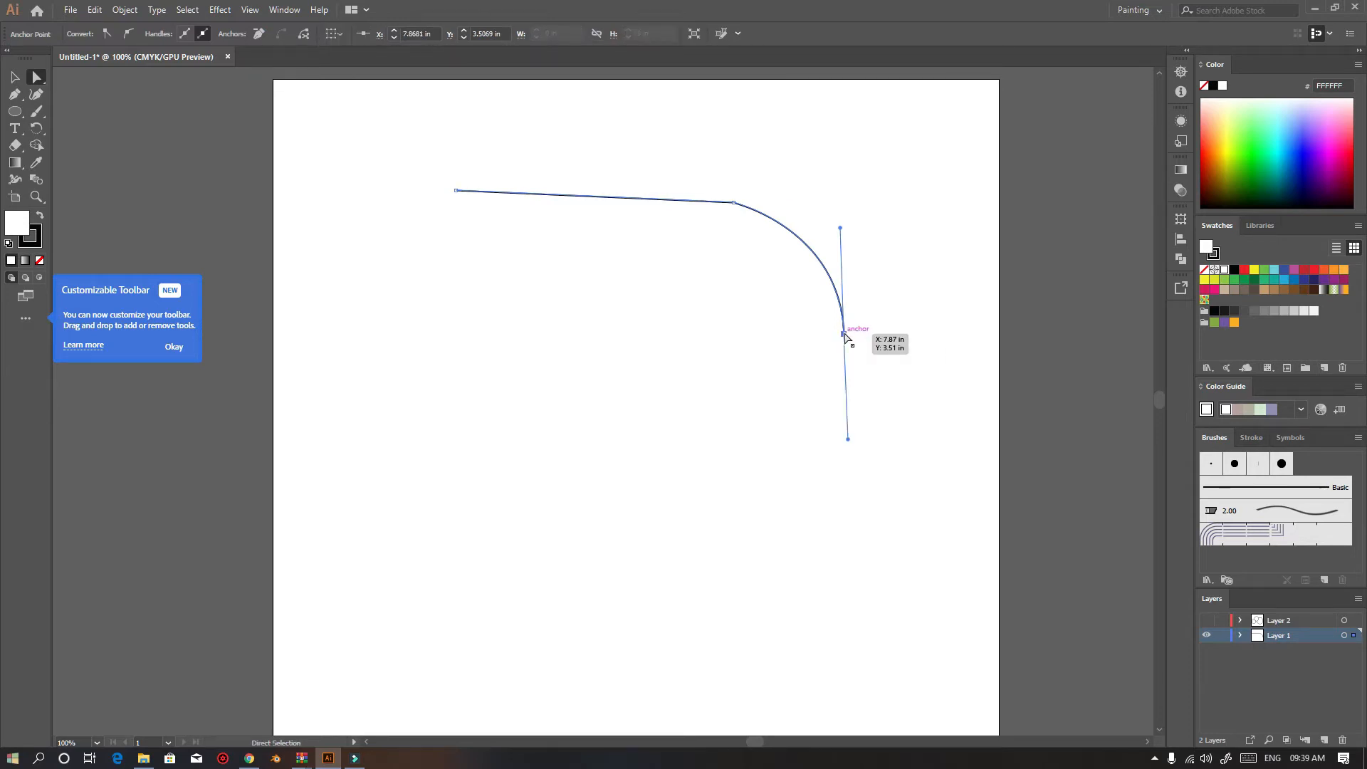
Zoom in to examine the curved anchor's direction handles
scroll(869, 342, "up", 2)
scroll(912, 388, "up", 1)
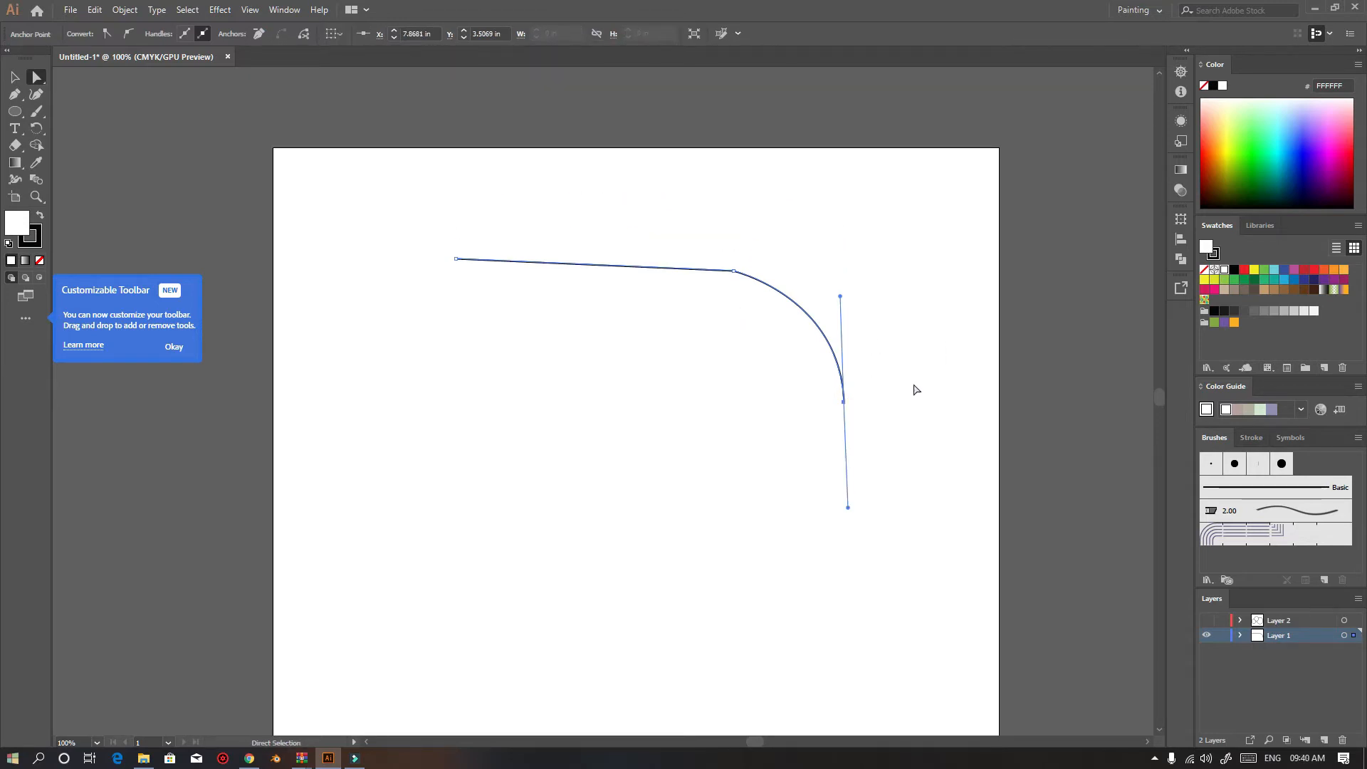
scroll(869, 416, "up", 1)
scroll(926, 470, "up", 3)
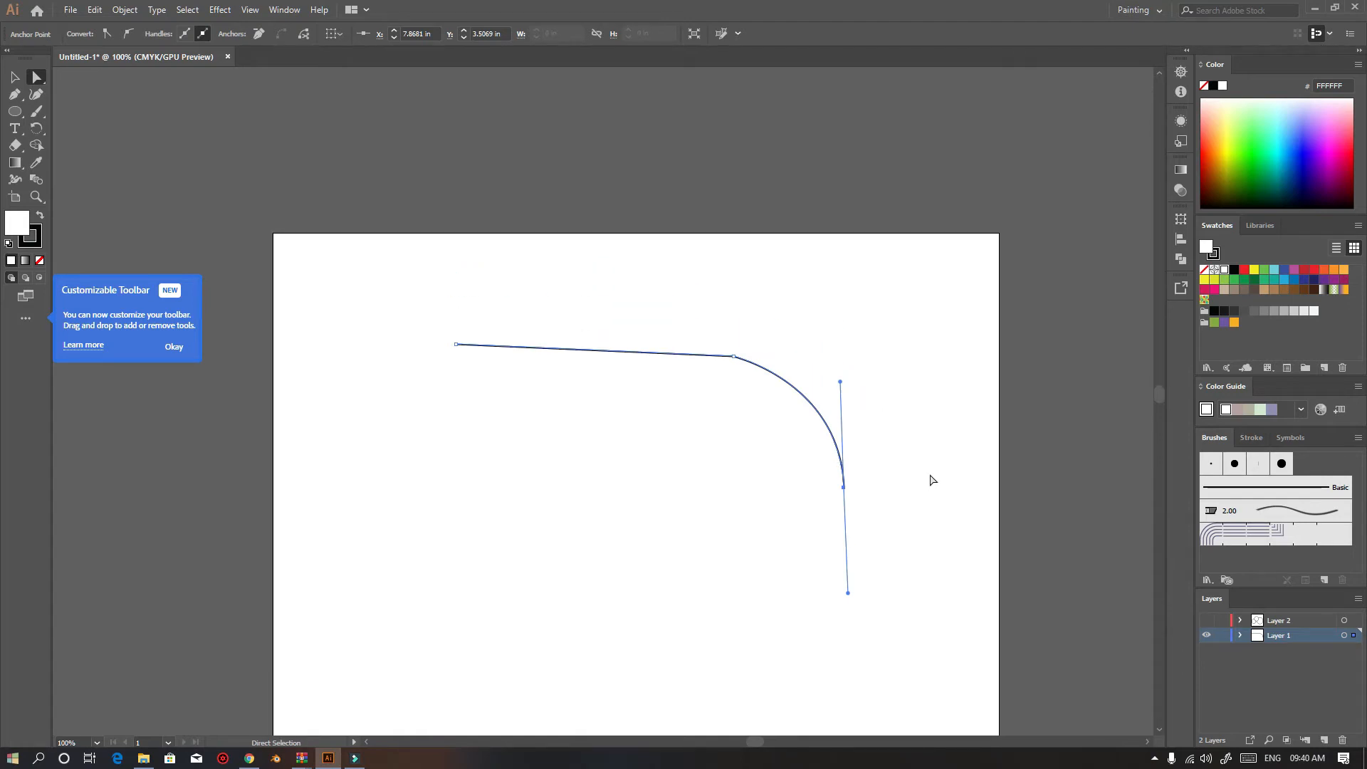
scroll(932, 480, "down", 8)
scroll(999, 282, "up", 3)
scroll(569, 320, "up", 1)
scroll(551, 365, "down", 2)
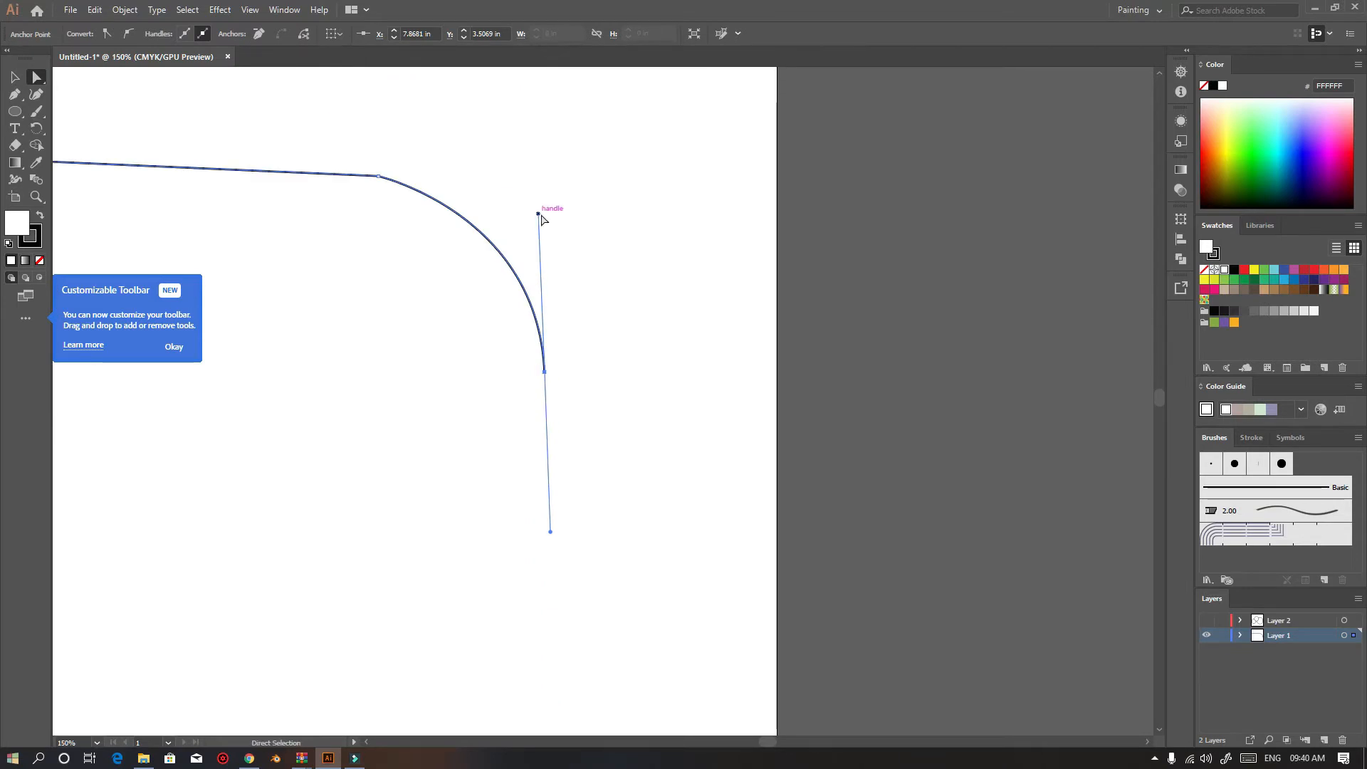
Drag the curved end anchor's direction handles with the Direct Selection tool to reshape the curve
left_click_drag(538, 212, 553, 172)
scroll(508, 446, "down", 2)
mouse_move(538, 465)
left_mouse_down()
mouse_move(545, 351)
mouse_move(547, 363)
mouse_move(563, 350)
mouse_move(528, 423)
mouse_move(555, 458)
left_mouse_up()
scroll(547, 405, "down", 2)
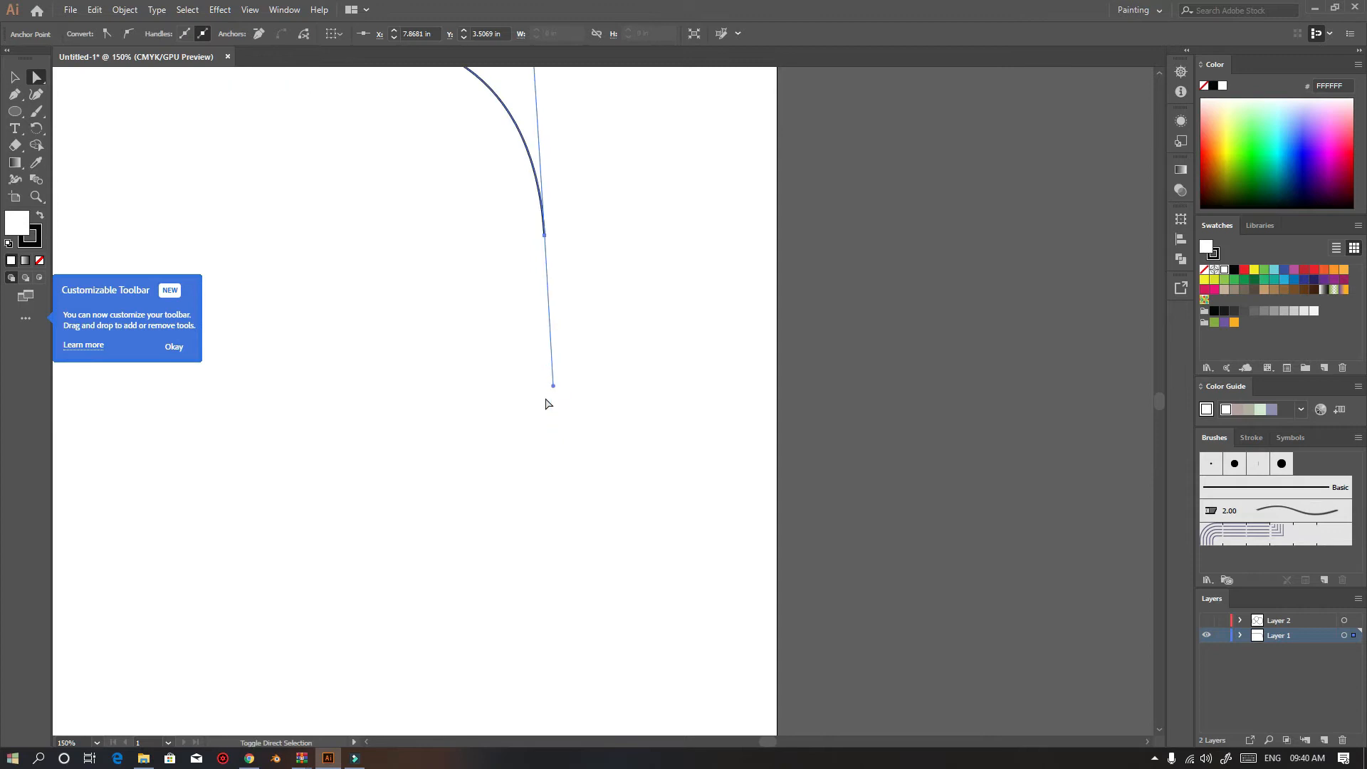
scroll(488, 313, "down", 3)
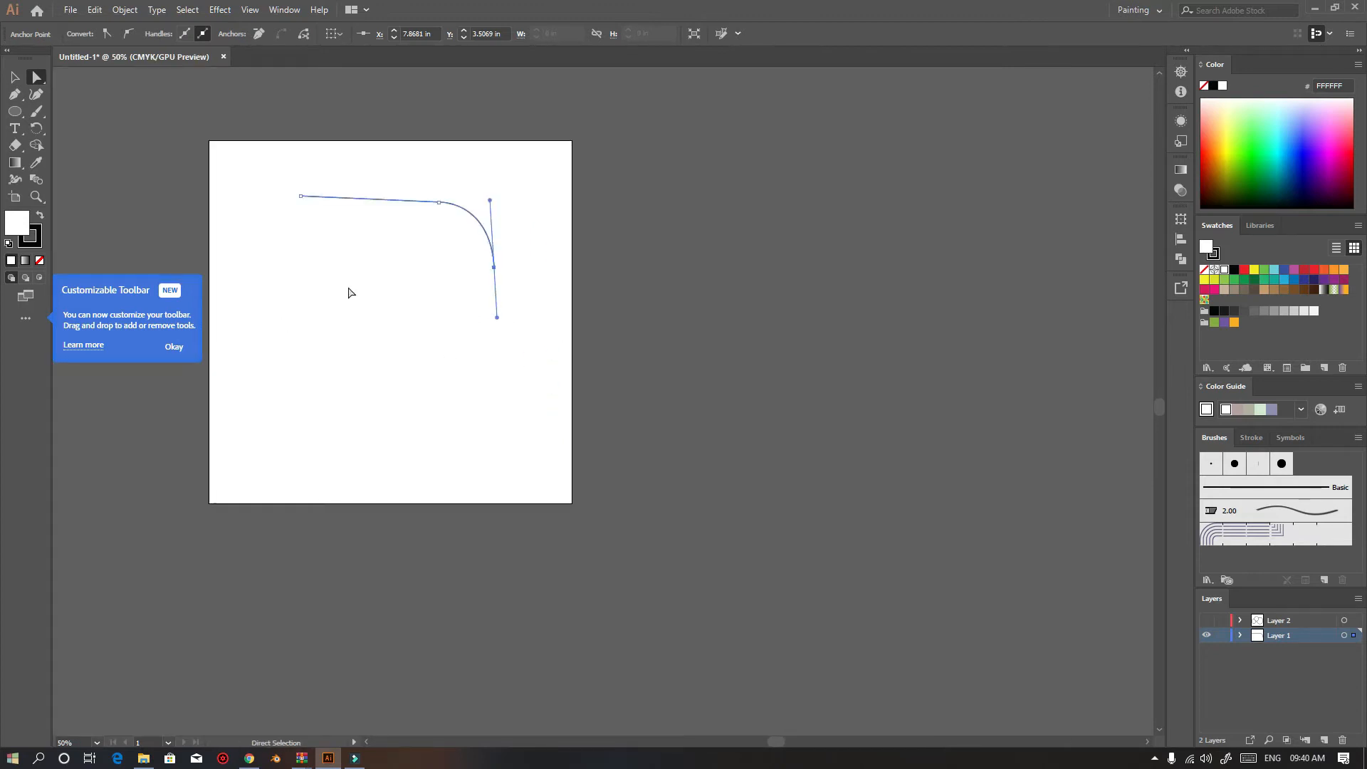
Select the whole curved path with the Selection tool and delete it
key("v")
left_click(461, 422)
left_click(448, 207)
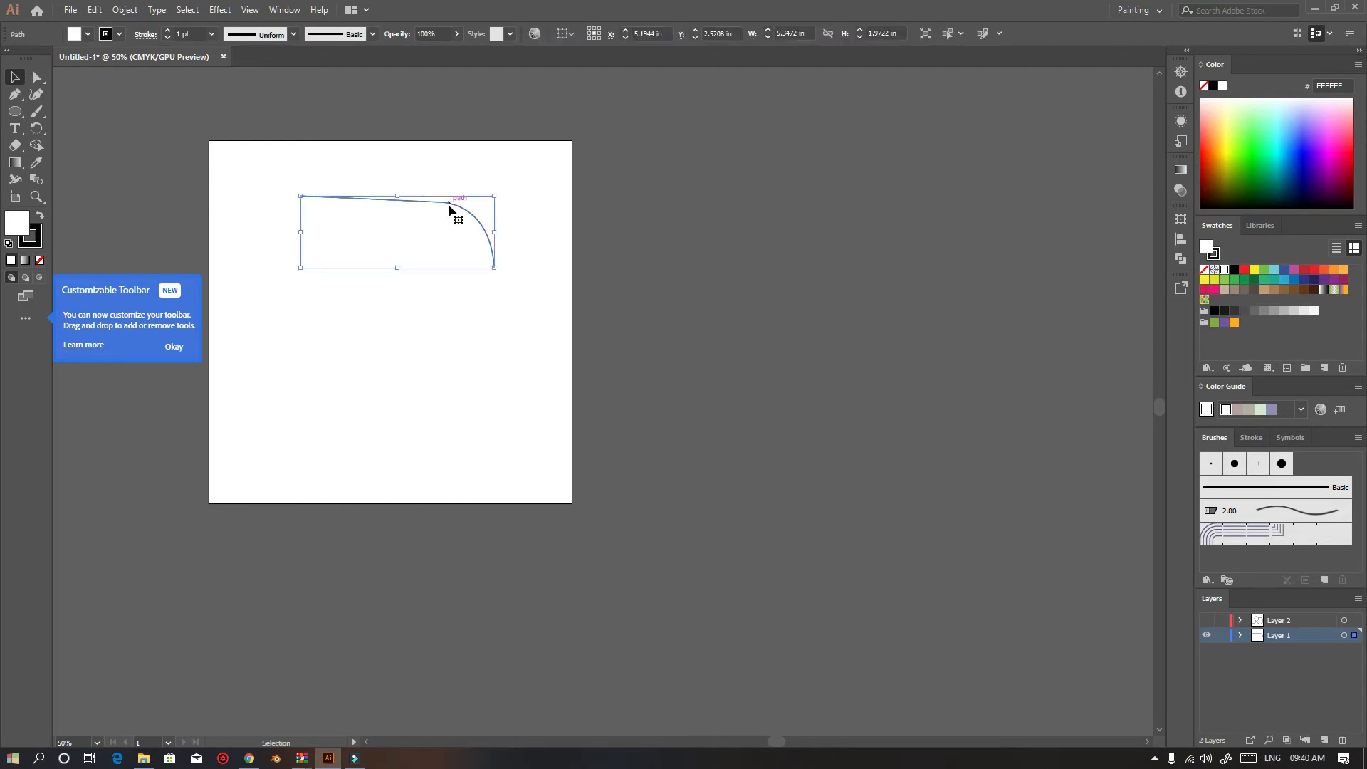
key("Delete")
Dismiss the Customizable Toolbar notice
scroll(331, 285, "down", 1)
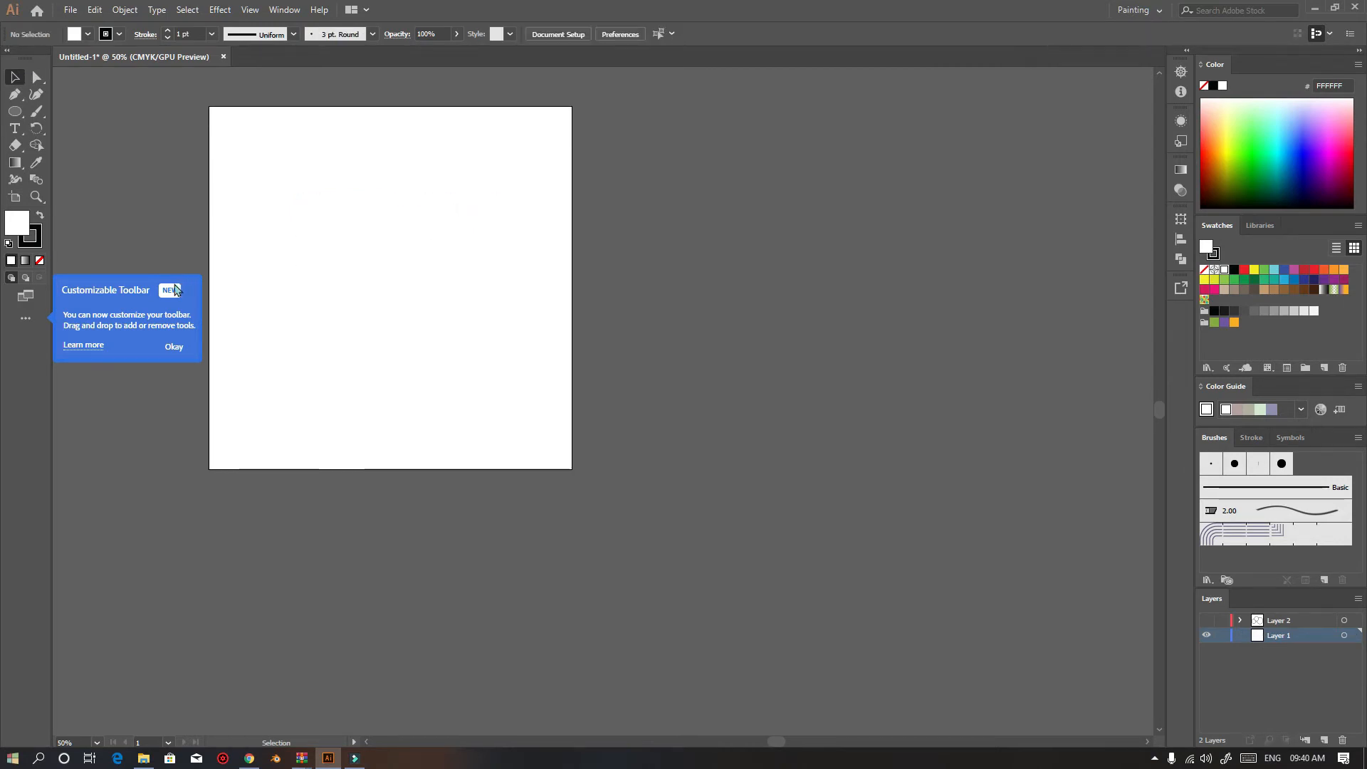
left_click(174, 346)
scroll(353, 306, "up", 1)
scroll(352, 305, "up", 1, "alt")
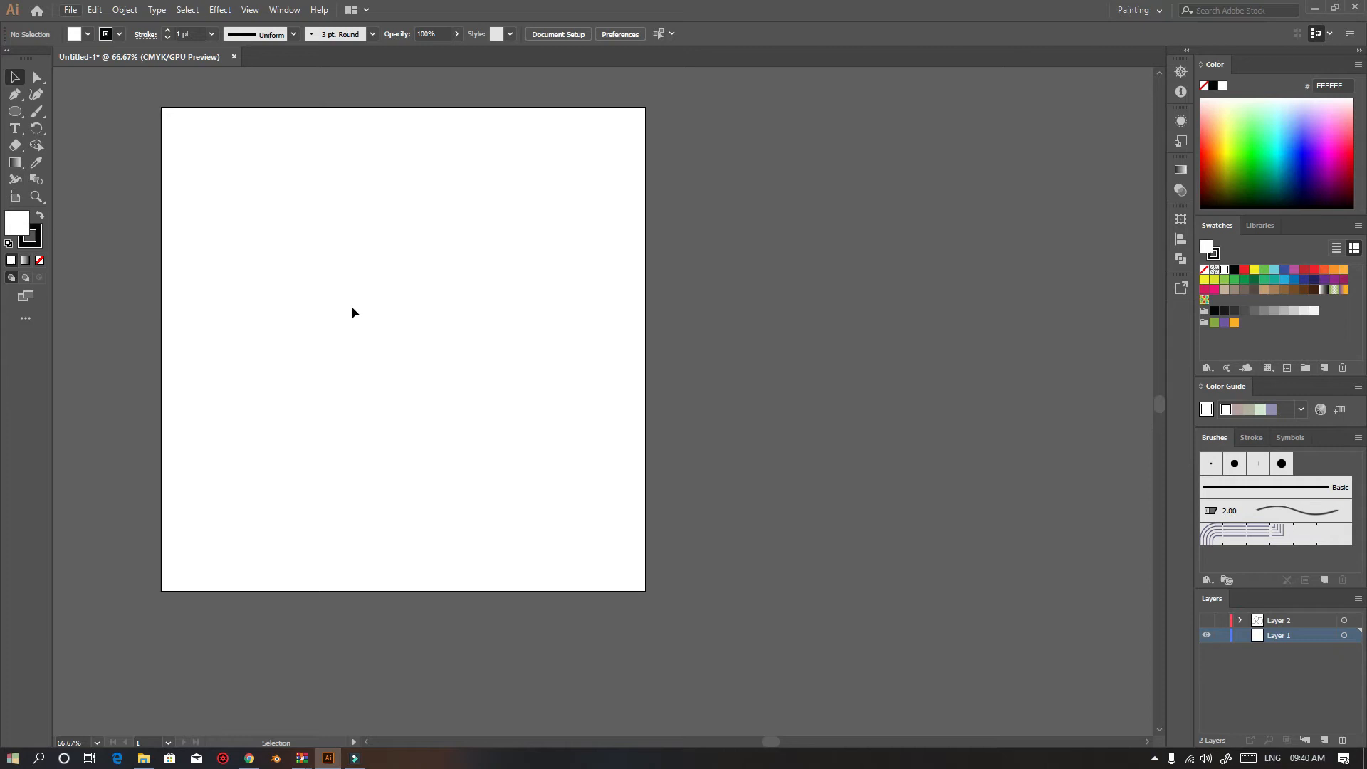
left_click_drag(543, 339, 613, 343)
scroll(670, 374, "up", 2, "alt")
scroll(671, 375, "down", 2, "alt")
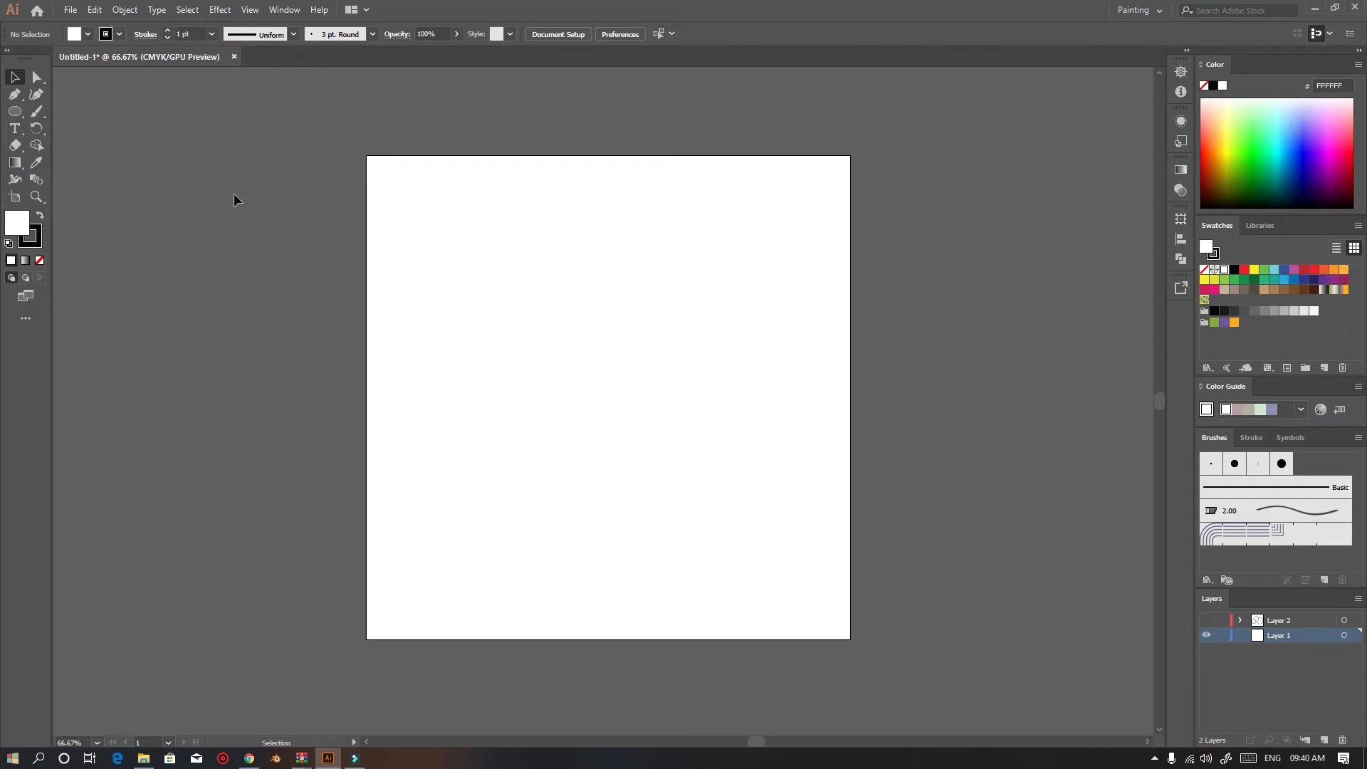
Draw a Pen path with two straight segments and a final curved anchor dragged to the lower left
left_click(13, 97)
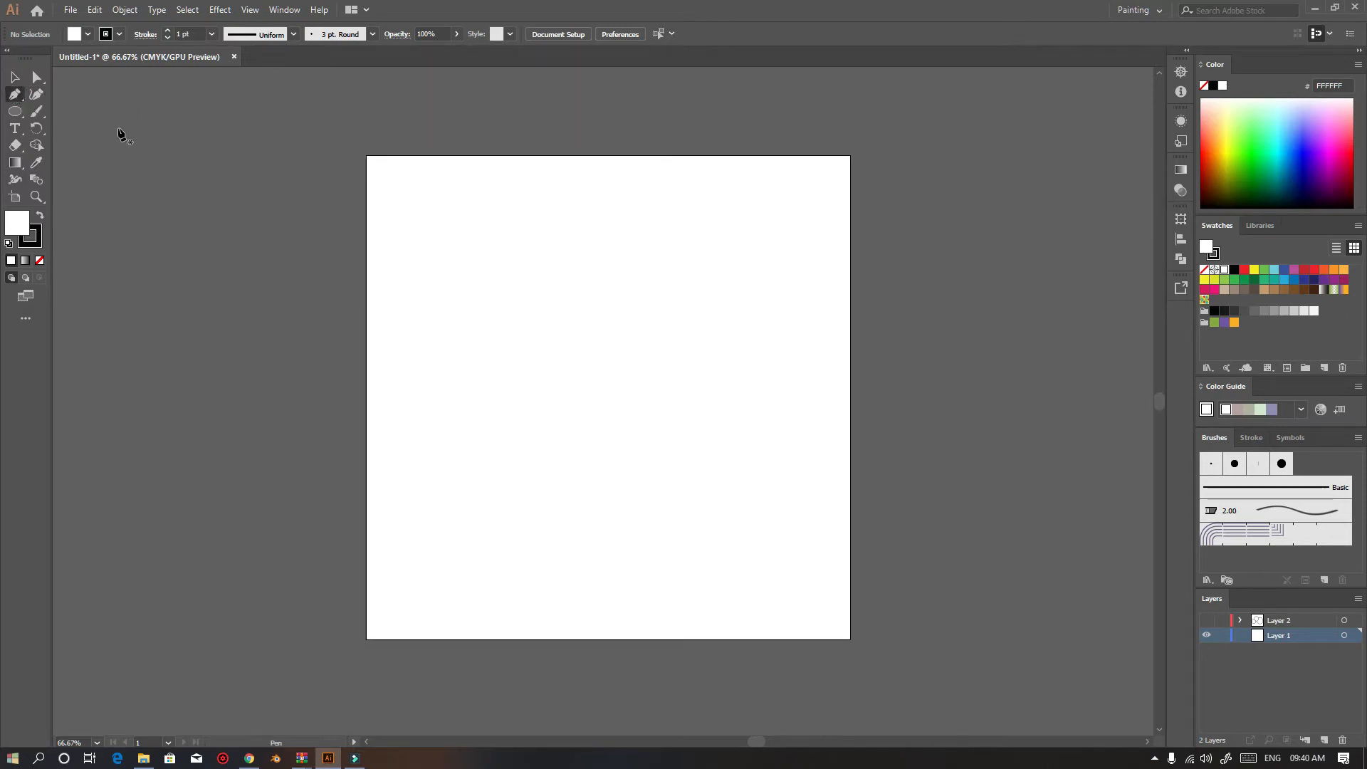
left_click(442, 304)
left_click(575, 221)
left_click(740, 320)
left_click_drag(715, 437, 616, 471)
key("Escape")
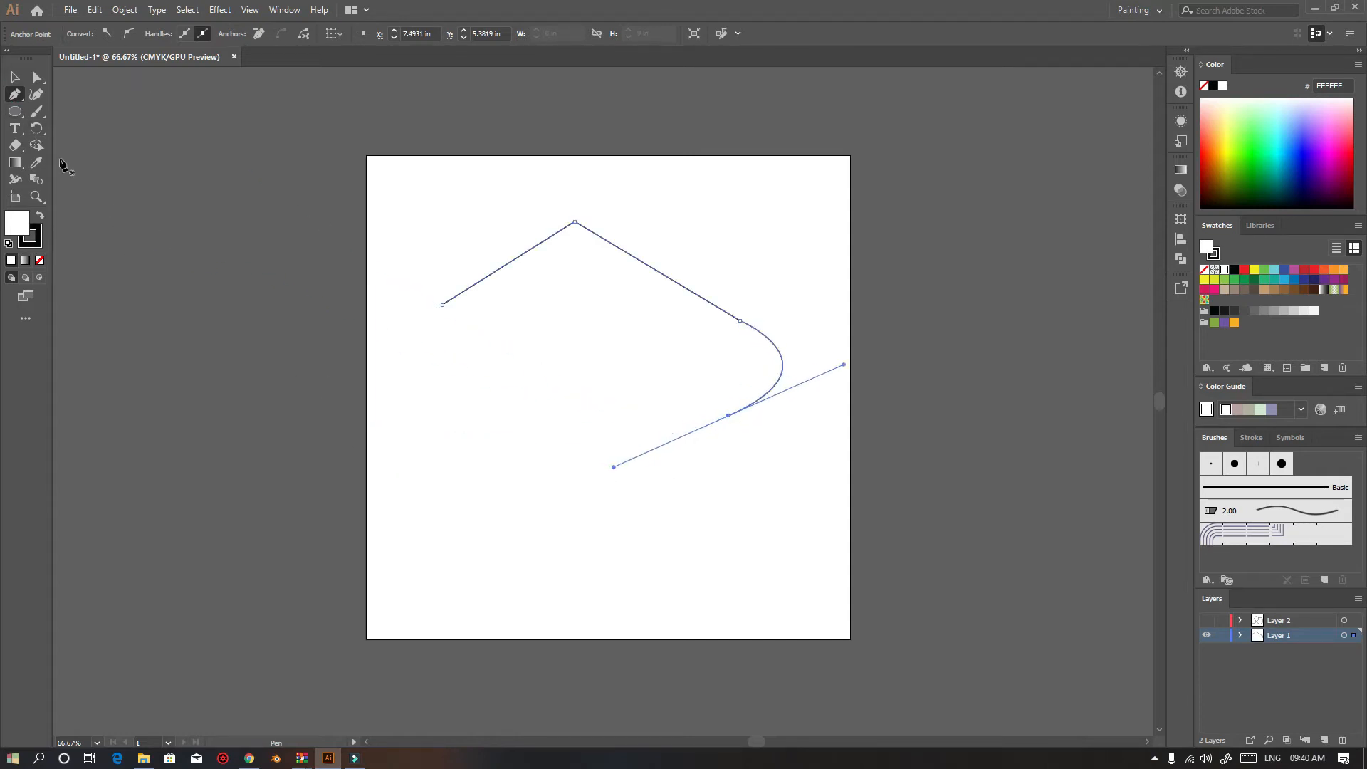
Convert the path's curved anchor into a corner point with the Anchor Point tool
left_click_drag(14, 95, 66, 114)
scroll(738, 425, "up", 1)
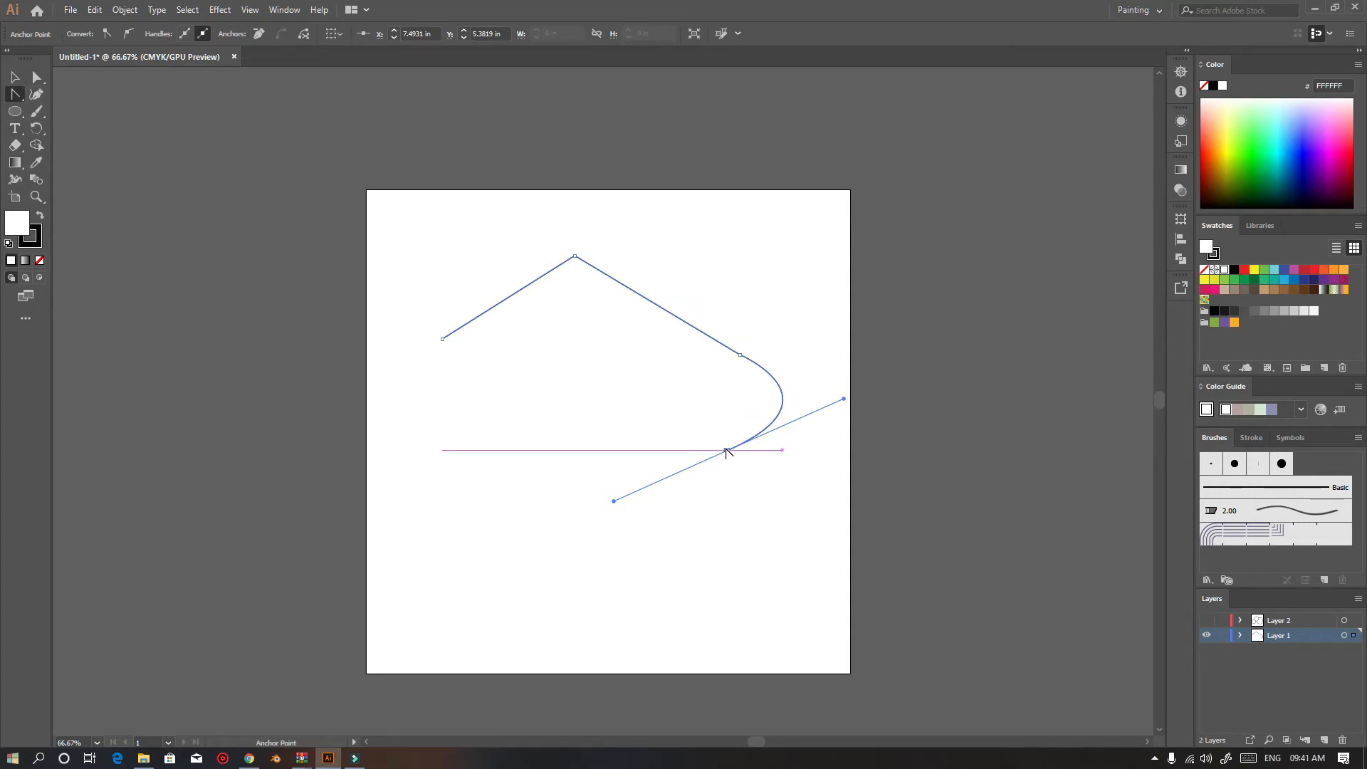
left_click_drag(616, 504, 647, 559)
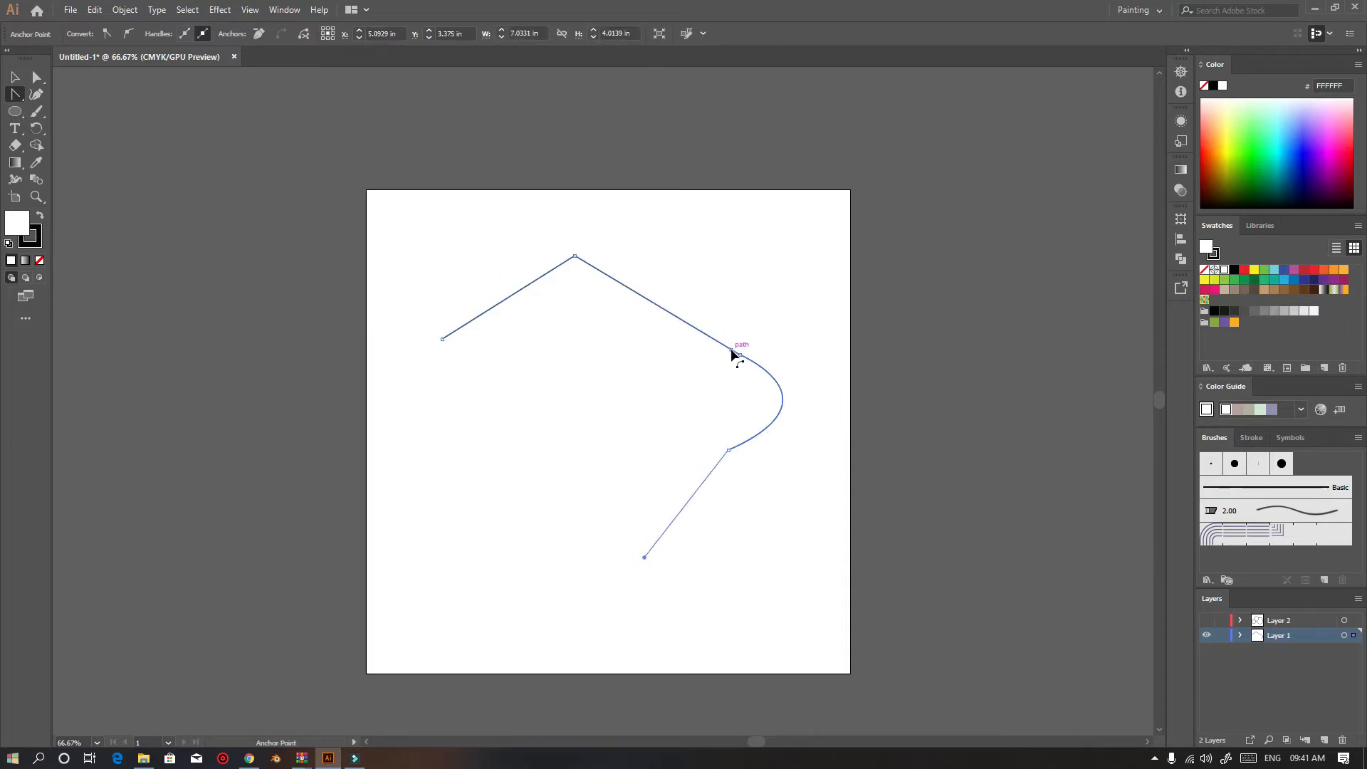
left_click(729, 451)
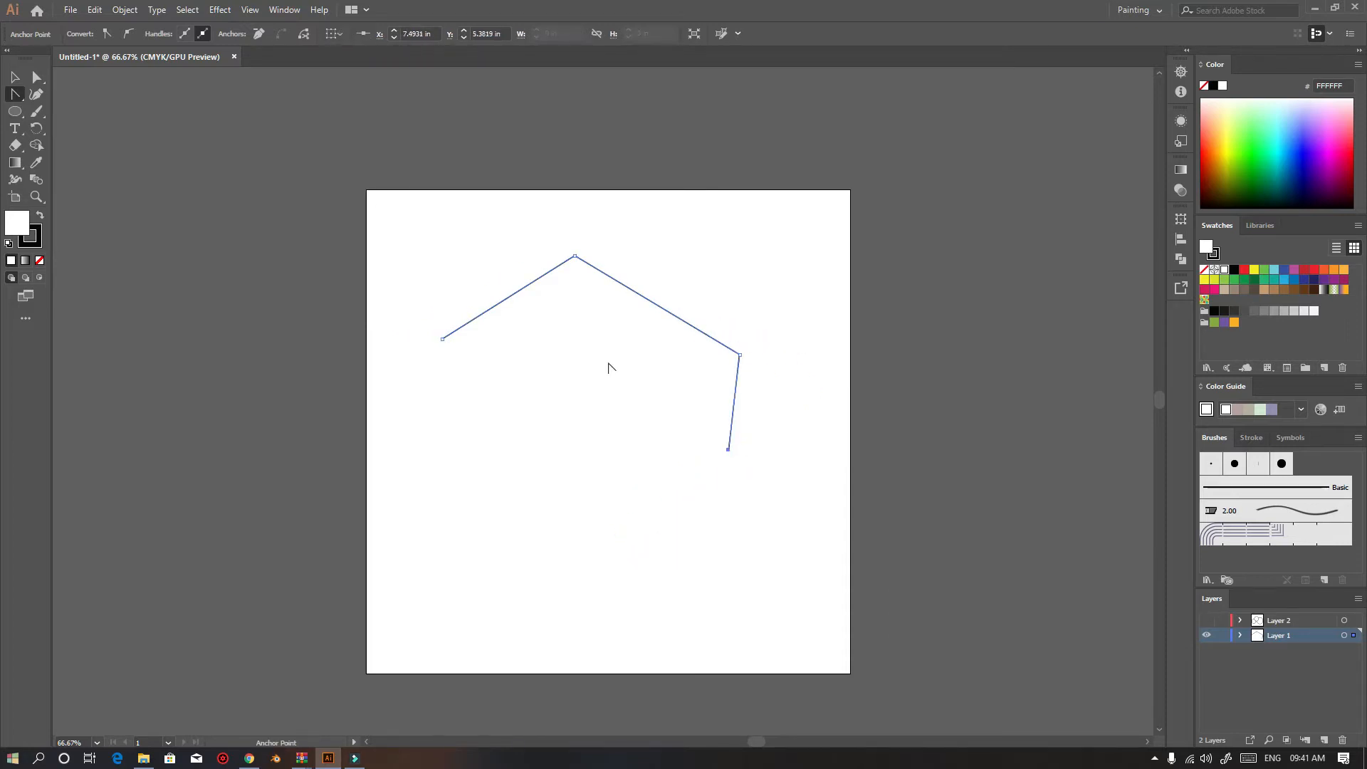
left_click(575, 256)
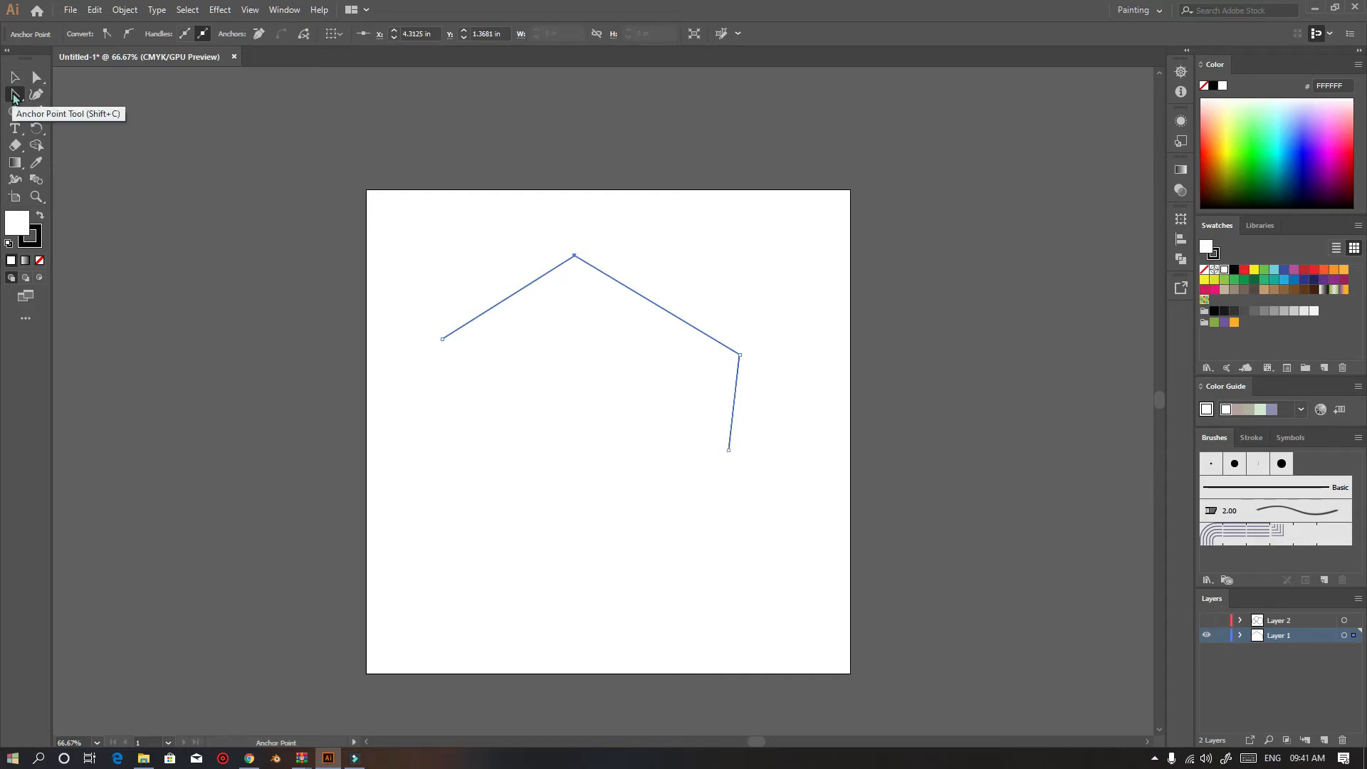
Draw a new Pen path near the artboard's top-left corner ending in a dragged curved anchor
left_click(13, 98)
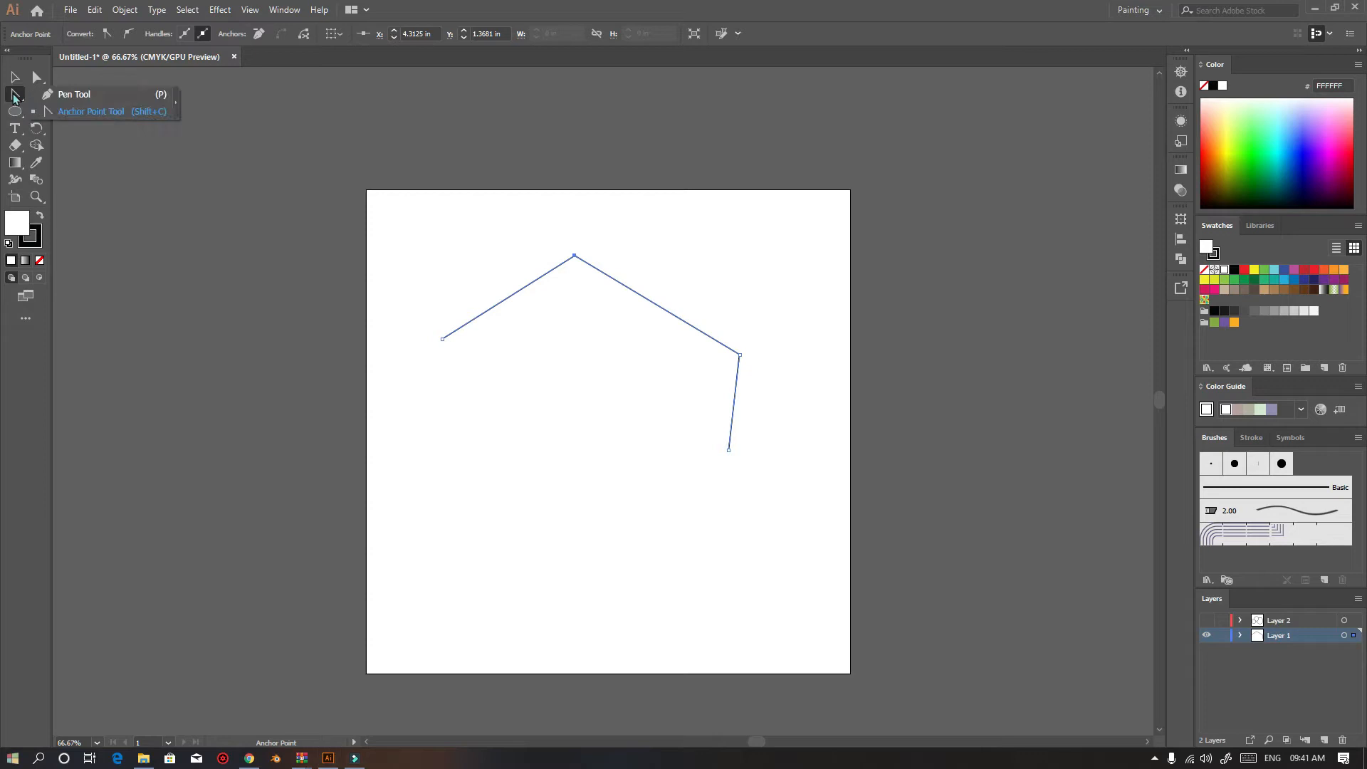
left_click(77, 95)
left_click(369, 240)
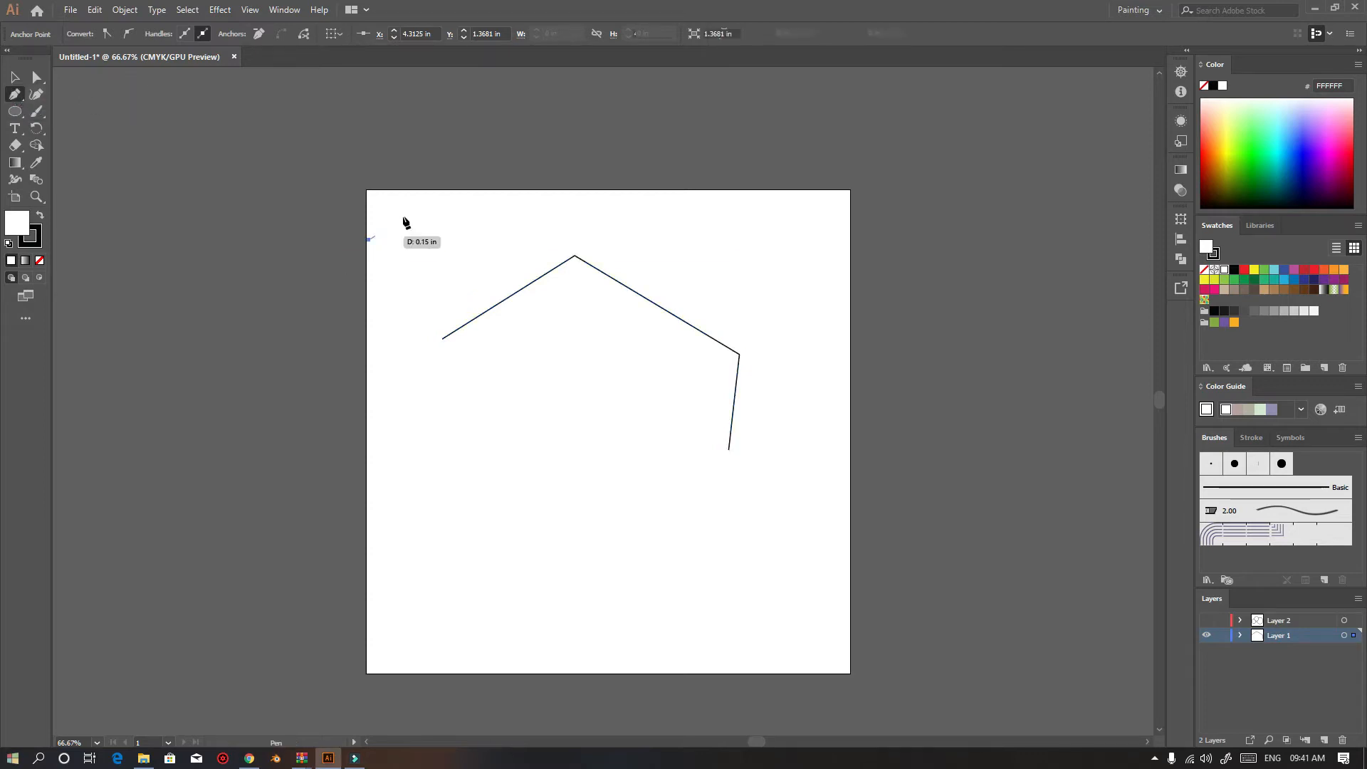
left_click_drag(500, 202, 528, 223)
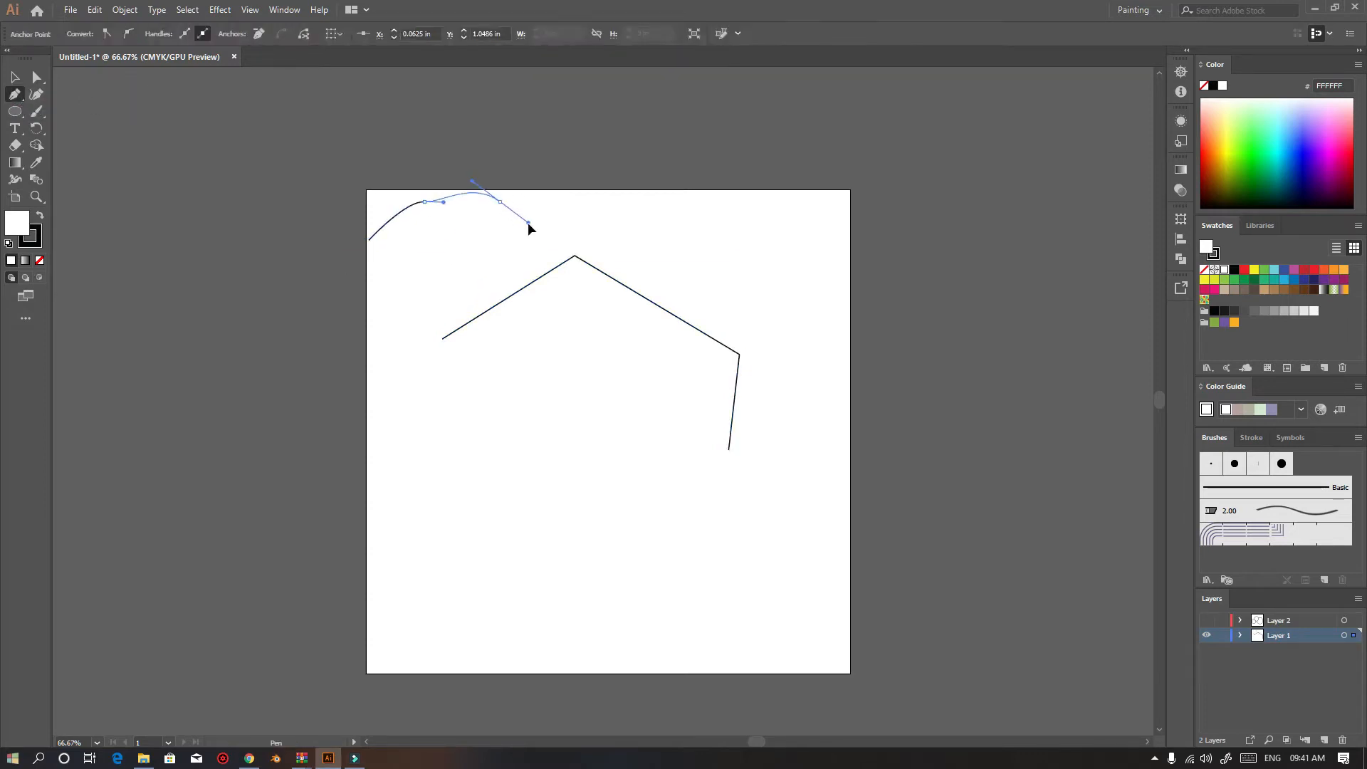
Convert the new path's curved anchors to corner points with the Anchor Point tool, then deselect the path
left_click(14, 94)
left_click(48, 111)
left_click(500, 202)
left_click(425, 202)
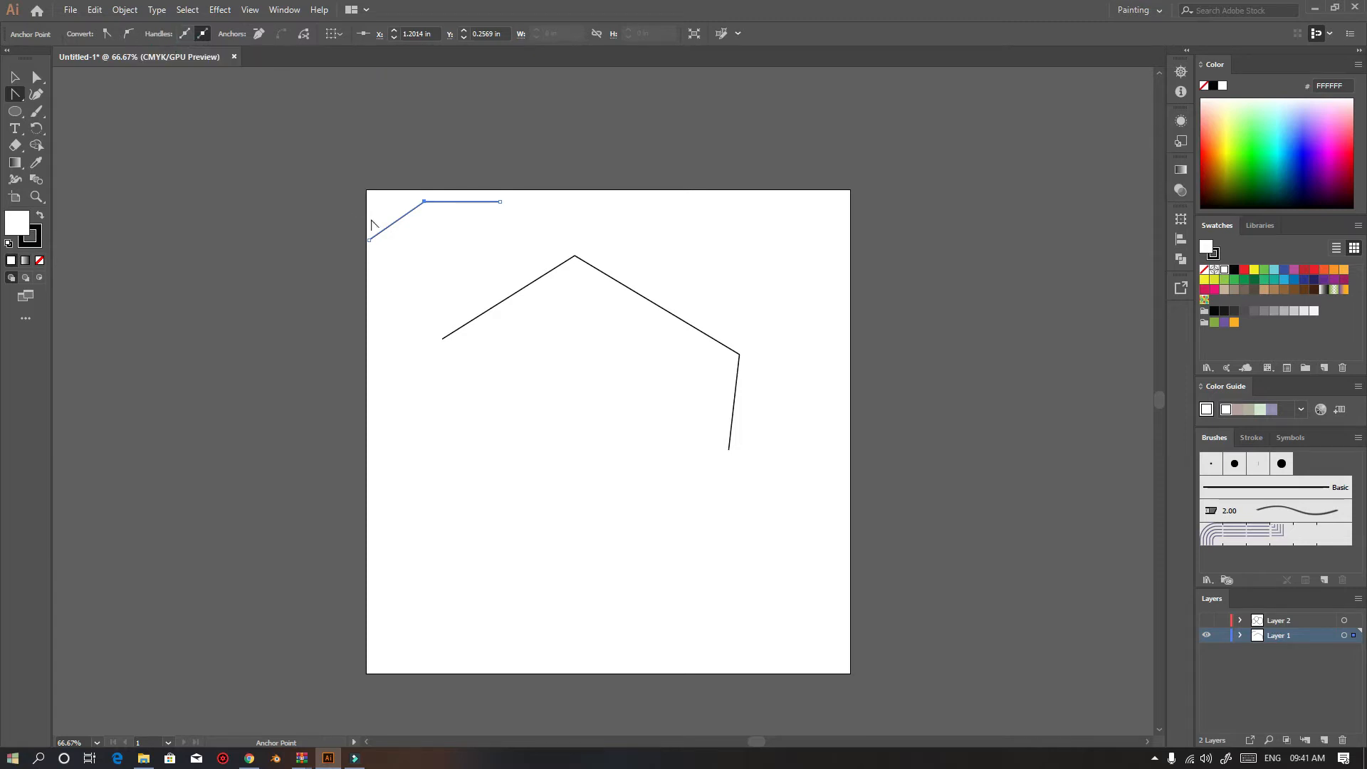
left_click_drag(500, 203, 555, 244)
left_click(500, 203)
left_click(37, 95)
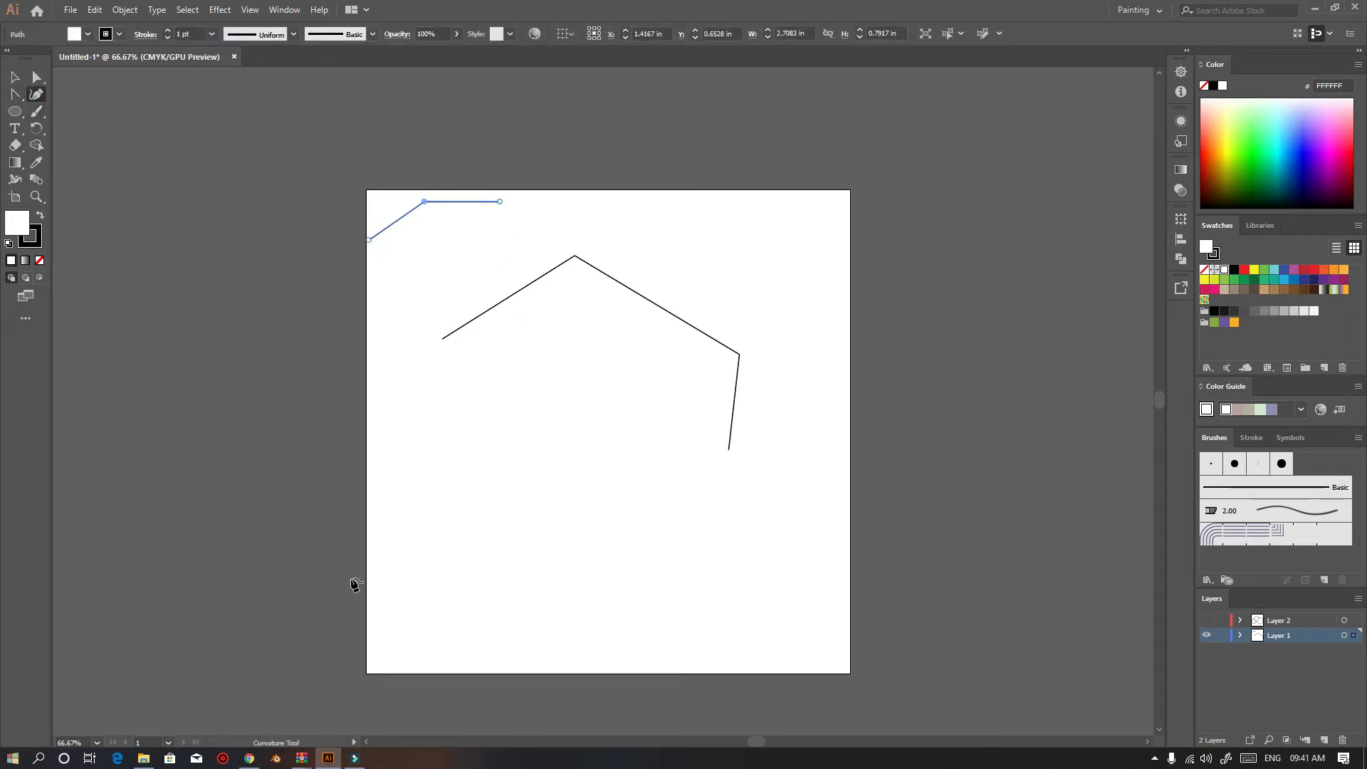
left_click(15, 77)
left_click(635, 203)
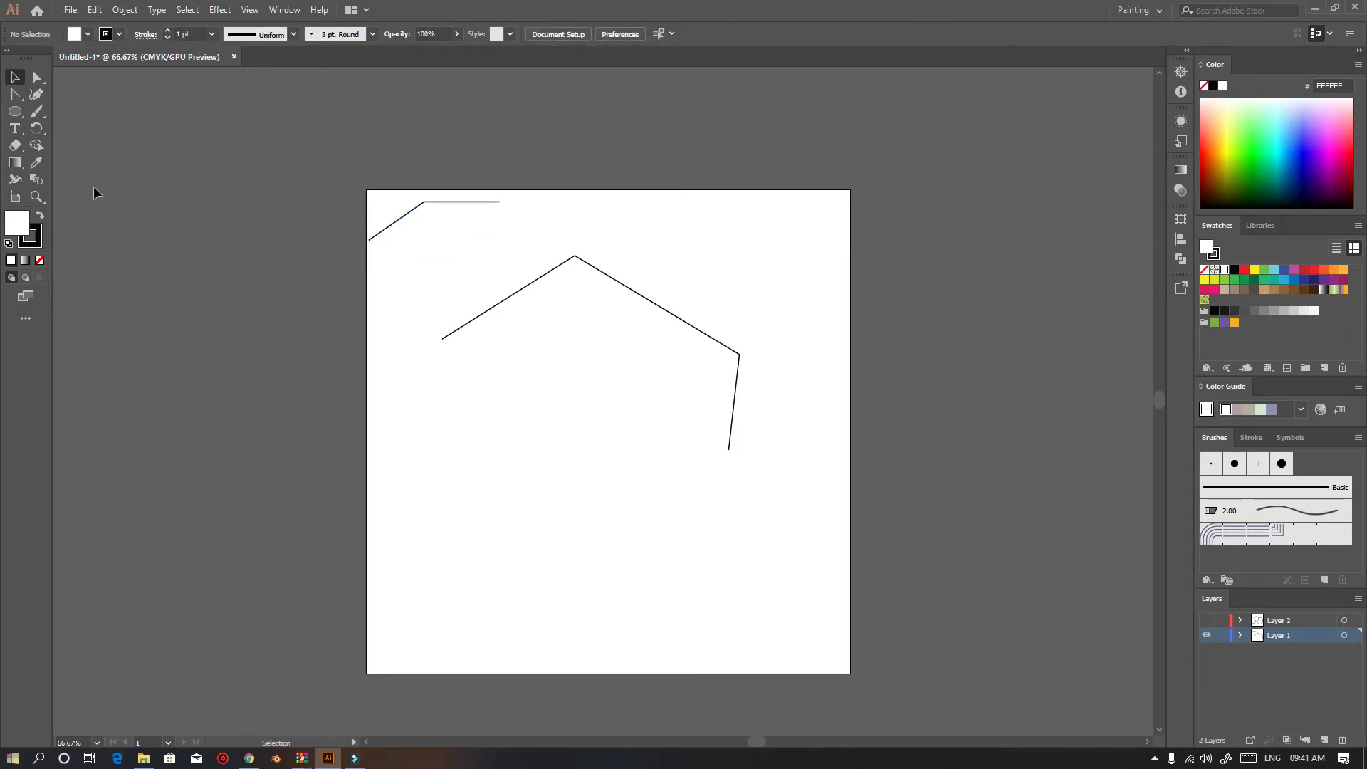
Draw an open zigzag path of straight segments with the Pen tool in the lower half of the artboard
left_click_drag(15, 95, 71, 95)
left_click(551, 450)
left_click(632, 583)
left_click(720, 510)
left_click(850, 554)
key("Escape")
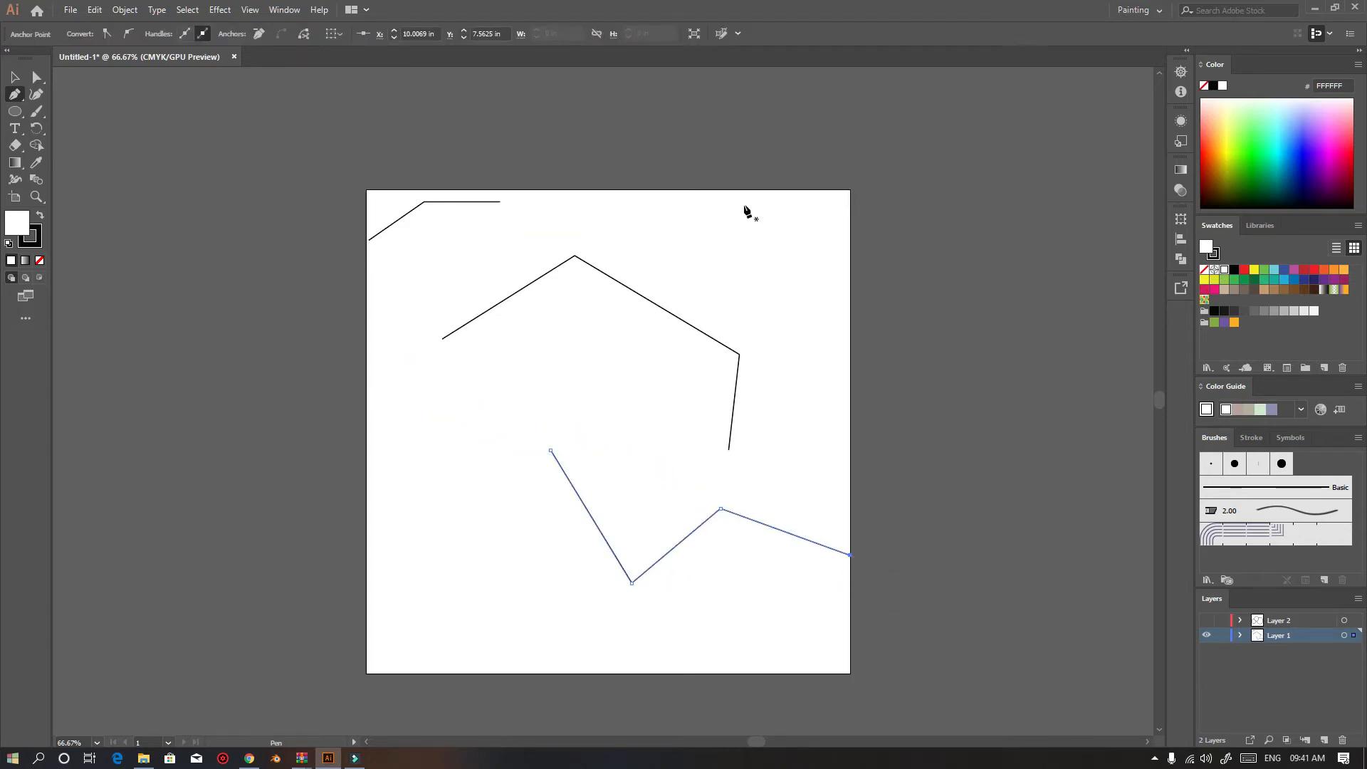
Delete all artwork and draw a rectangle about 4.1 × 3.5 in in the artboard's lower half
key("ctrl+a")
key("Delete")
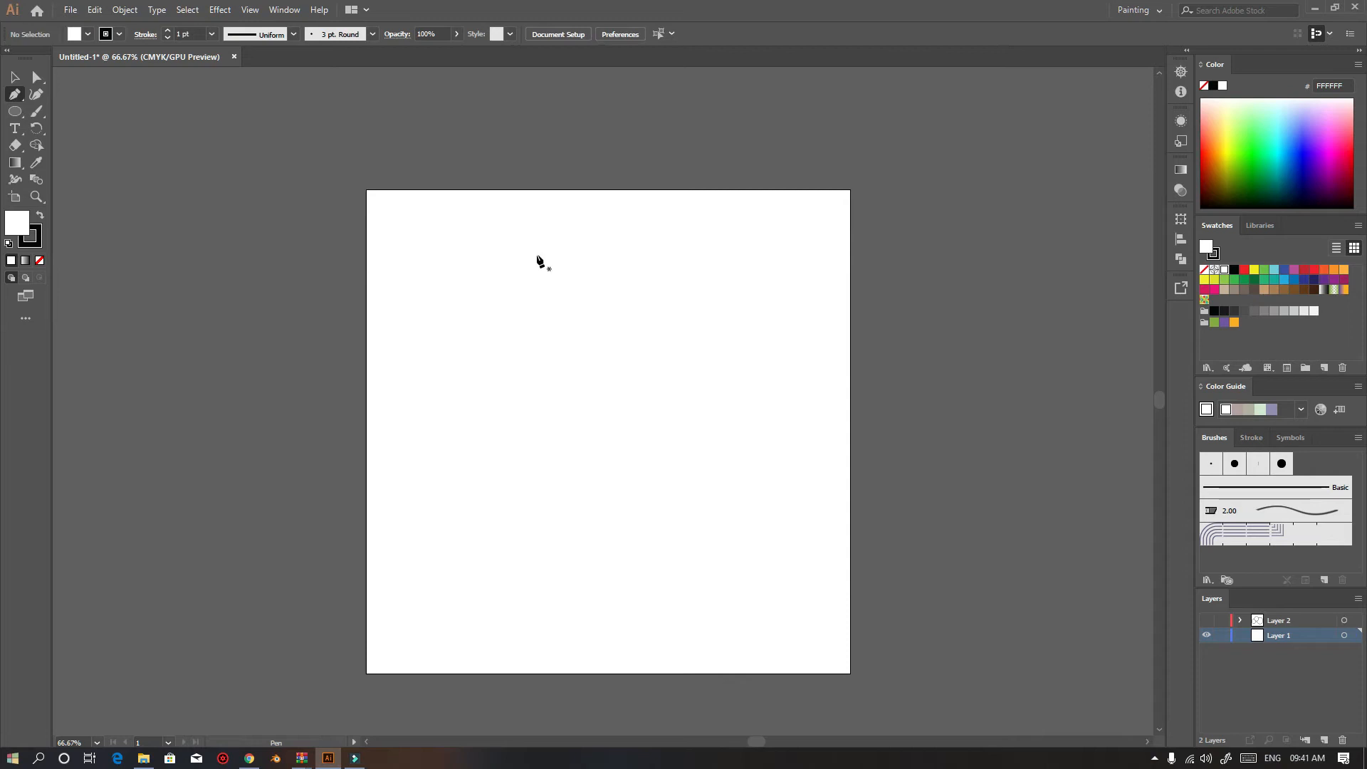
left_click_drag(12, 114, 68, 107)
left_click_drag(506, 436, 705, 606)
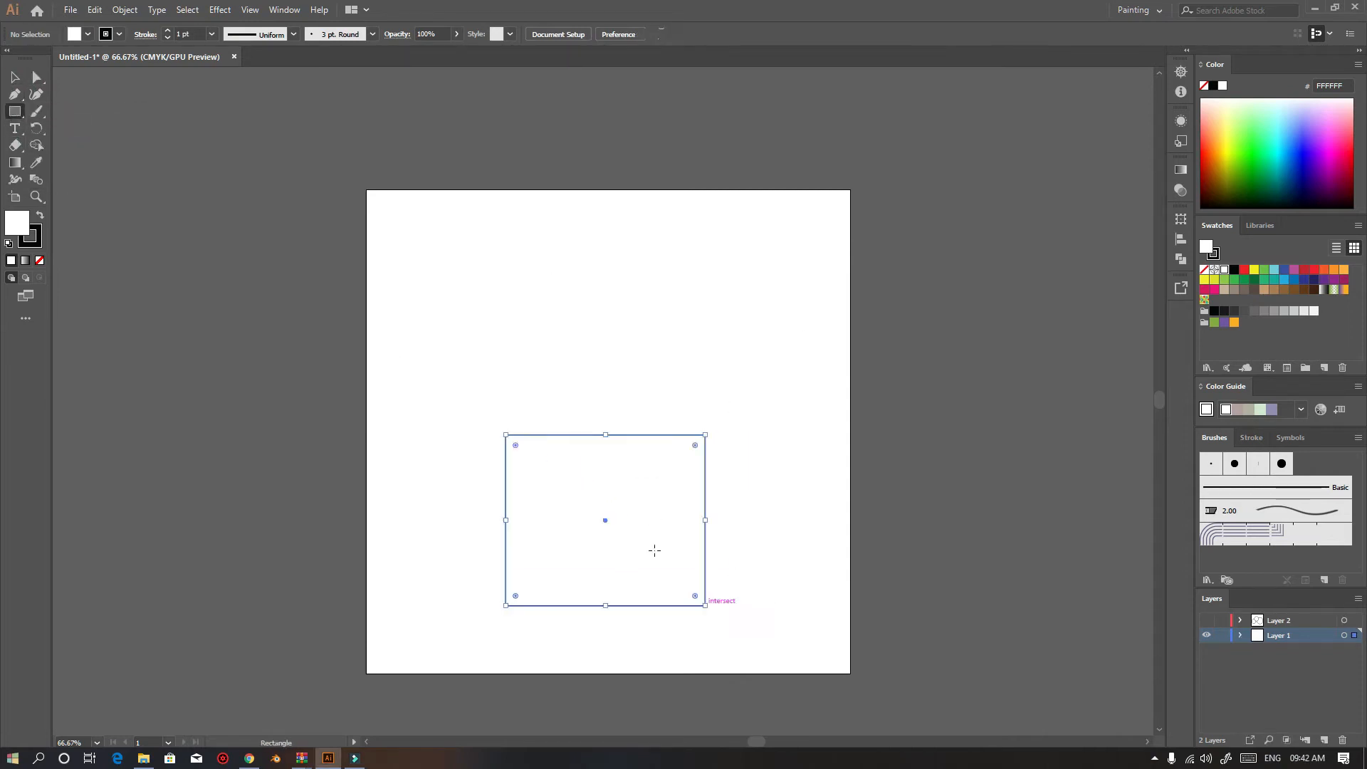
Start a curved path with the Curvature tool in the upper left of the artboard
left_click(36, 94)
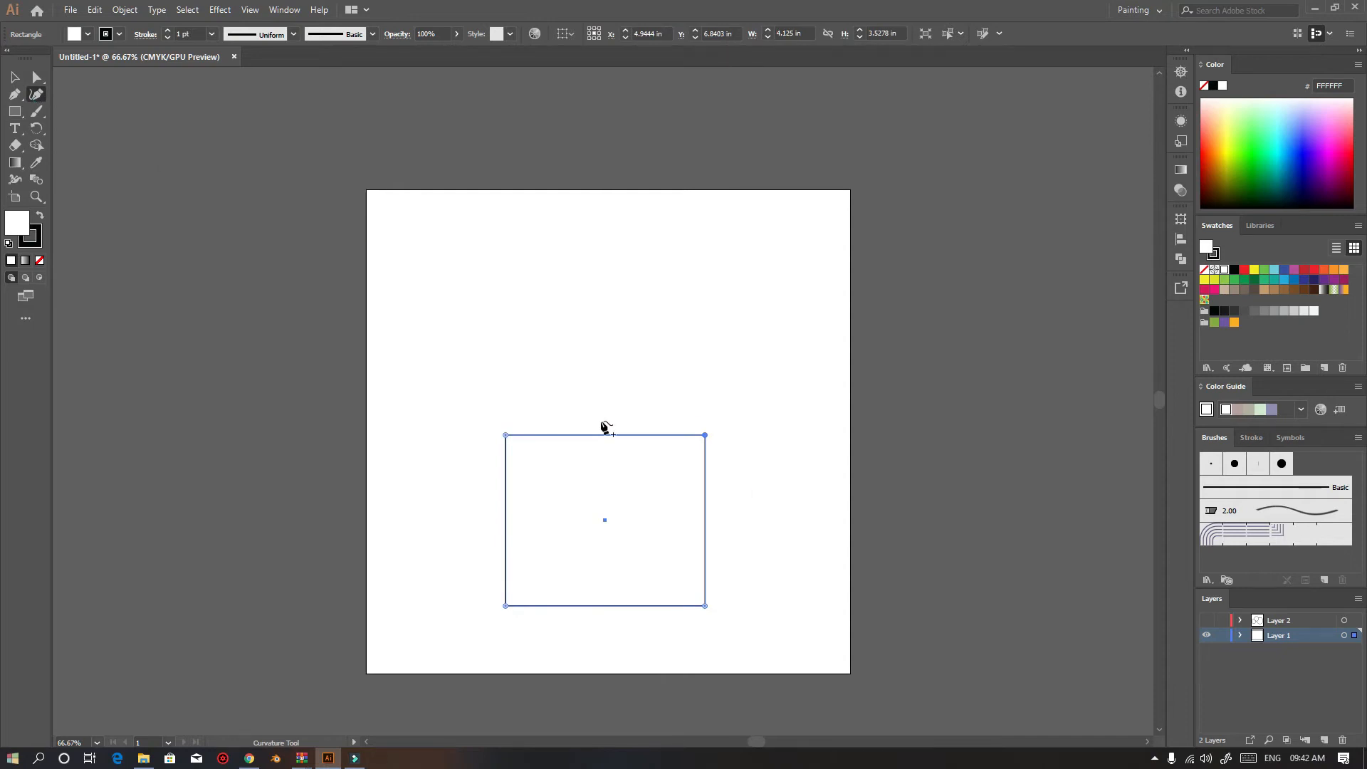
left_click(15, 77)
left_click(651, 305)
left_click(38, 94)
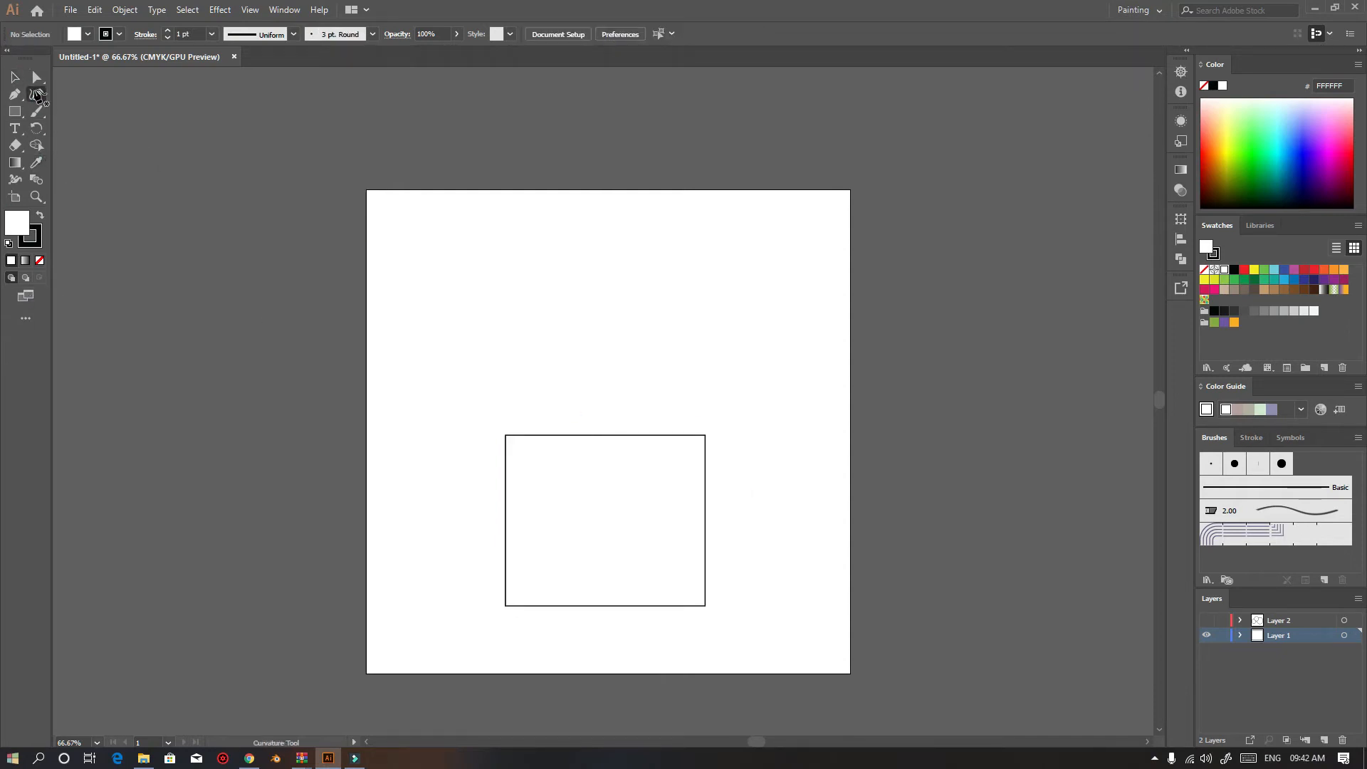
left_click(433, 237)
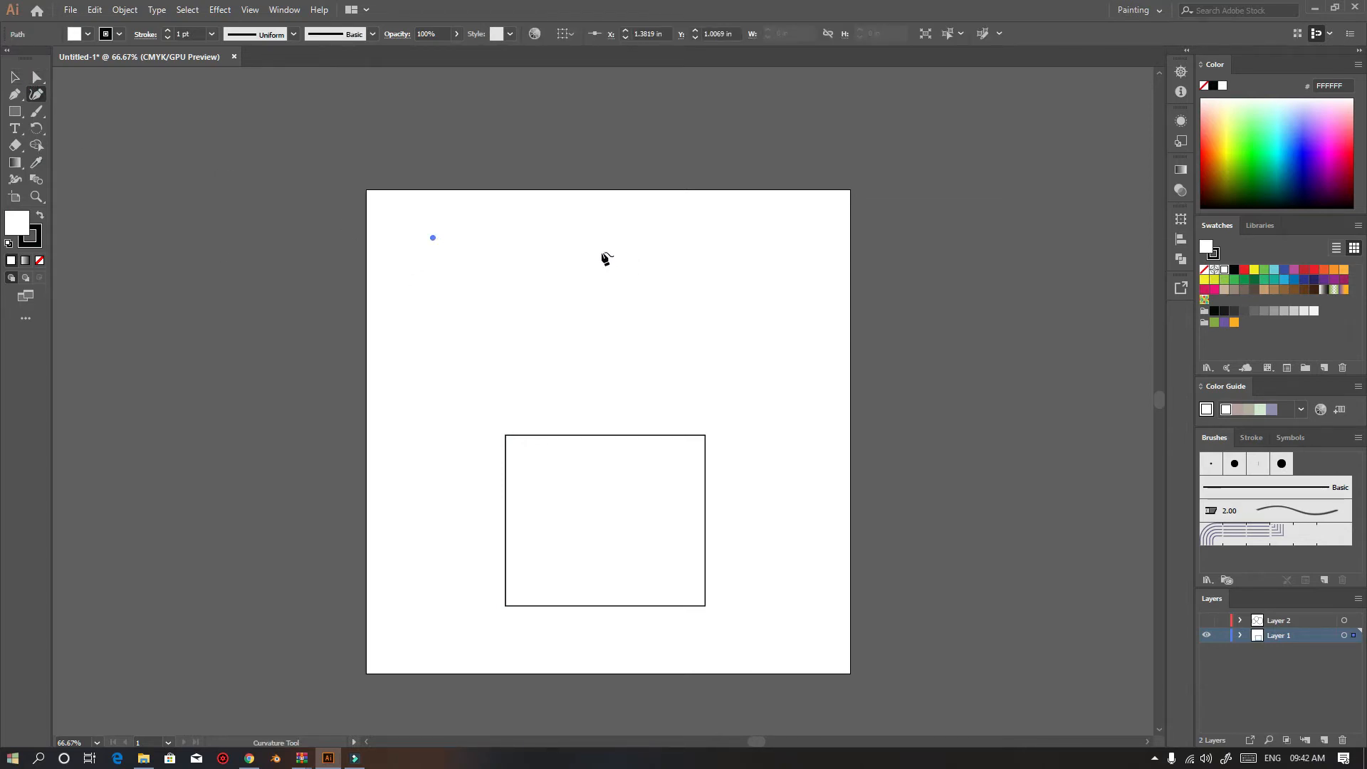
left_click(539, 238)
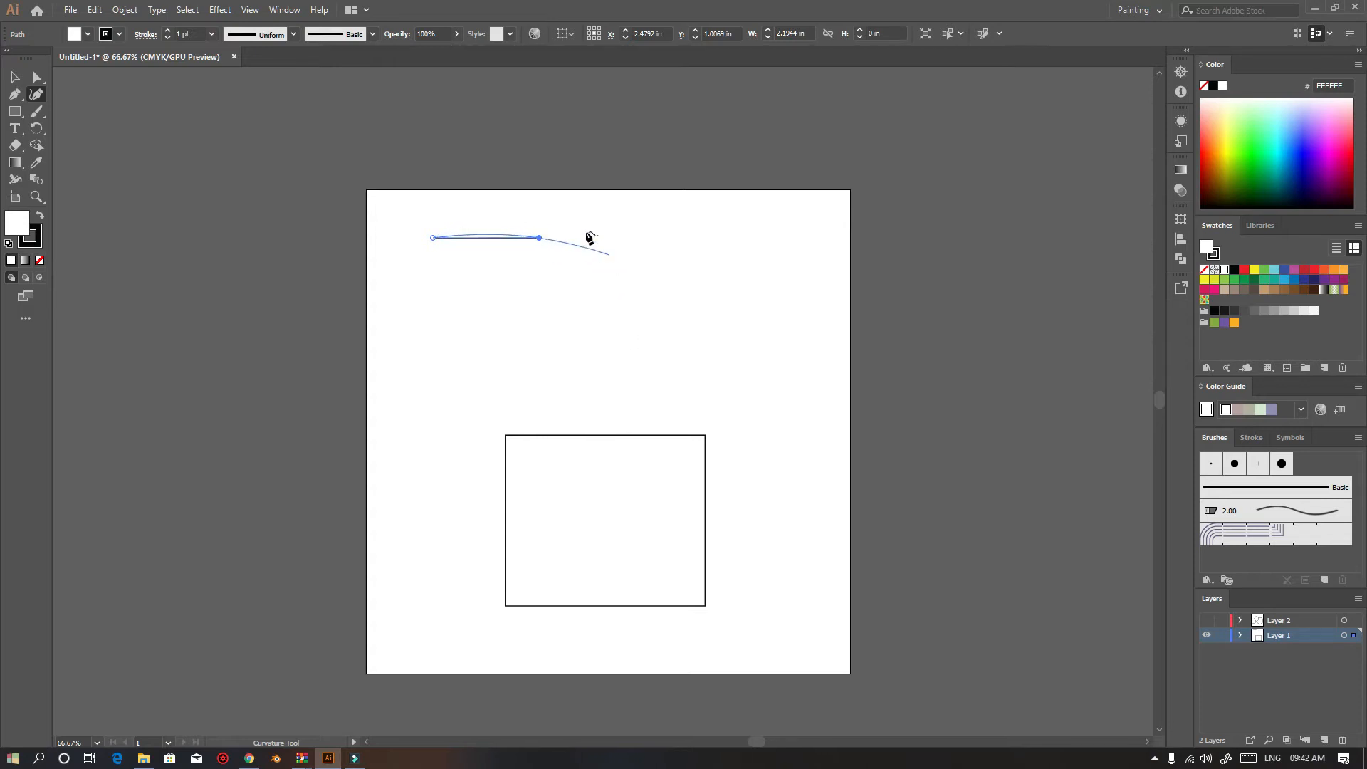
left_click(542, 397)
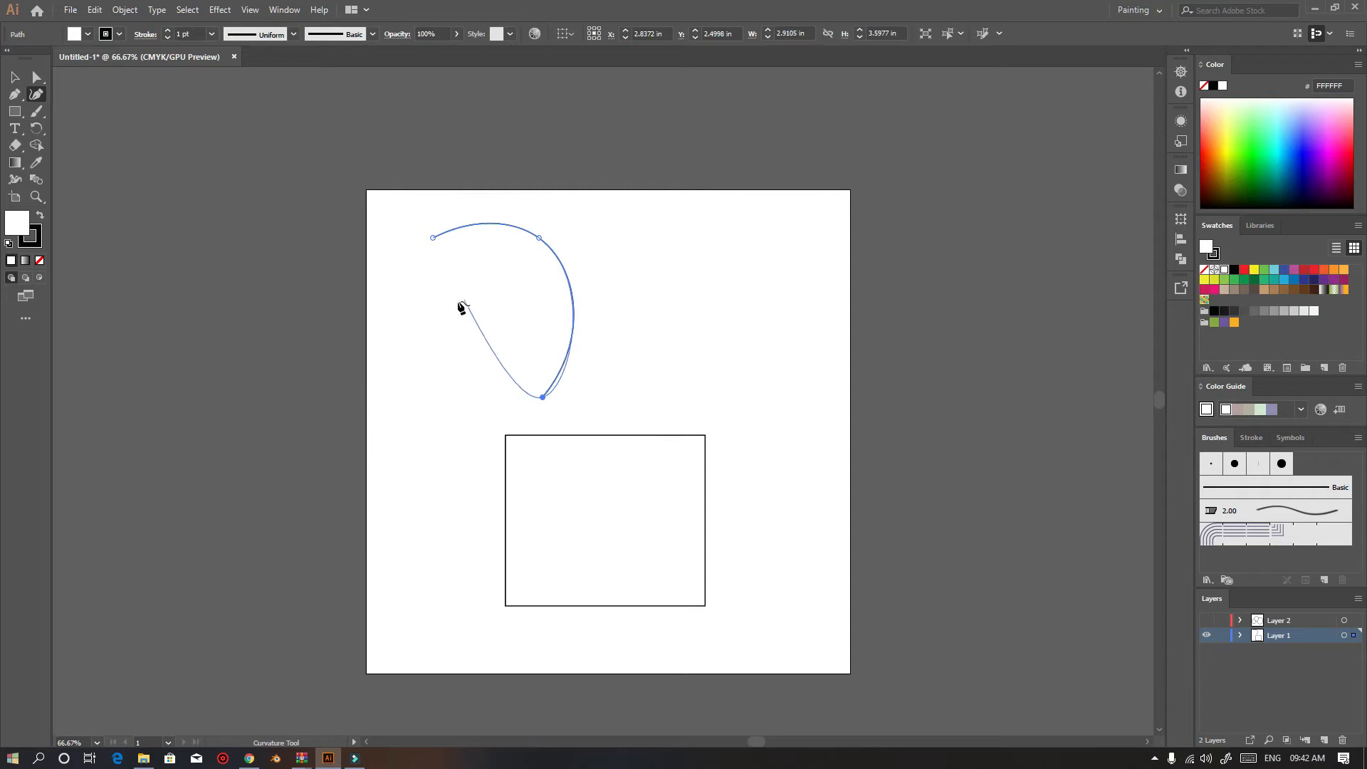
Extend the curve with more Curvature tool points into an inward spiral
left_click(462, 412)
left_click(470, 325)
left_click(537, 333)
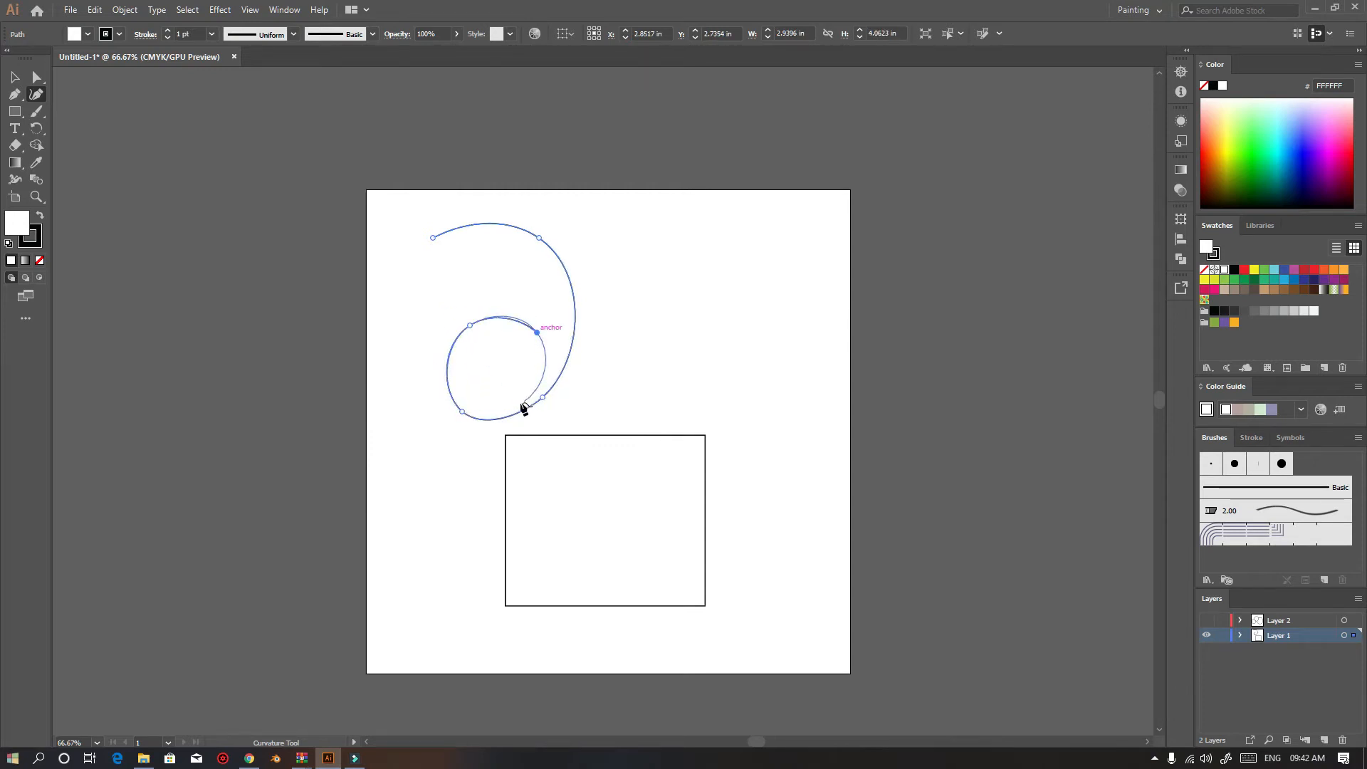
left_click(506, 405)
left_click(464, 371)
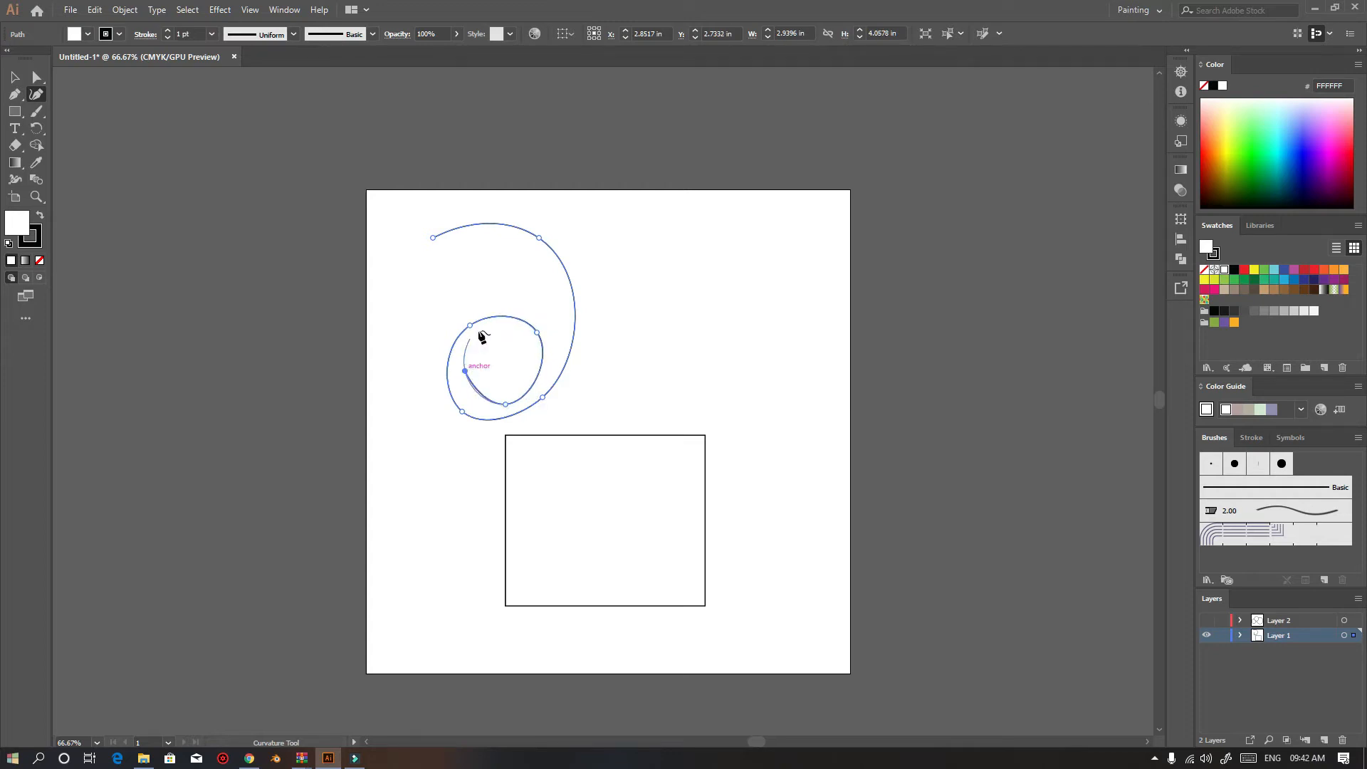
left_click(498, 330)
left_click(544, 396)
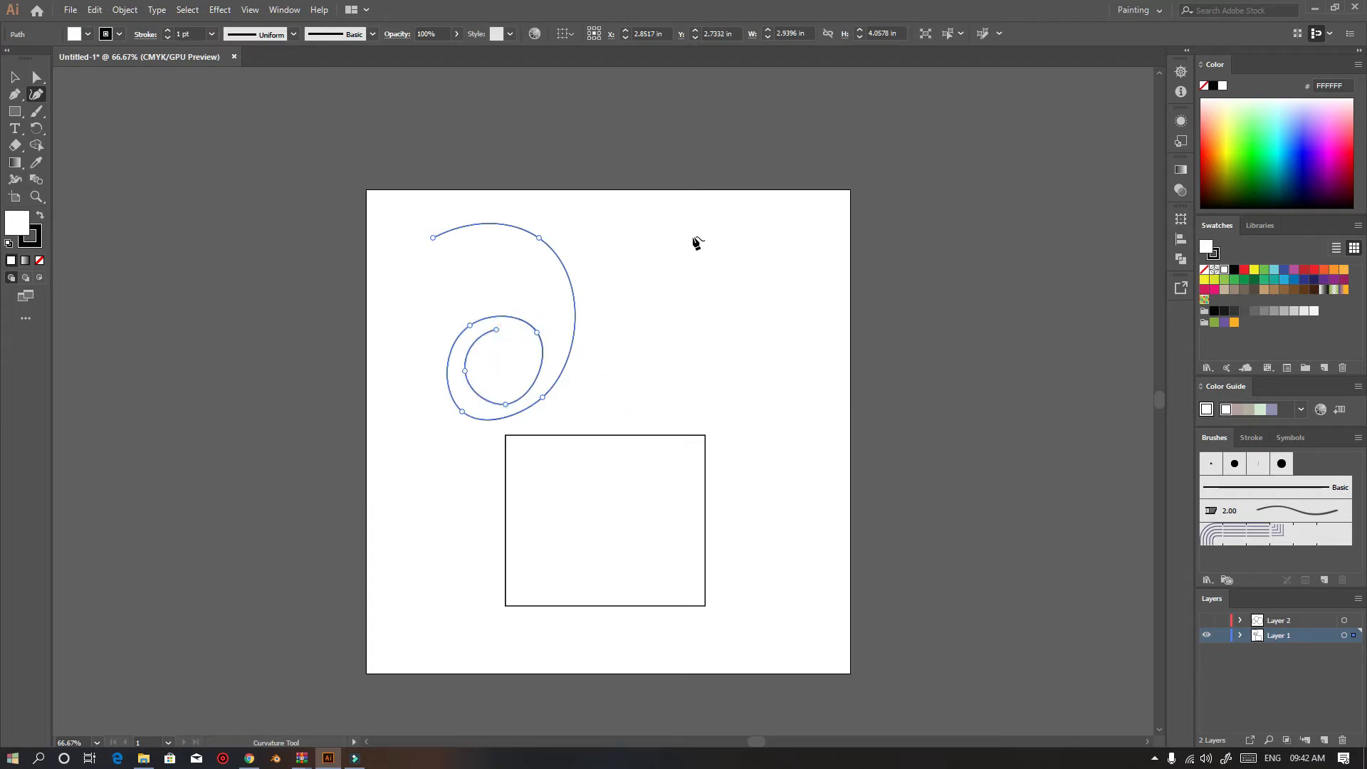
Draw a closed circular path with the Curvature tool to the right of the spiral
left_click(774, 250)
left_click(660, 263)
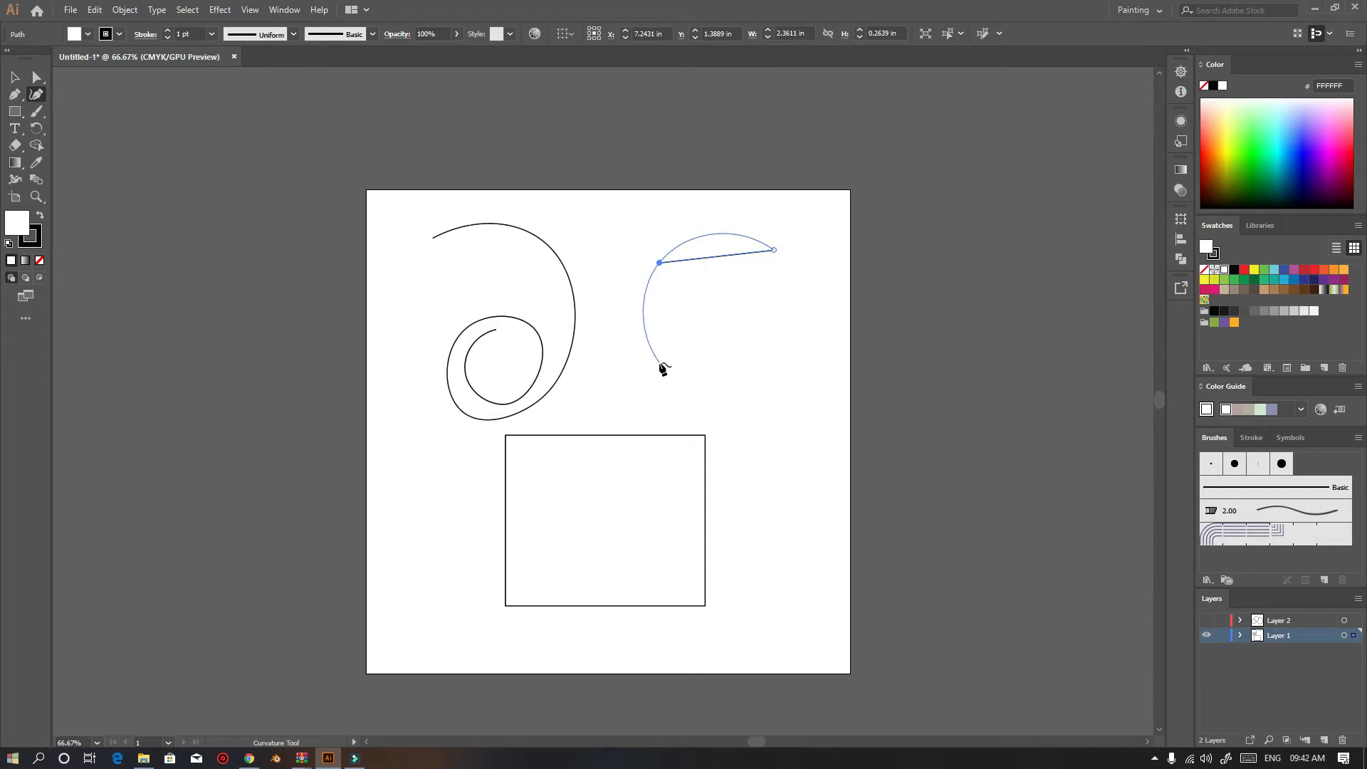
left_click(660, 364)
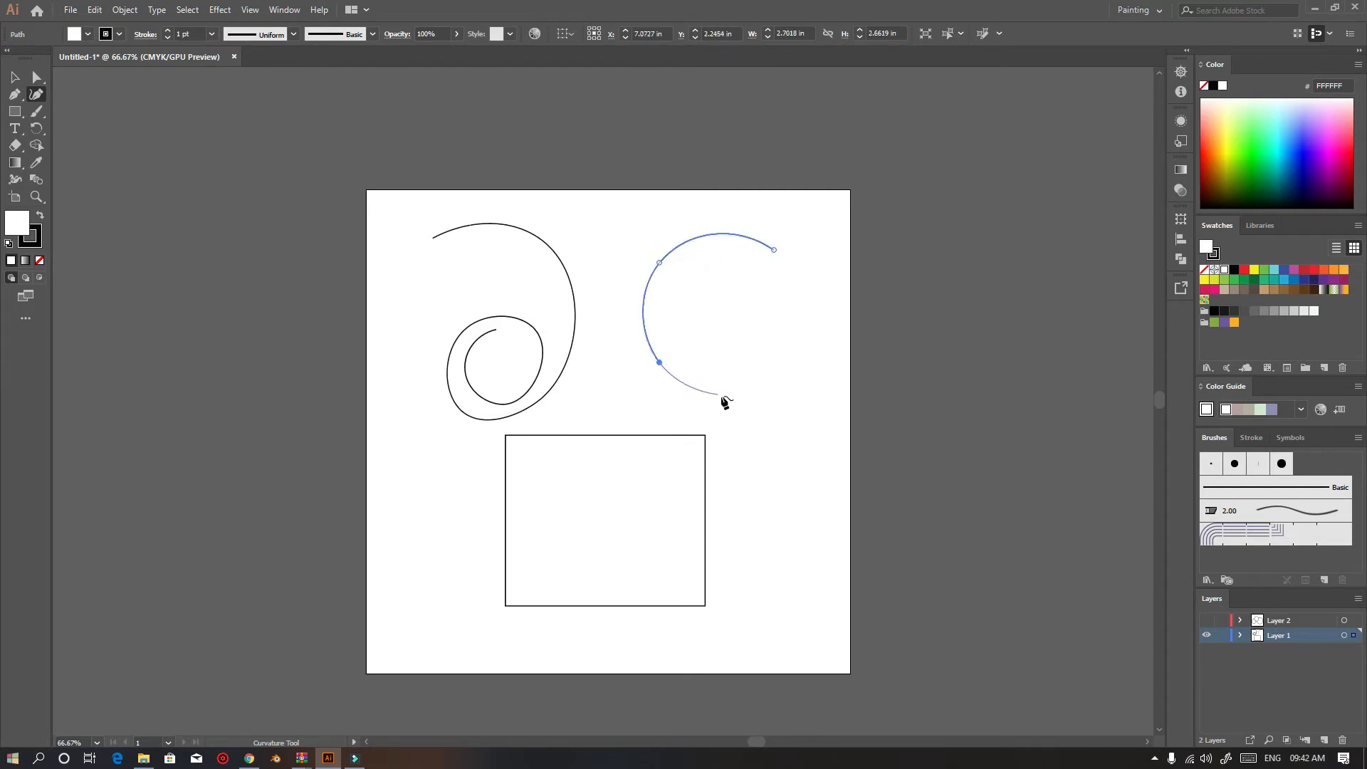
left_click(769, 386)
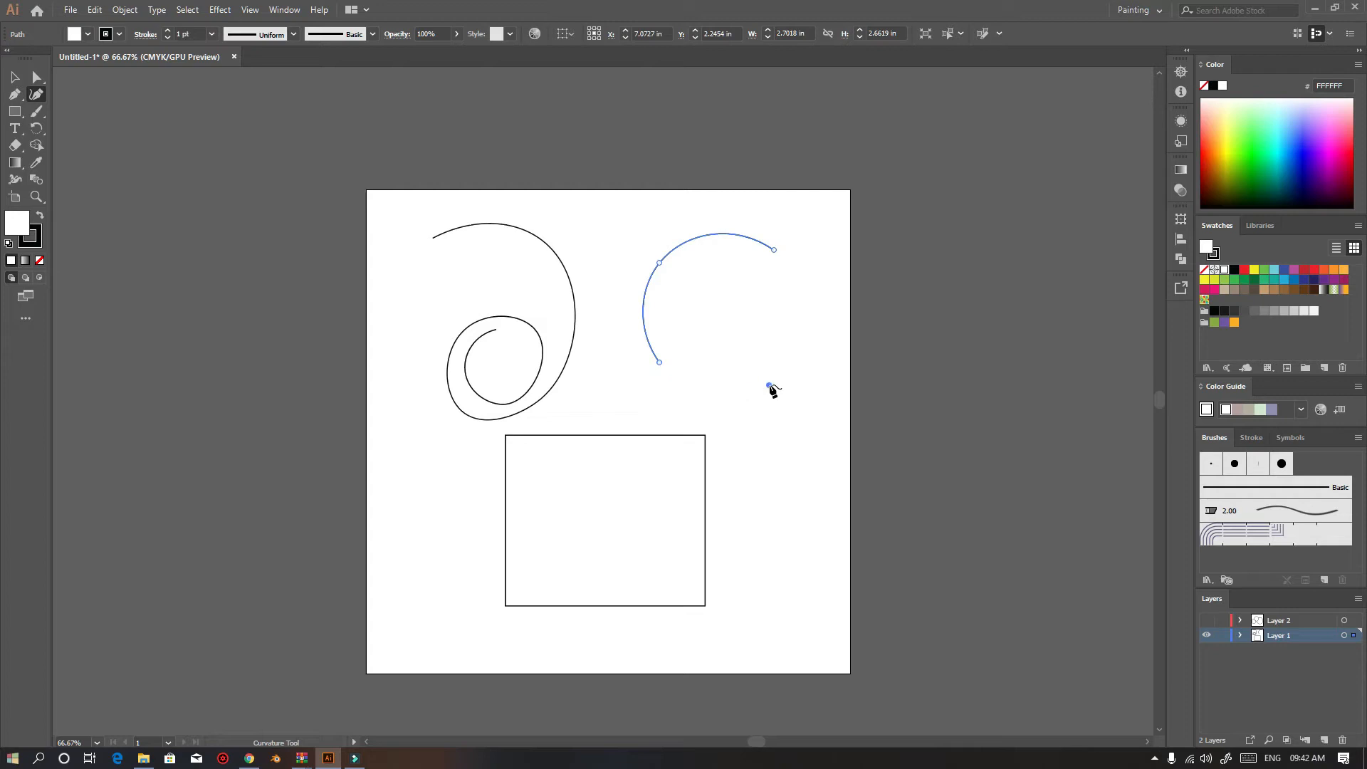
left_click(798, 292)
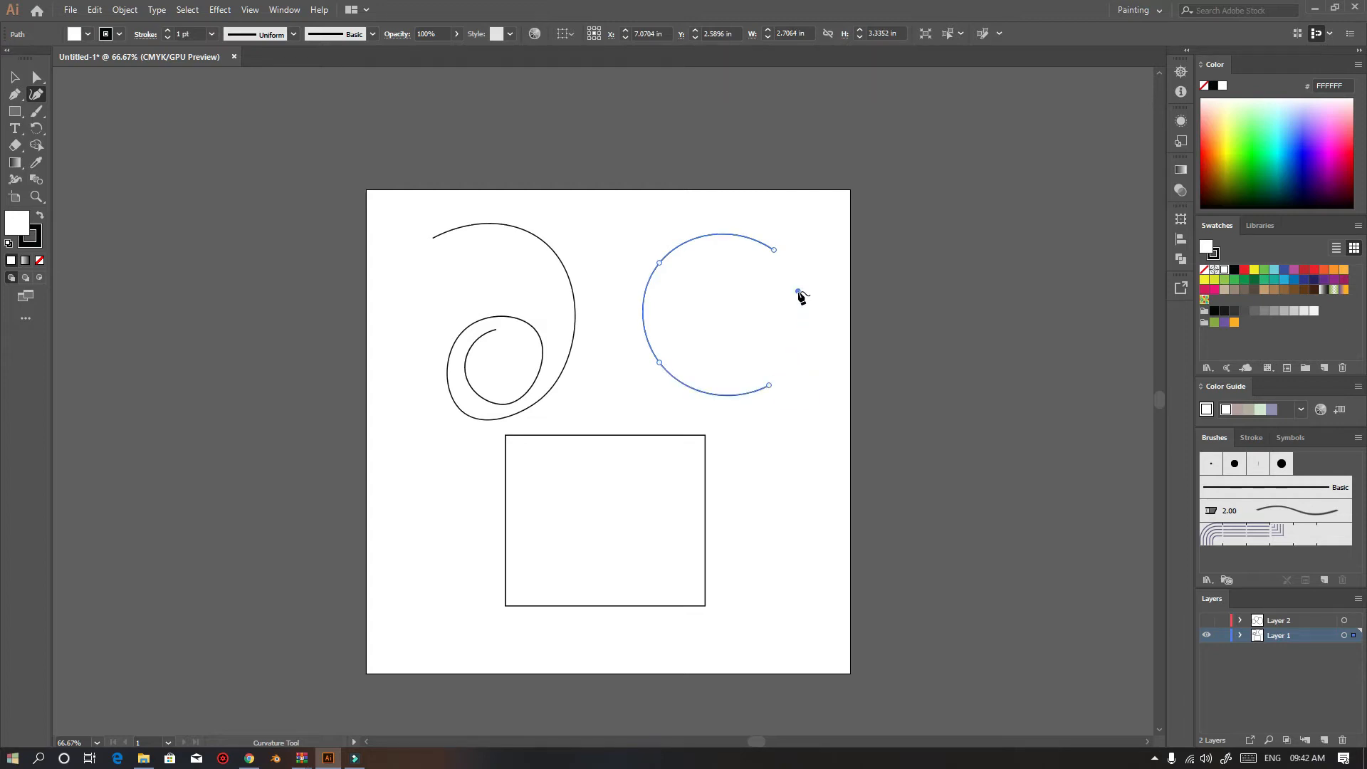
left_click(775, 251)
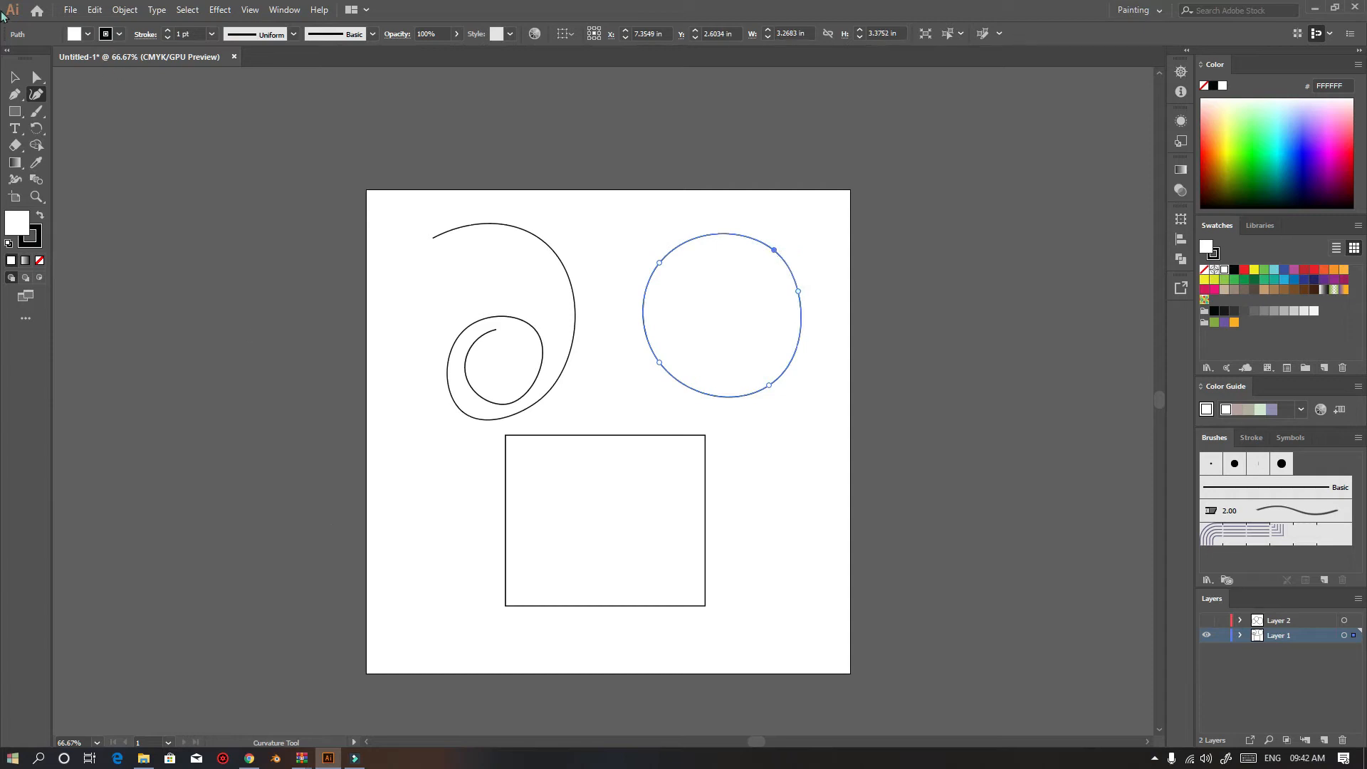
Select and delete the circle, then clear all remaining artwork from the artboard
left_click(14, 77)
left_click(768, 433)
left_click(759, 391)
key("Delete")
key("ctrl+a")
key("Delete")
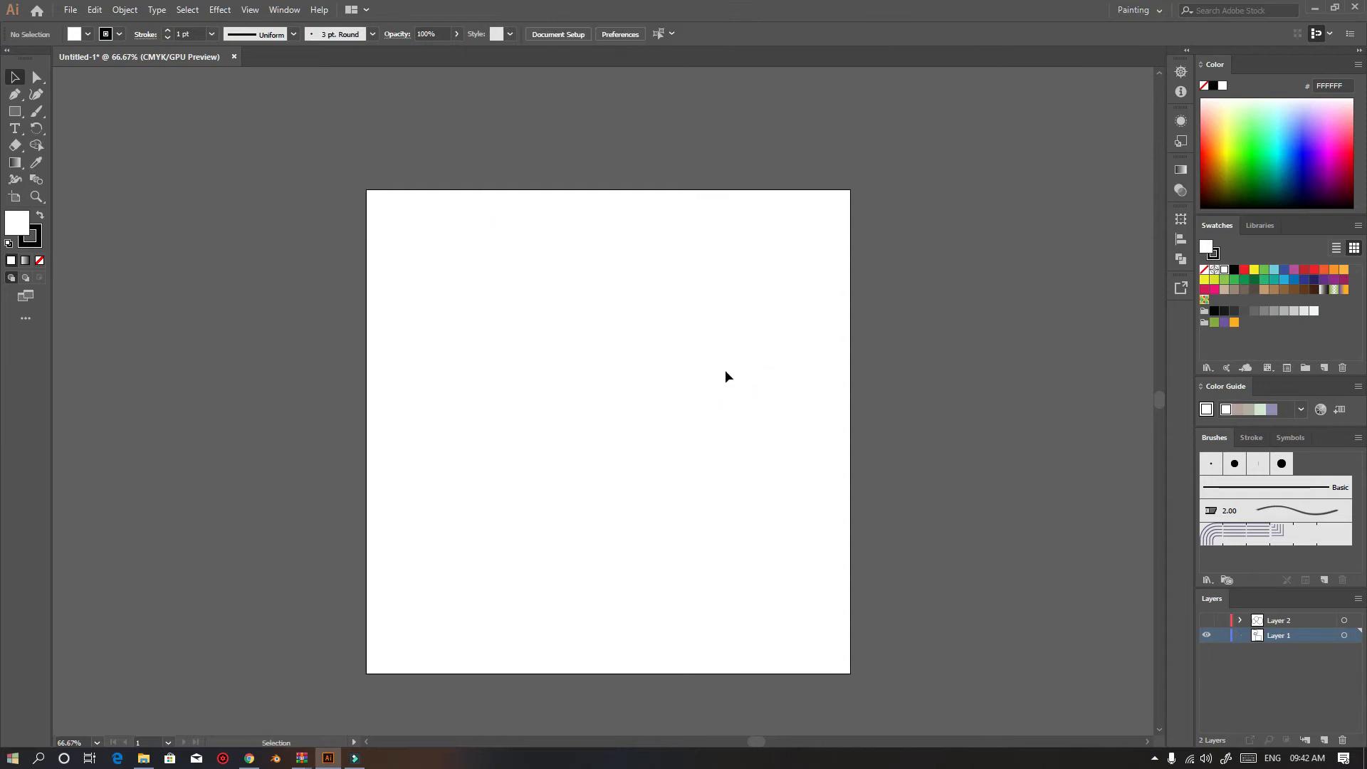
Draw a rectangle in the upper left of the artboard and a circle about 3.07 in wide to its right with the Ellipse tool
left_click(14, 111)
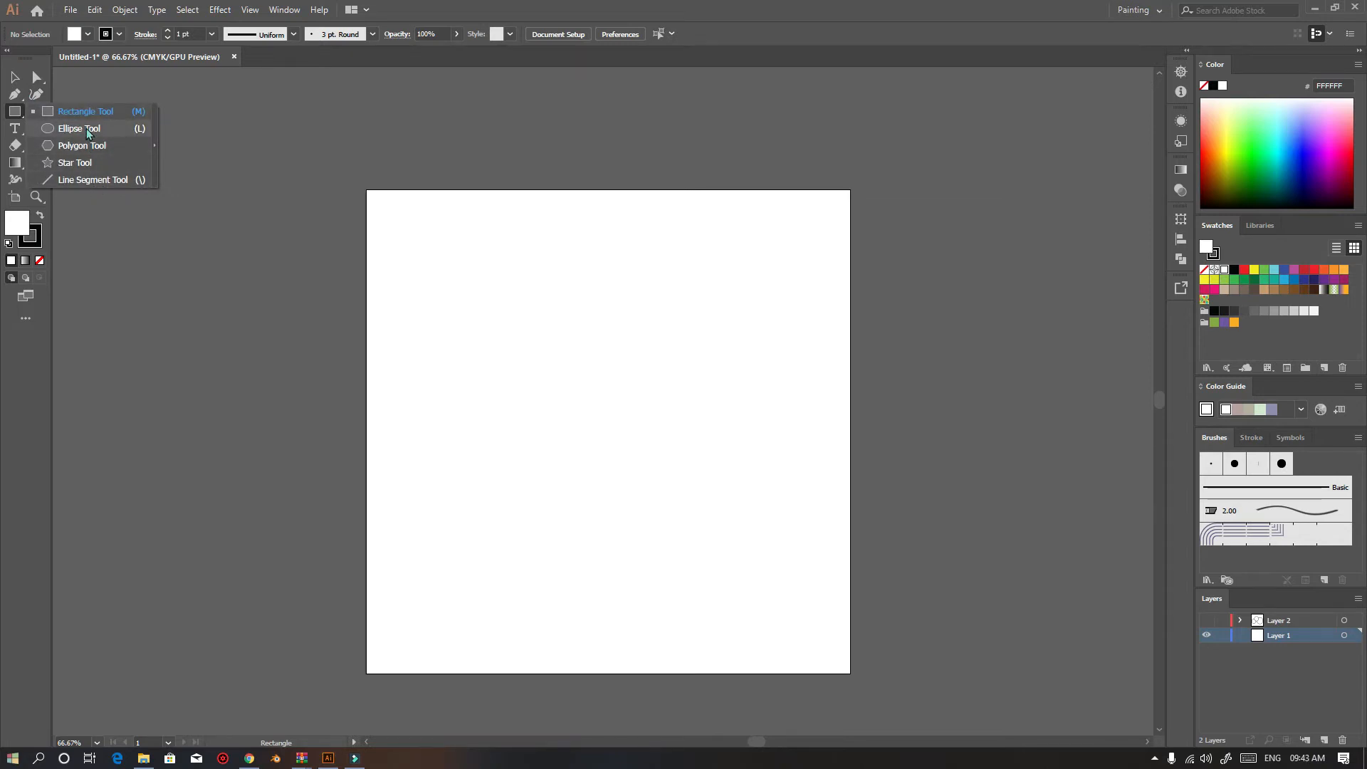
left_click_drag(449, 261, 549, 345)
left_click(14, 111)
left_click(111, 138)
left_click_drag(639, 241, 787, 390)
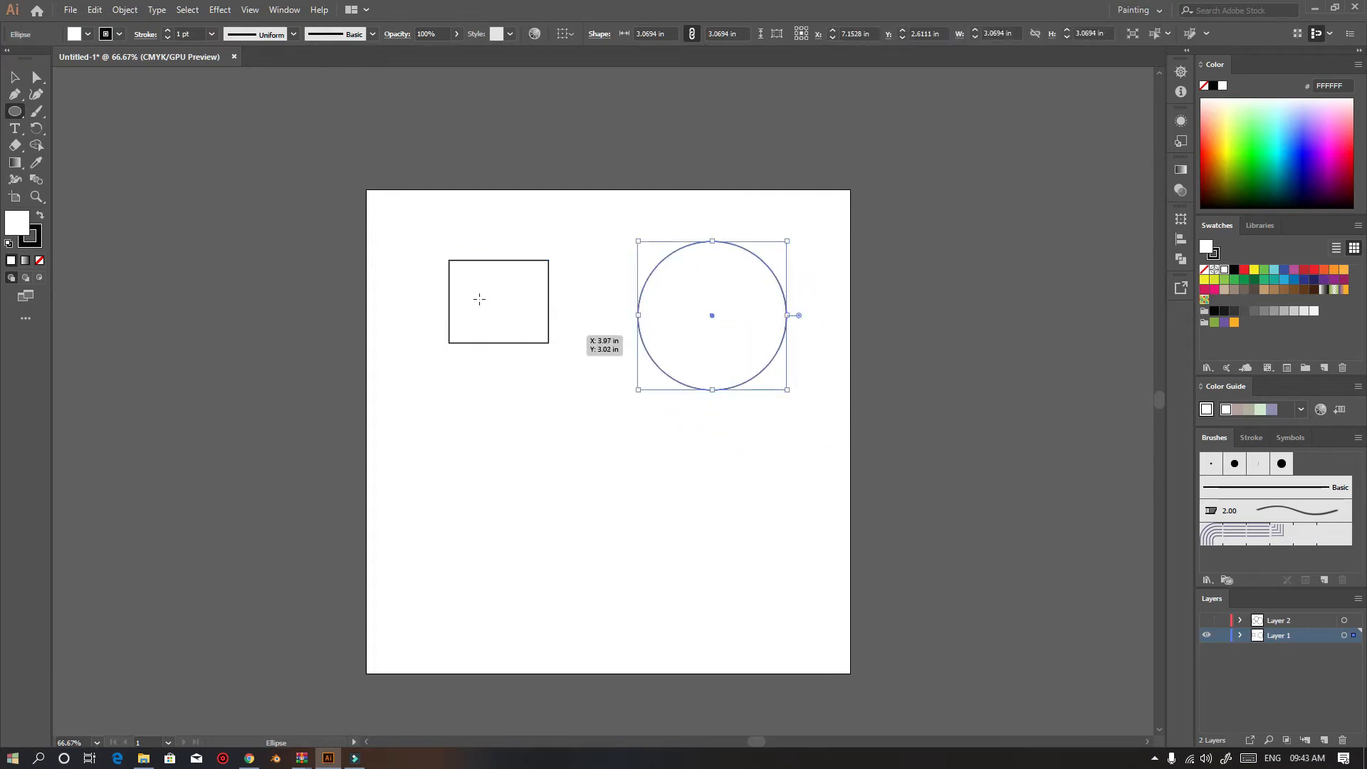
Draw a rectangle overlapping the artboard's left edge, then select and delete all artwork
left_click_drag(15, 113, 56, 111)
mouse_move(386, 396)
left_mouse_down()
mouse_move(523, 492)
mouse_move(639, 474)
mouse_move(622, 545)
mouse_move(434, 460)
mouse_move(416, 582)
mouse_move(513, 520)
mouse_move(553, 423)
mouse_move(504, 545)
mouse_move(522, 460)
mouse_move(428, 423)
mouse_move(421, 398)
mouse_move(609, 508)
mouse_move(560, 504)
mouse_move(440, 416)
mouse_move(550, 471)
mouse_move(482, 385)
mouse_move(524, 486)
mouse_move(502, 479)
mouse_move(644, 614)
mouse_move(584, 580)
mouse_move(695, 685)
mouse_move(404, 548)
mouse_move(390, 399)
mouse_move(524, 554)
mouse_move(505, 542)
mouse_move(418, 413)
mouse_move(630, 555)
mouse_move(486, 508)
mouse_move(794, 705)
mouse_move(471, 445)
mouse_move(607, 529)
mouse_move(455, 442)
mouse_move(646, 556)
mouse_move(466, 453)
mouse_move(566, 543)
mouse_move(455, 416)
mouse_move(552, 536)
mouse_move(418, 411)
mouse_move(430, 482)
mouse_move(494, 446)
mouse_move(375, 394)
mouse_move(362, 513)
mouse_move(464, 494)
mouse_move(479, 451)
left_mouse_up()
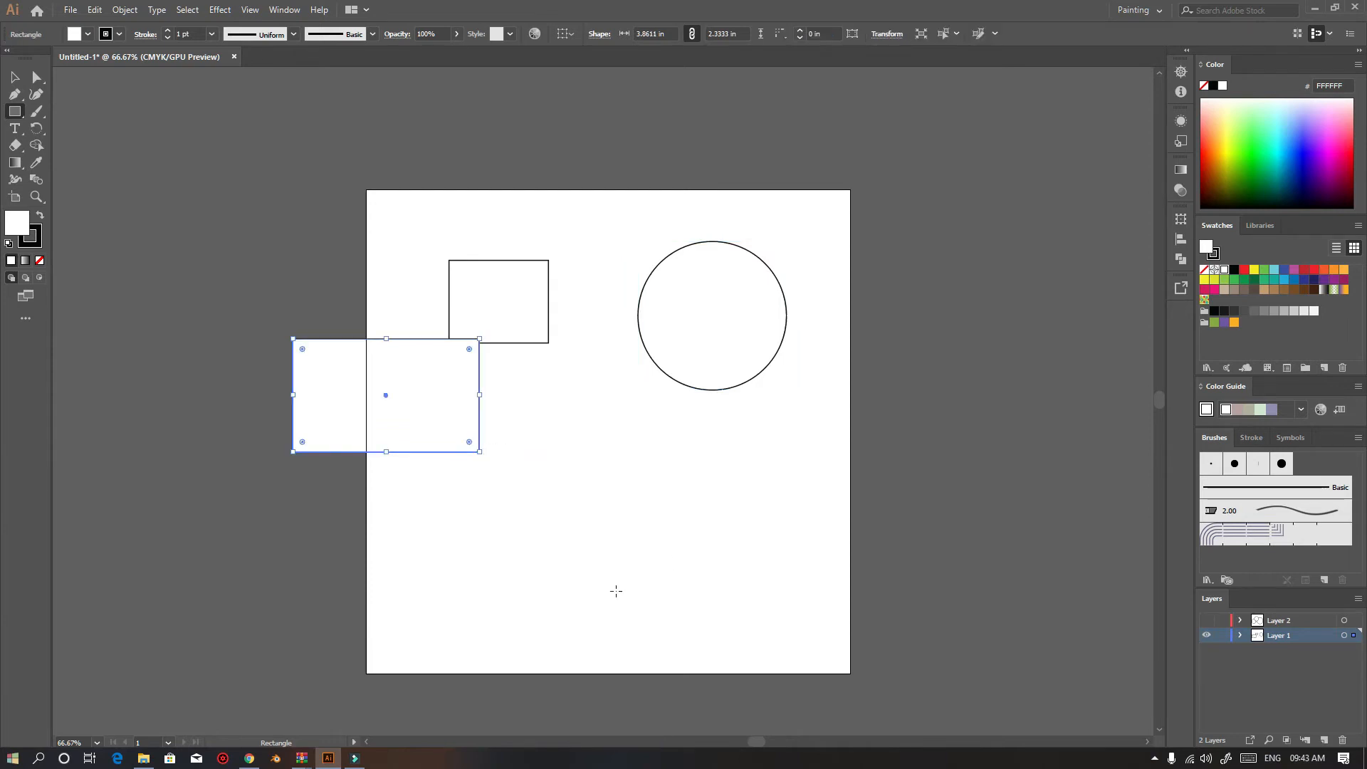
key("ctrl+a")
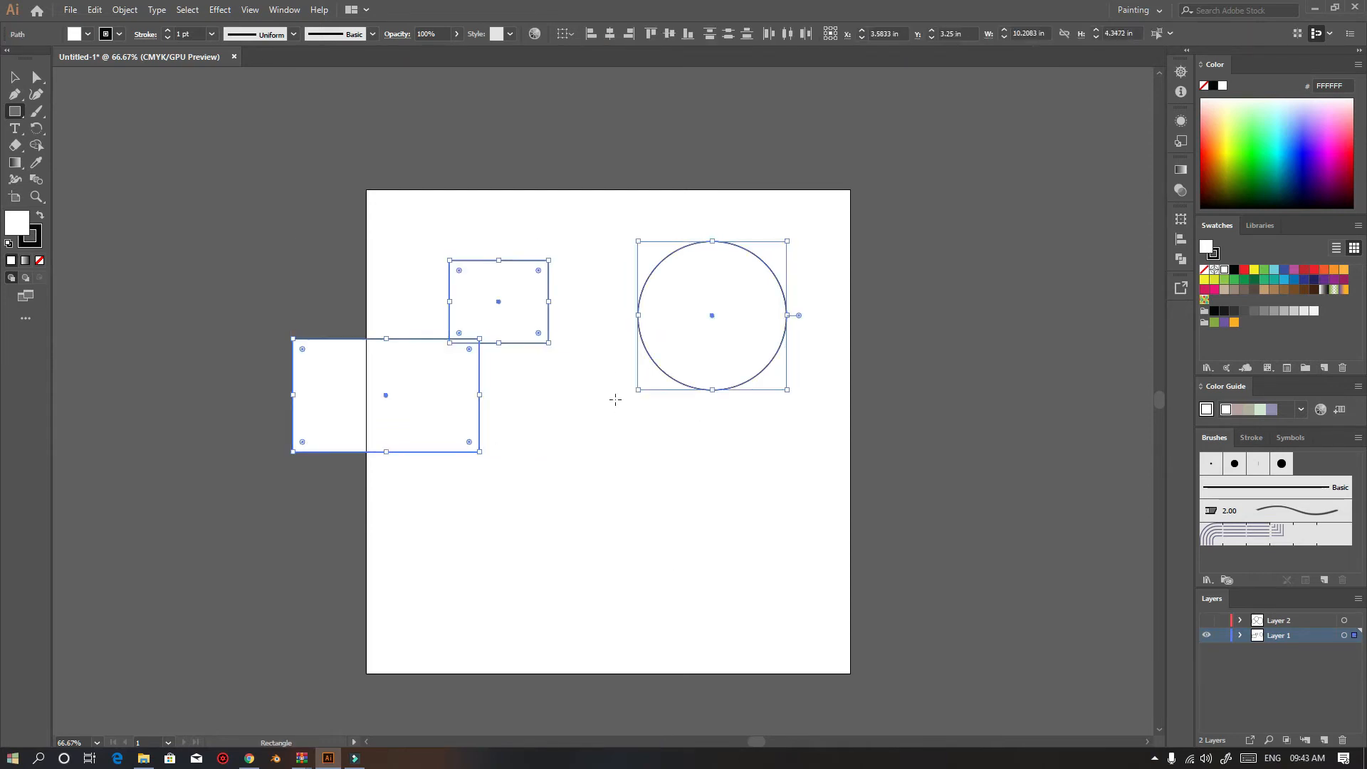
key("Delete")
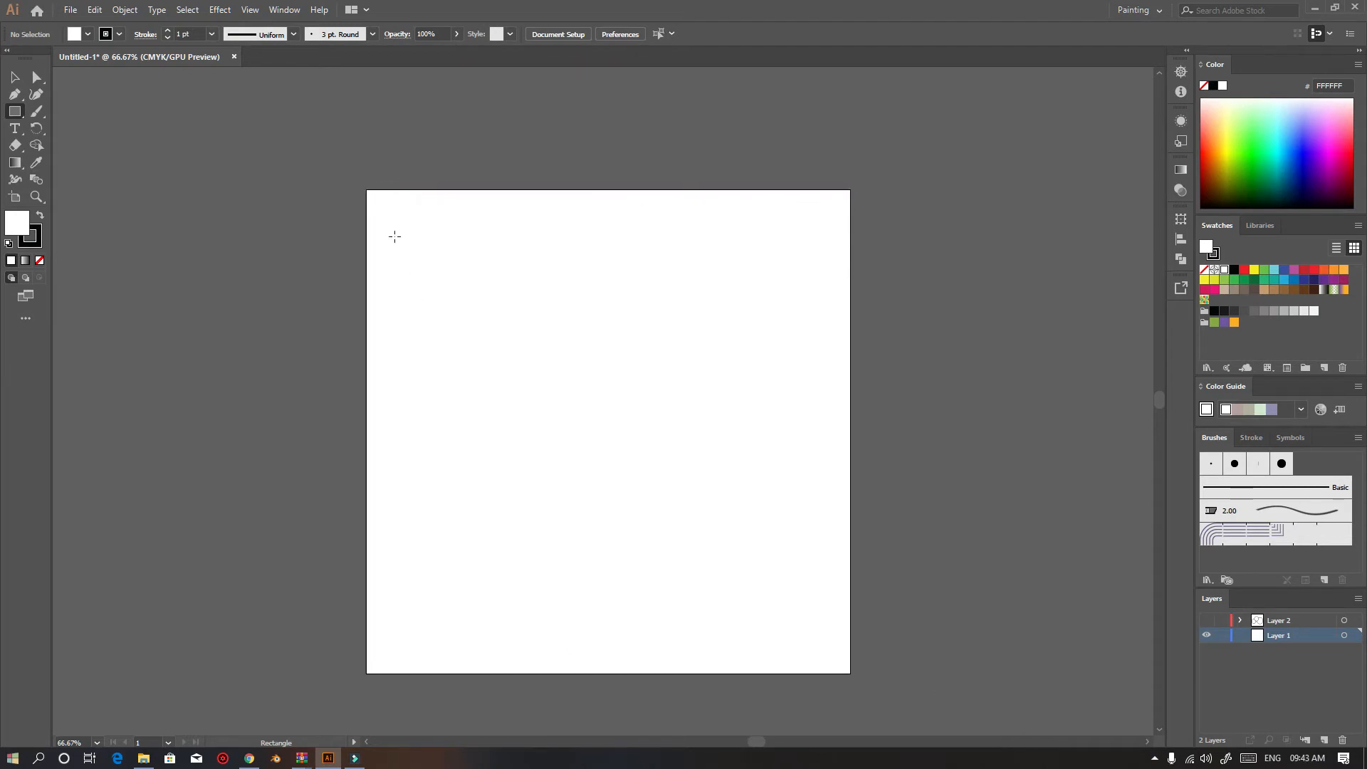
Draw a narrow rectangle at the artboard's upper-left corner and delete it
left_click_drag(366, 189, 394, 344)
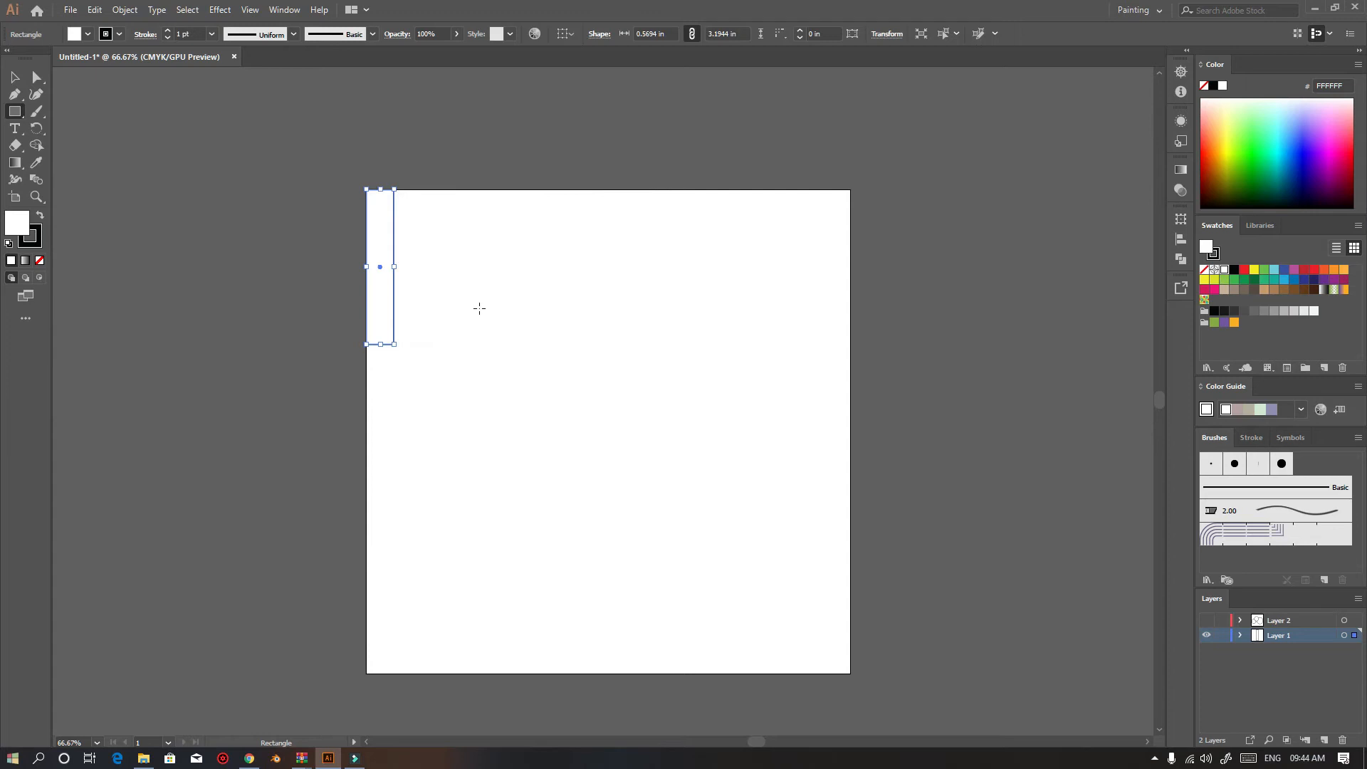
key("Delete")
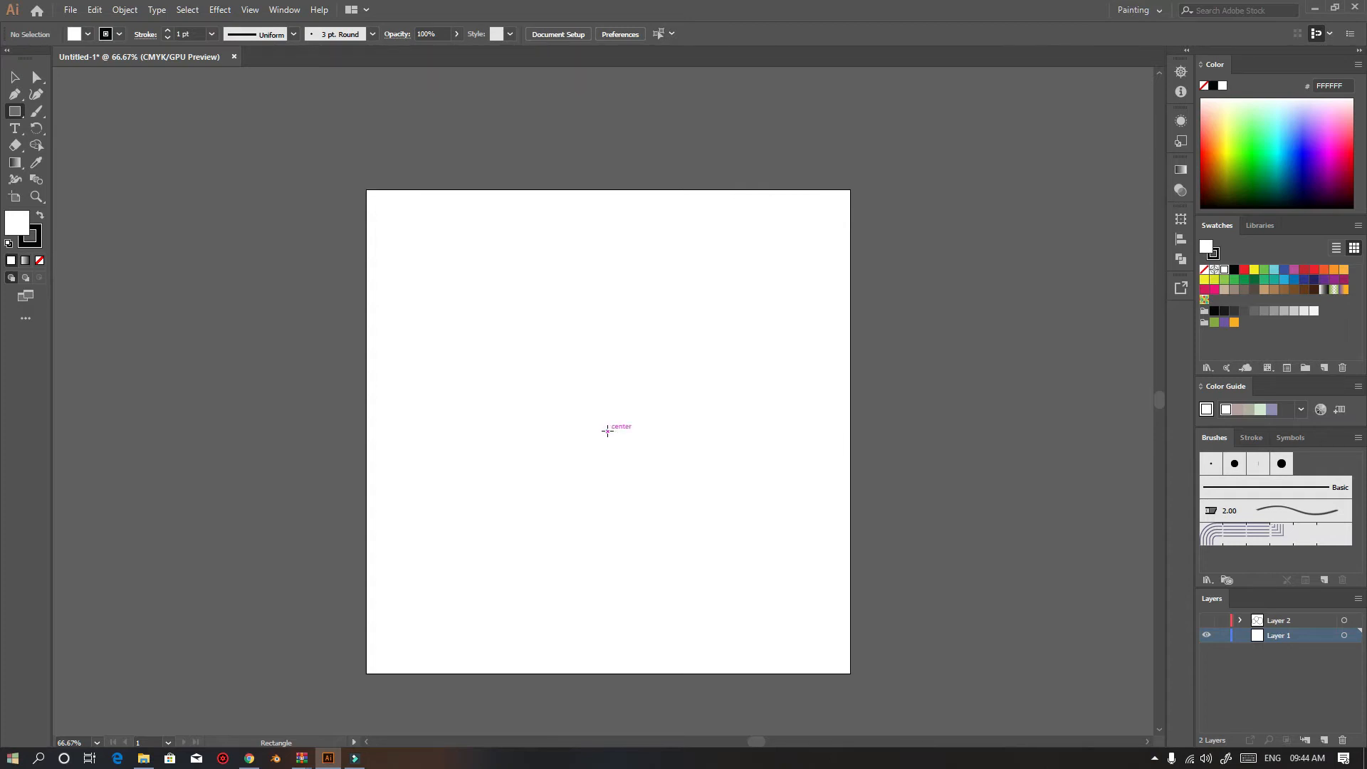
Draw a square about 8.81 in wide centred on the artboard and switch to the Selection tool
left_click_drag(608, 431, 709, 523)
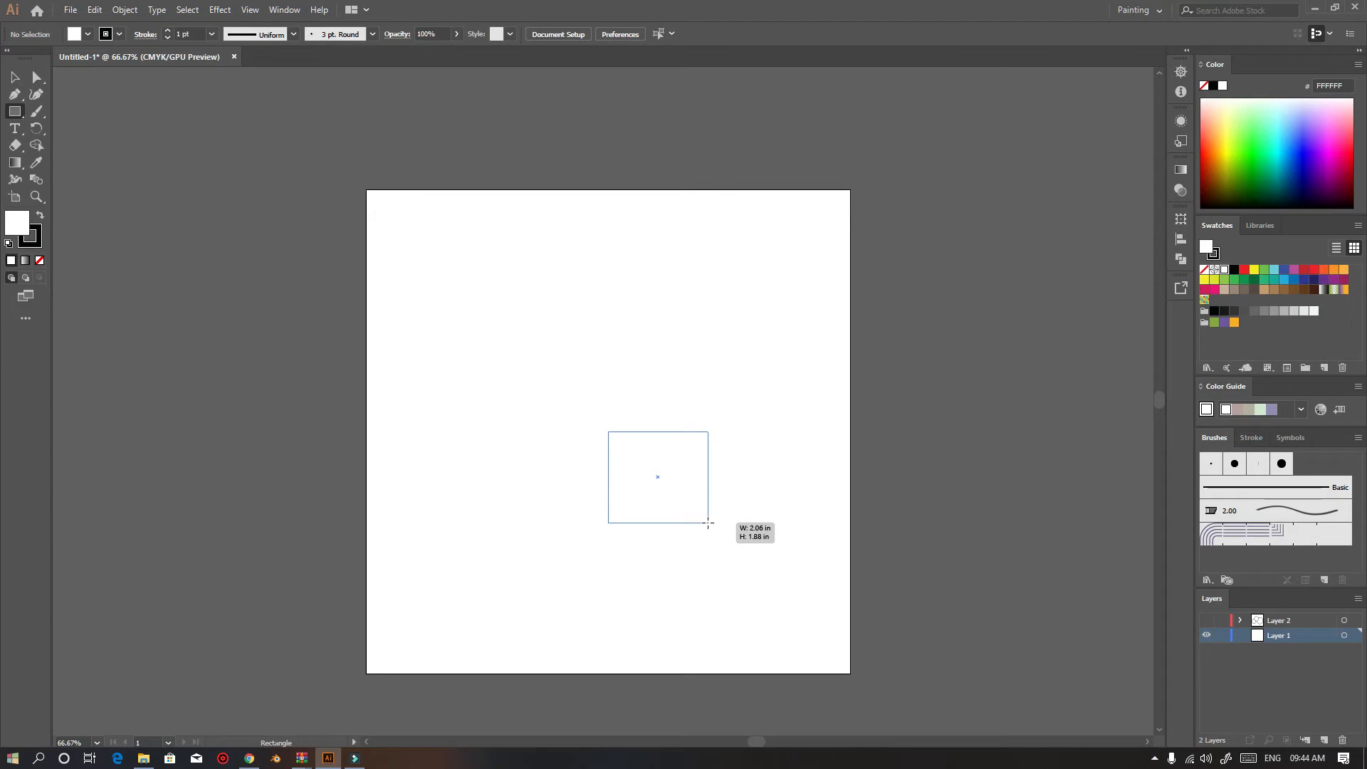
left_click_drag(709, 523, 821, 588)
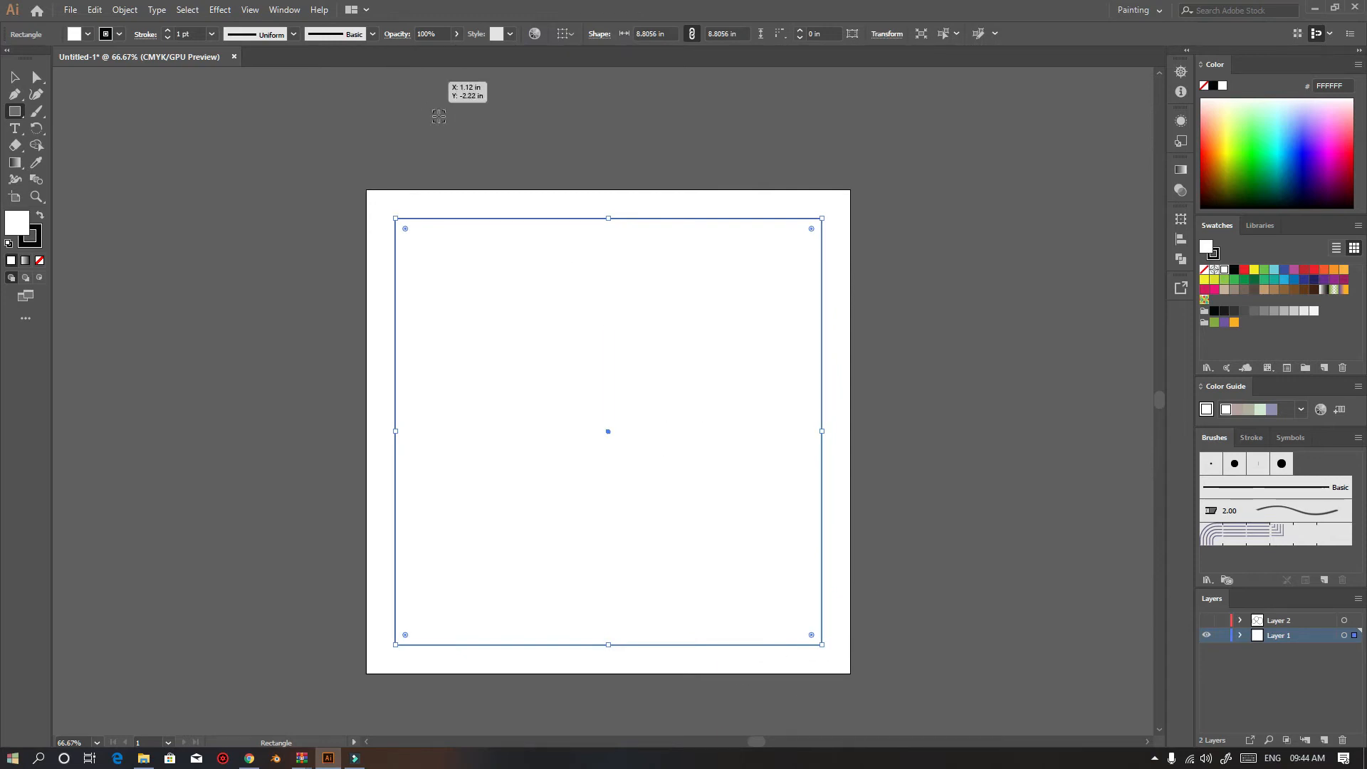
left_click(14, 81)
key("x")
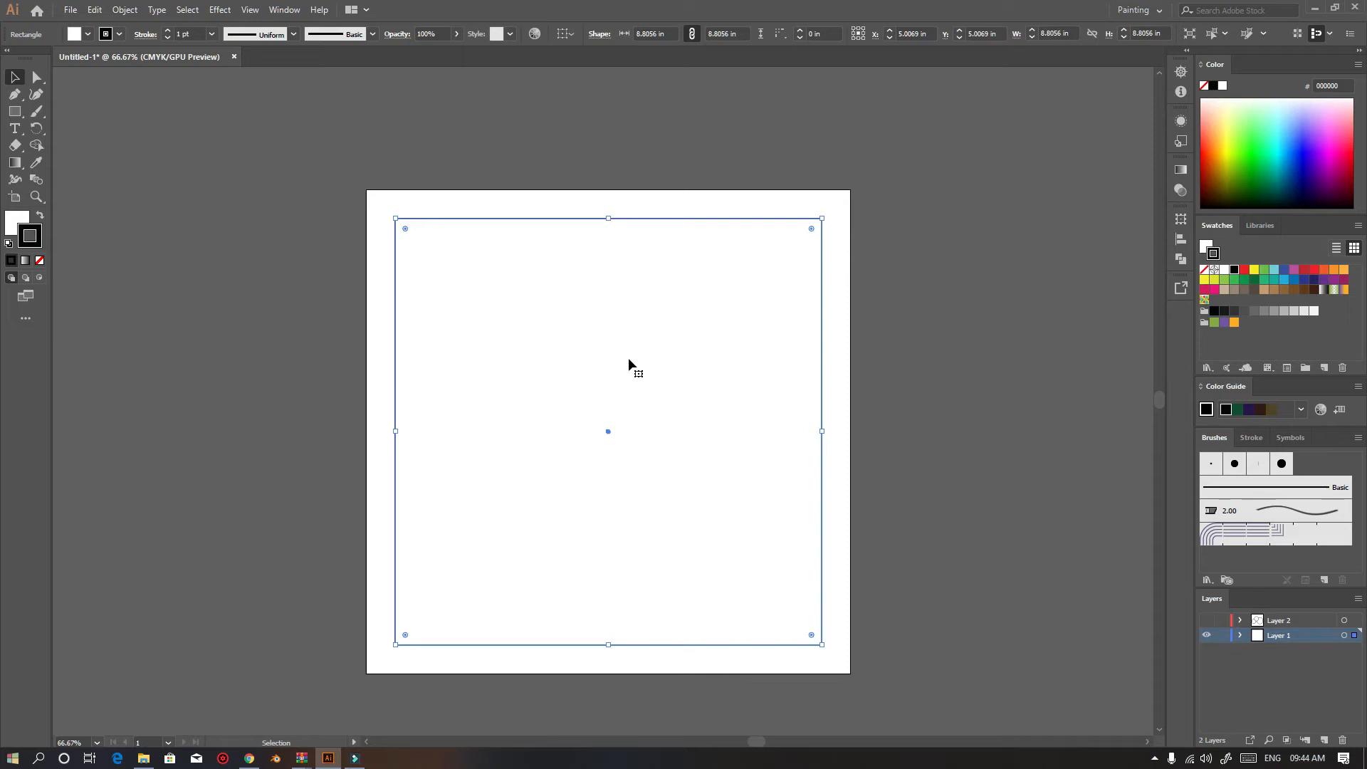
left_click(378, 429)
Draw three straight lines across the artboard with the Line Segment tool, dismissing its options dialog
left_click_drag(16, 112, 93, 180)
left_click(559, 372)
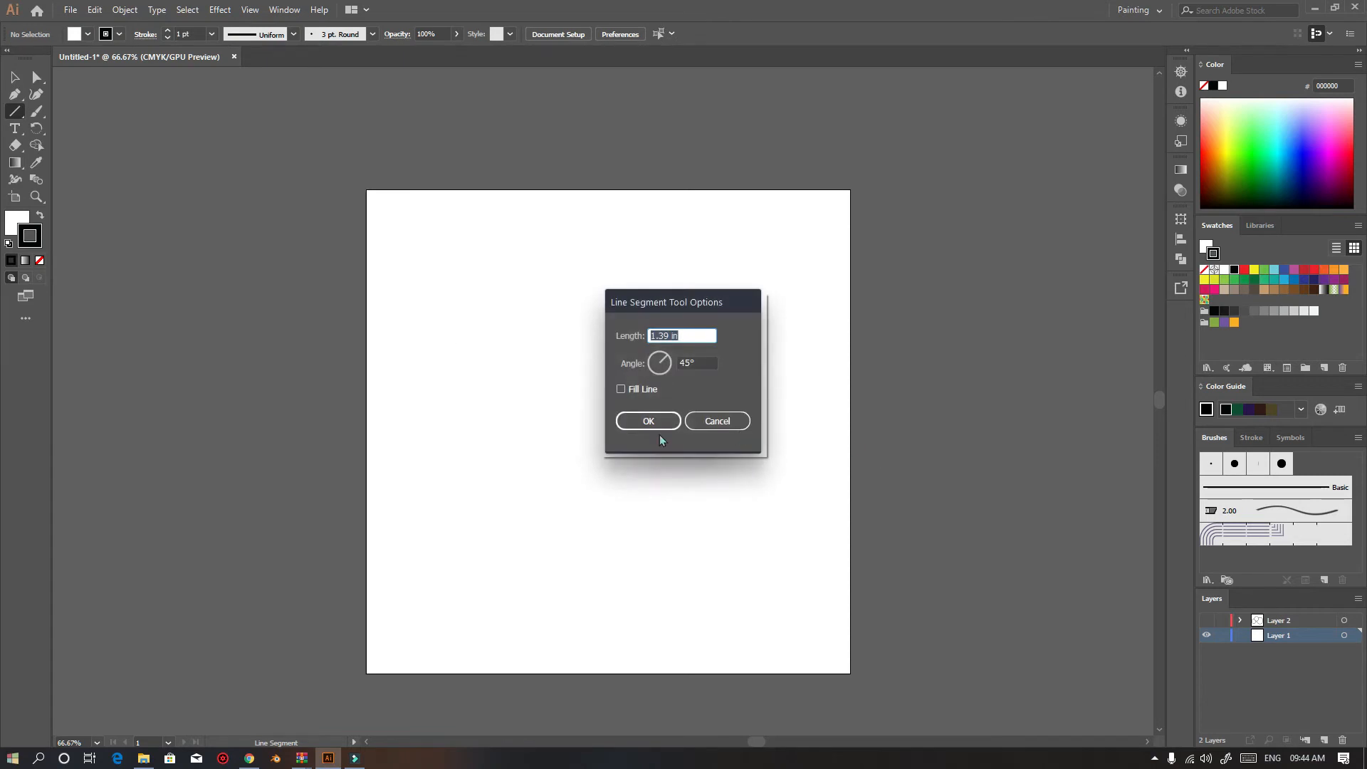
left_click(711, 421)
left_click_drag(442, 296, 609, 277)
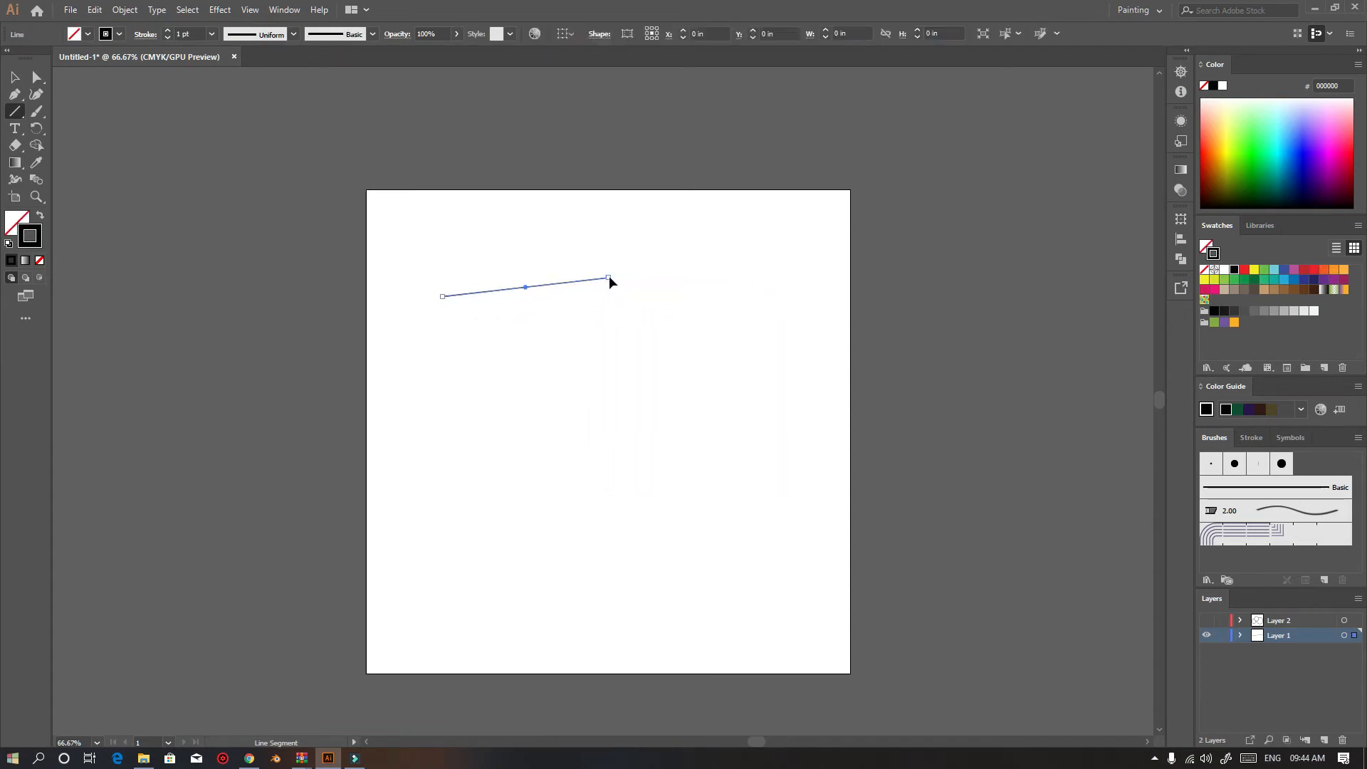
left_click_drag(623, 323, 759, 595)
left_click_drag(438, 459, 590, 673)
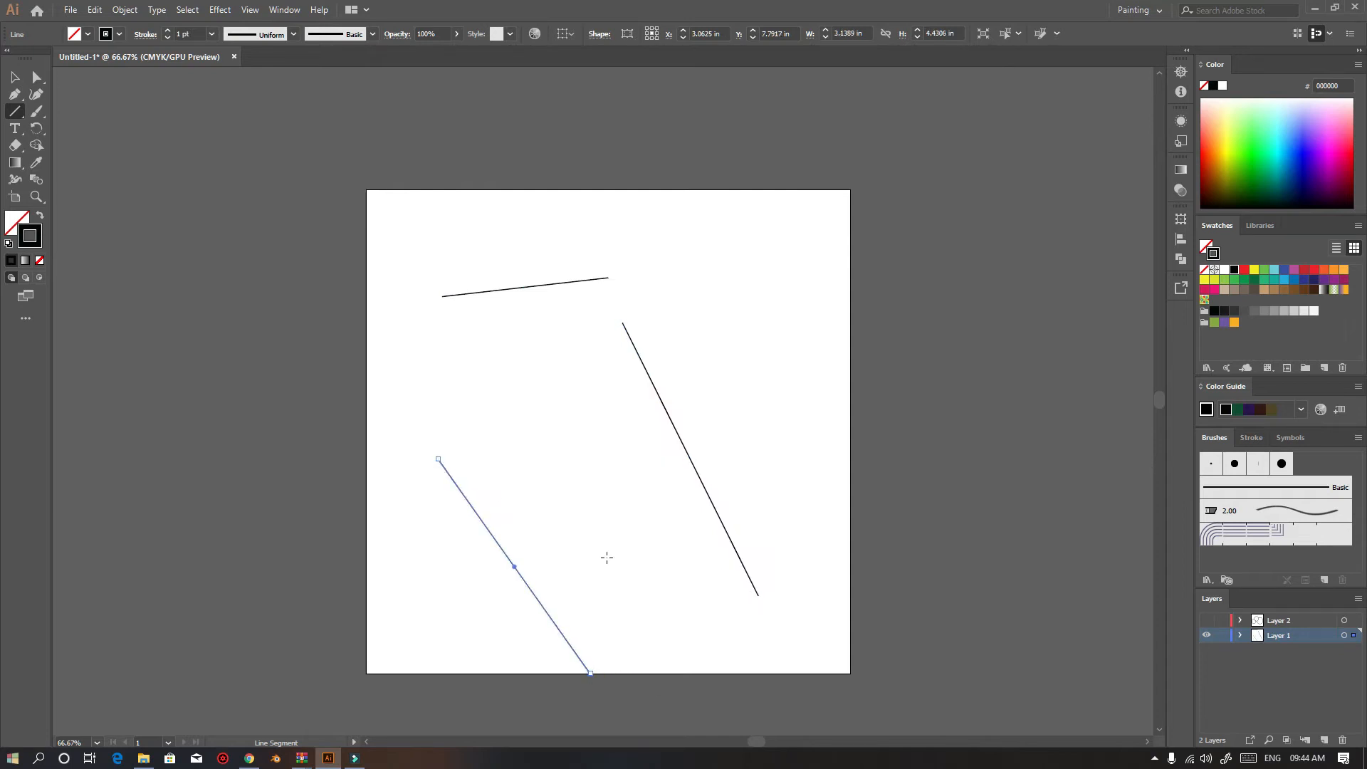
Select all the lines and delete them
key("v")
key("ctrl+a")
key("Delete")
Draw two five-point stars with the Star tool near the artboard's upper left
left_click_drag(14, 112, 64, 163)
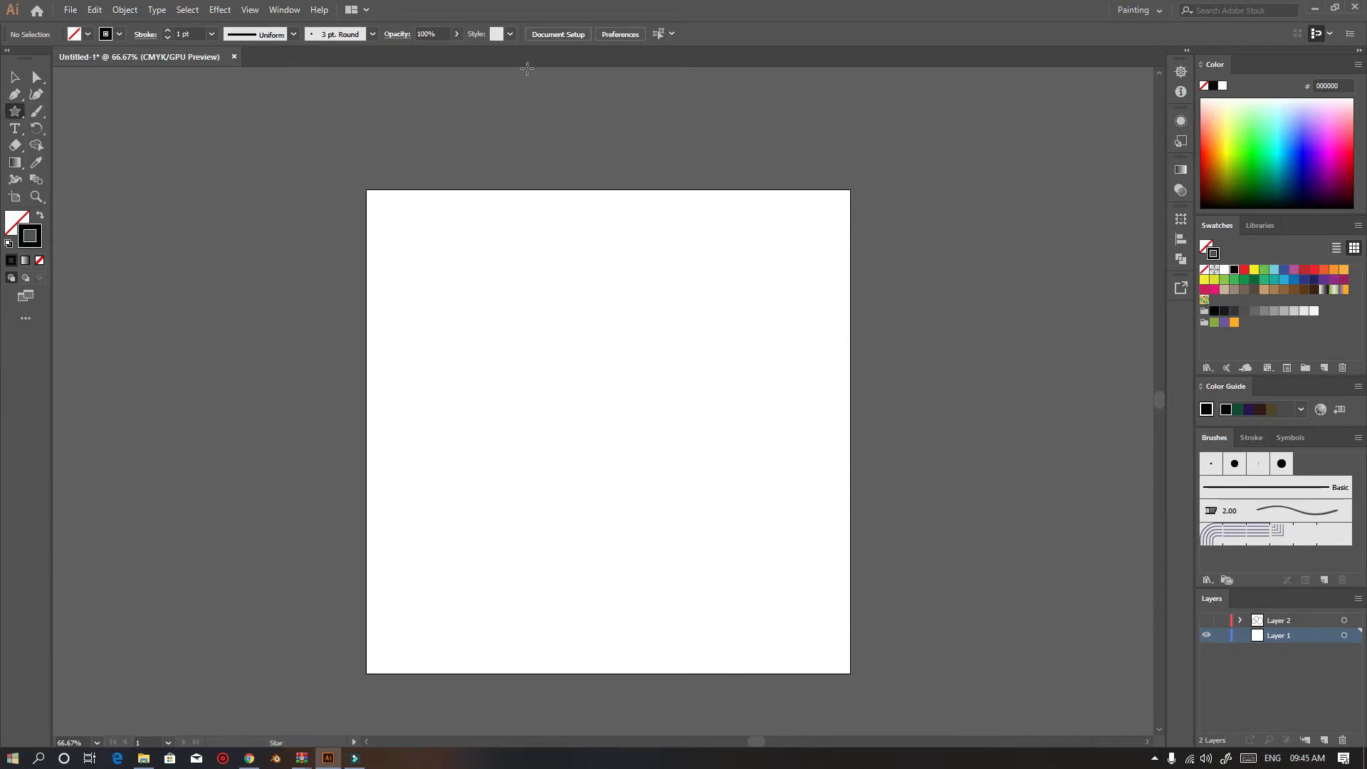
left_click_drag(491, 288, 572, 373)
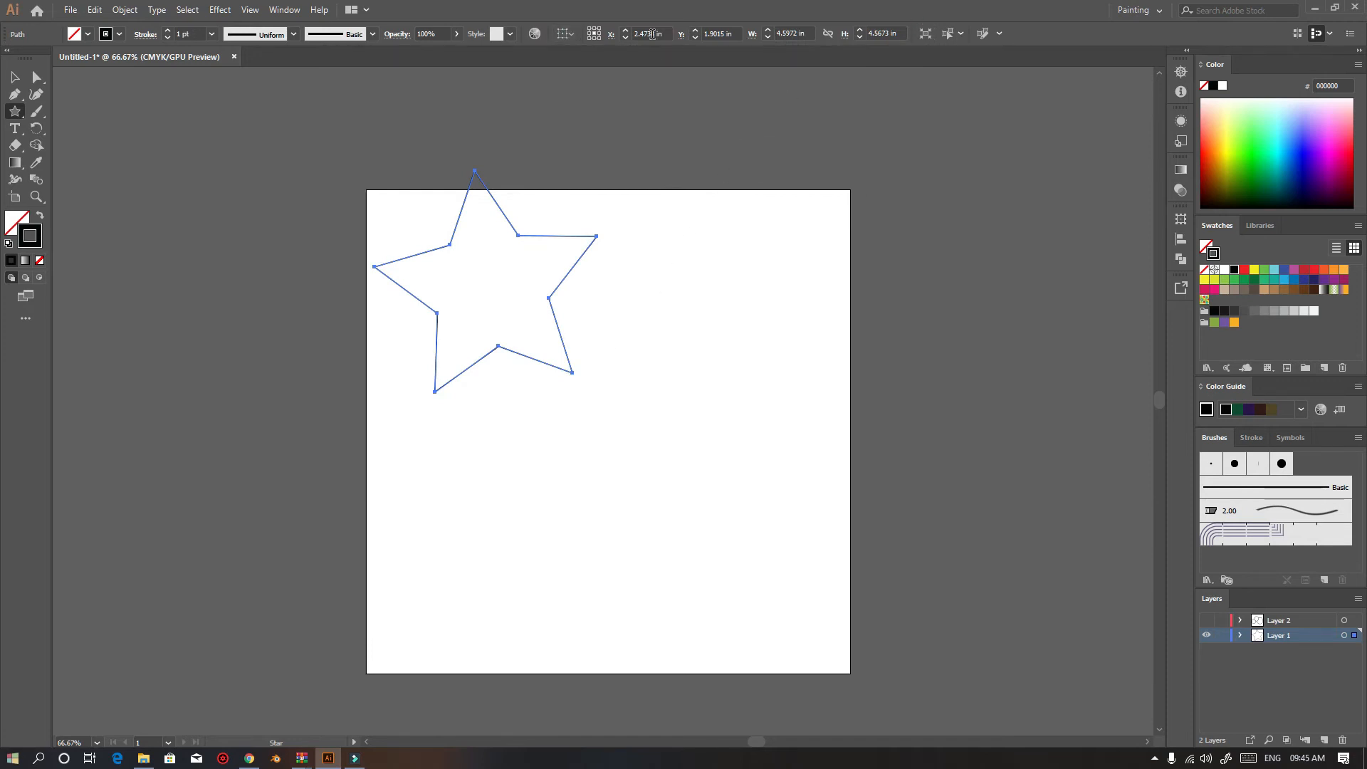
left_click_drag(612, 285, 683, 406)
Marquee-select the stars with the Selection tool and delete them
left_click(15, 76)
left_click_drag(798, 528, 374, 142)
key("Delete")
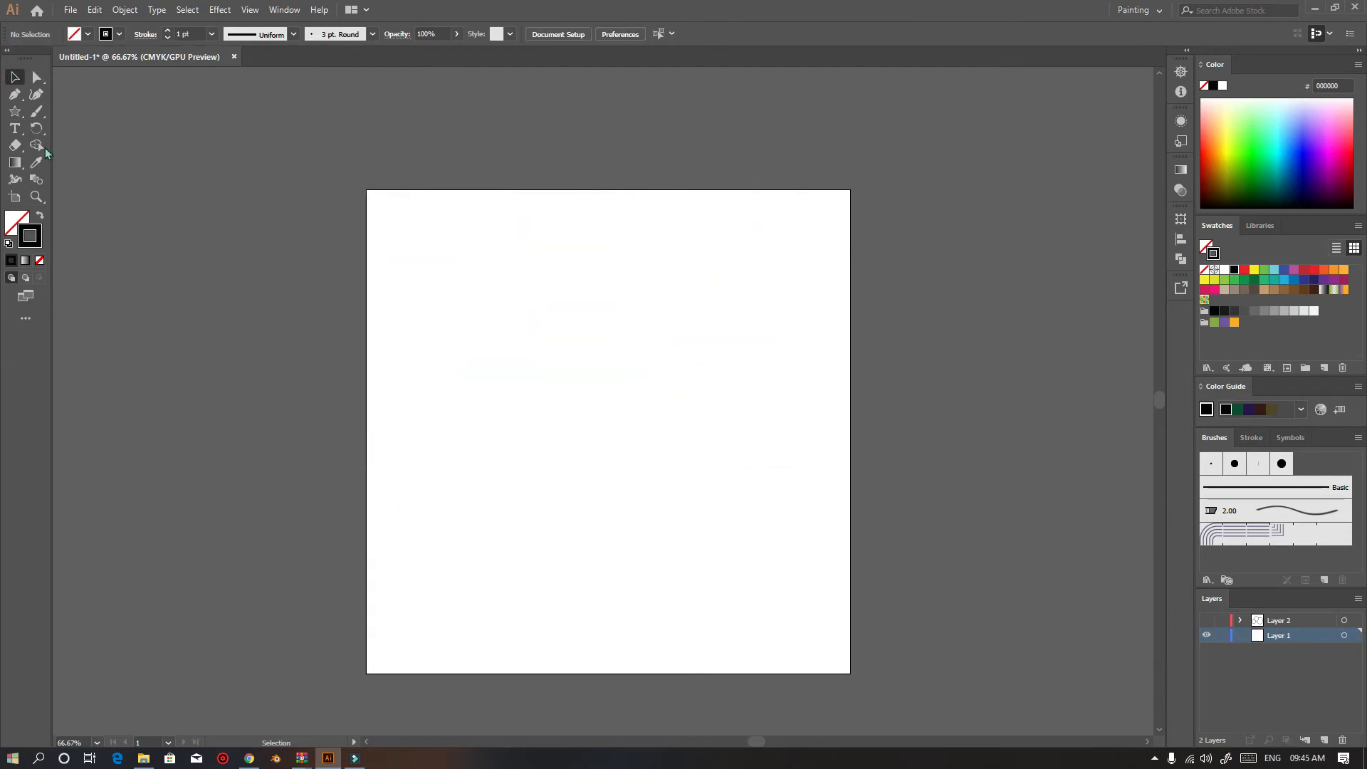
Create a three-point star near the top of the artboard through the Star dialog and drag another one lower left
left_click(15, 146)
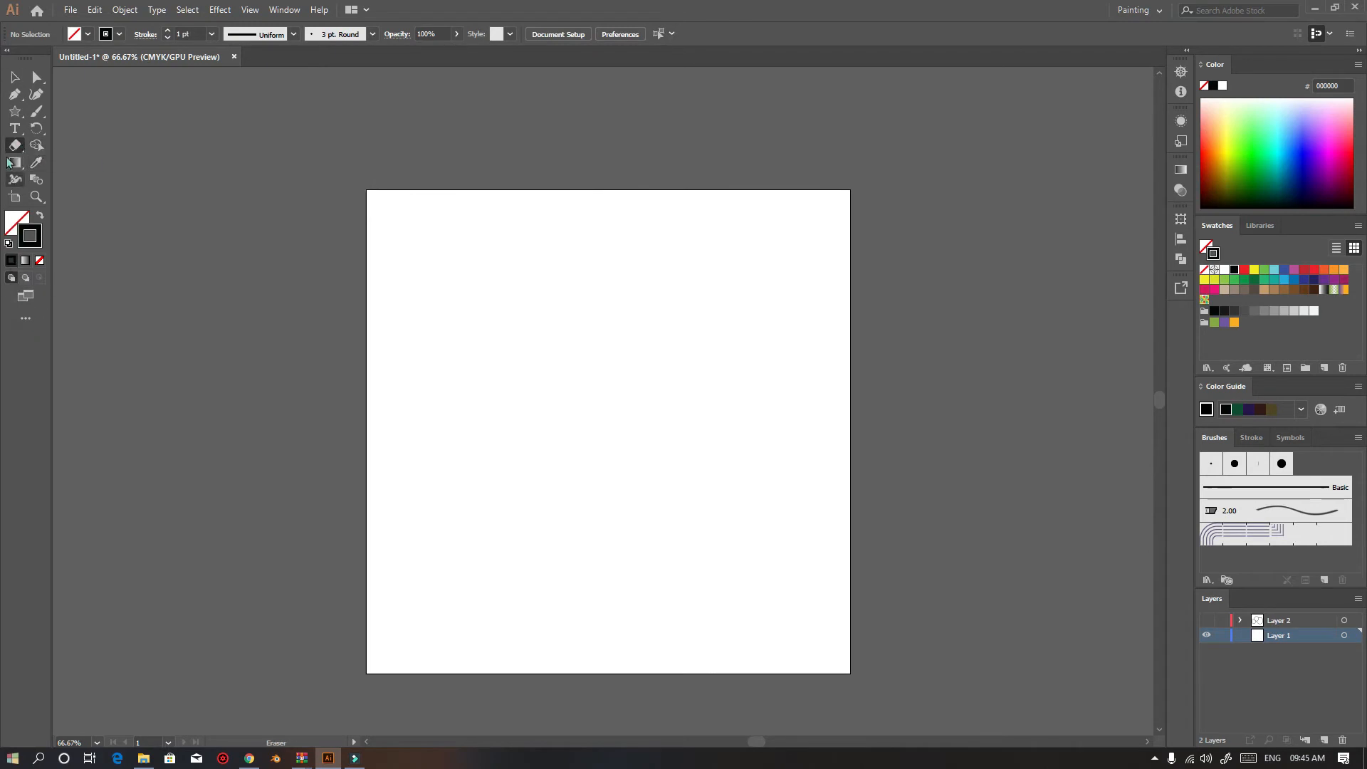
left_click(15, 111)
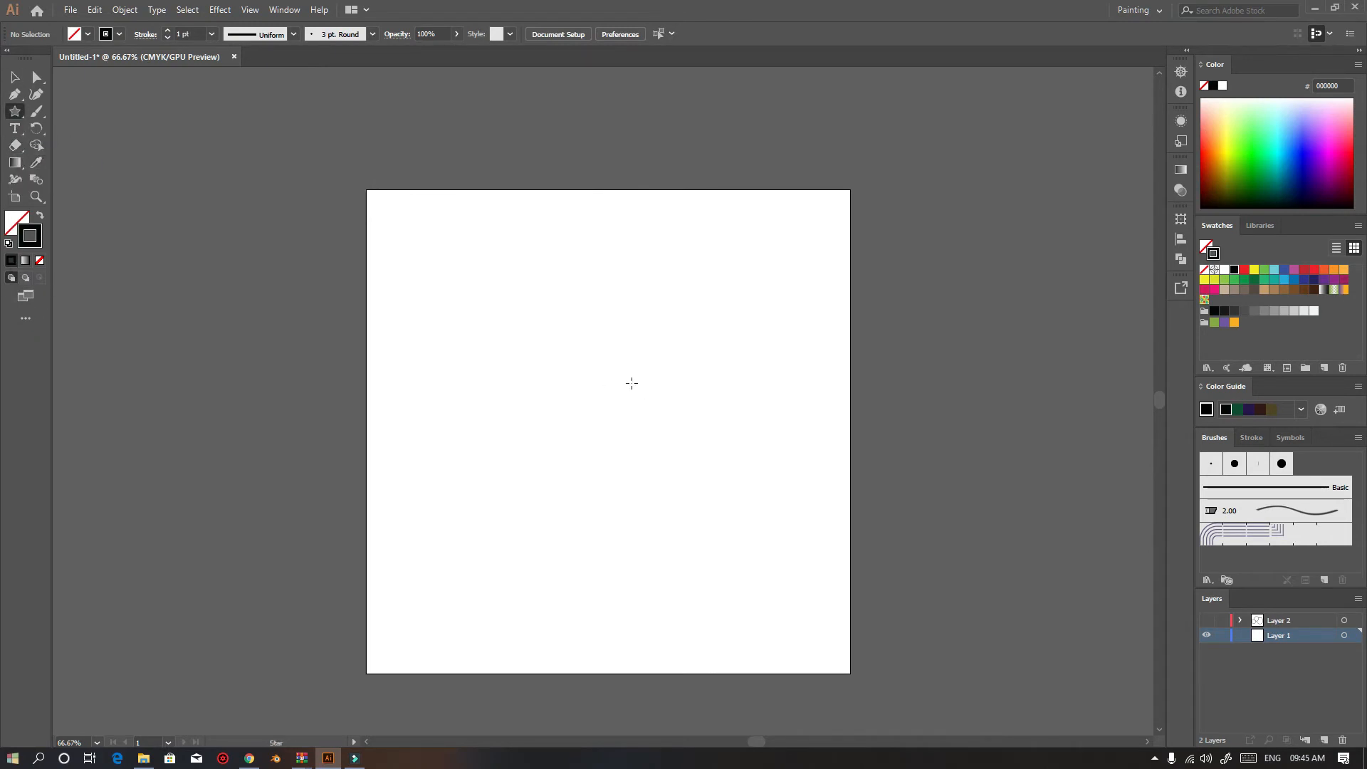
left_click(521, 307)
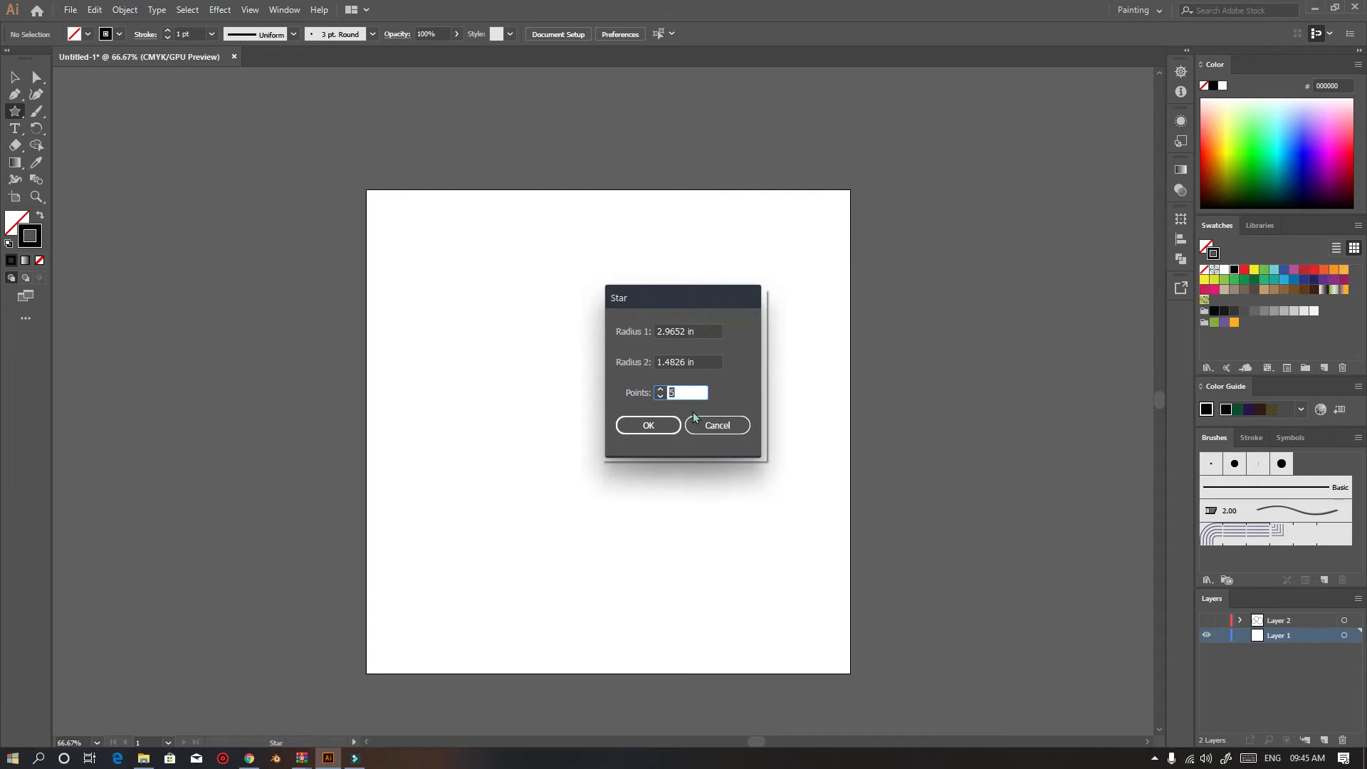
left_click(717, 425)
left_click(656, 323)
key("Return")
mouse_move(466, 488)
left_mouse_down()
mouse_move(626, 665)
mouse_move(567, 542)
mouse_move(547, 453)
left_mouse_up()
Create an 8-point star through the Star dialog at the right edge and drag another one below
left_click(784, 479)
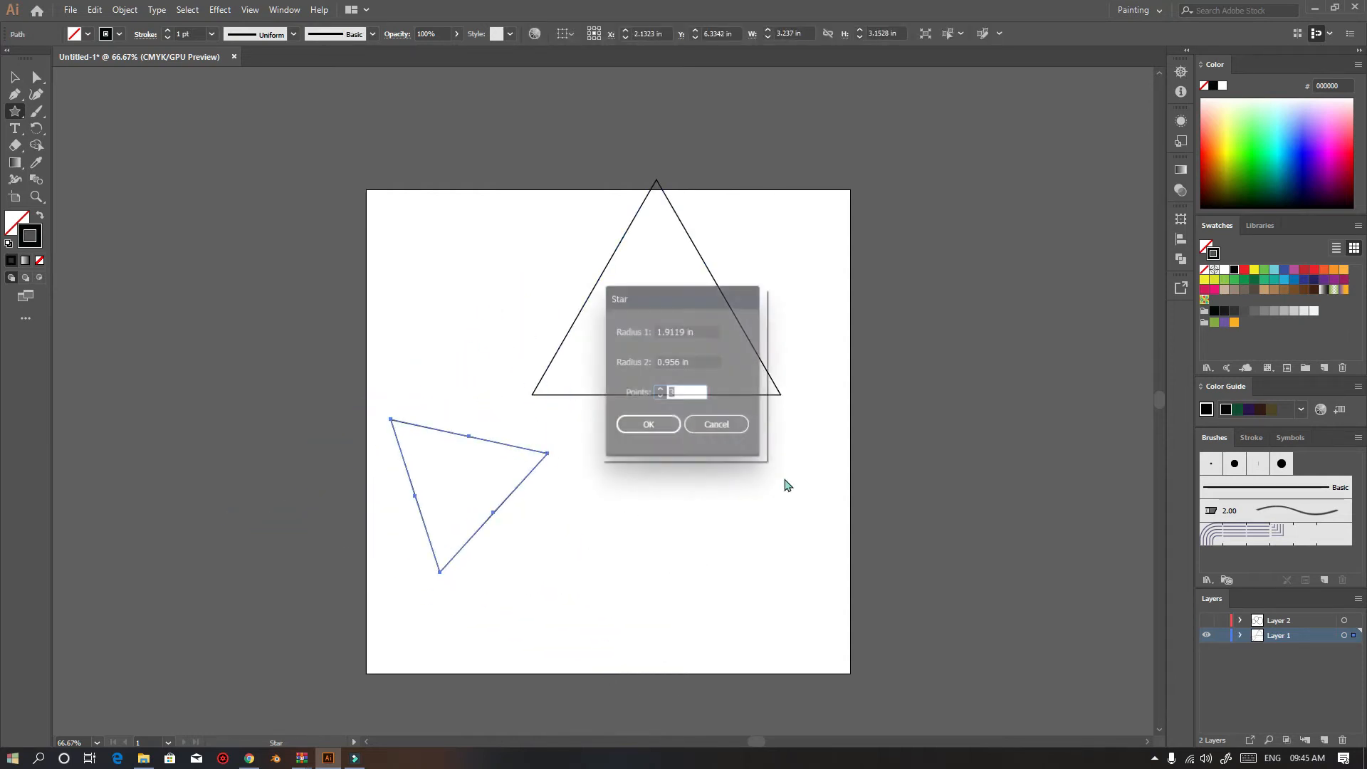
type("8")
left_click(648, 425)
left_click_drag(603, 560, 685, 626)
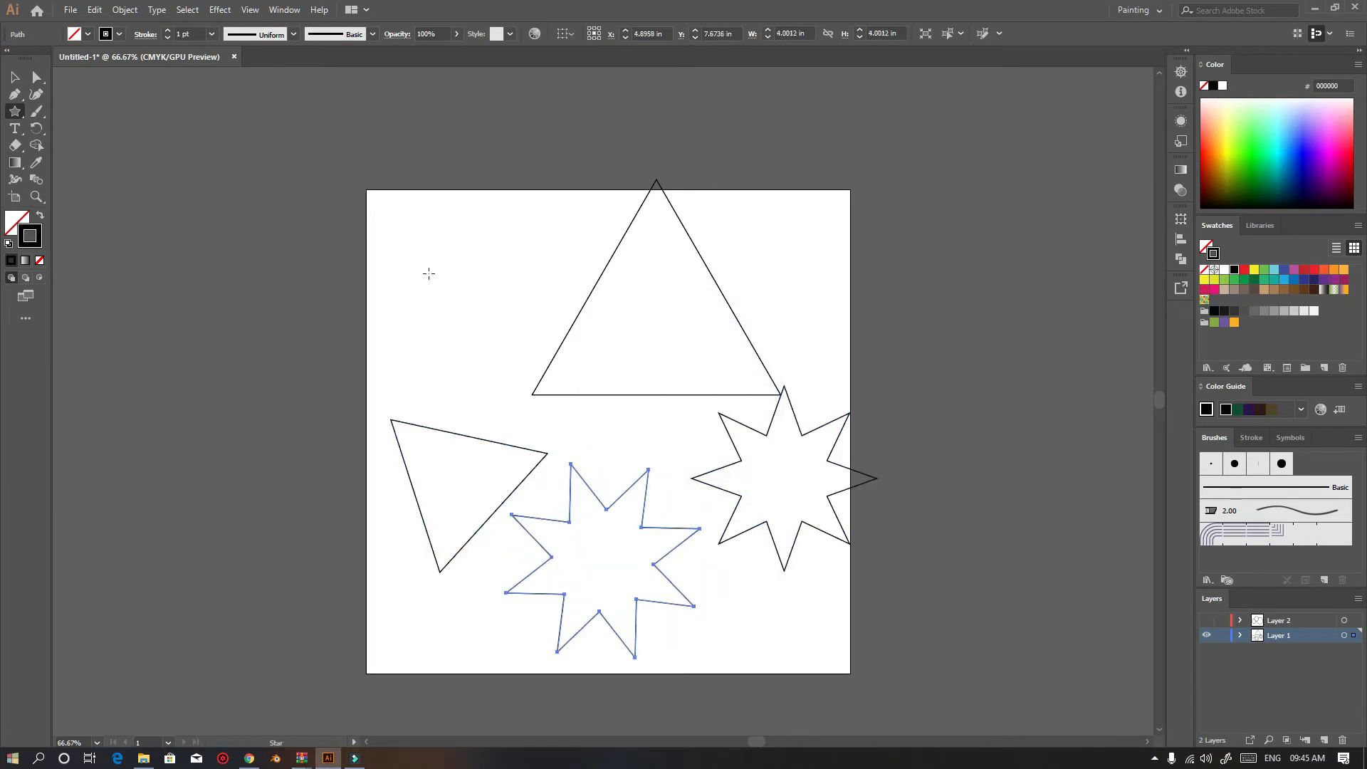
Drag two more 8-point stars at the upper left, then select and delete all artwork
left_click_drag(409, 224, 527, 203)
left_click_drag(534, 267, 589, 349)
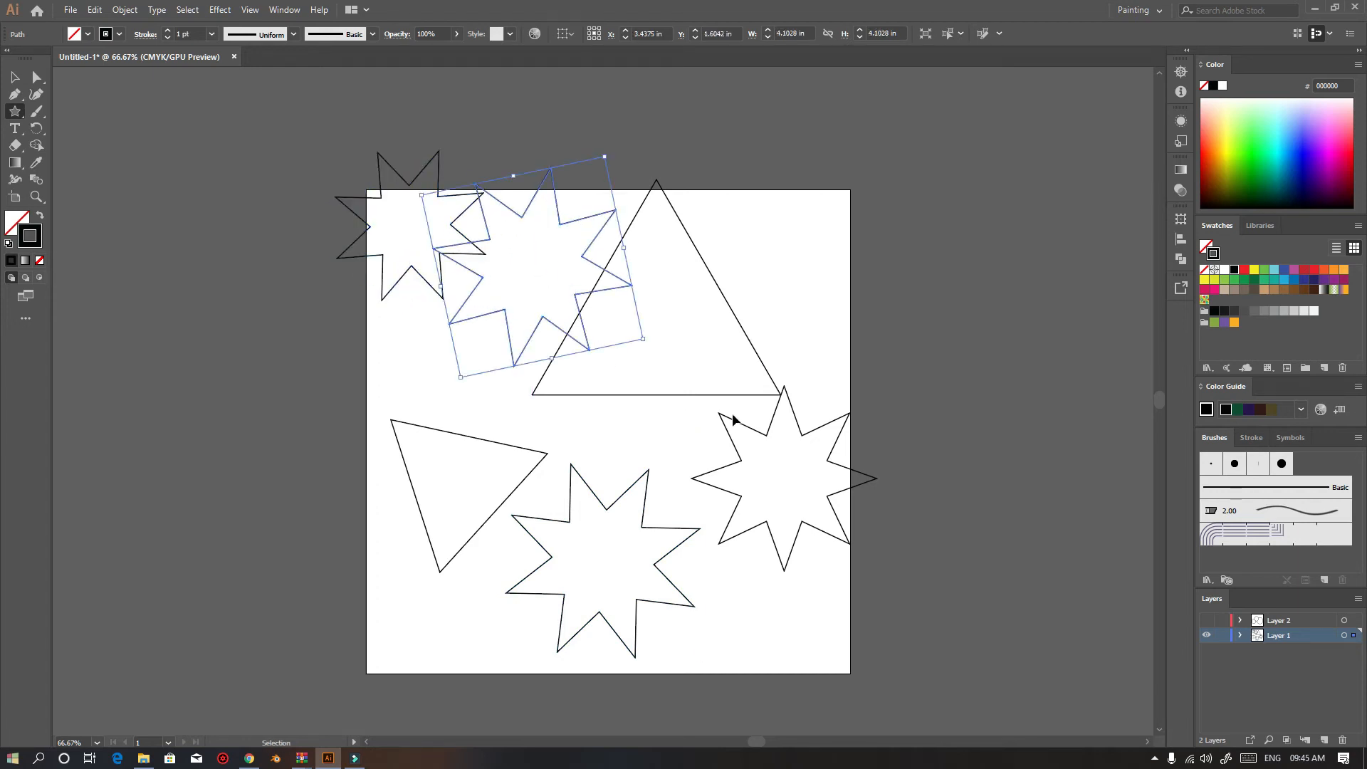
key("ctrl+a")
key("Delete")
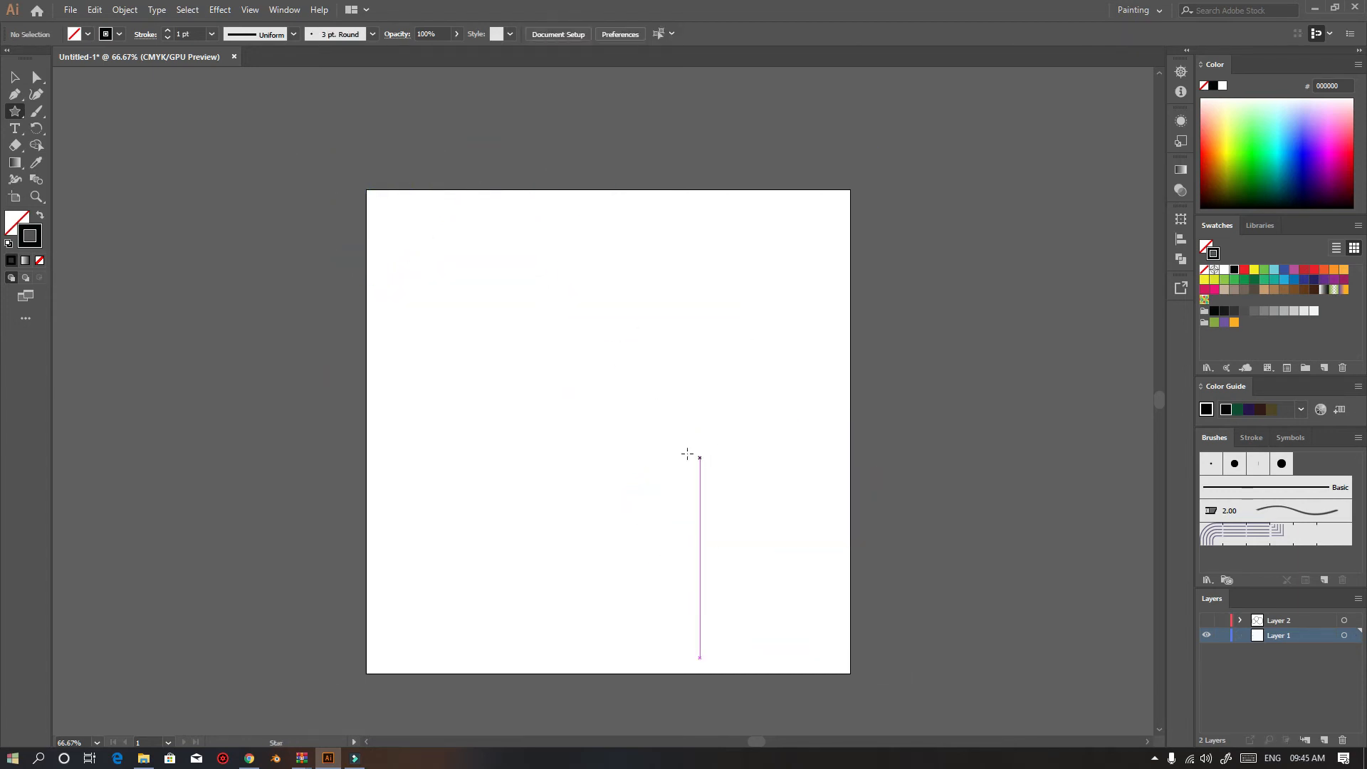
Paint three freehand strokes with the Paintbrush tool across the artboard, then select and delete them
left_click(41, 110)
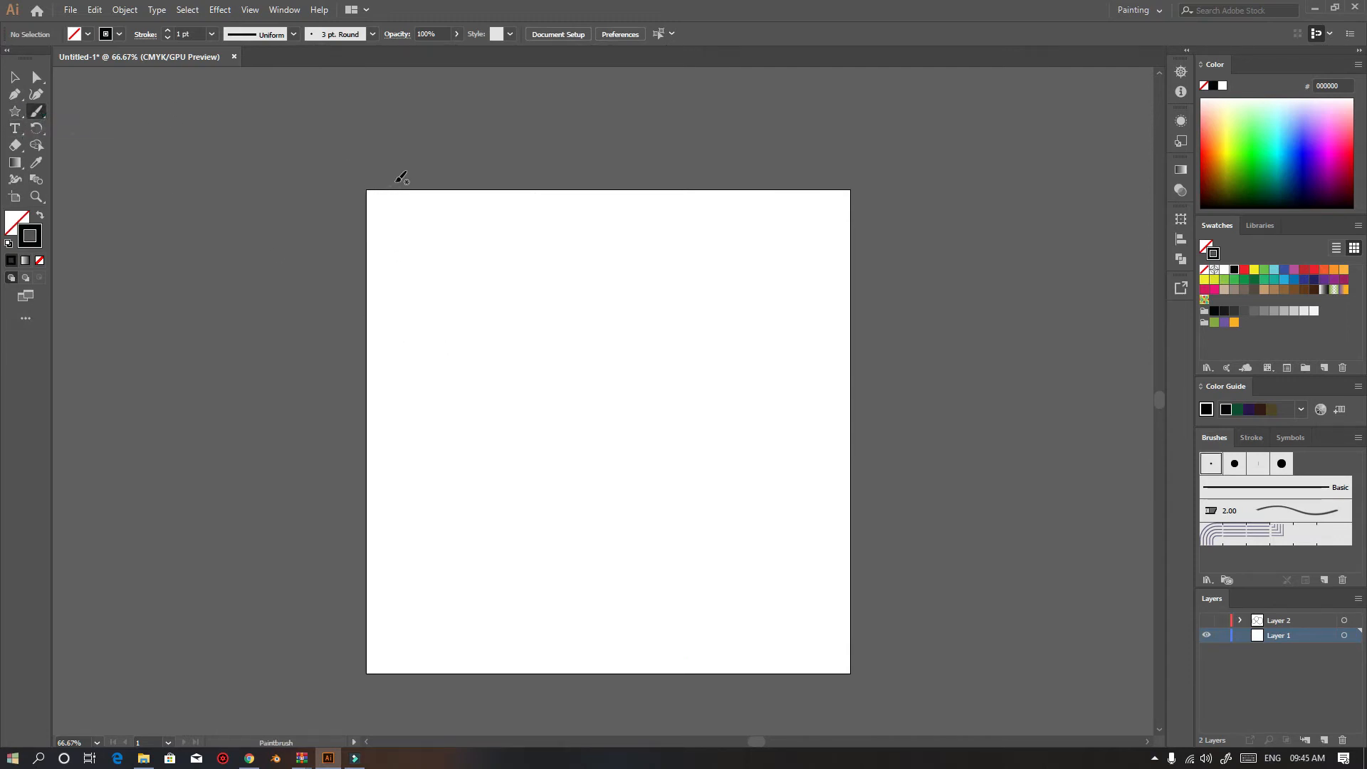
mouse_move(571, 396)
left_mouse_down()
mouse_move(631, 280)
mouse_move(582, 270)
mouse_move(560, 302)
mouse_move(503, 311)
mouse_move(473, 370)
mouse_move(524, 479)
mouse_move(620, 443)
mouse_move(602, 381)
left_mouse_up()
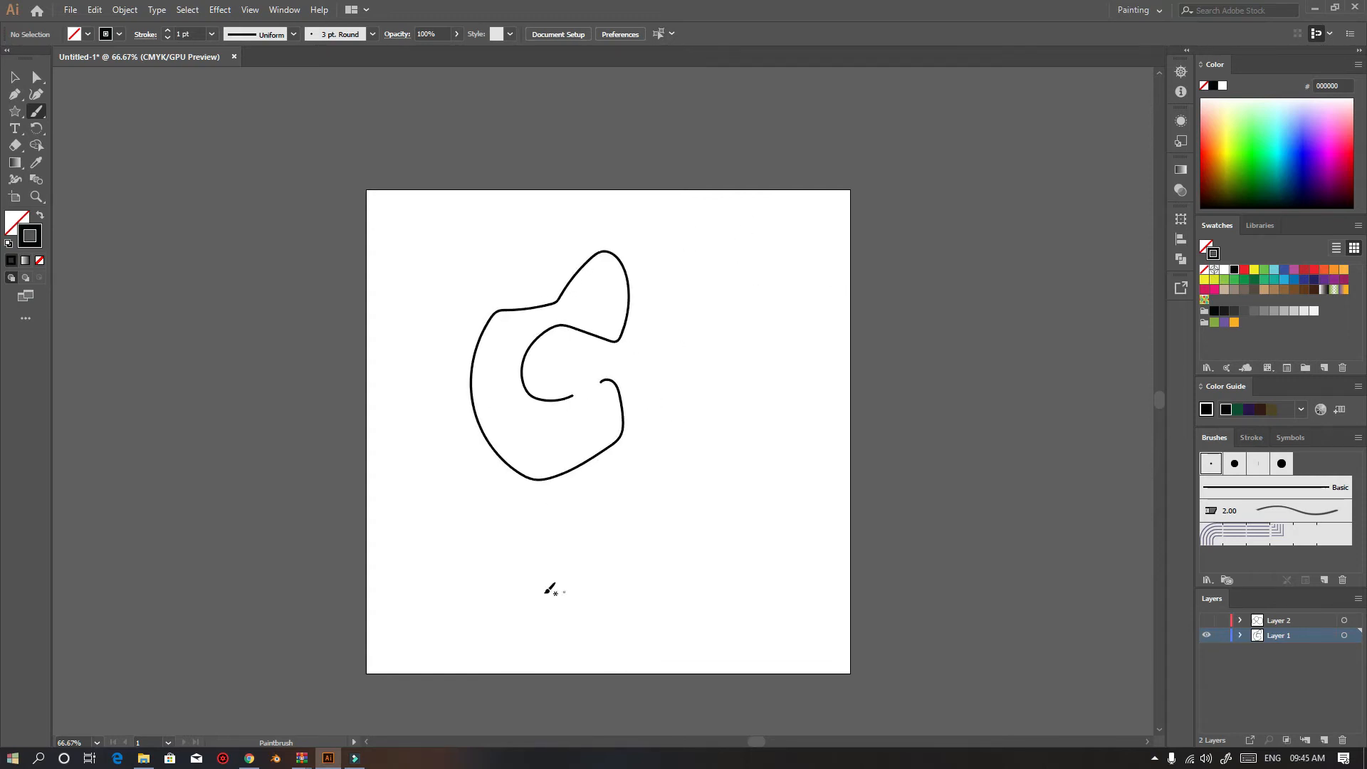
mouse_move(604, 639)
left_mouse_down()
mouse_move(687, 687)
mouse_move(580, 578)
mouse_move(648, 545)
mouse_move(577, 686)
left_mouse_up()
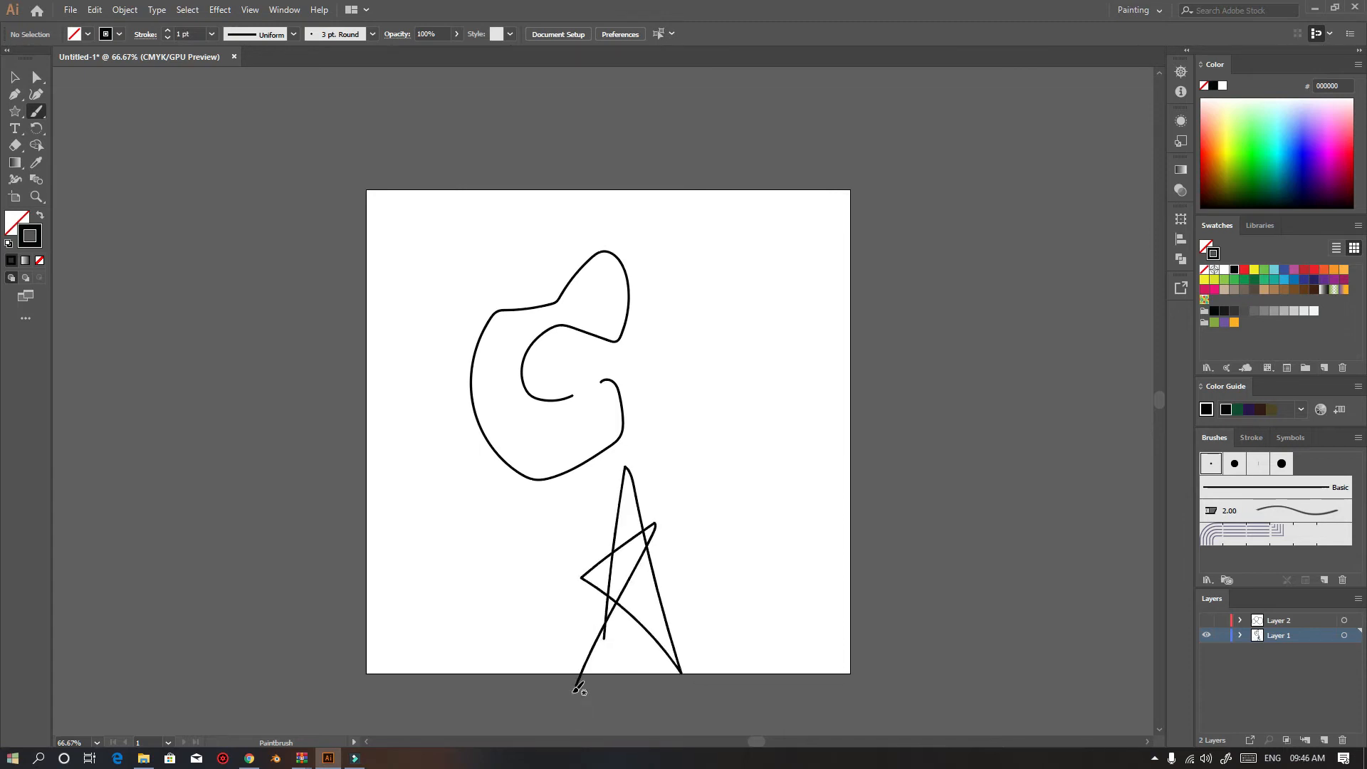
mouse_move(728, 239)
left_mouse_down()
mouse_move(802, 361)
mouse_move(716, 271)
mouse_move(943, 565)
left_mouse_up()
key("ctrl")
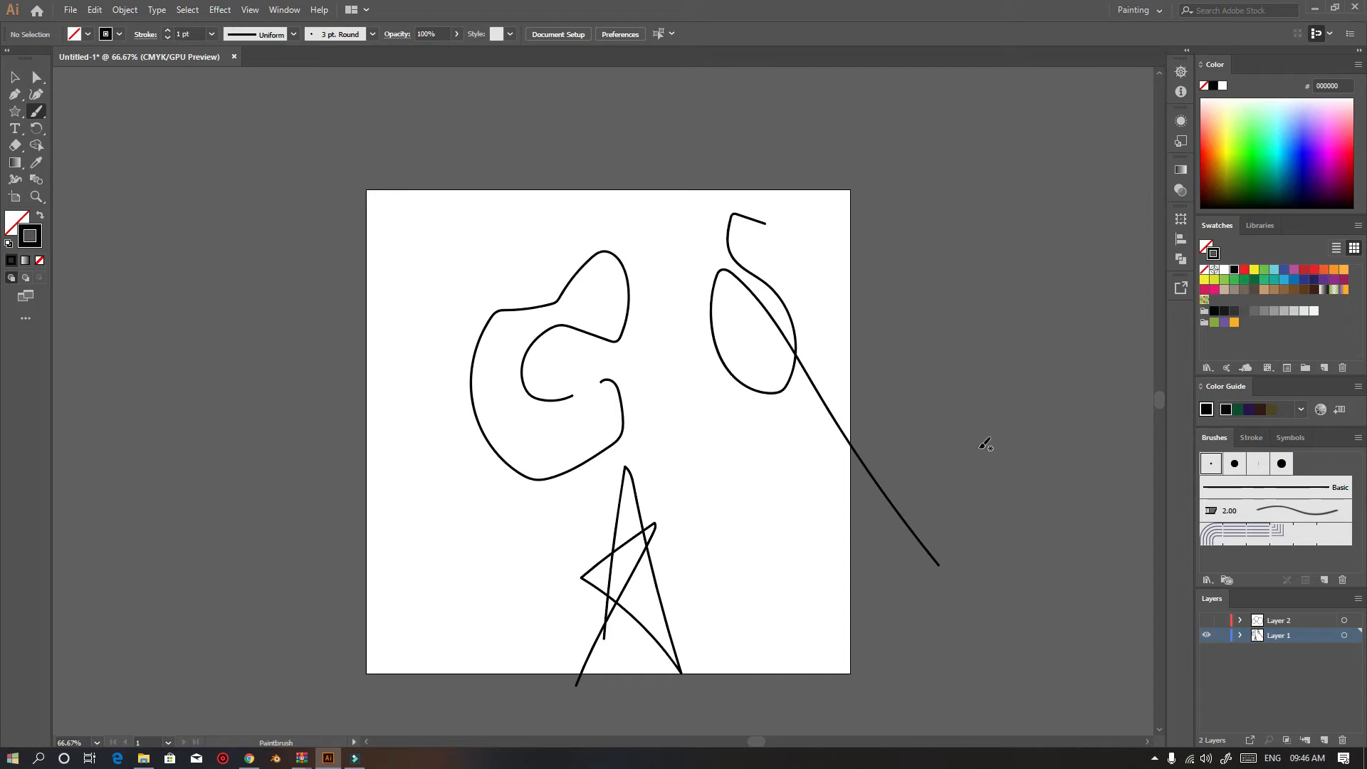
key("ctrl+a")
key("Delete")
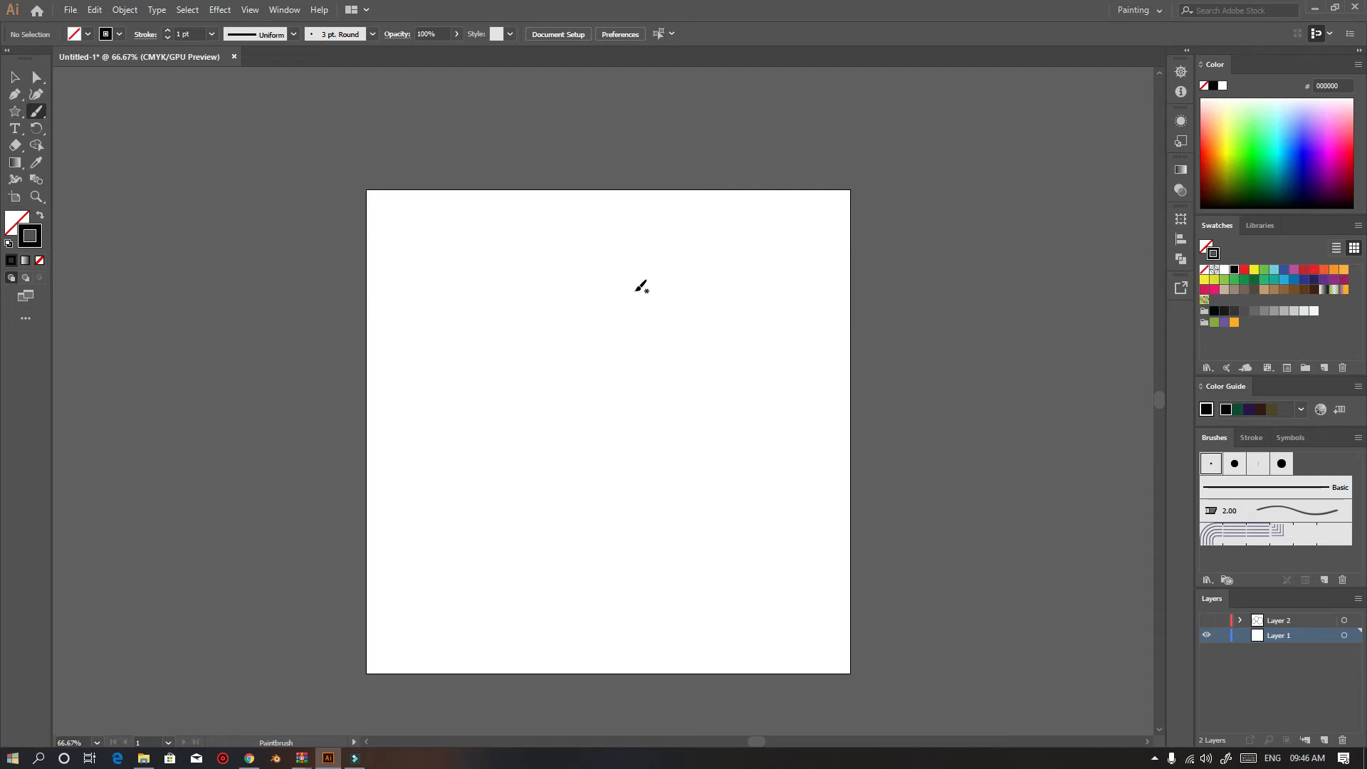
Paint a hooked zigzag stroke with the Paintbrush tool in the artboard's centre
left_click_drag(616, 318, 619, 328)
mouse_move(681, 273)
left_mouse_down()
mouse_move(614, 285)
mouse_move(661, 378)
mouse_move(673, 477)
mouse_move(758, 528)
left_mouse_up()
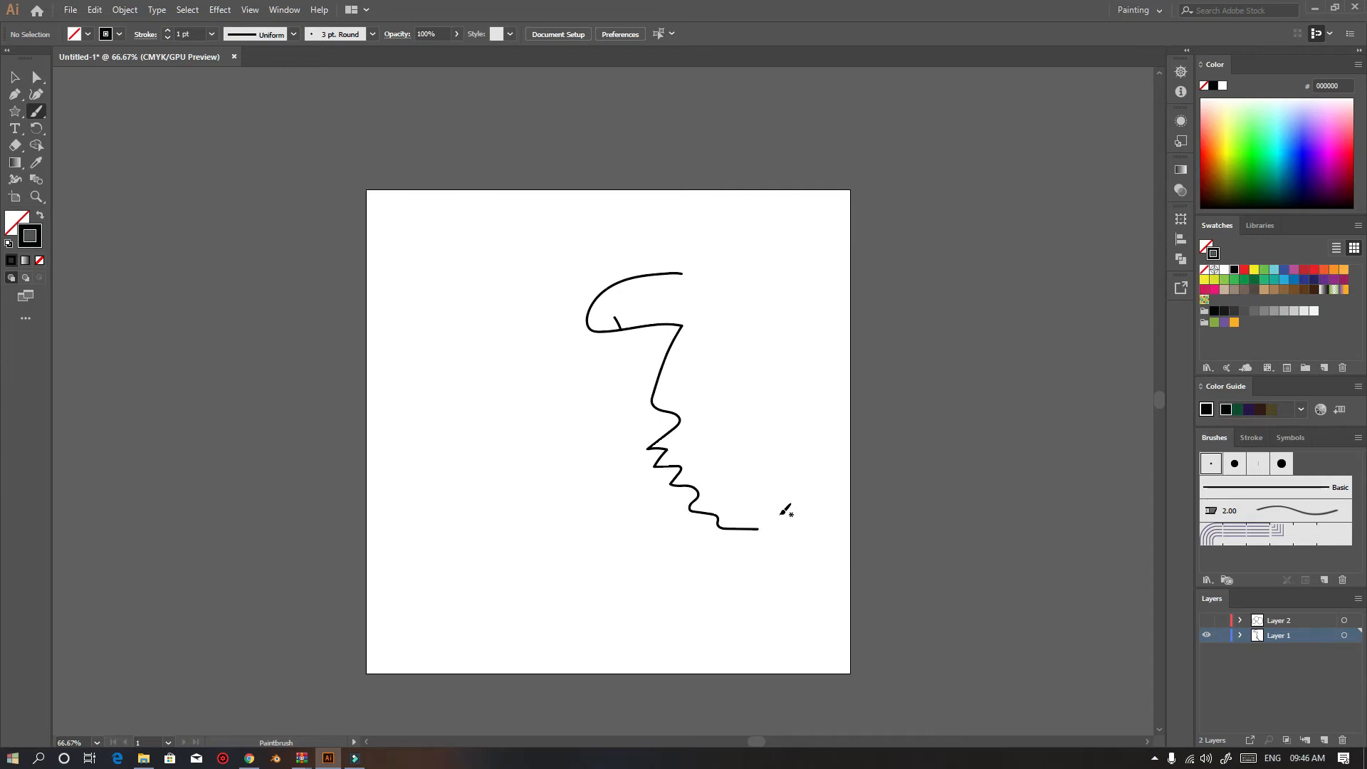
scroll(783, 513, "up", 1)
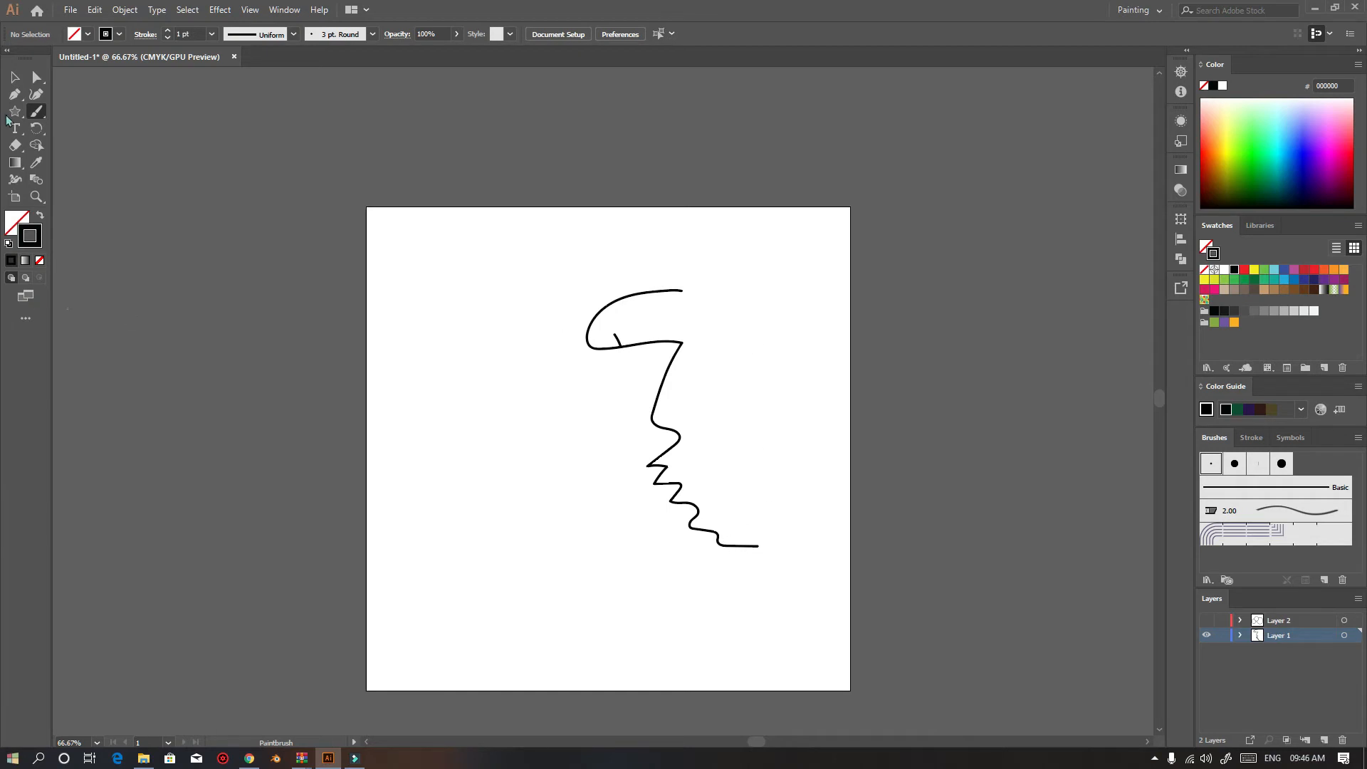
Paint two short diagonal strokes with the Blob Brush tool left of the zigzag
left_click_drag(37, 113, 85, 132)
left_click_drag(463, 352, 574, 454)
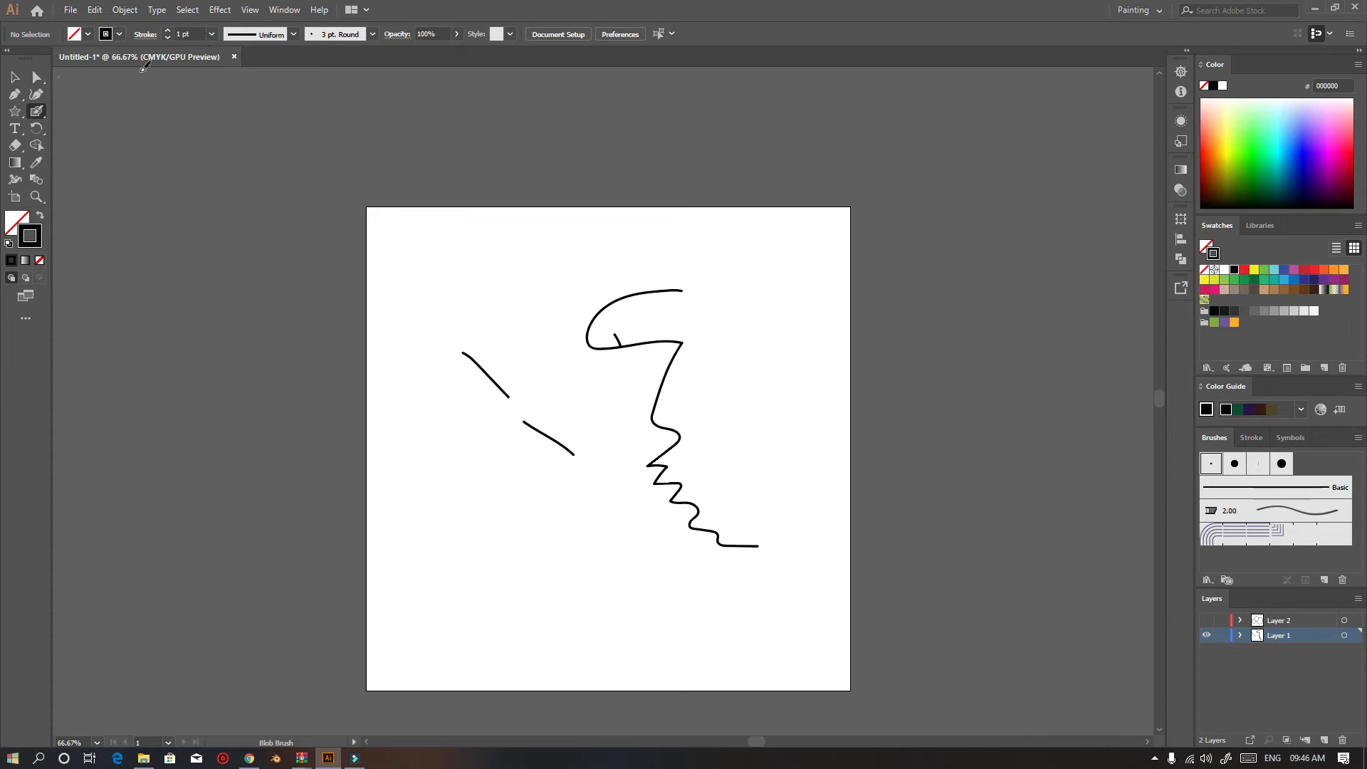
Switch to the Type tool and choose Open Sans as the font
left_click(41, 112)
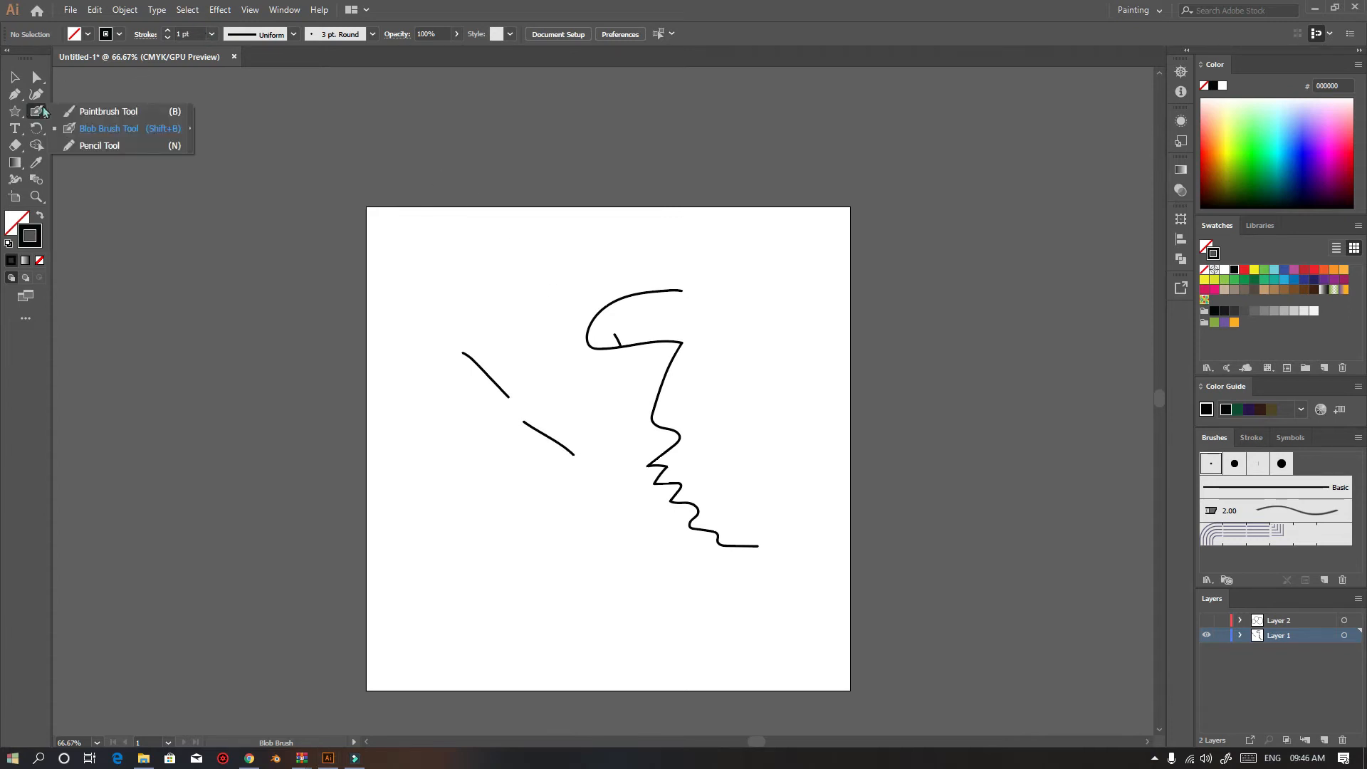
left_click(90, 123)
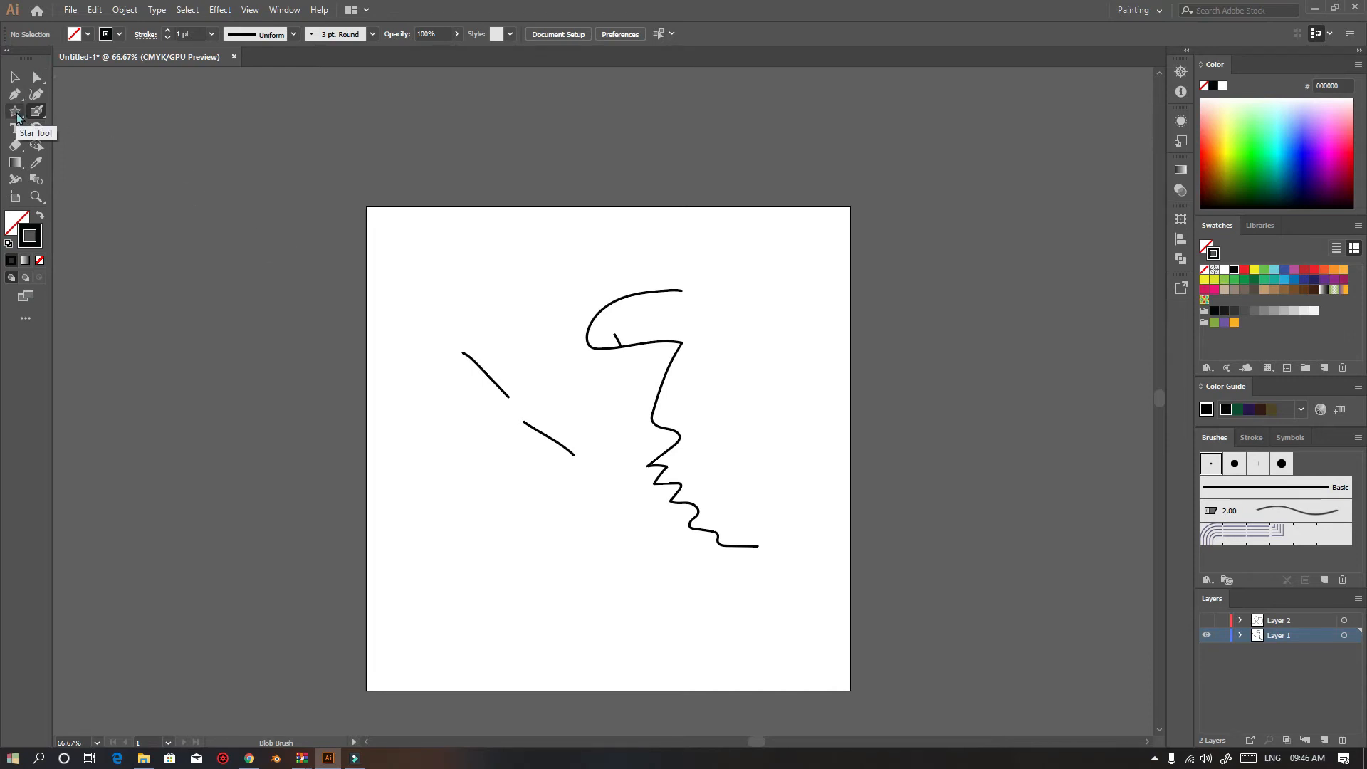
left_click(14, 129)
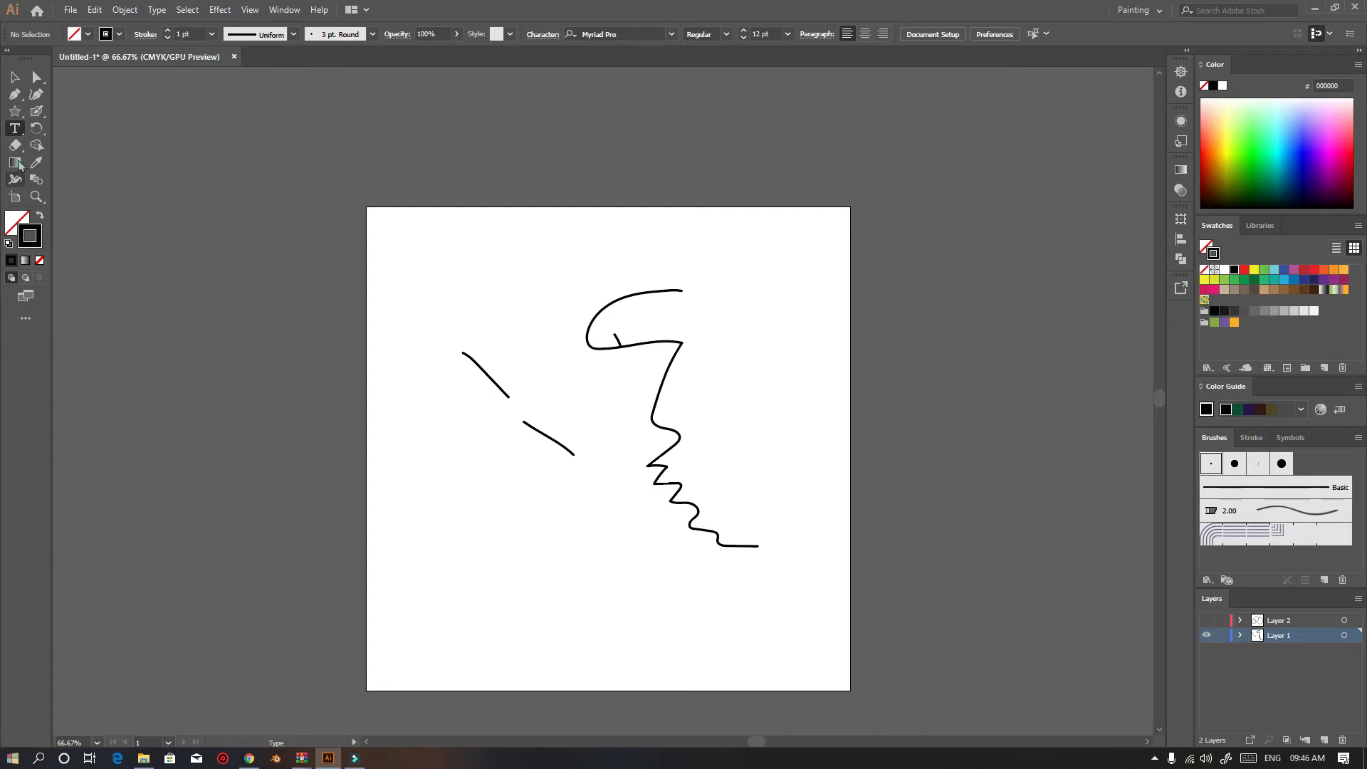
left_click(672, 35)
scroll(625, 268, "down", 3)
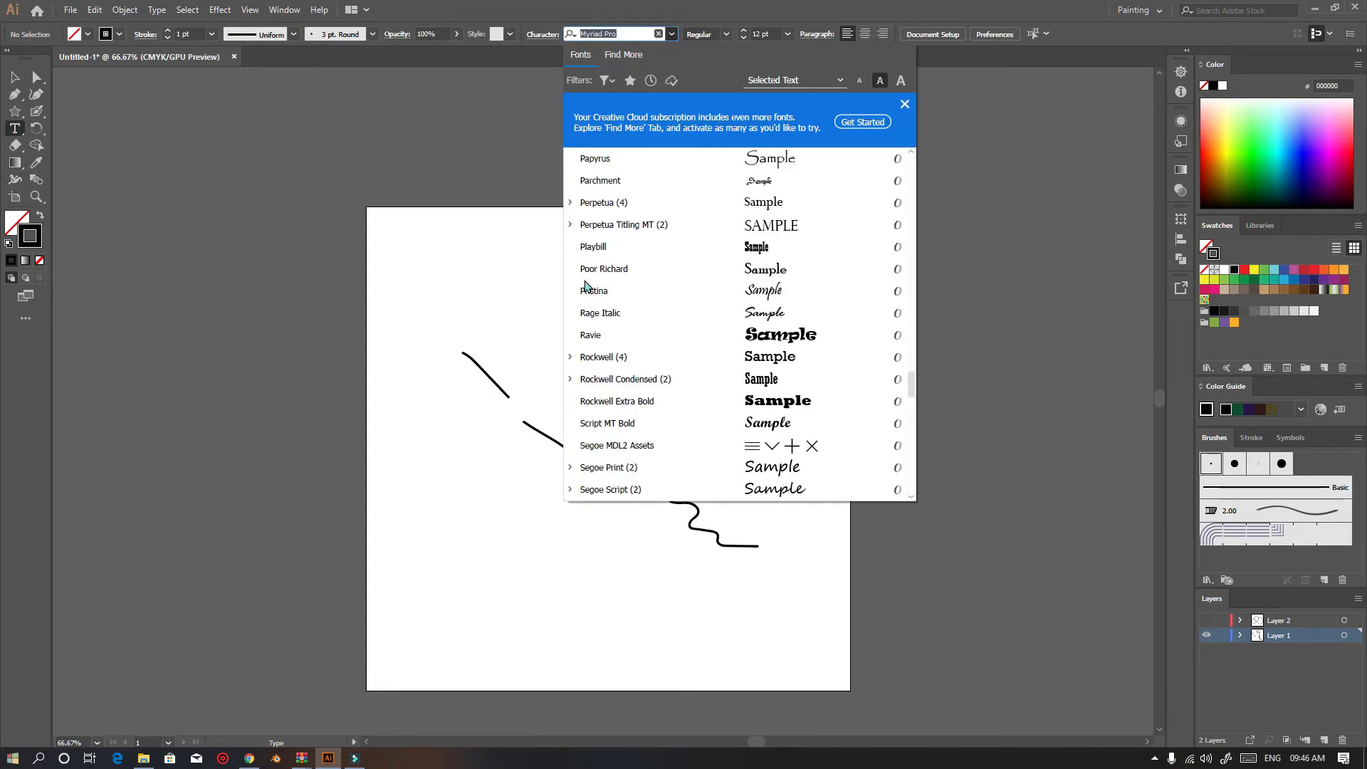
key("Escape")
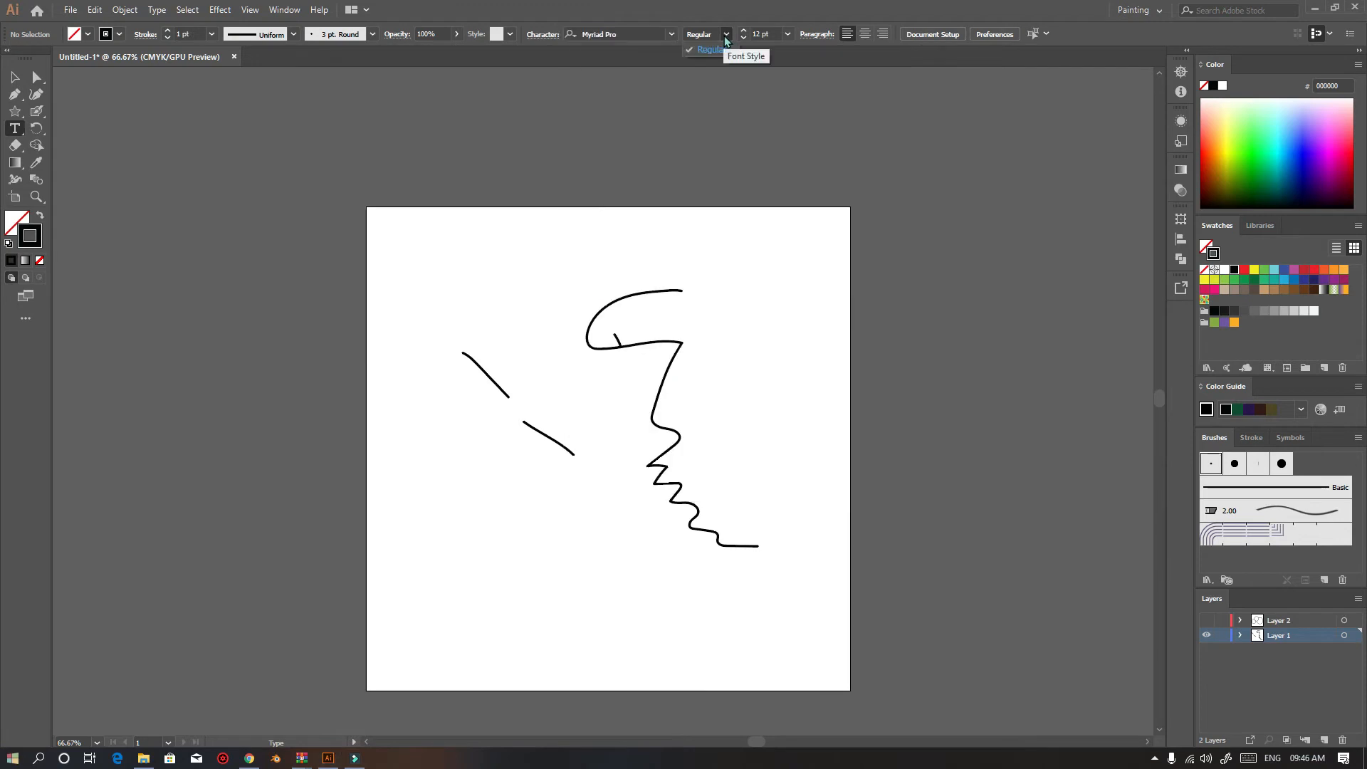
left_click(671, 36)
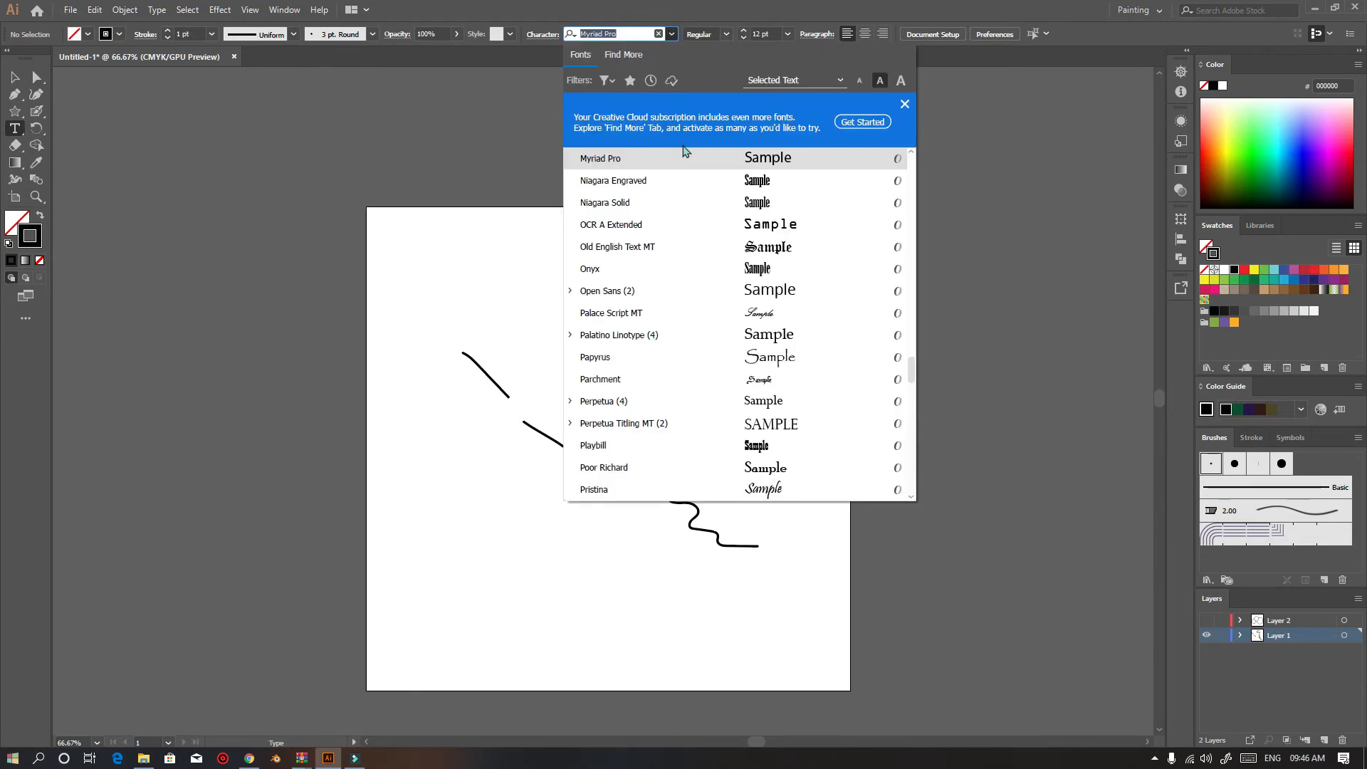
left_click(704, 295)
Set the font size to 126 pt
left_click(726, 35)
left_click(727, 34)
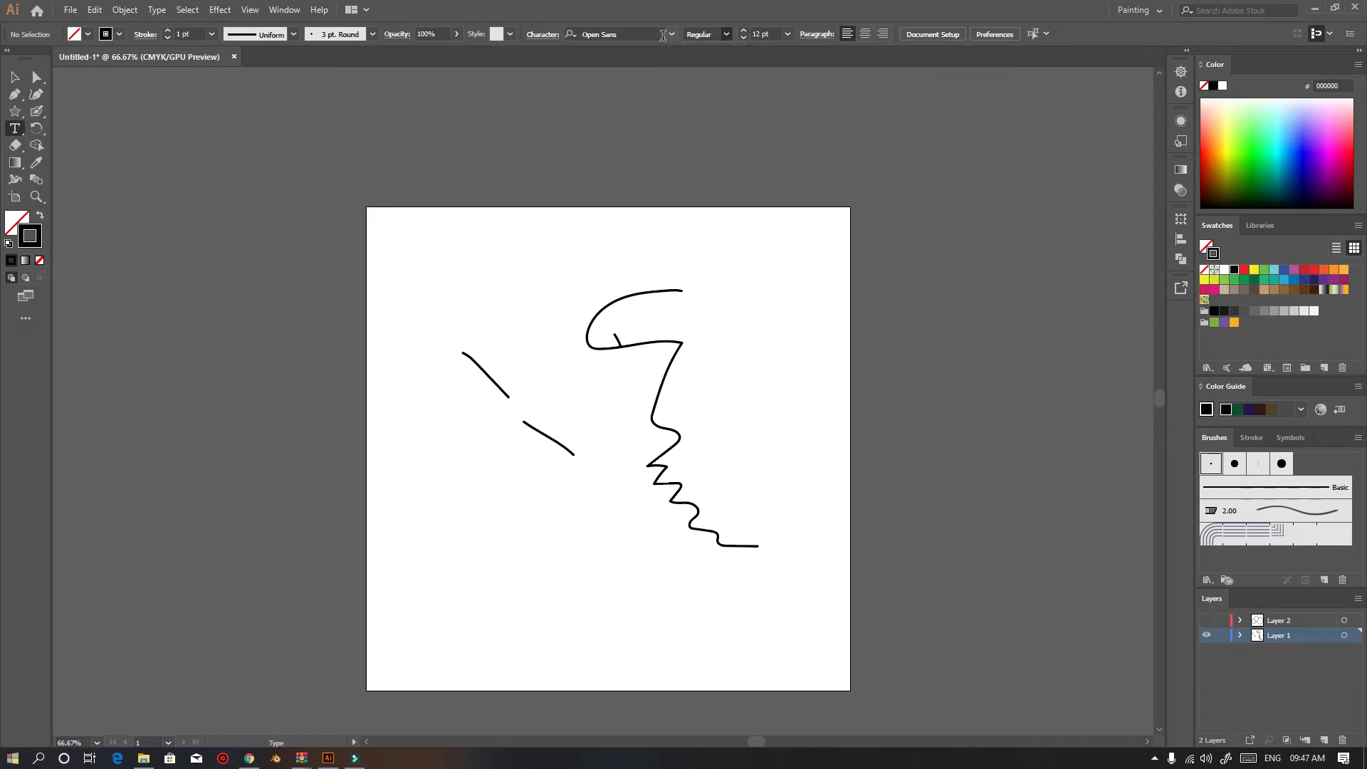
left_click(788, 34)
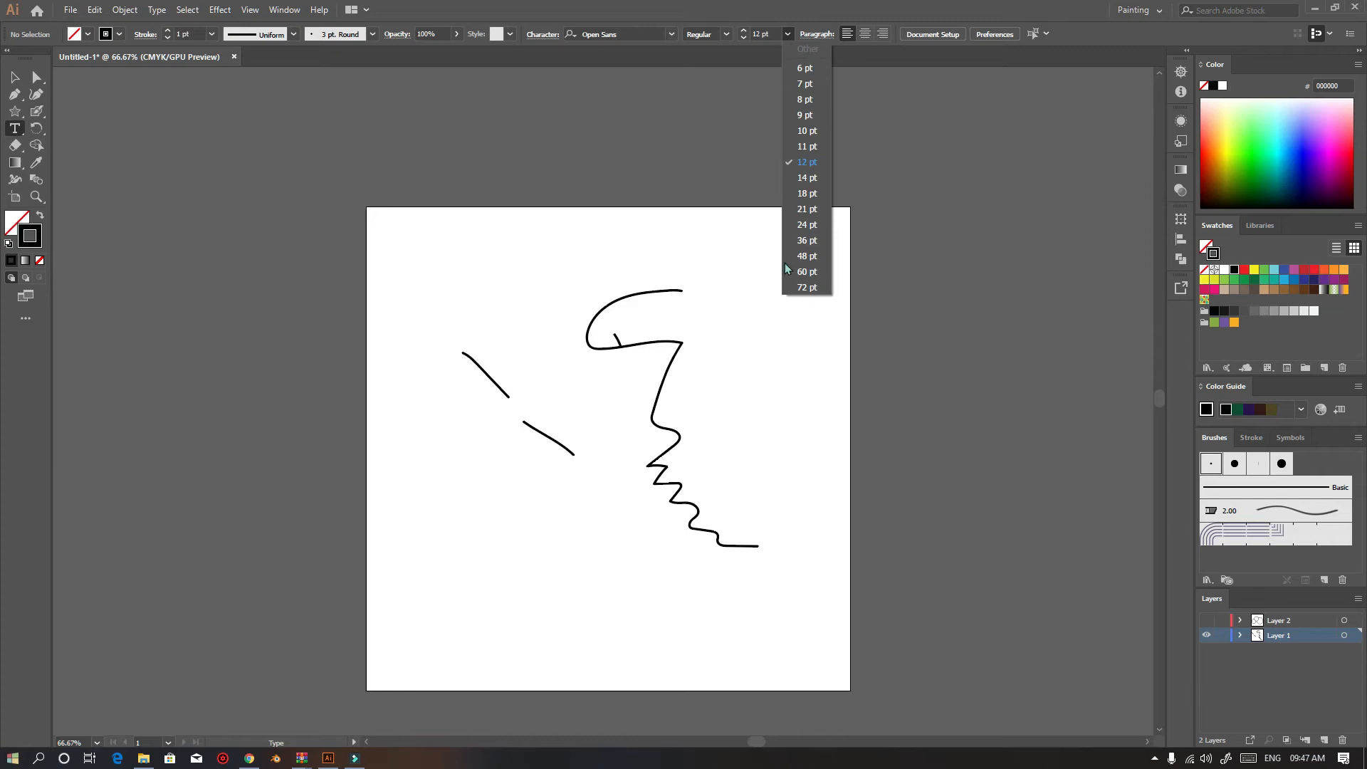
left_click(772, 28)
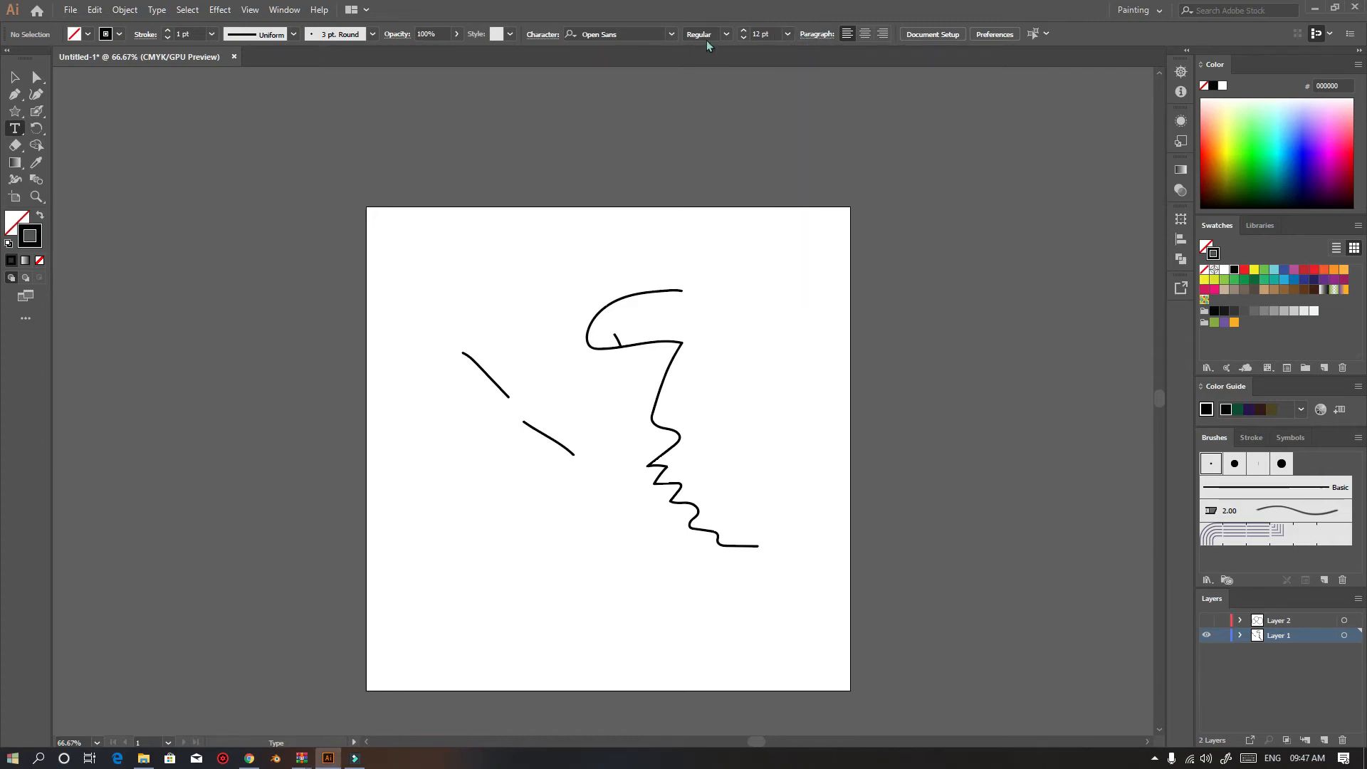
left_click(772, 32)
type("126")
key("Return")
Place point text near the artboard's top edge and replace the placeholder with Devlok
left_click(479, 247)
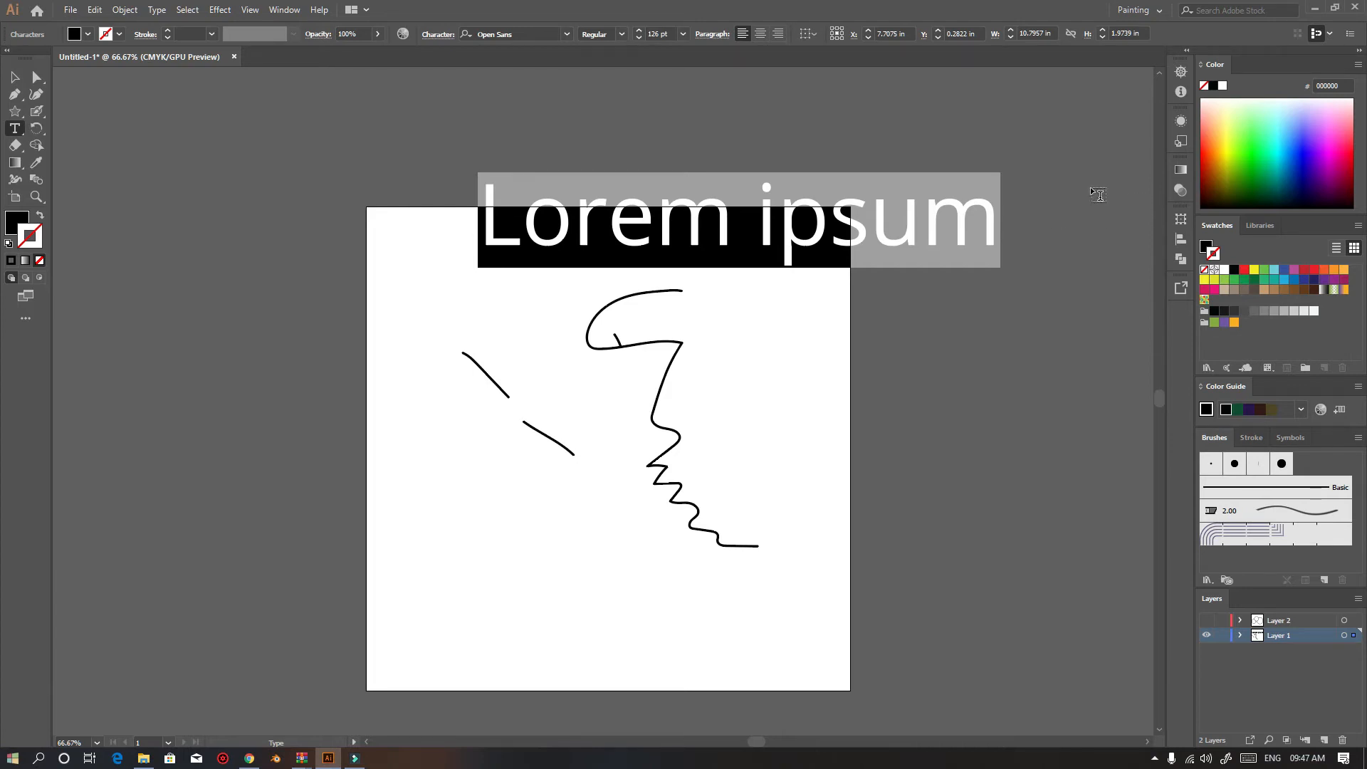
key("BackSpace")
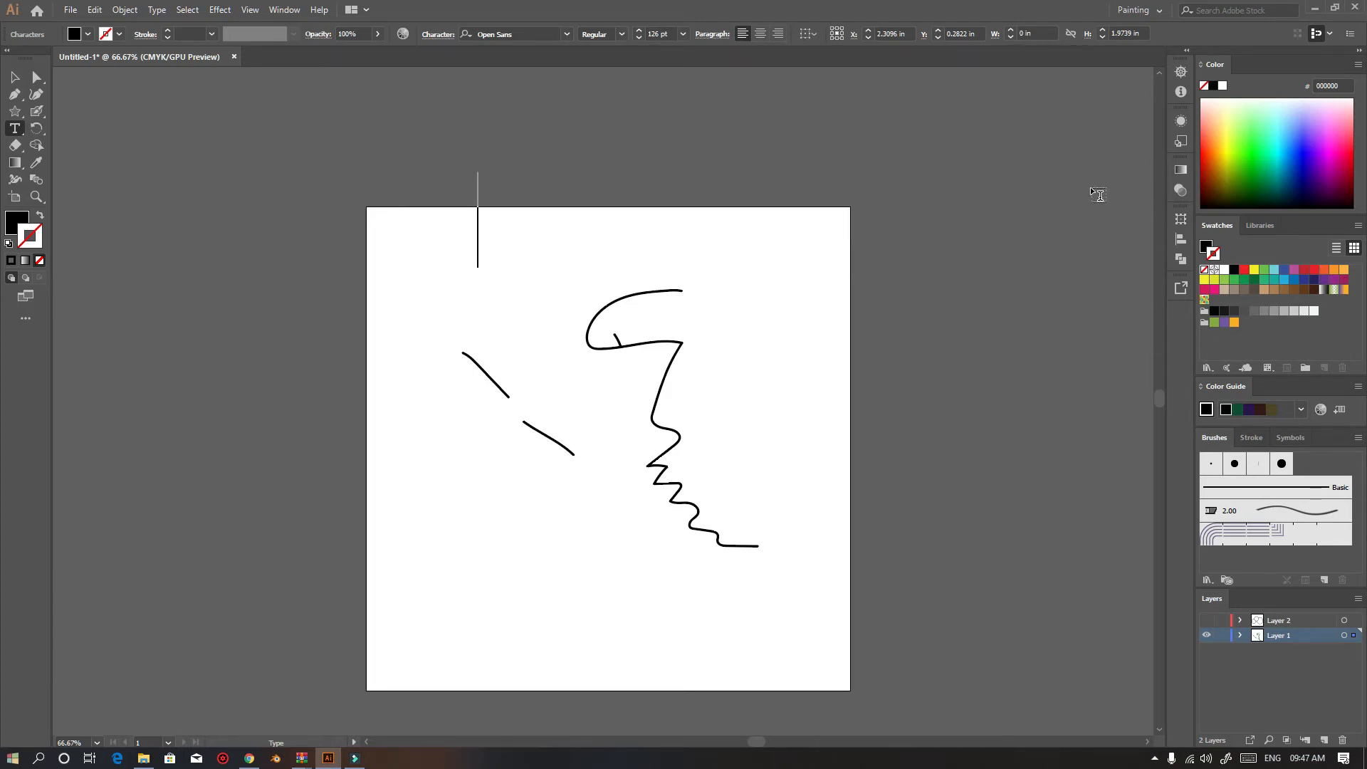
type("Dev")
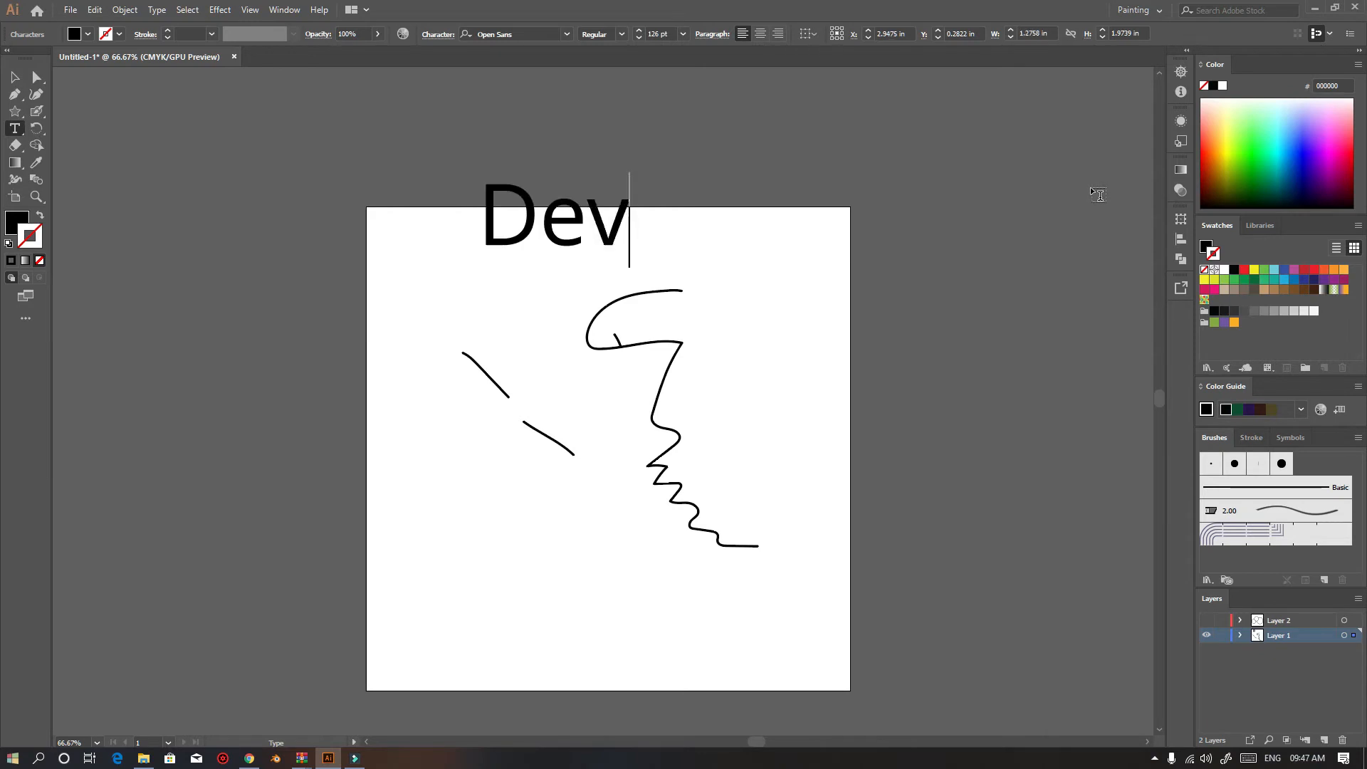
type("lok")
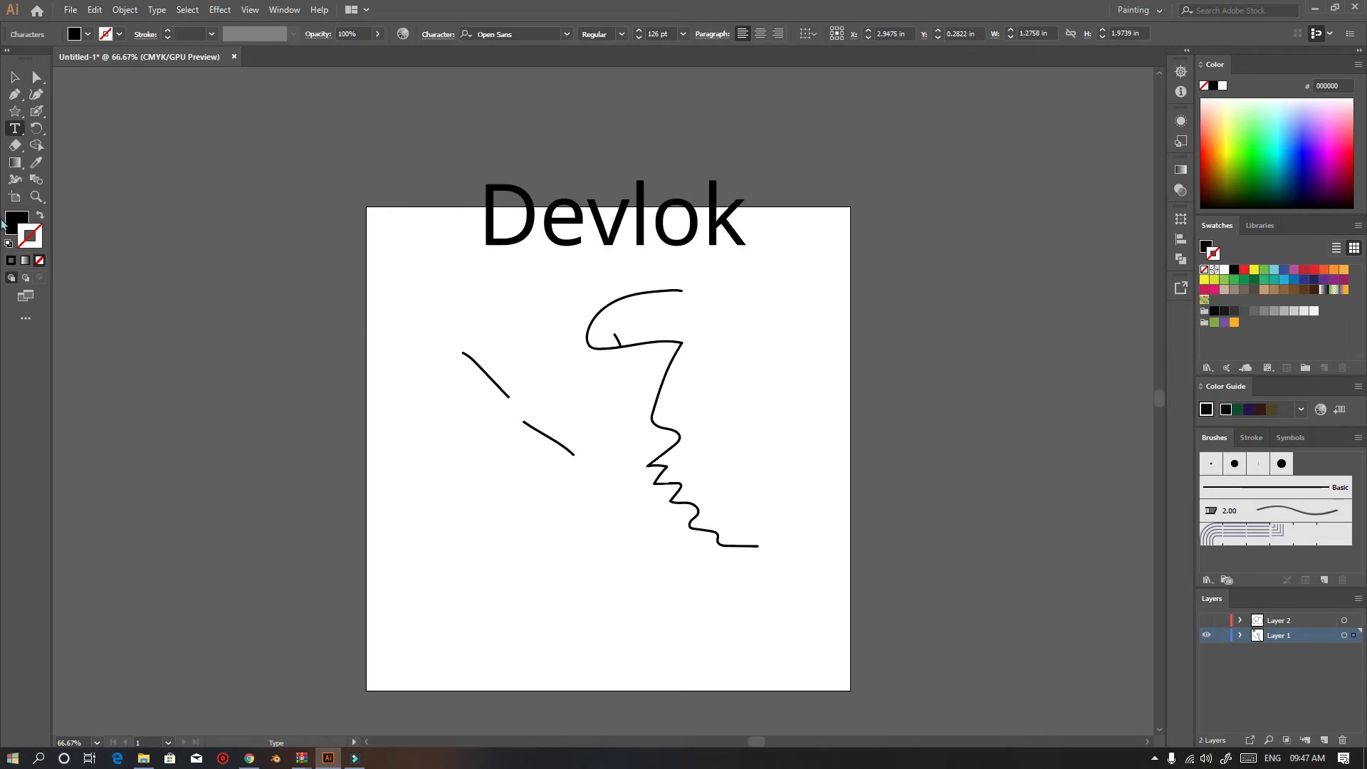
Delete all the painted strokes and move the Devlok text to the artboard's centre
left_click(15, 78)
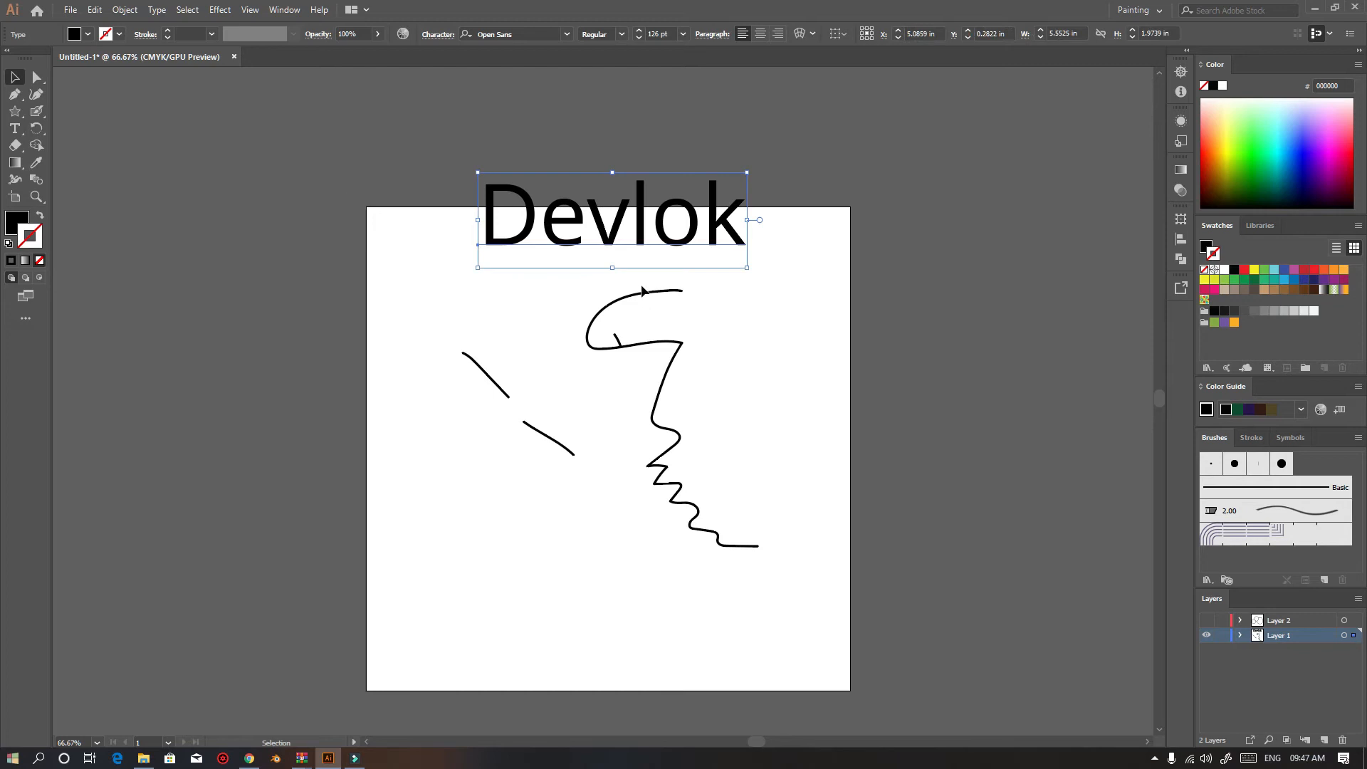
left_click_drag(608, 250, 538, 285)
mouse_move(403, 363)
left_mouse_down()
mouse_move(842, 563)
mouse_move(858, 588)
left_mouse_up()
key("Delete")
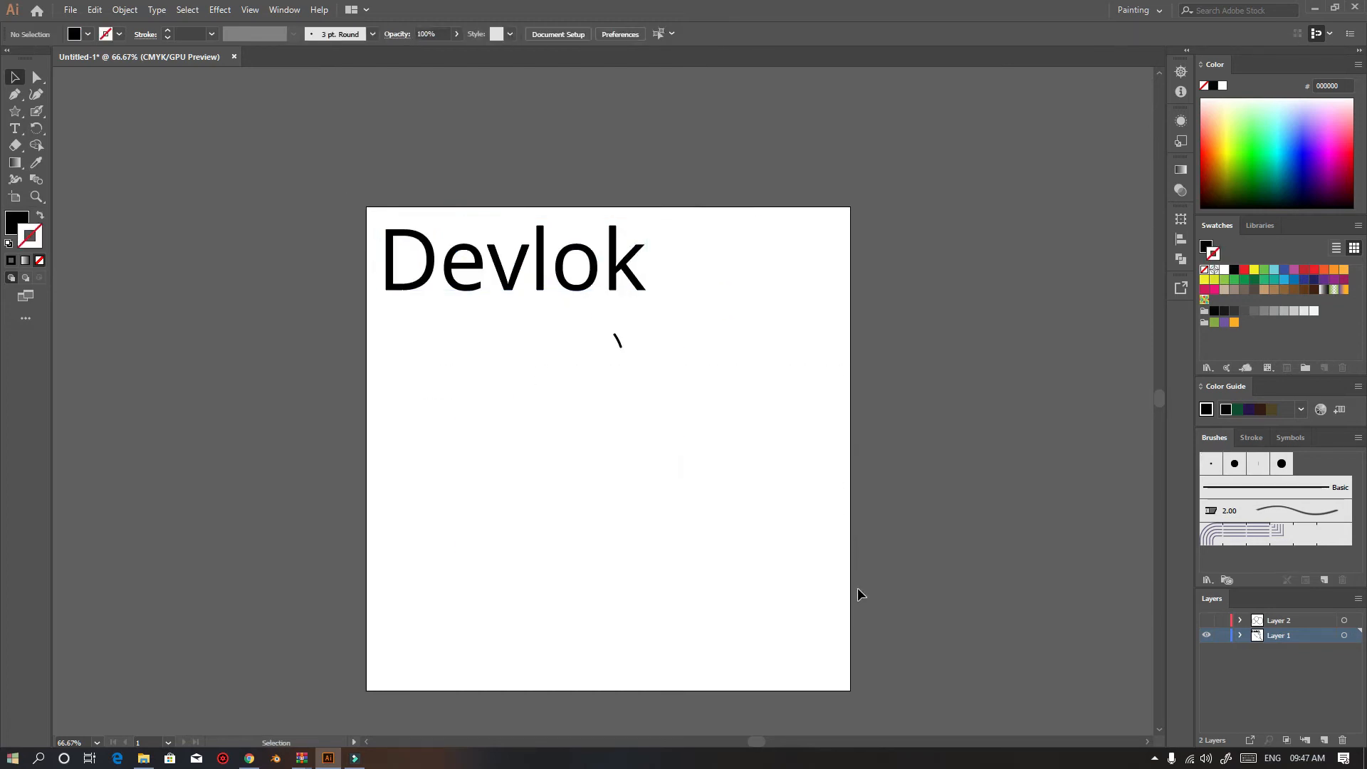
left_click(618, 340)
key("Delete")
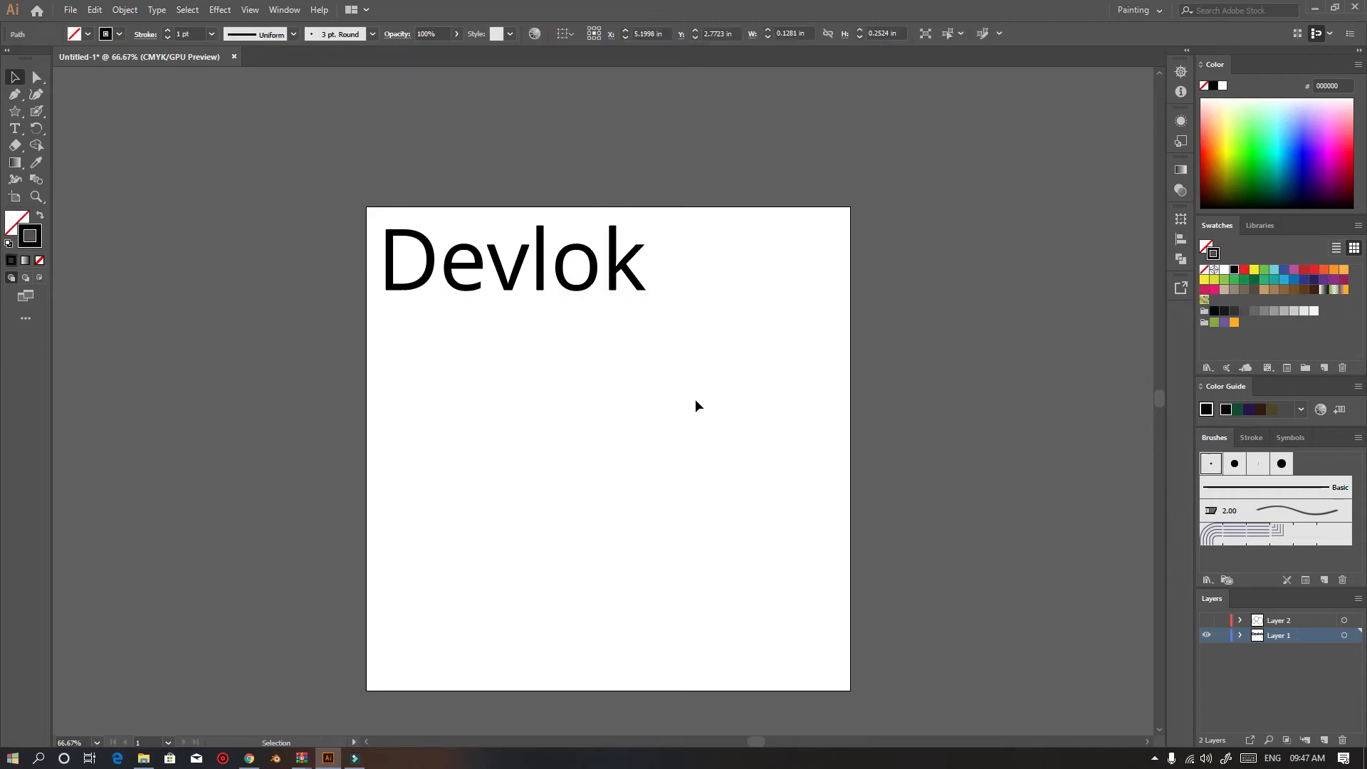
left_click_drag(544, 282, 639, 465)
scroll(691, 478, "up", 1)
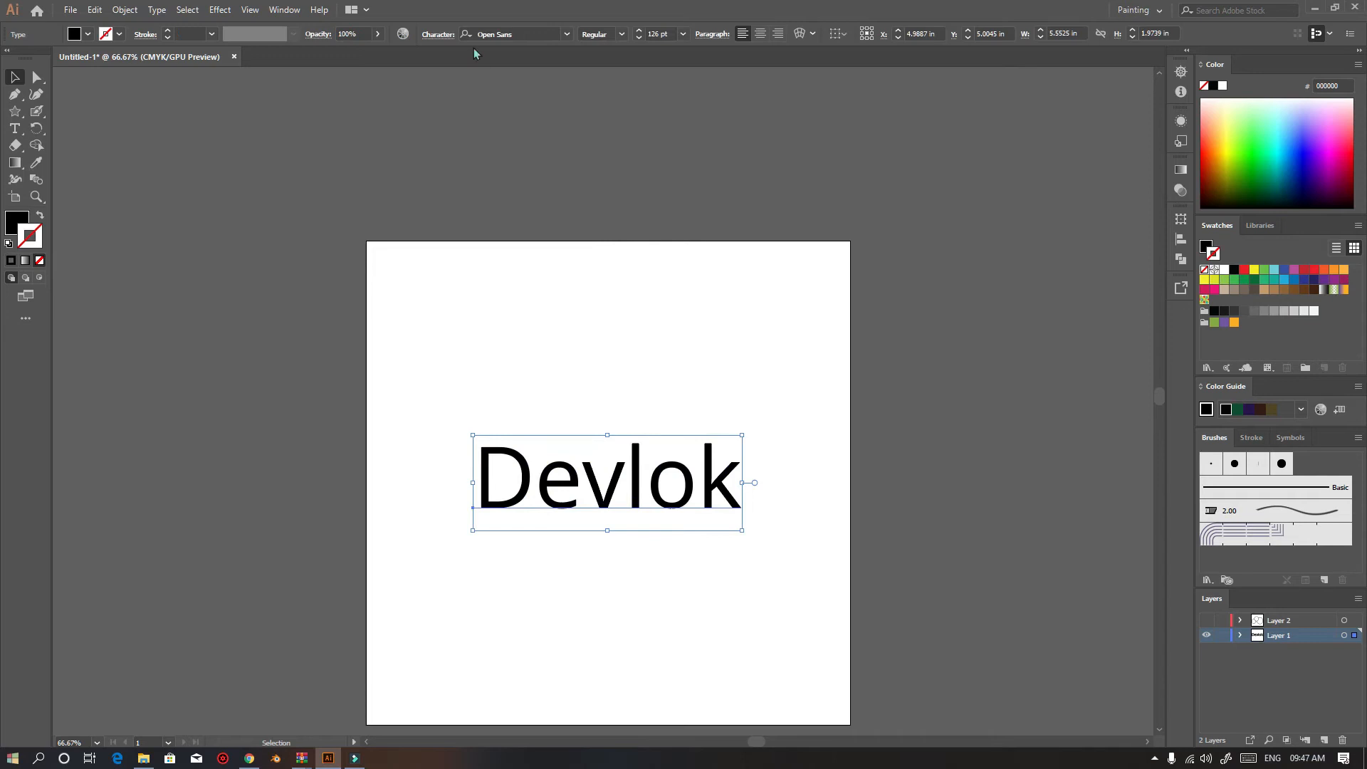
Change the text's font to Playbill and enlarge it to about 197 pt
left_click(542, 32)
key("Down")
key("Down")
key("Down")
key("Down")
key("Down")
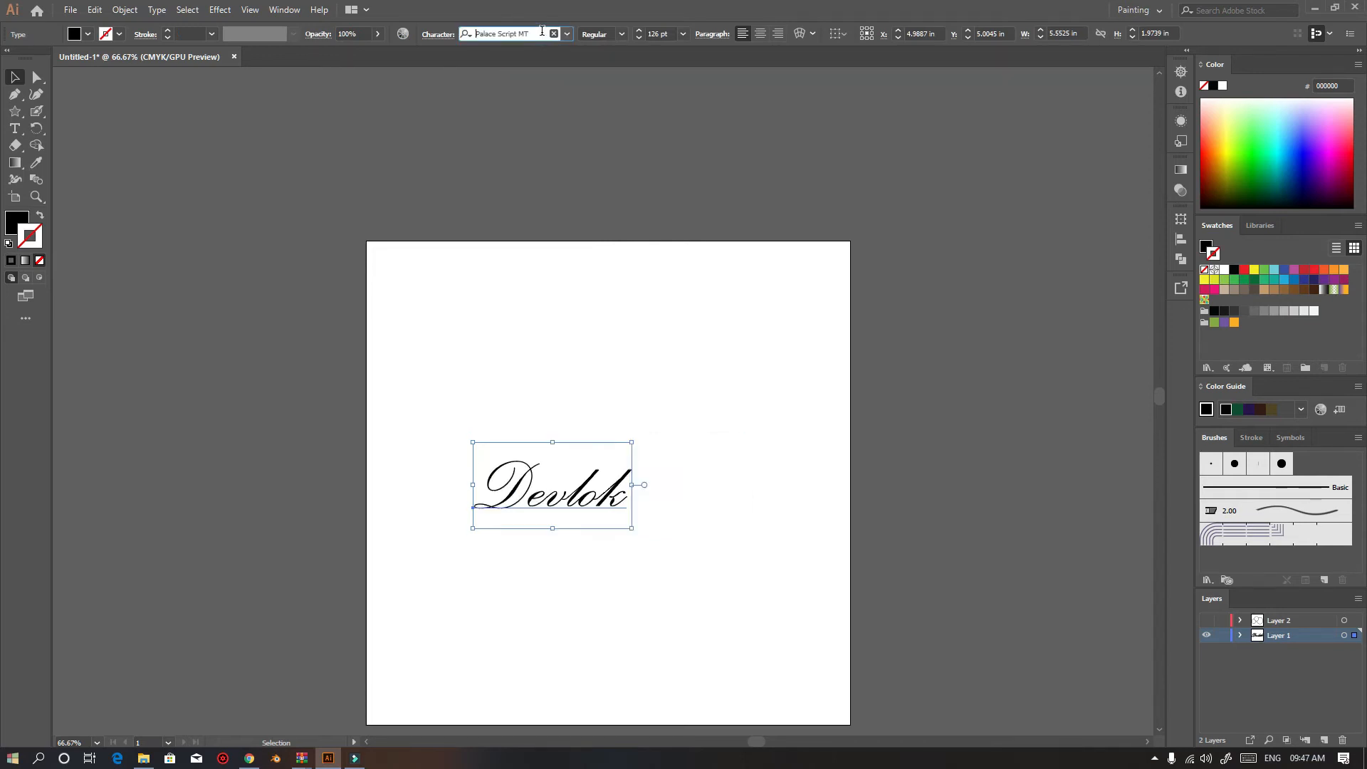
key("Down")
key("Down")
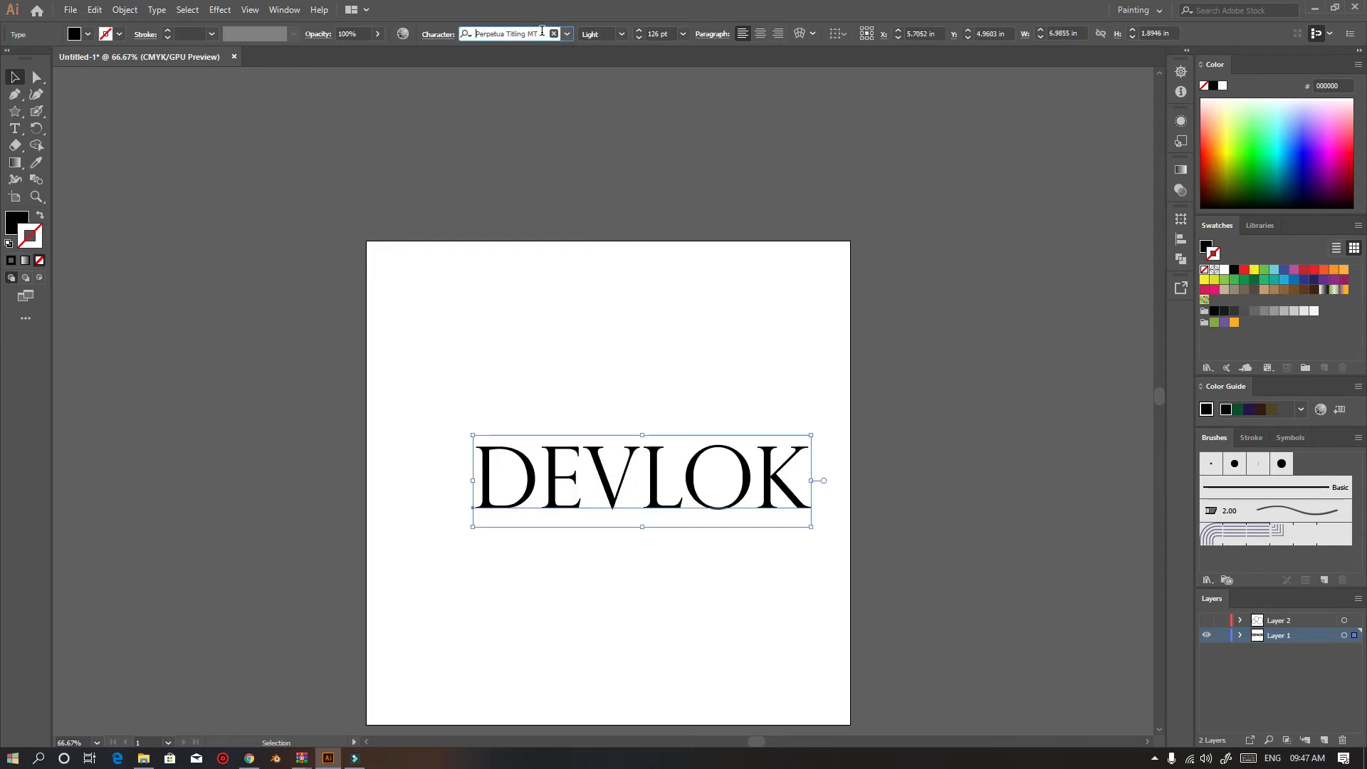
left_click_drag(600, 483, 830, 545)
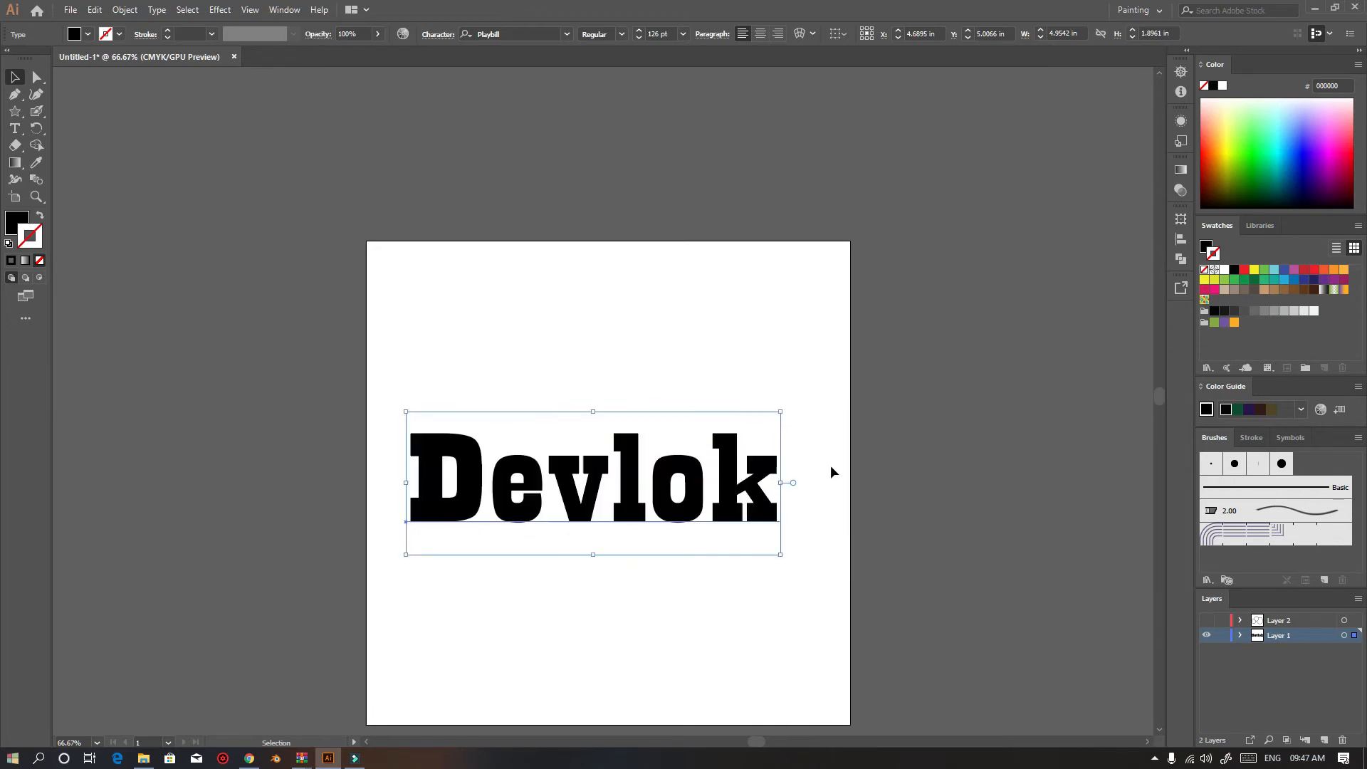
Open the Character panel and dock it among the collapsed panel icons
left_click(284, 9)
scroll(449, 741, "down", 2)
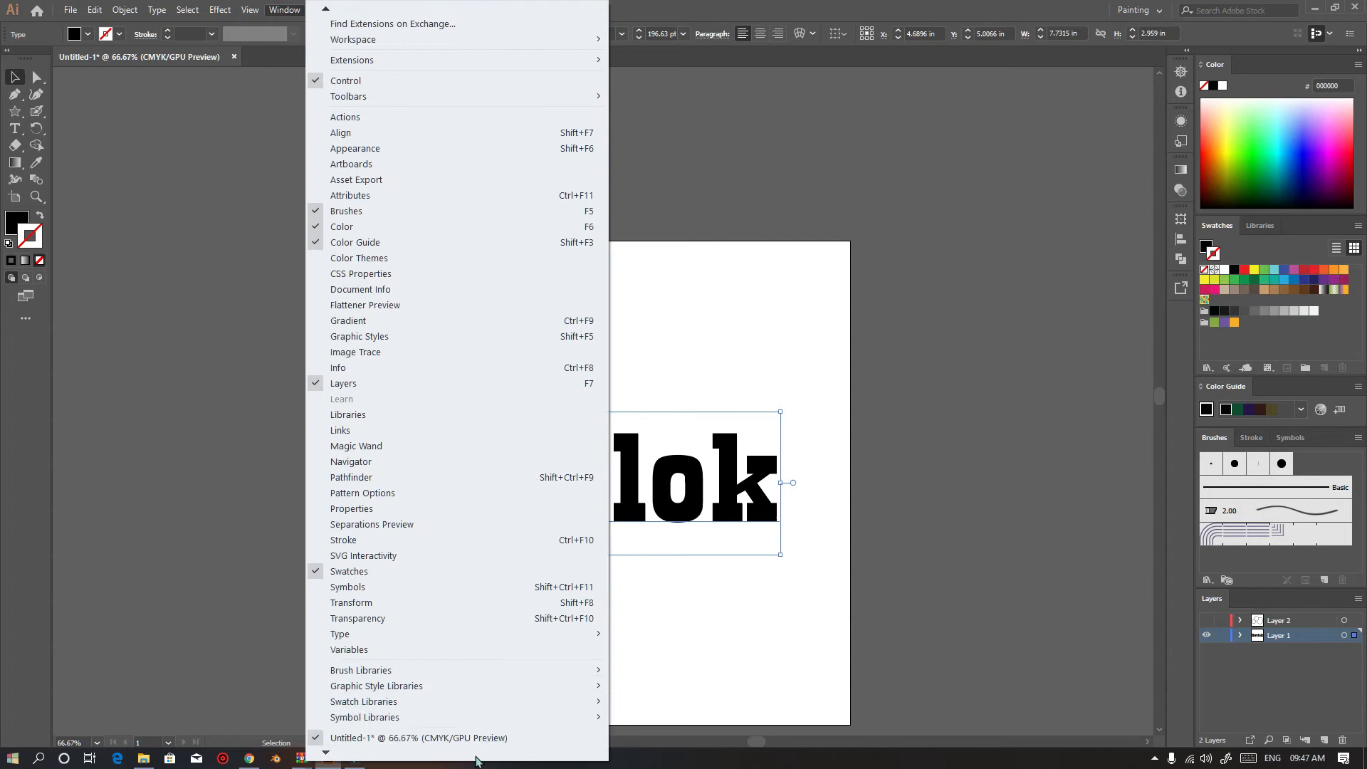
mouse_move(556, 634)
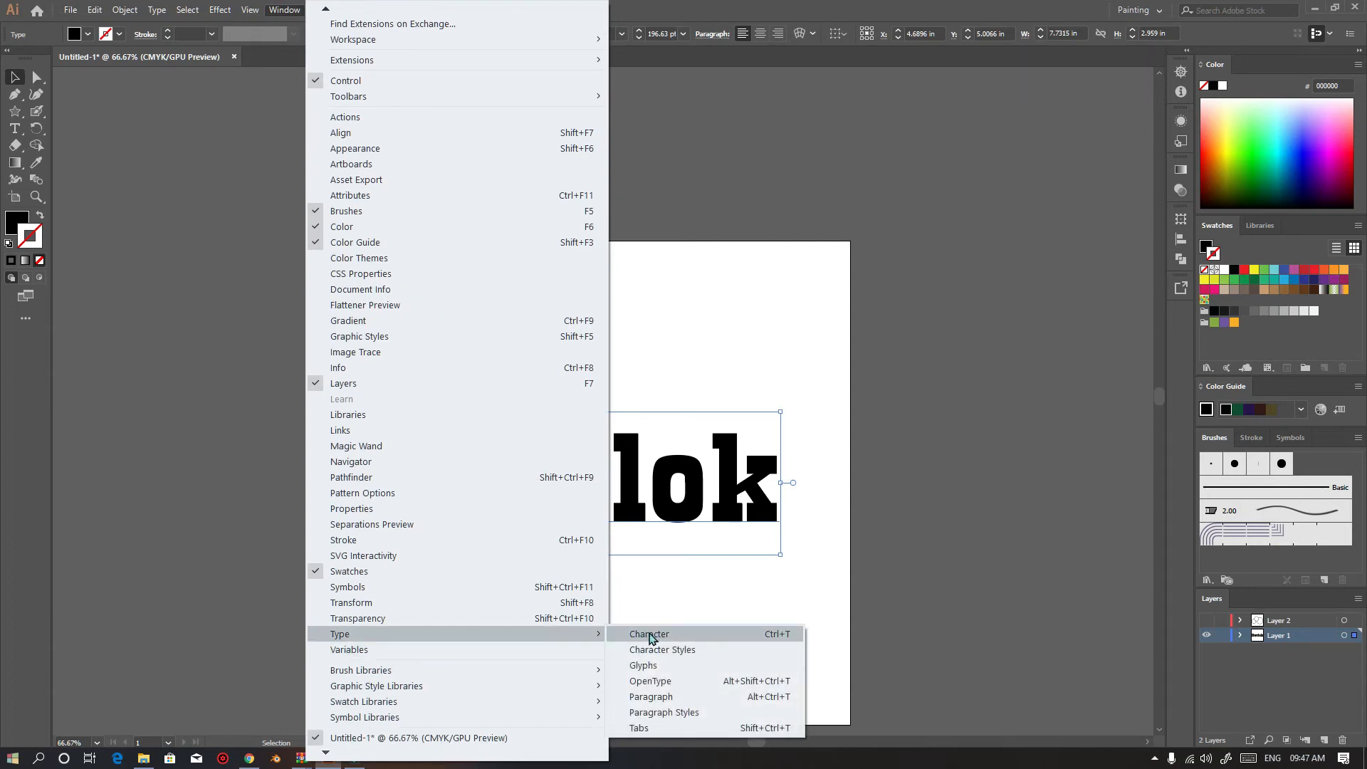
left_click(652, 634)
key("ctrl+shift+a")
left_click_drag(398, 86, 1177, 312)
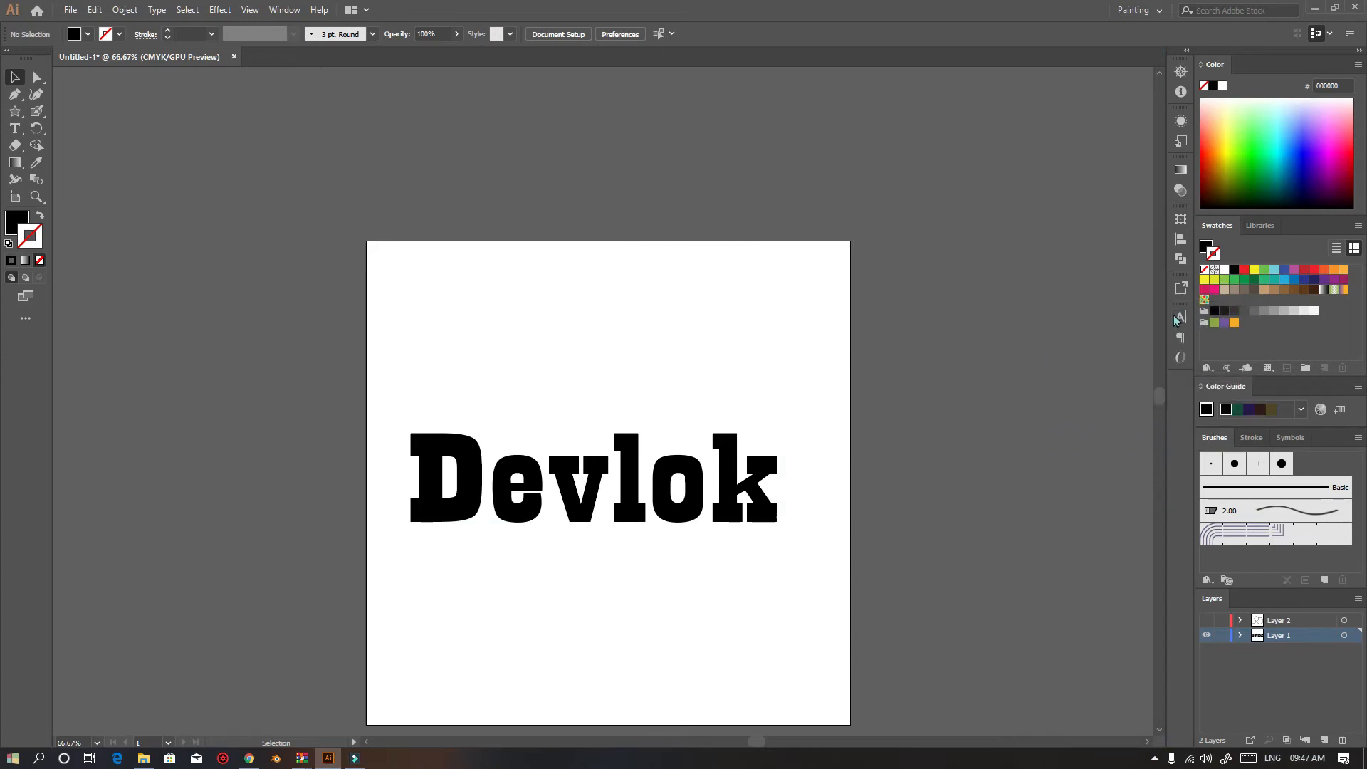
left_click(1181, 318)
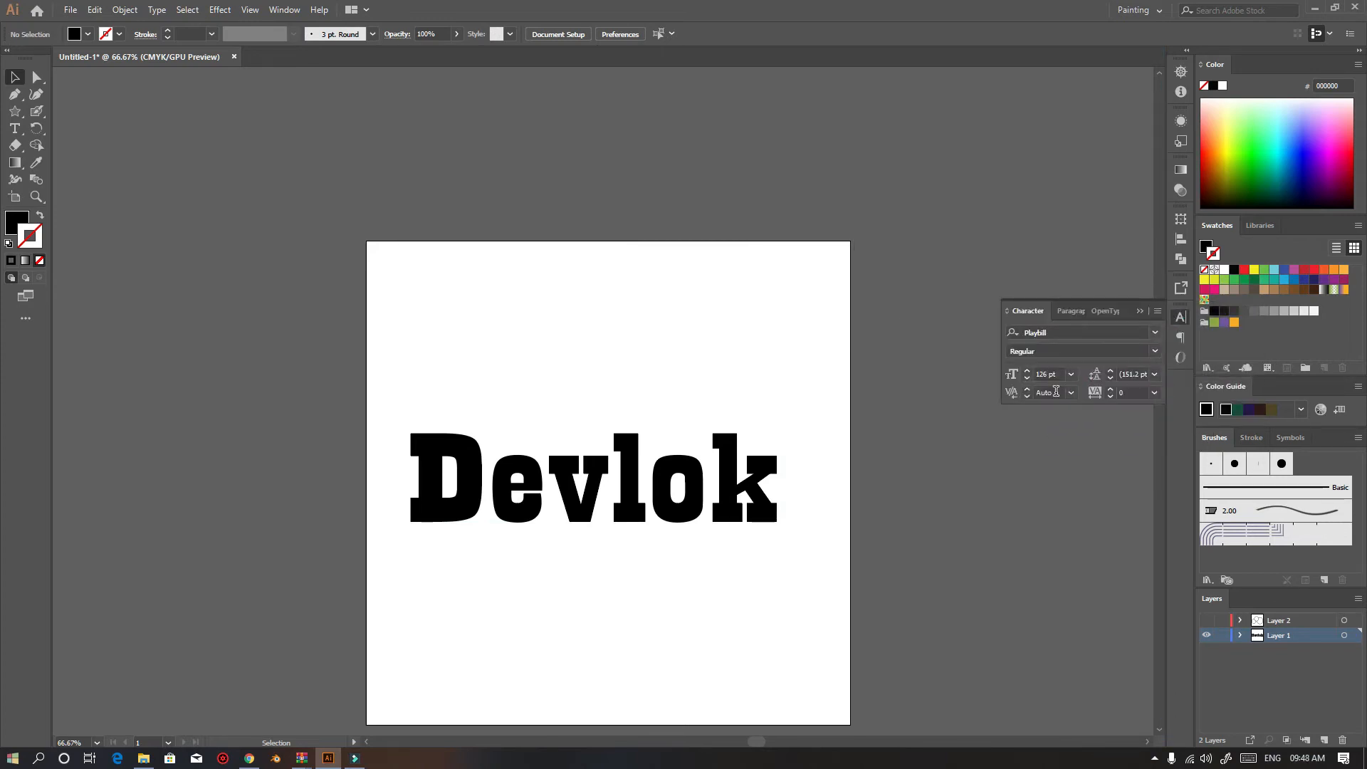
Try to set the tracking to -3 with no text selected
left_click(1139, 395)
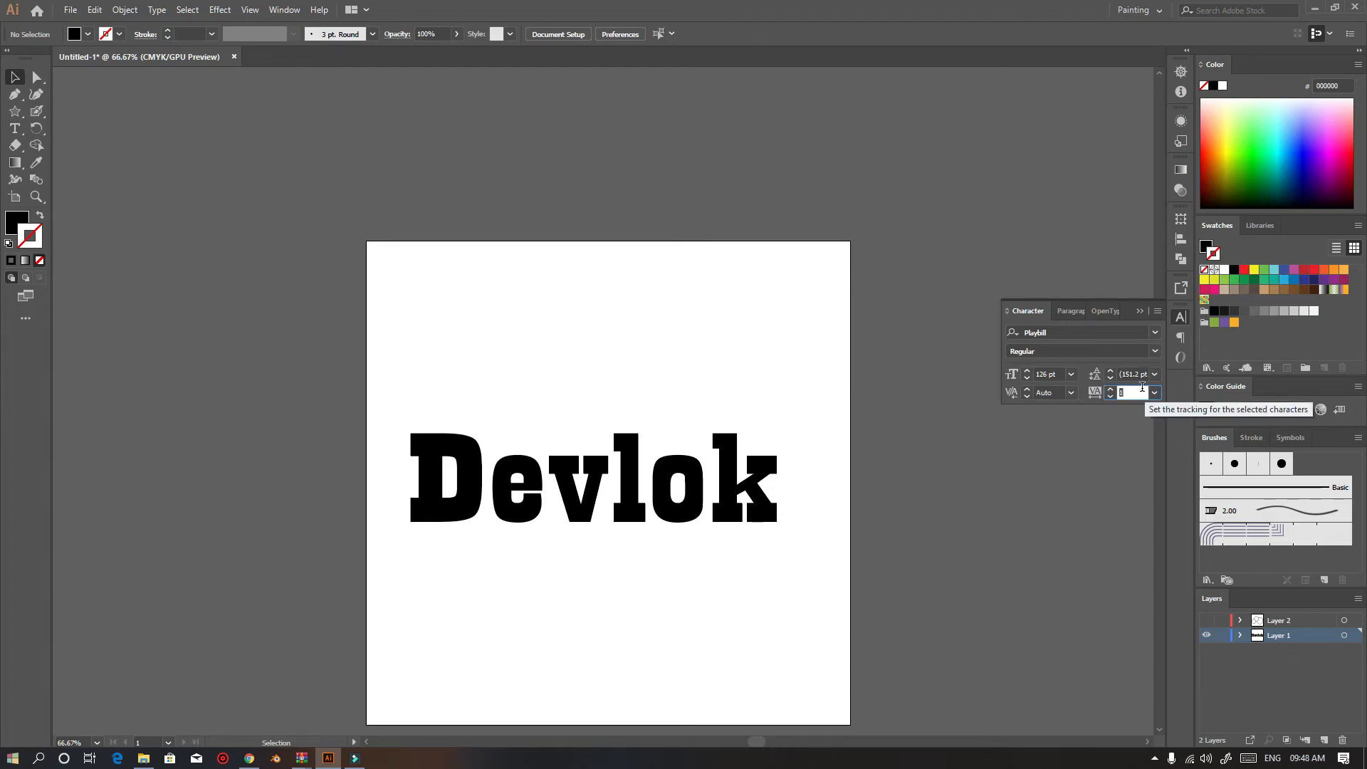
type("-3")
left_click_drag(1135, 393, 1071, 408)
type("-3")
key("Return")
key("period")
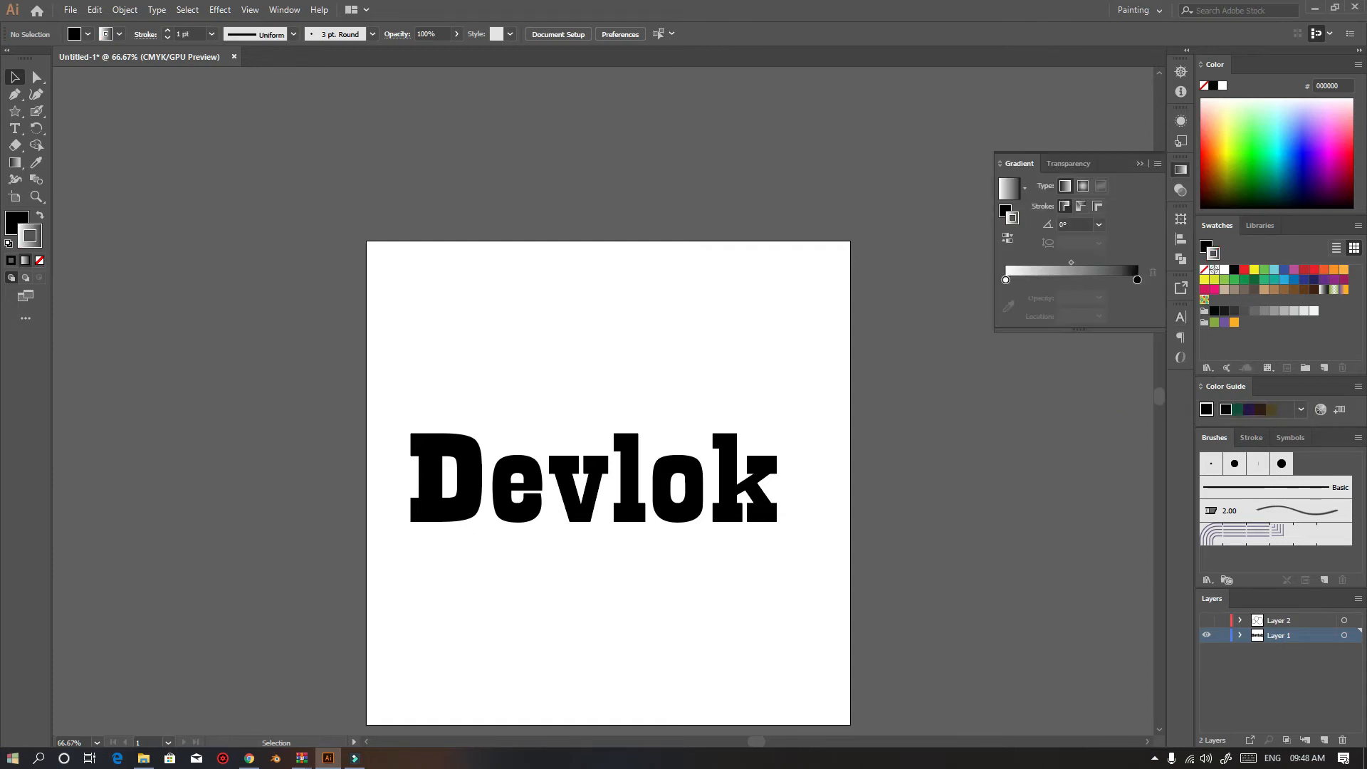
Select the Devlok text and set its tracking to 12
left_click(1181, 316)
left_click(1132, 392)
type("12")
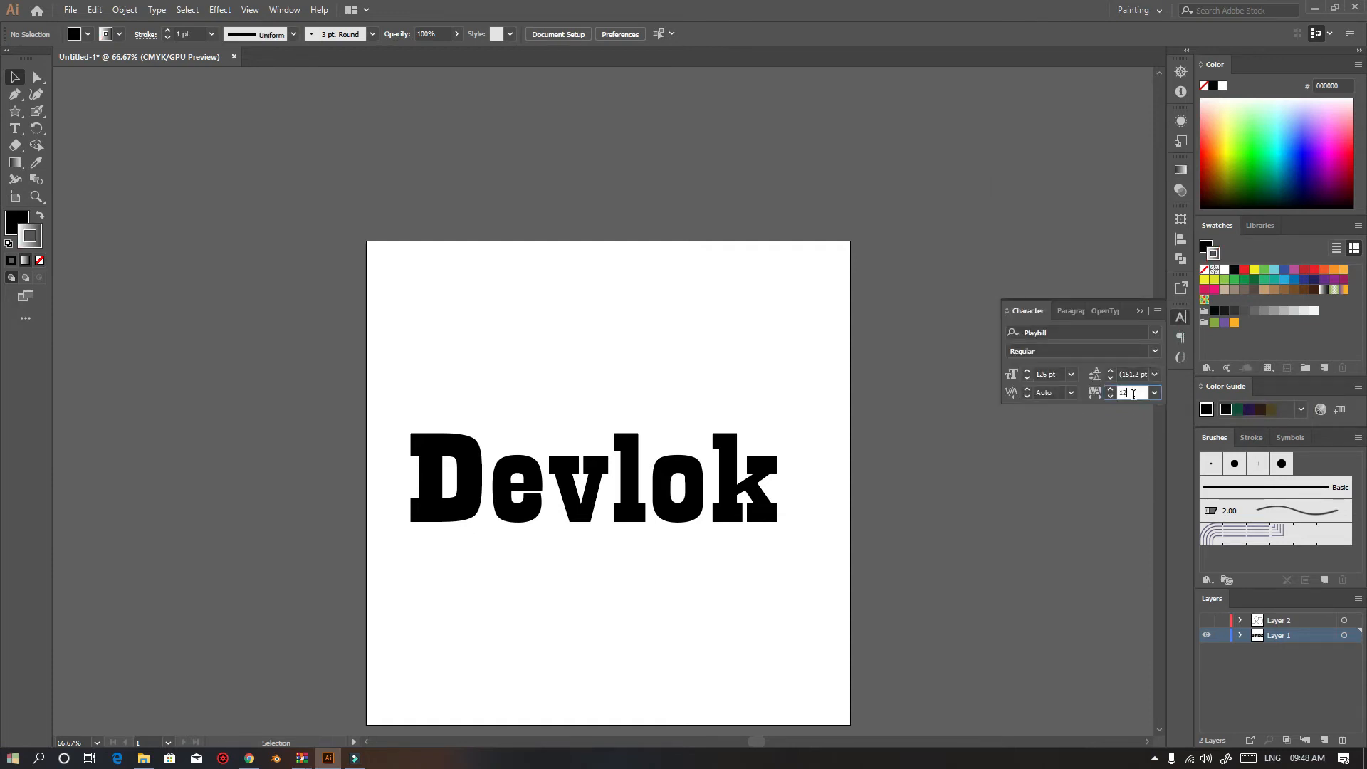
left_click(629, 481)
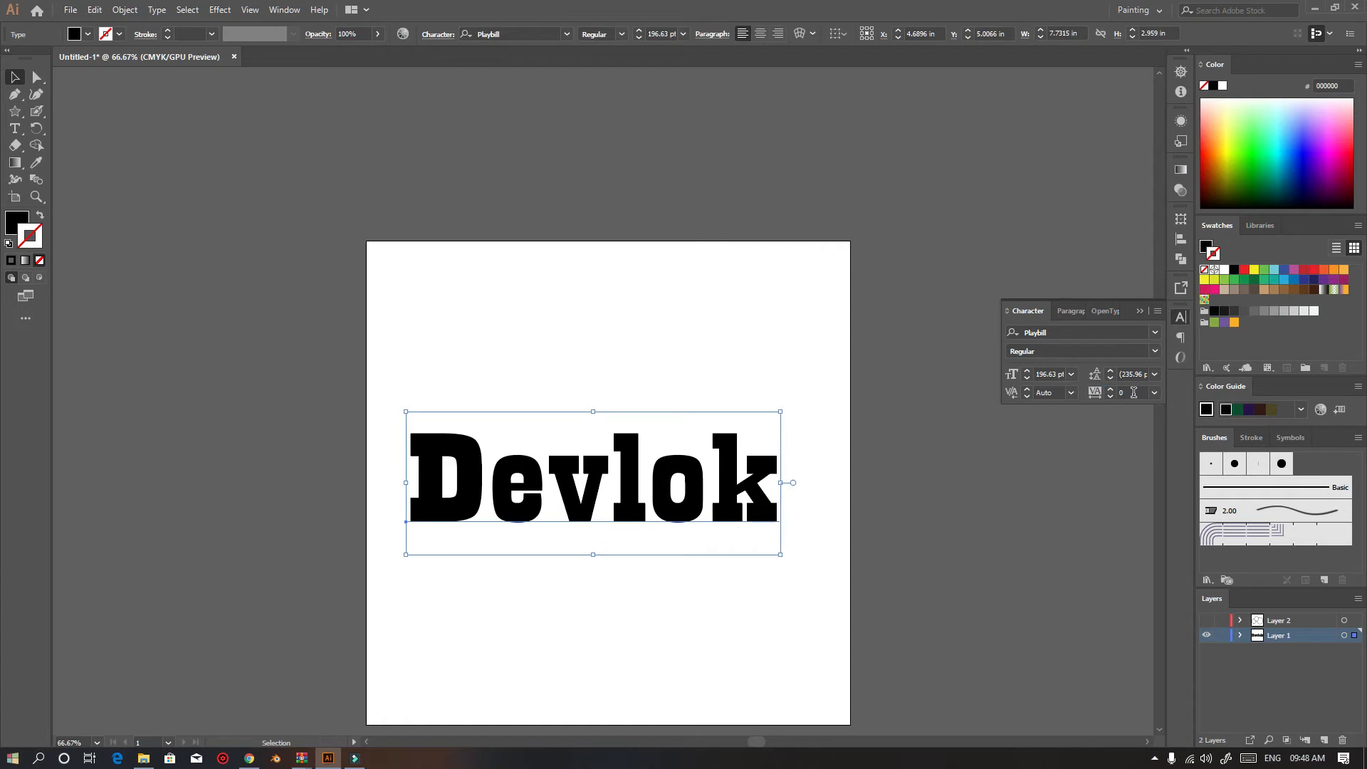
type("12")
key("Return")
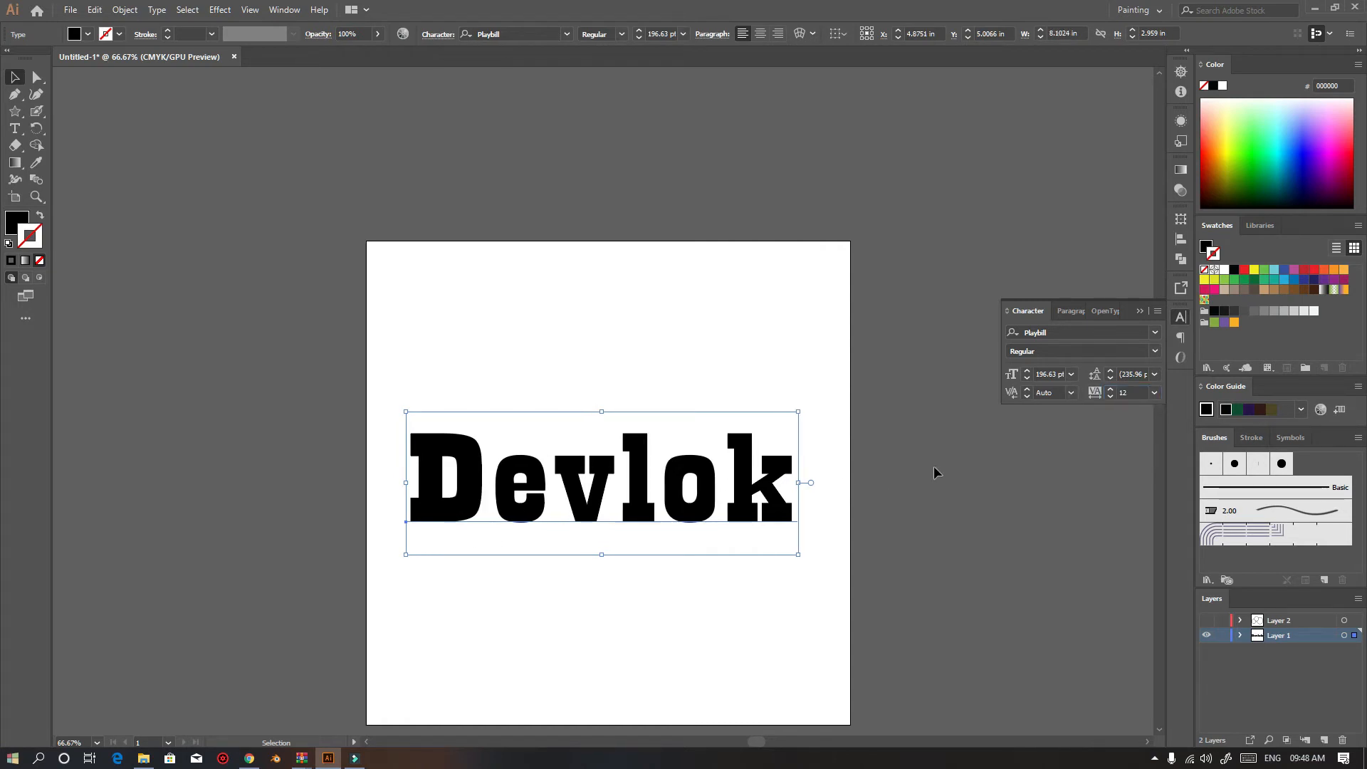
Set the text's tracking to 454
left_click(1145, 392)
type("454")
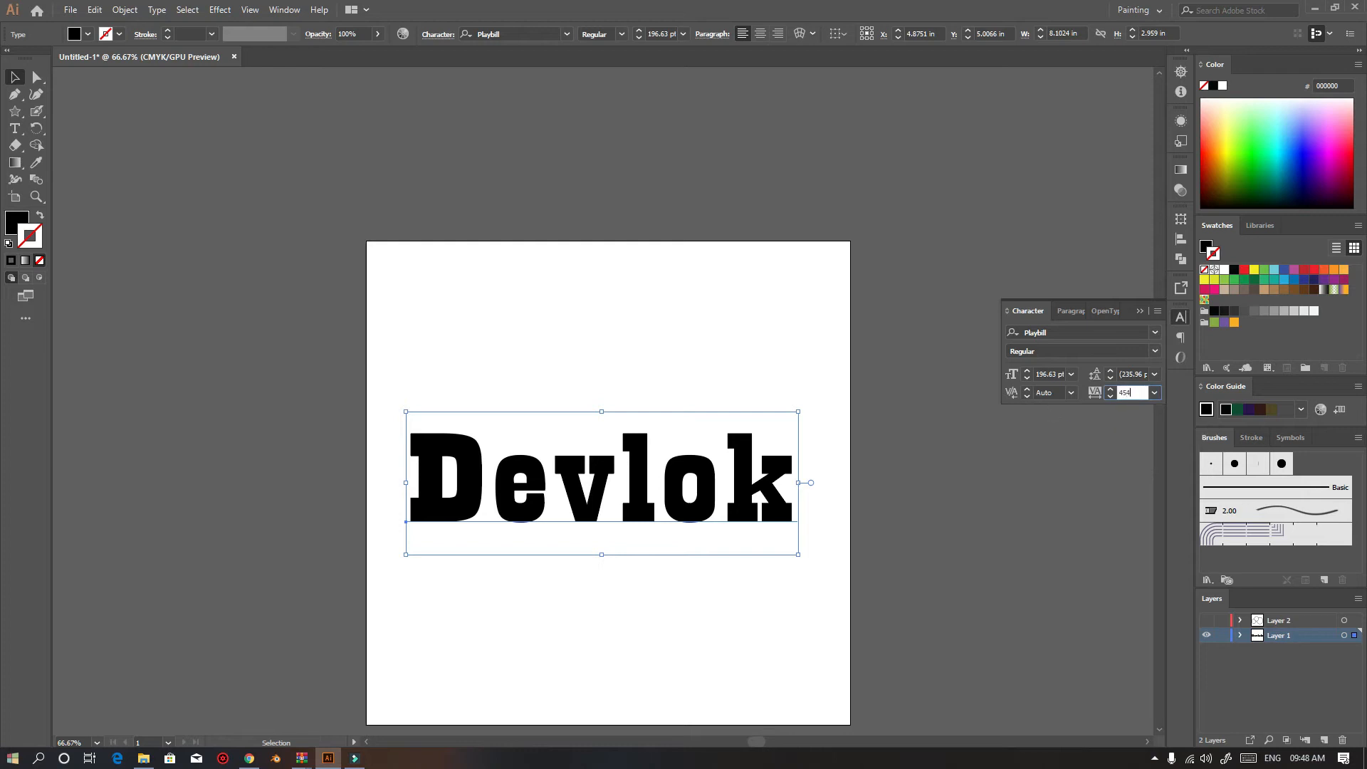
key("Return")
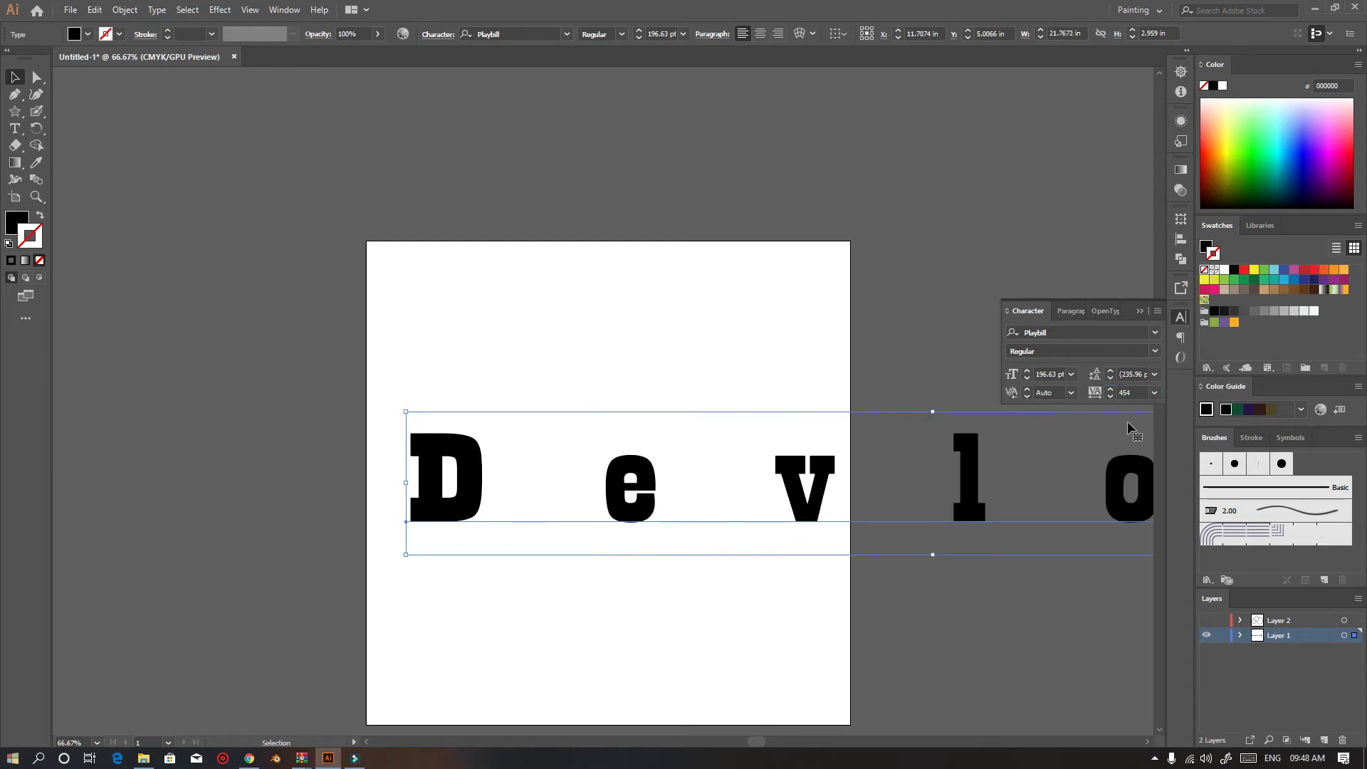
Delete the Devlok text from the artboard
left_click(140, 232)
scroll(567, 510, "down", 2)
left_click_drag(729, 462, 484, 448)
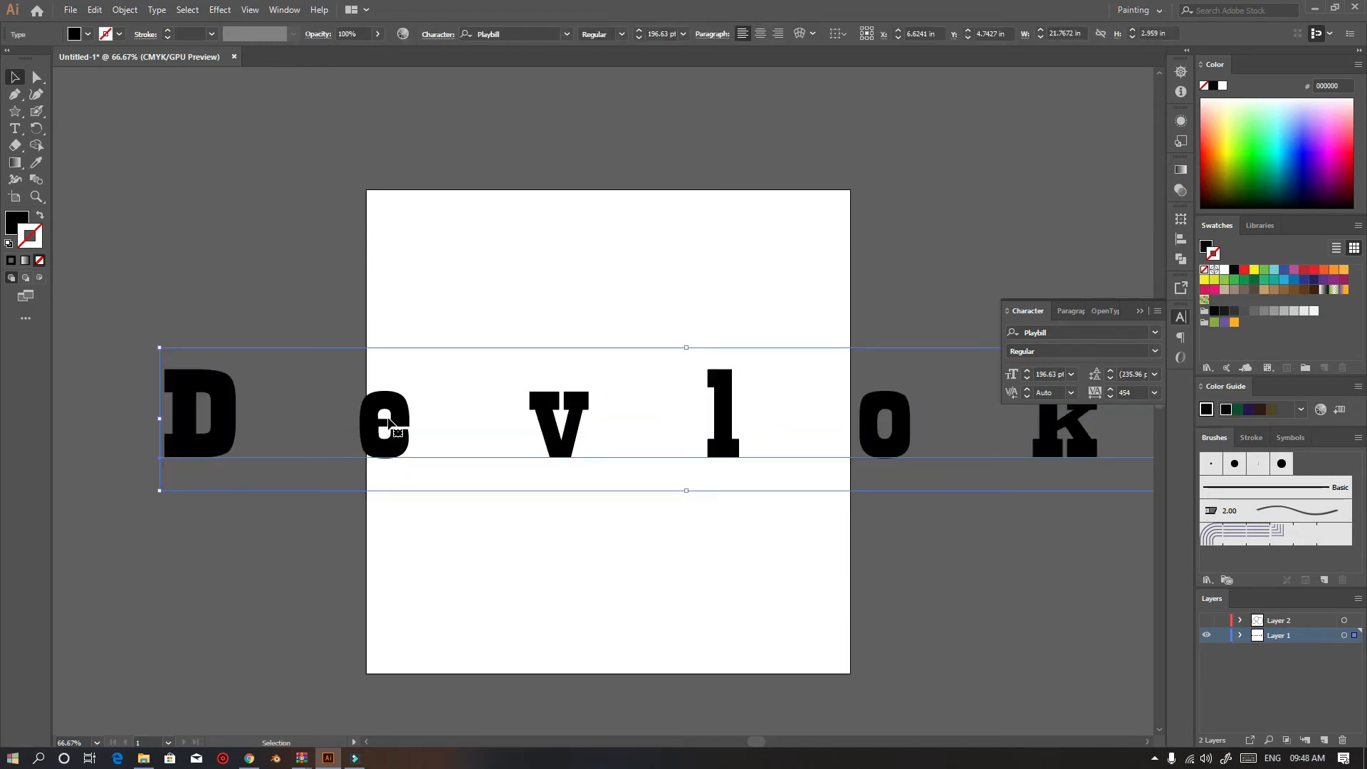
key("Delete")
Draw a rectangle about 4.22 by 3.18 in in the upper-left part of the artboard
key("ctrl+1")
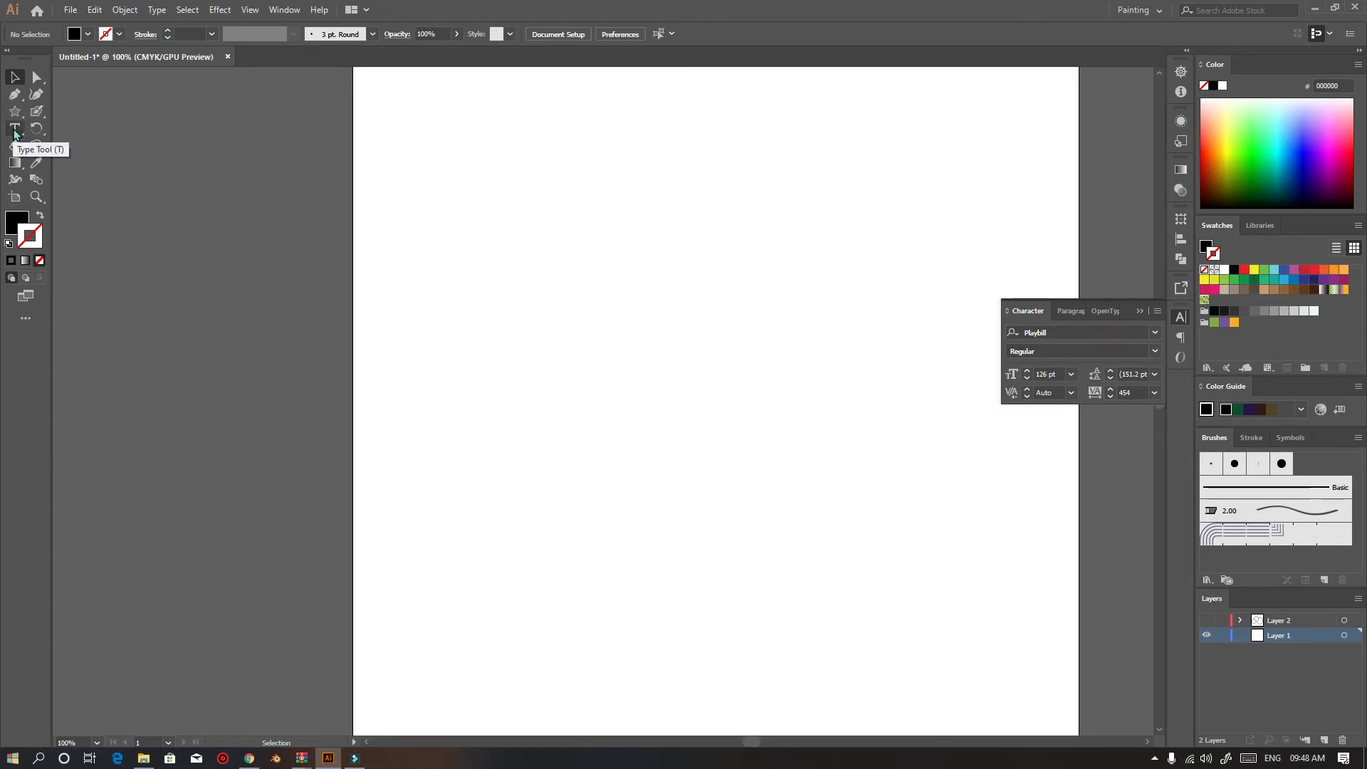
left_click(38, 130)
left_click(39, 132)
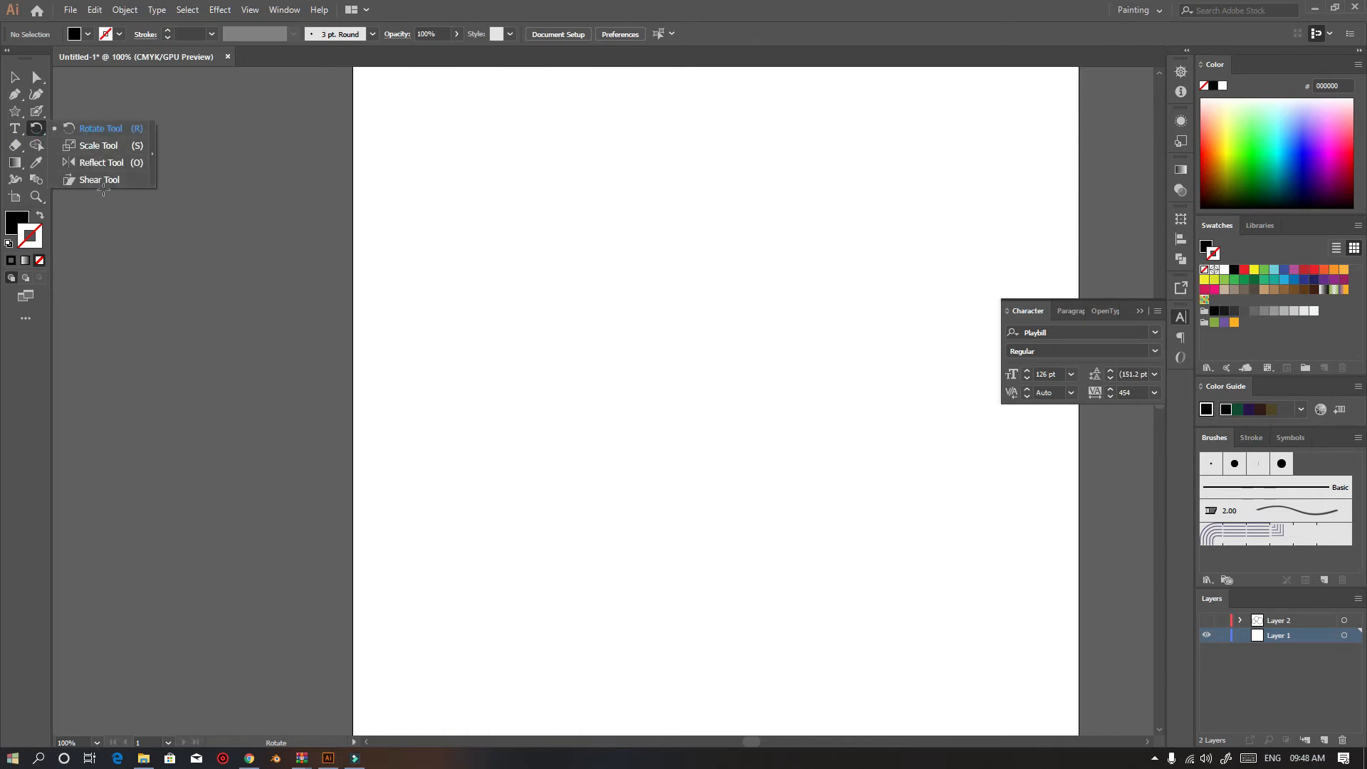
left_click(15, 113)
left_click(15, 114)
left_click(67, 112)
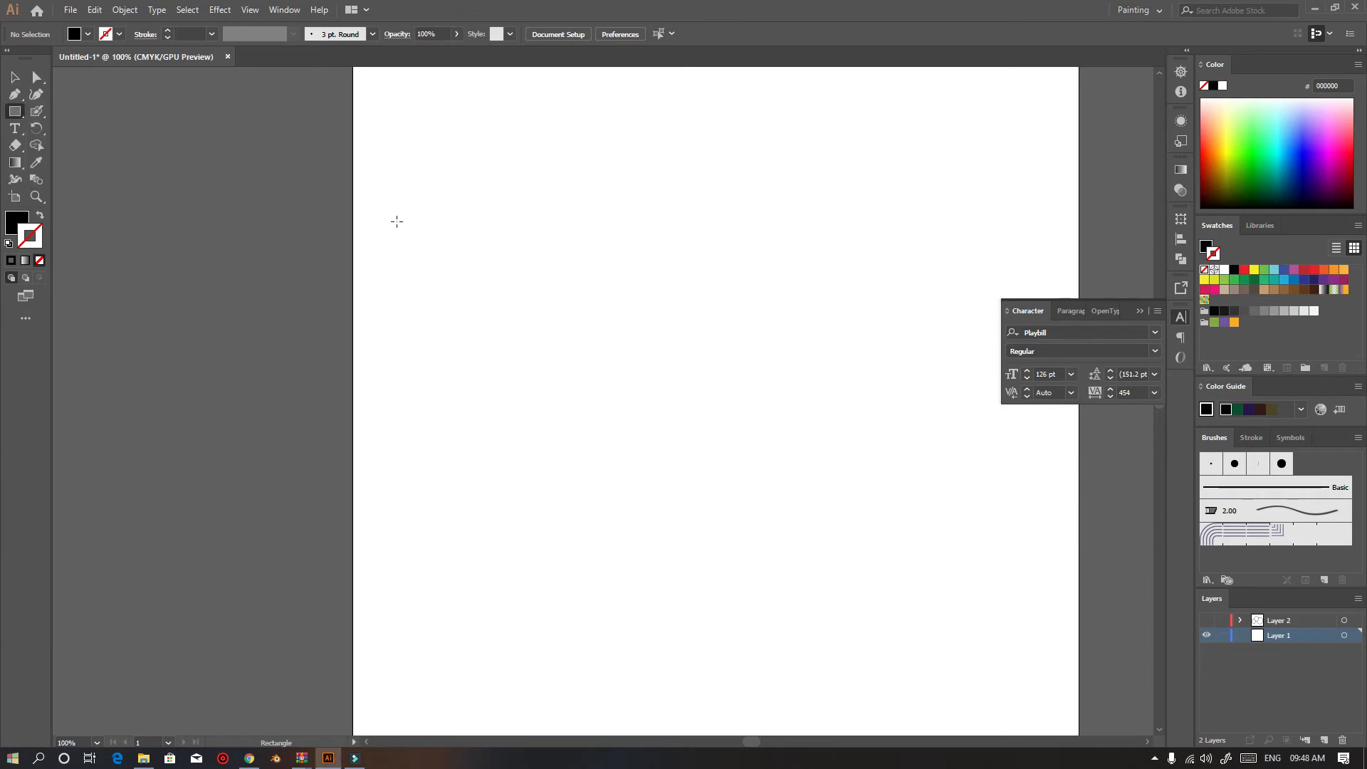
mouse_move(447, 234)
left_mouse_down()
mouse_move(769, 438)
mouse_move(755, 465)
left_mouse_up()
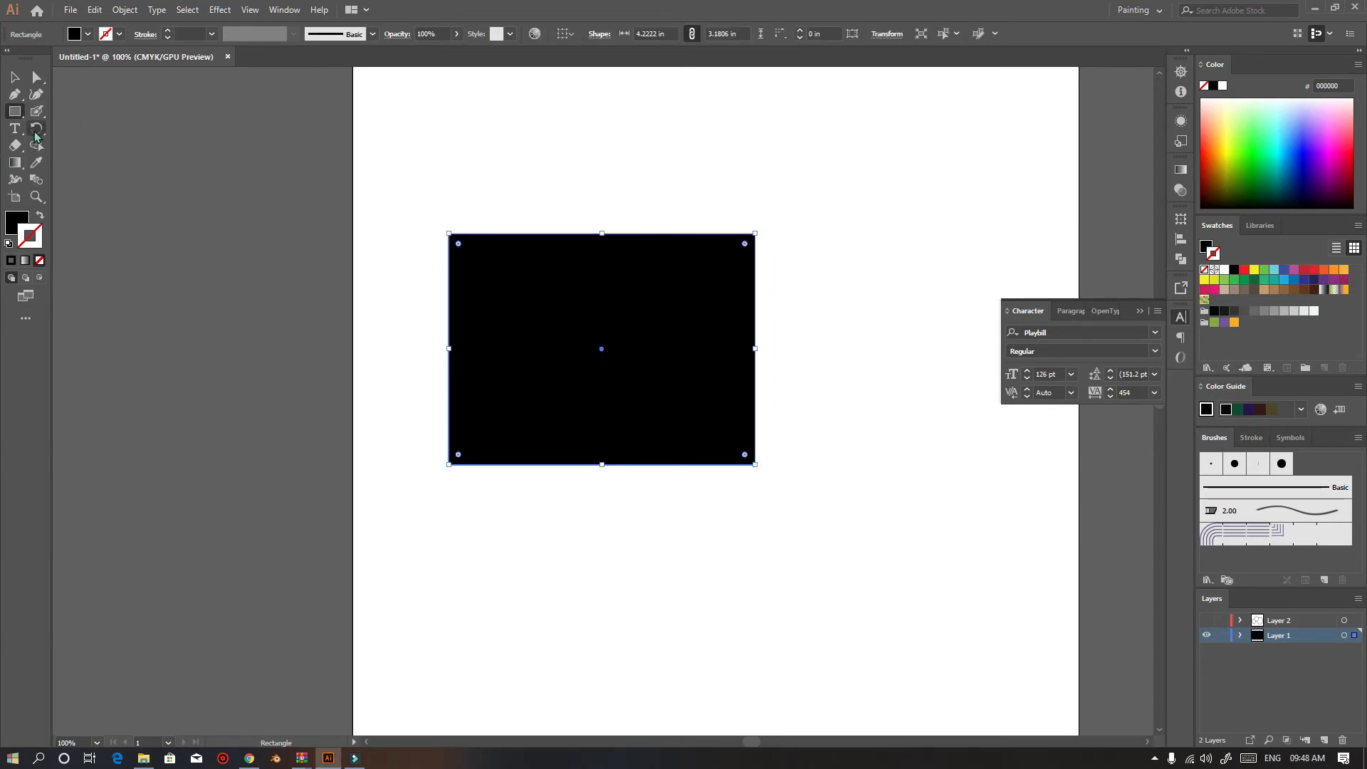
Try rotating the rectangle with the Rotate tool, then undo both rotations
left_click(36, 128)
left_click(107, 128)
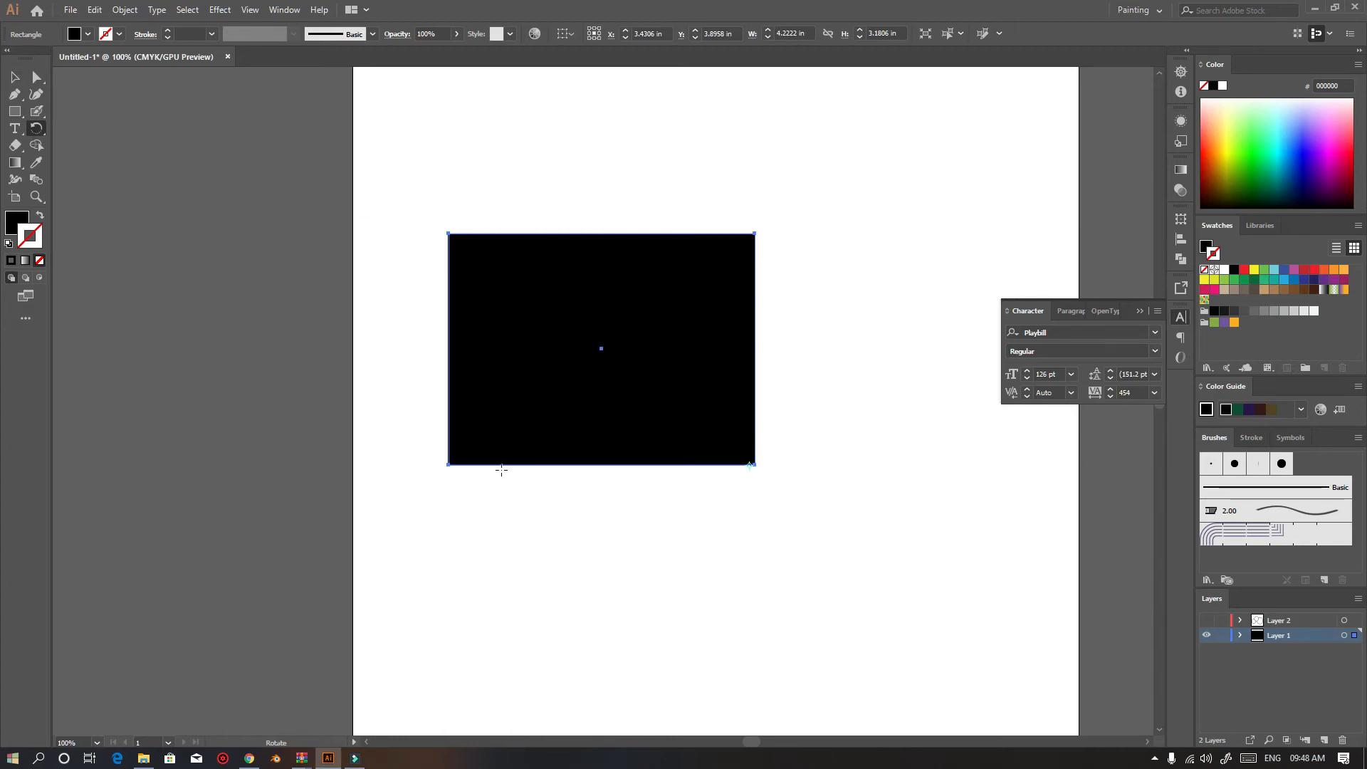
left_click_drag(583, 557, 590, 569)
left_click_drag(812, 463, 311, 448)
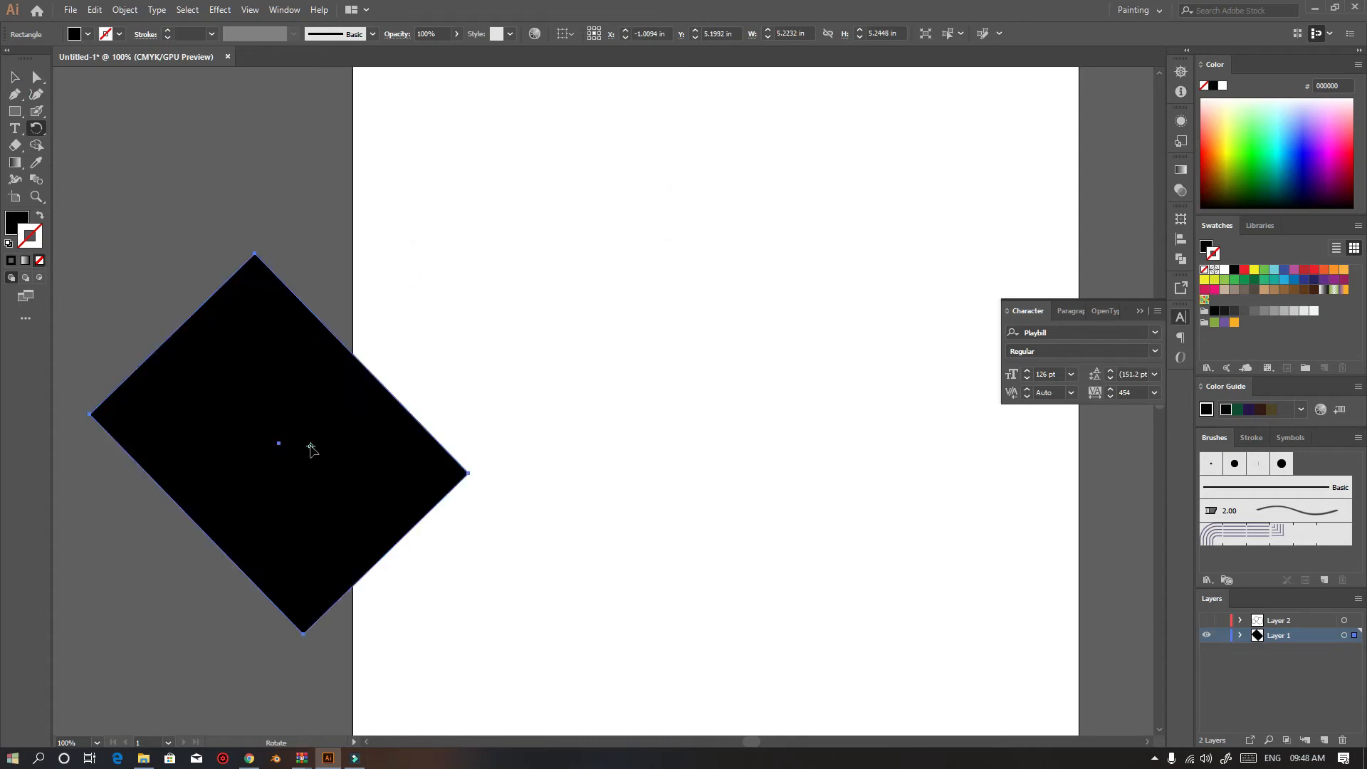
left_click_drag(420, 405, 469, 468)
key("ctrl+z")
key("ctrl+z")
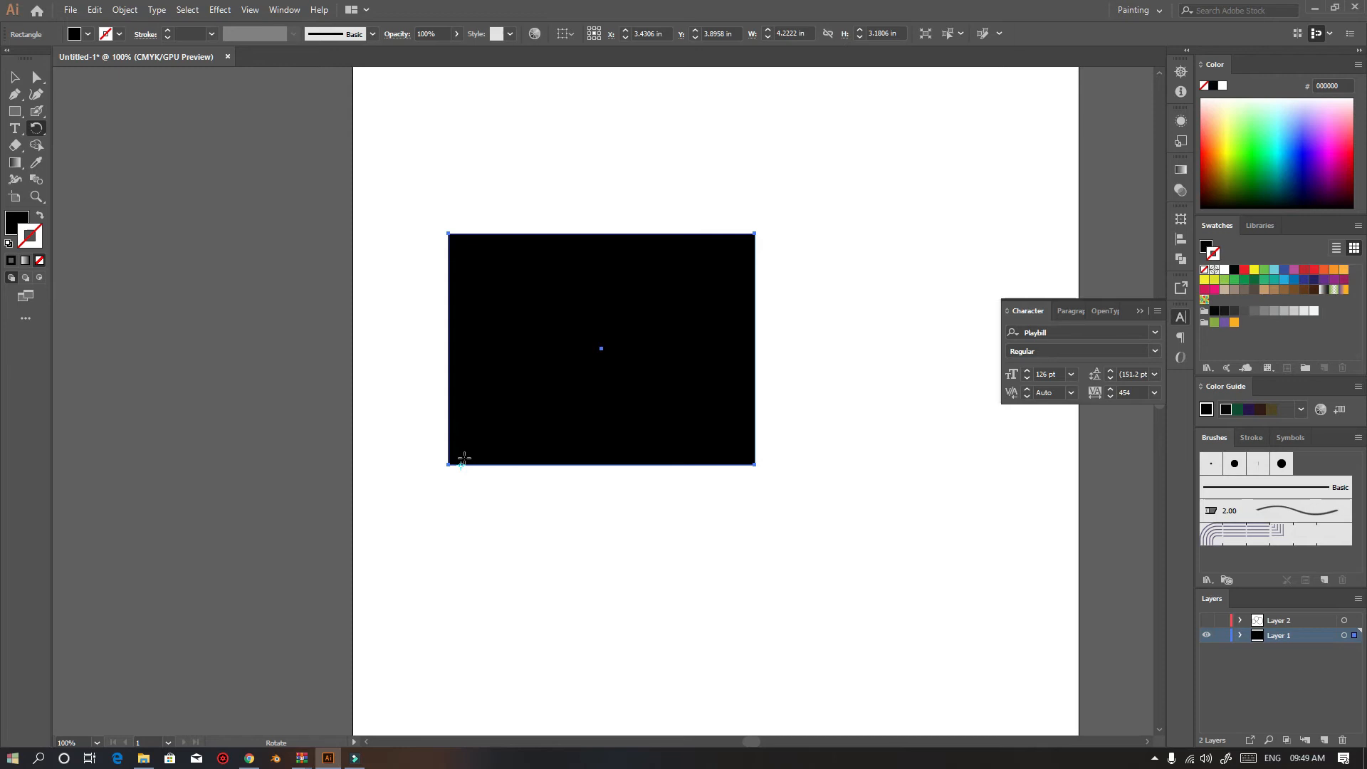
Set a rotation origin on the rectangle and rotate it around that point with the Rotate tool
left_click(479, 412)
left_click_drag(836, 181, 506, 97)
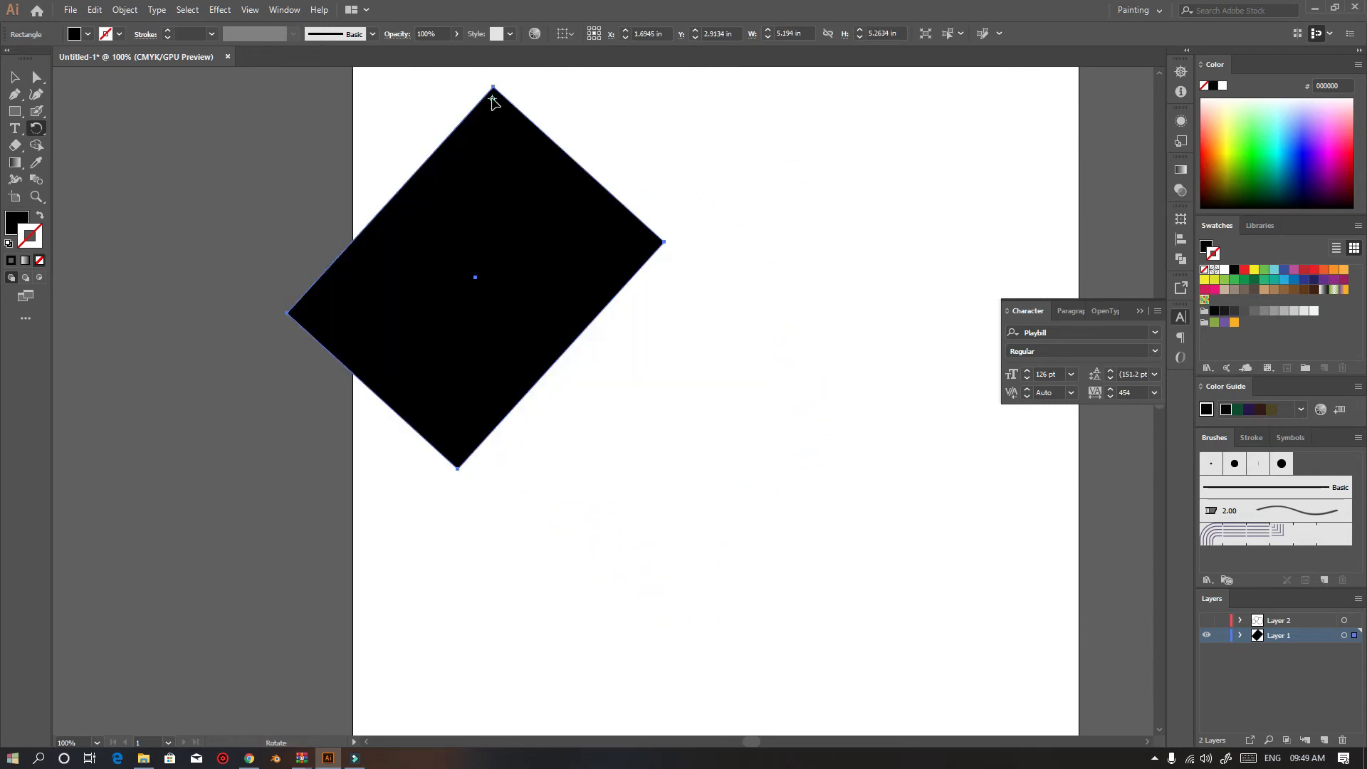
left_click_drag(473, 493, 947, 235)
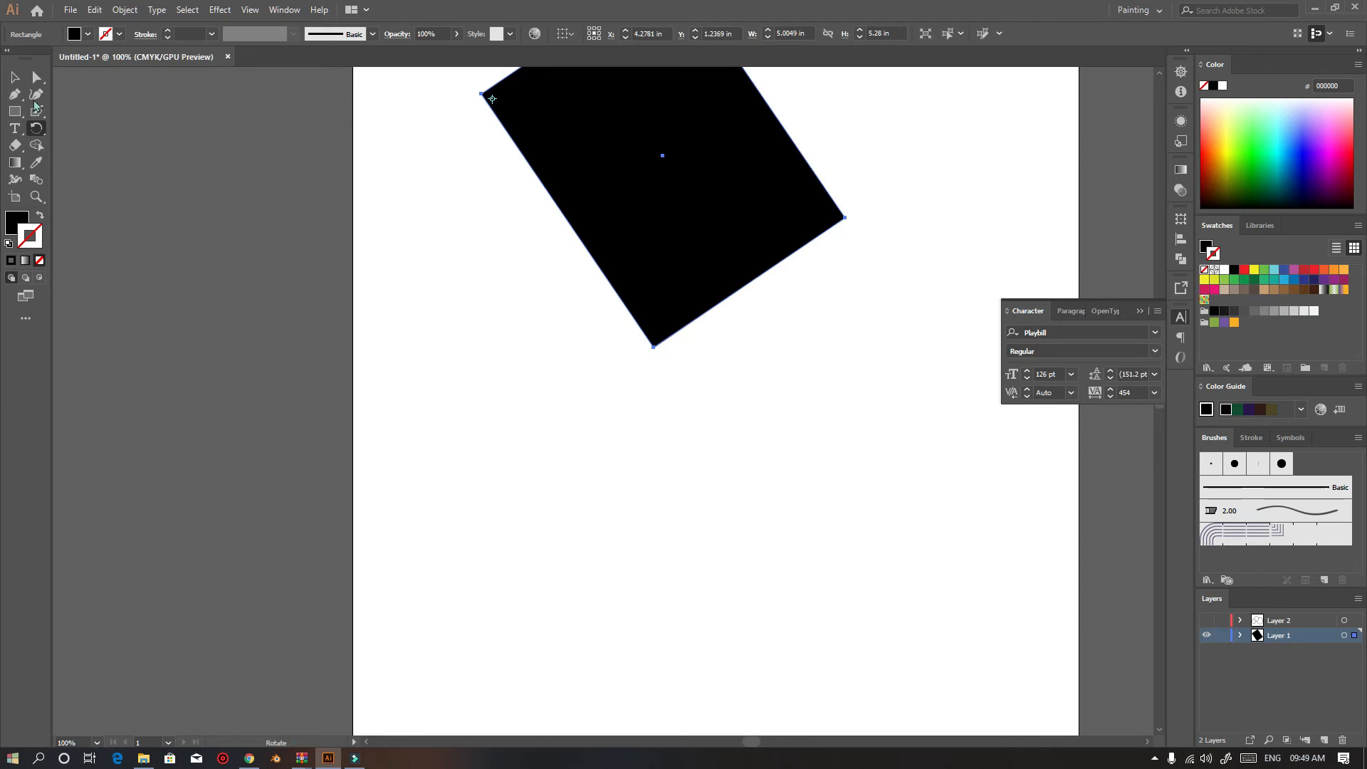
Try scaling the rotated rectangle with the Scale tool and undo the changes
left_click(34, 133)
left_click(93, 145)
left_click_drag(871, 205, 834, 364)
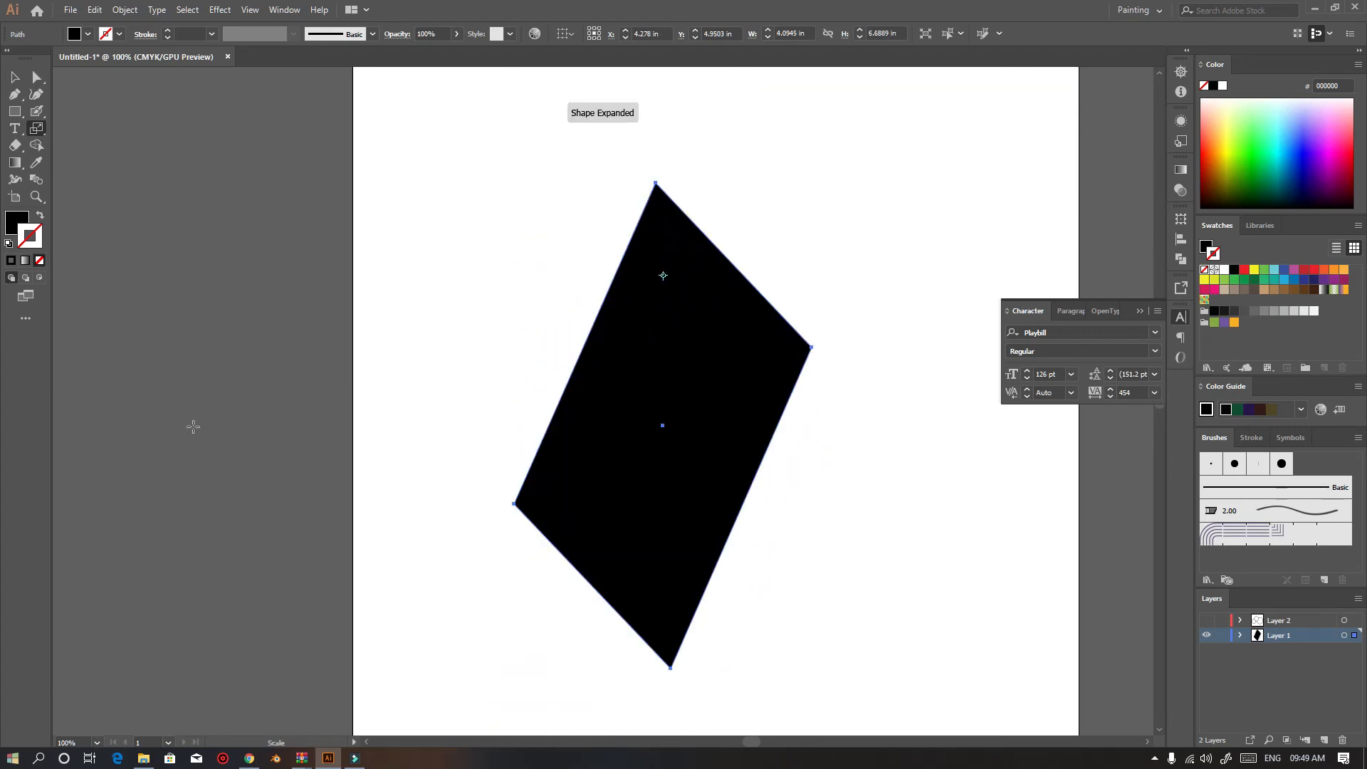
key("ctrl+z")
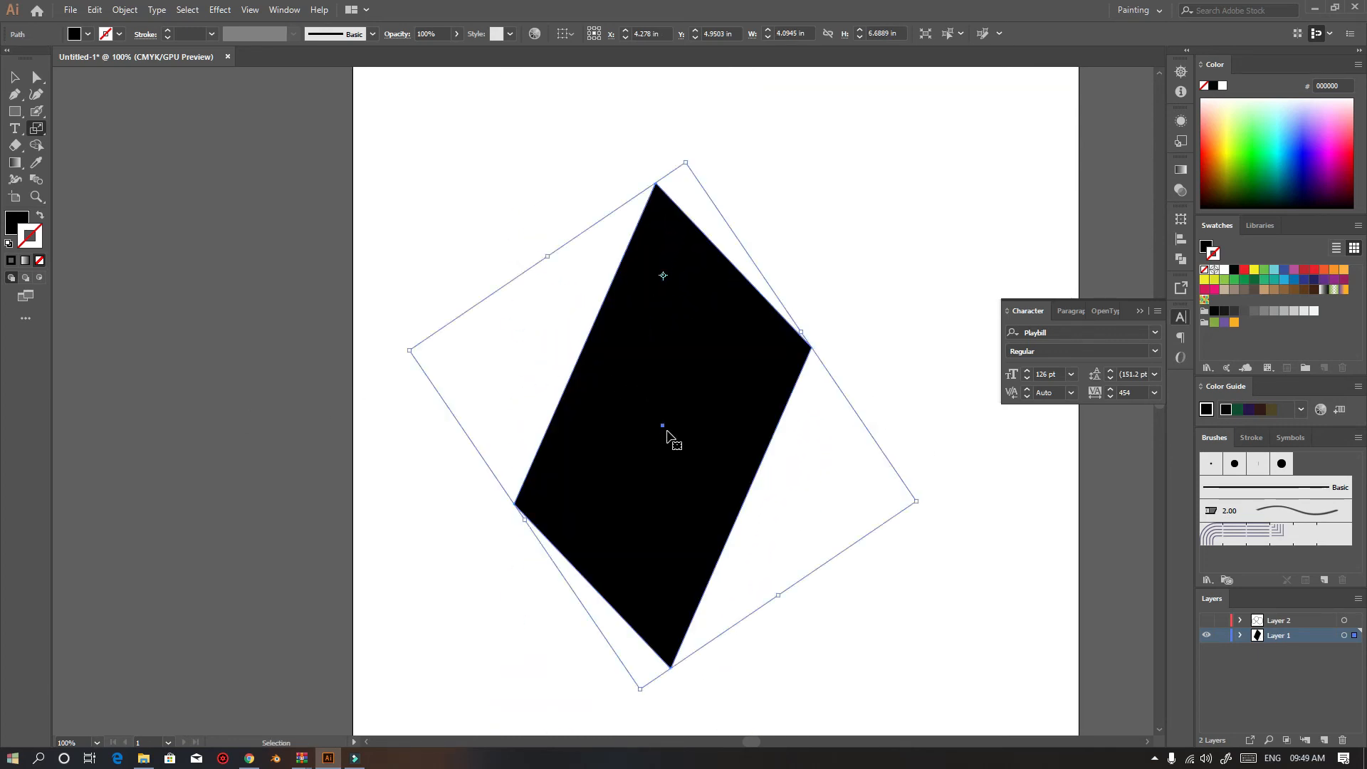
key("ctrl+z")
key("ctrl+z")
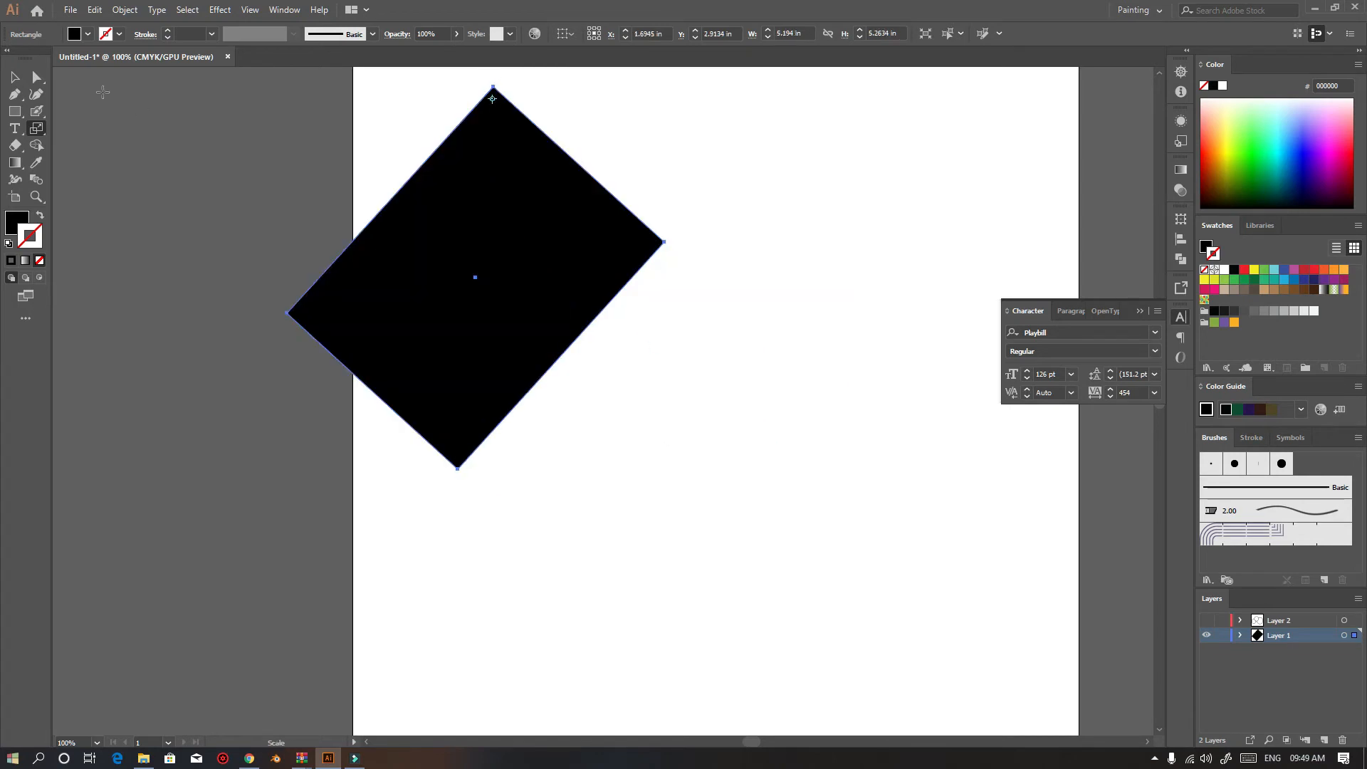
Select the rotated rectangle and delete it from the artboard
left_click(20, 79)
key("Delete")
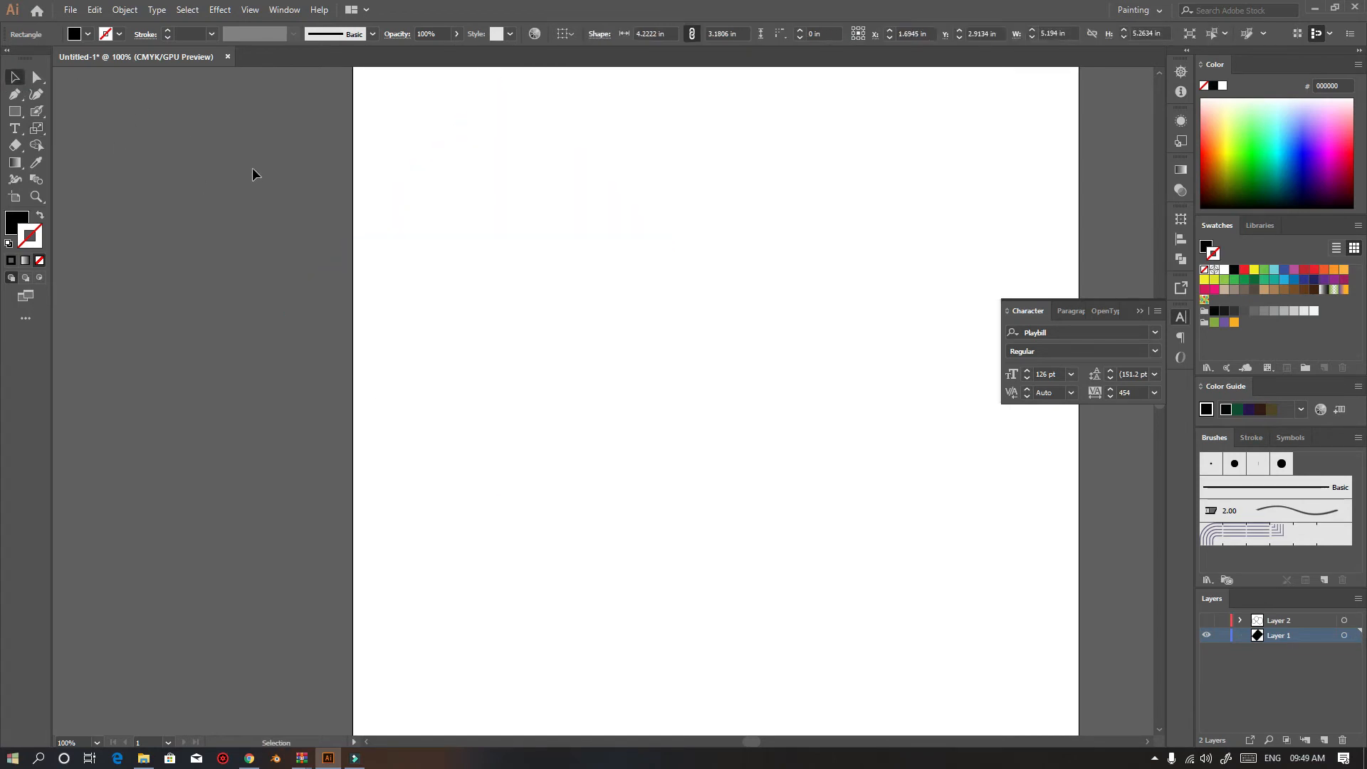
Draw a rectangle about 3.79 by 2.90 in in the upper-left part of the artboard
left_click(15, 112)
mouse_move(413, 188)
left_mouse_down()
mouse_move(685, 459)
mouse_move(725, 426)
mouse_move(685, 396)
left_mouse_up()
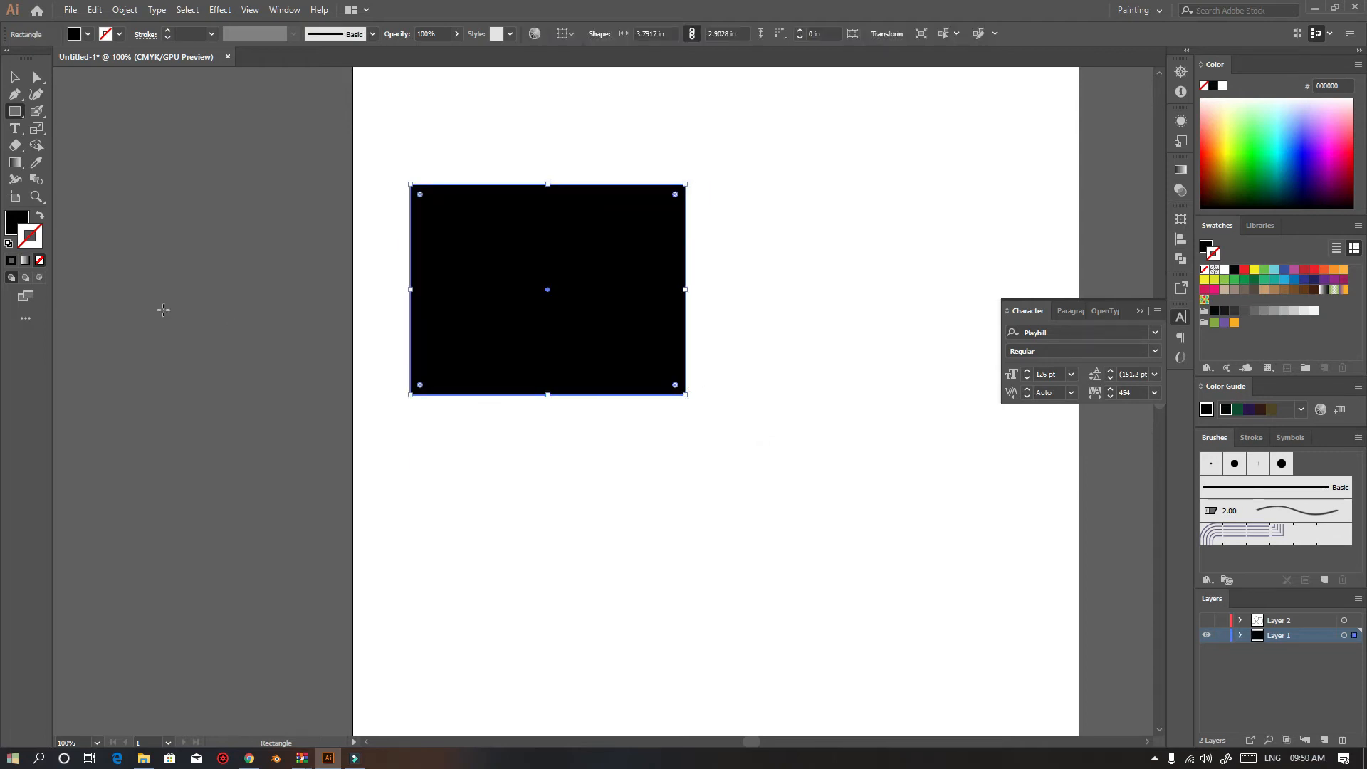
Resize the rectangle to about 4.63 by 3.54 in and move it toward the artboard's centre
left_click(37, 128)
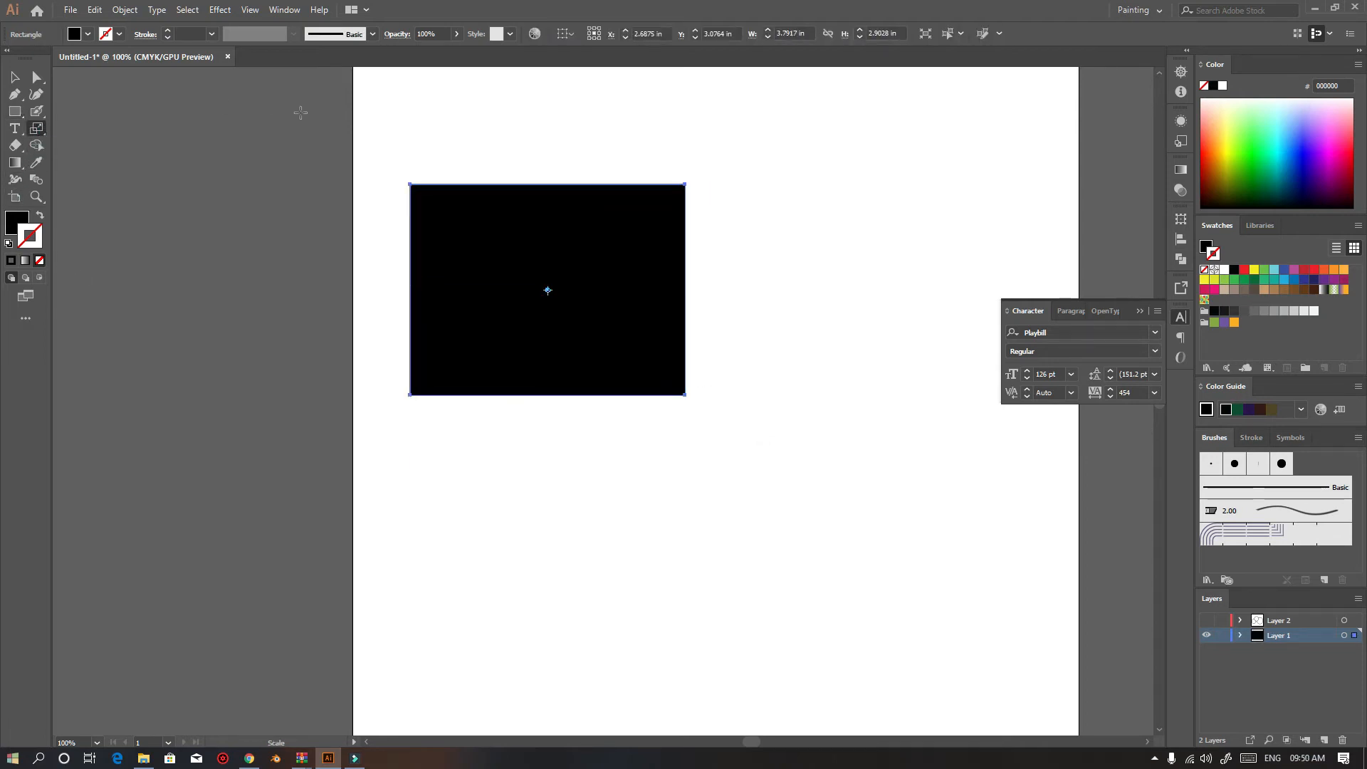
left_click(15, 77)
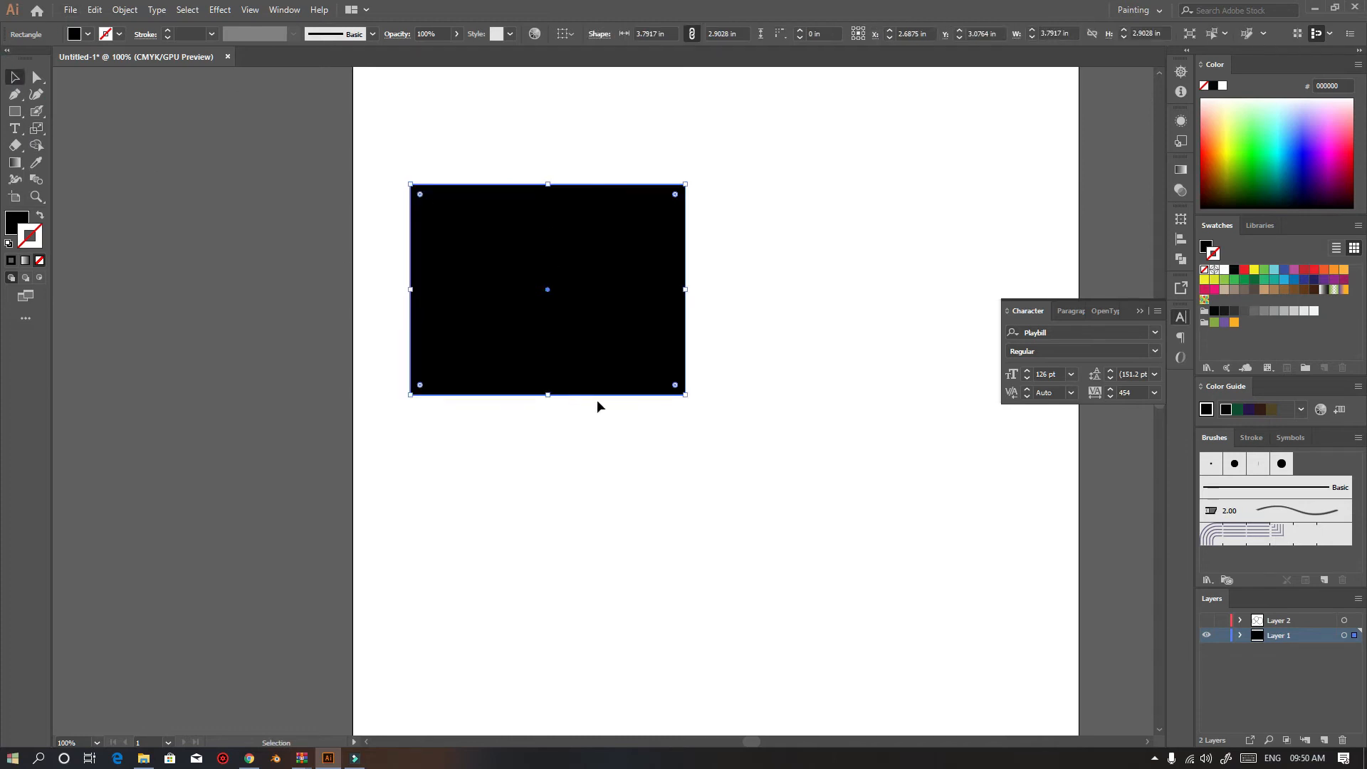
left_click_drag(688, 395, 715, 439)
left_click_drag(589, 330, 701, 384)
left_click(399, 210)
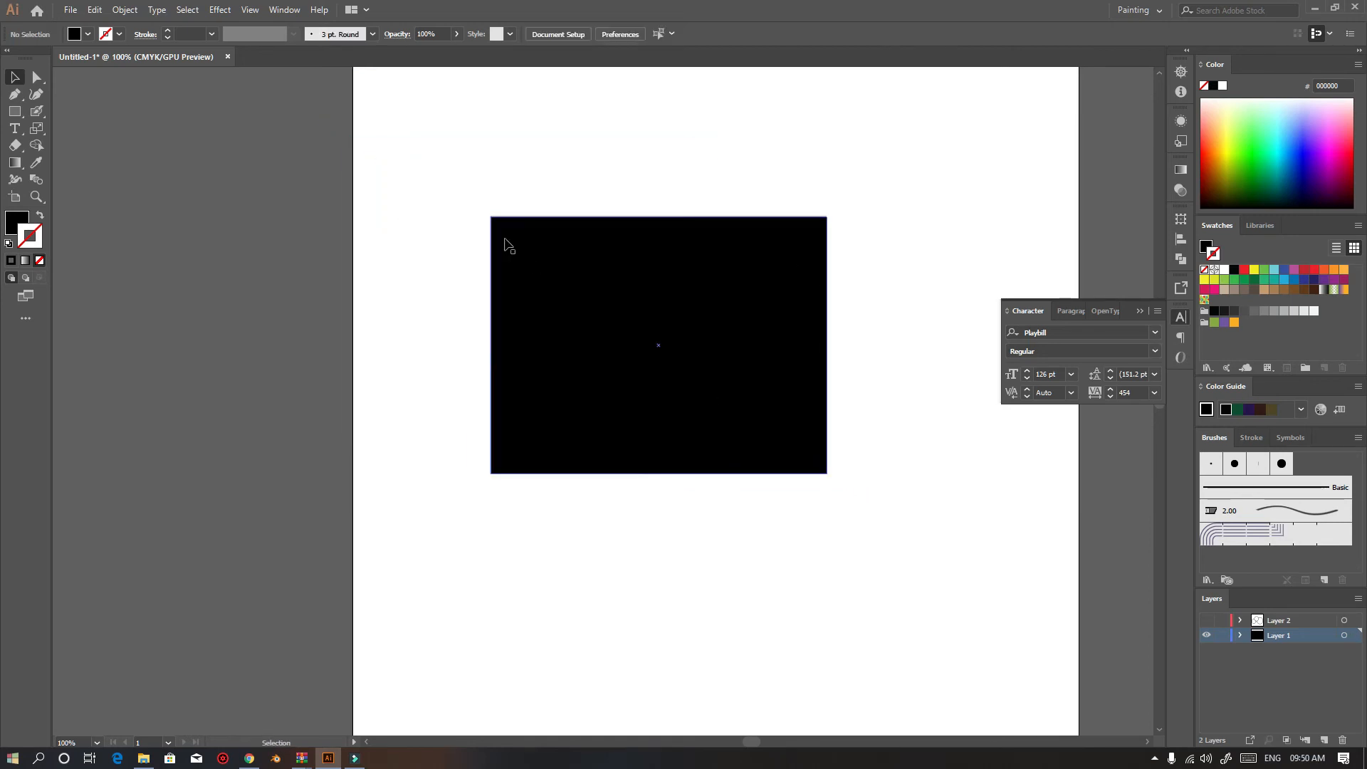
Scale the rectangle up to about 5.95 by 4.55 in with the Scale tool
left_click(36, 128)
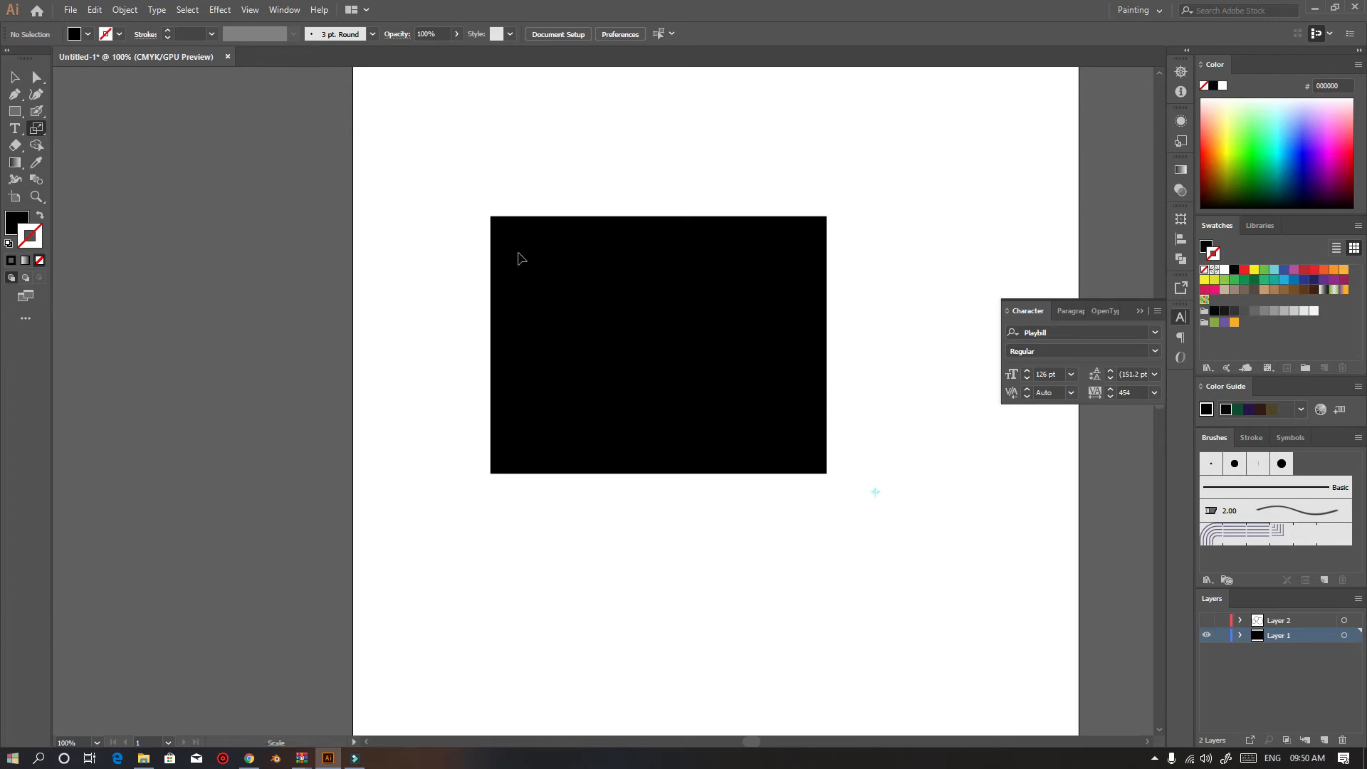
key("v")
left_click(591, 282)
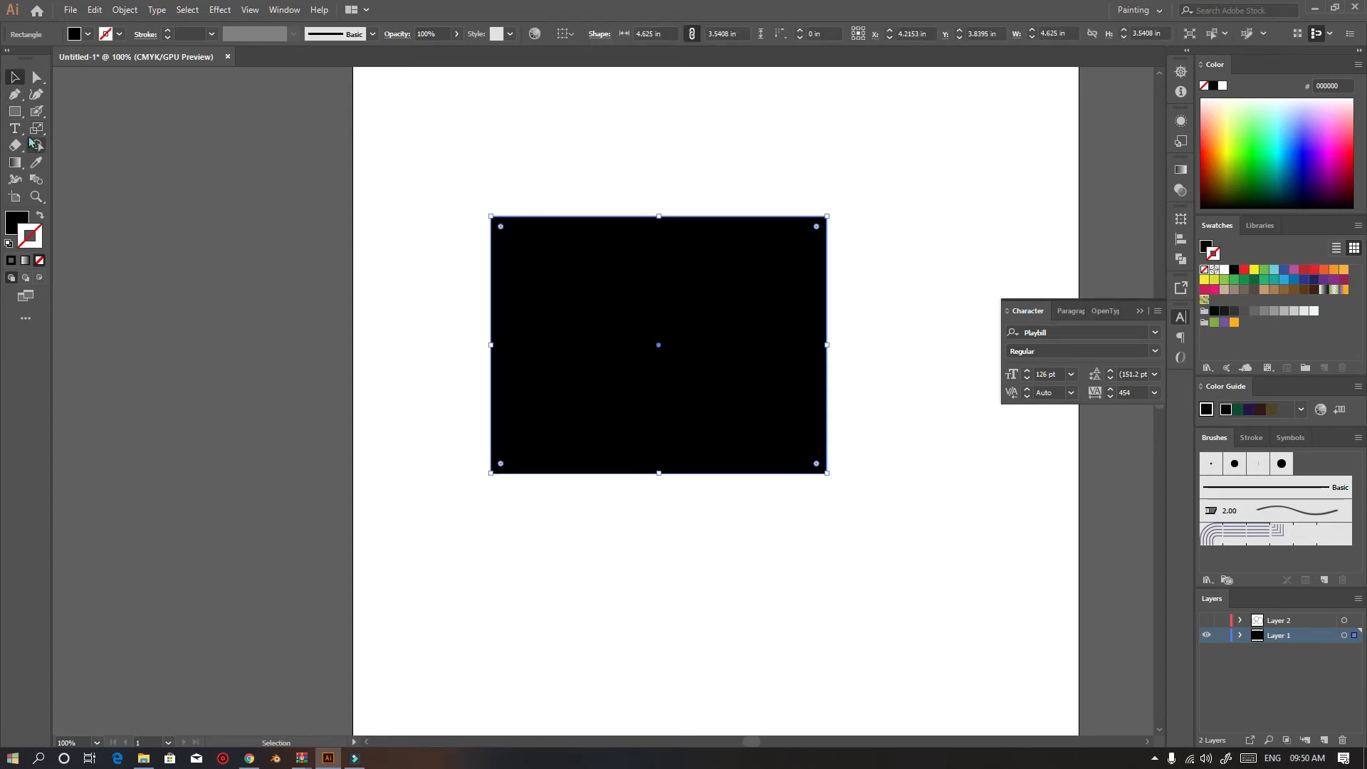
left_click(37, 128)
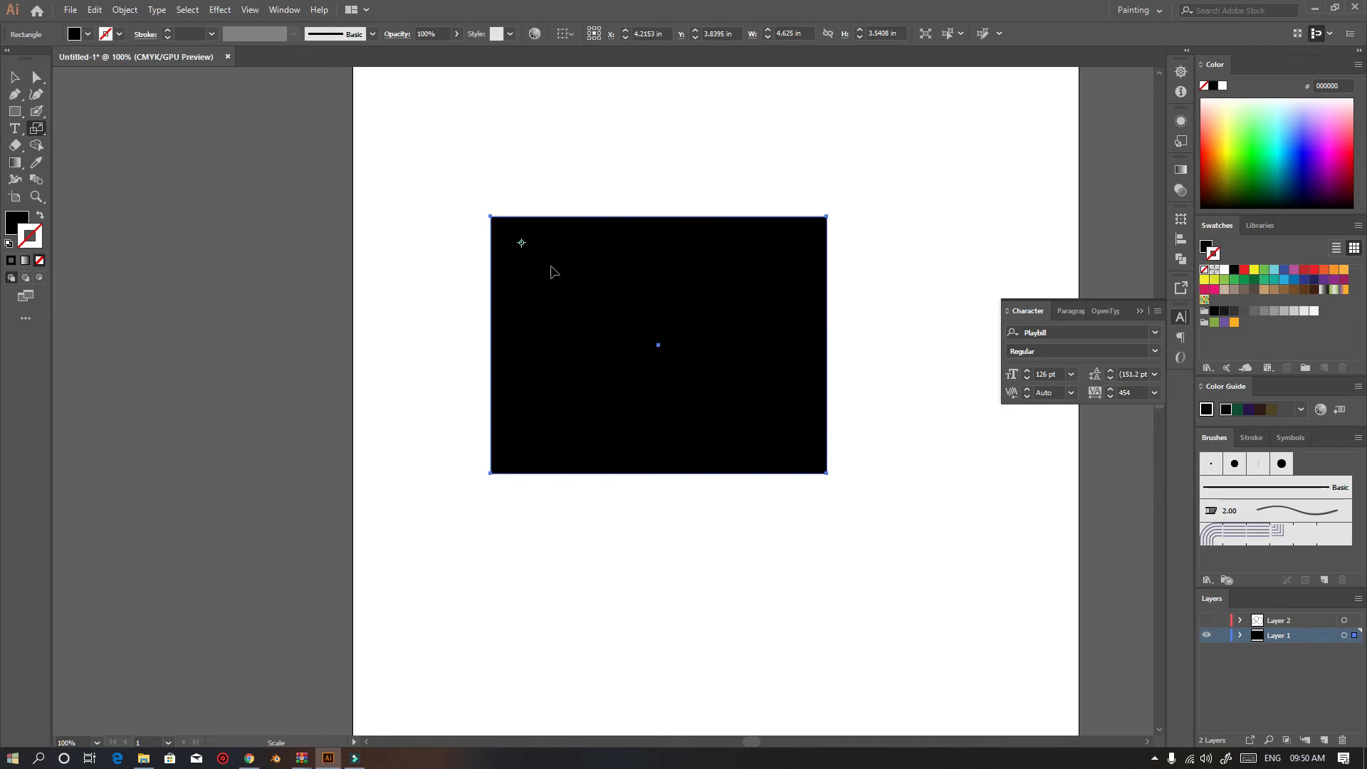
left_click_drag(777, 426, 834, 489)
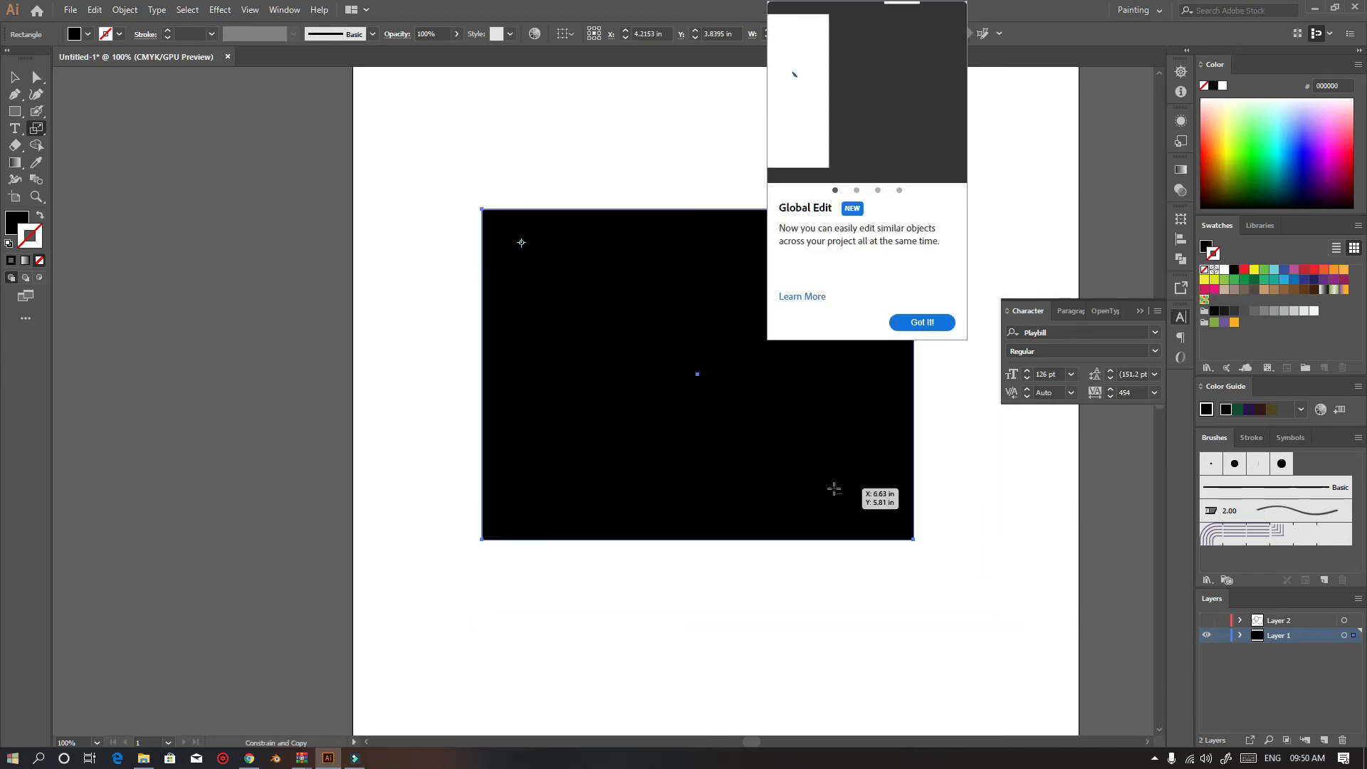
left_click(917, 321)
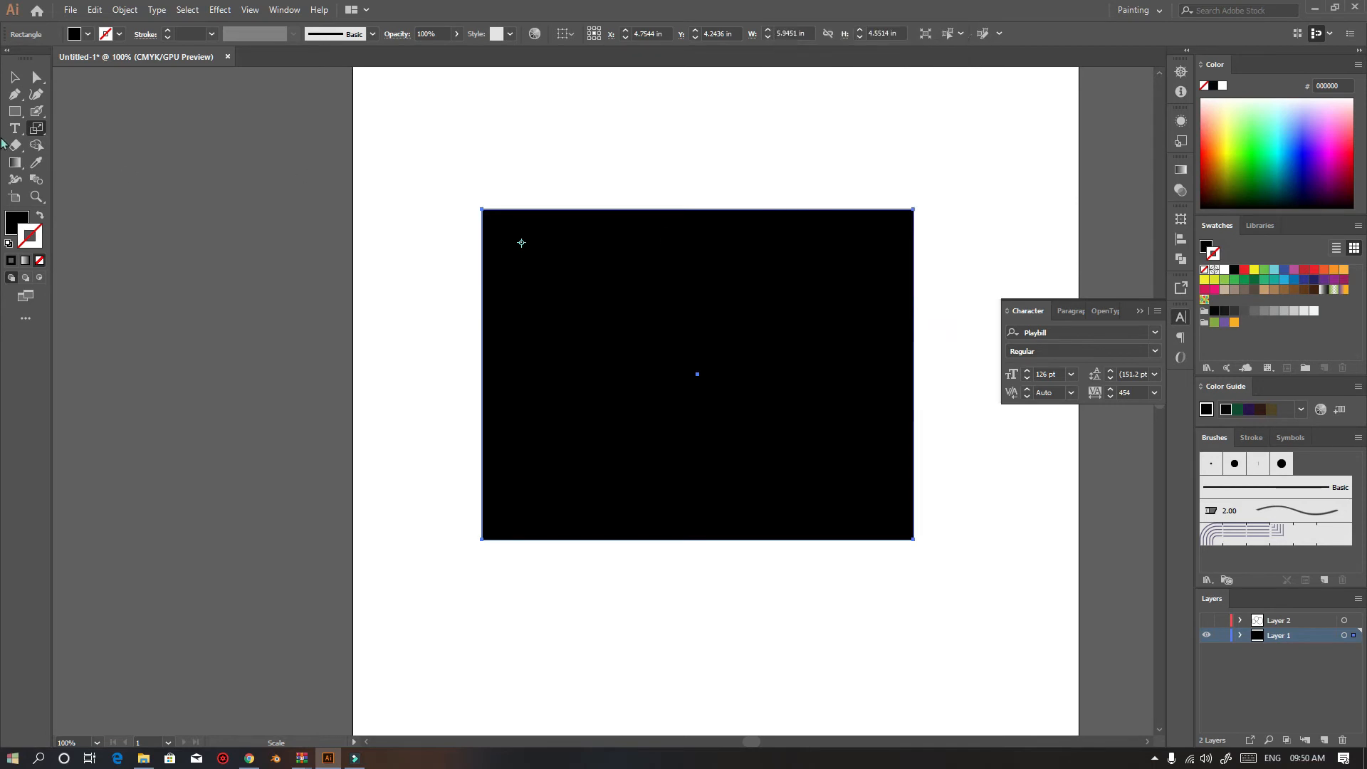
left_click(14, 77)
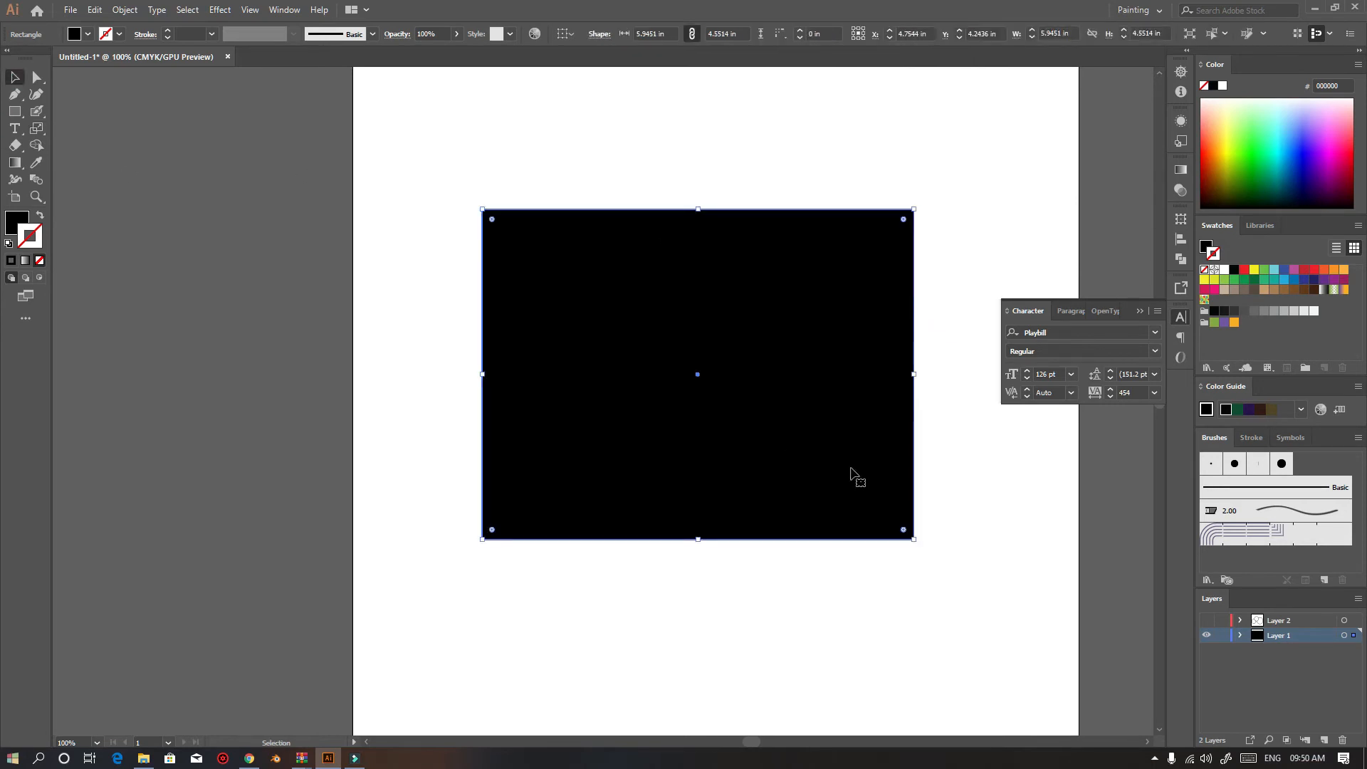
Select the enlarged rectangle and delete it
key("ctrl+shift+a")
left_click(604, 374)
key("Delete")
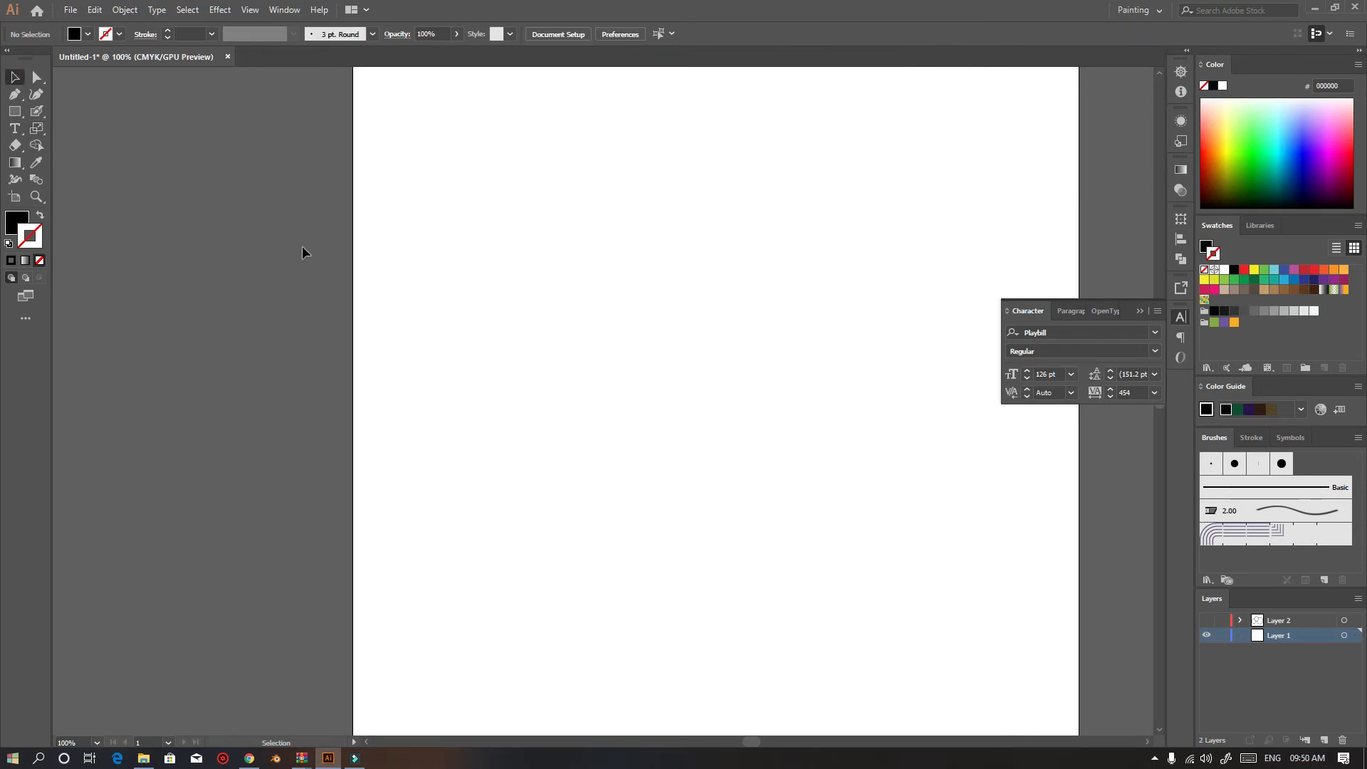
Pick the Reflect tool and draw a rectangle about 3.96 by 3.51 in near the artboard's centre
left_click(36, 128)
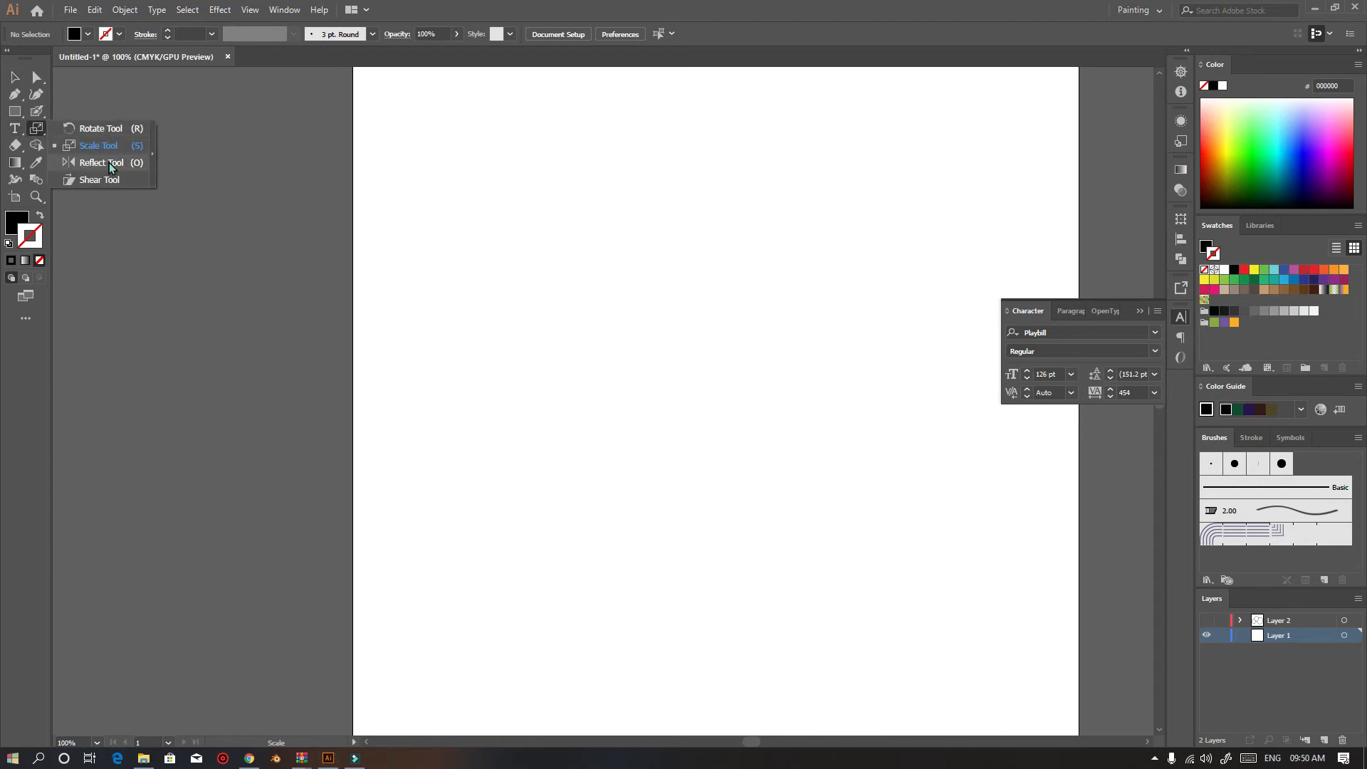
left_click(109, 164)
left_click(14, 111)
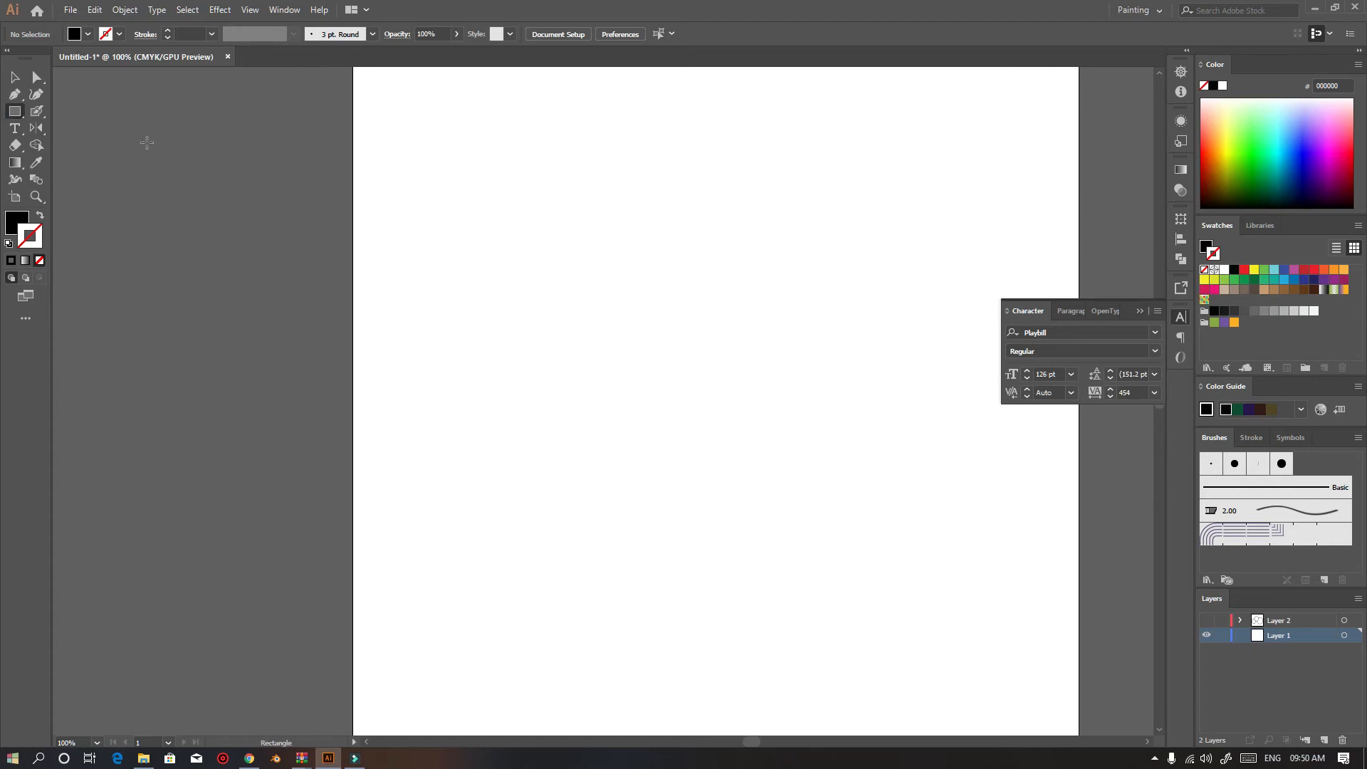
left_click_drag(513, 207, 800, 462)
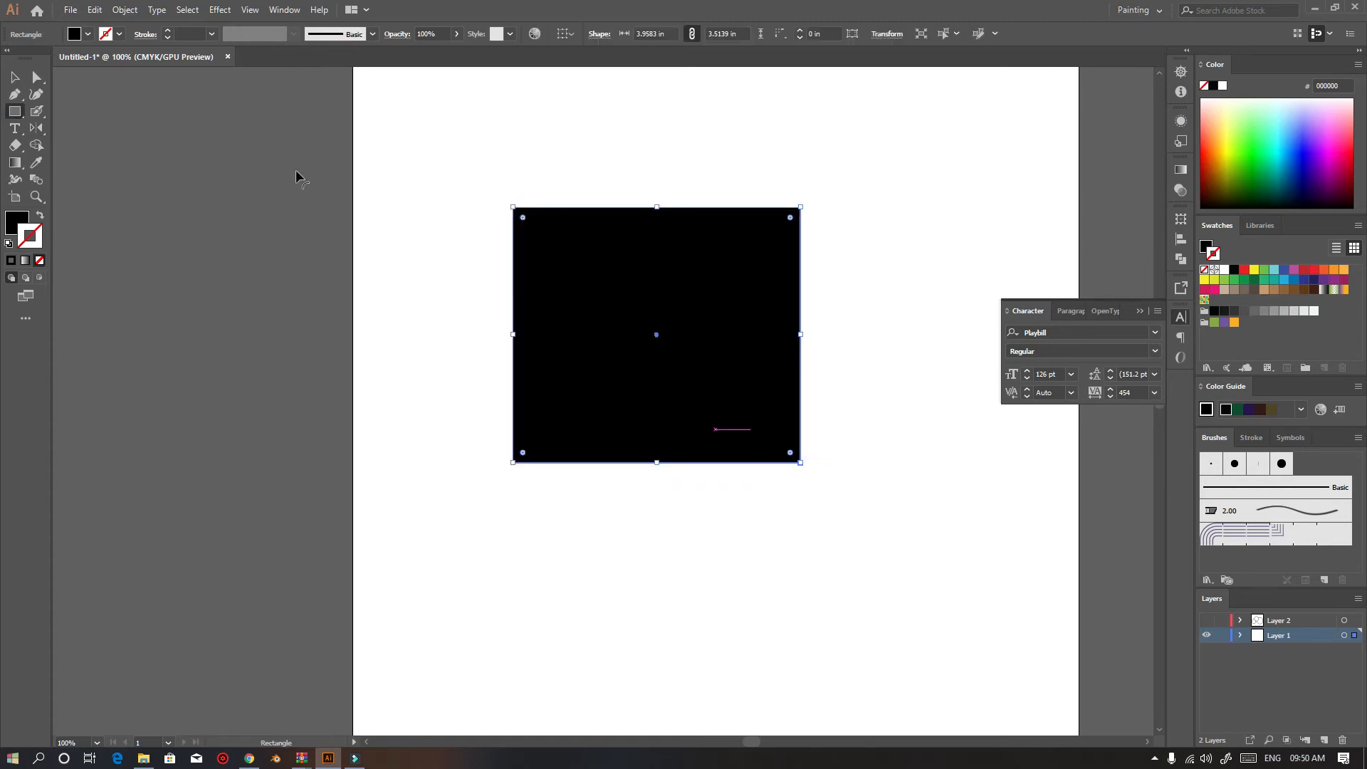
Flip the rectangle across several axes with the Reflect tool
left_click(36, 127)
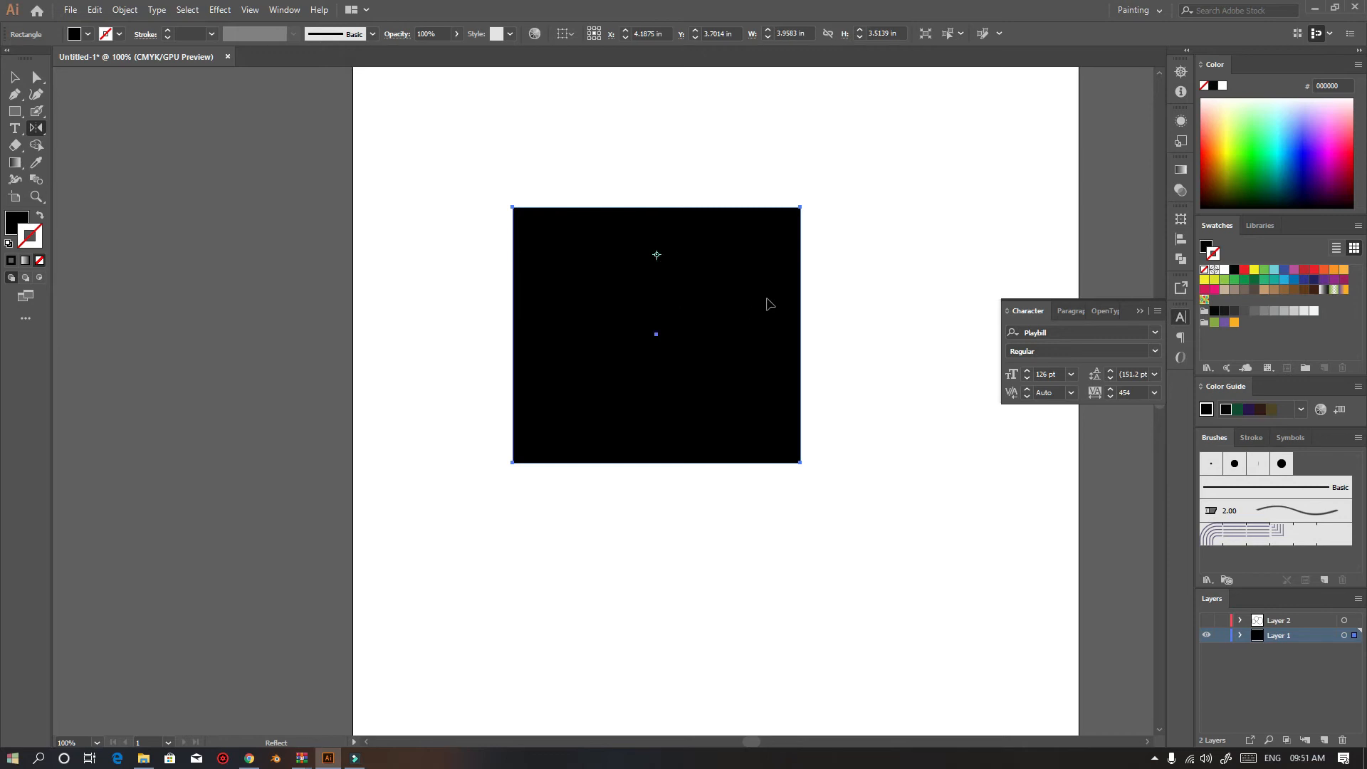
left_click_drag(786, 336, 688, 676)
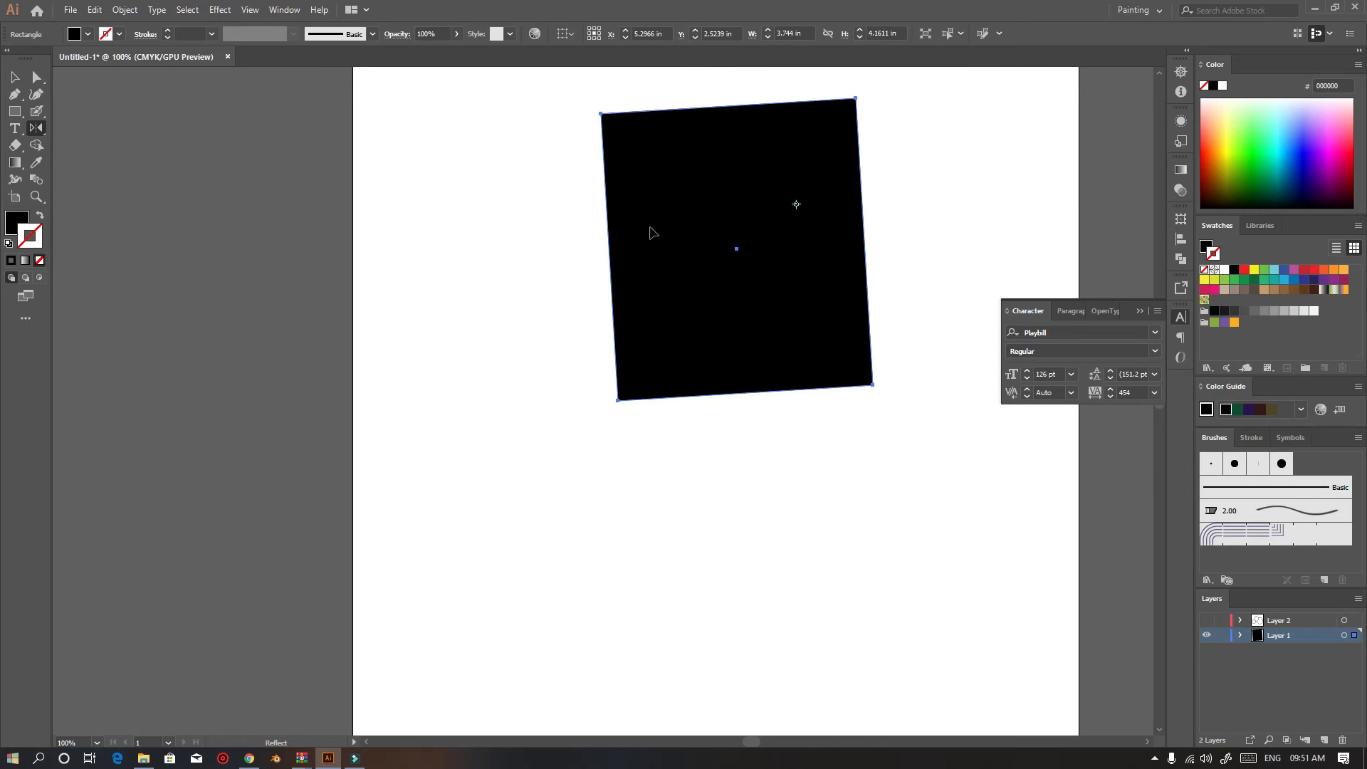
left_click(650, 227, "shift")
left_click(664, 485)
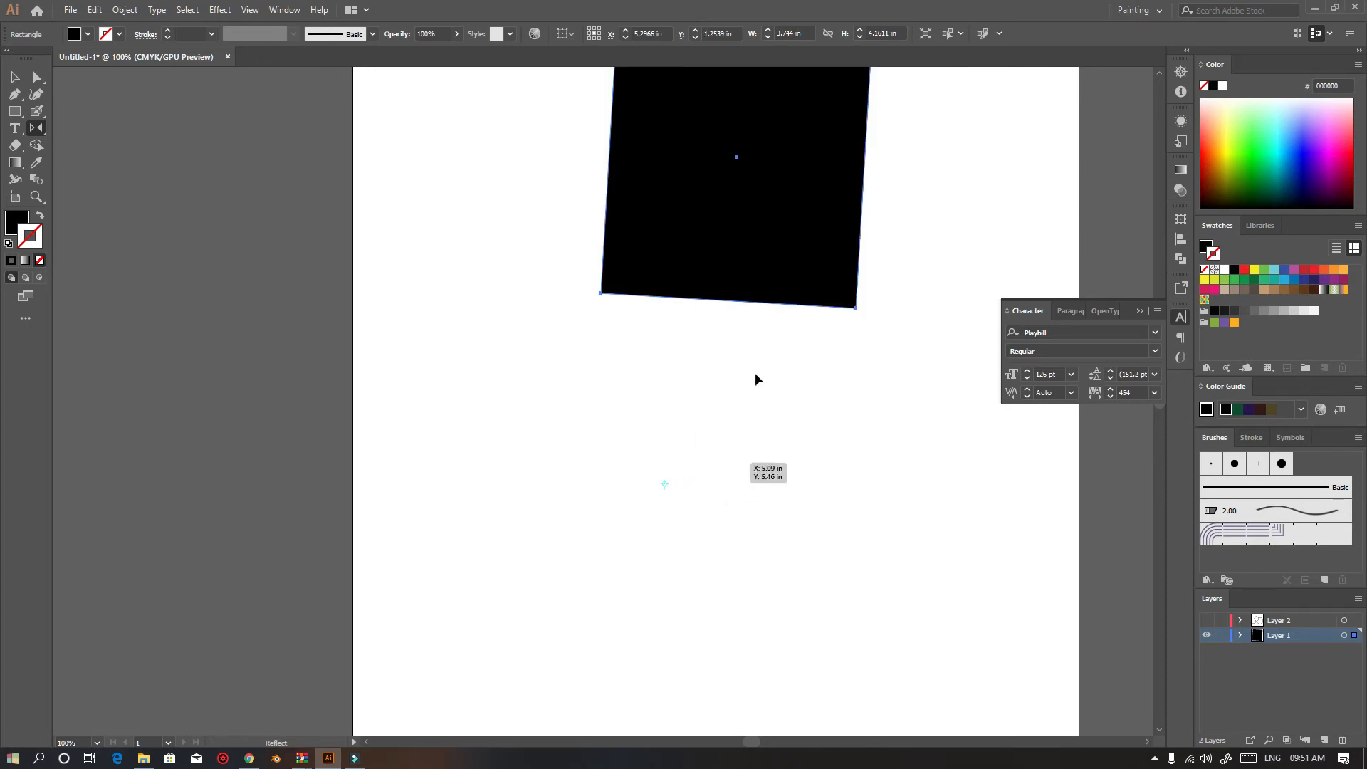
left_click(748, 235, "shift")
left_click(747, 531)
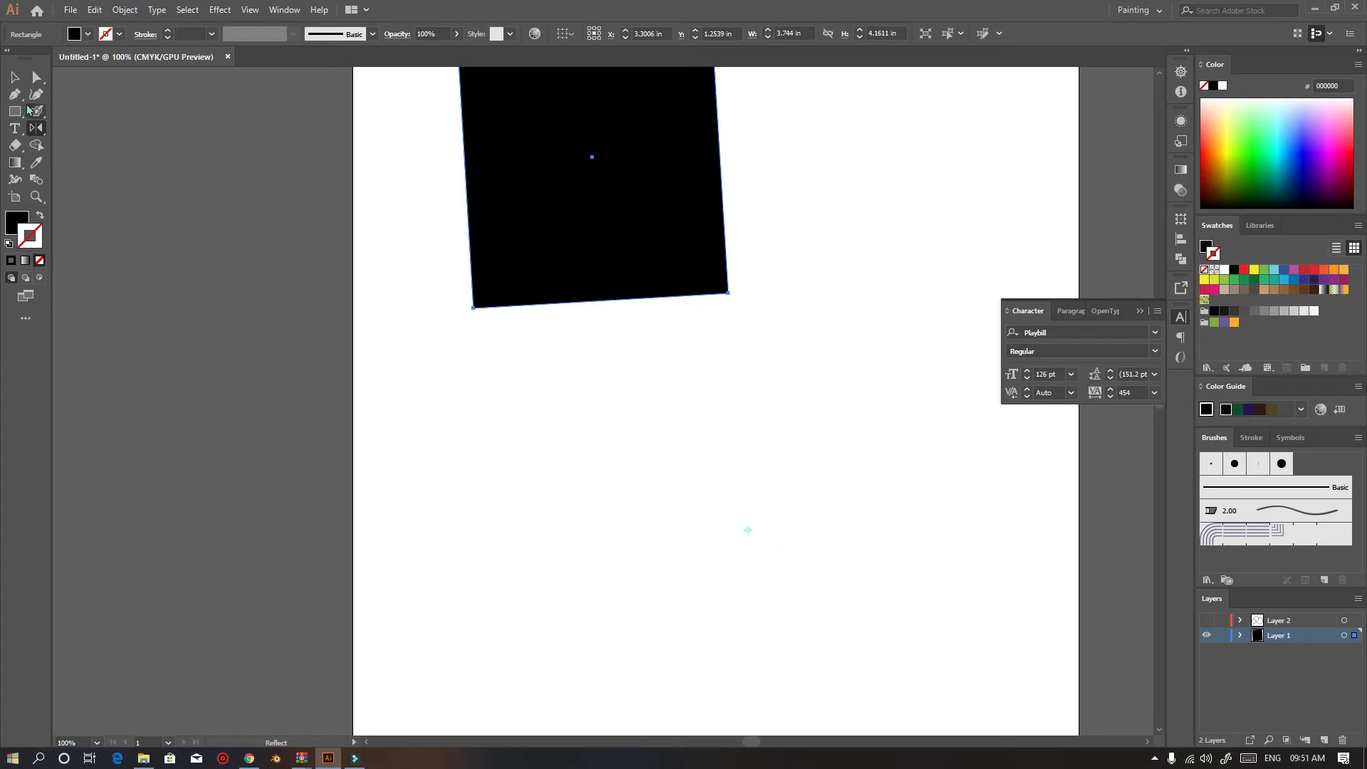
Delete the reflected rectangle and draw a new one about 3.99 by 2.90 in
key("v")
key("Delete")
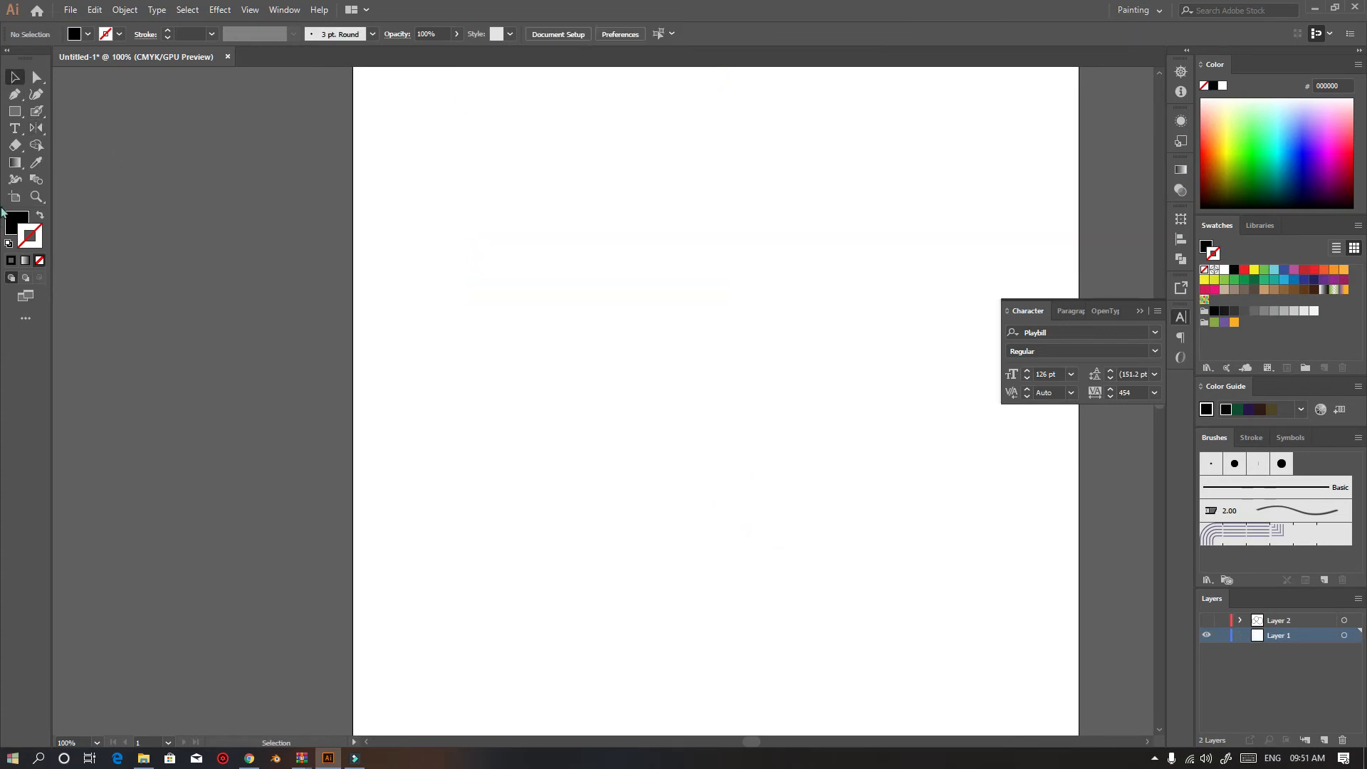
left_click(14, 112)
left_click_drag(523, 174, 811, 384)
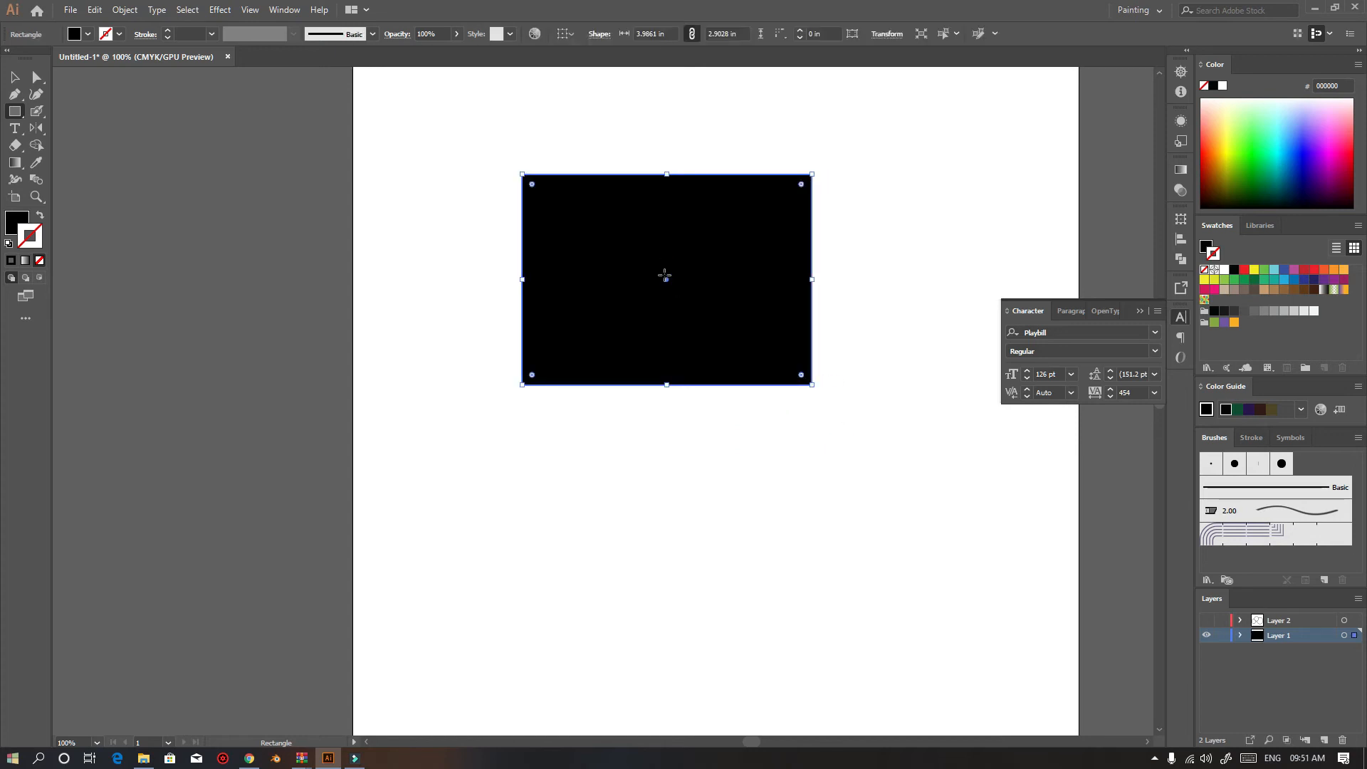
Reshape the rectangle by dragging its anchor points with the Direct Selection tool
left_click(15, 114)
left_click(36, 76)
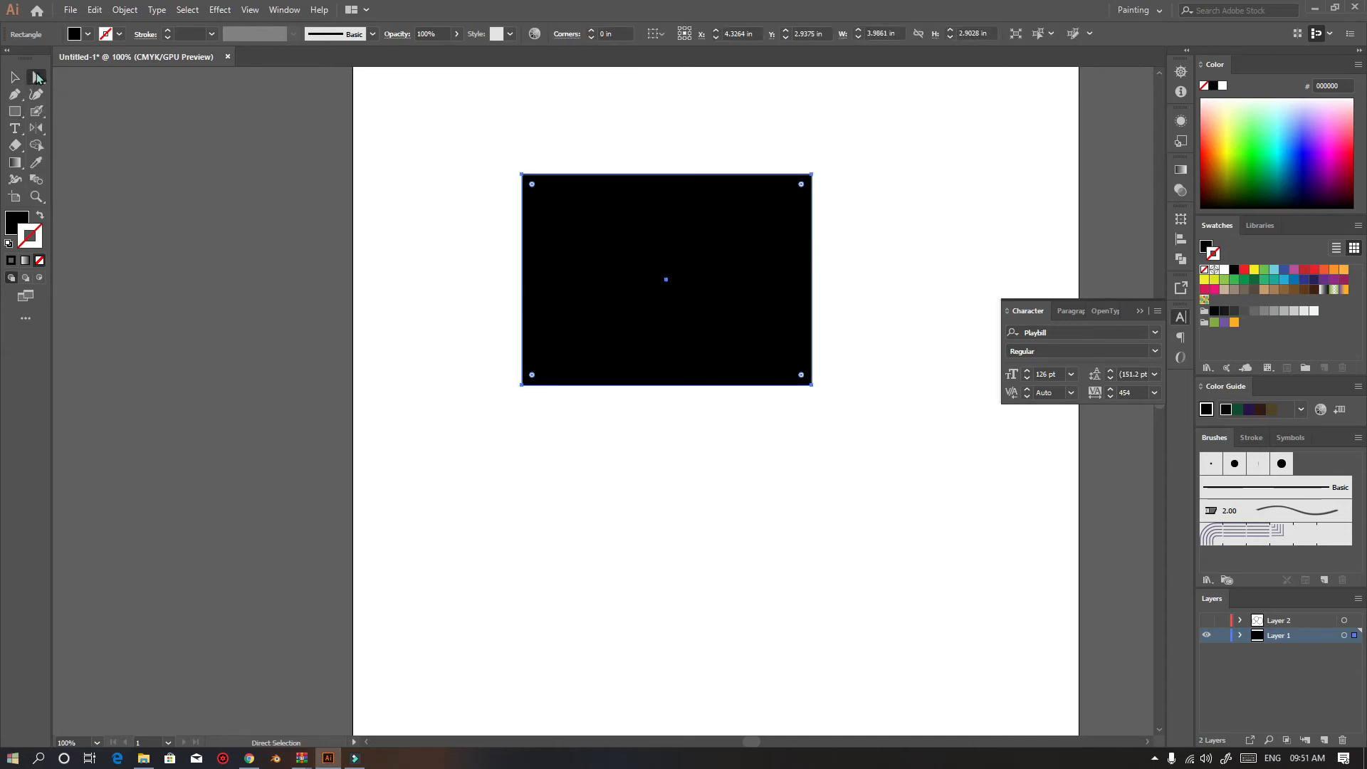
left_click(522, 176)
left_click_drag(522, 176, 619, 238)
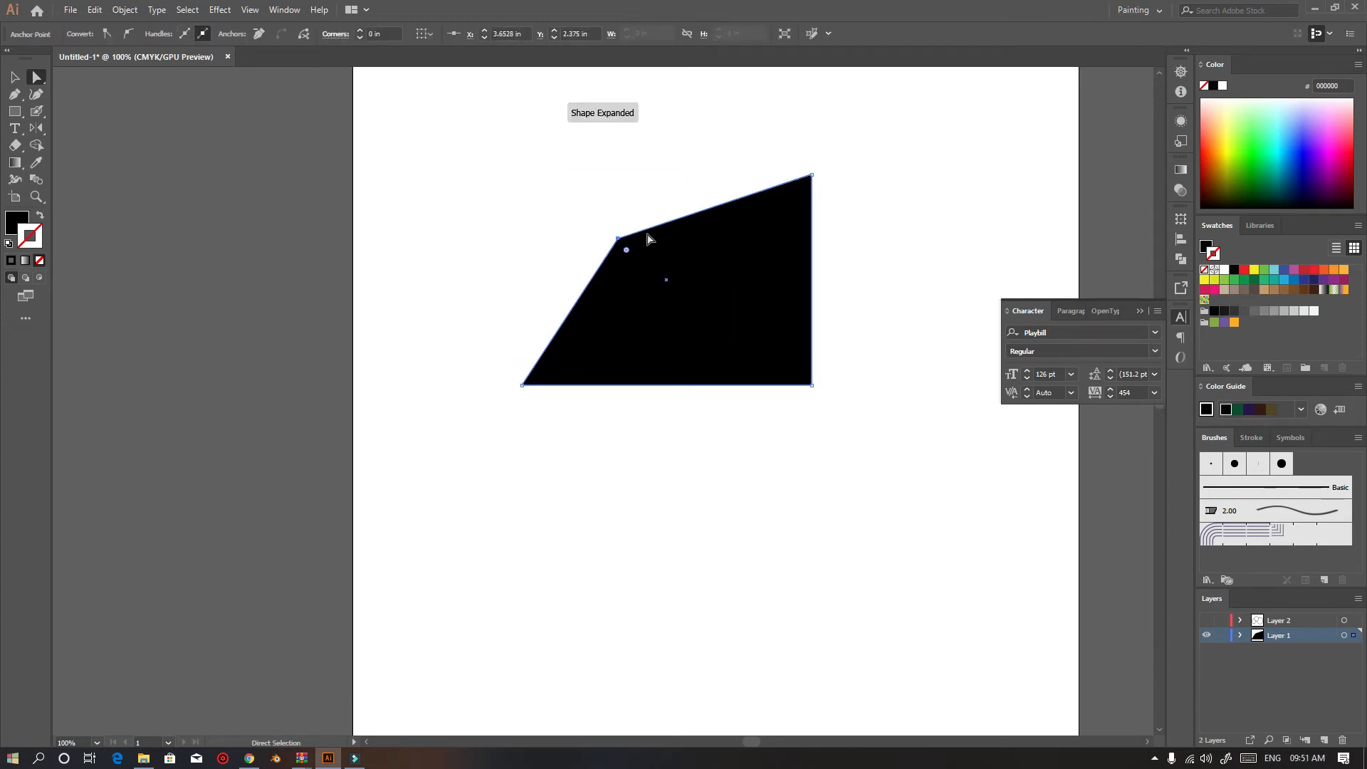
left_click_drag(757, 285, 702, 366)
Reflect the reshaped path with the Reflect tool about chosen points, then delete it
left_click(36, 128)
key("ctrl+z")
left_click(675, 309)
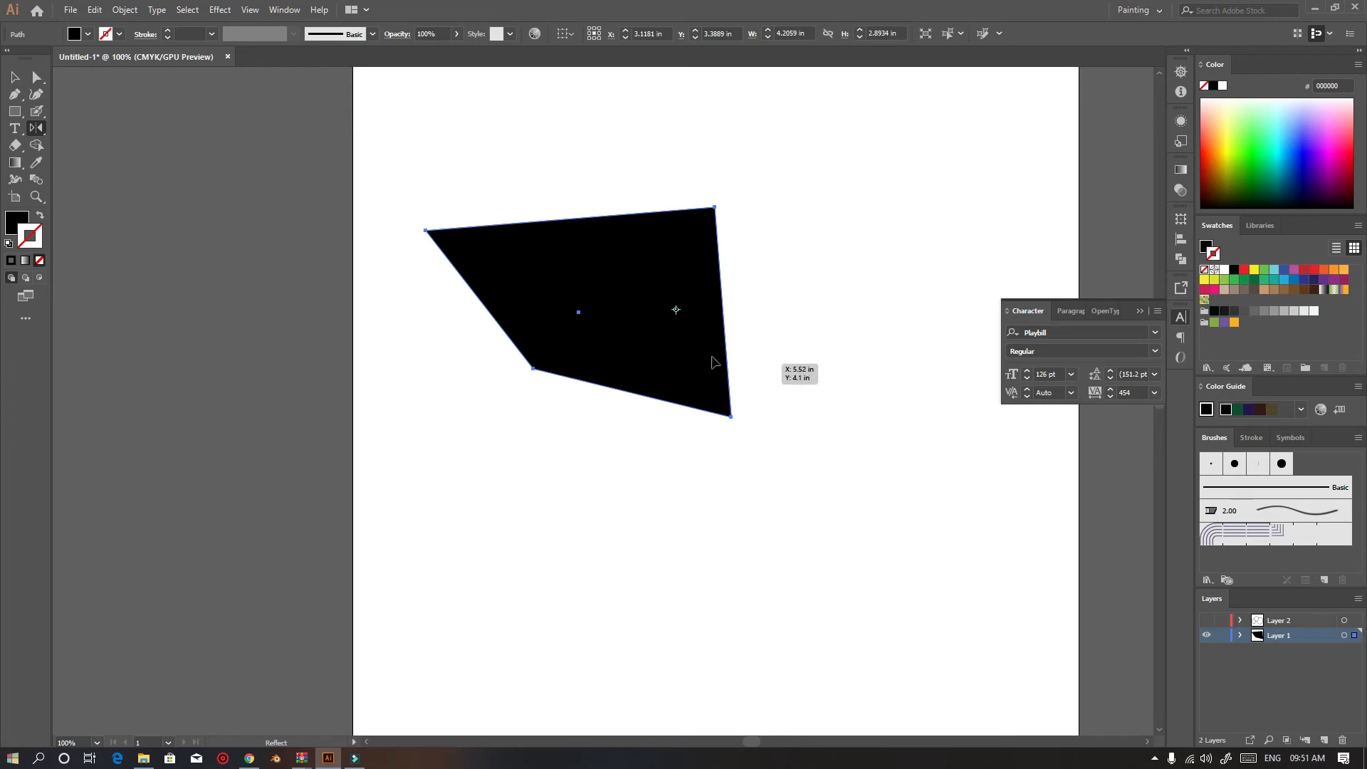
left_click(643, 172)
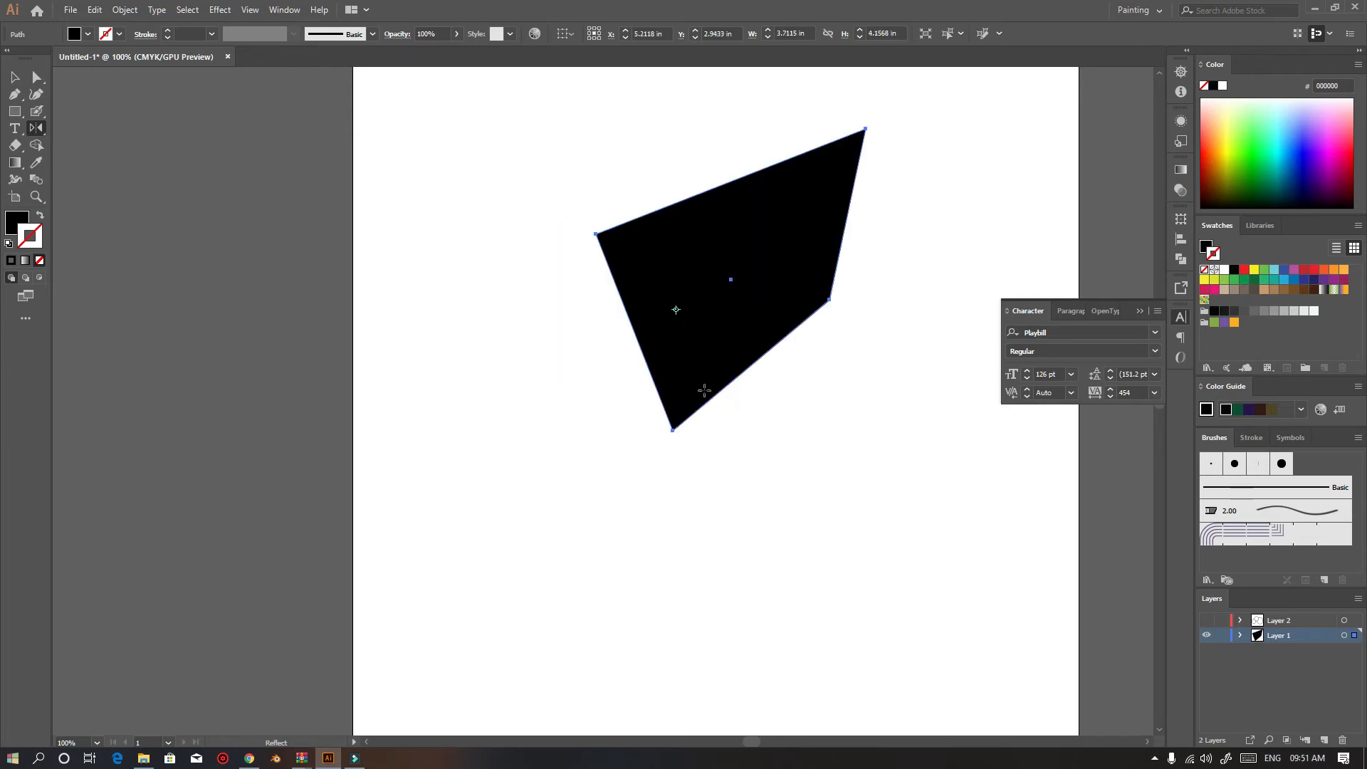
left_click_drag(869, 339, 868, 339)
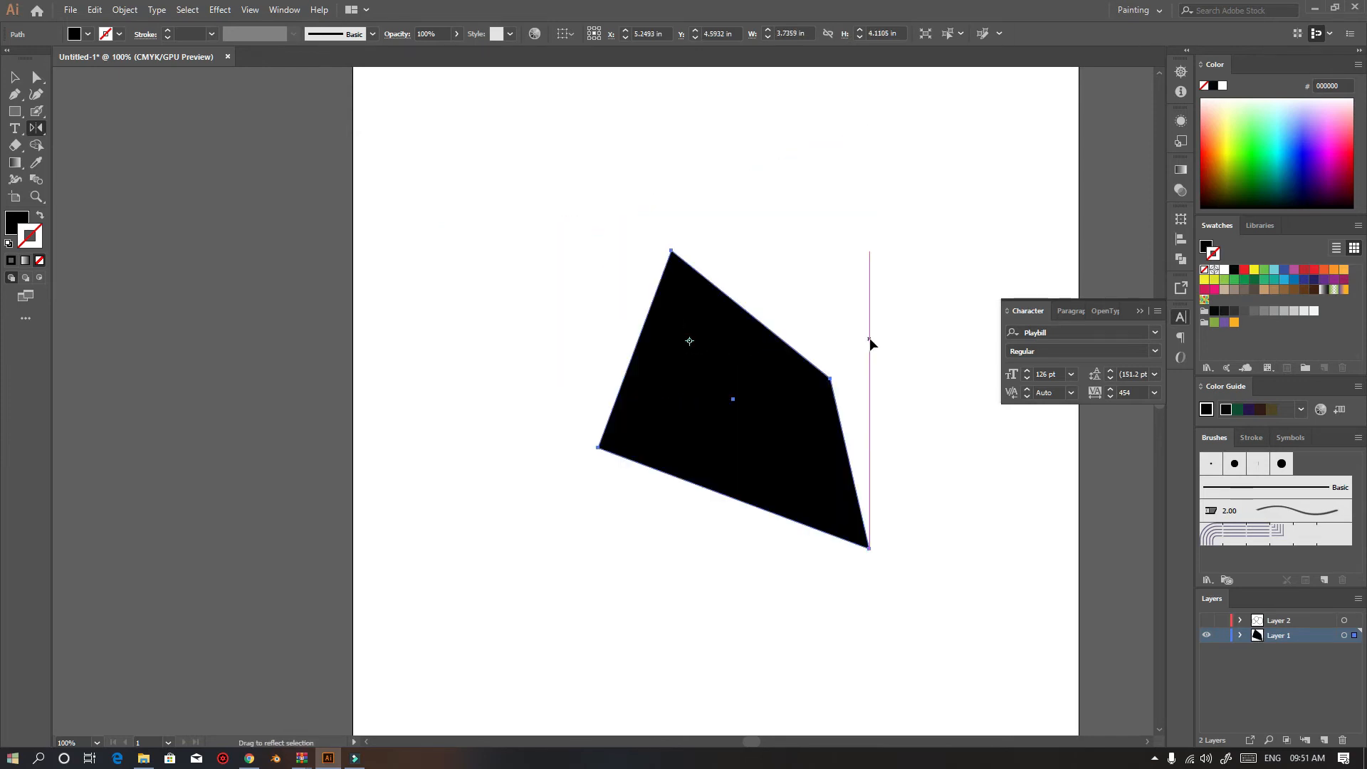
key("v")
key("Delete")
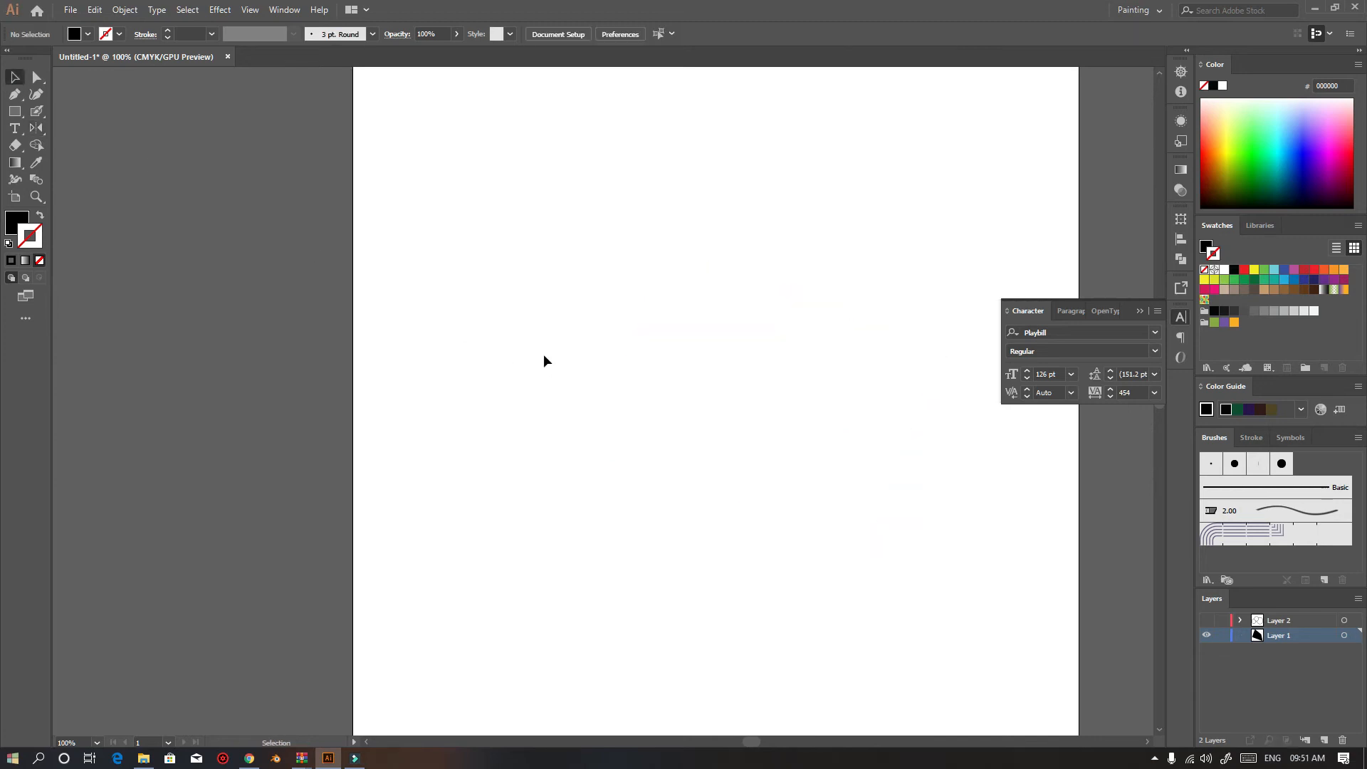
Draw a new rectangle and raise its top-right anchor with the Direct Selection tool to slant the top edge
left_click(14, 112)
left_click_drag(485, 283, 617, 447)
key("a")
left_click_drag(618, 285, 632, 194)
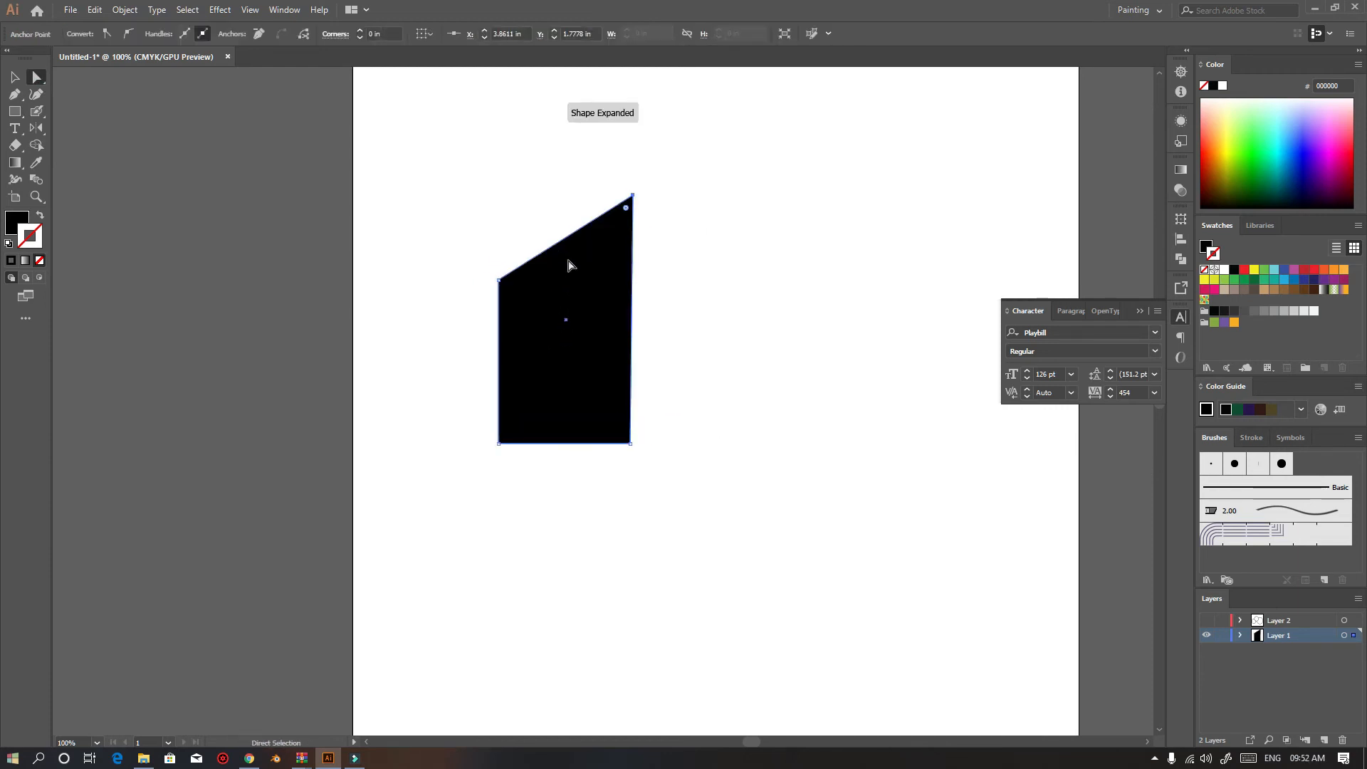
Try reflecting the slanted shape with the Reflect tool, undoing both attempts
left_click(40, 126)
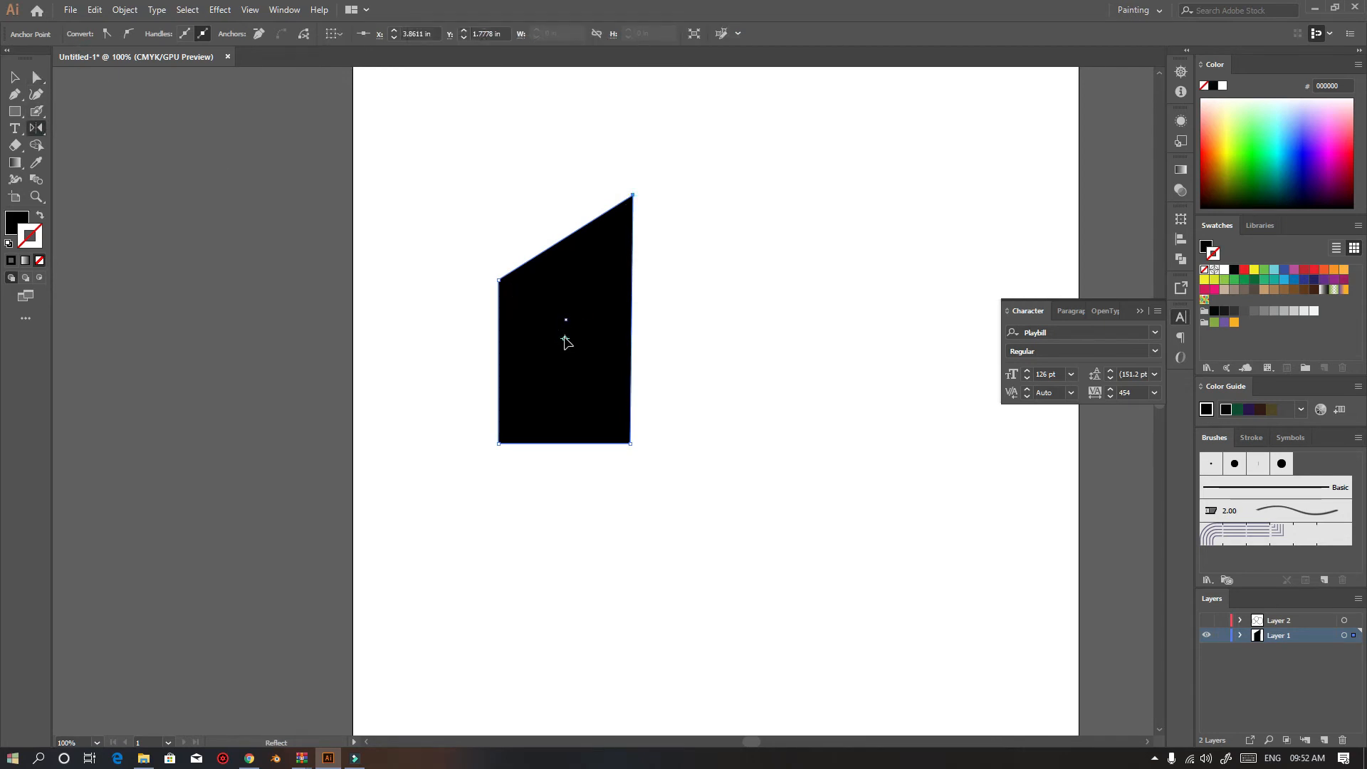
left_click_drag(667, 340, 681, 334)
key("ctrl+z")
left_click(686, 338)
left_click_drag(565, 345, 566, 341)
key("ctrl+z")
key("a")
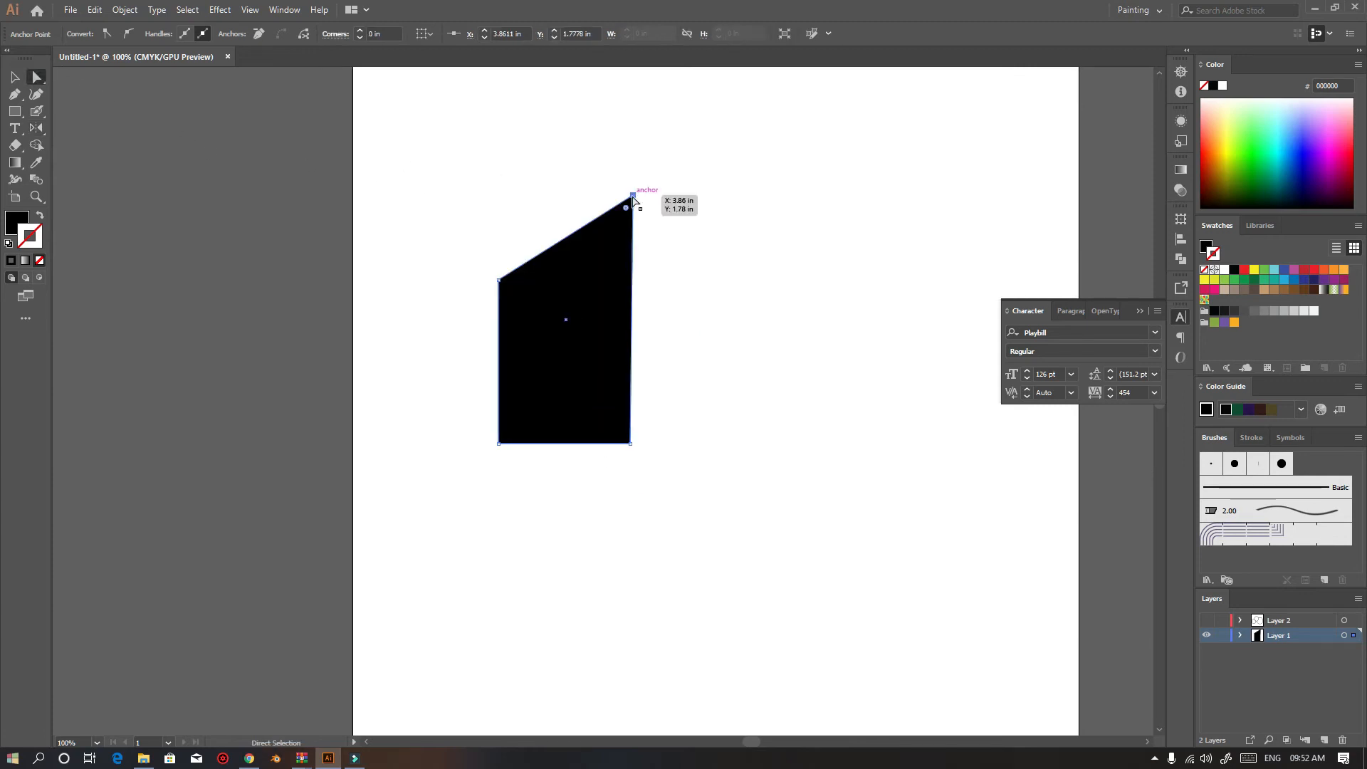
Select the slanted shape and reflect it with the Reflect tool about a reference point set to its right
key("v")
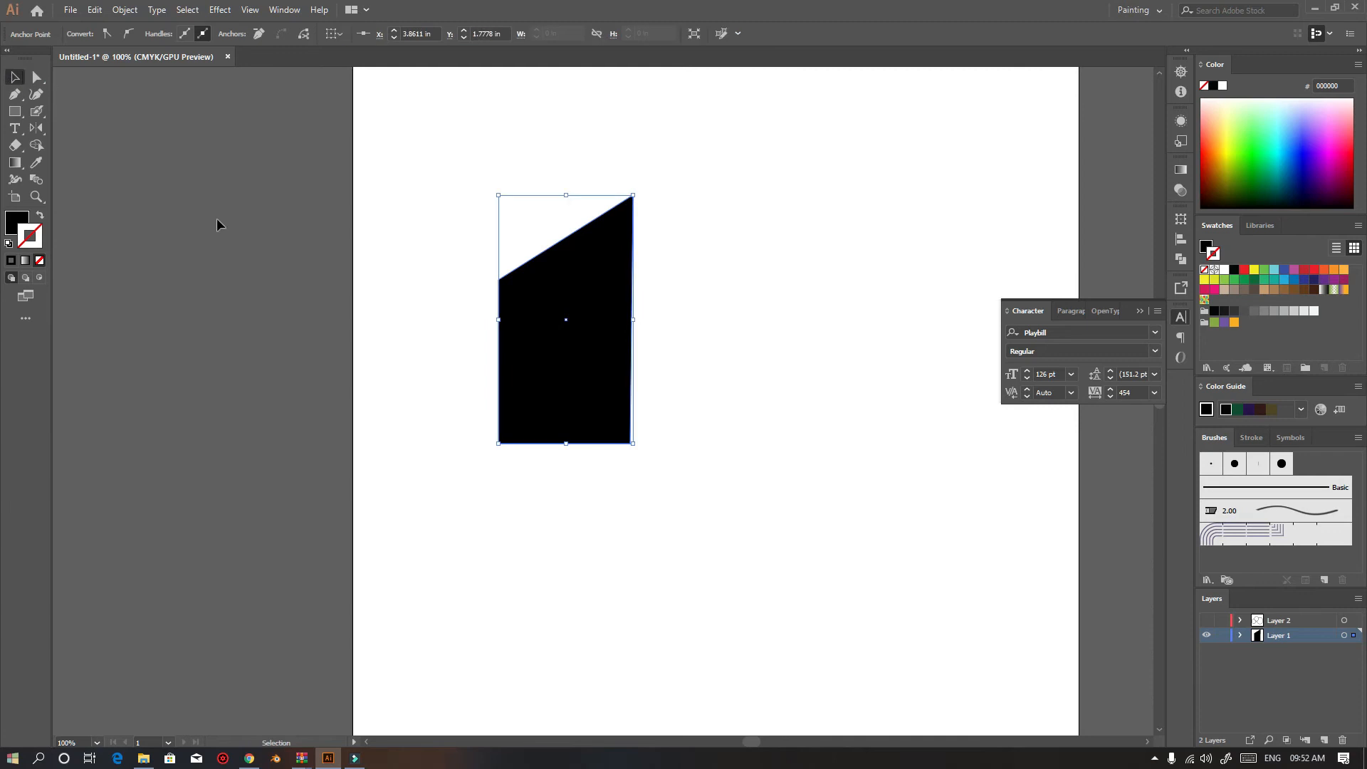
left_click(217, 222)
left_click(570, 301)
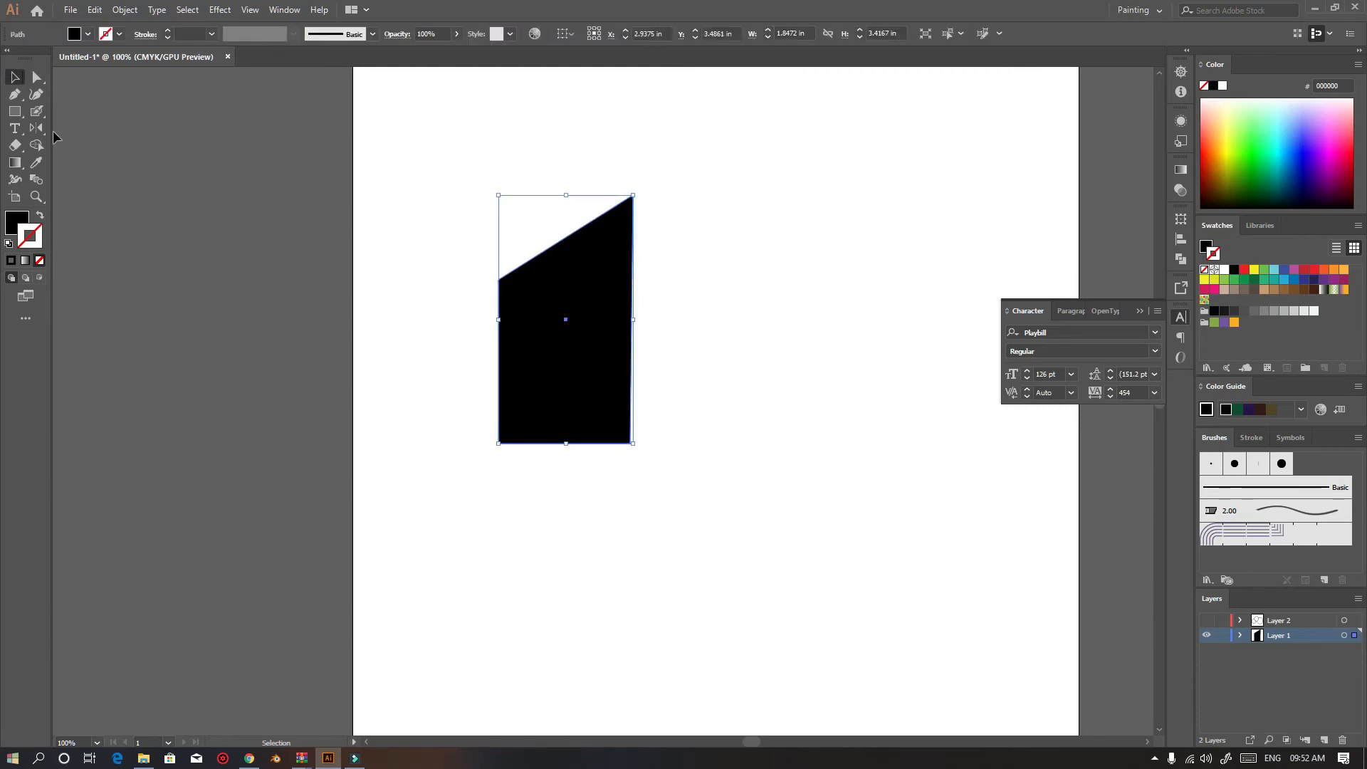
key("o")
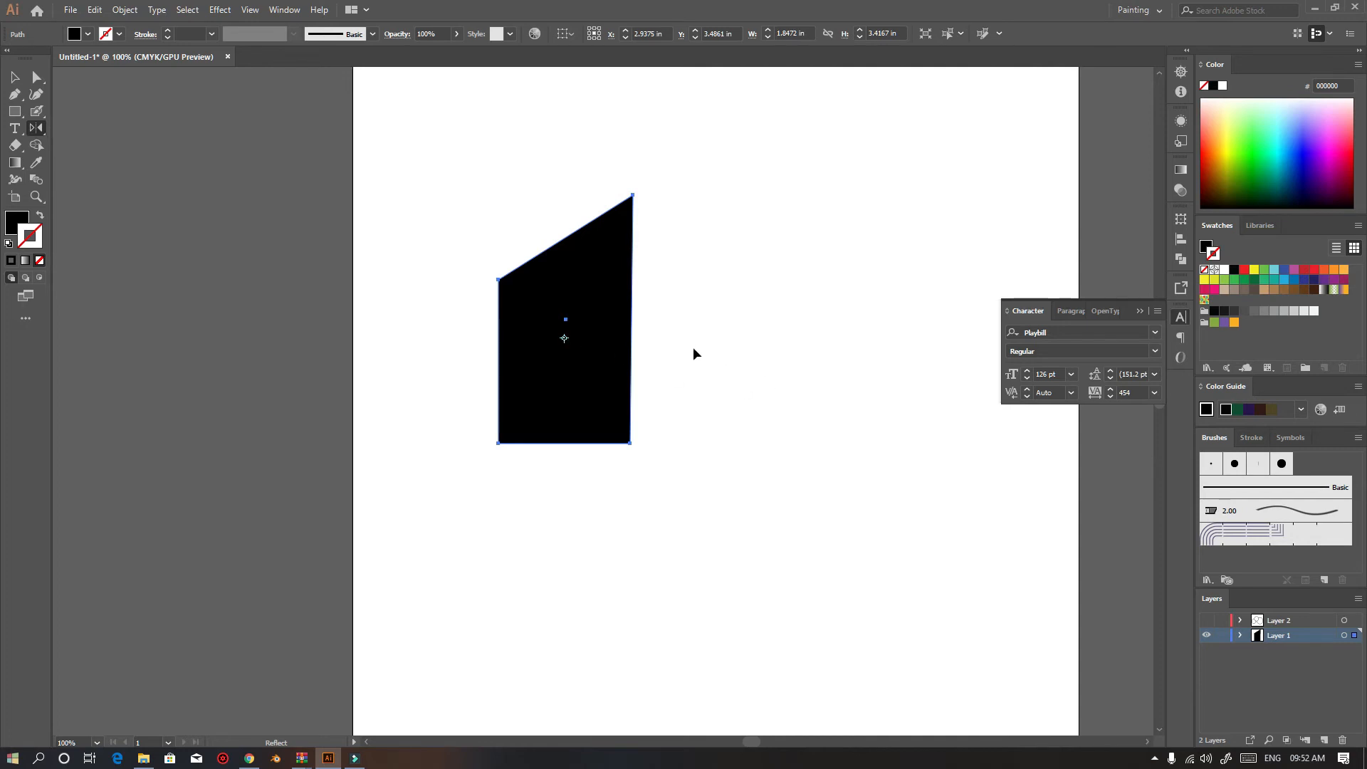
left_click_drag(701, 332, 702, 333)
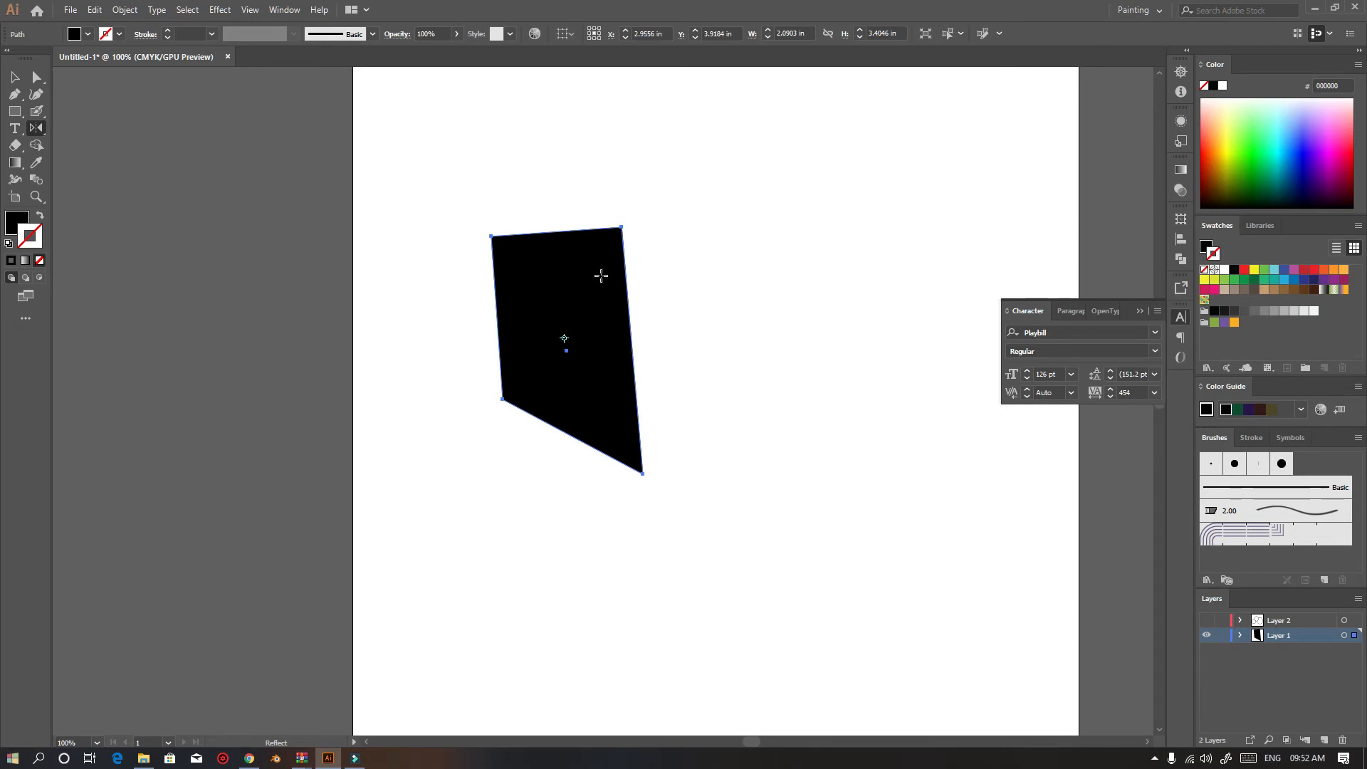
left_click_drag(554, 283, 653, 341)
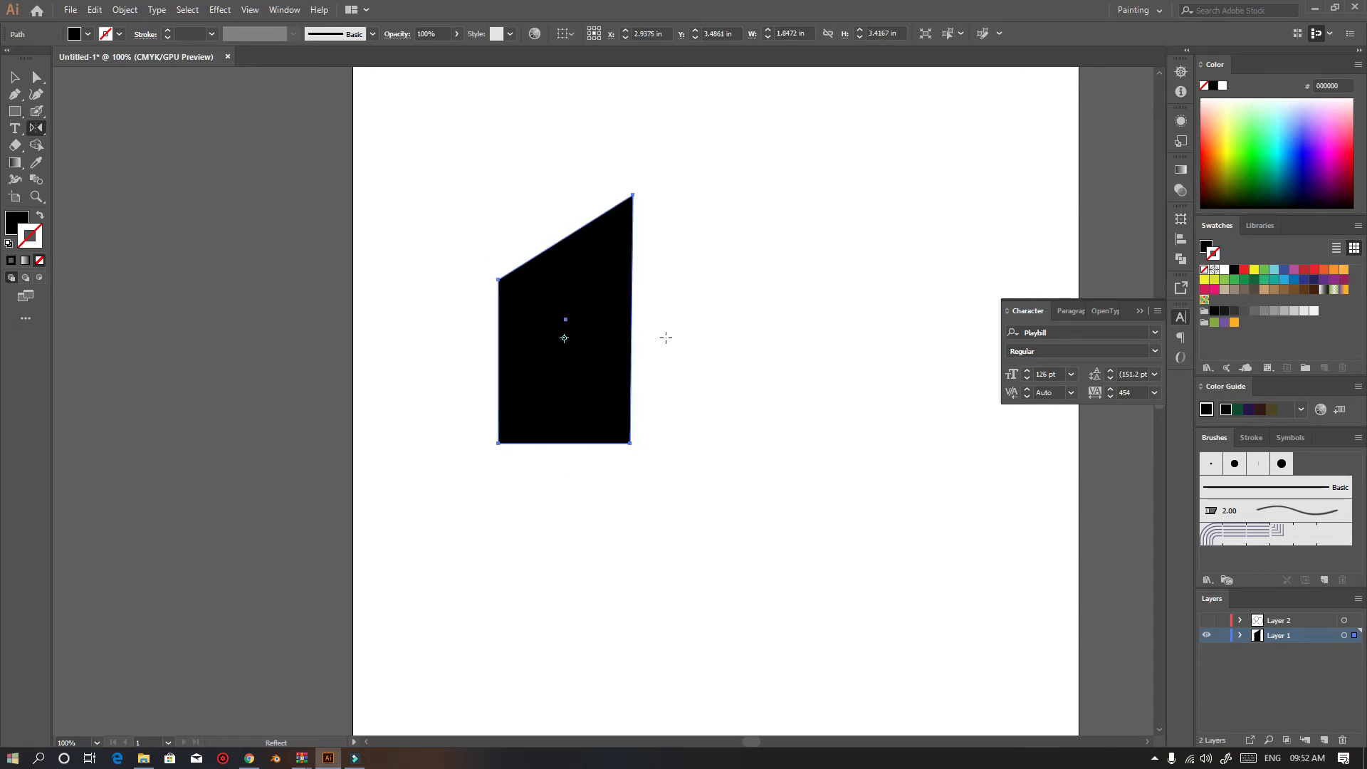
left_click(666, 338)
left_click_drag(568, 341, 566, 337)
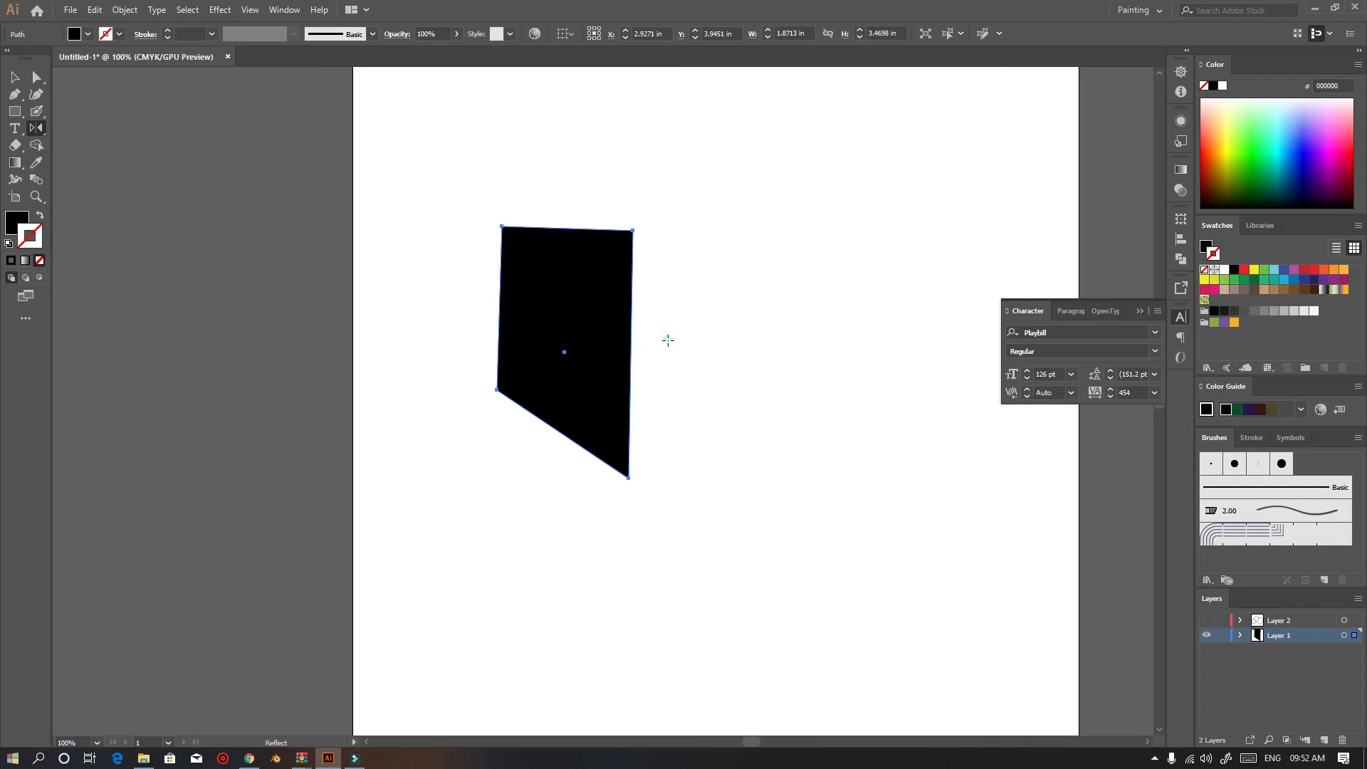
Delete the reflected shape and draw a new square about 2.9 in on each side
left_click(13, 80)
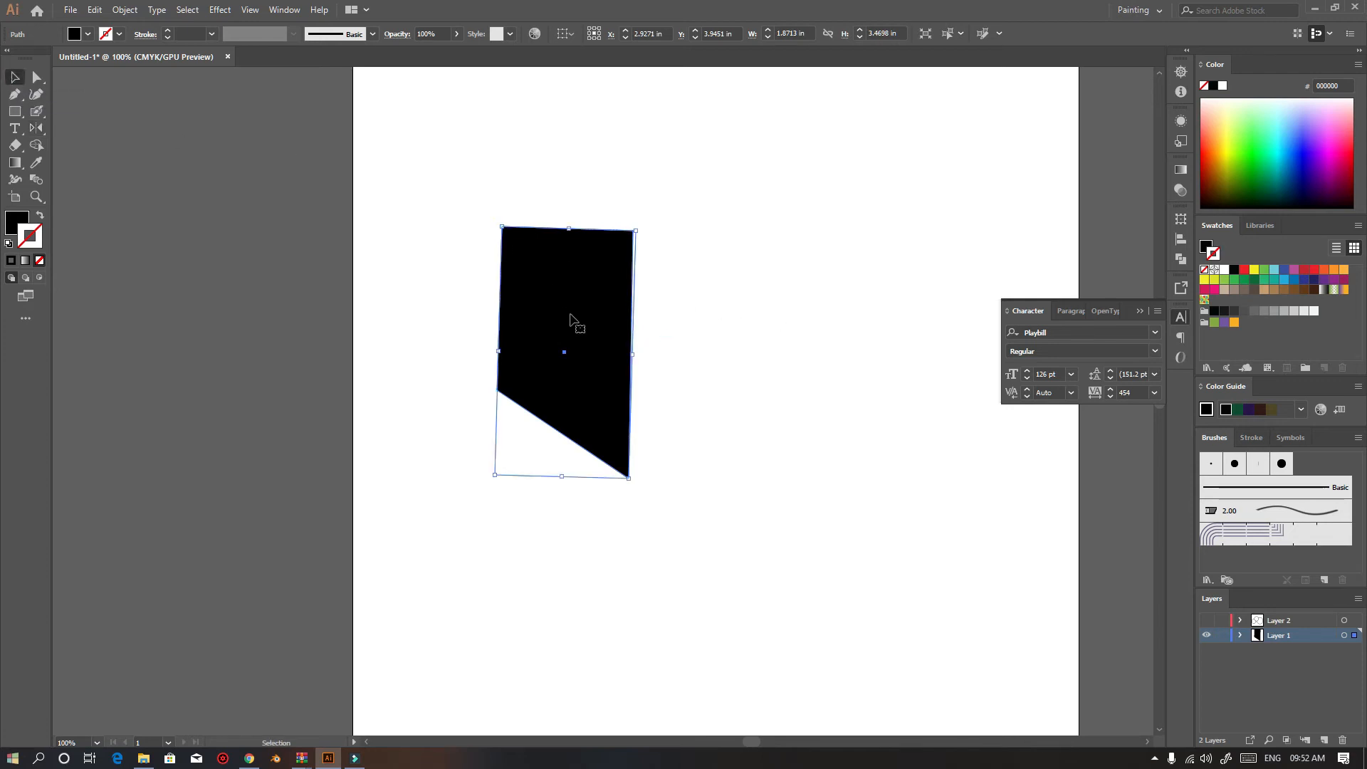
key("Delete")
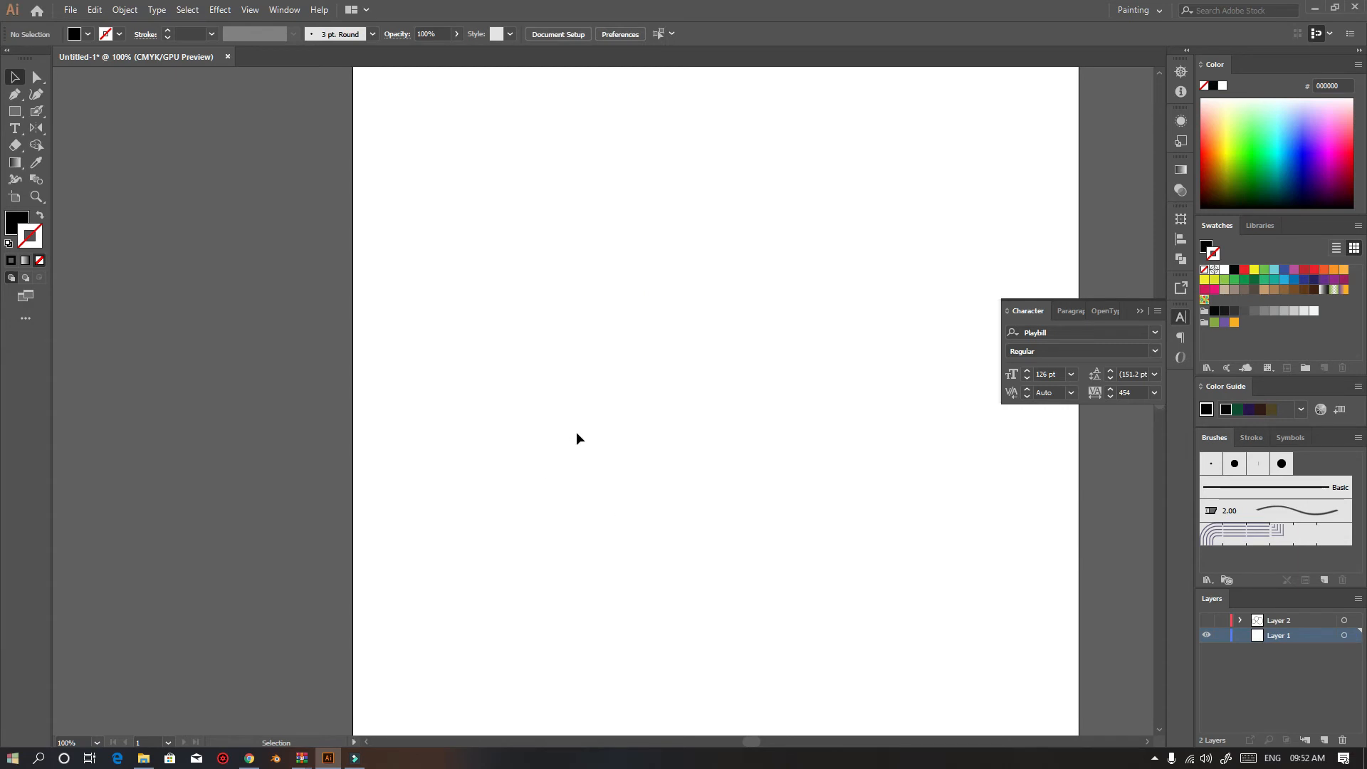
scroll(577, 433, "down", 1)
left_click_drag(40, 128, 121, 177)
left_click(14, 111)
left_click_drag(410, 266, 621, 478)
Try shearing the square with the Shear tool, undoing the shear
left_click(37, 128)
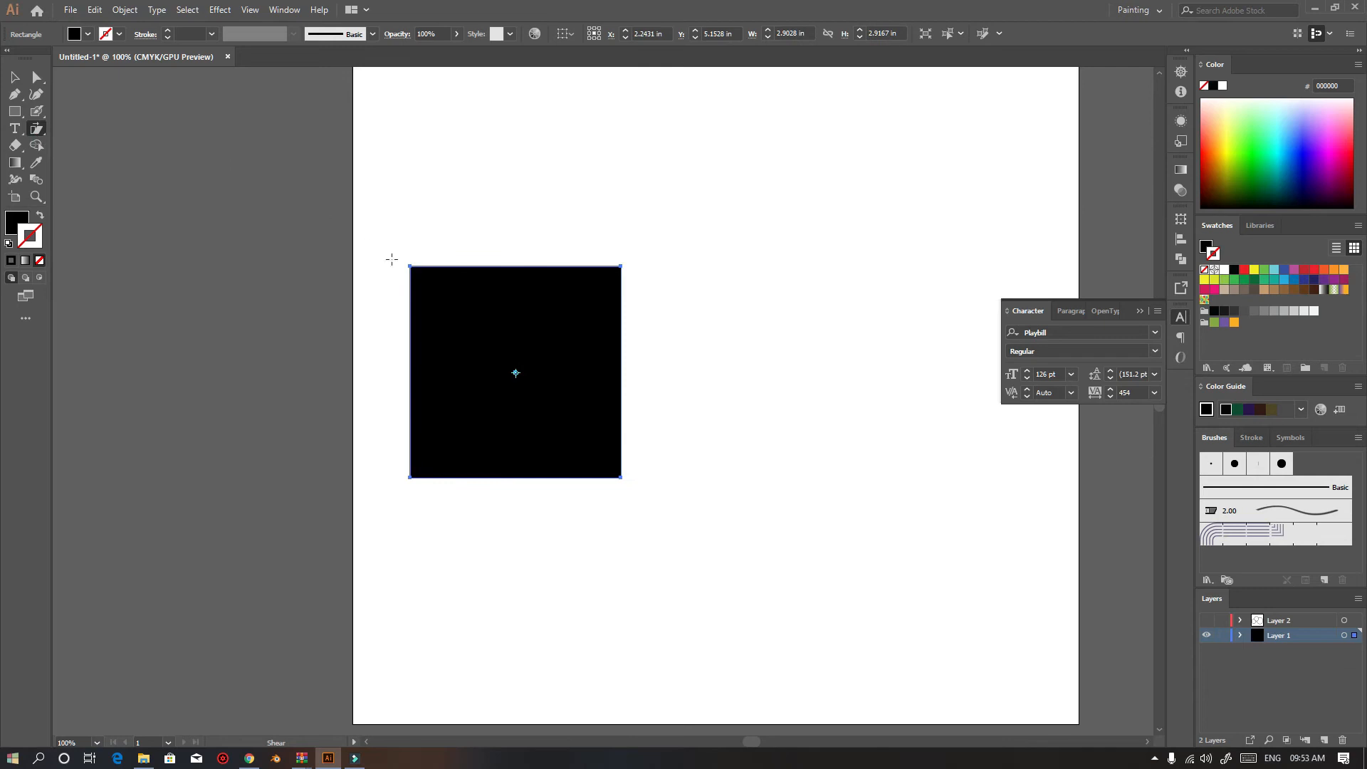
left_click_drag(444, 266, 411, 276)
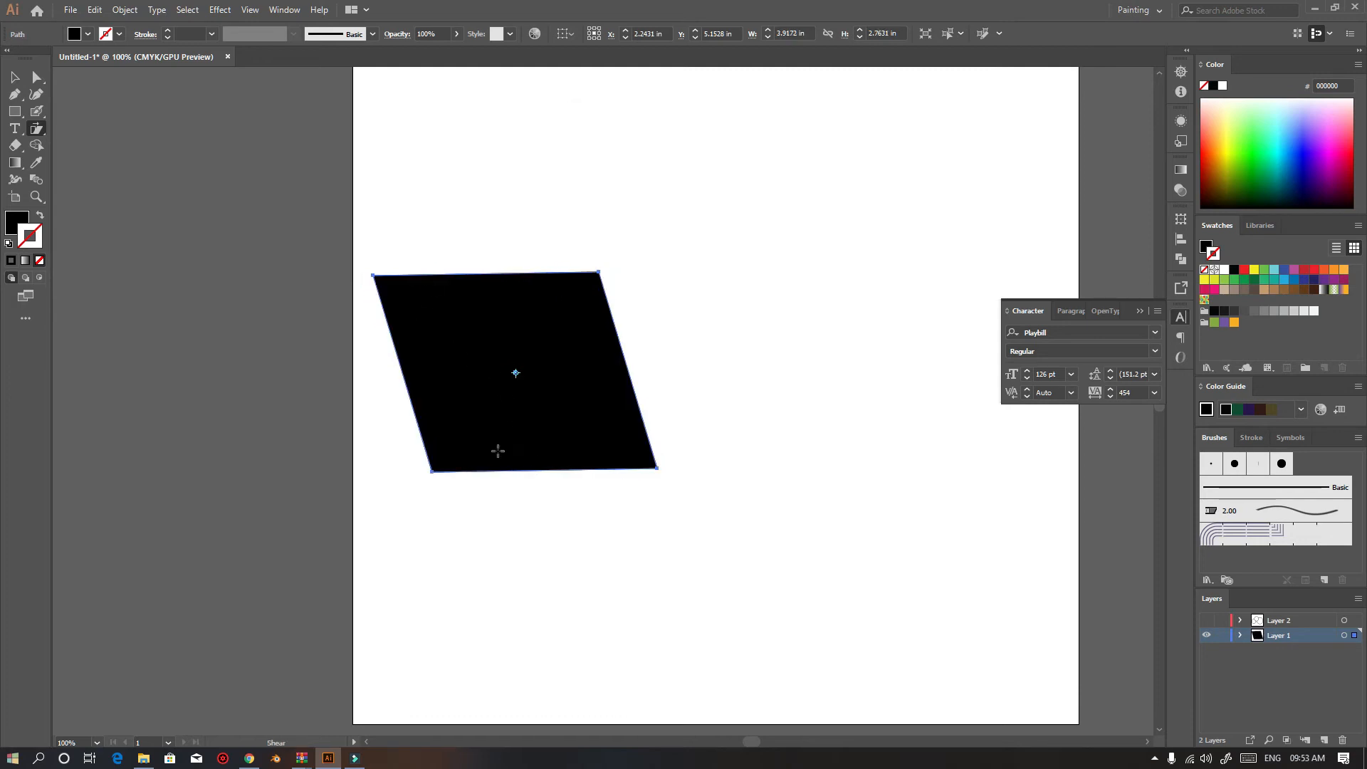
left_click(14, 77)
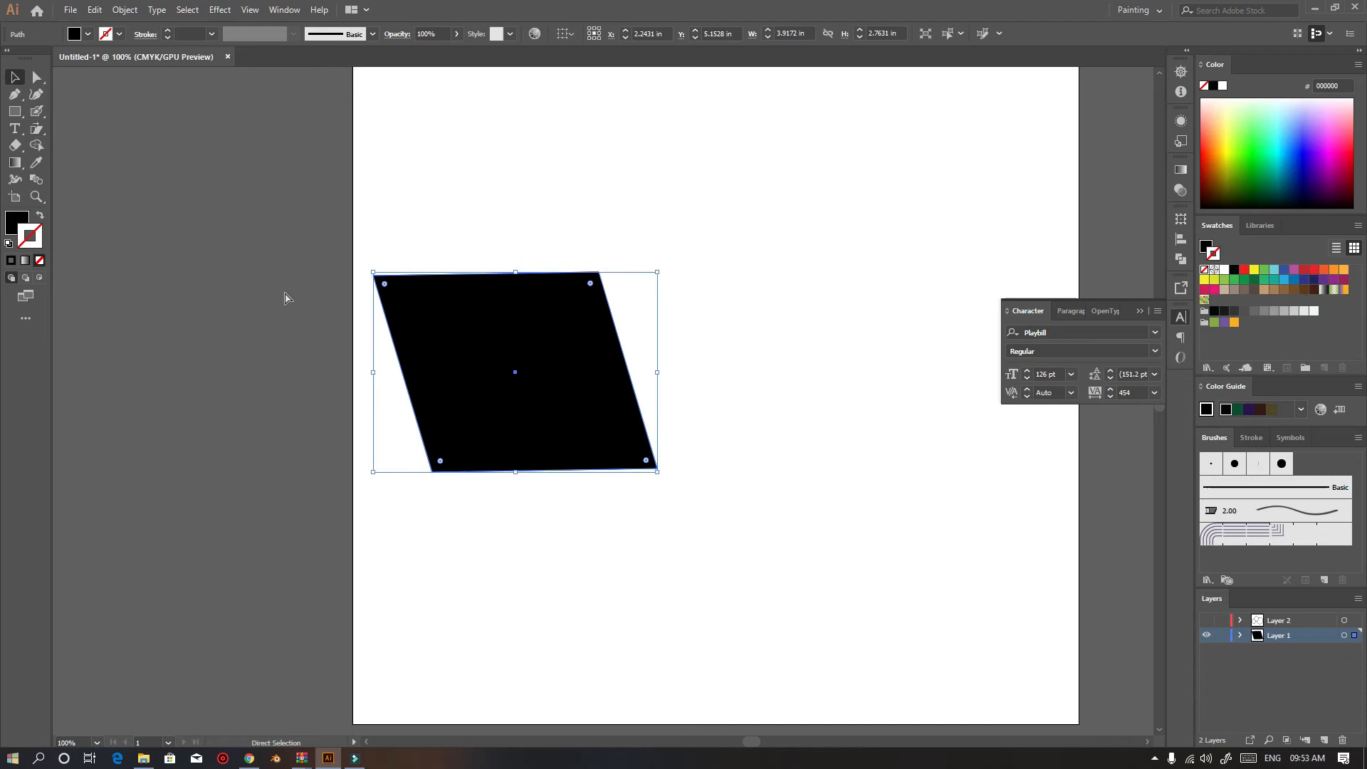
key("ctrl+z")
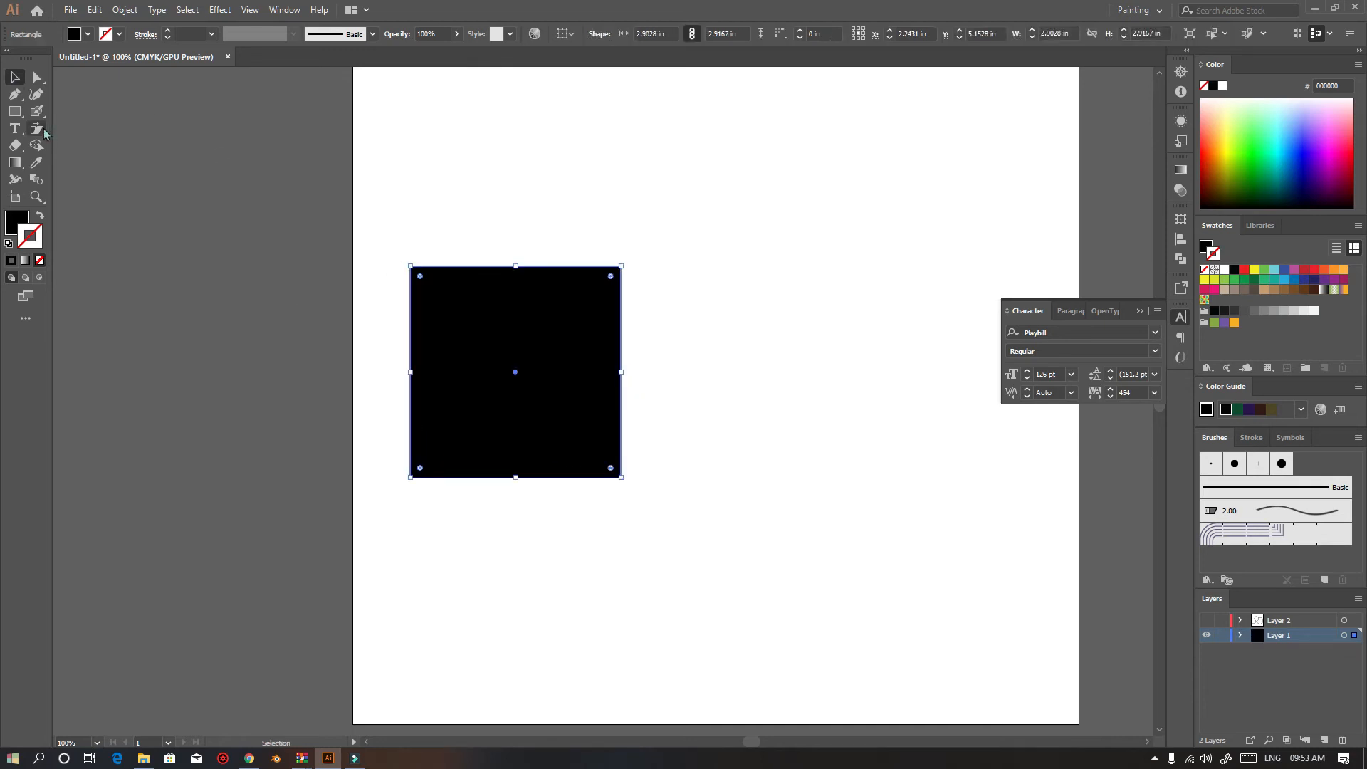
Shear the square to the right about a reference point on its bottom edge, then delete it
left_click(37, 130)
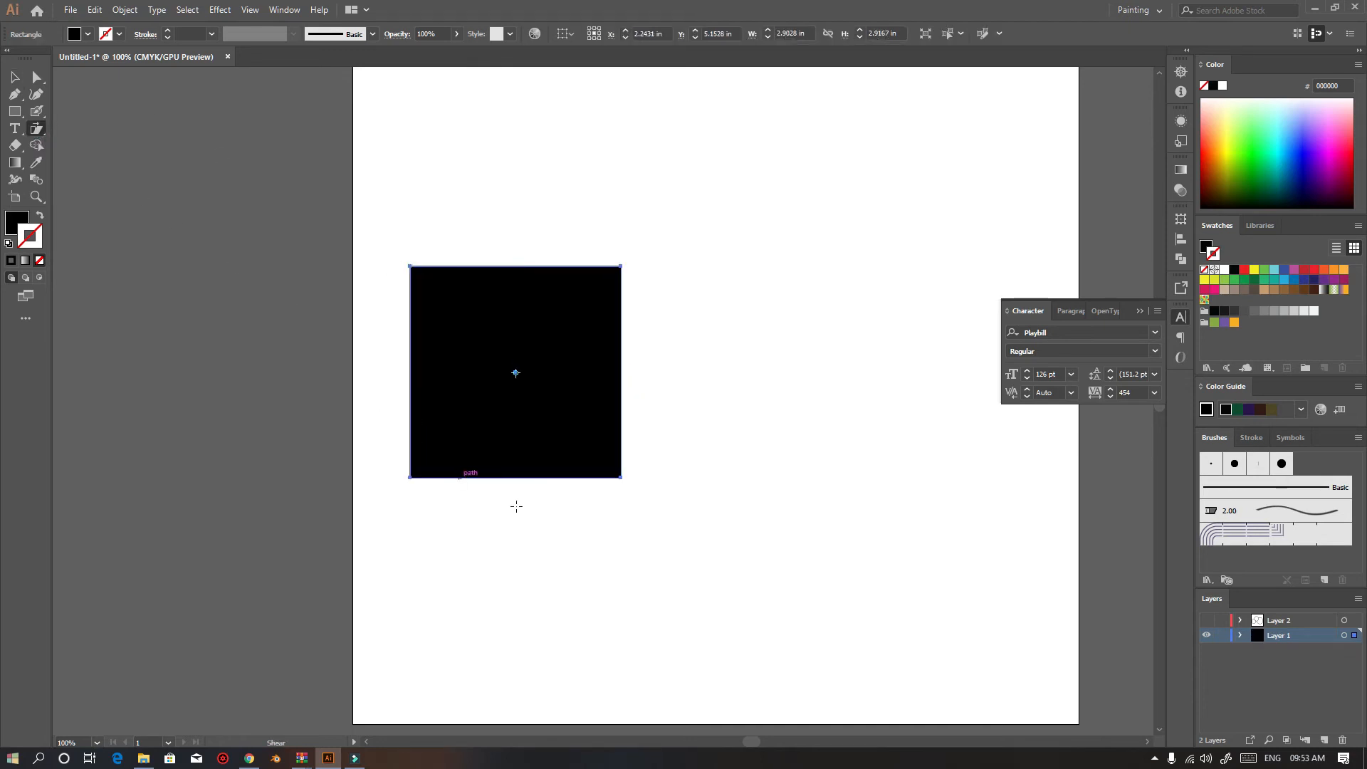
left_click(514, 477)
left_click_drag(520, 268, 684, 268)
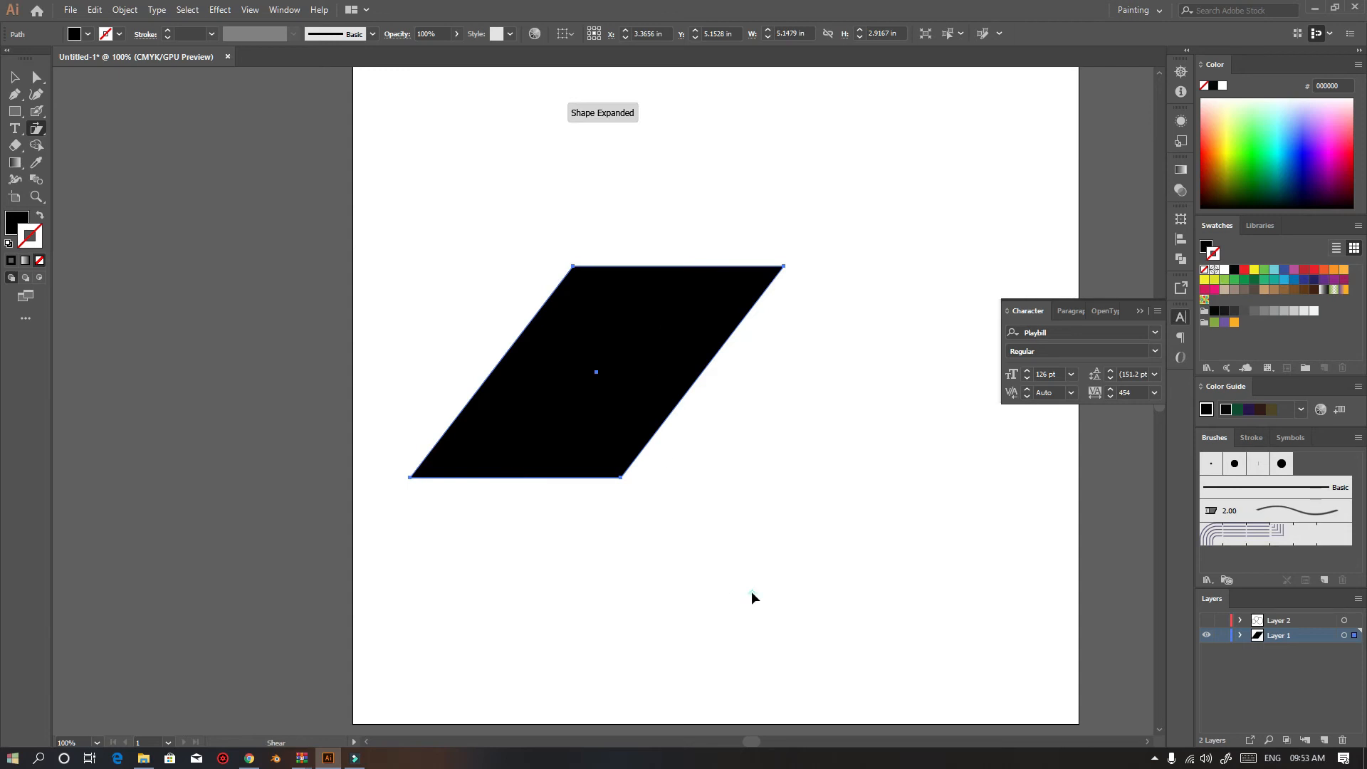
left_click(14, 77)
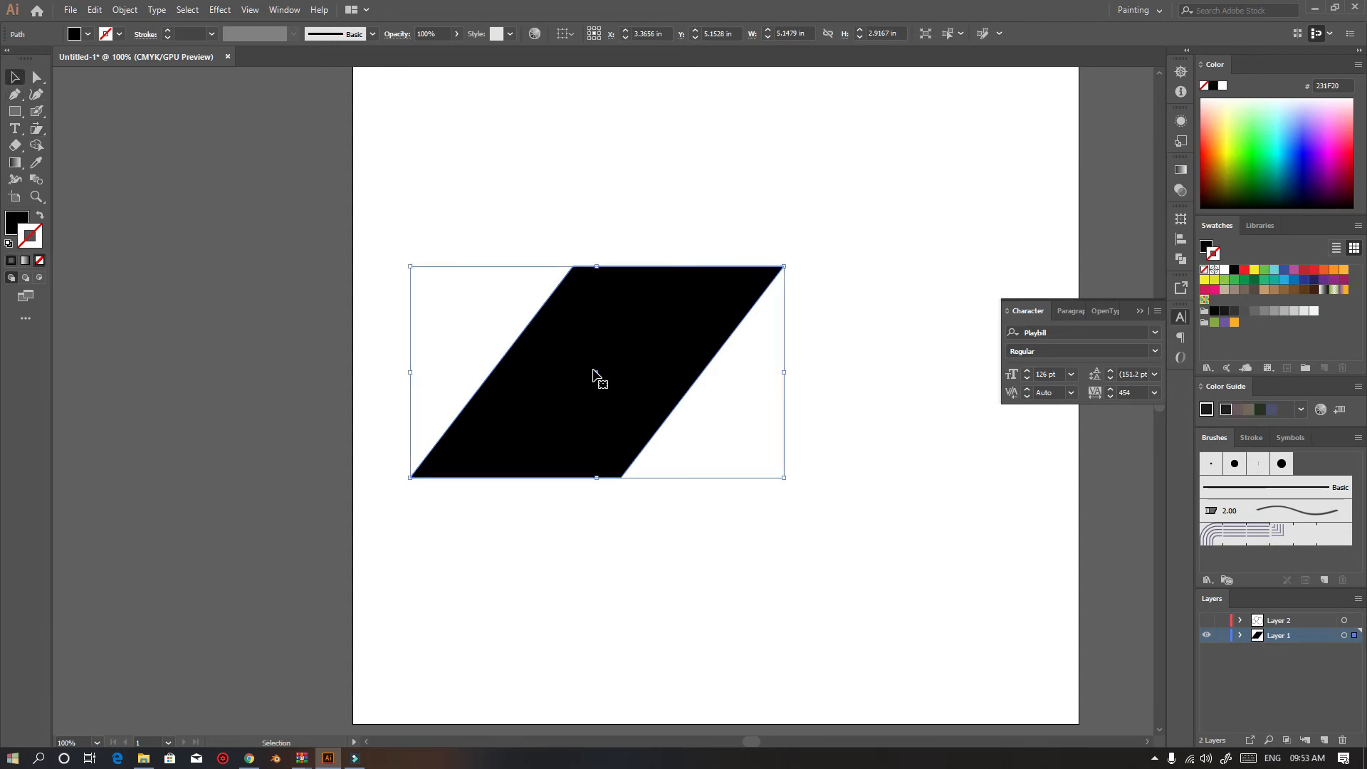
key("Delete")
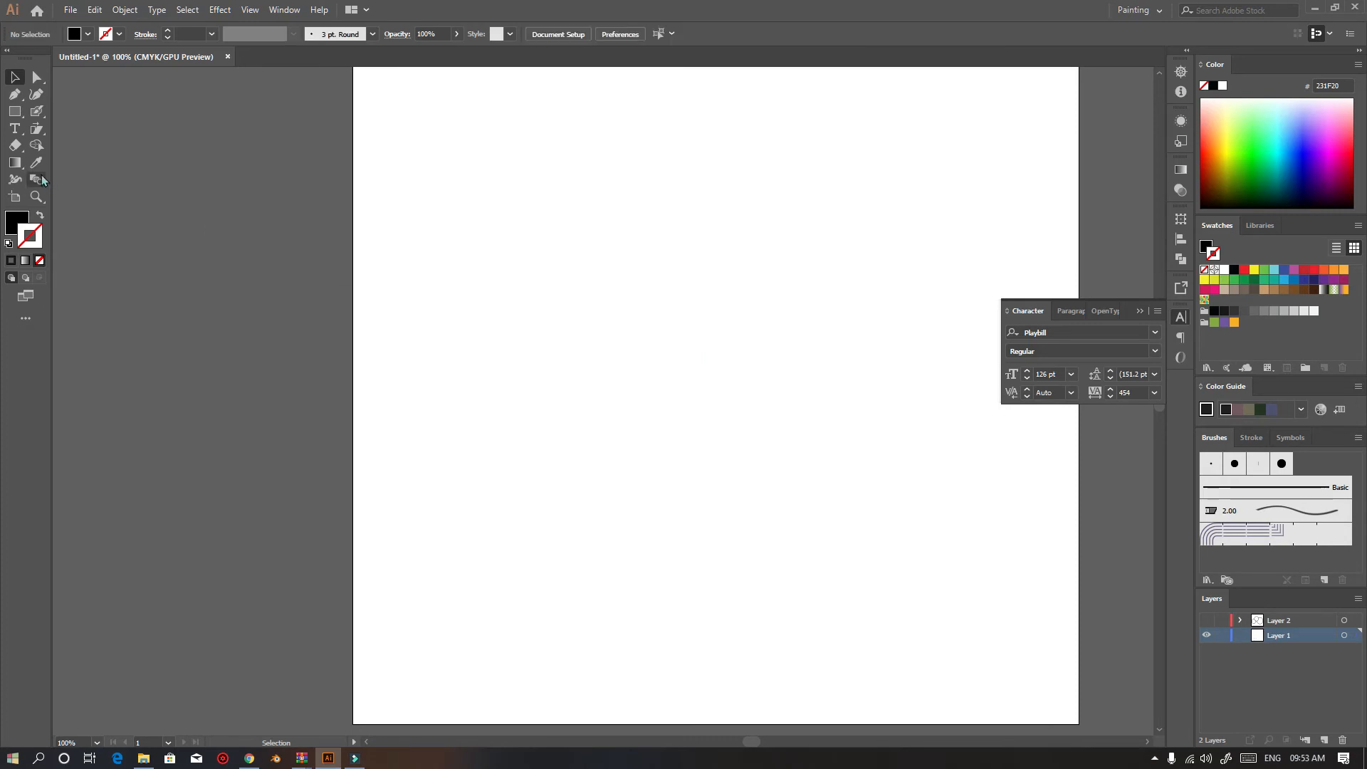
Draw three overlapping rectangles on the artboard with the Rectangle tool
left_click(14, 148)
left_click(15, 112)
left_click_drag(636, 192, 868, 396)
left_click_drag(525, 254, 895, 613)
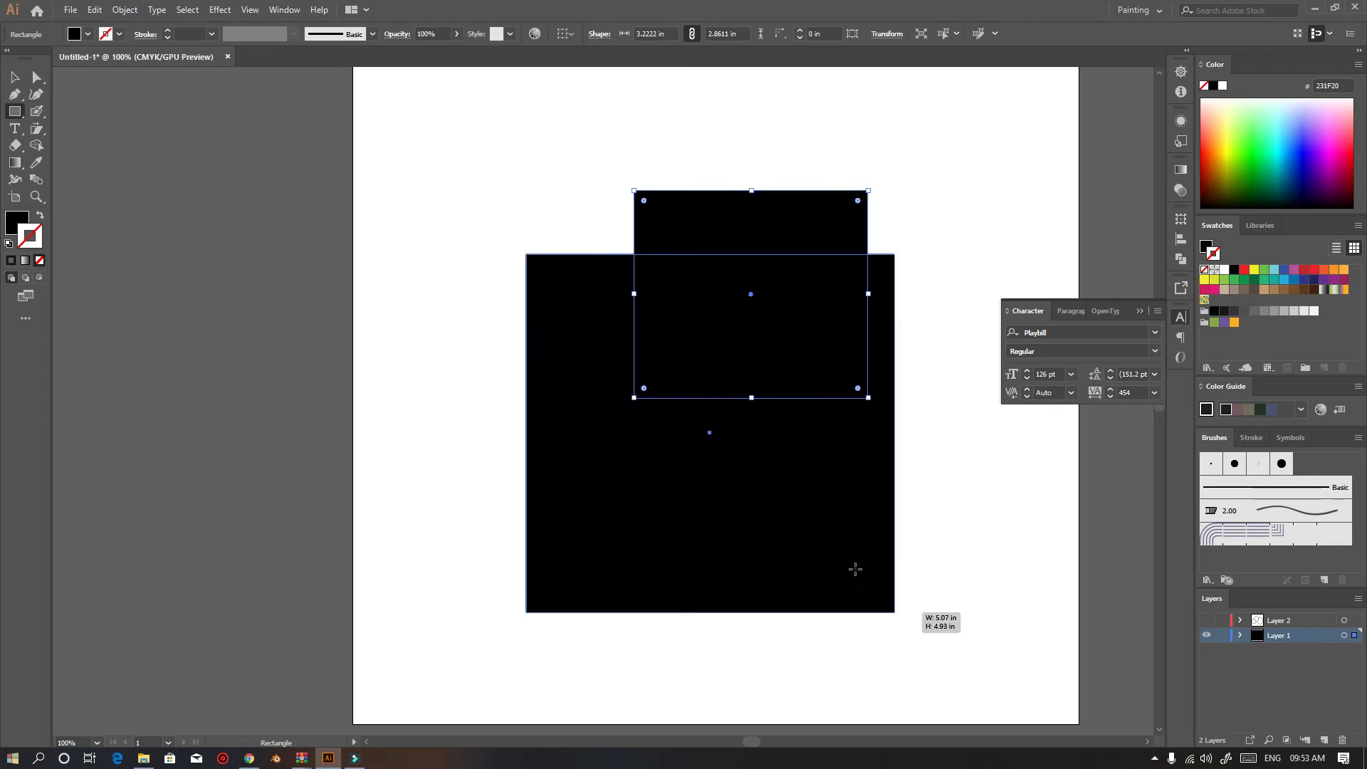
left_click_drag(431, 341, 716, 556)
Try erasing a stroke through the front rectangle with the Eraser tool, undoing it
left_click(15, 146)
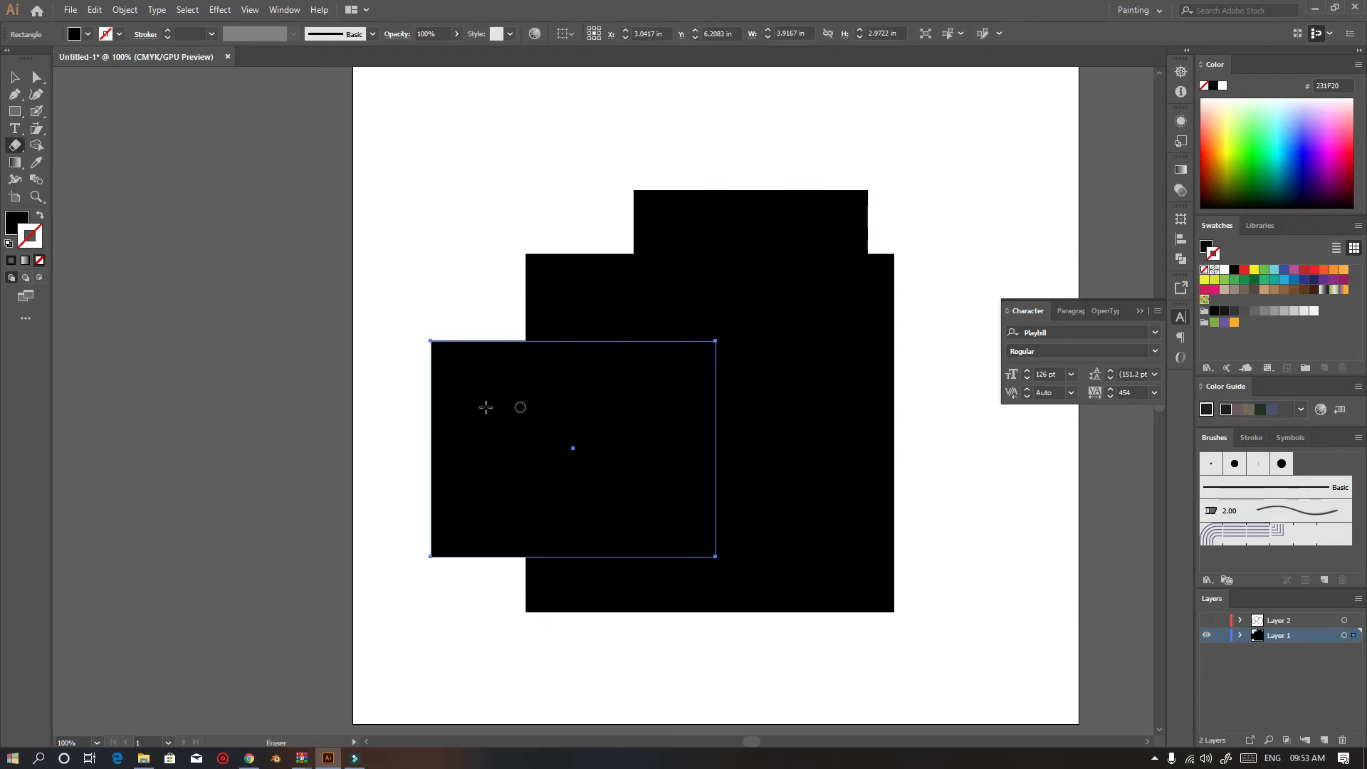
mouse_move(639, 430)
left_mouse_down()
mouse_move(611, 375)
mouse_move(636, 497)
mouse_move(512, 399)
left_mouse_up()
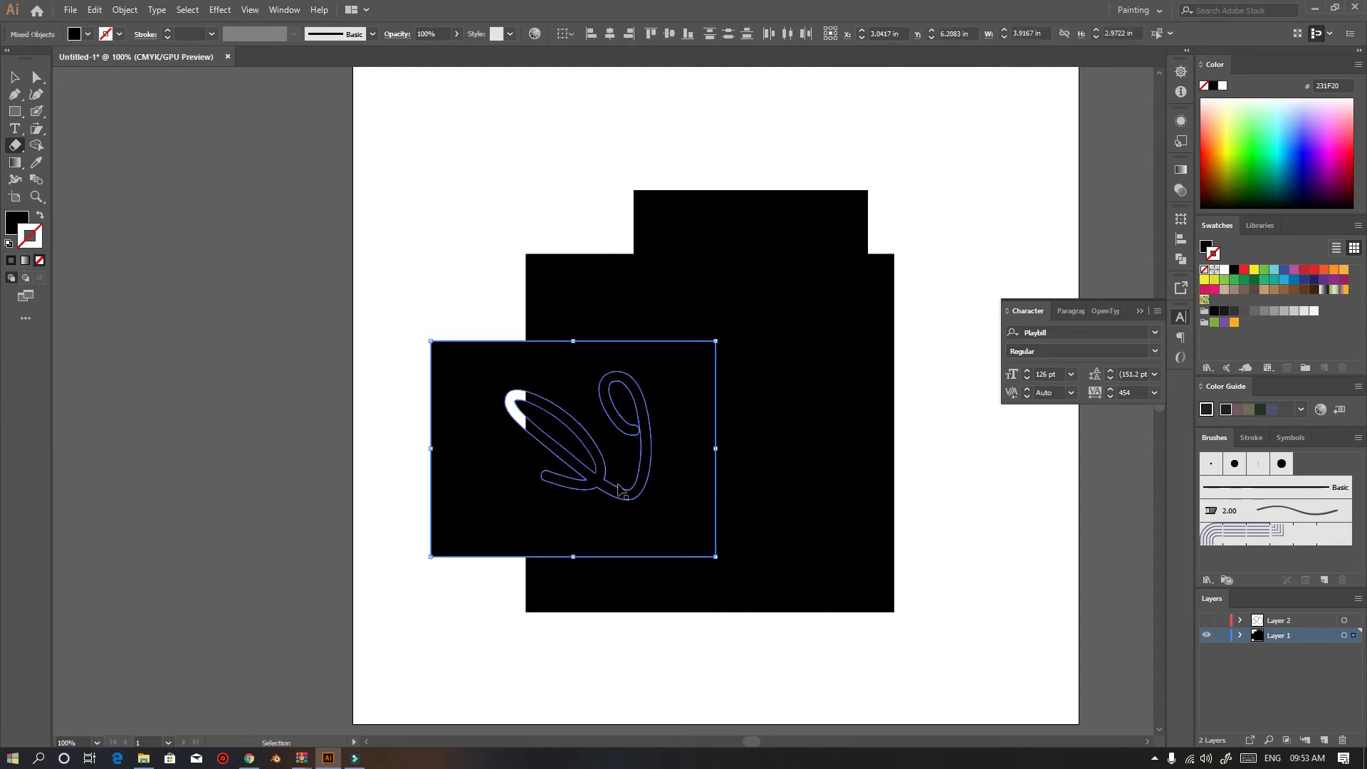
key("ctrl+z")
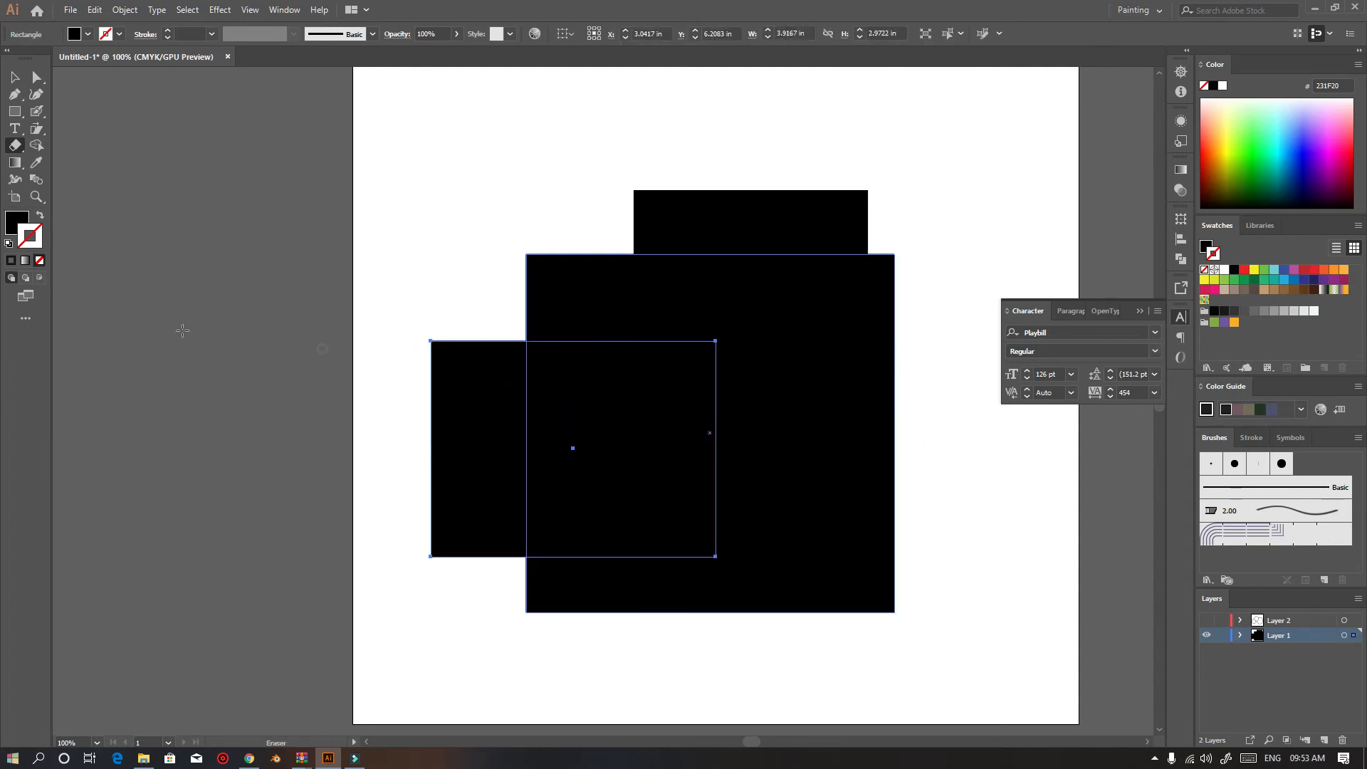
Select the front rectangle and erase a stroke through it with the Eraser tool
left_click(17, 78)
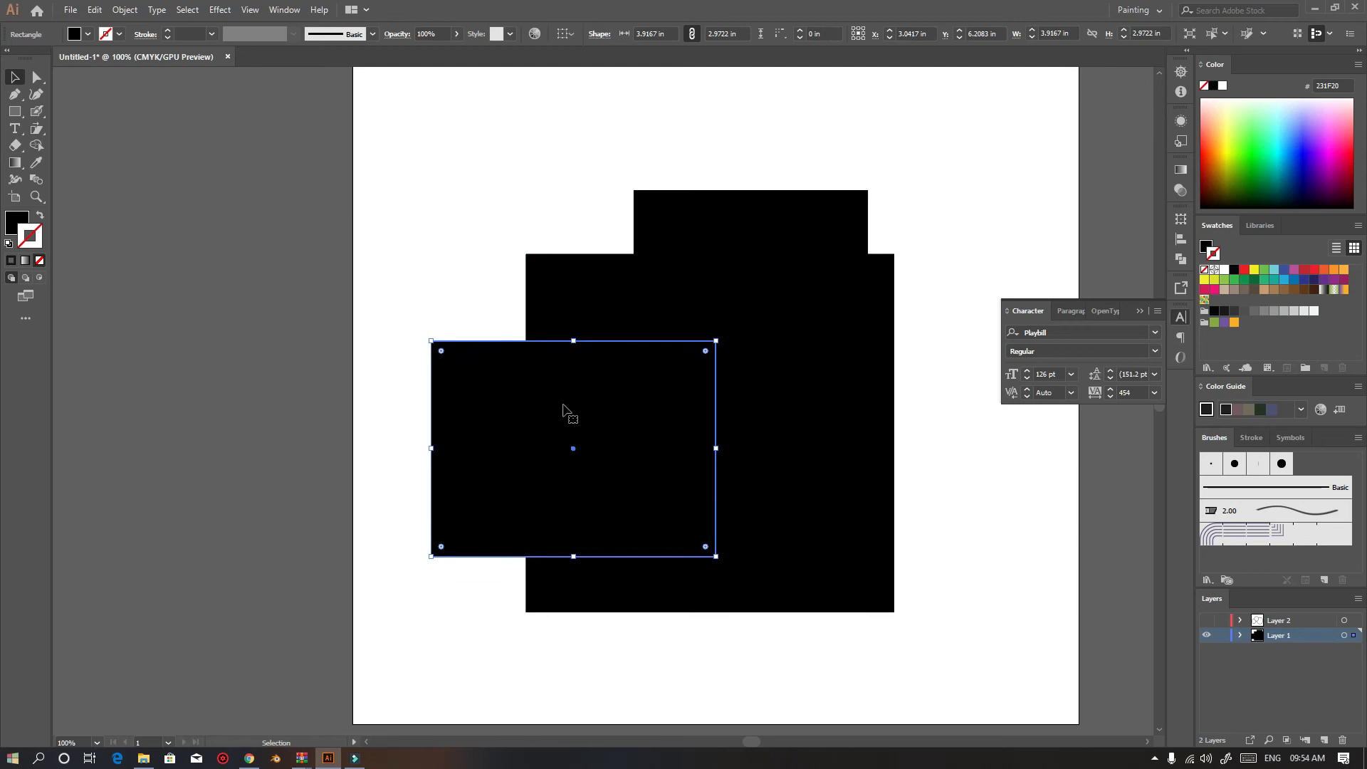
left_click(15, 145)
mouse_move(528, 404)
left_mouse_down()
mouse_move(583, 414)
mouse_move(824, 106)
mouse_move(997, 199)
left_mouse_up()
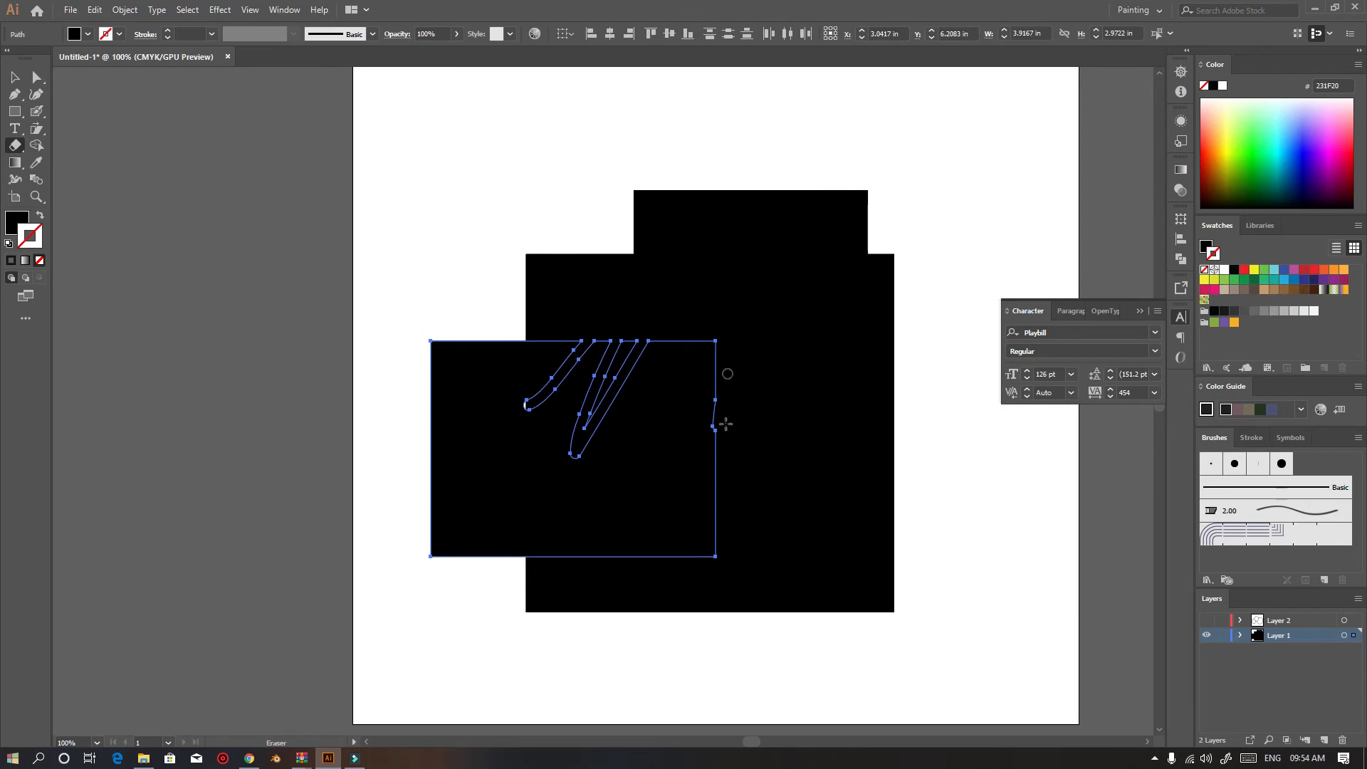
Move the erased rectangle up toward the top-left of the artboard
key("v")
left_click(396, 424)
left_click_drag(509, 453, 462, 223)
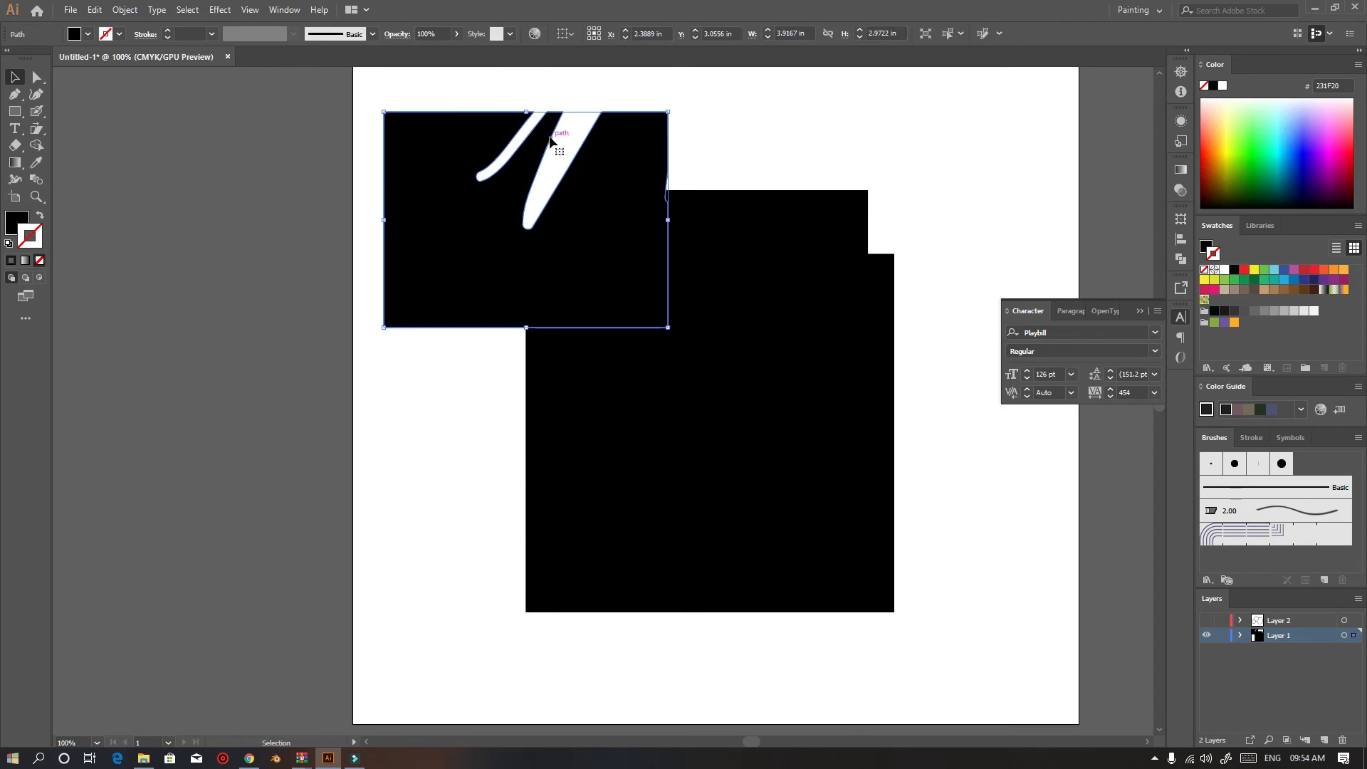
Drag anchor points along the erased gap with the Direct Selection tool to reshape its edge
left_click(36, 77)
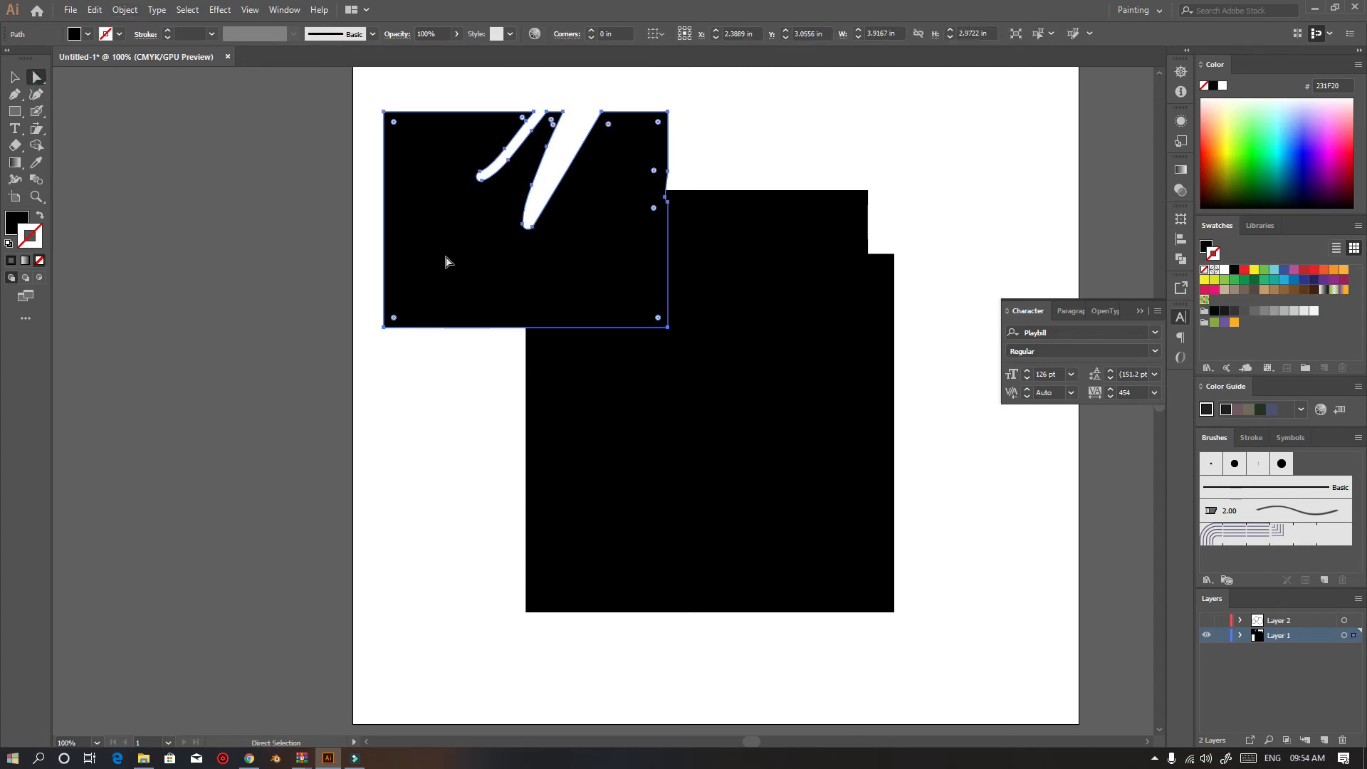
scroll(585, 226, "up", 3)
scroll(585, 226, "up", 2)
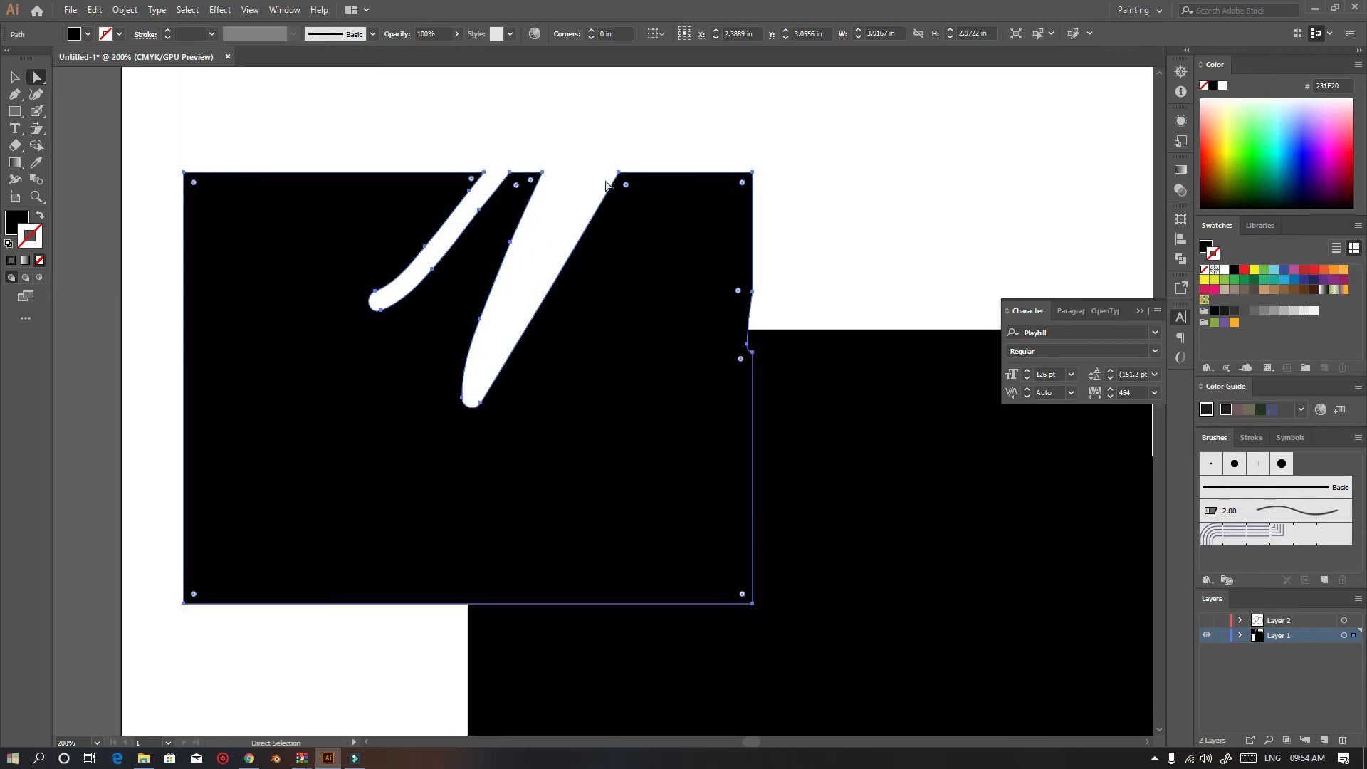
left_click(480, 320)
mouse_move(480, 320)
left_mouse_down()
mouse_move(498, 330)
mouse_move(513, 232)
mouse_move(511, 244)
mouse_move(558, 244)
left_mouse_up()
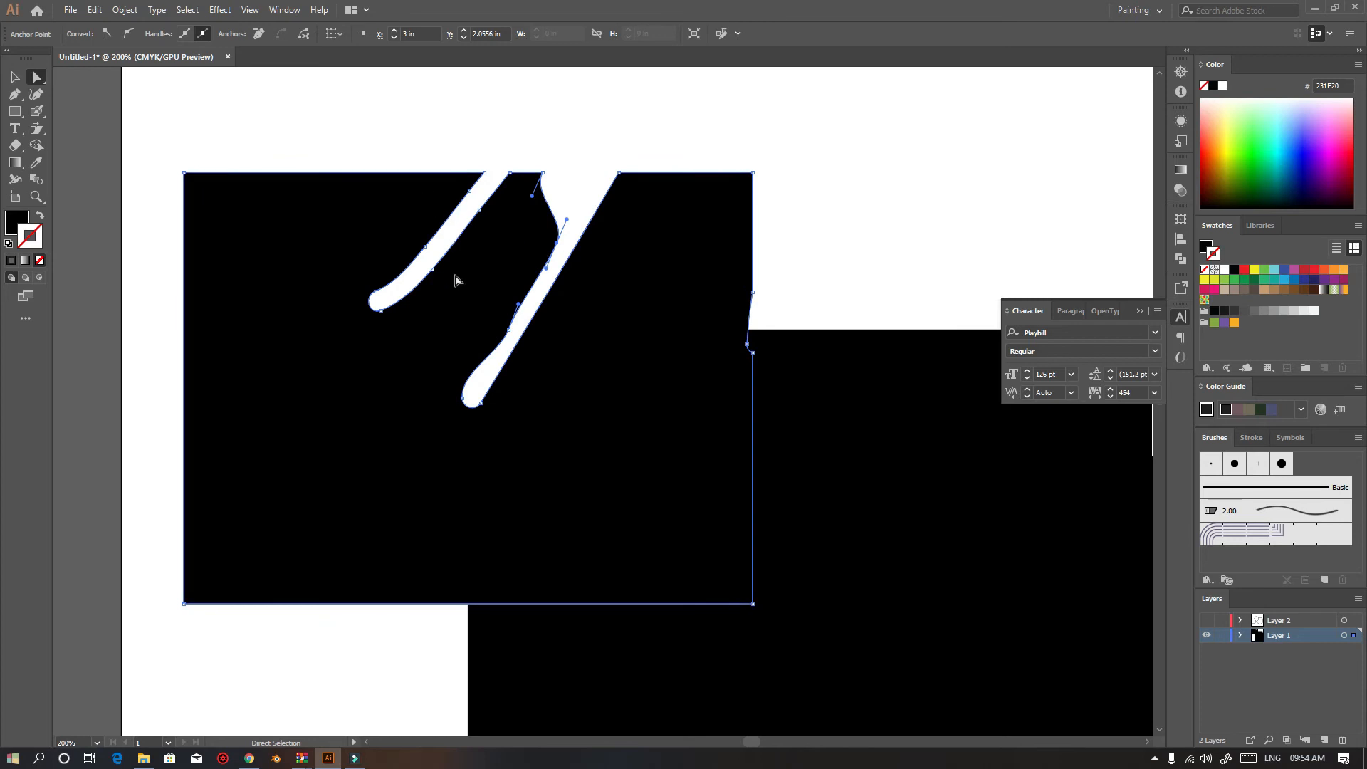
left_click_drag(433, 269, 440, 247)
Undo the last anchor edit and delete the erased rectangle
scroll(593, 403, "down", 4)
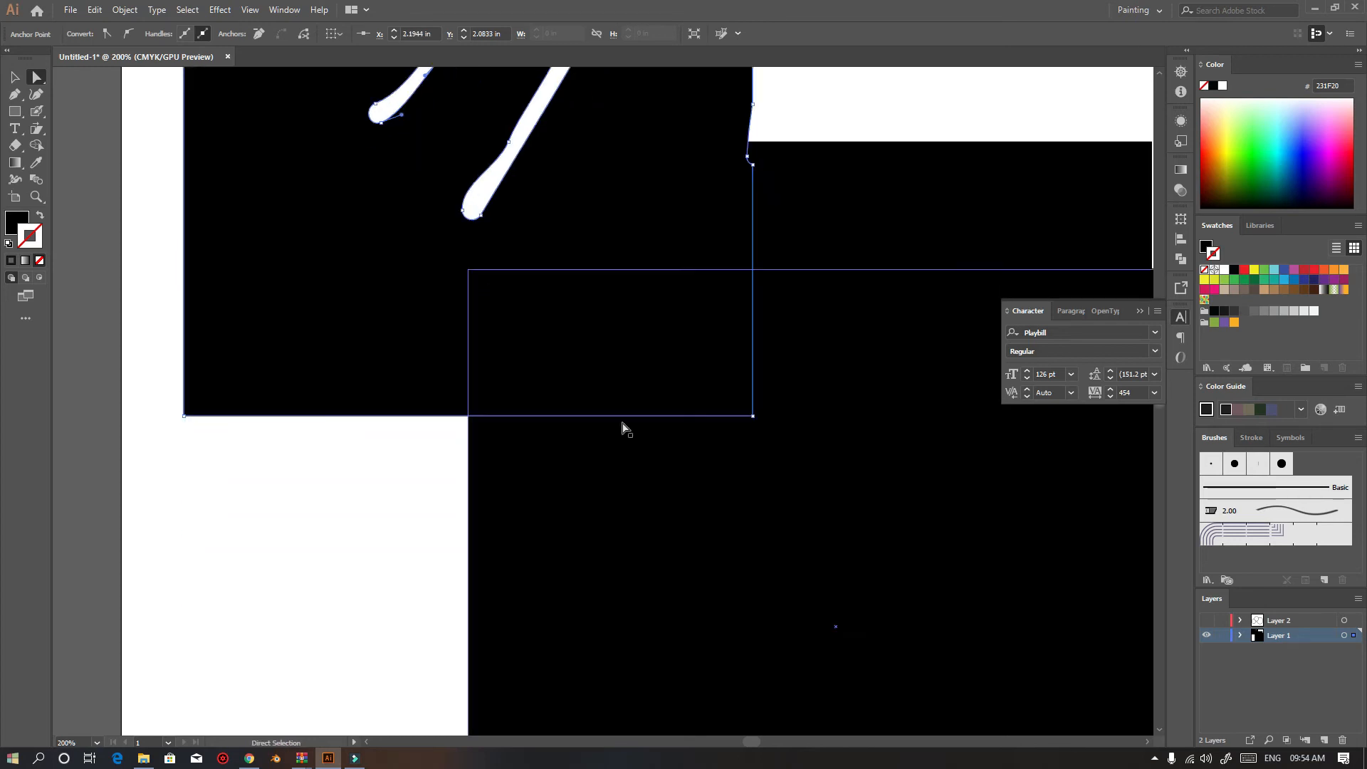
left_click(15, 77)
key("ctrl+z")
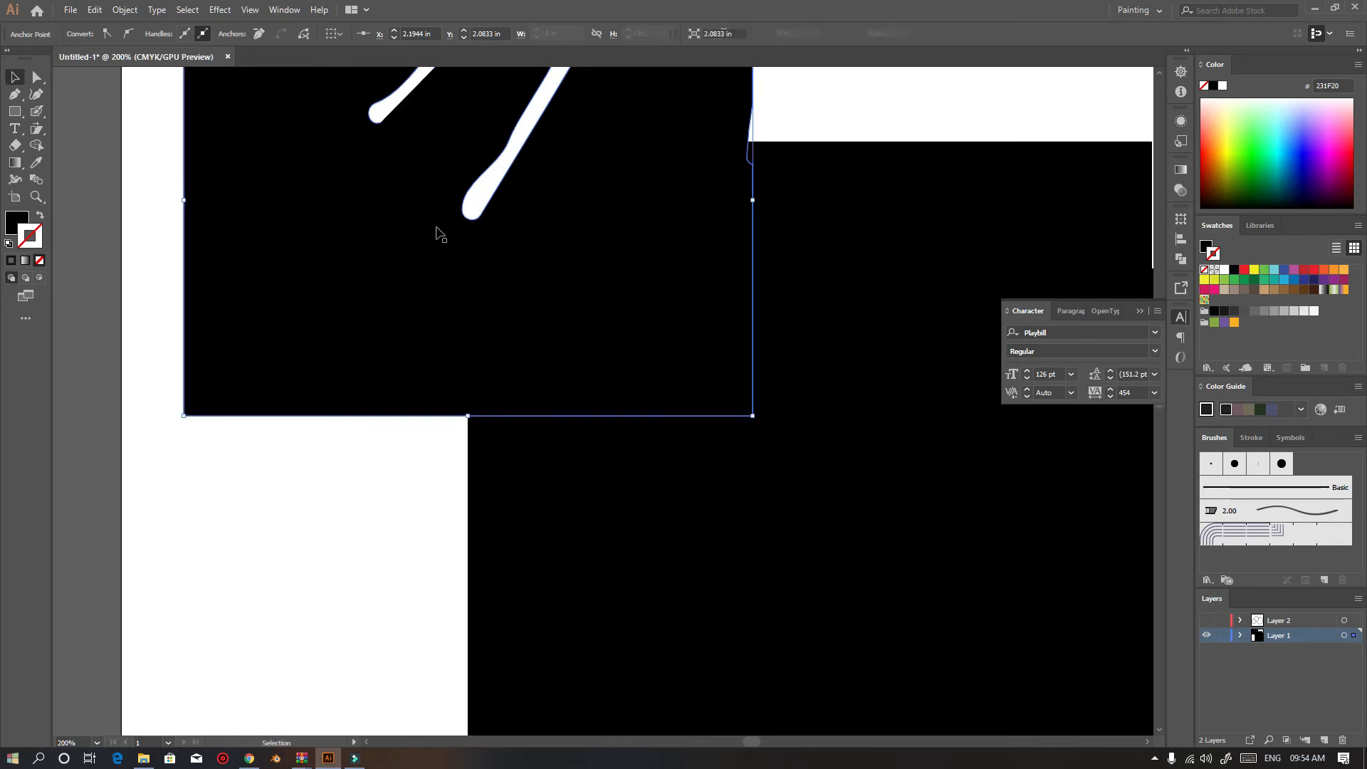
key("Delete")
scroll(485, 230, "down", 3)
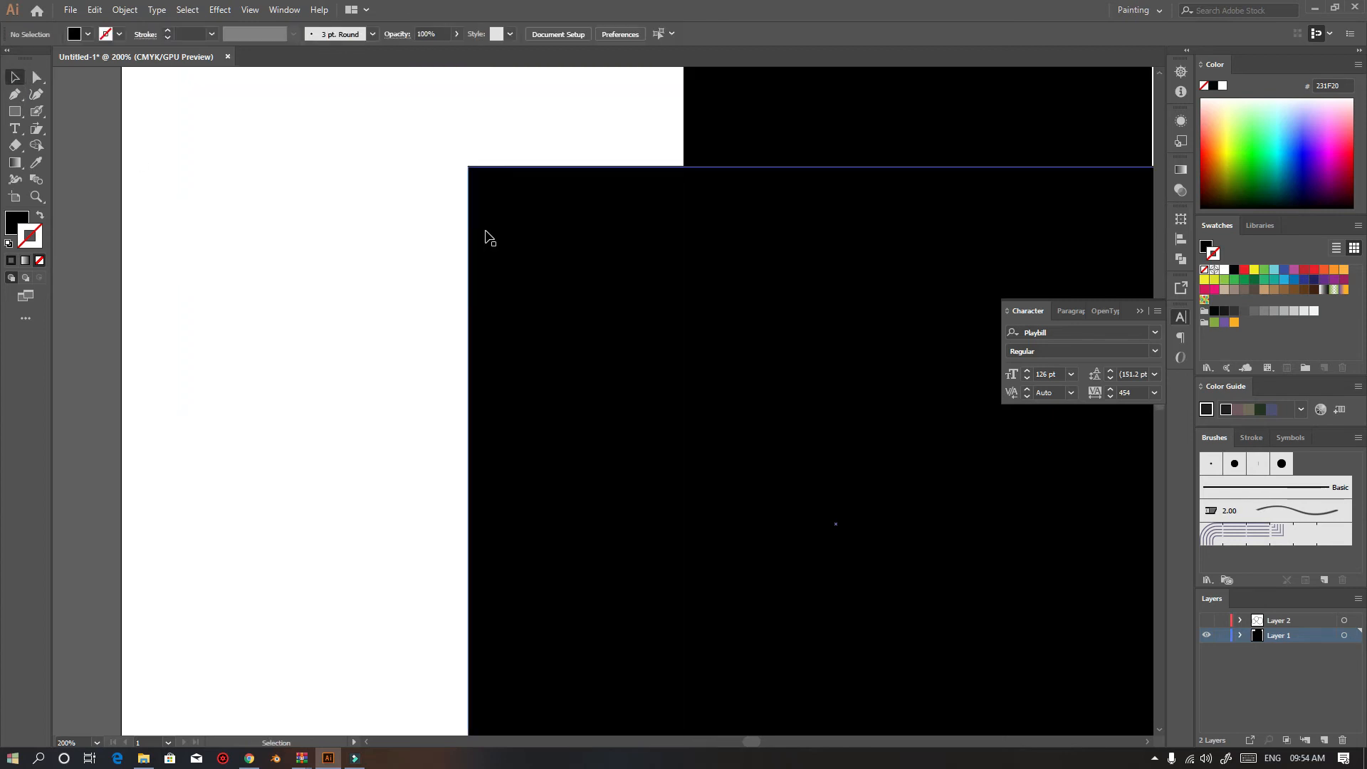
scroll(485, 230, "down", 4)
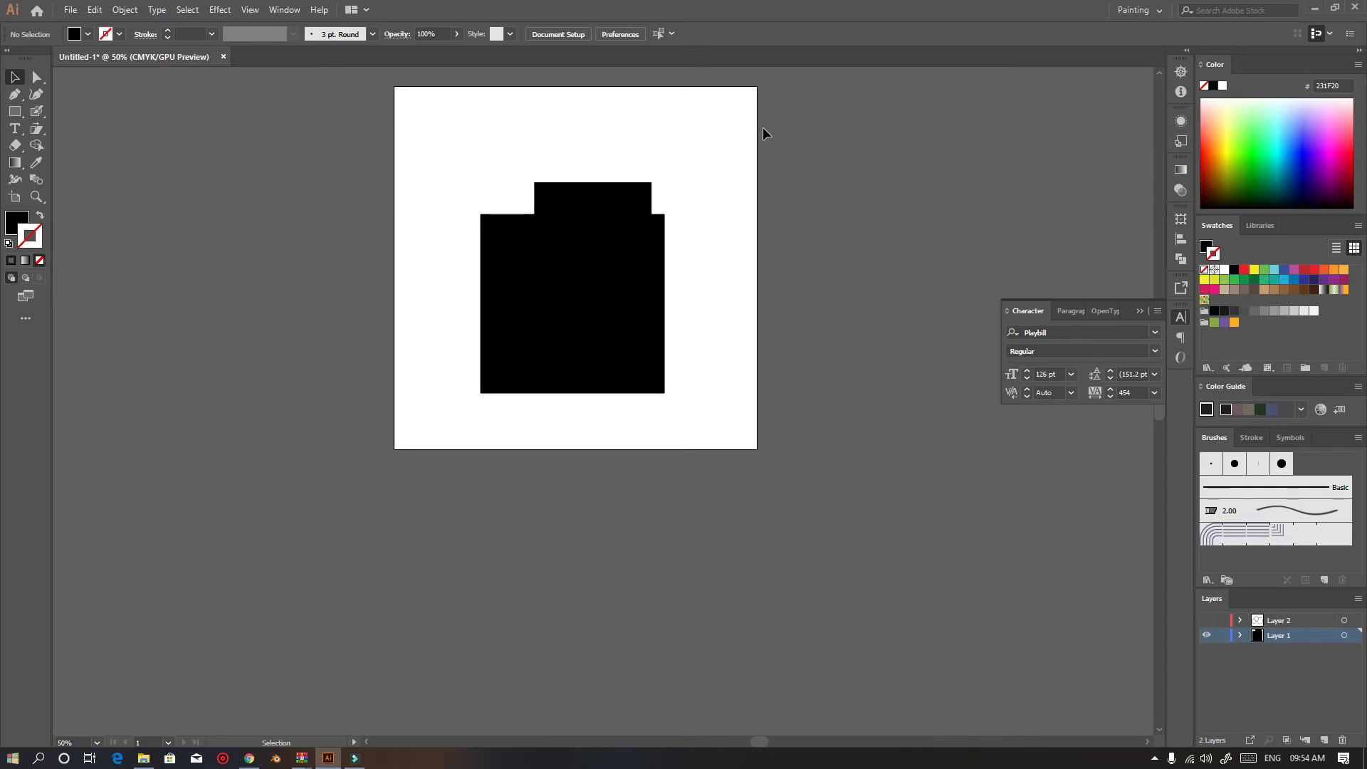
Erase a looping stroke through the remaining rectangles with the Eraser tool
left_click(17, 149)
scroll(571, 306, "up", 2)
mouse_move(430, 92)
left_mouse_down()
mouse_move(554, 90)
mouse_move(484, 295)
mouse_move(570, 443)
mouse_move(658, 131)
mouse_move(629, 83)
mouse_move(586, 158)
mouse_move(757, 289)
left_mouse_up()
left_click(15, 78)
scroll(284, 199, "down", 1)
scroll(284, 202, "down", 3)
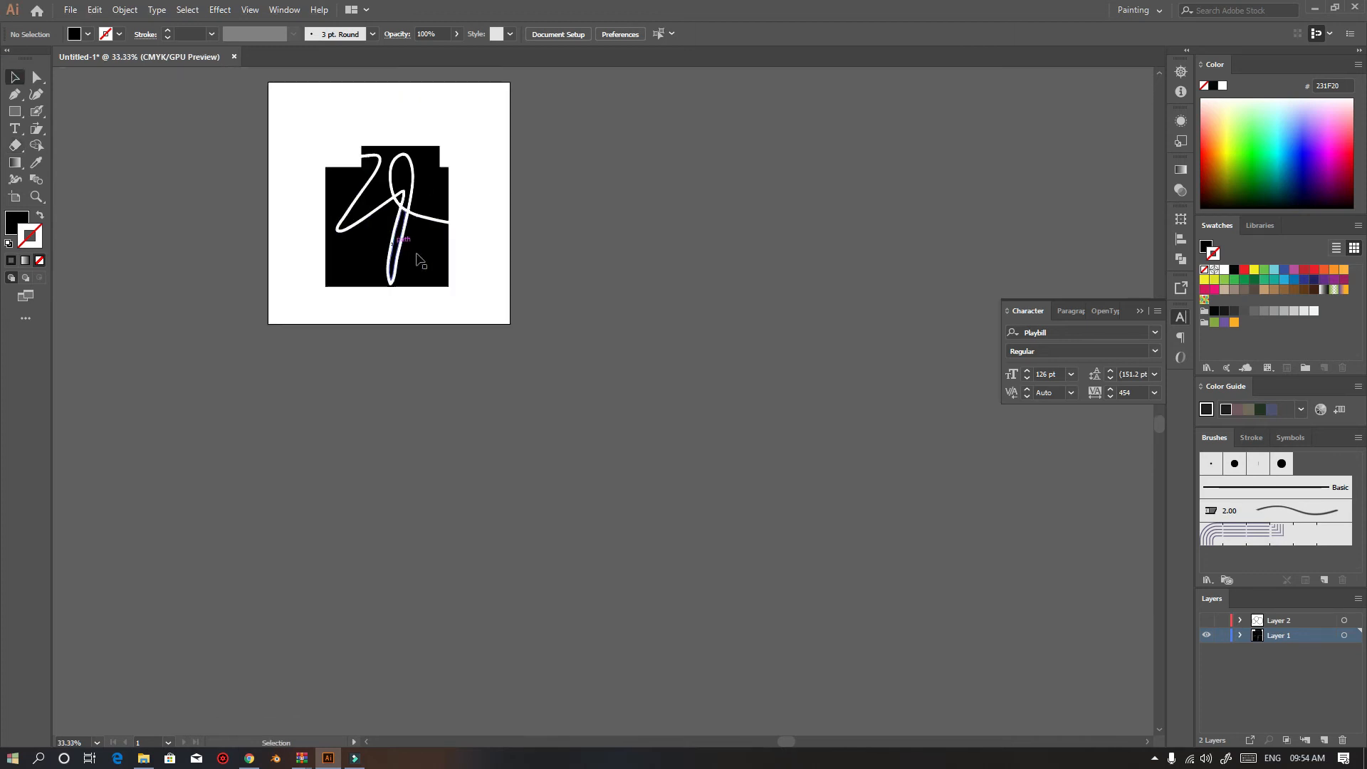
Drag the cut fragments of the erased shapes apart, undoing the last move
left_click(439, 194)
left_click_drag(439, 194, 593, 214)
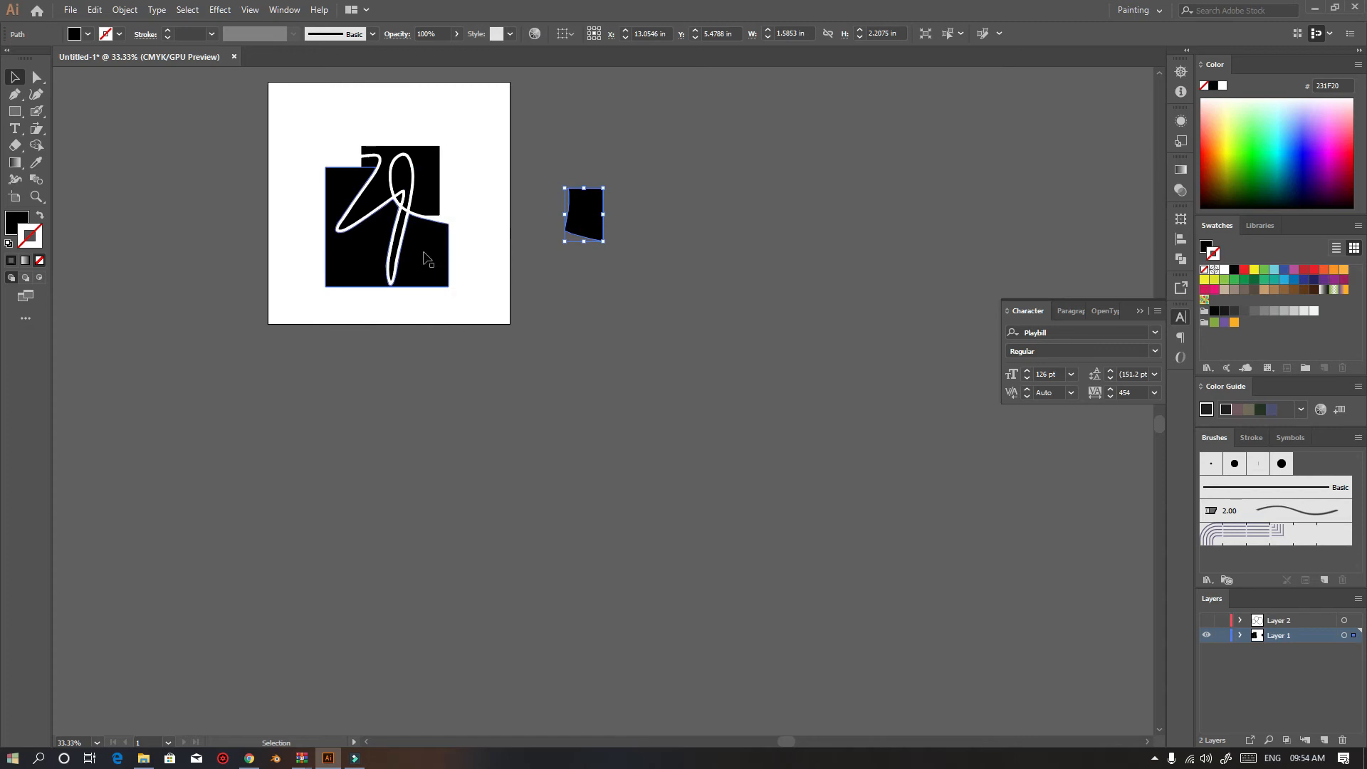
left_click_drag(426, 251, 517, 379)
left_click_drag(435, 179, 569, 129)
left_click_drag(385, 183, 391, 86)
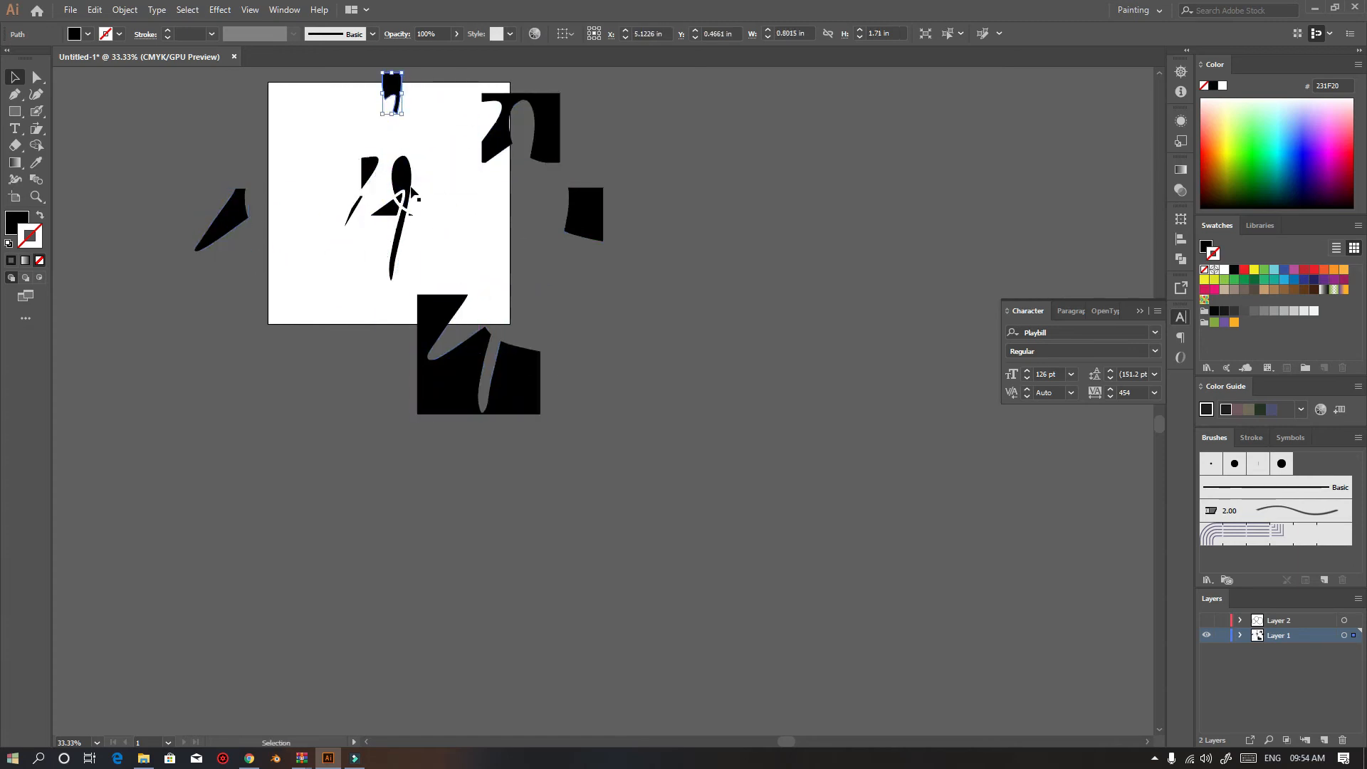
key("ctrl+z")
key("v")
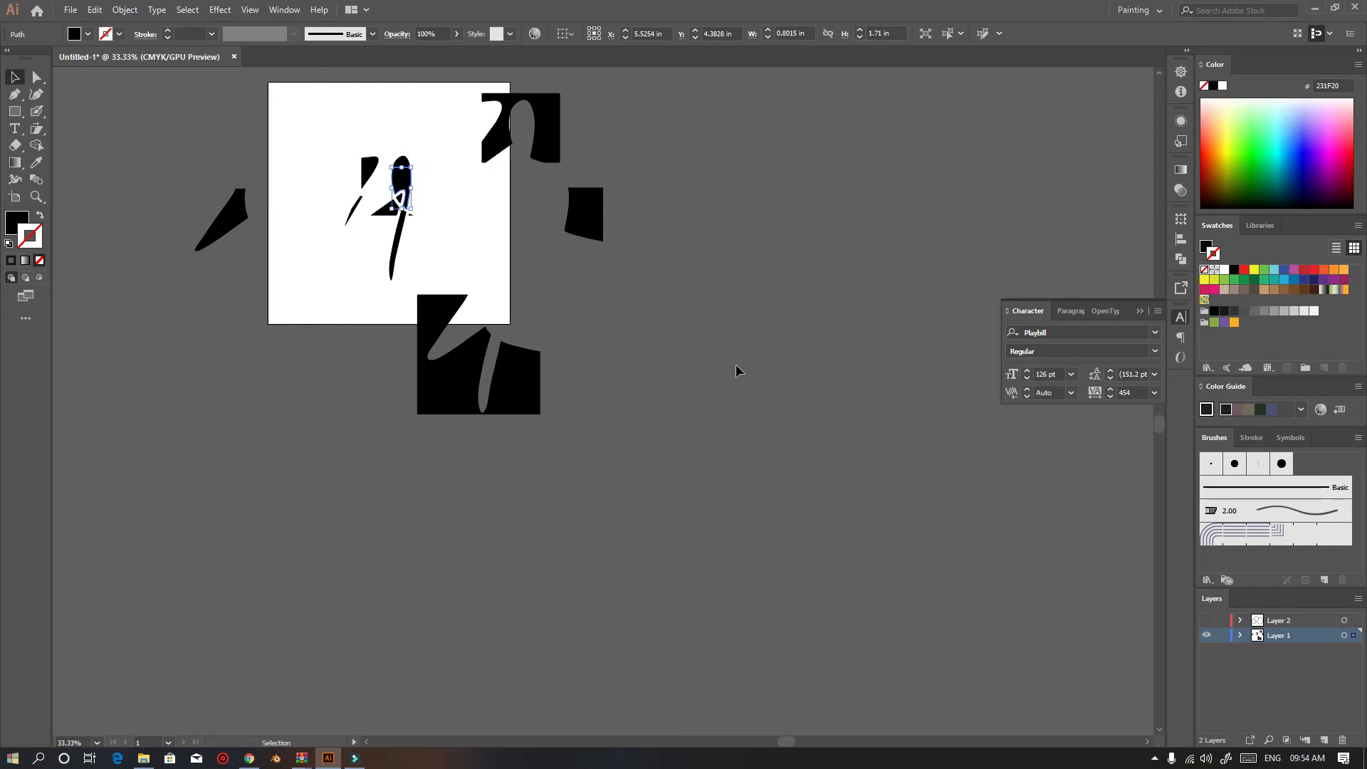
Select all artwork and delete it
key("ctrl+a")
key("Delete")
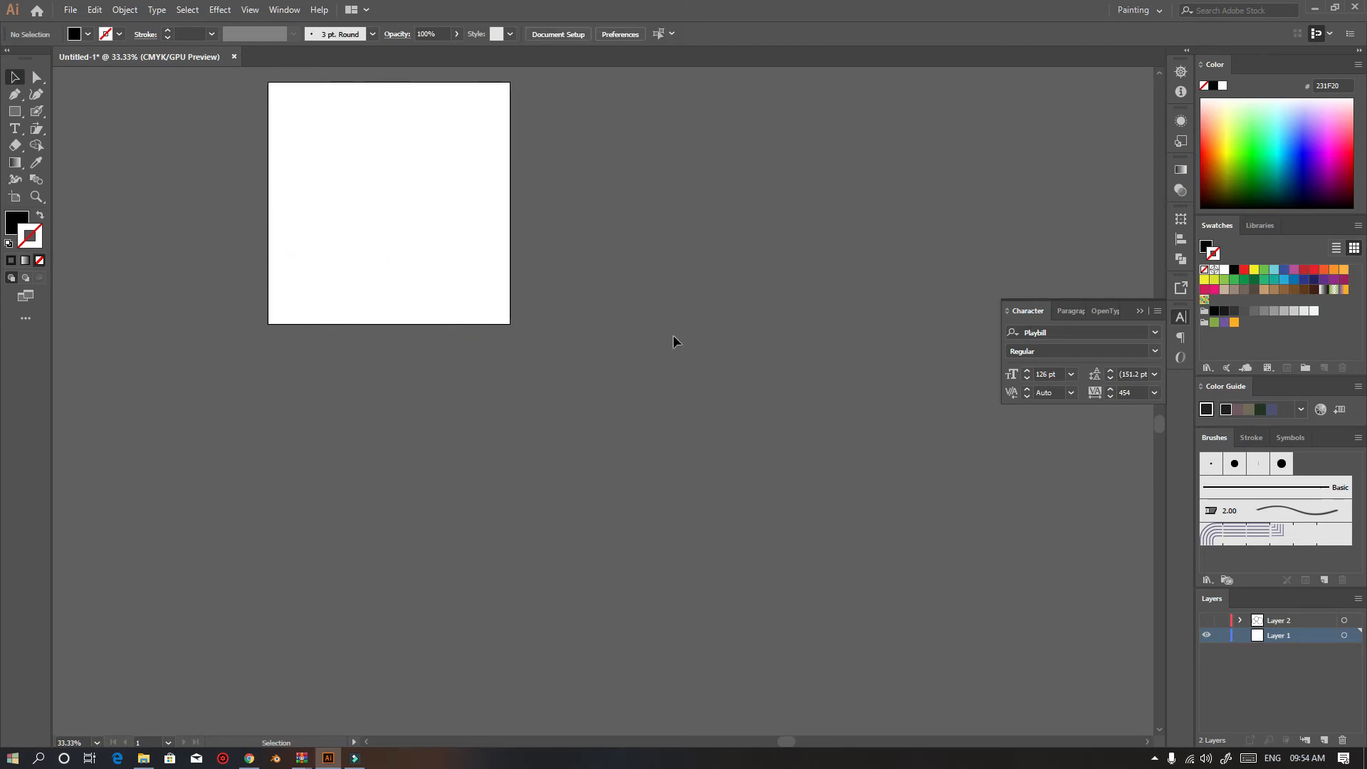
scroll(628, 314, "up", 3)
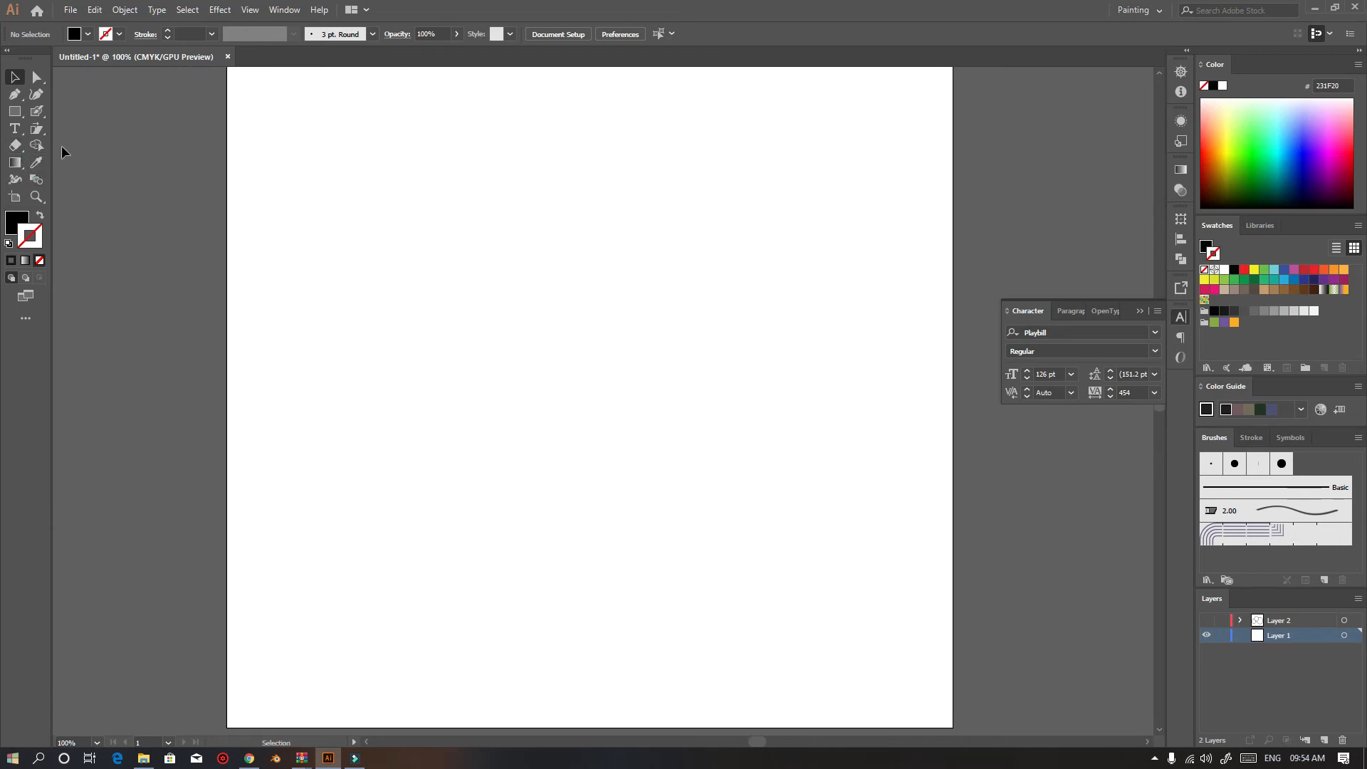
Draw three overlapping rectangles and select them all
left_click(14, 111)
left_click_drag(389, 186, 701, 451)
left_click_drag(539, 310, 944, 645)
left_click_drag(527, 229, 878, 531)
key("v")
left_click_drag(287, 124, 1084, 677)
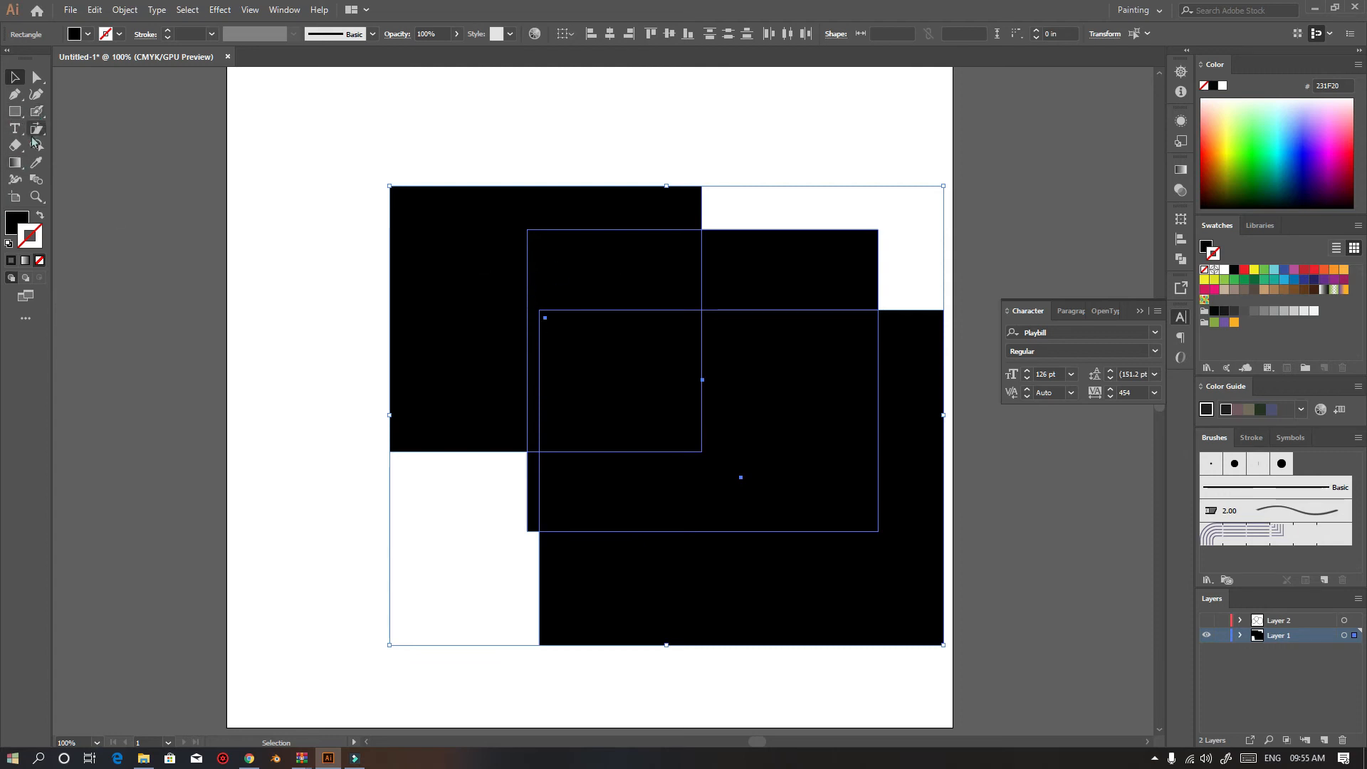
Use the Shape Builder tool to cut two overlapping regions out of the rectangles, then deselect
left_click(36, 146)
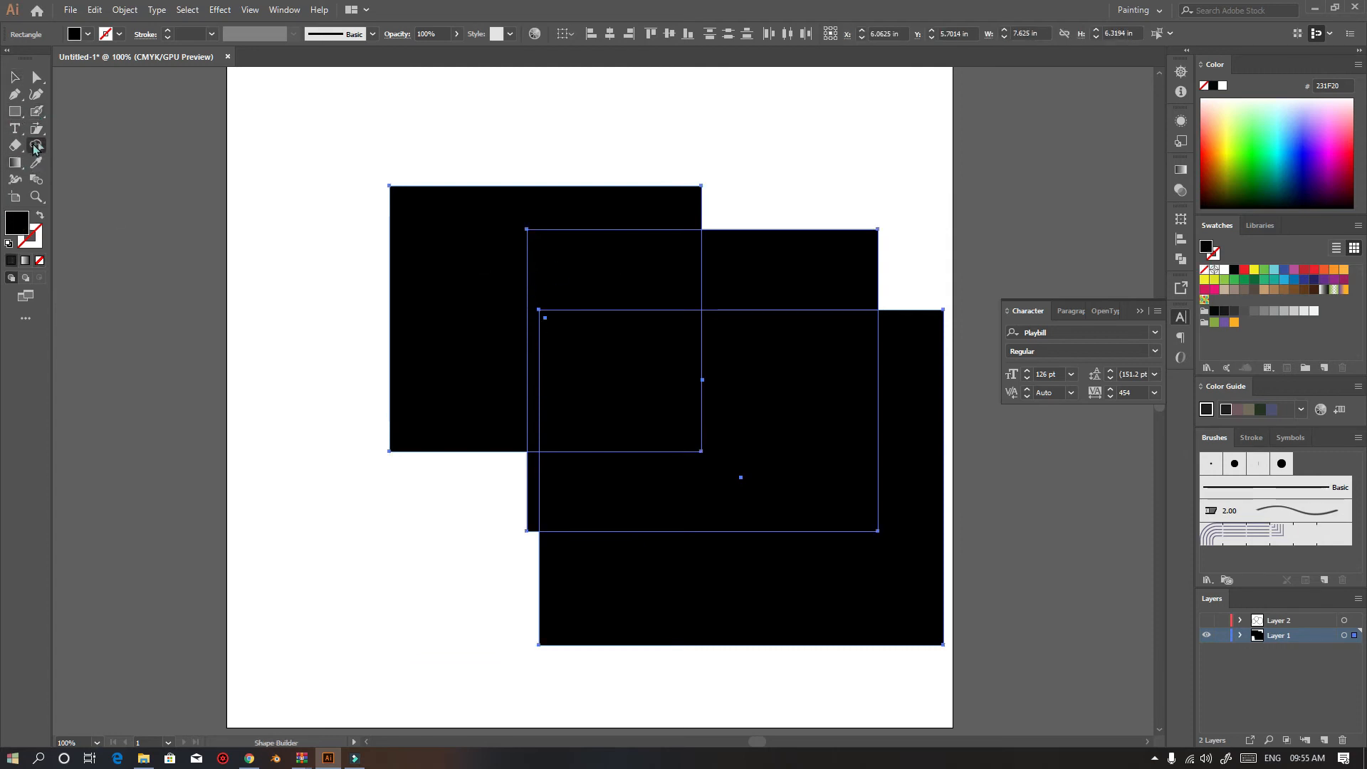
left_click(606, 278)
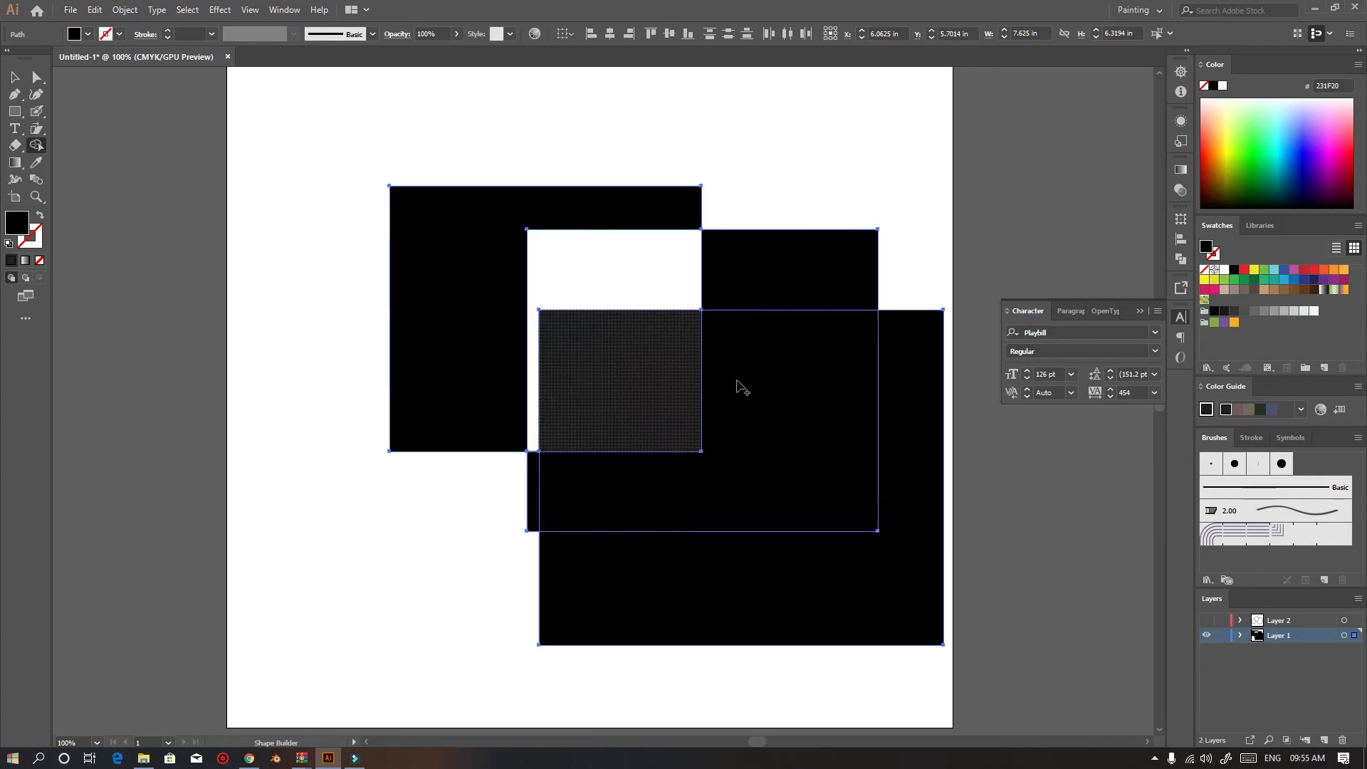
left_click(828, 391, "alt")
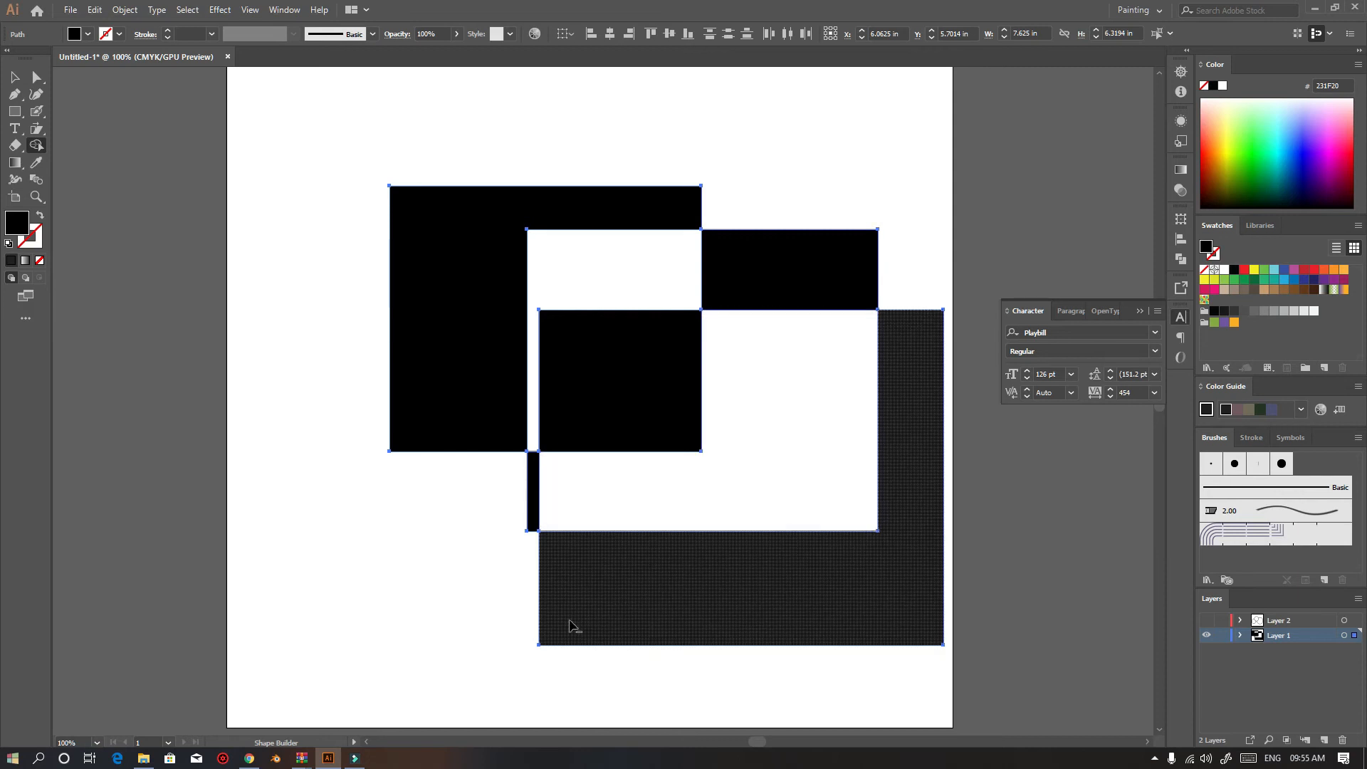
left_click(14, 77)
left_click(101, 126)
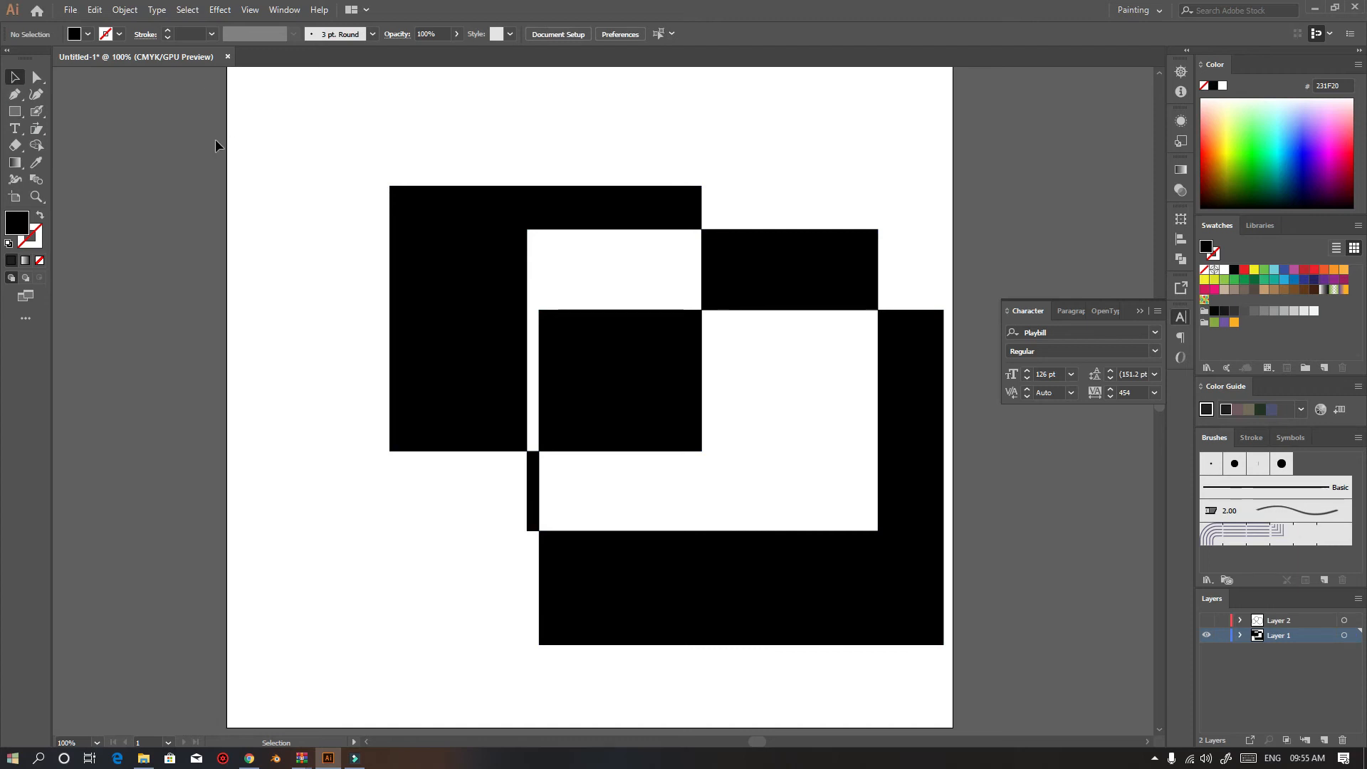
Set the fill colour to D1184D
double_click(17, 224)
type("D1184D")
left_click(839, 292)
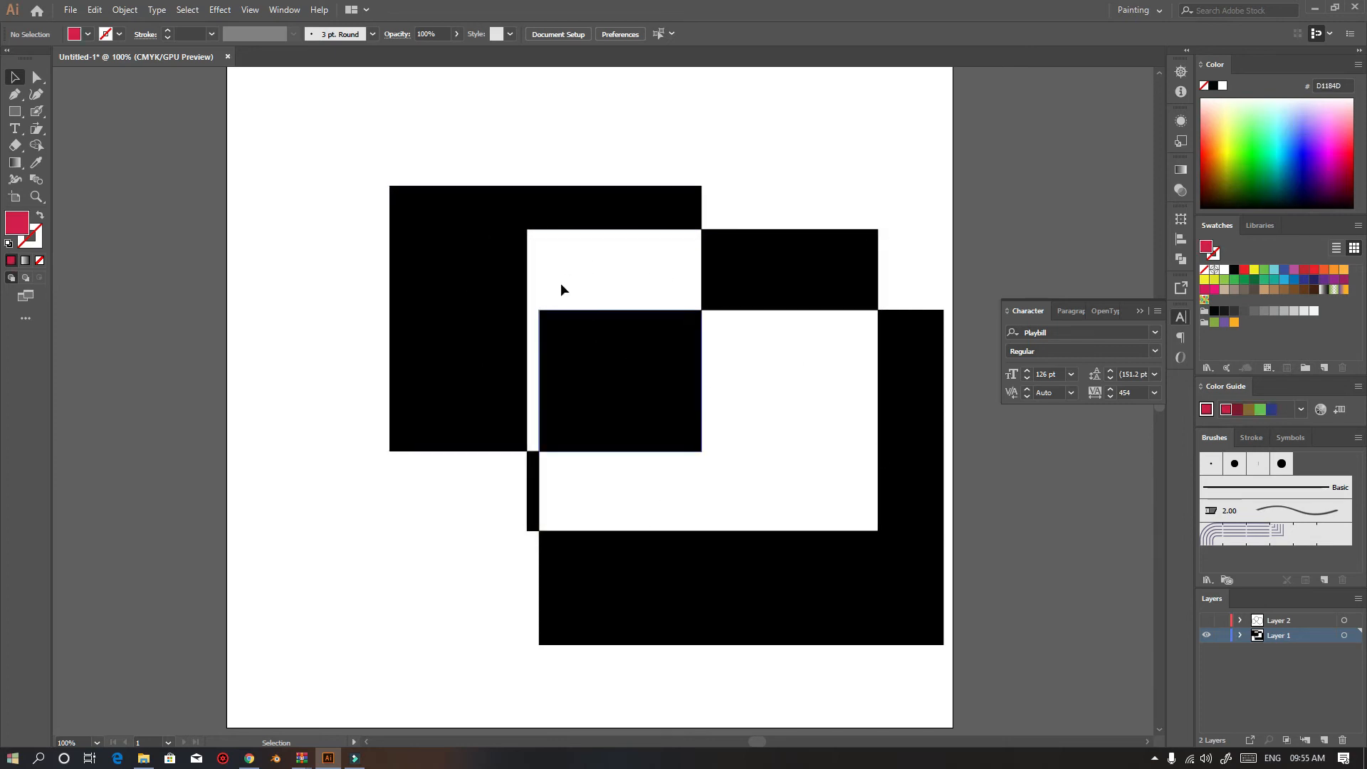
Select all three rectangles and use Shape Builder to fill two overlapping regions with the D1184D colour
left_click(36, 145)
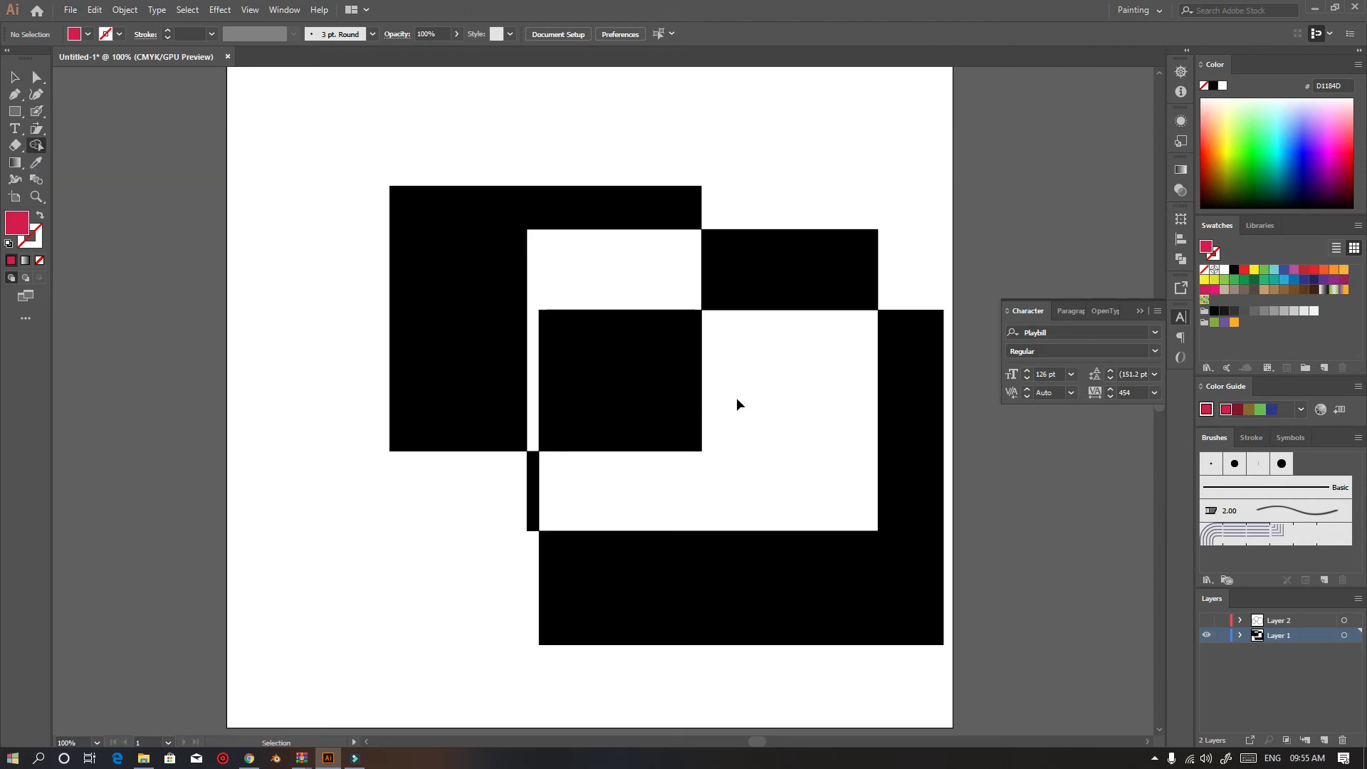
key("ctrl+a")
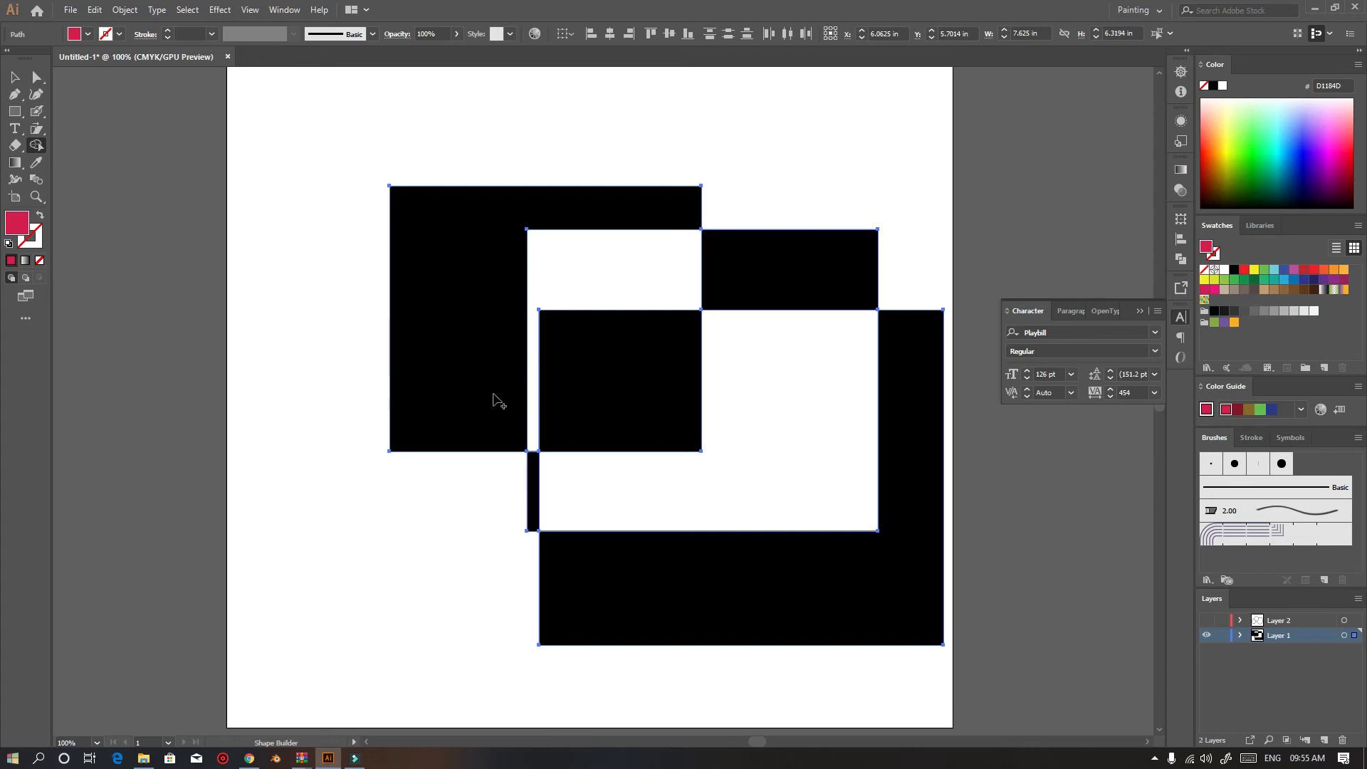
scroll(598, 388, "up", 4)
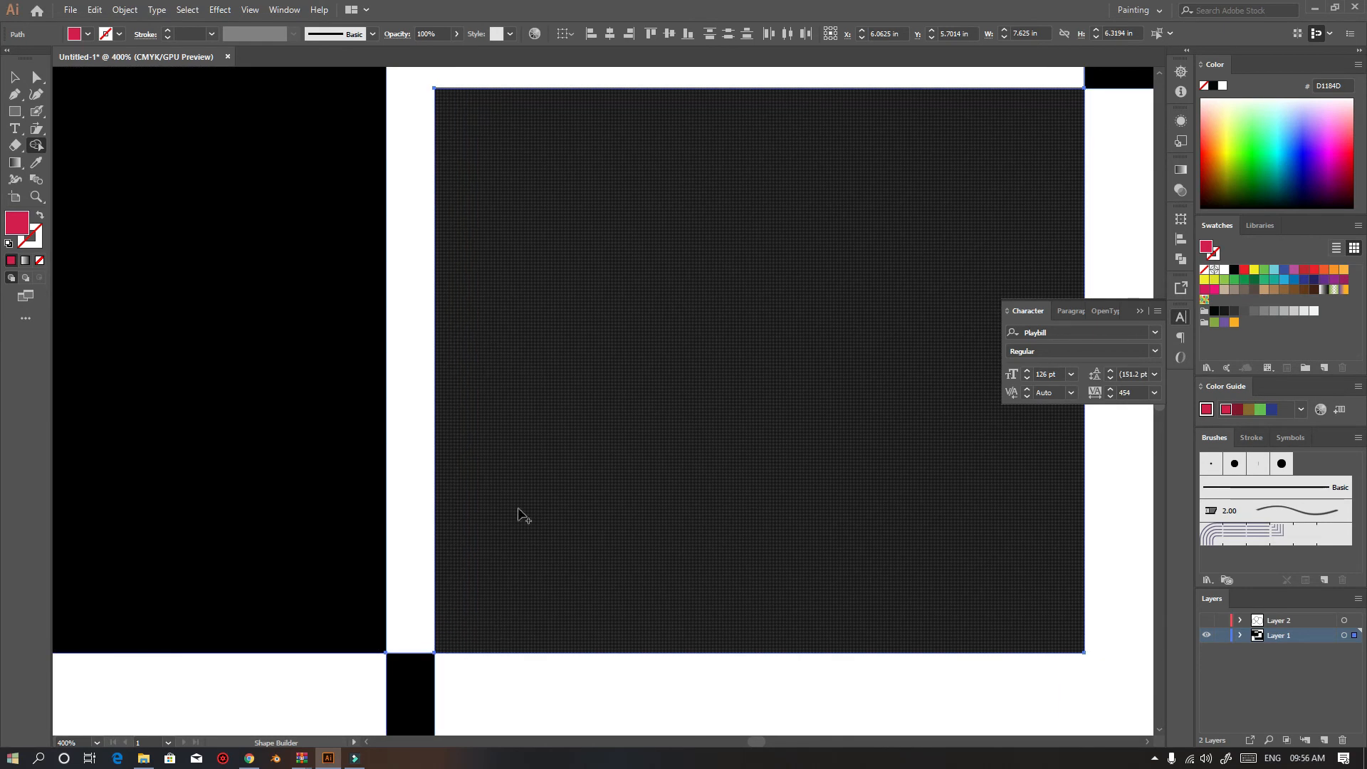
scroll(519, 513, "down", 4)
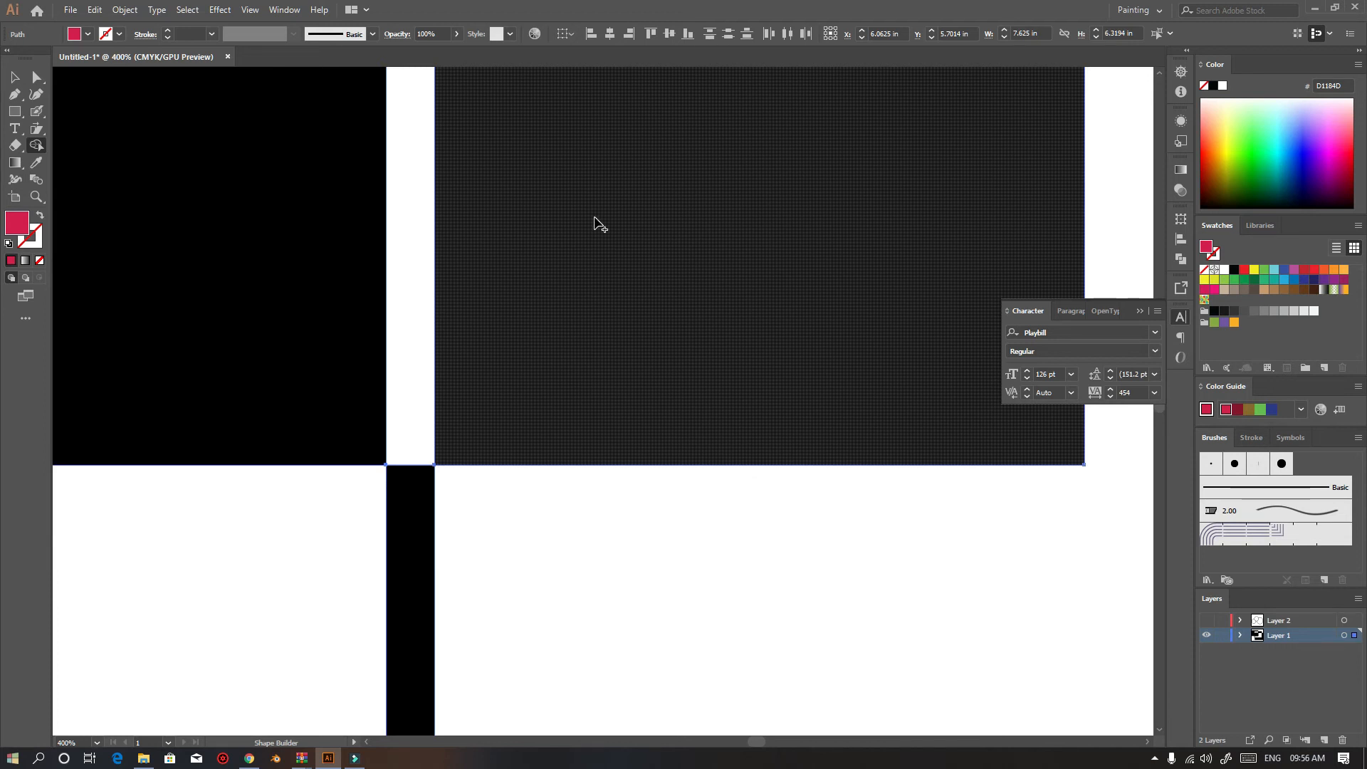
scroll(598, 225, "down", 4)
scroll(589, 280, "up", 3)
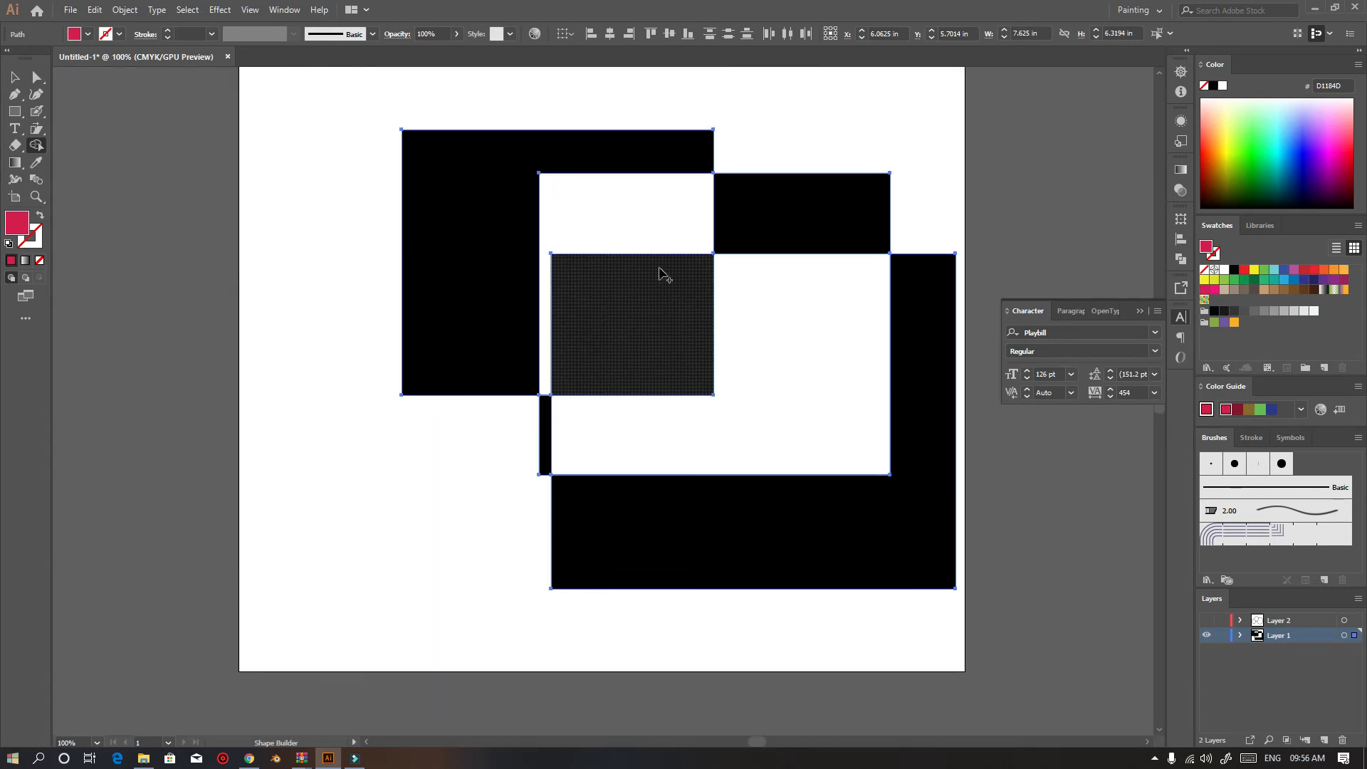
scroll(660, 269, "up", 1)
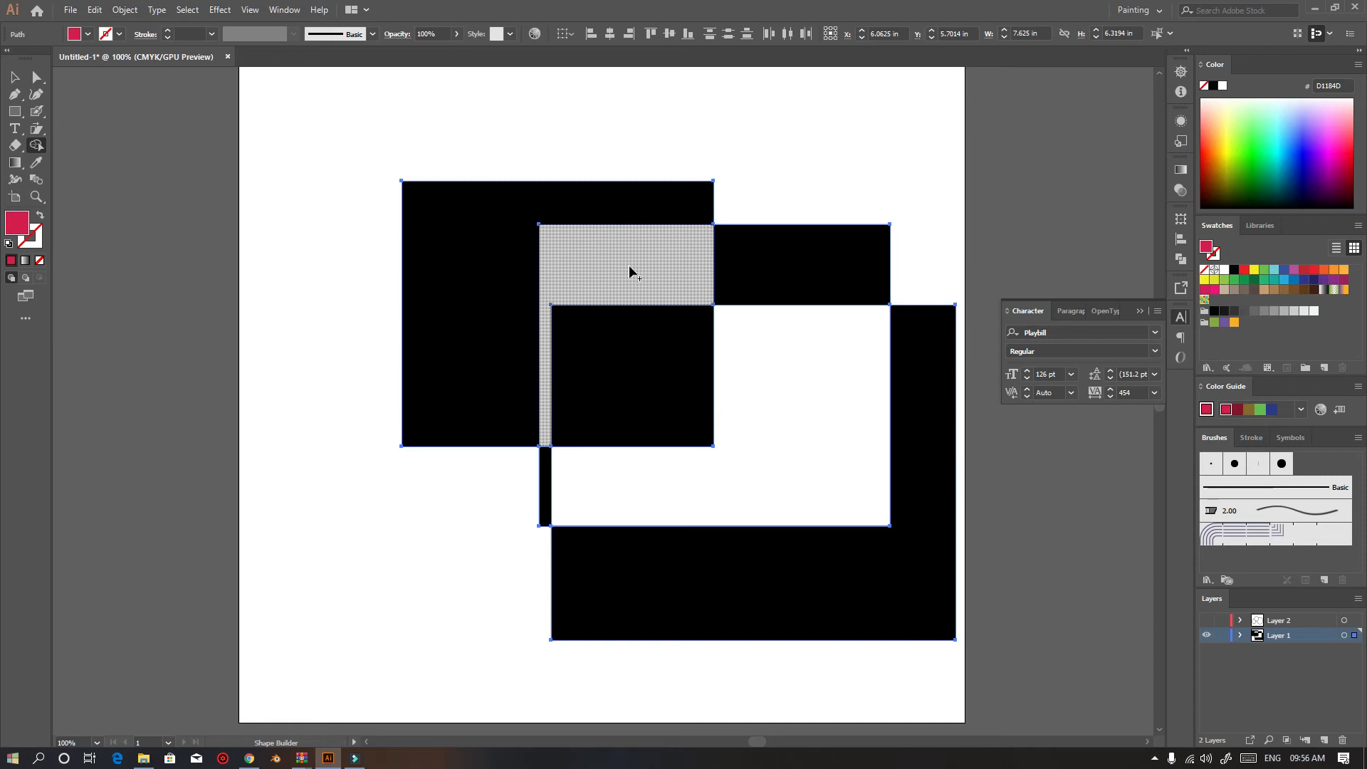
scroll(653, 286, "up", 3)
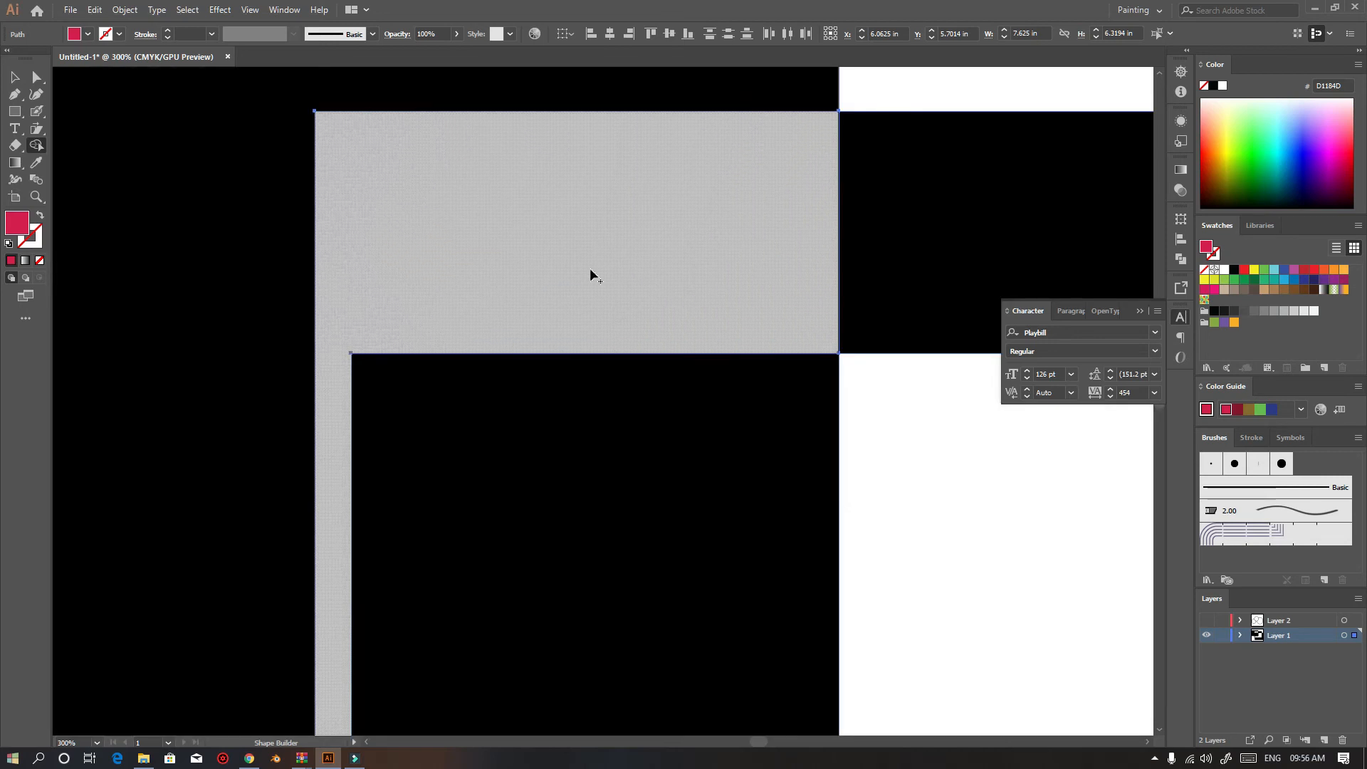
left_click(590, 275)
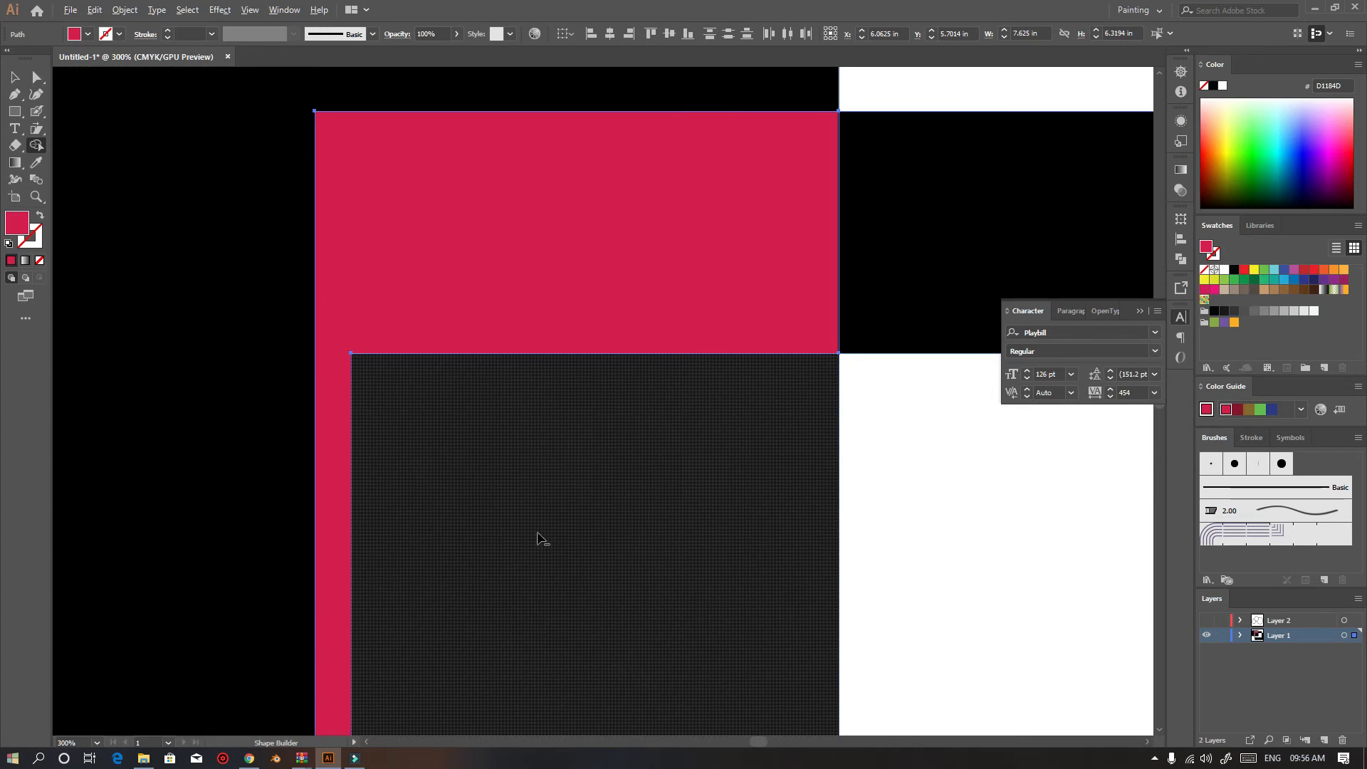
scroll(543, 541, "down", 3)
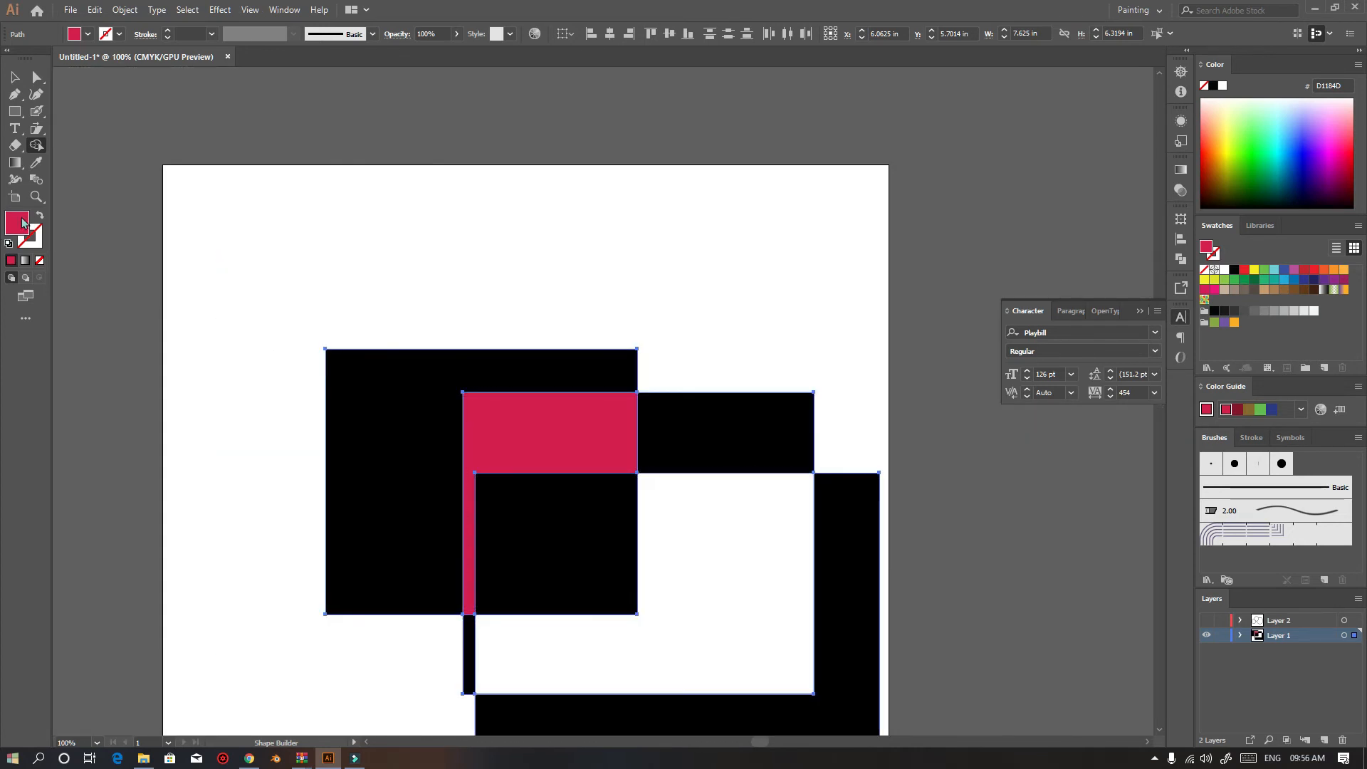
left_click(687, 628)
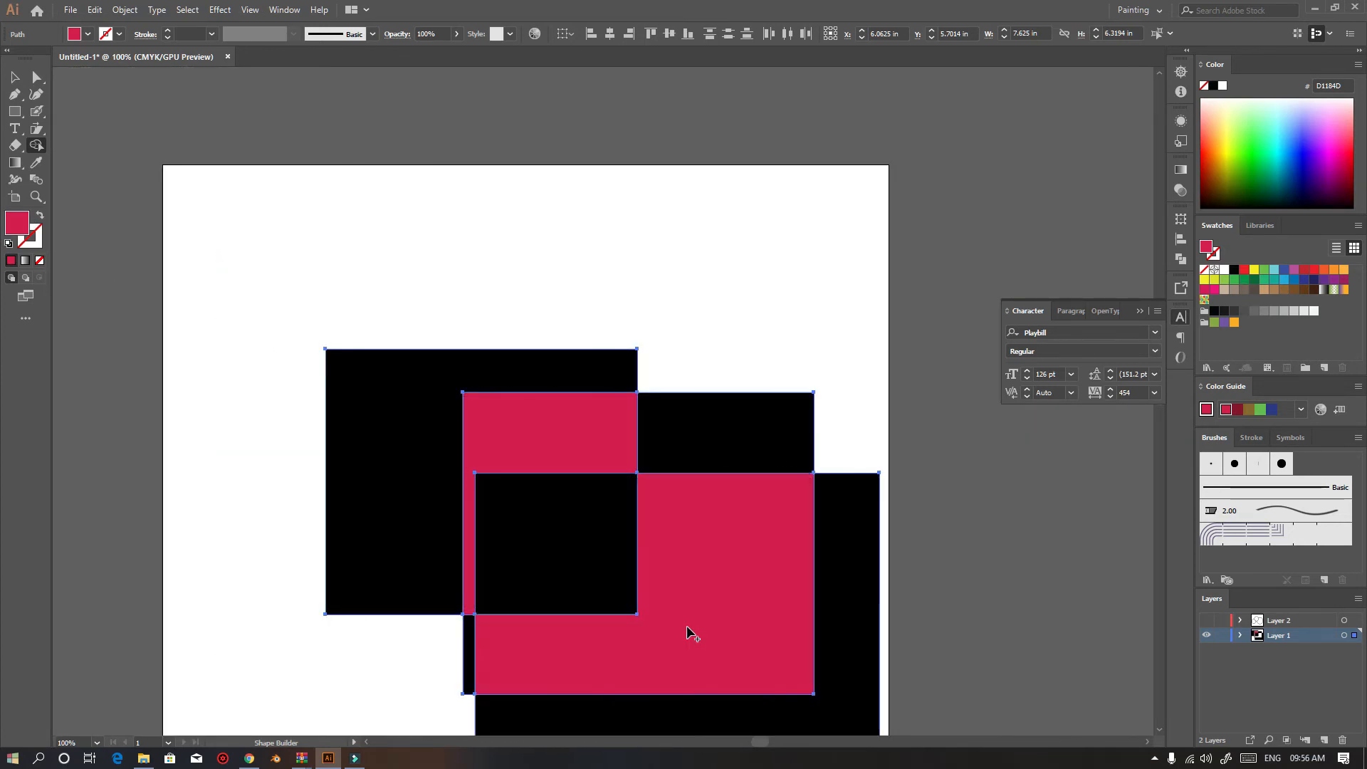
Marquee-select all the rectangle artwork and delete it
left_click(11, 79)
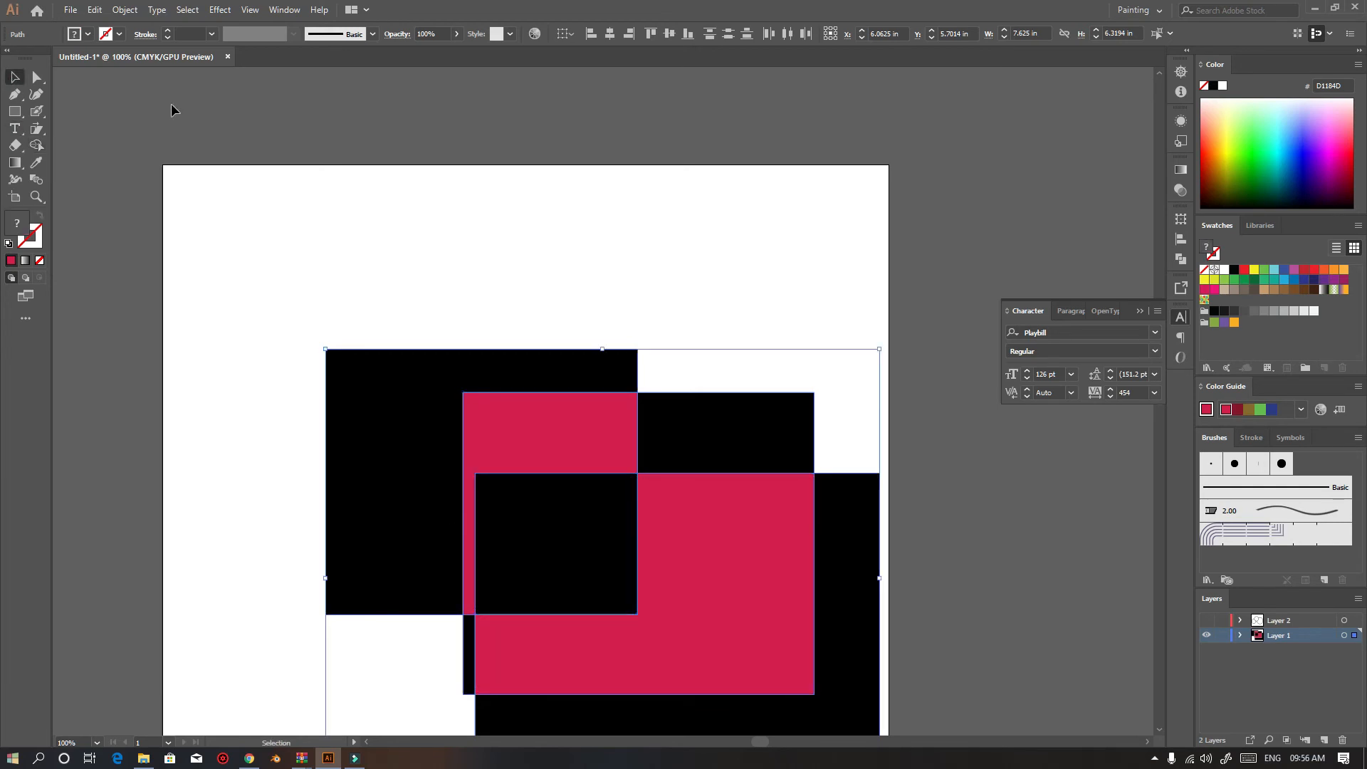
left_click(173, 110)
scroll(302, 589, "down", 2)
left_click_drag(643, 446, 665, 387)
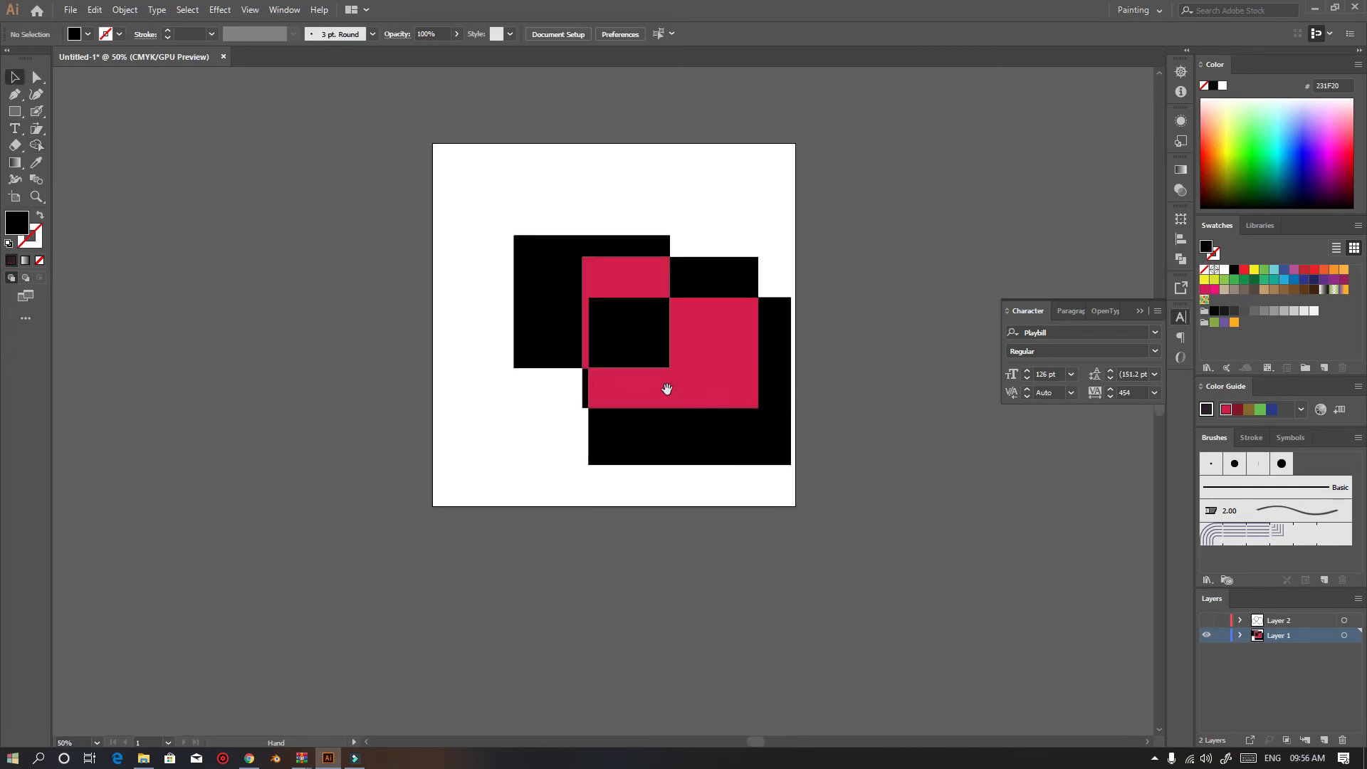
scroll(636, 355, "up", 2)
left_click_drag(725, 611, 309, 135)
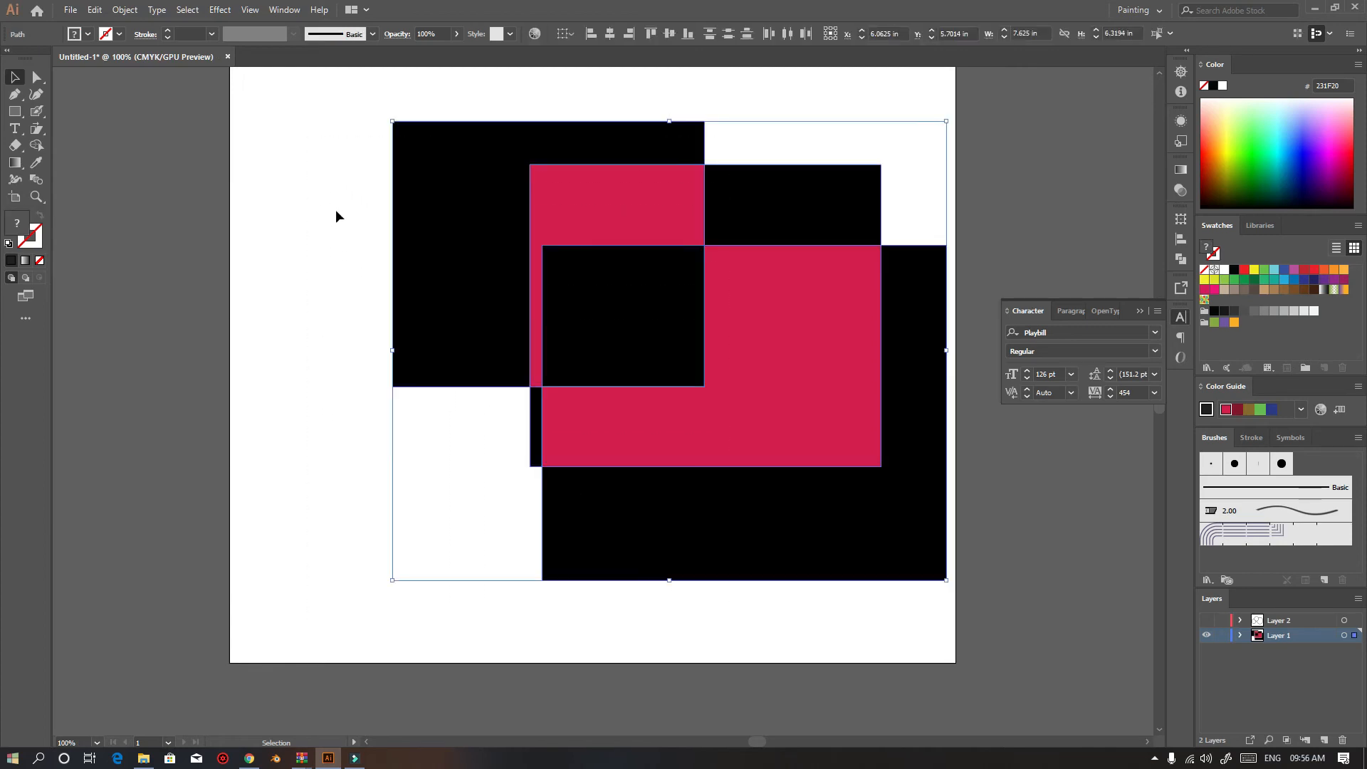
key("Delete")
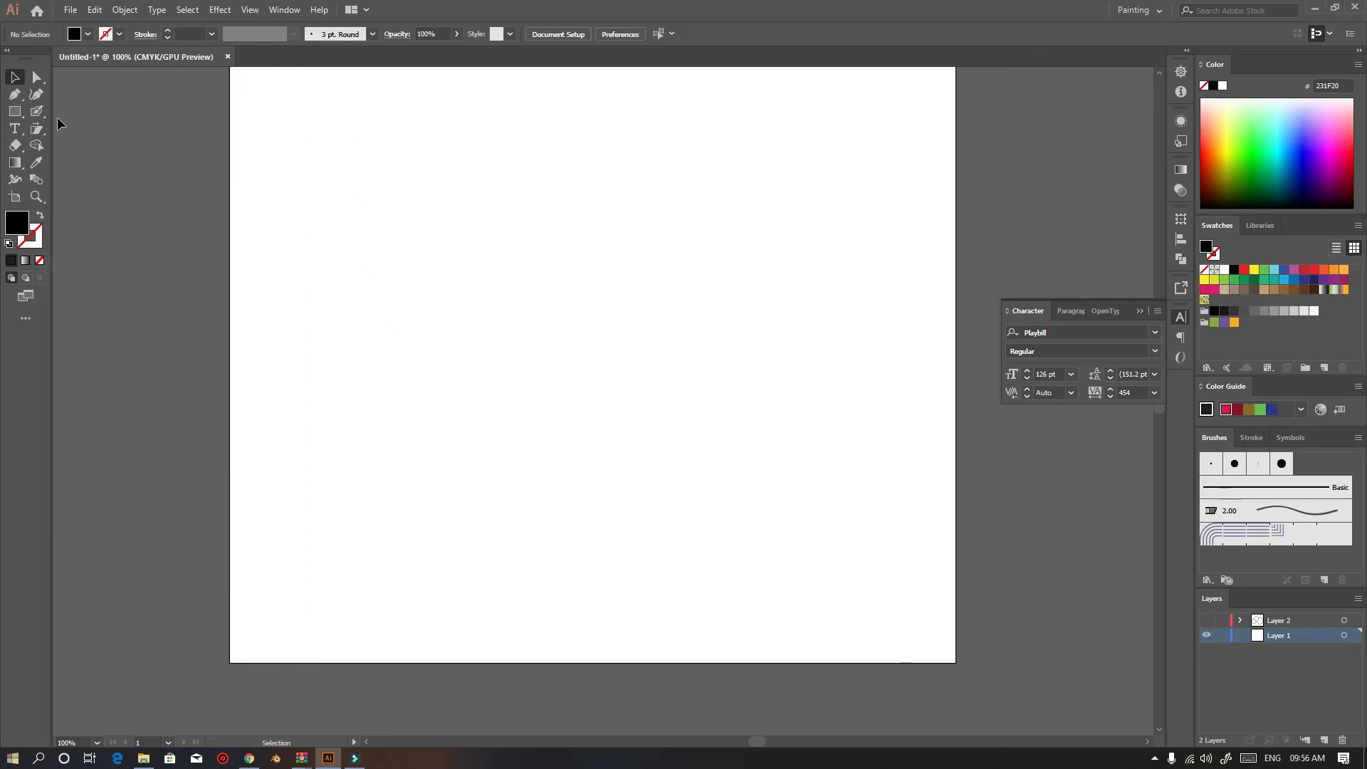
Draw a circle about 3.86 in wide with the Ellipse tool
left_click_drag(21, 119, 64, 127)
mouse_move(573, 259)
left_mouse_down()
mouse_move(818, 500)
mouse_move(632, 315)
mouse_move(741, 421)
mouse_move(712, 379)
left_mouse_up()
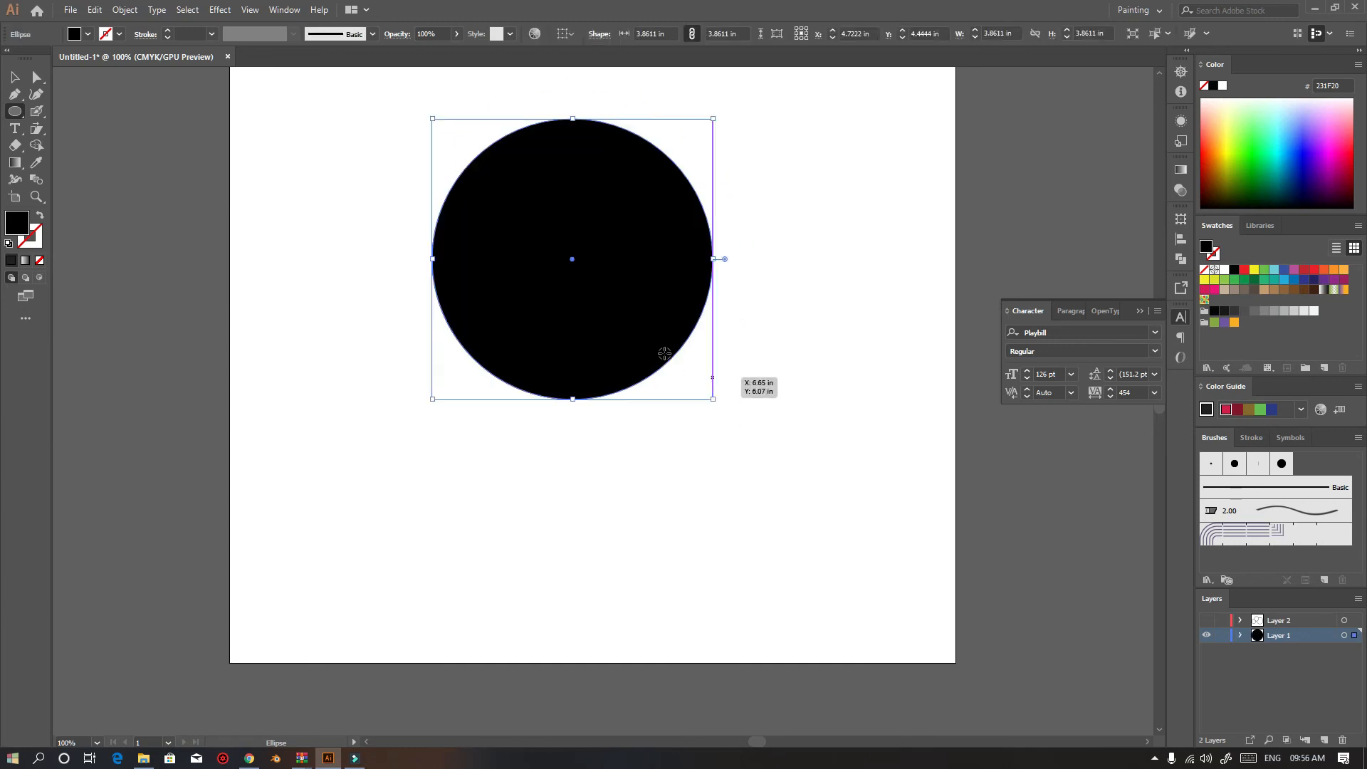
left_click(573, 260)
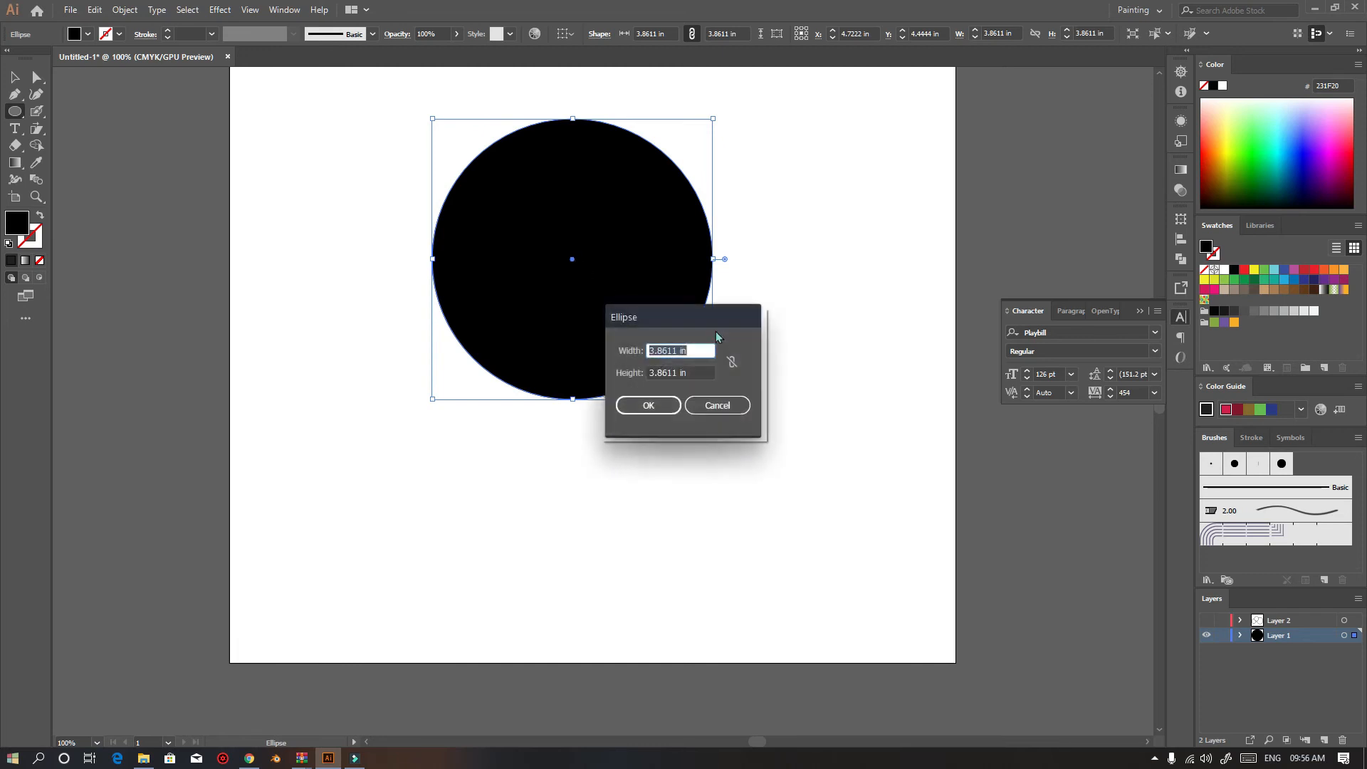
left_click(717, 408)
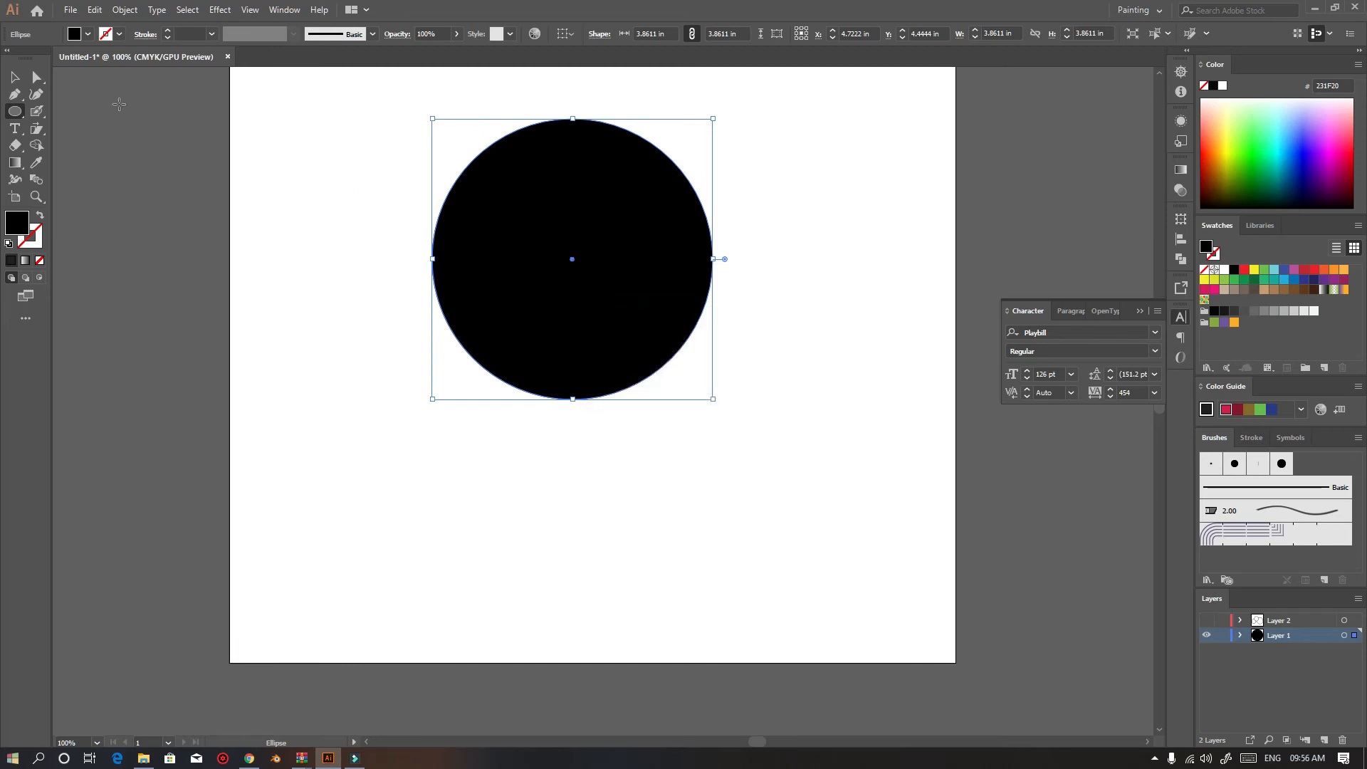
Draw a second circle about 3.61 in wide inside the first and nudge it slightly downward
left_click(15, 77)
left_click(379, 320)
left_click(15, 112)
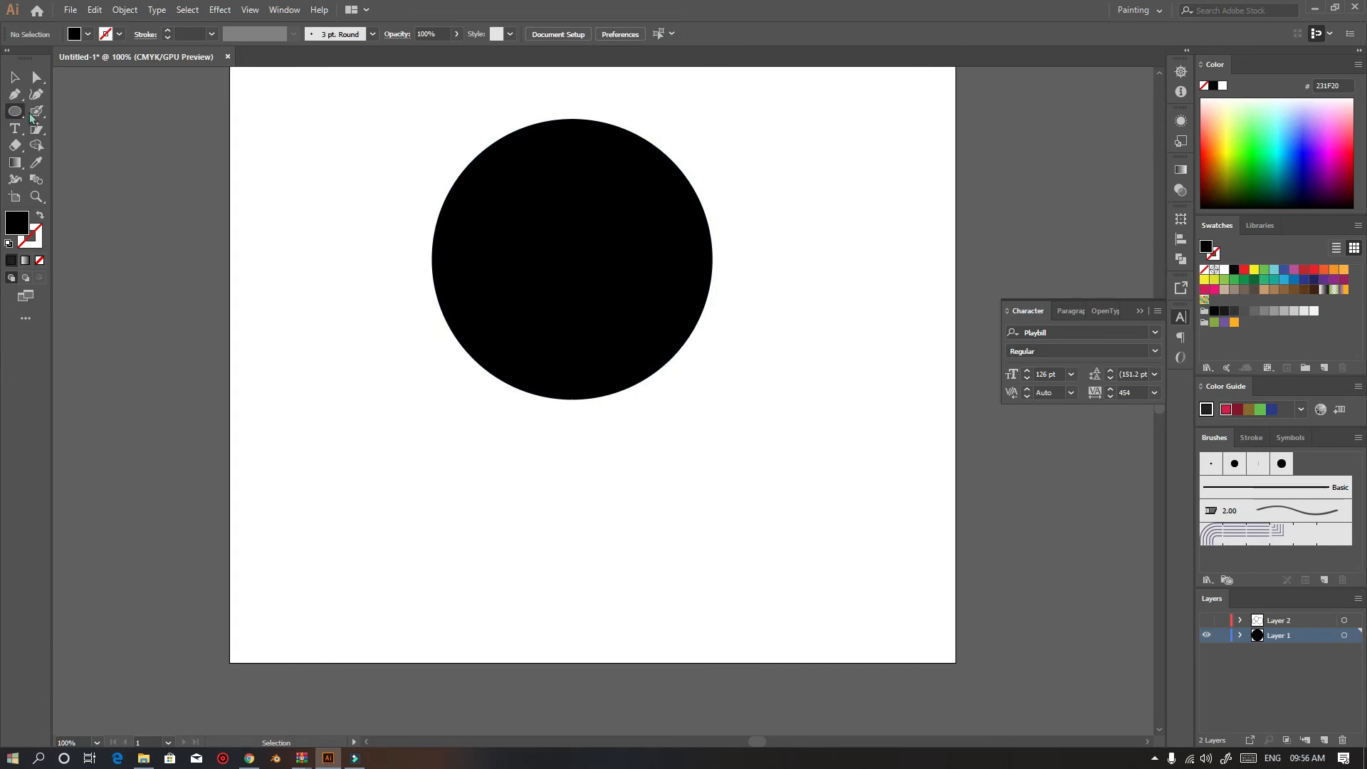
left_click_drag(572, 259, 704, 385)
left_click(15, 77)
left_click_drag(586, 276, 587, 285)
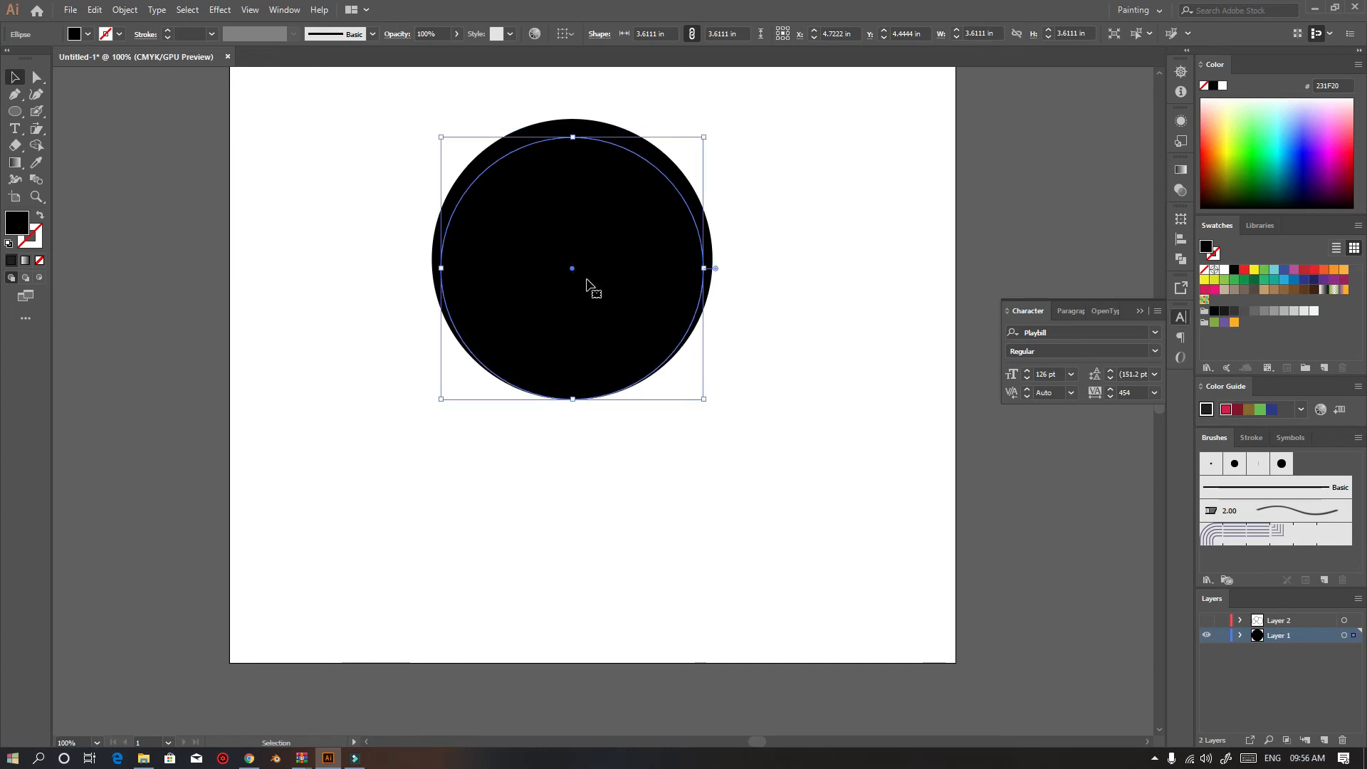
Select both circles and use Shape Builder to remove the inner circle region, forming a ring, then deselect
left_click(336, 253)
left_click_drag(312, 96, 886, 490)
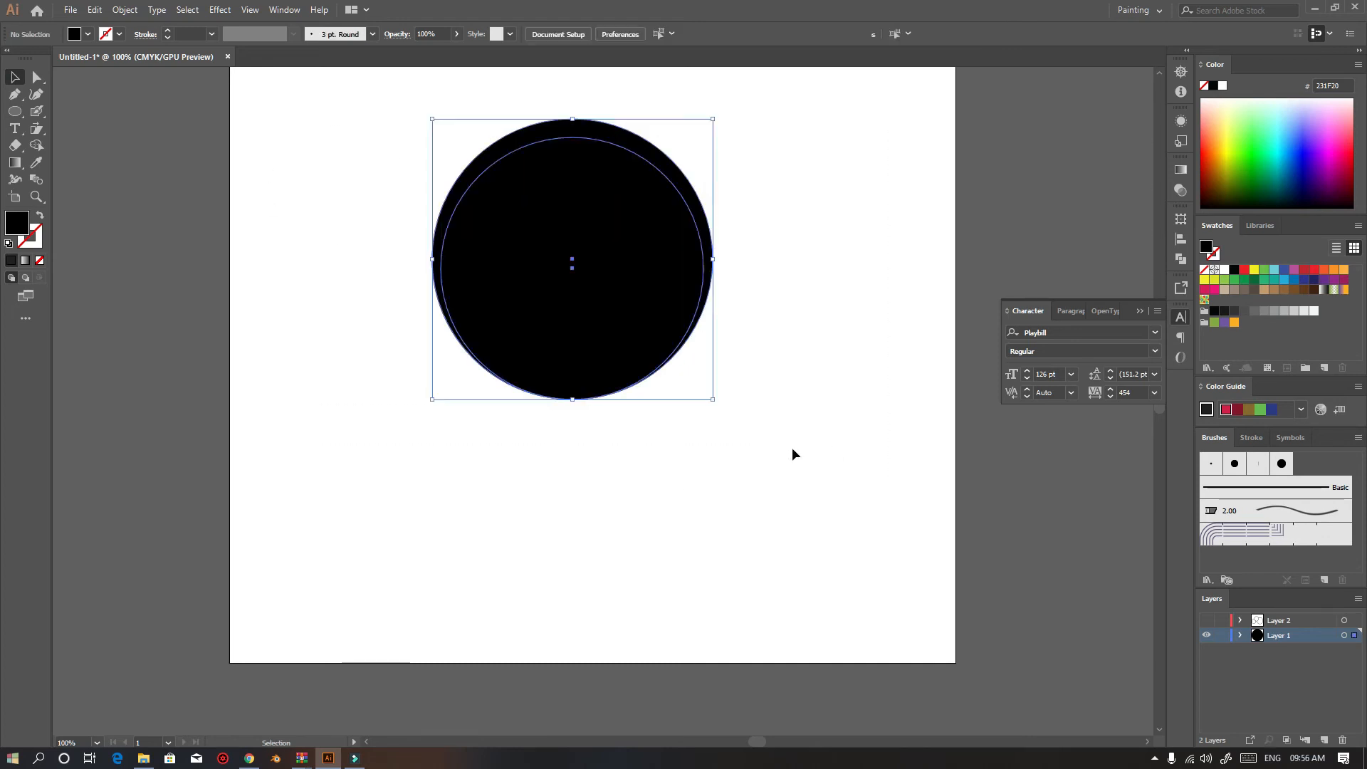
left_click(35, 147)
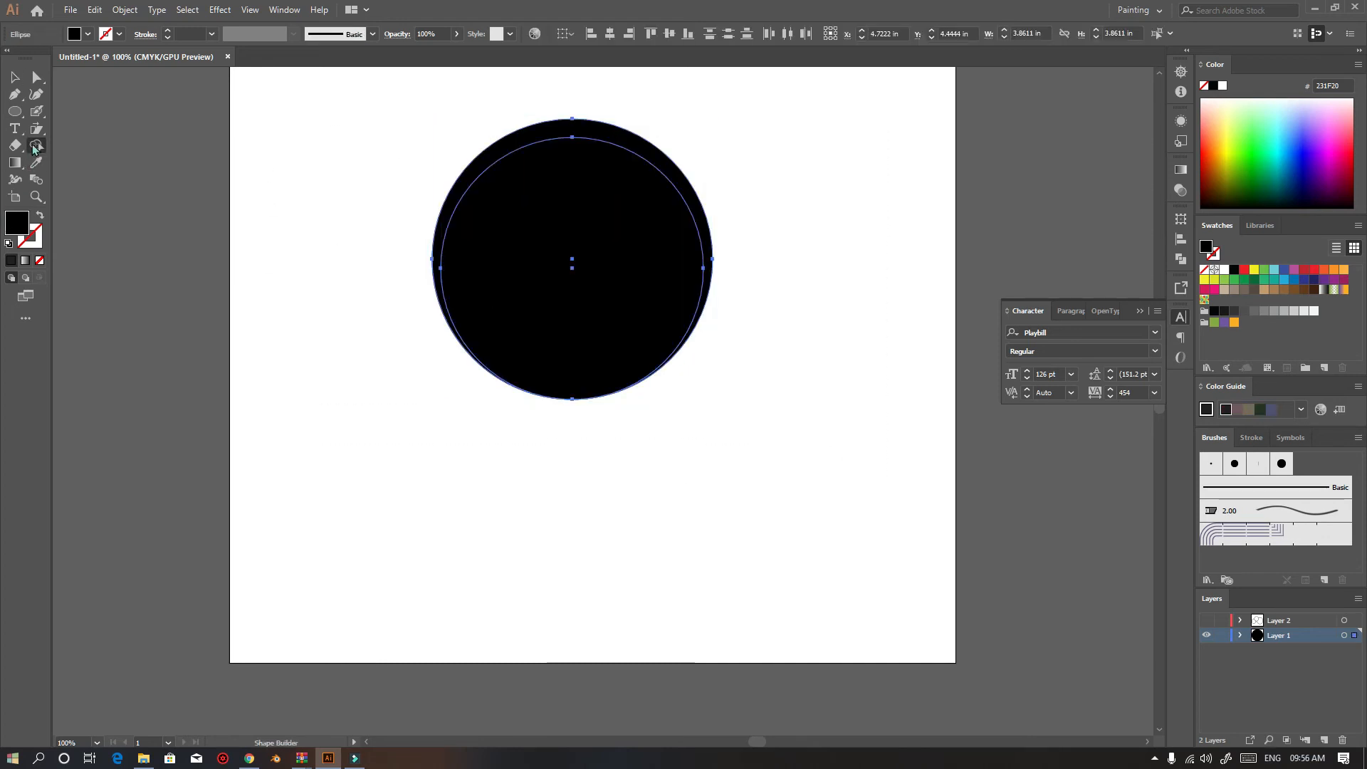
left_click(532, 221, "alt")
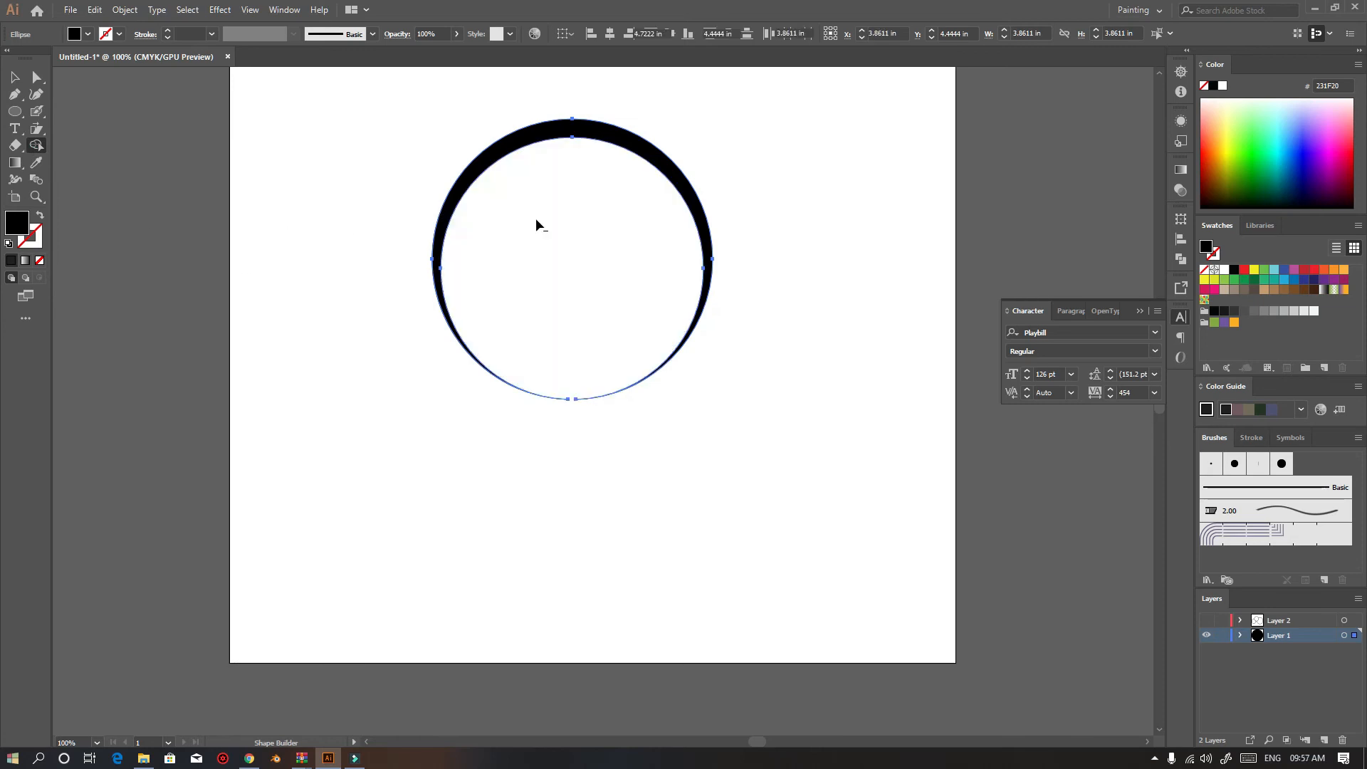
left_click(16, 79)
left_click(248, 269)
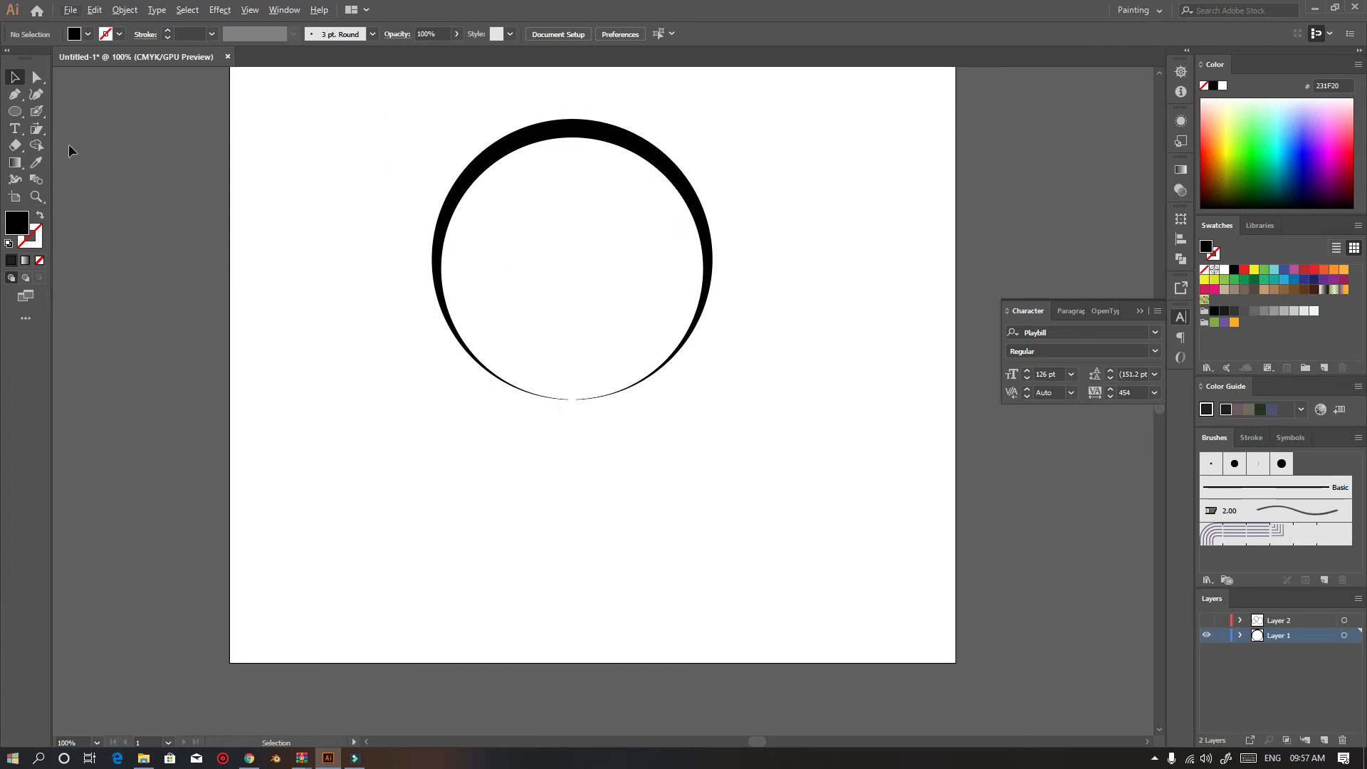
Add a line of text reading DA inside the ring with the Type tool
left_click(15, 128)
left_click(503, 266)
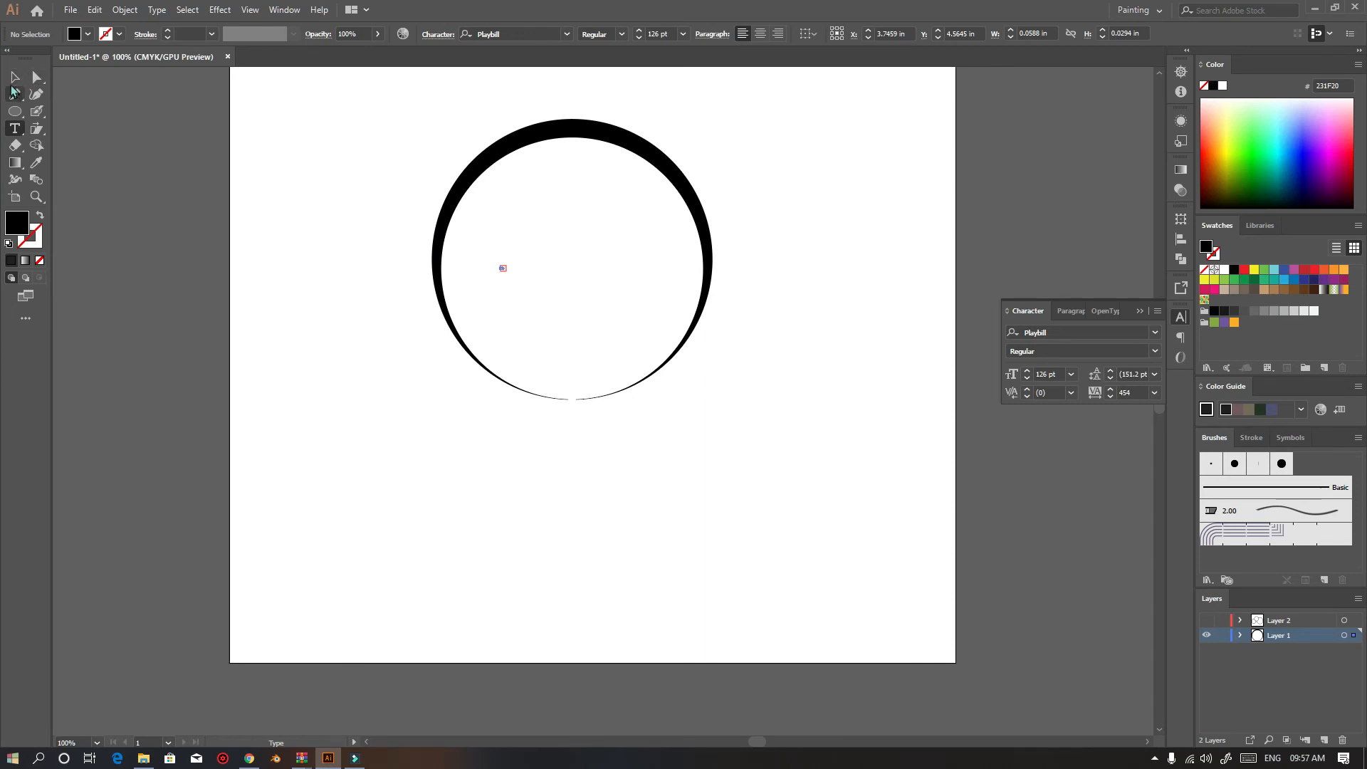
left_click(15, 77)
left_click(13, 131)
left_click(512, 264)
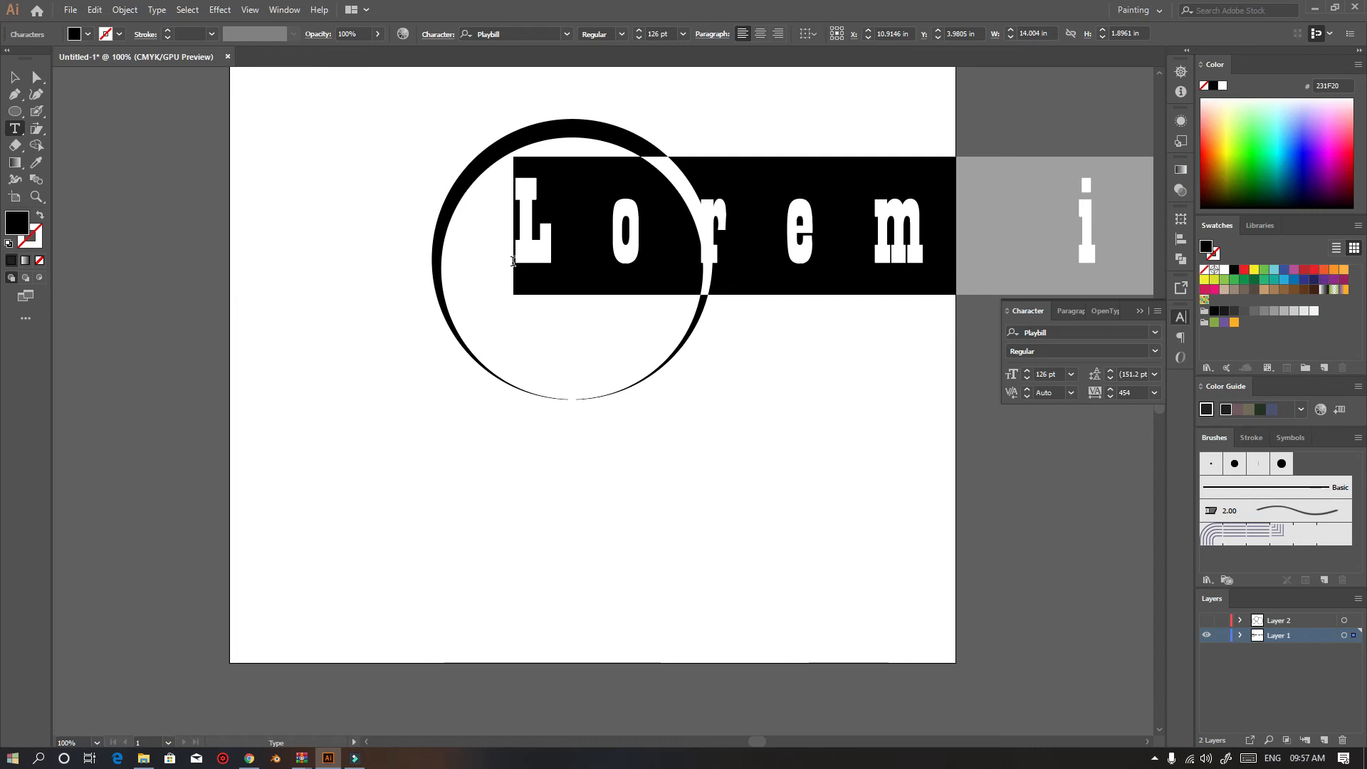
type("DV")
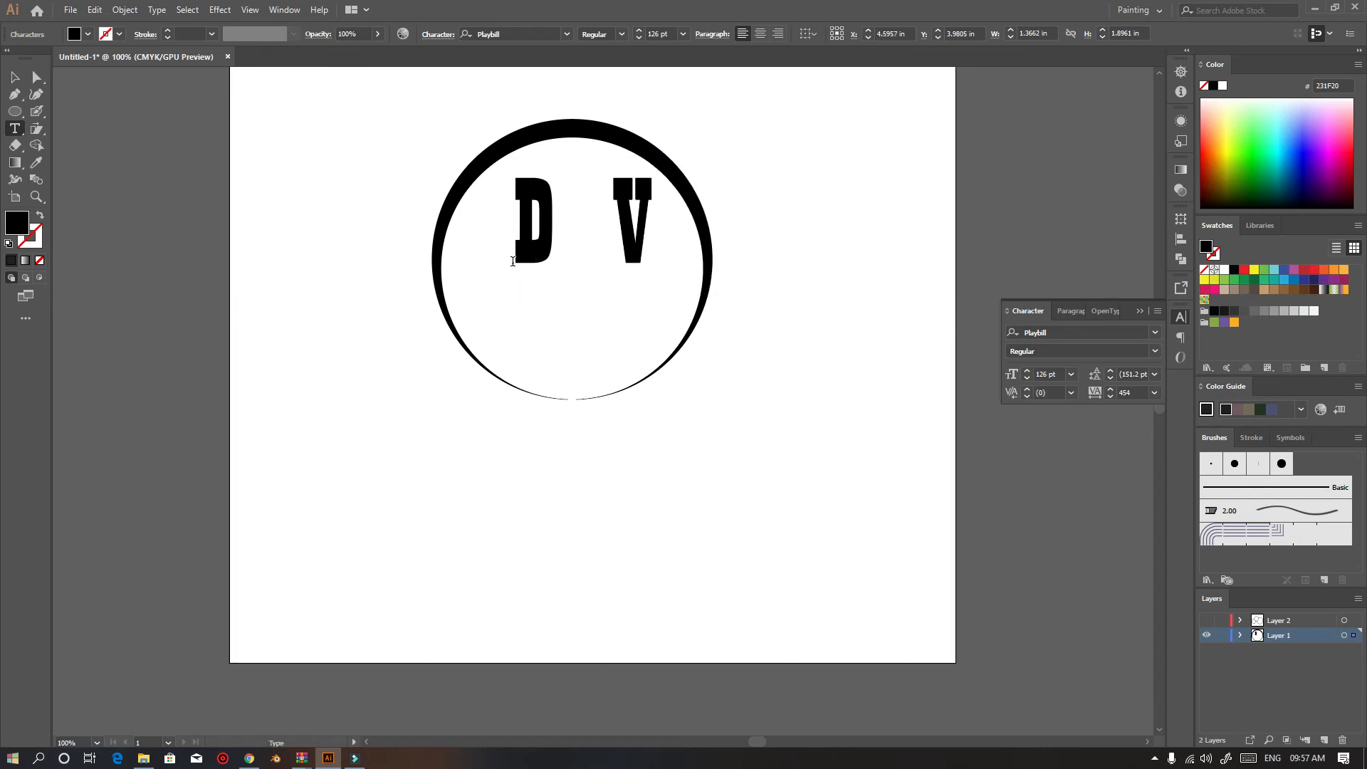
key("BackSpace")
key("BackSpace")
type("DA")
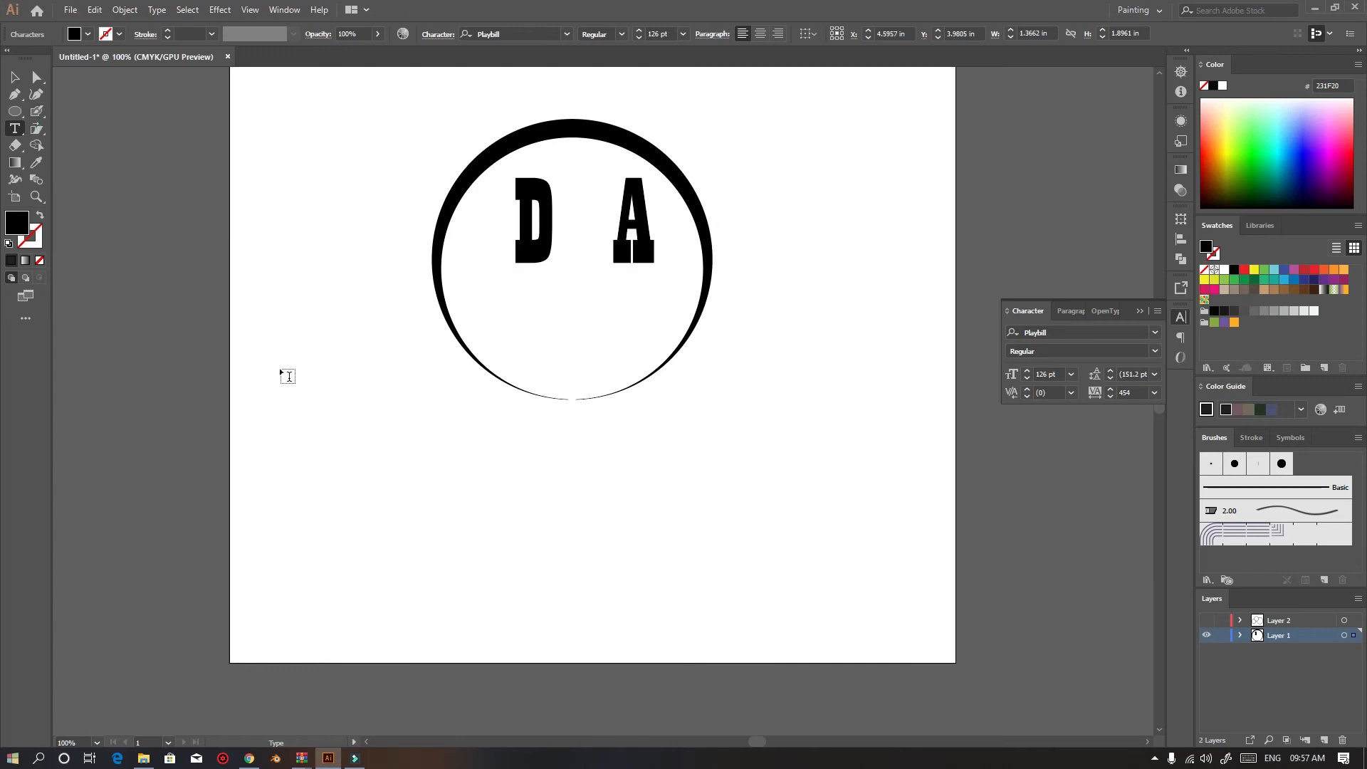
Select the DA letters, set their tracking to 0, and scale the text up to fill the ring
left_click(520, 232)
left_click_drag(520, 232, 694, 237)
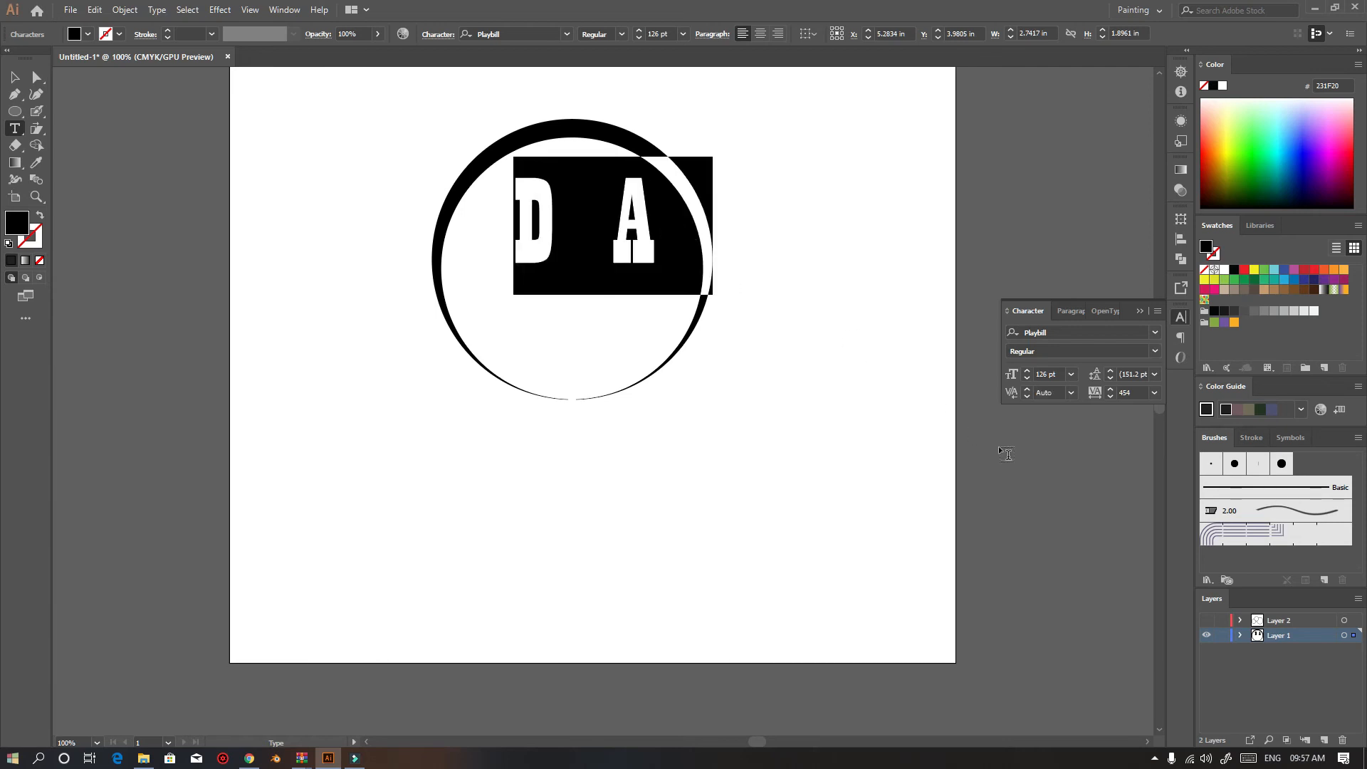
left_click(1132, 393)
key("Return")
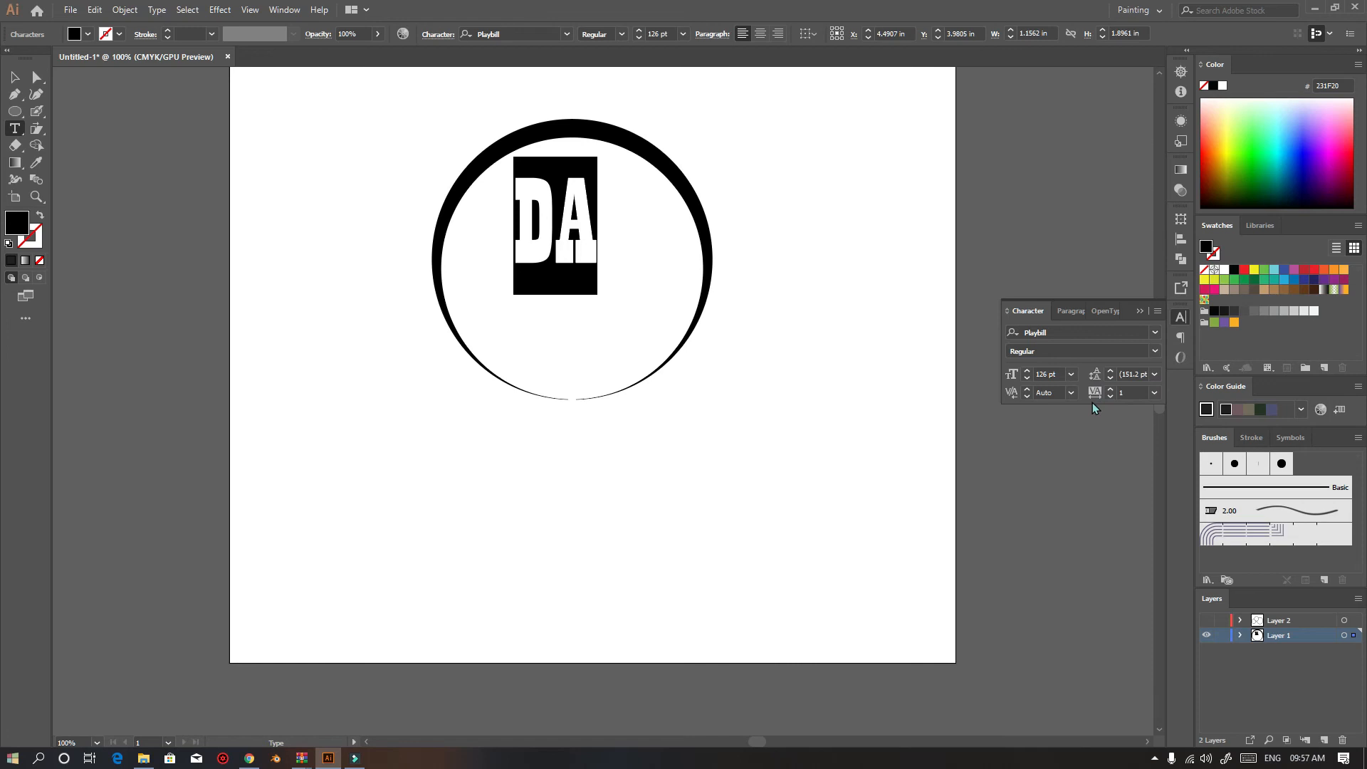
left_click(1145, 390)
type("0")
key("Return")
key("Escape")
left_click_drag(549, 241, 687, 375)
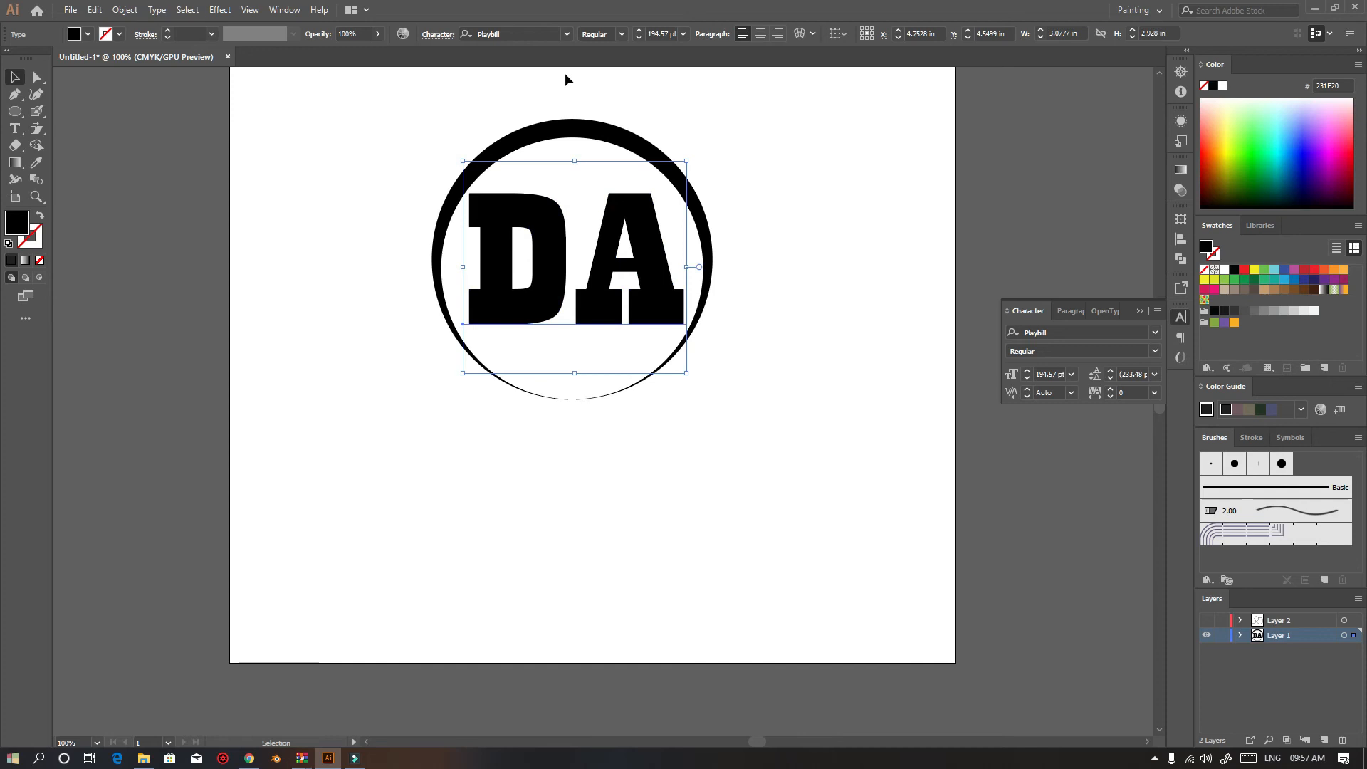
Browse the font list and change the DA text's font to Eras Bold ITC
left_click(510, 36)
scroll(517, 38, "down", 8)
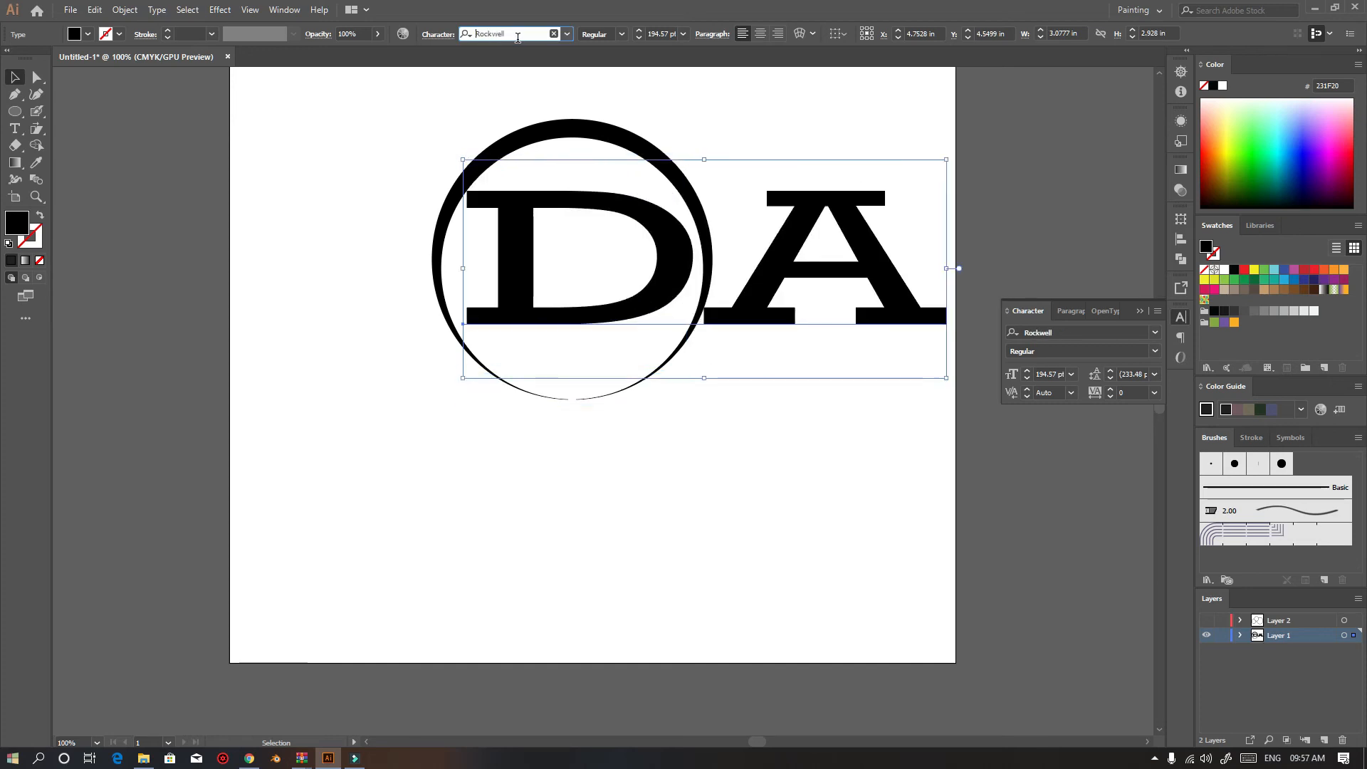
scroll(518, 38, "up", 4)
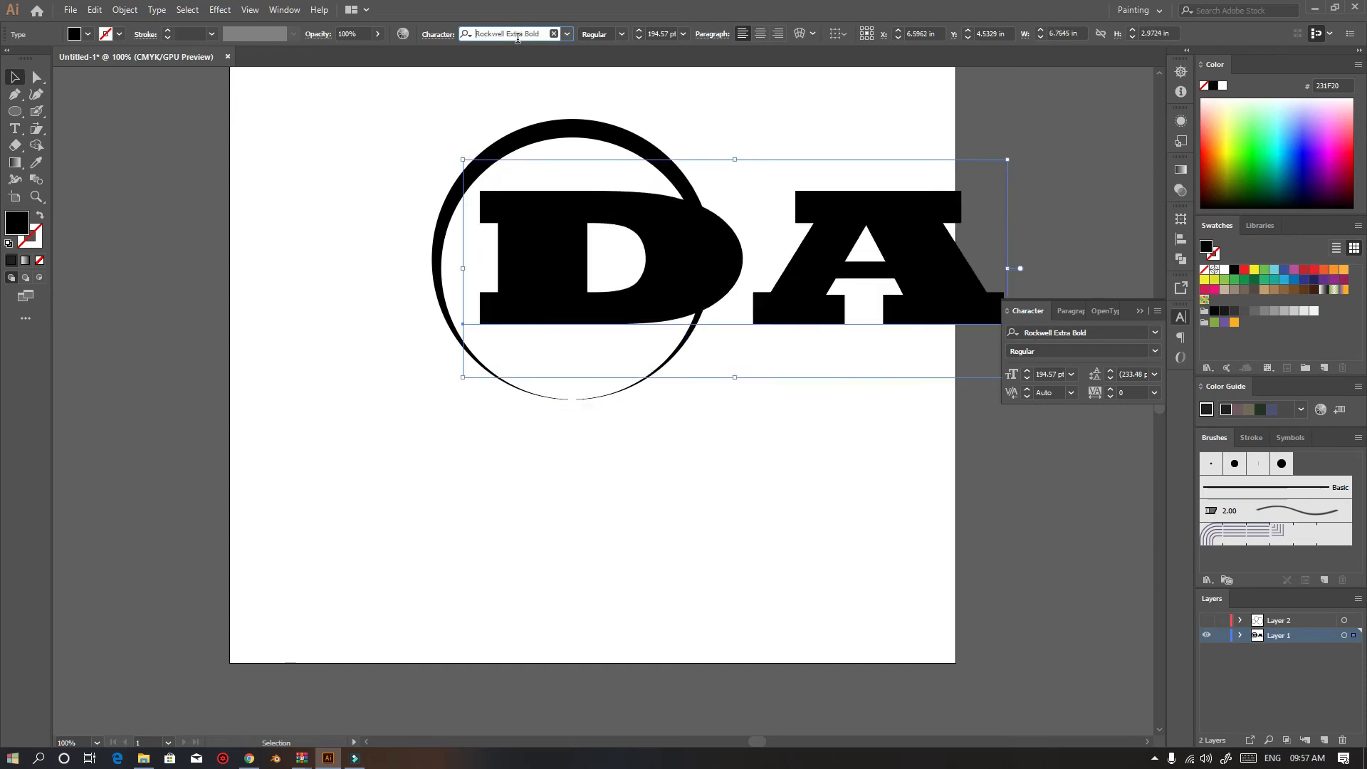
left_click(567, 34)
scroll(627, 314, "down", 7)
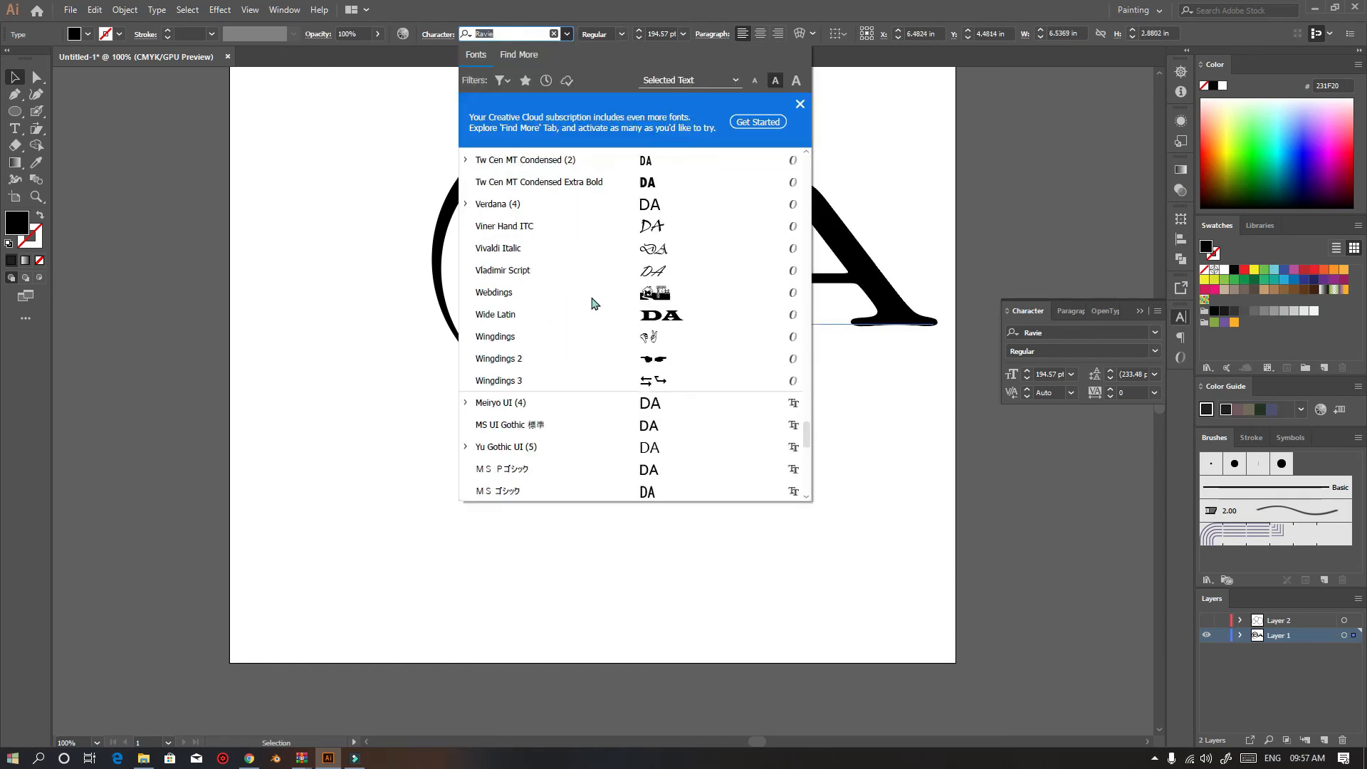
scroll(611, 320, "up", 3)
scroll(625, 381, "down", 8)
scroll(650, 413, "up", 5)
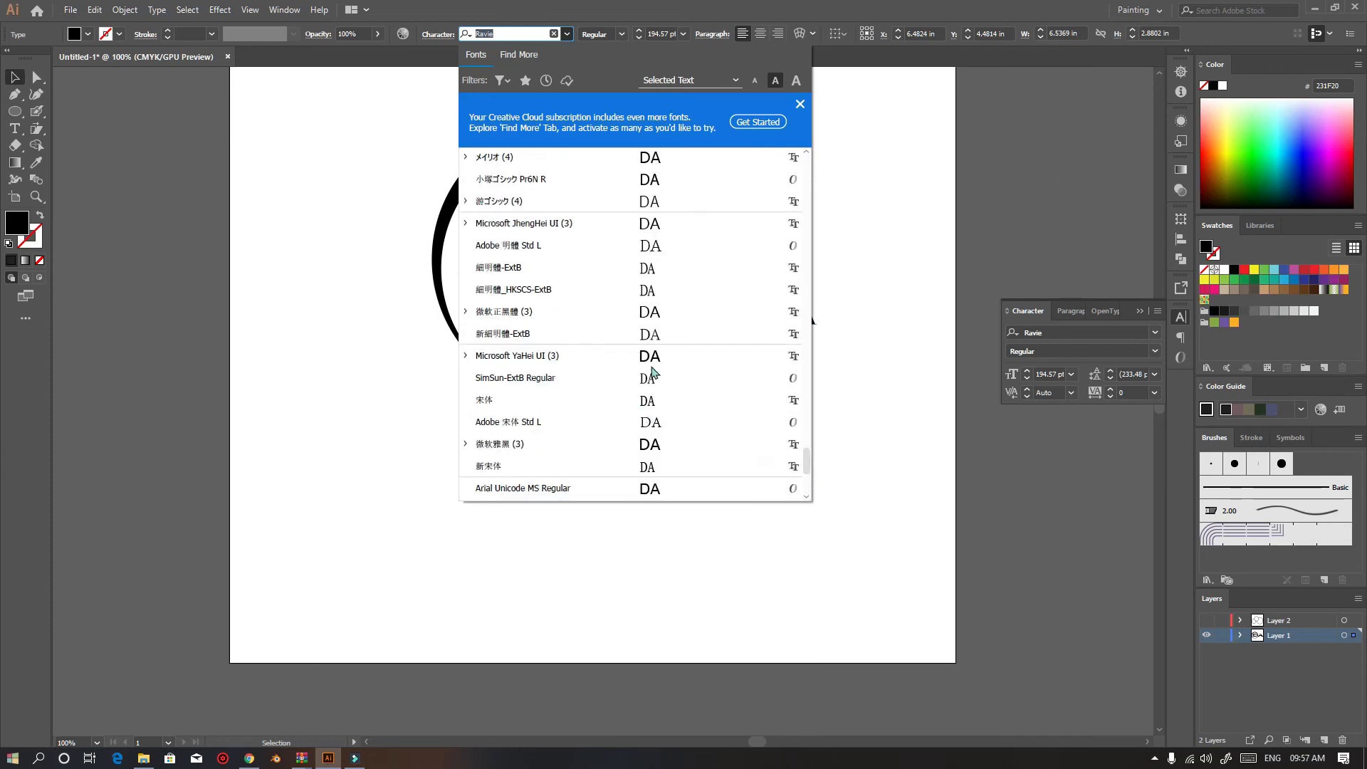
left_click_drag(812, 458, 816, 265)
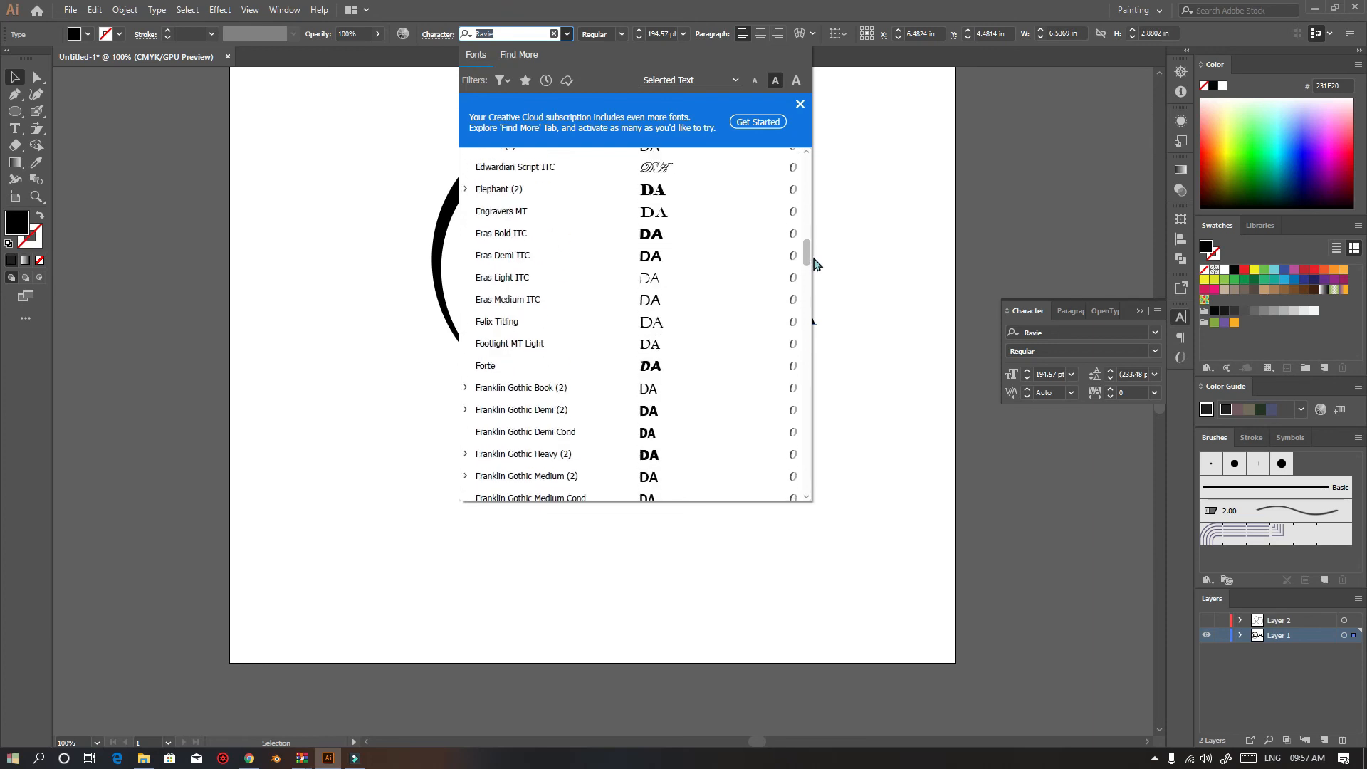
left_click(697, 244)
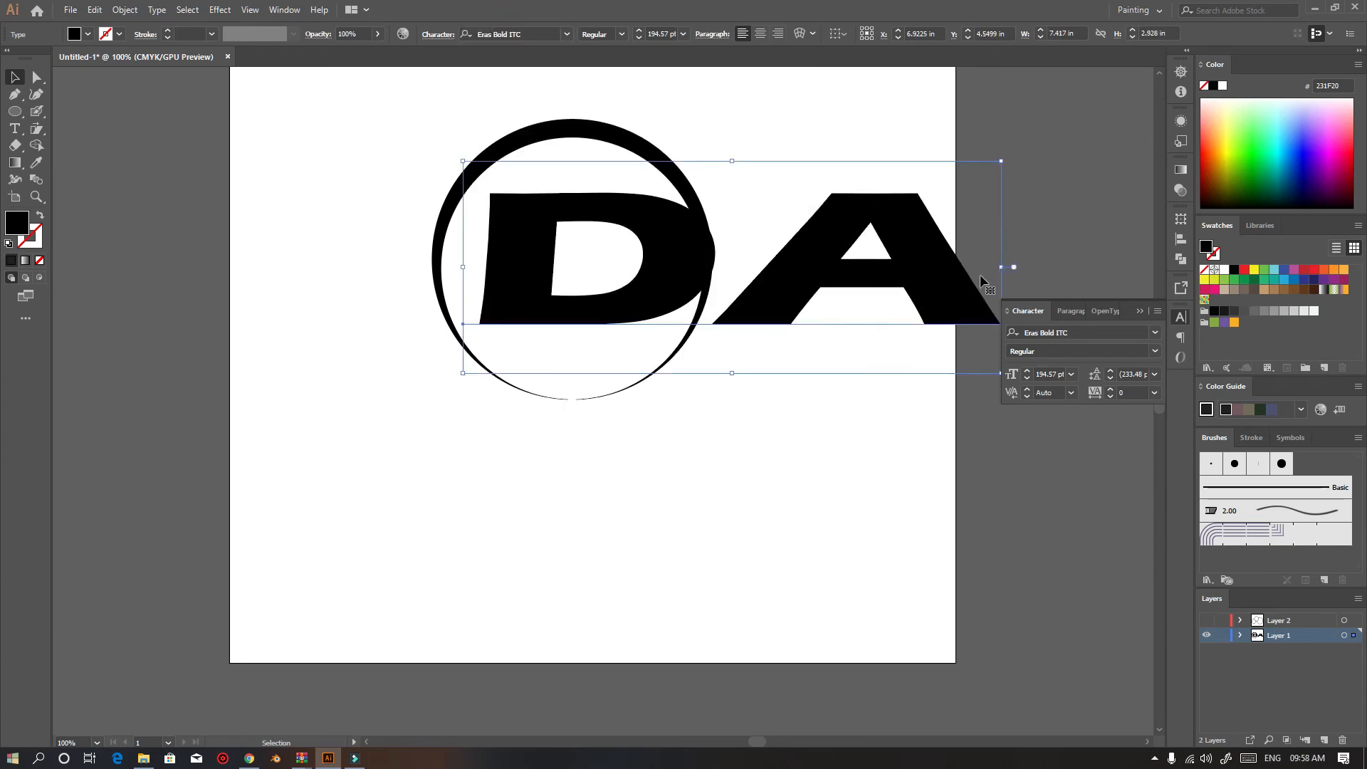
Scale the DA text down to fit inside the ring and rotate it to an angle
left_click_drag(1001, 267, 677, 267)
left_click_drag(686, 372, 718, 308)
left_click_drag(675, 238, 677, 244)
left_click(77, 35)
left_click(117, 37)
left_click(117, 36)
left_click(116, 36)
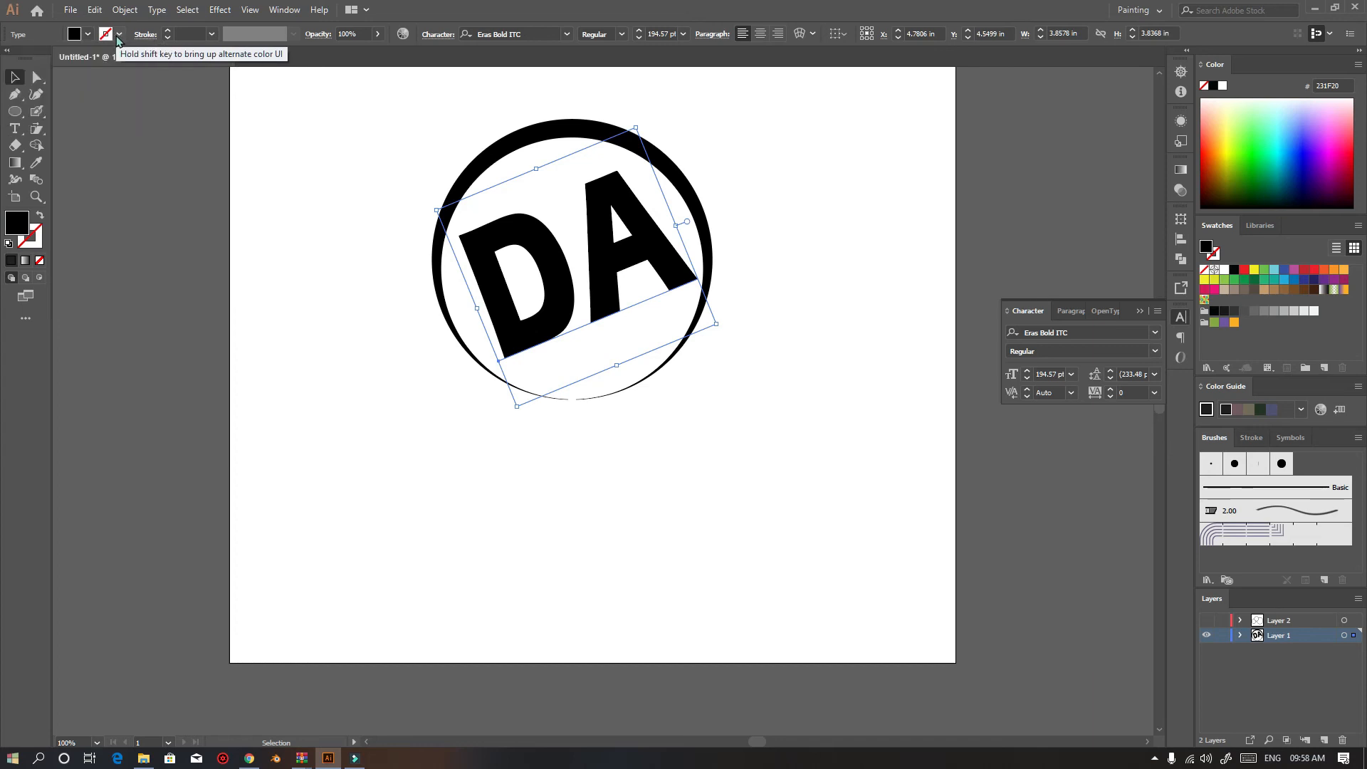
left_click(75, 36)
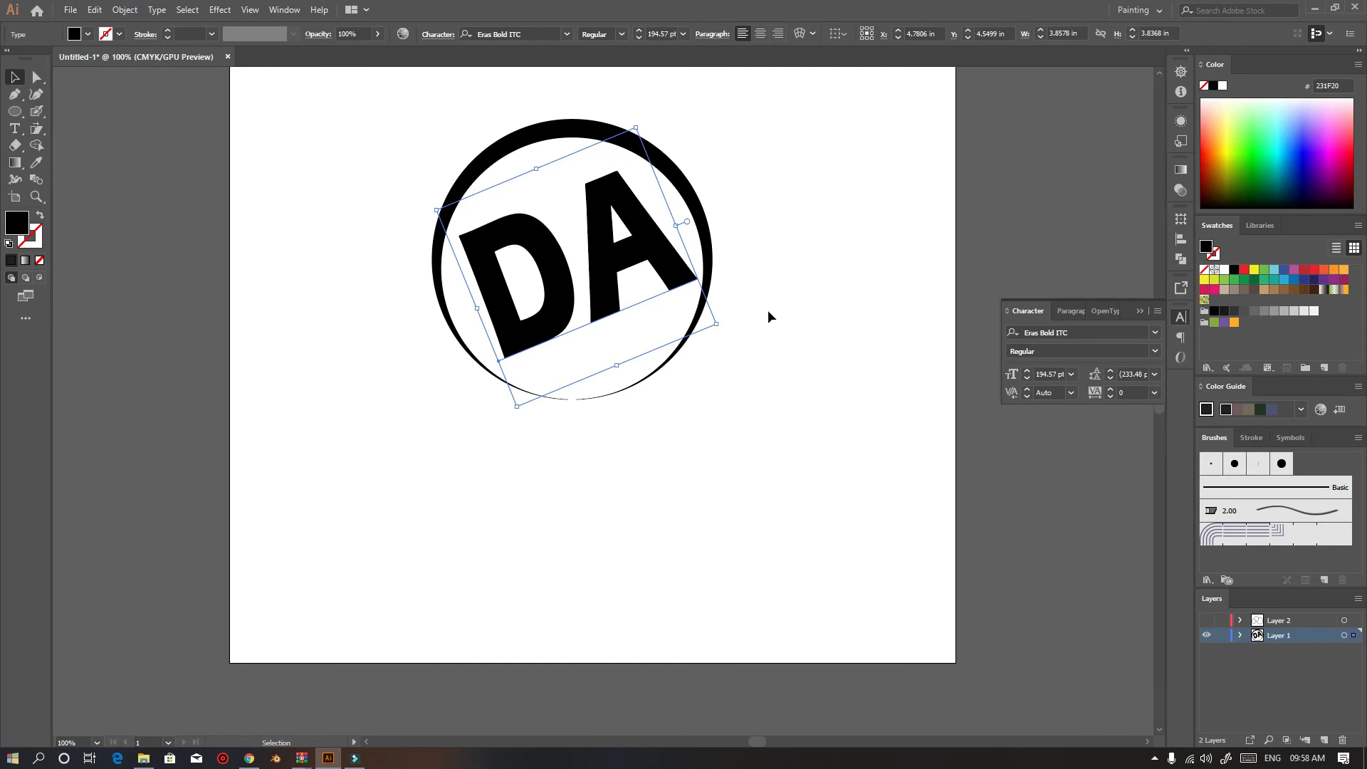
Deselect and draw a circle about 2.5 in wide below the logo with the Ellipse tool
left_click(774, 199)
key("l")
left_click_drag(299, 404, 480, 576)
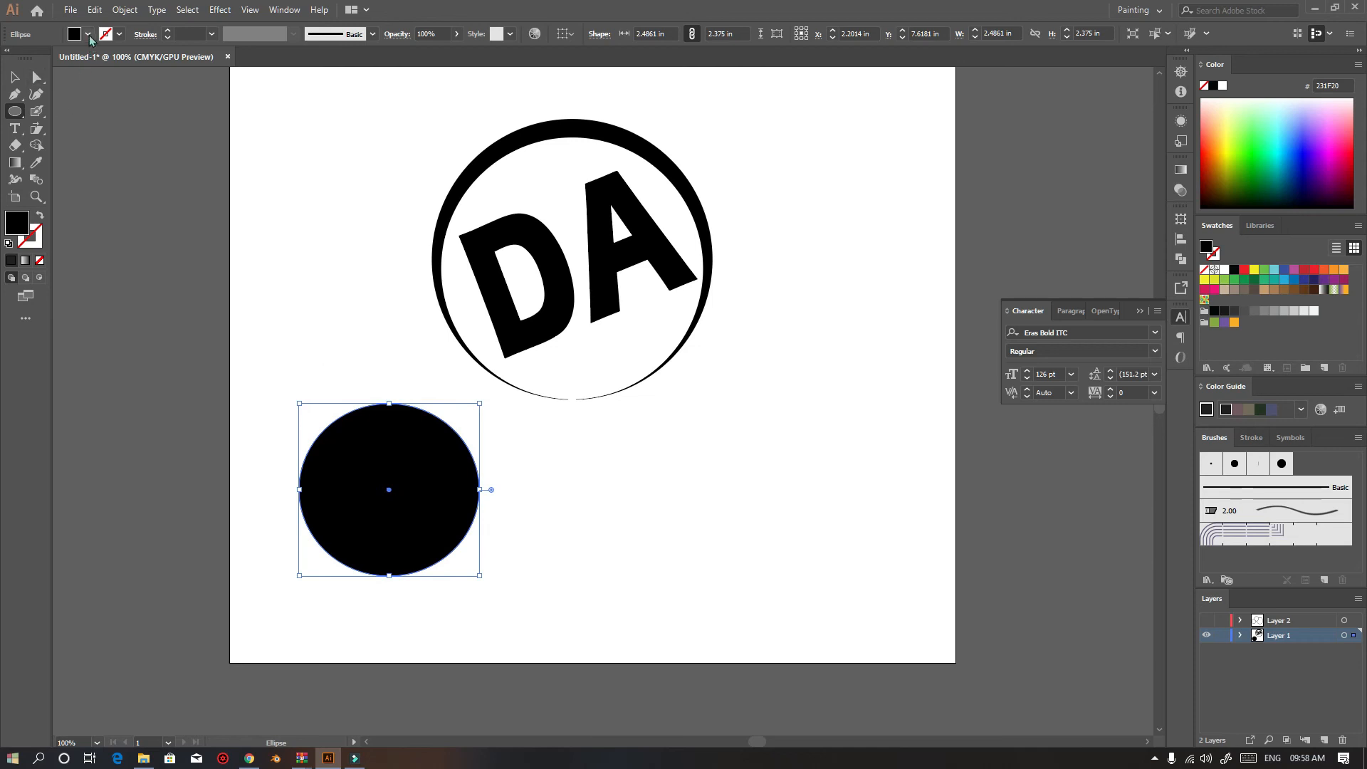
Set the new circle's fill to none and its stroke to black
left_click(88, 34)
left_click(8, 58)
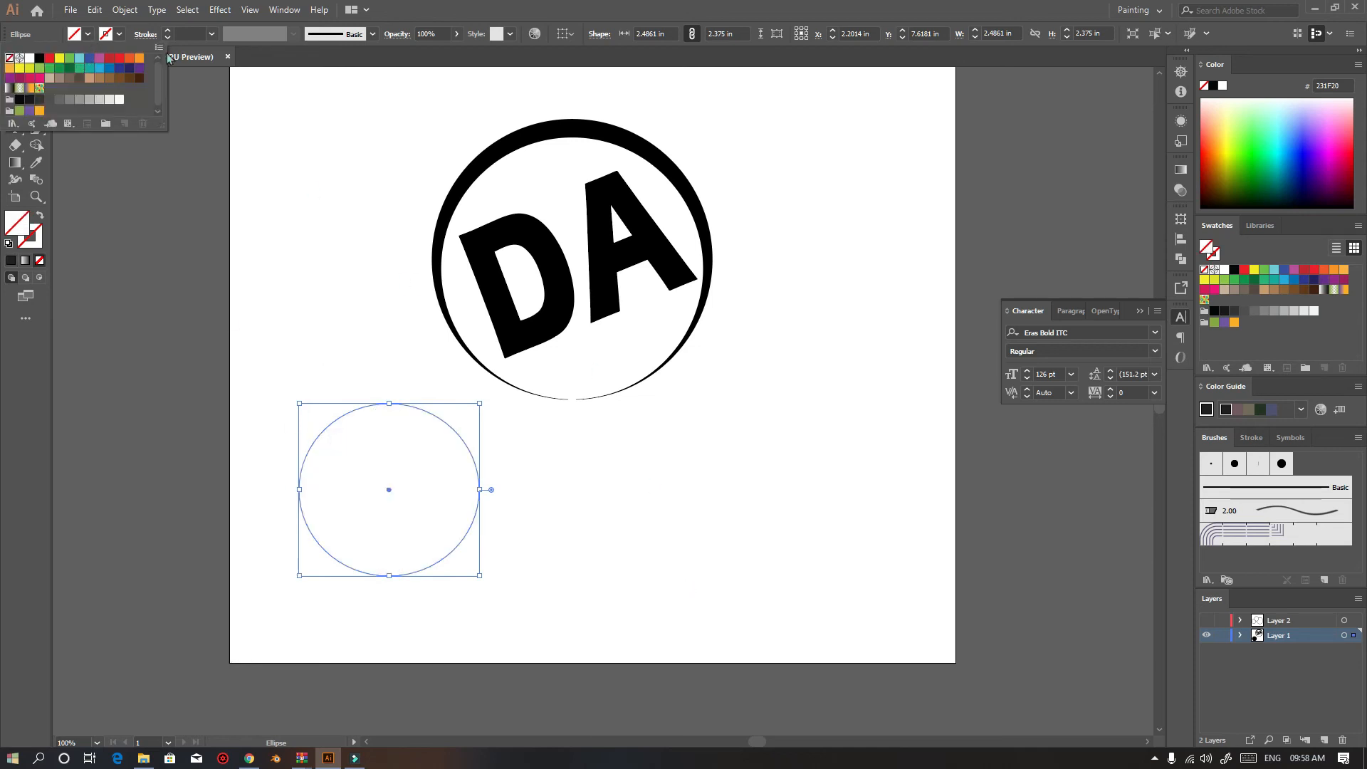
left_click(120, 34)
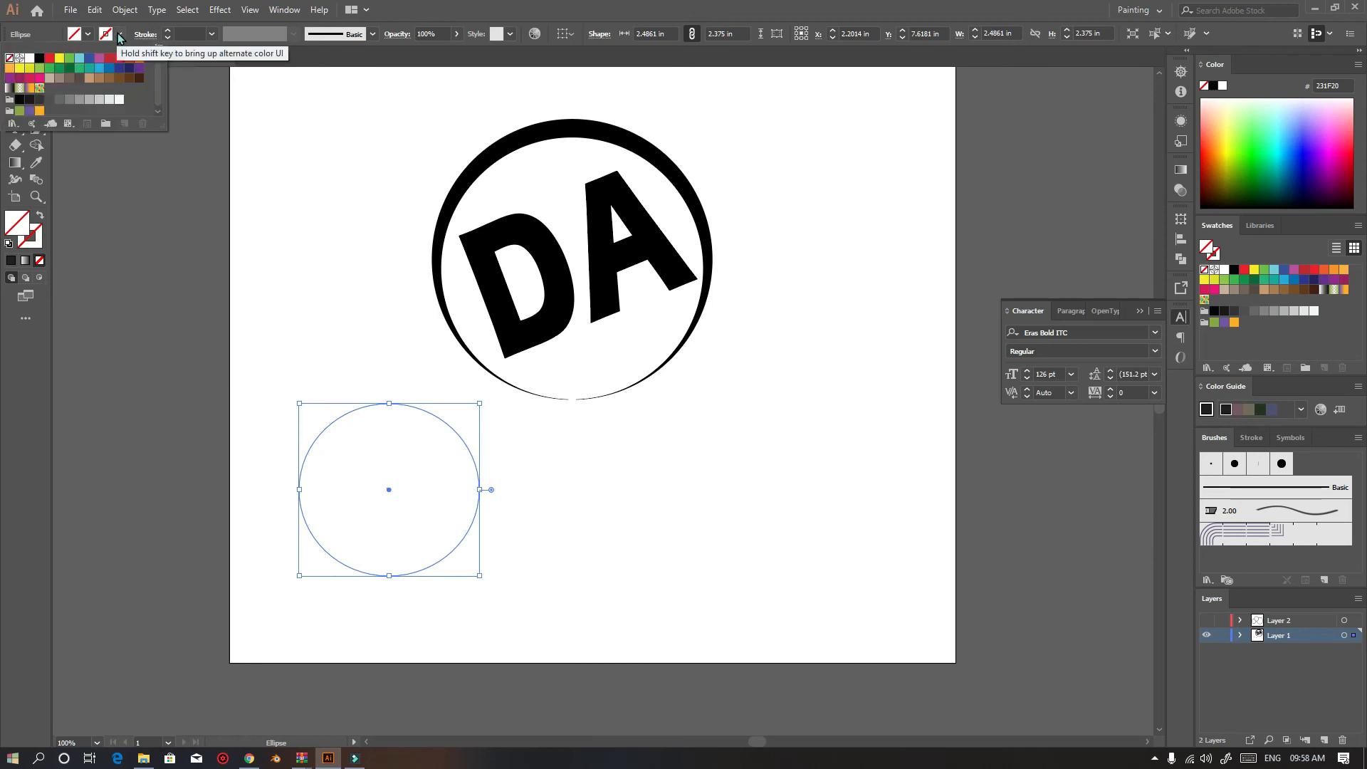
left_click(120, 34)
left_click(120, 34)
left_click(39, 58)
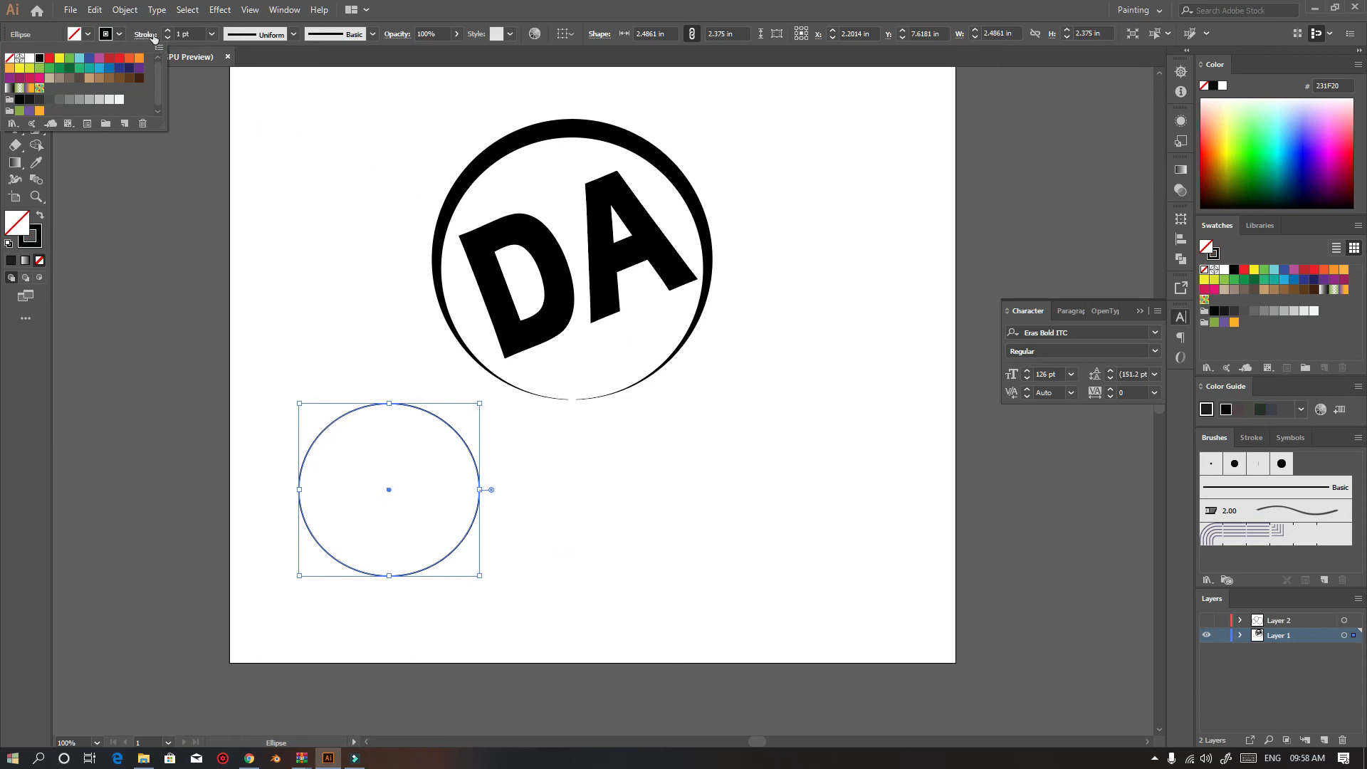
Set the circle's stroke weight to 12 pt
left_click(193, 35)
left_click(193, 35)
type("3")
key("Return")
scroll(194, 36, "up", 6)
scroll(193, 35, "up", 3)
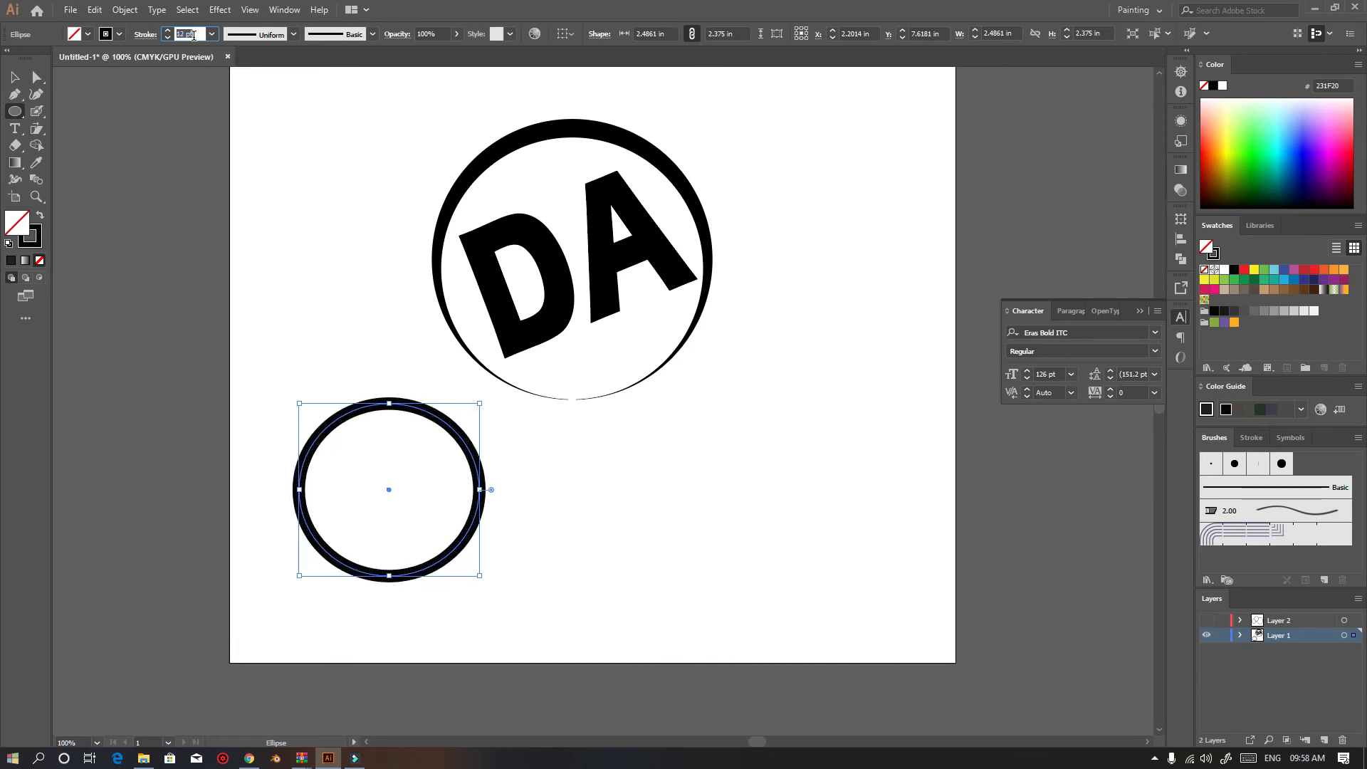
Change the circle's stroke color to red
left_click(119, 34)
left_click(121, 58)
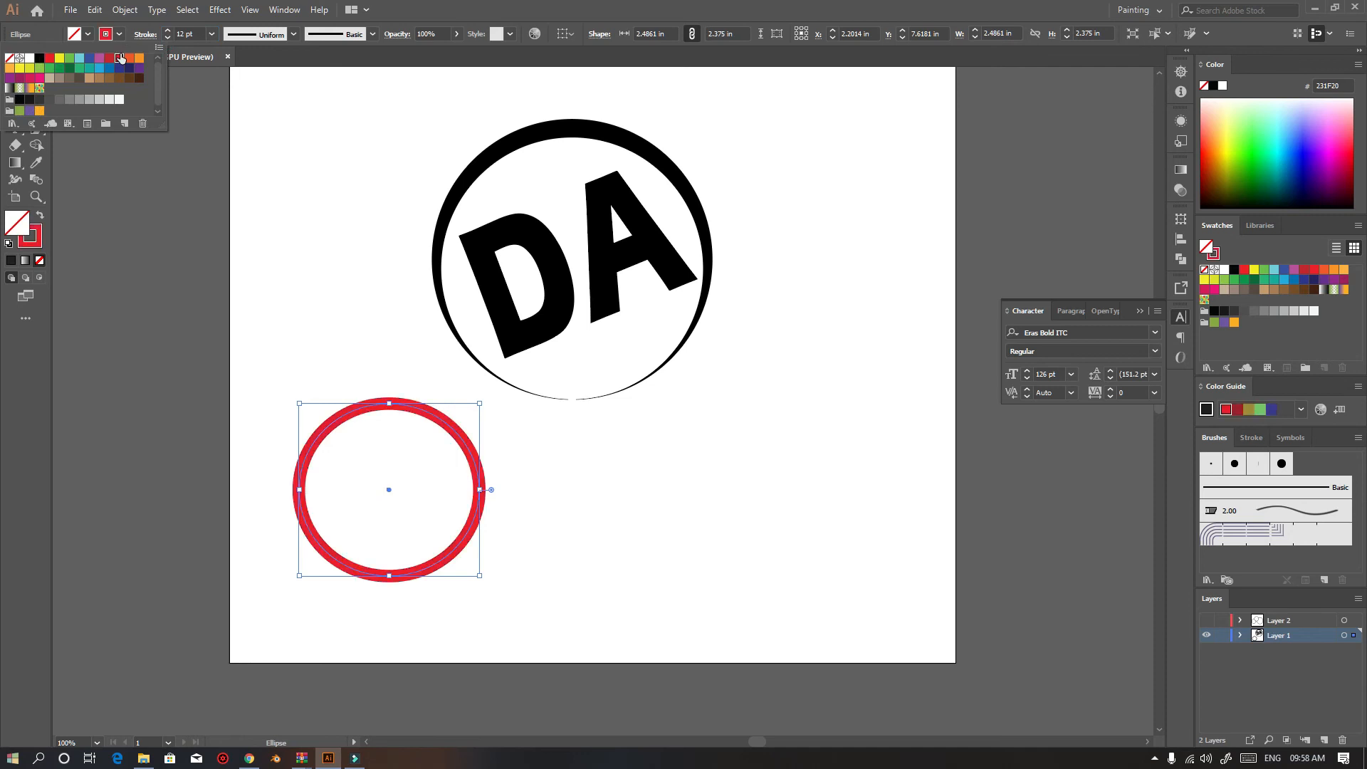
left_click(110, 60)
left_click(119, 60)
Erase three curved strokes across the red ring with the Eraser tool, then deselect
left_click(14, 148)
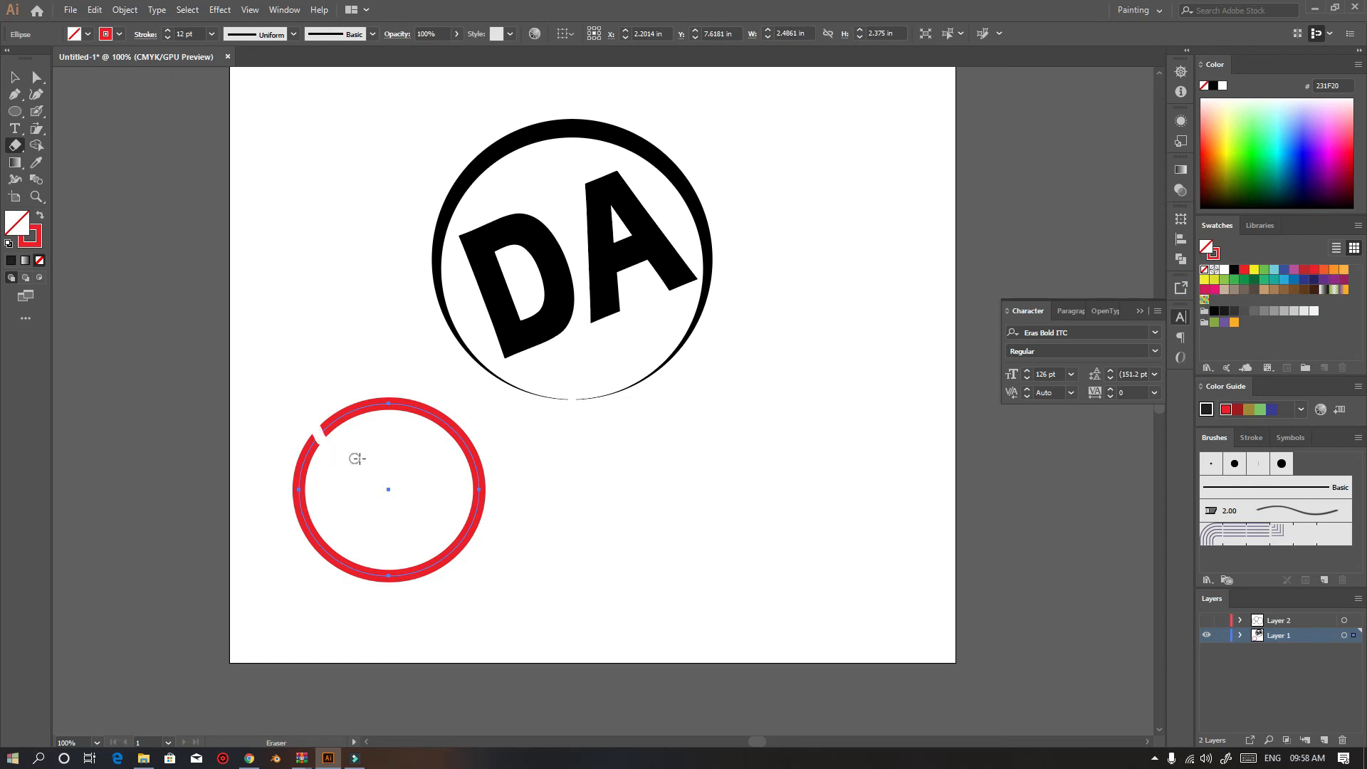
left_click_drag(393, 457, 407, 462)
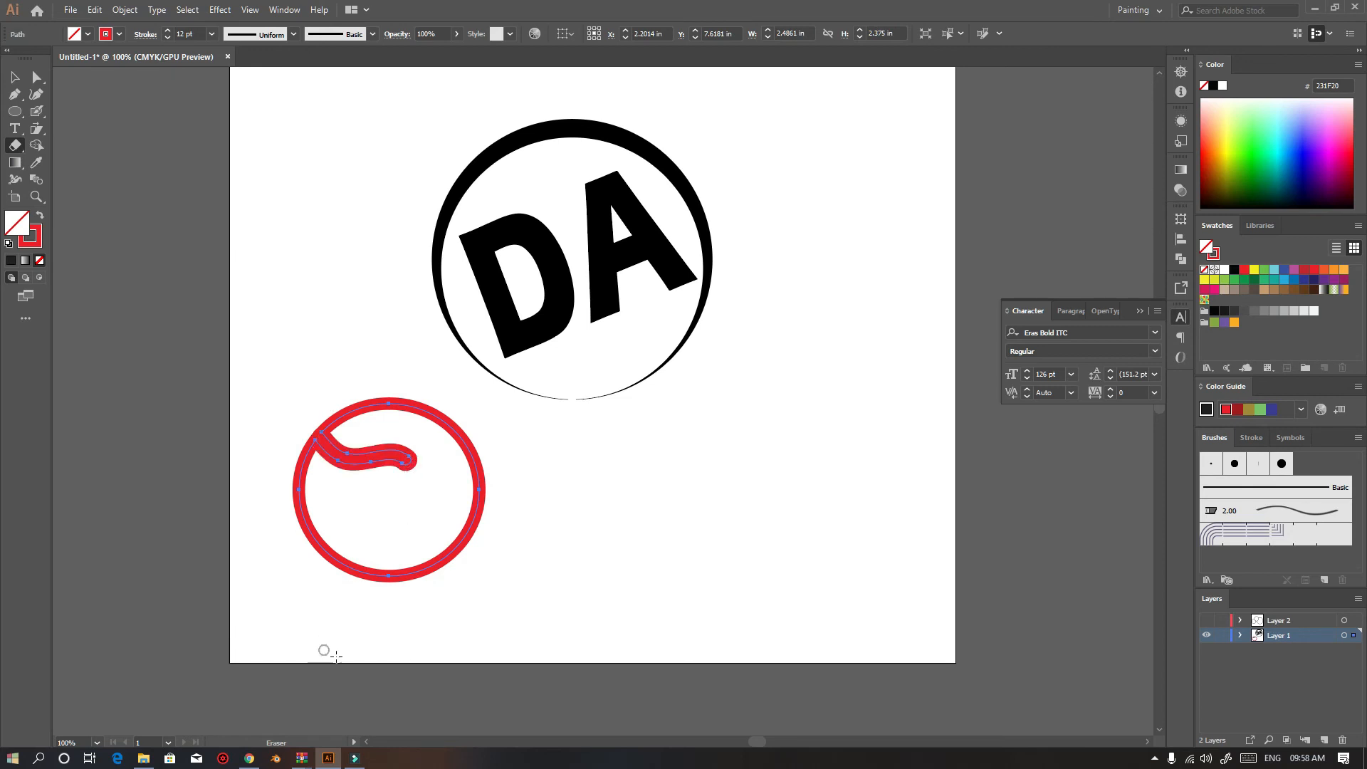
left_click_drag(387, 531, 398, 503)
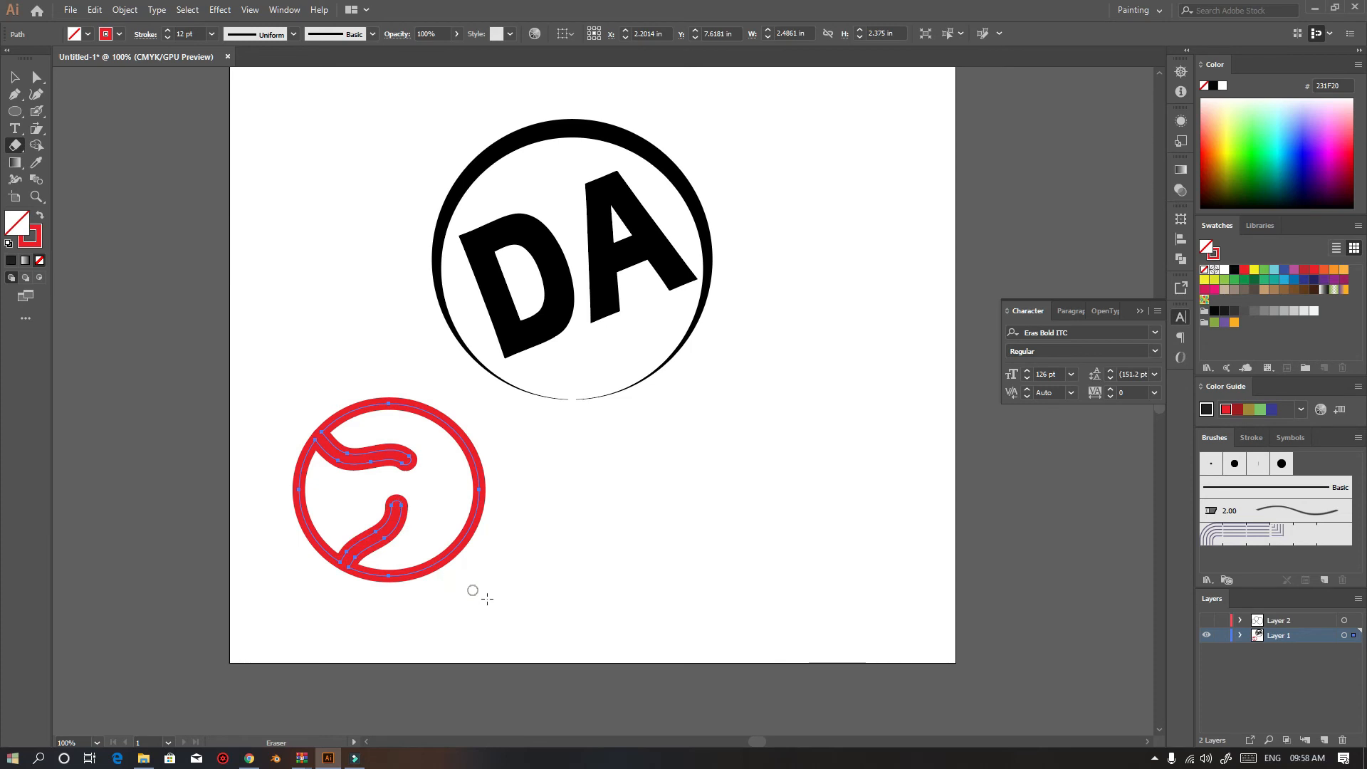
mouse_move(506, 480)
left_mouse_down()
mouse_move(451, 463)
mouse_move(417, 488)
left_mouse_up()
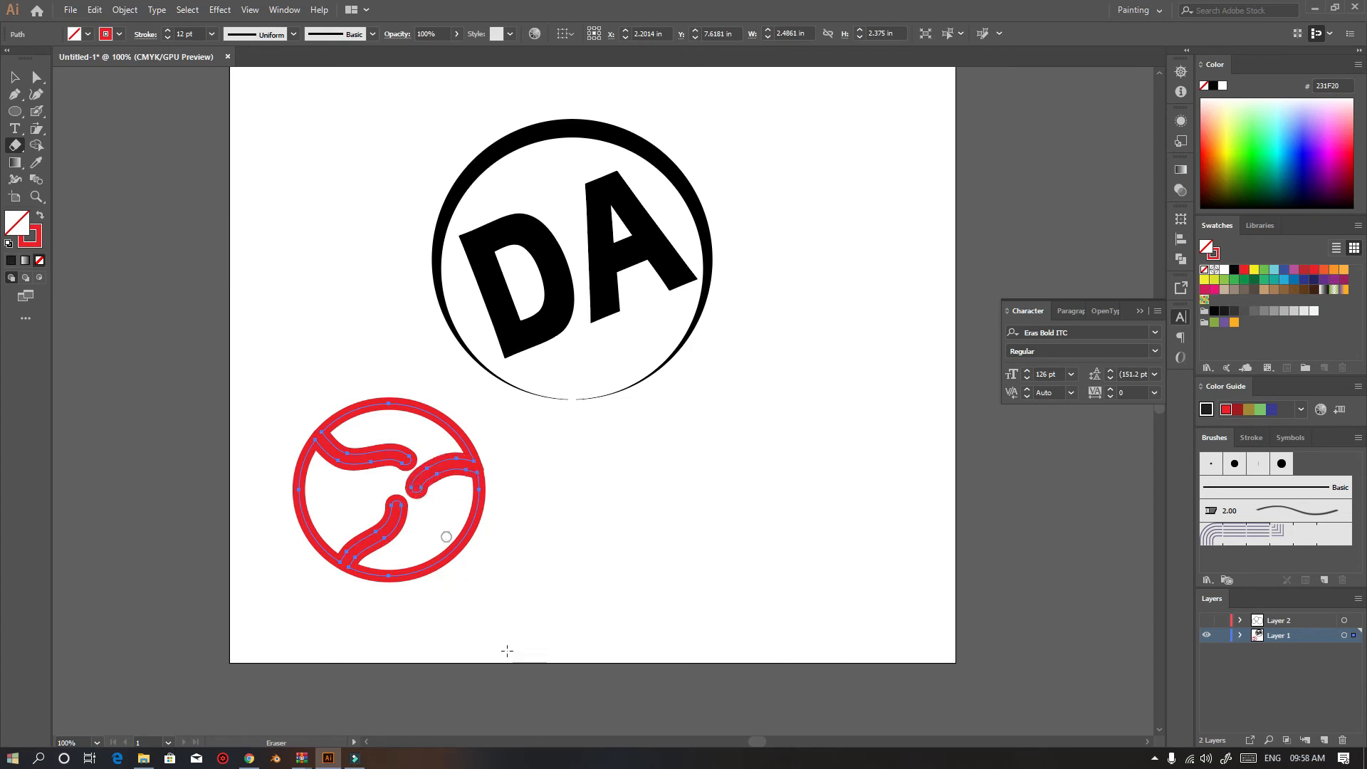
left_click(16, 79)
left_click(140, 303)
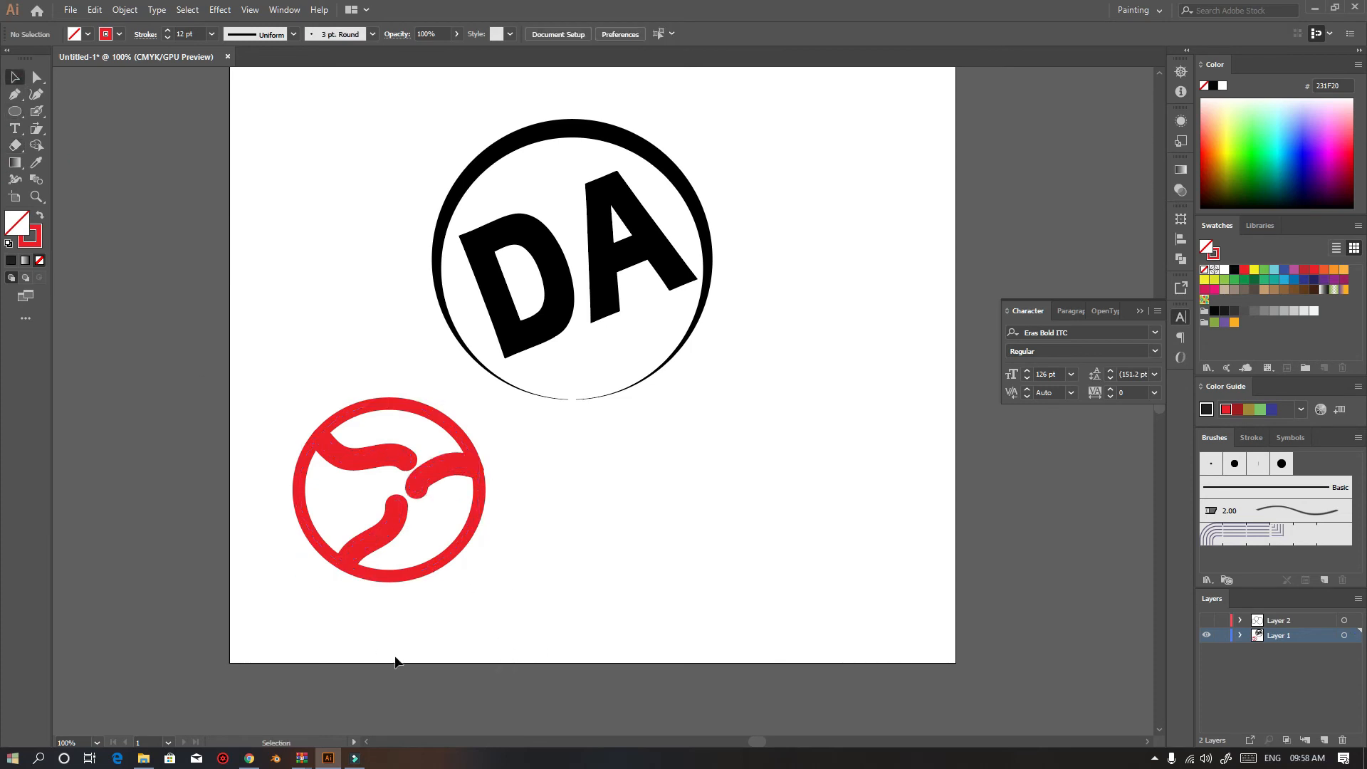
Move the ring shape to the right and apply a green gradient swatch to its stroke
left_click_drag(421, 486, 840, 481)
left_click(651, 585)
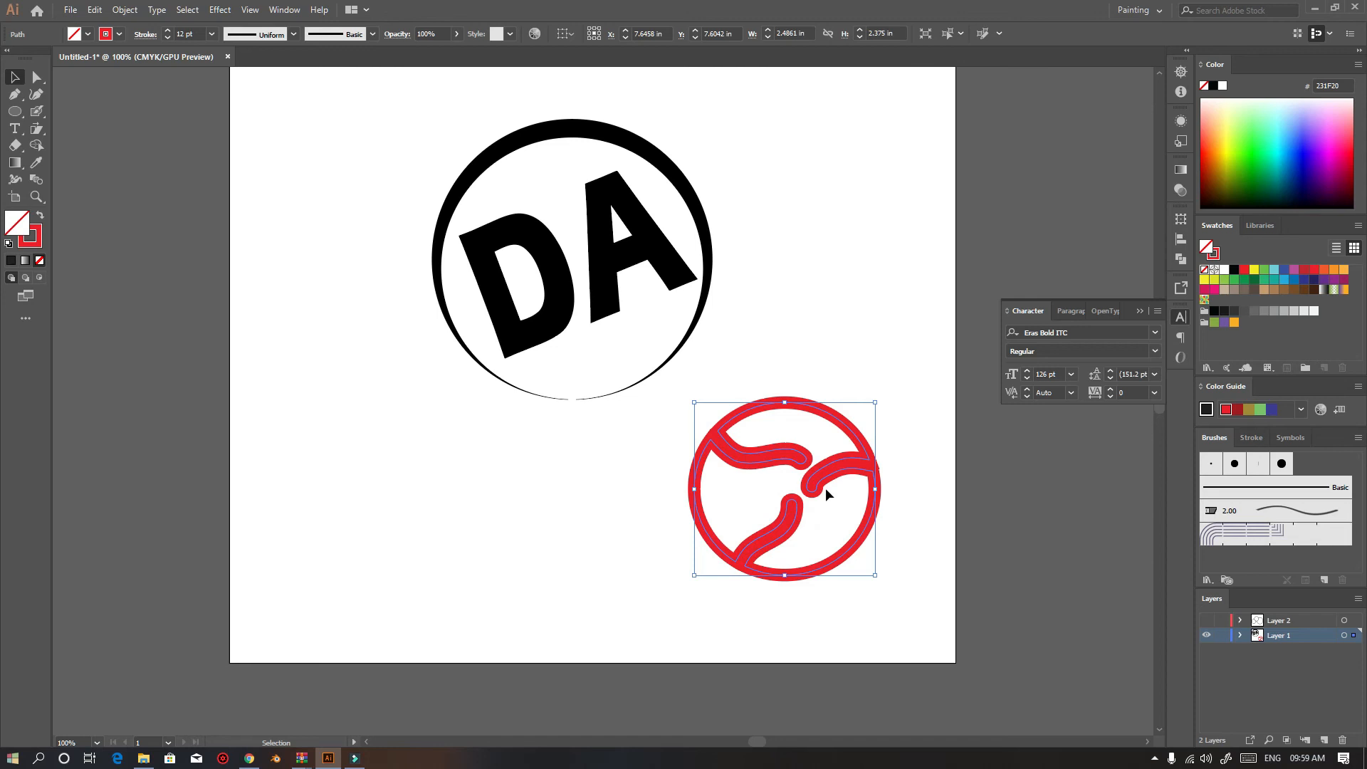
left_click(120, 35)
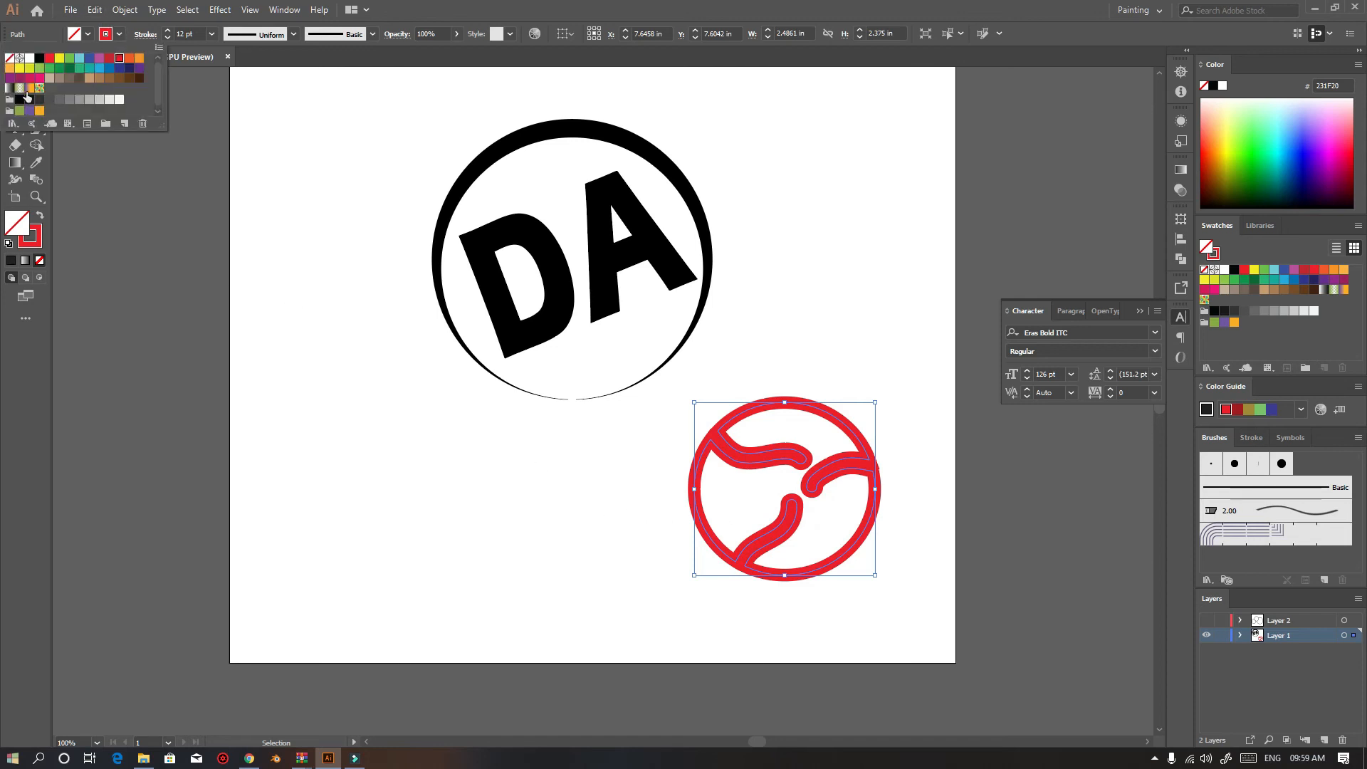
left_click(28, 90)
left_click(19, 89)
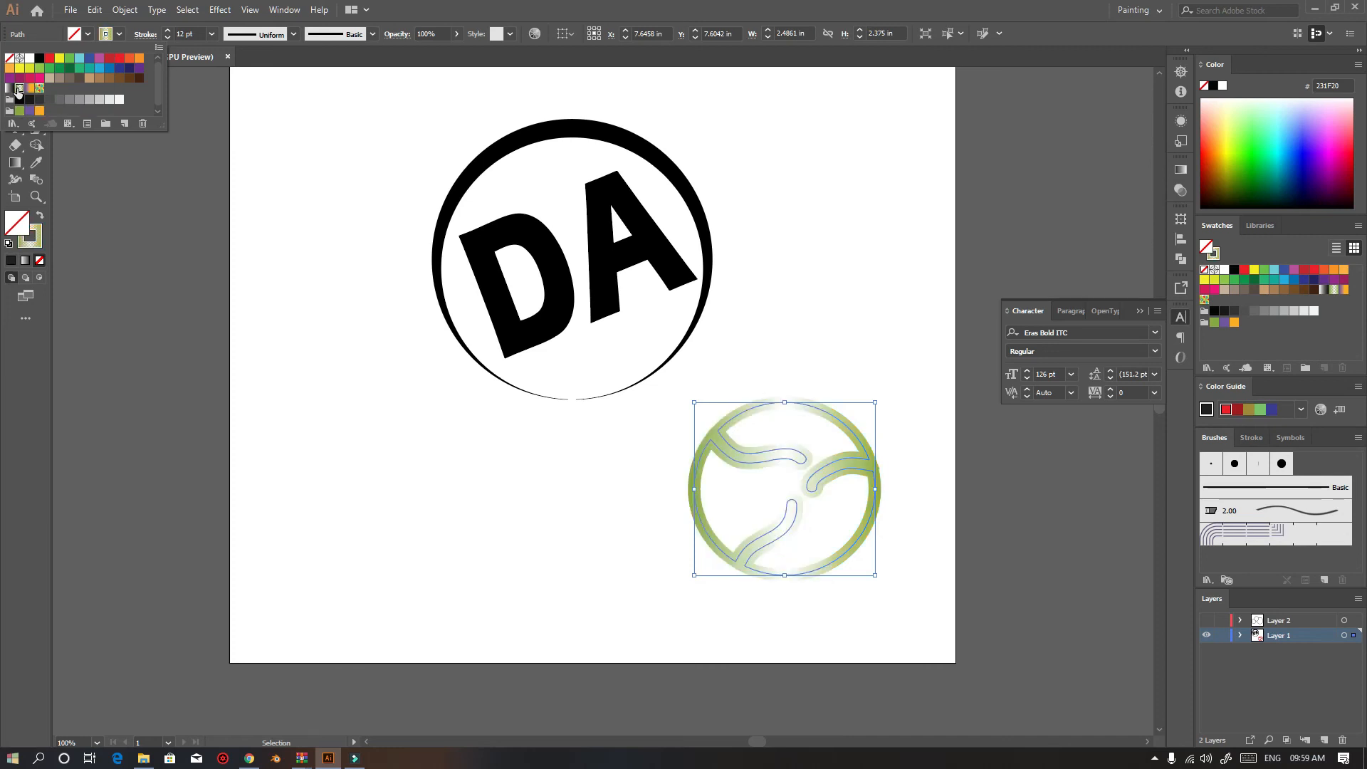
In the Gradient panel, recolor the middle gradient stop of the stroke to dark red 87383E
left_click(366, 428)
left_click(366, 428)
mouse_move(827, 471)
left_mouse_down()
mouse_move(541, 485)
mouse_move(788, 470)
left_mouse_up()
left_click(1180, 169)
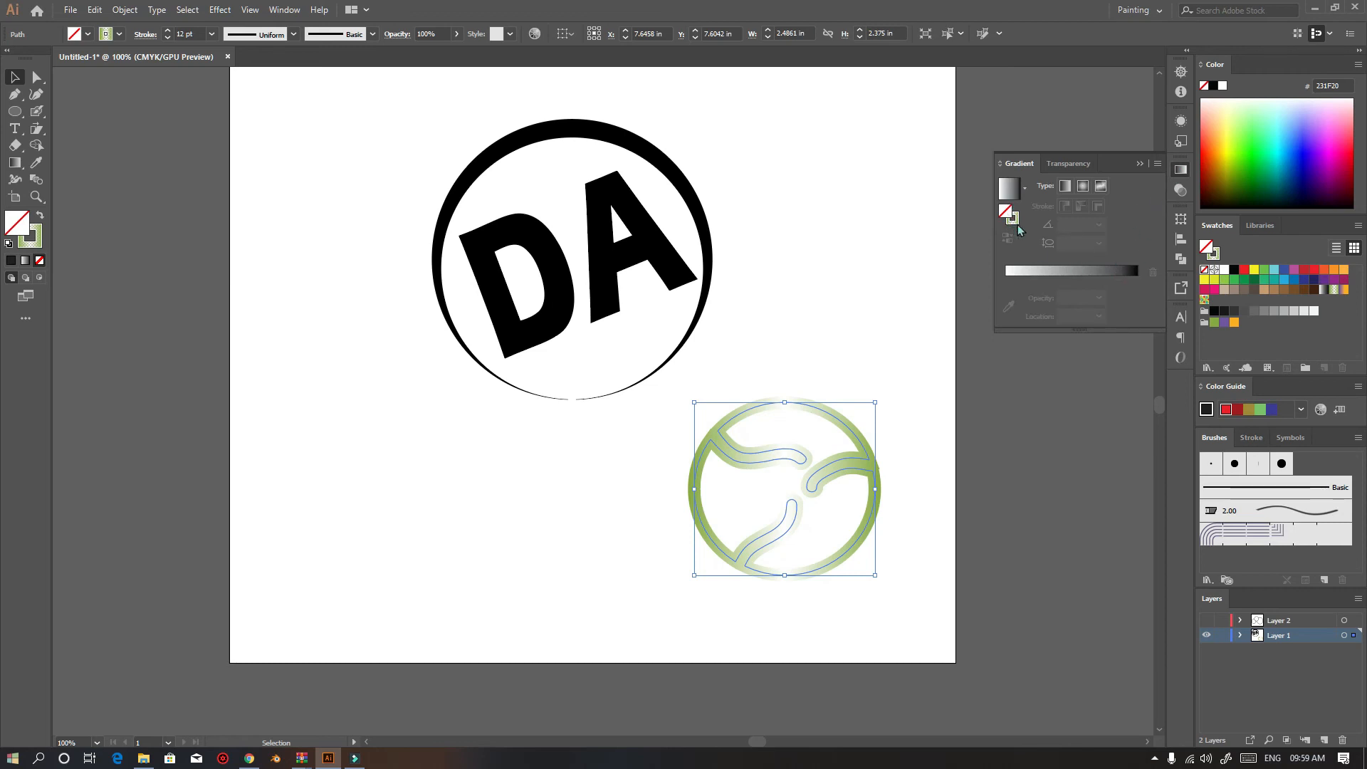
left_click(1009, 203)
double_click(1072, 298)
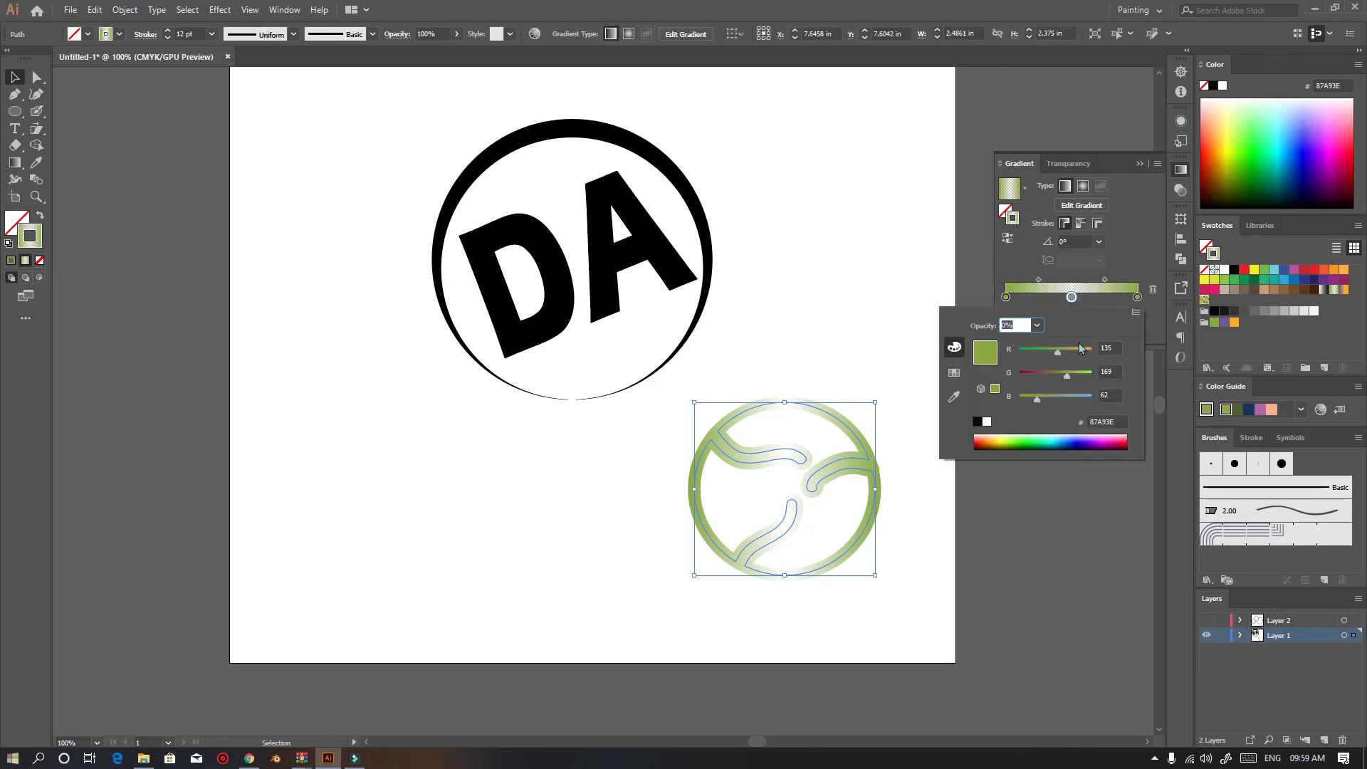
left_click(1035, 370)
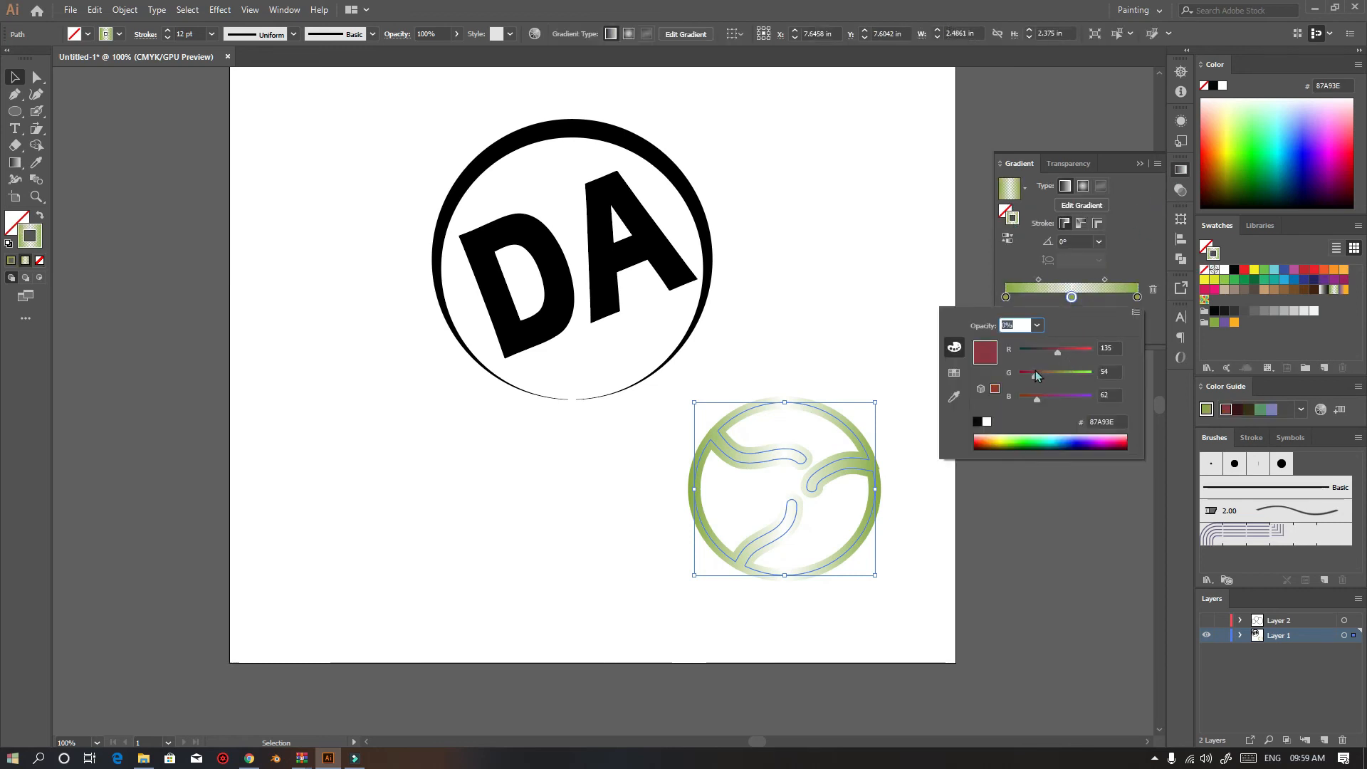
Set the middle gradient stop's opacity to 100%
left_click(1074, 277)
left_click(1071, 316)
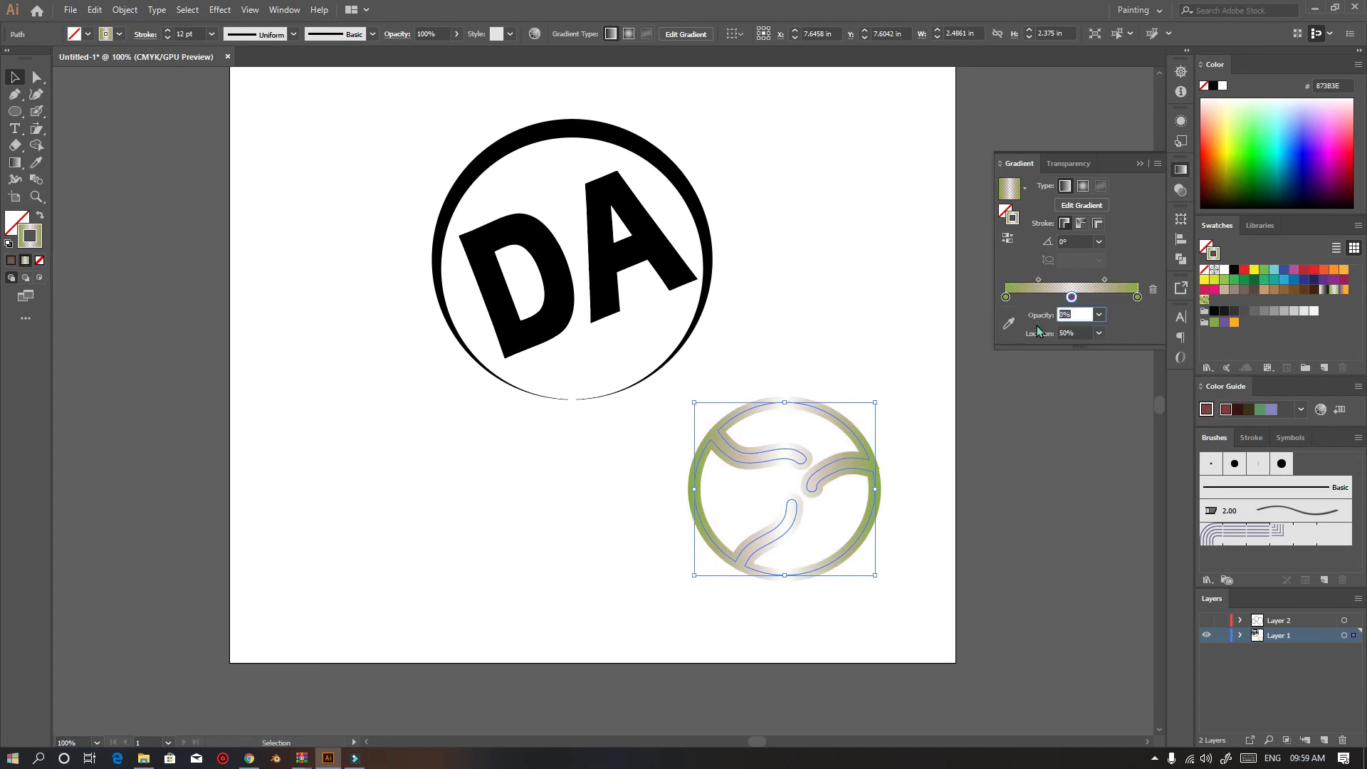
type("100")
key("Return")
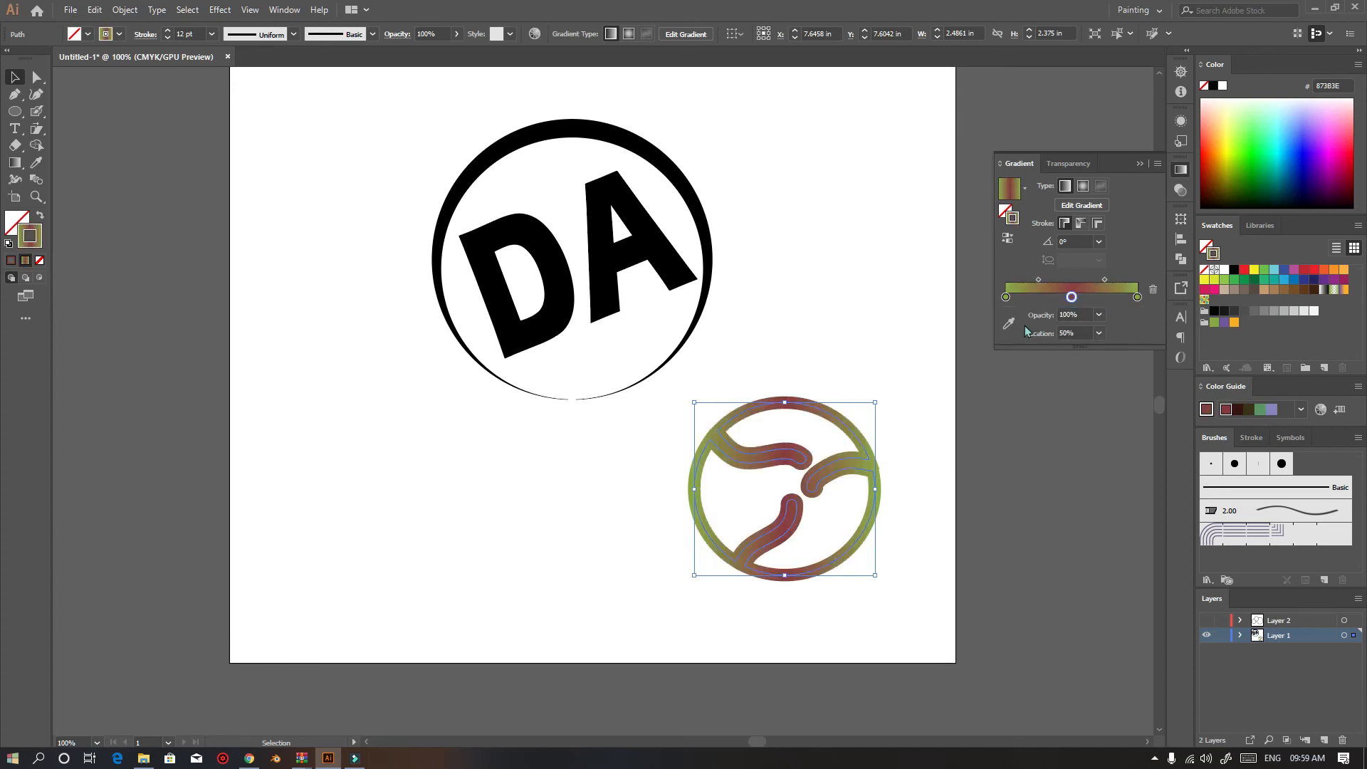
Move the gradient ring shape to the left, then select and delete it
left_click_drag(876, 489, 564, 547)
left_click(703, 616)
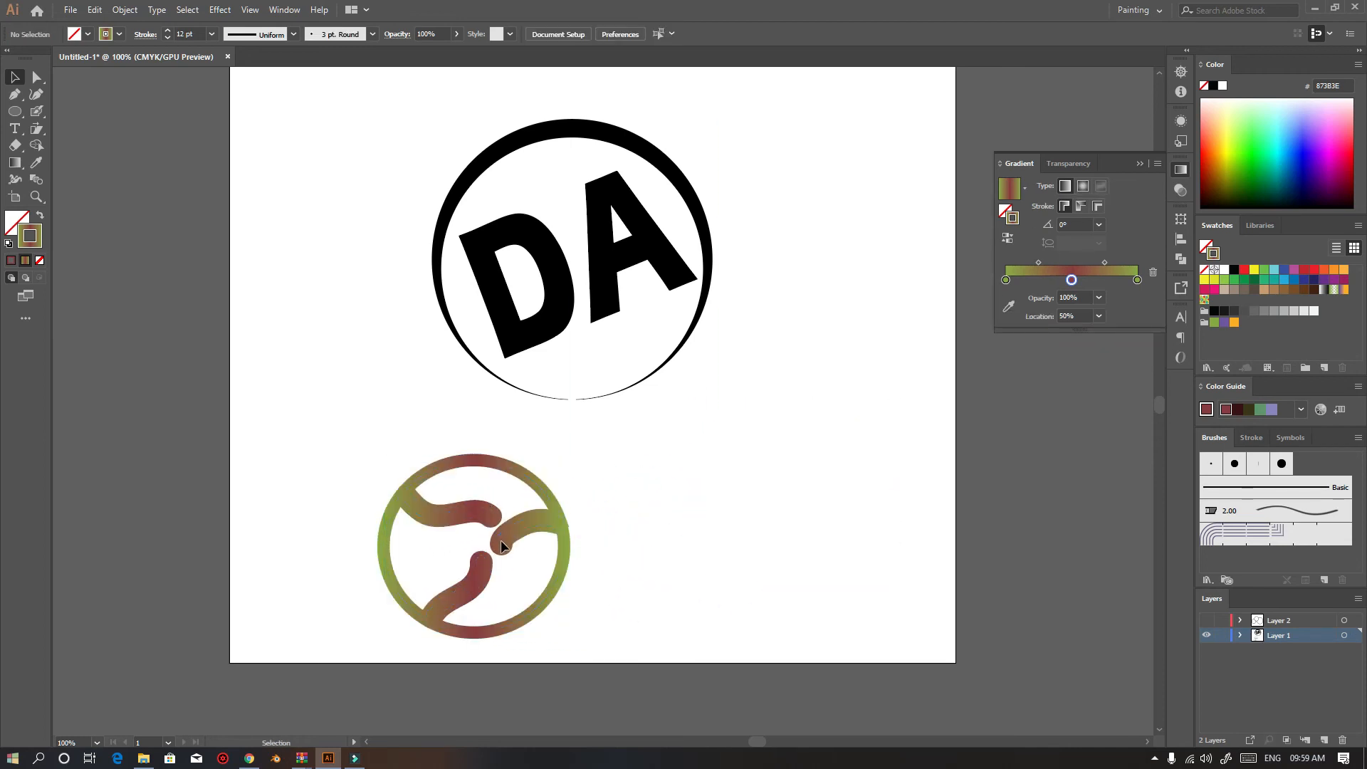
left_click(526, 529)
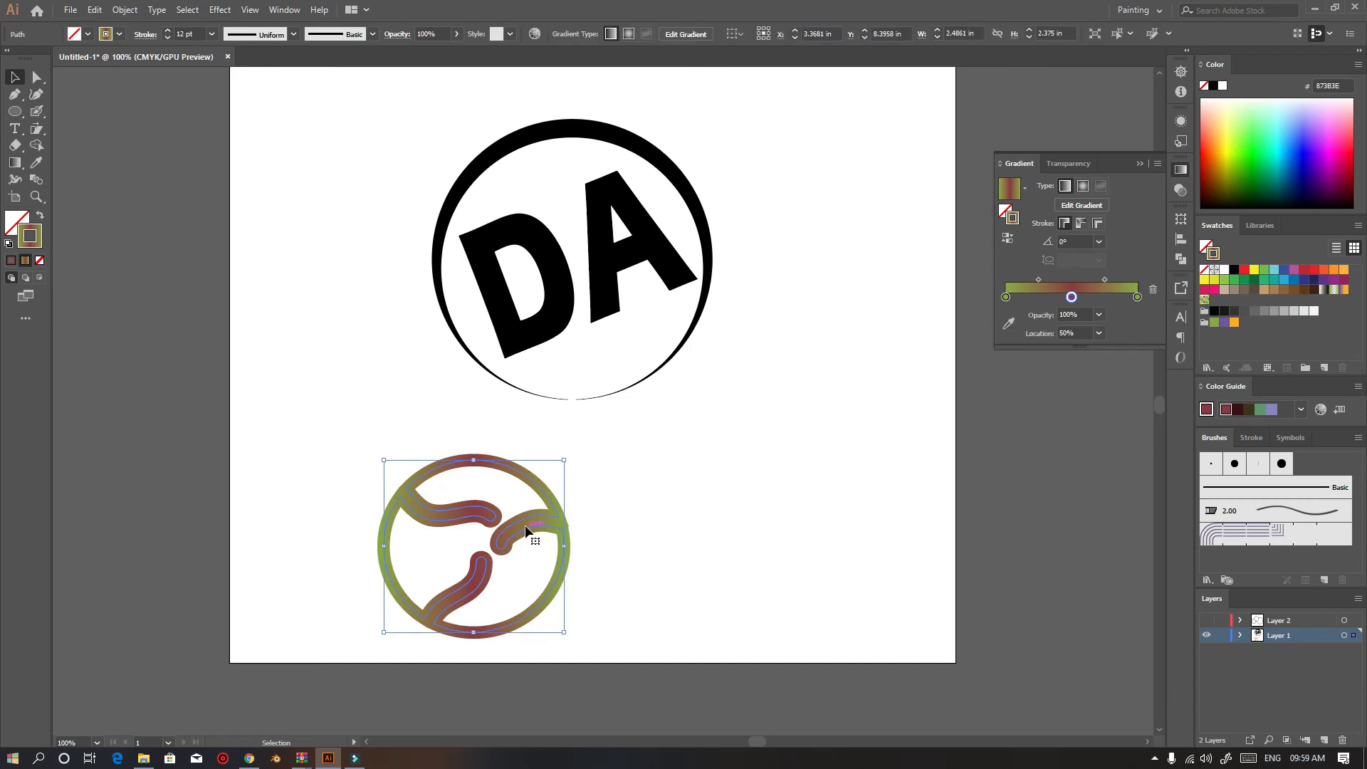
key("Delete")
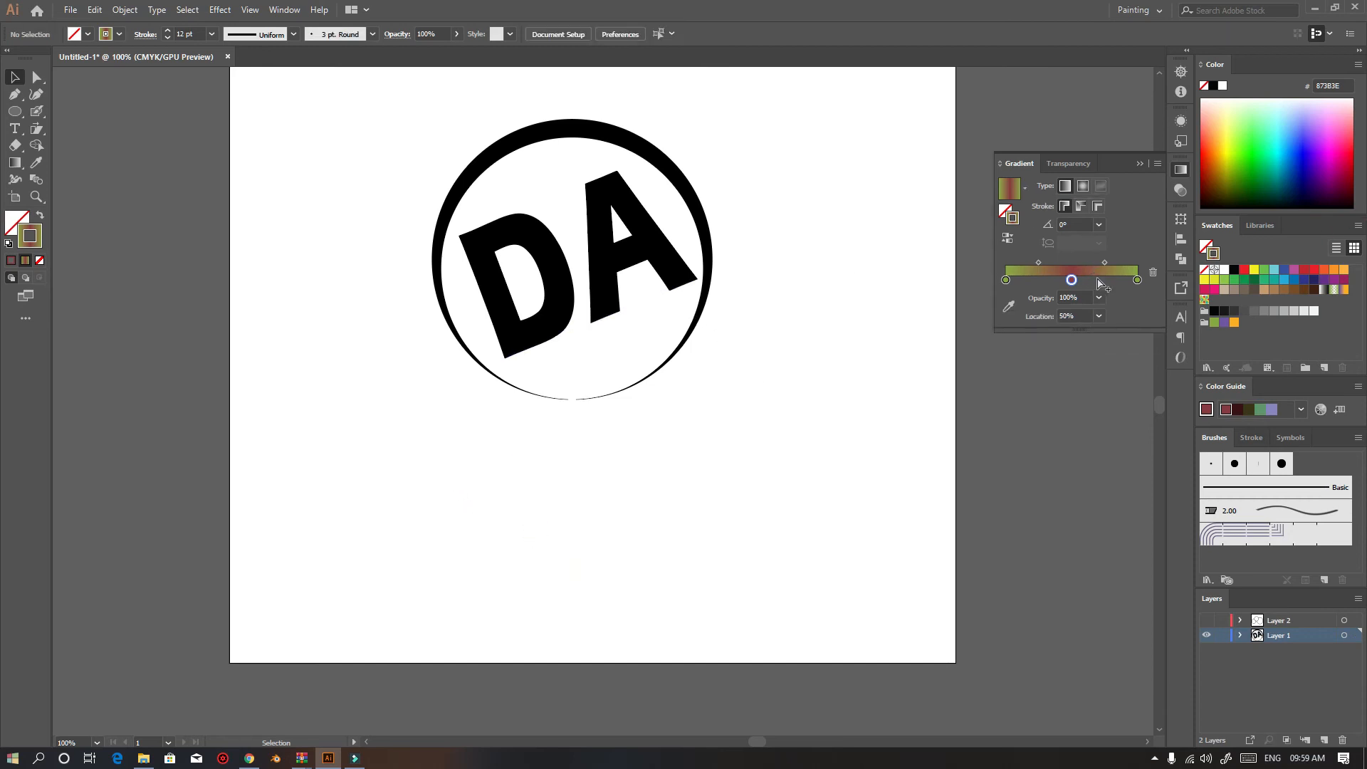
Fill the DA text with red and rotate it slightly
left_click(1140, 164)
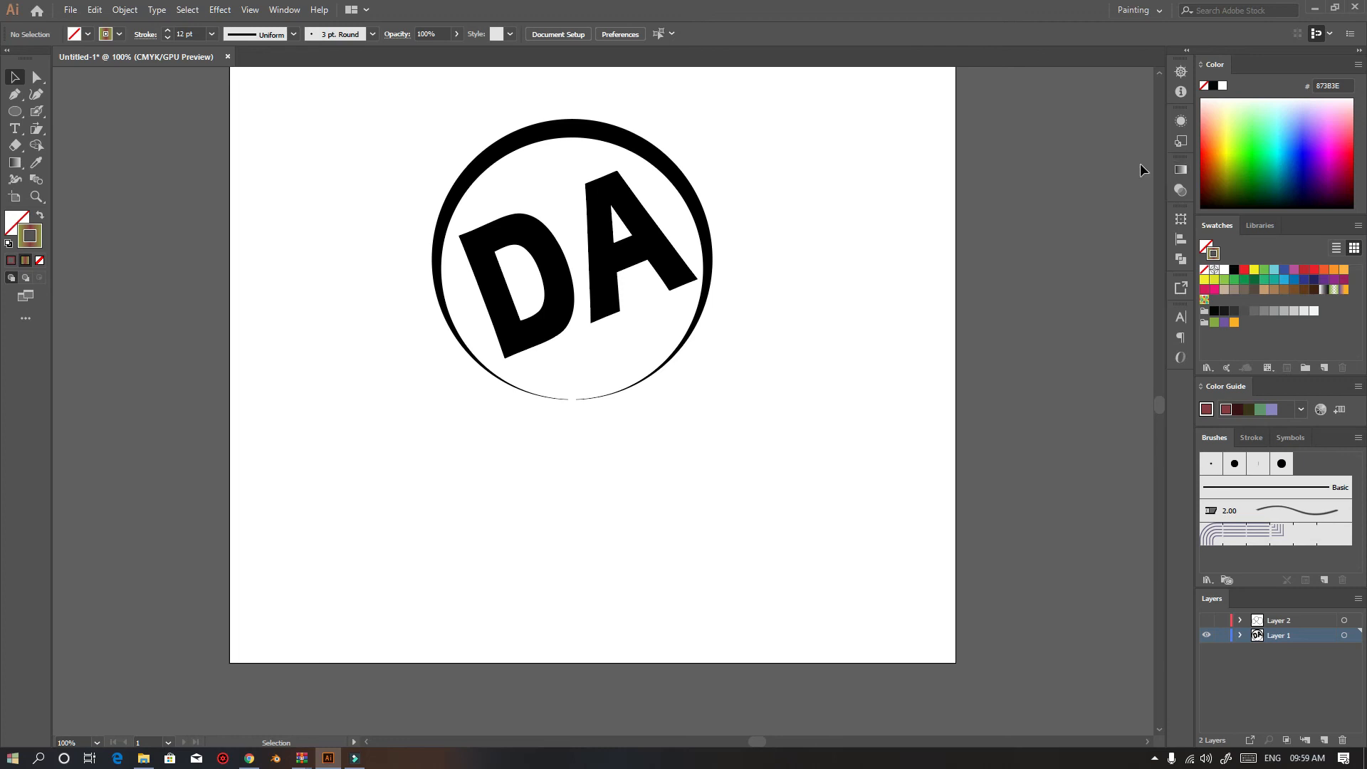
scroll(690, 245, "up", 3)
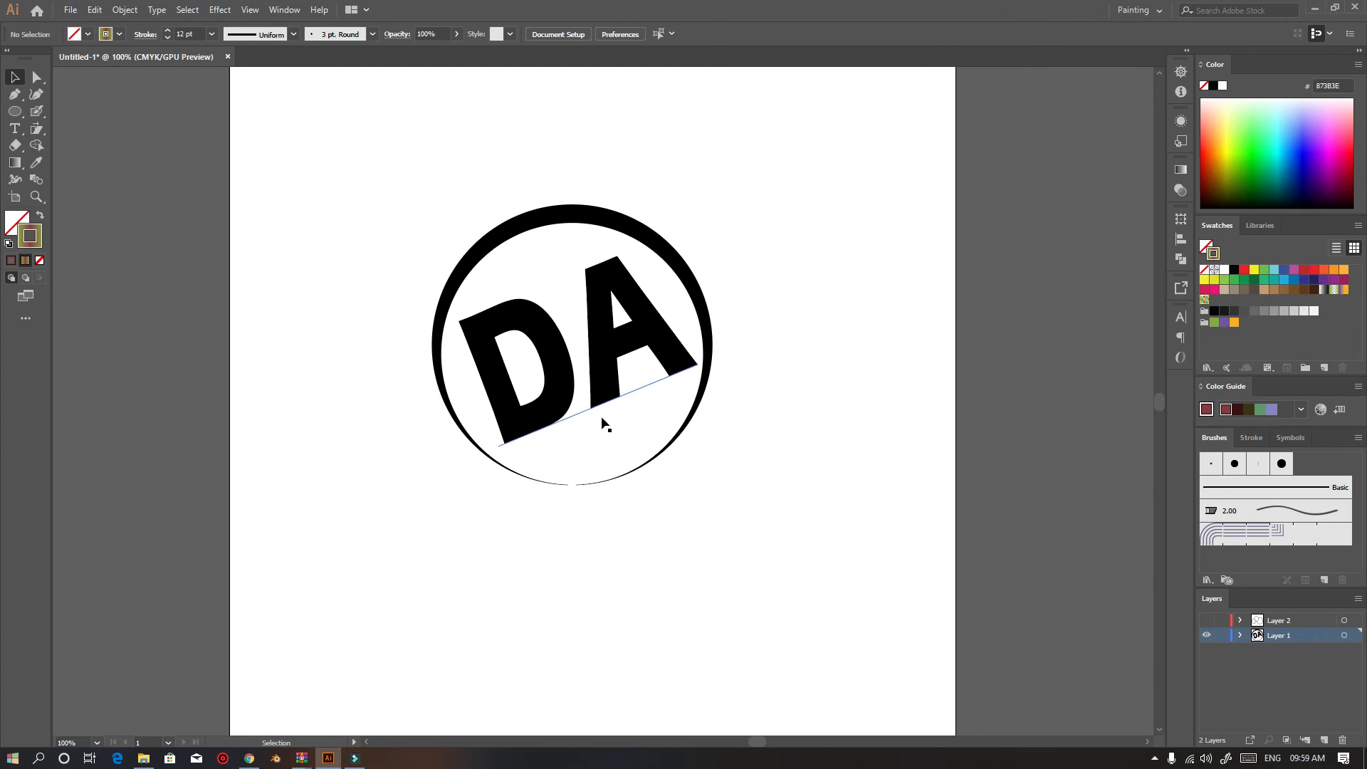
left_click(574, 403)
left_click(83, 34)
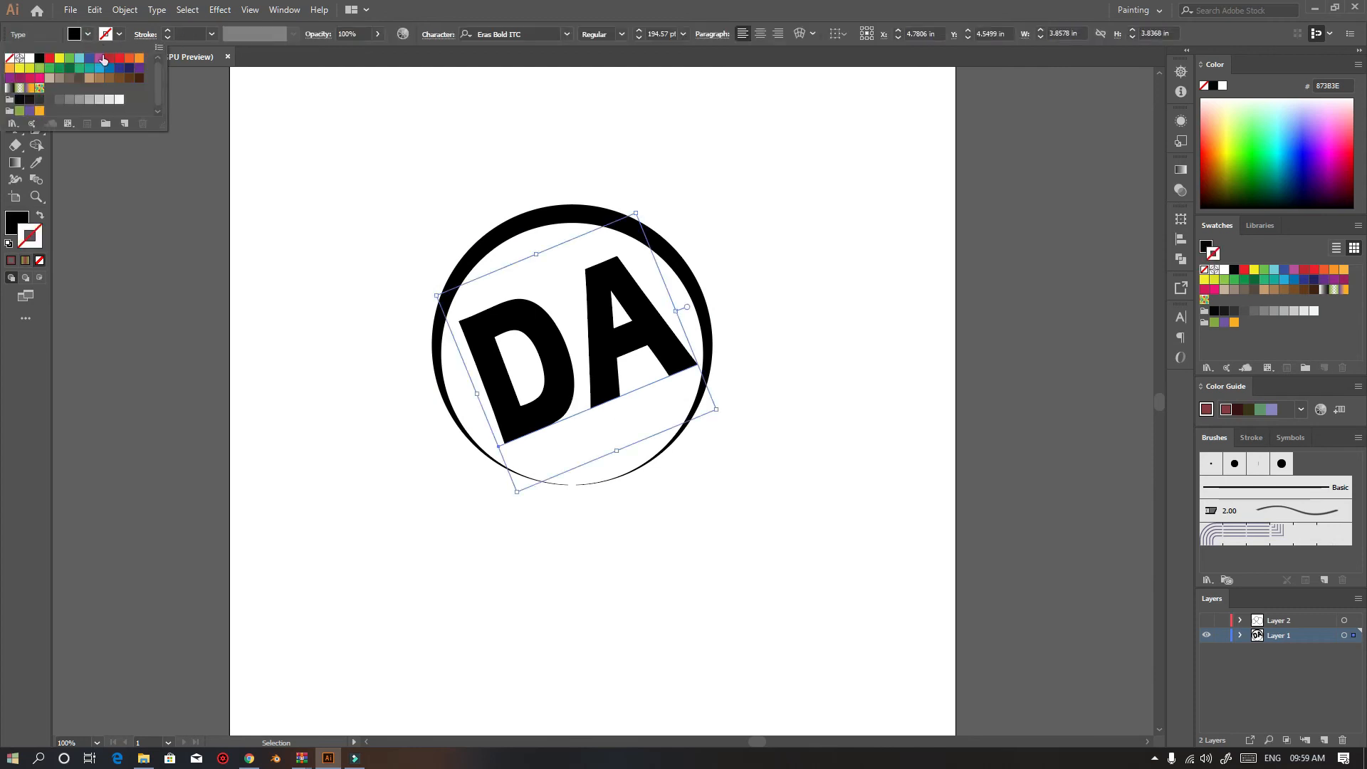
left_click(108, 60)
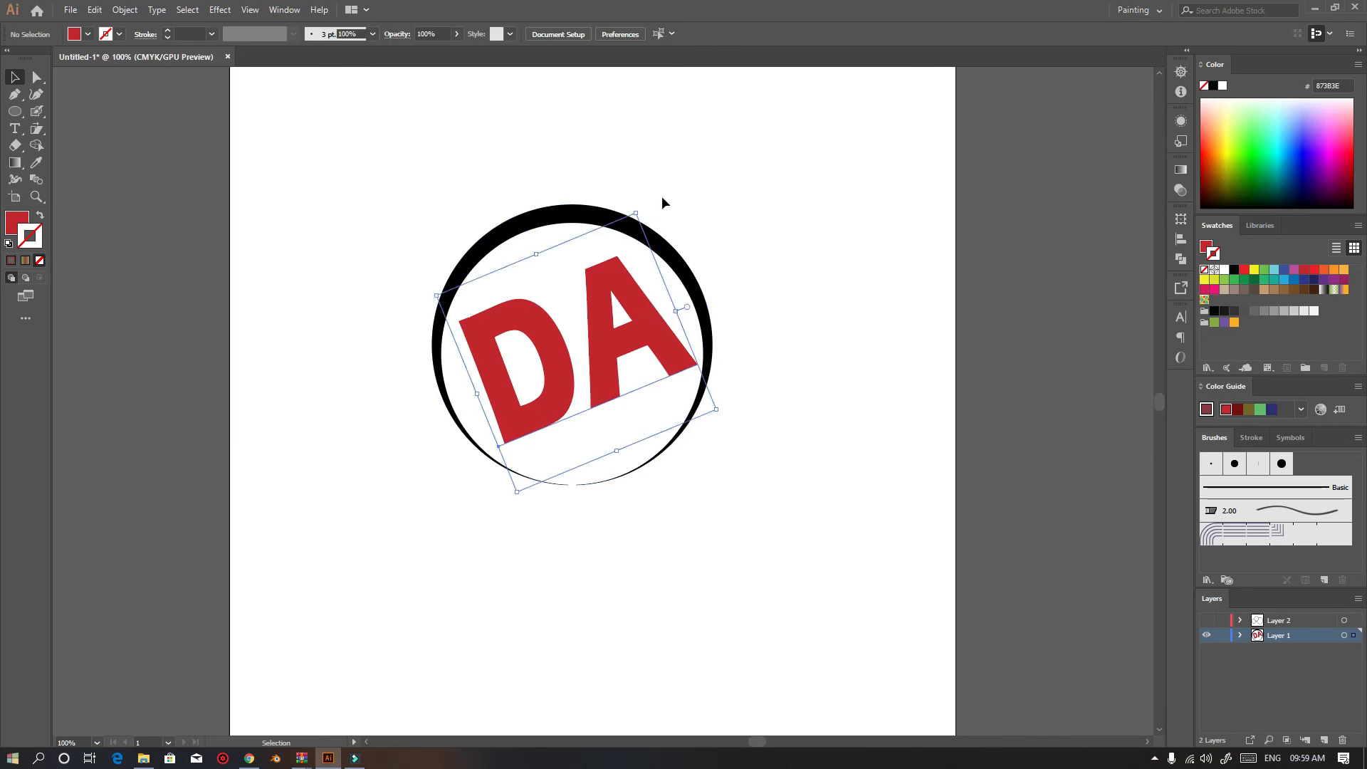
left_click_drag(638, 200, 651, 202)
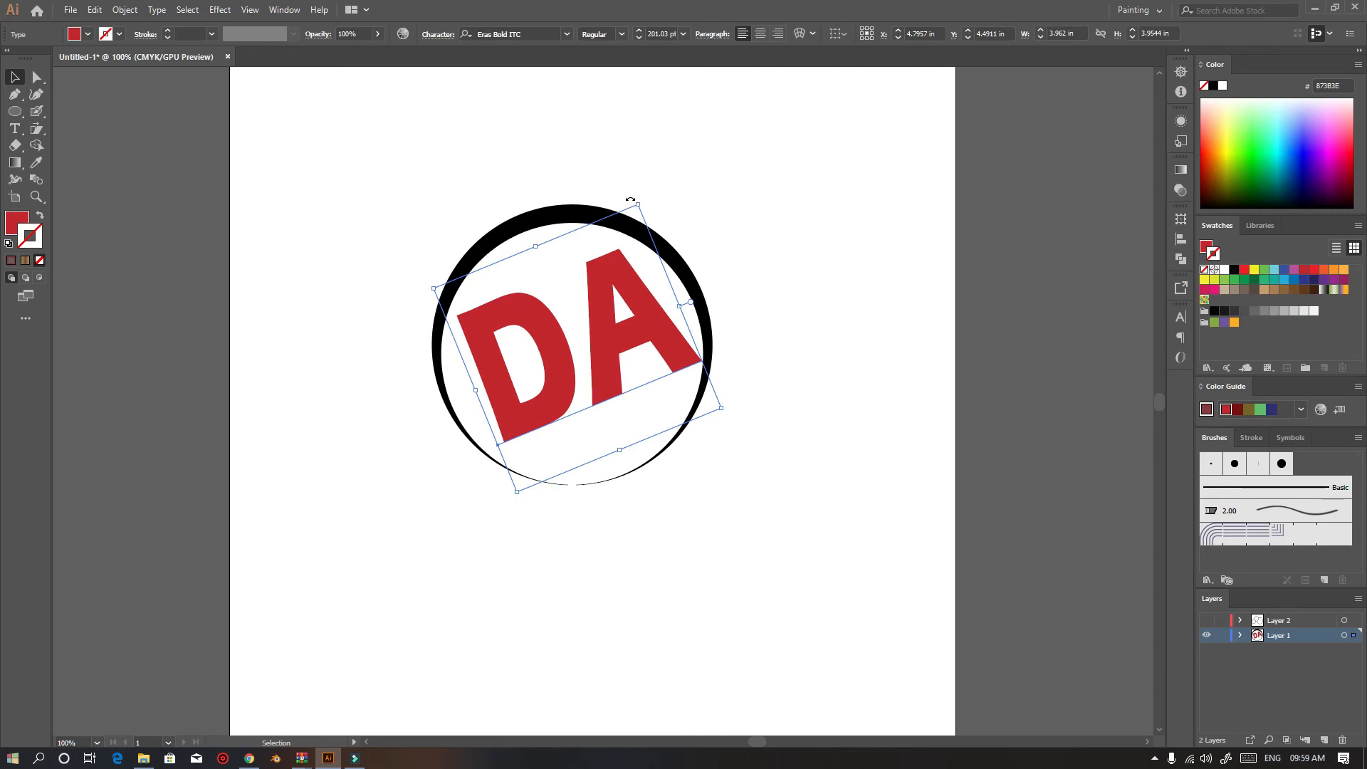
Rotate the DA text back closer to level inside the ring
left_click_drag(630, 199, 678, 251)
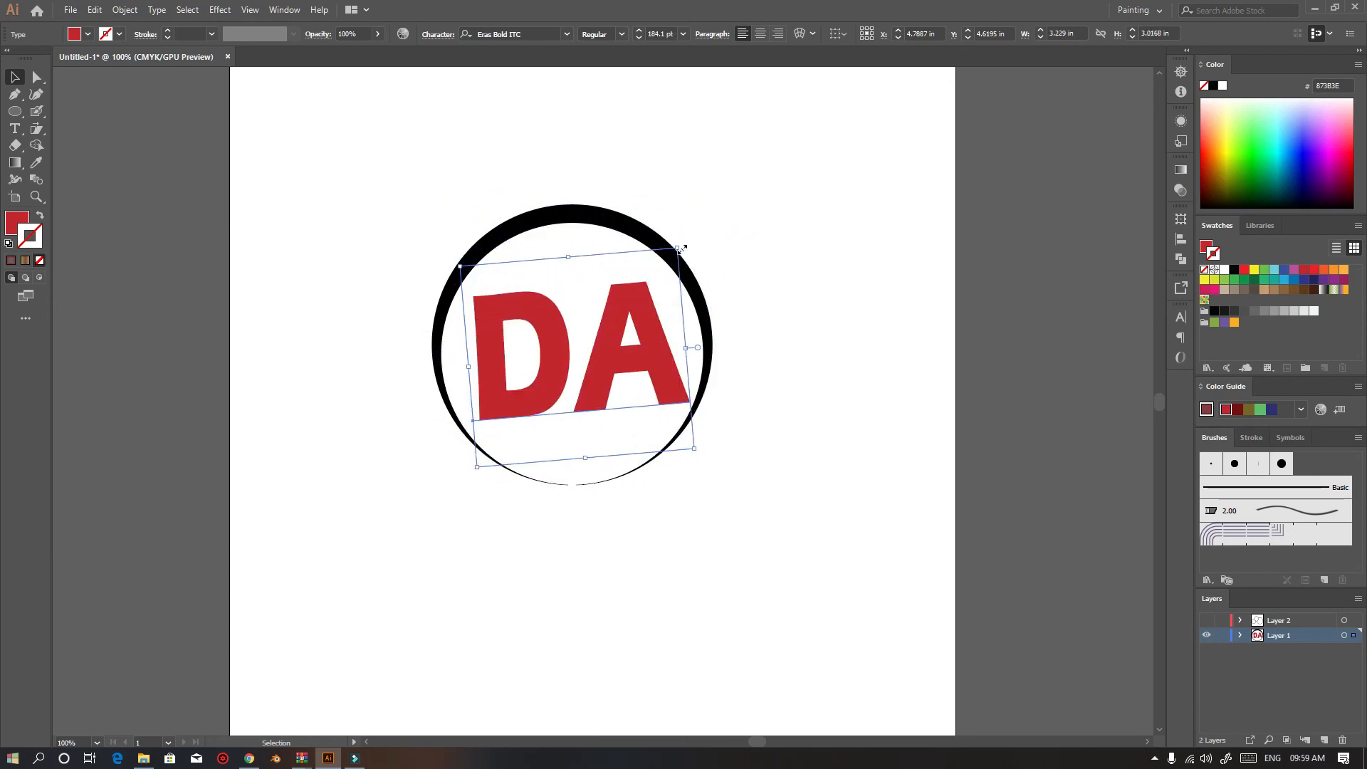
Draw a rectangle near the top-left of the artboard, round its corners, and delete it
left_click_drag(14, 111, 65, 109)
left_click_drag(285, 102, 411, 209)
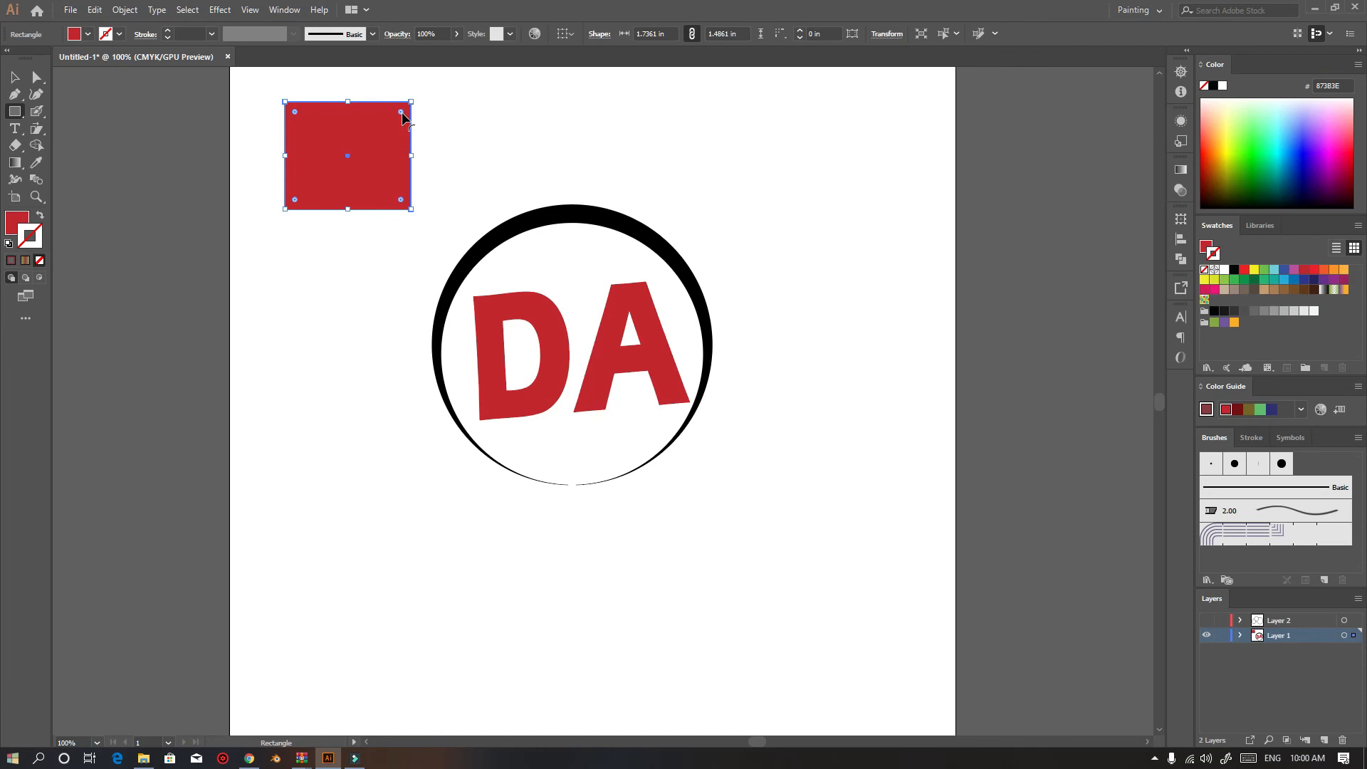
mouse_move(402, 114)
left_mouse_down()
mouse_move(328, 165)
mouse_move(394, 132)
left_mouse_up()
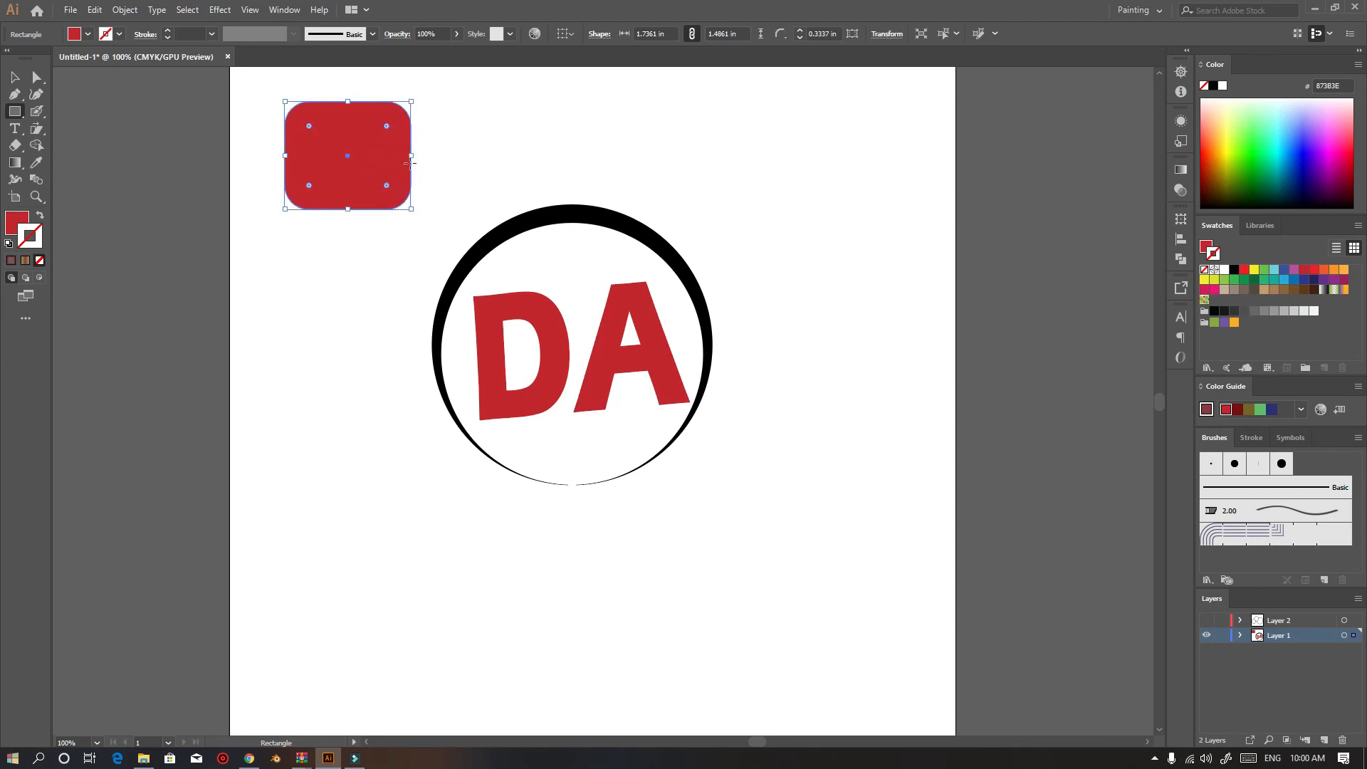
left_click(15, 78)
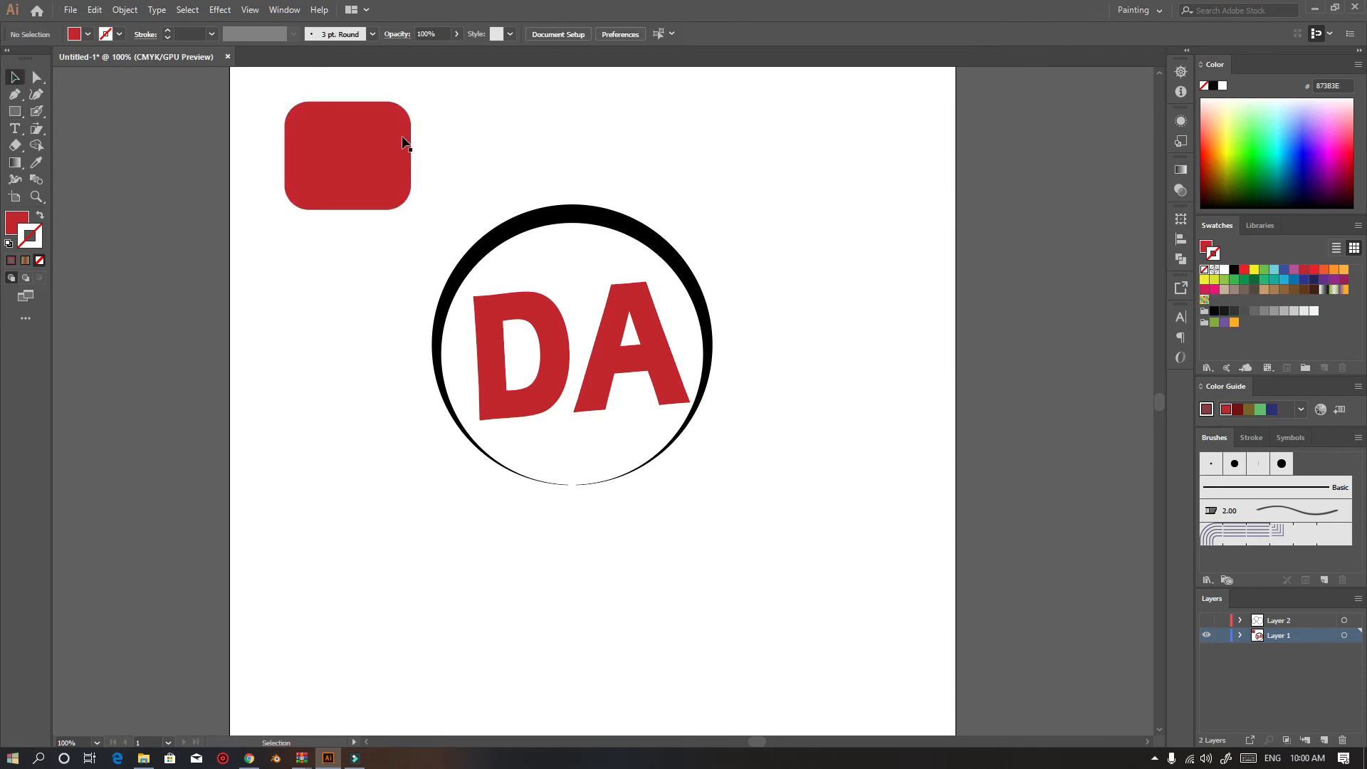
key("Delete")
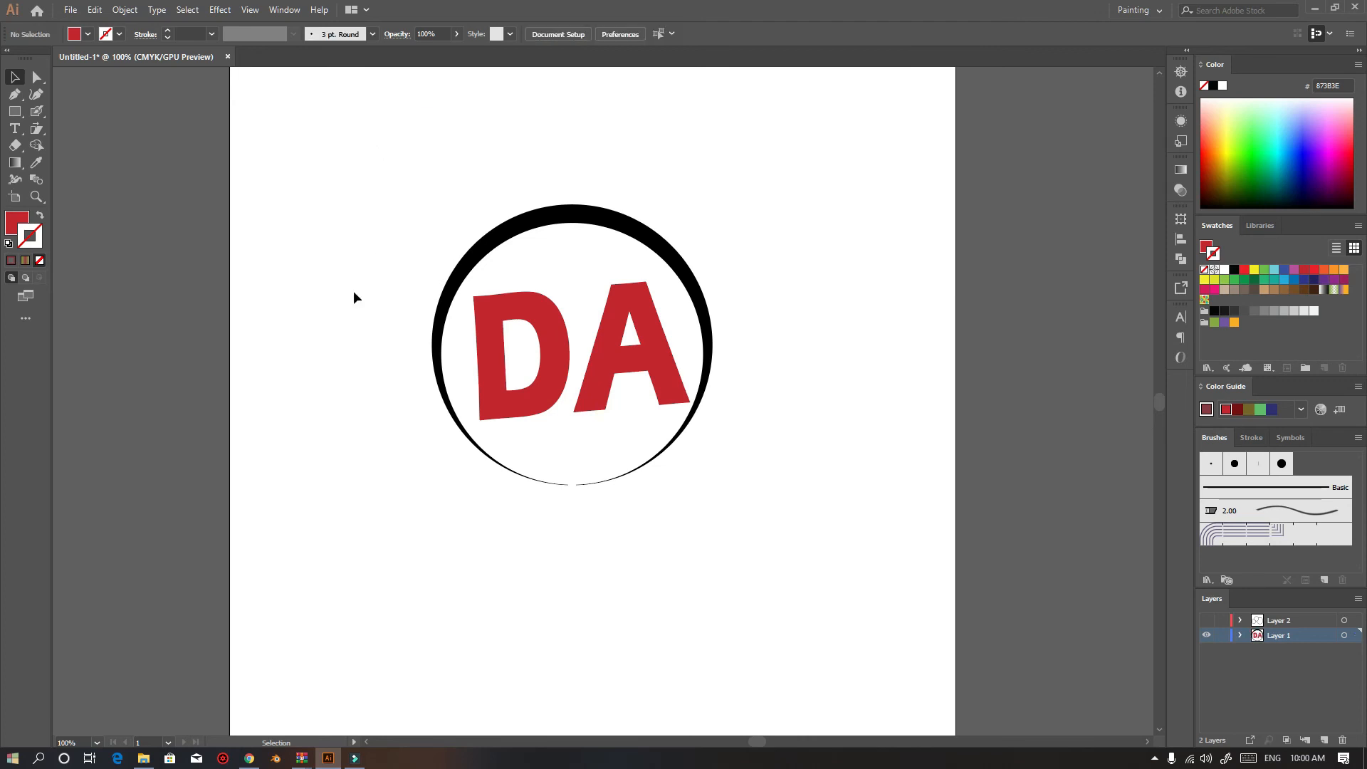
Draw three red rectangles arranged into a number 1 shape at the top-left of the artboard
left_click_drag(259, 132, 386, 171)
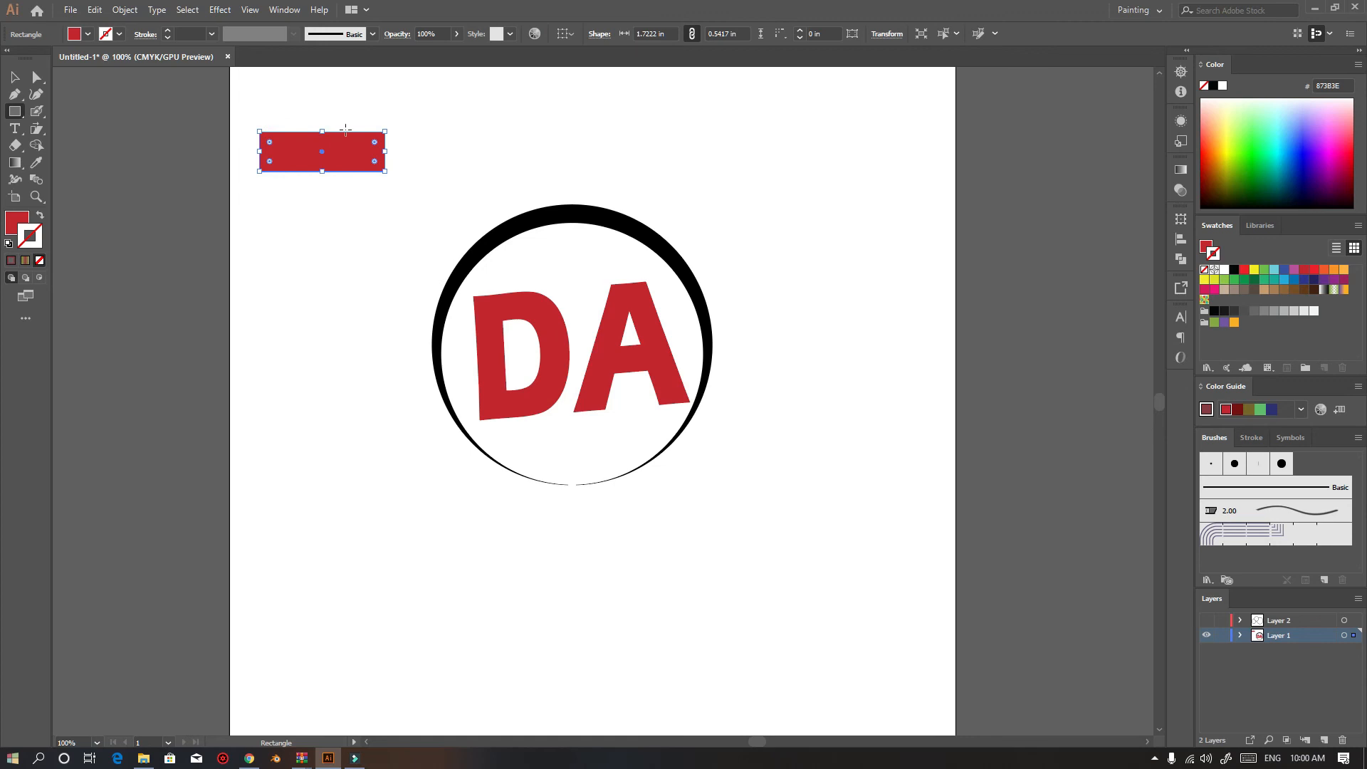
left_click(17, 74)
left_click(356, 185)
left_click(14, 111)
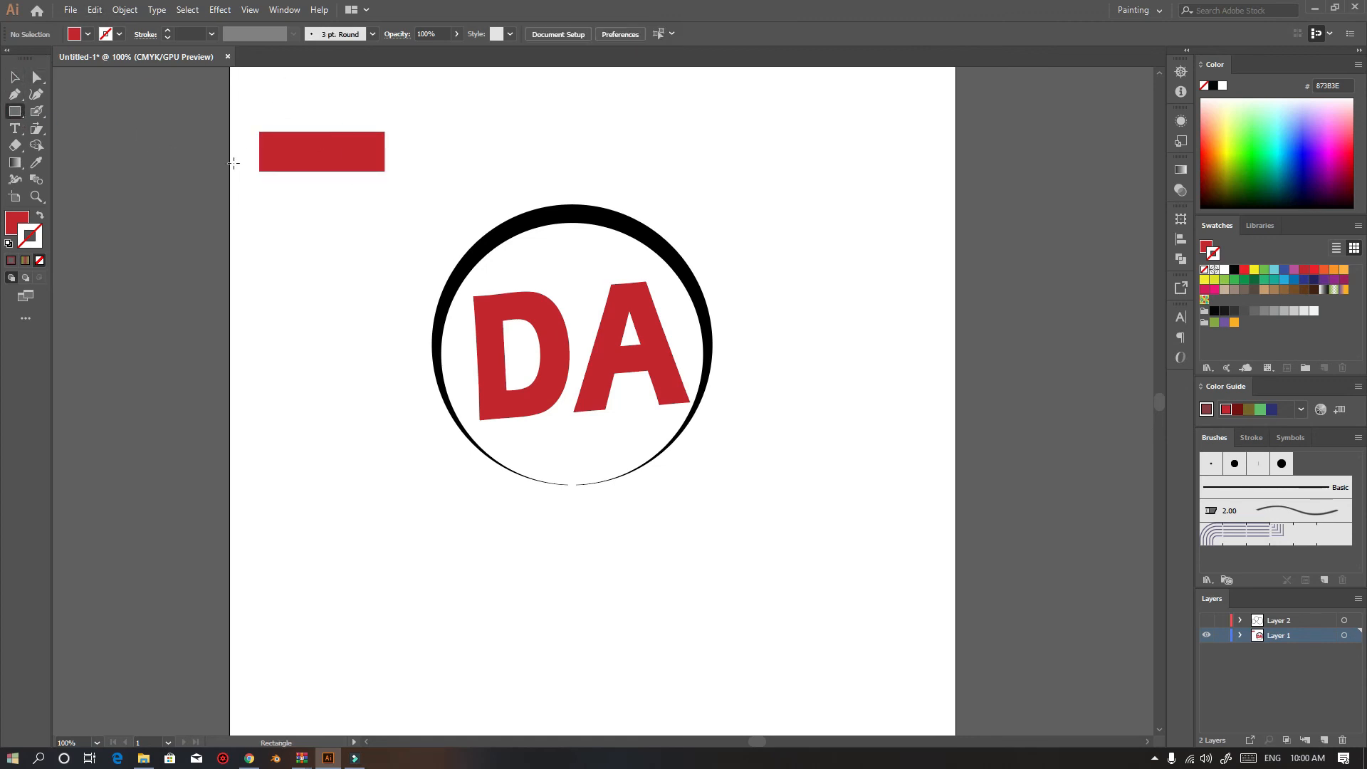
left_click_drag(349, 126, 391, 277)
left_click_drag(276, 259, 405, 319)
Select the three rectangles and merge them into a single shape with the Shape Builder tool
left_click(14, 77)
left_click_drag(180, 101, 413, 341)
left_click(37, 145)
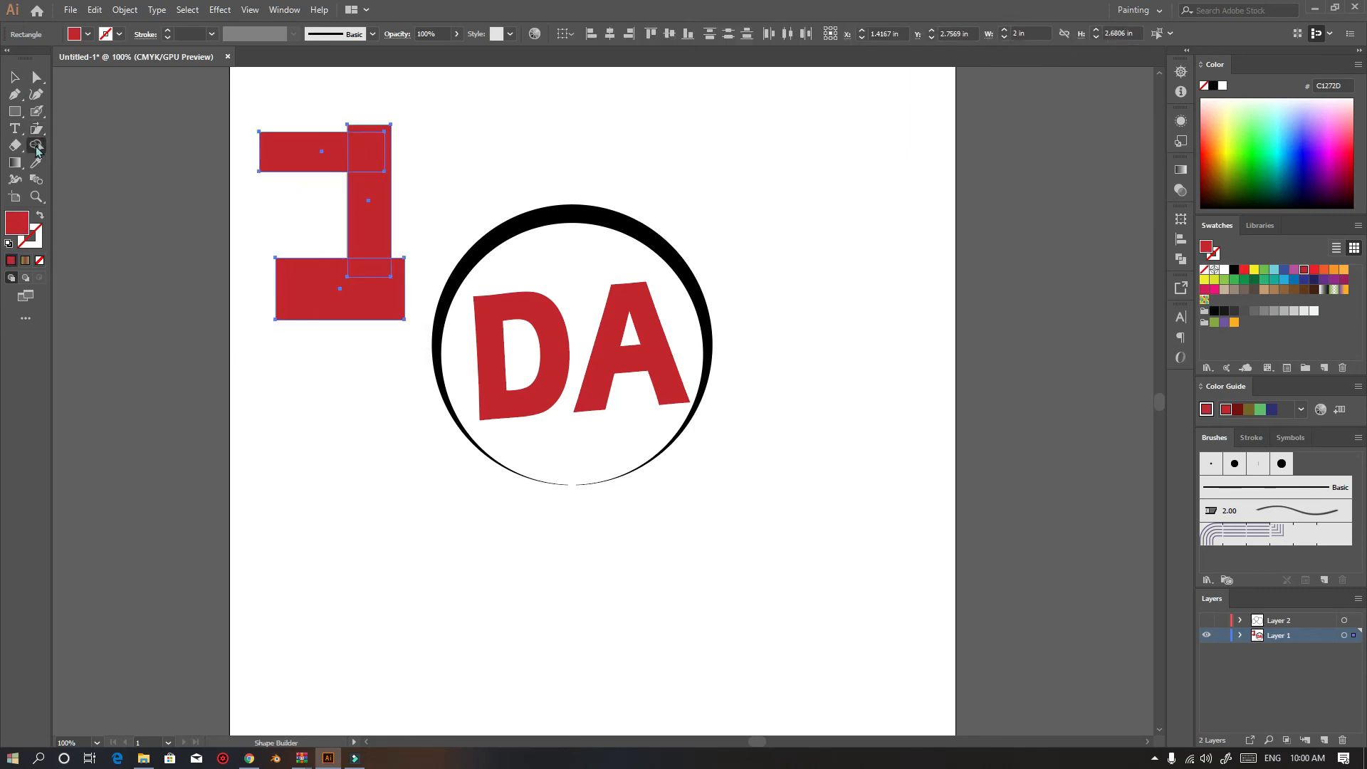
mouse_move(266, 156)
left_mouse_down()
mouse_move(364, 154)
mouse_move(371, 139)
mouse_move(387, 158)
mouse_move(364, 298)
mouse_move(318, 298)
left_mouse_up()
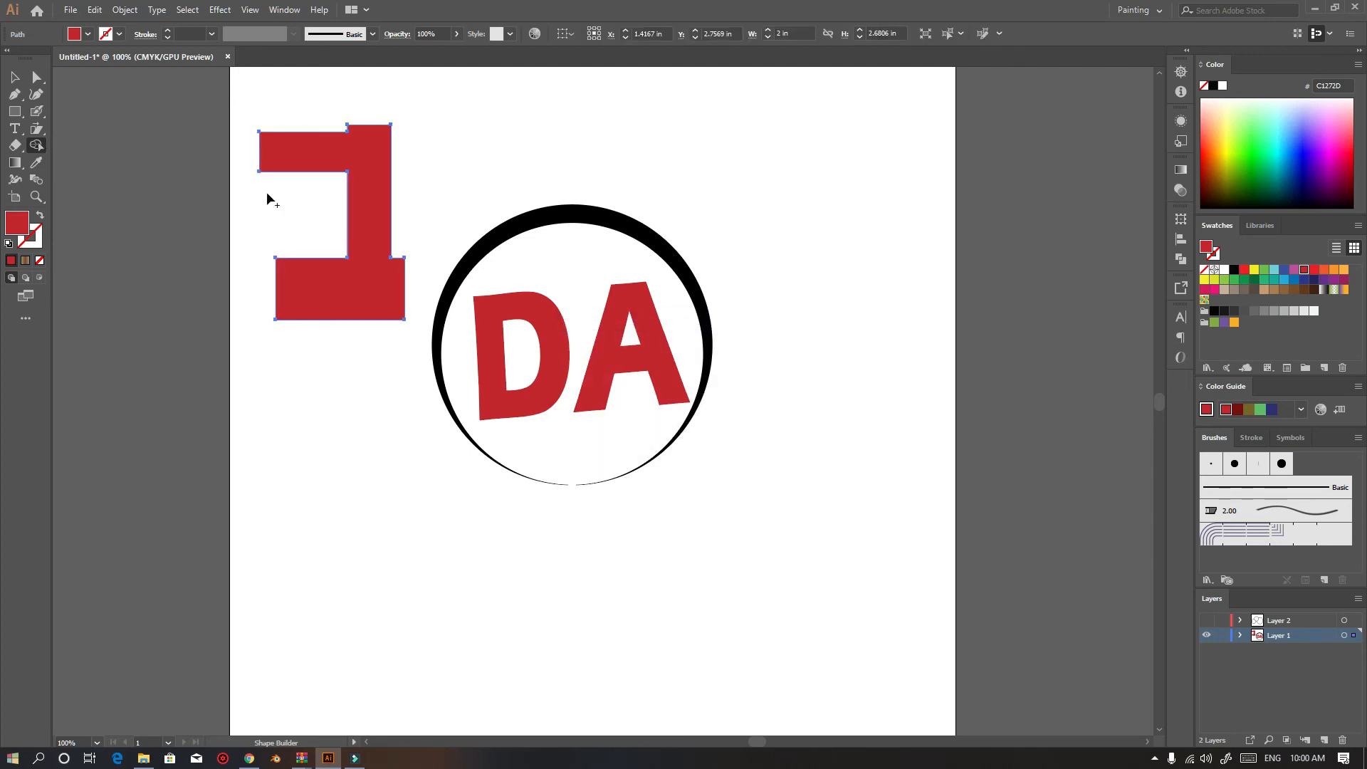
left_click(14, 77)
left_click(216, 242)
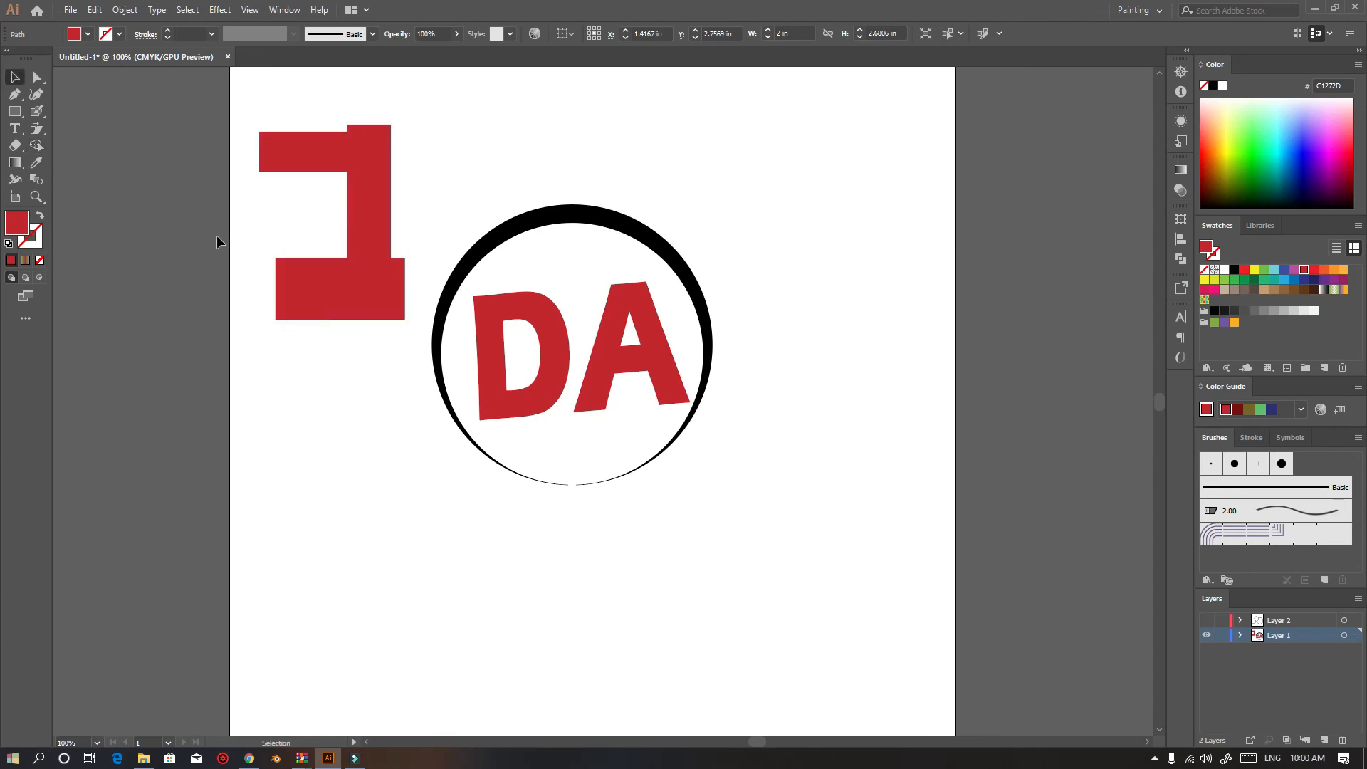
Round the corners of the merged number 1 shape with the Direct Selection tool
left_click(371, 172)
key("a")
key("v")
key("a")
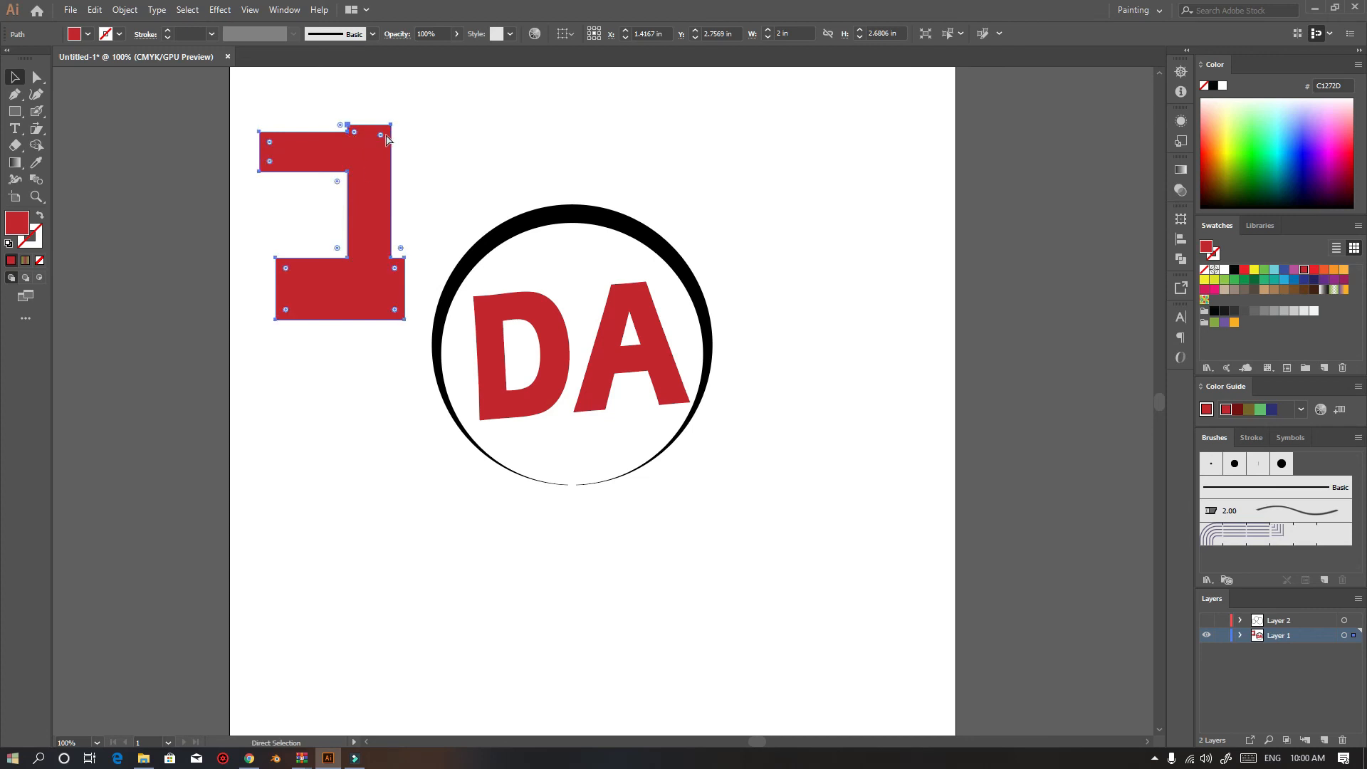
left_click_drag(380, 144, 349, 182)
key("v")
left_click(475, 148)
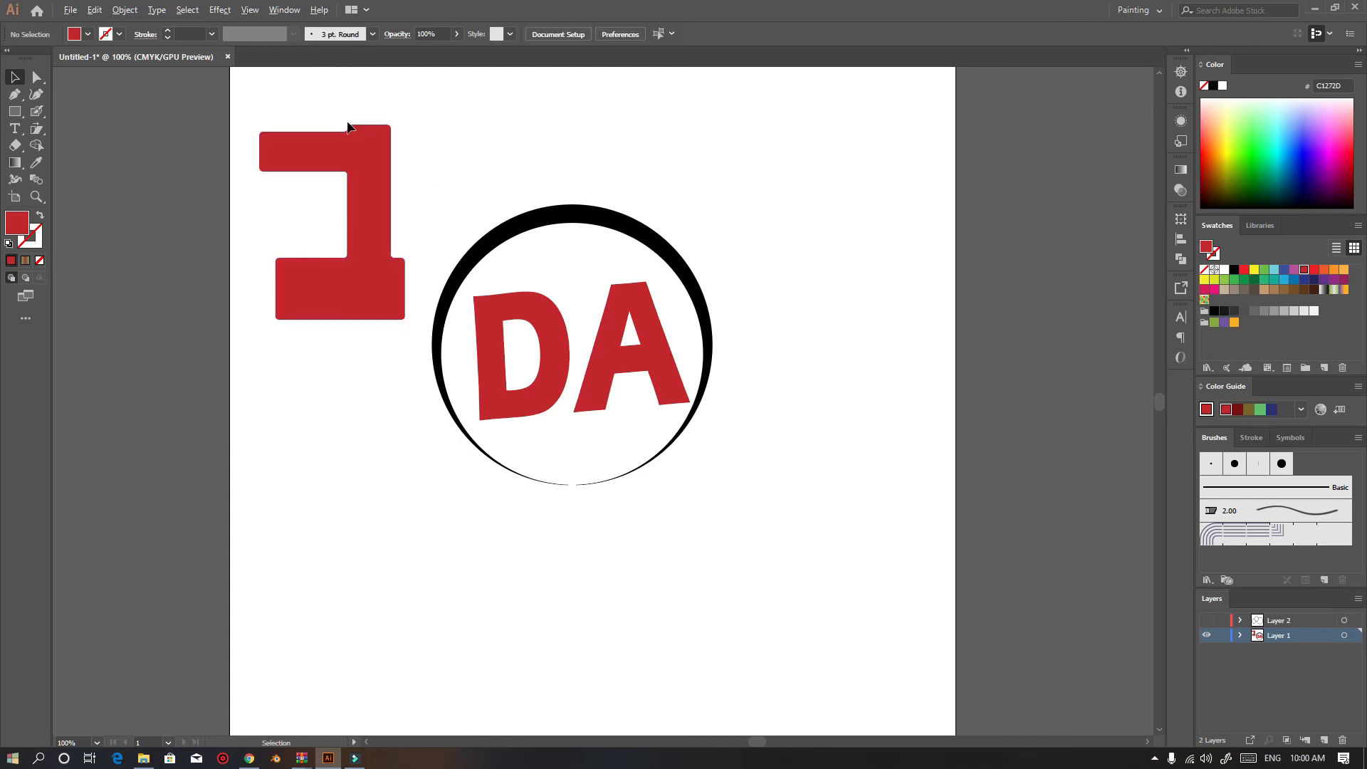
Increase the corner rounding on the merged shape, then undo the last three changes
scroll(349, 125, "up", 3)
scroll(570, 136, "up", 2)
left_click(319, 197)
key("a")
left_click_drag(320, 180, 287, 214)
key("v")
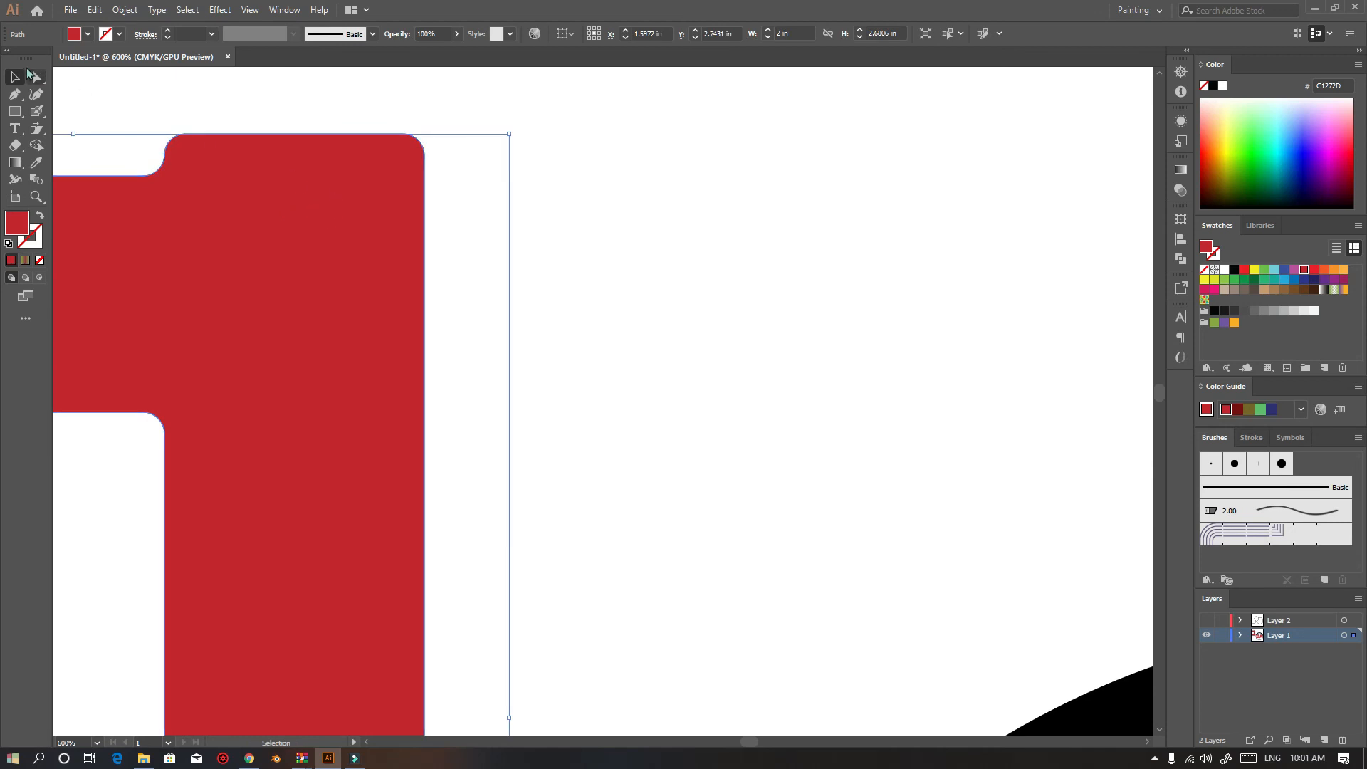
left_click(507, 292)
scroll(460, 292, "down", 3)
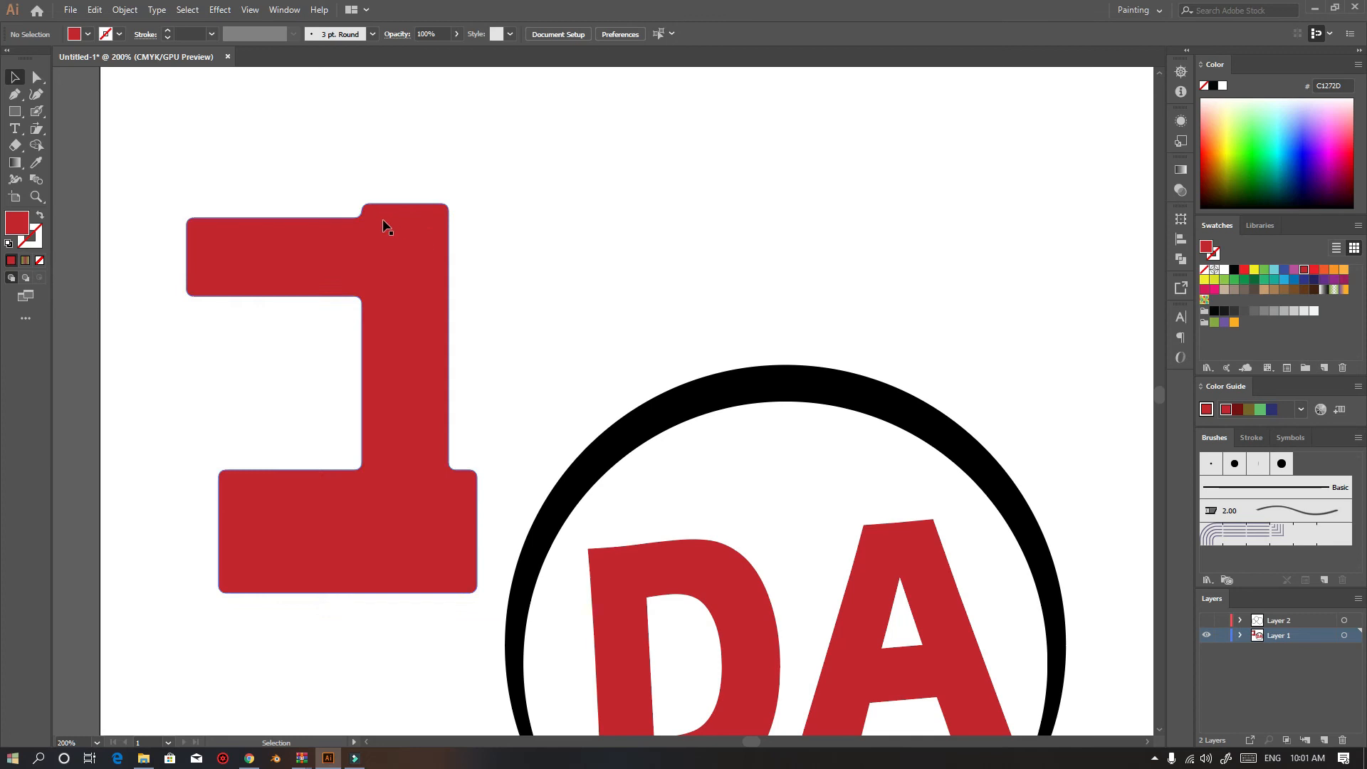
key("ctrl+z")
key("ctrl+z")
key("ctrl+z")
left_click(483, 294)
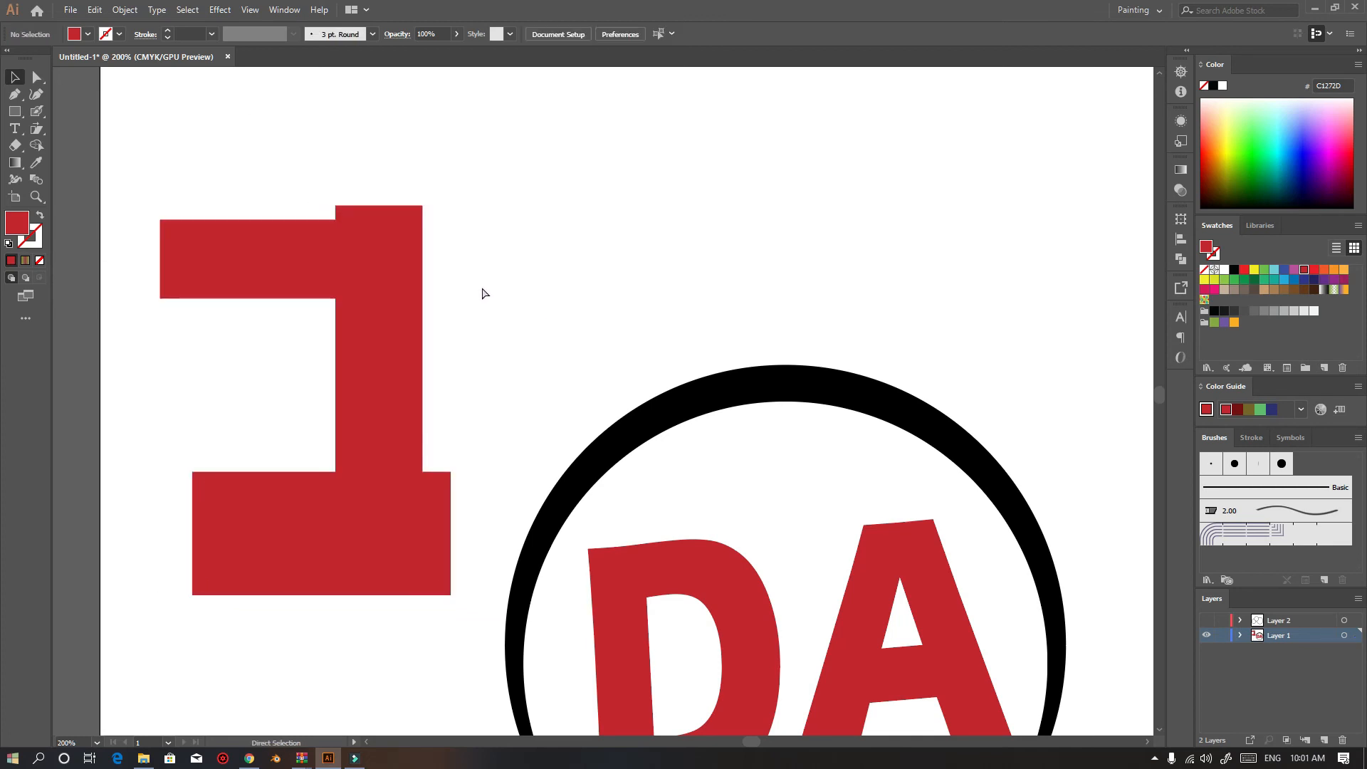
Round the merged shape's corners slightly with the Direct Selection tool
left_click(404, 223)
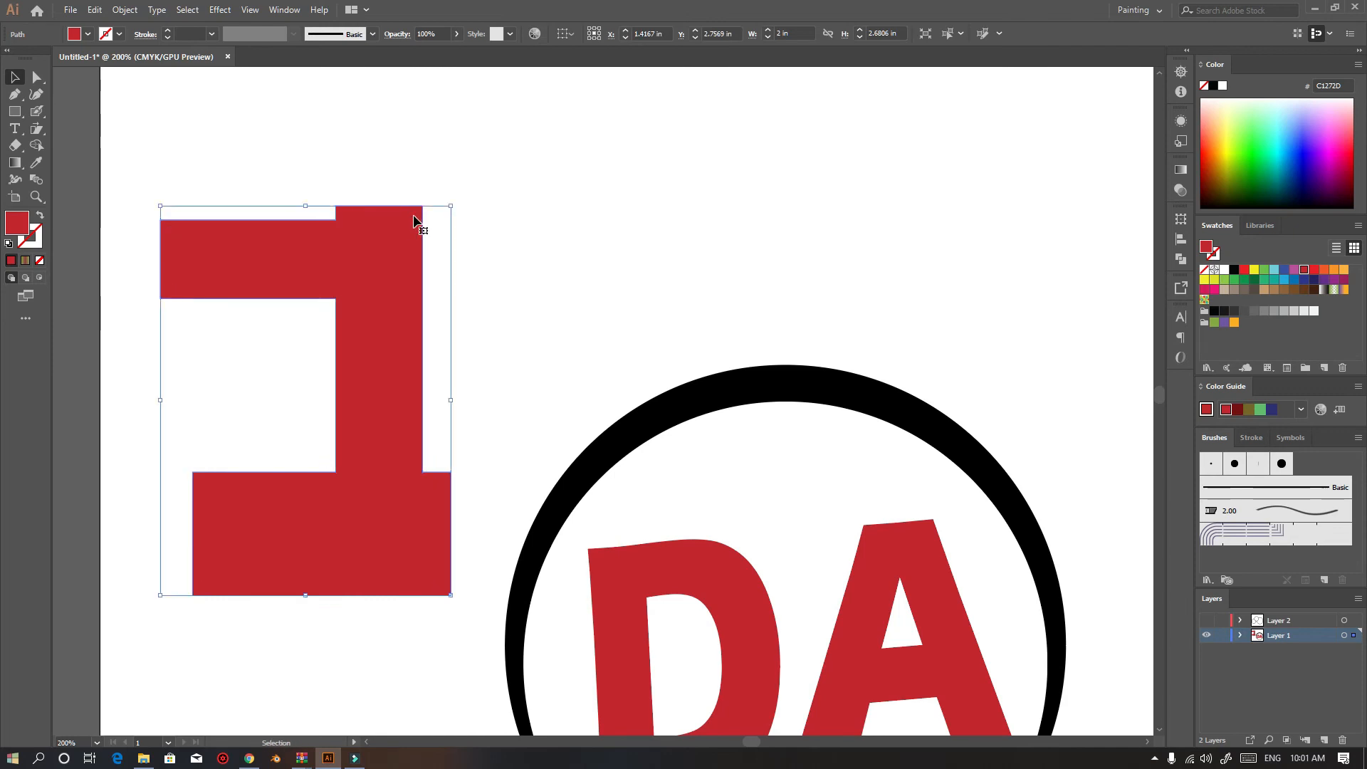
key("a")
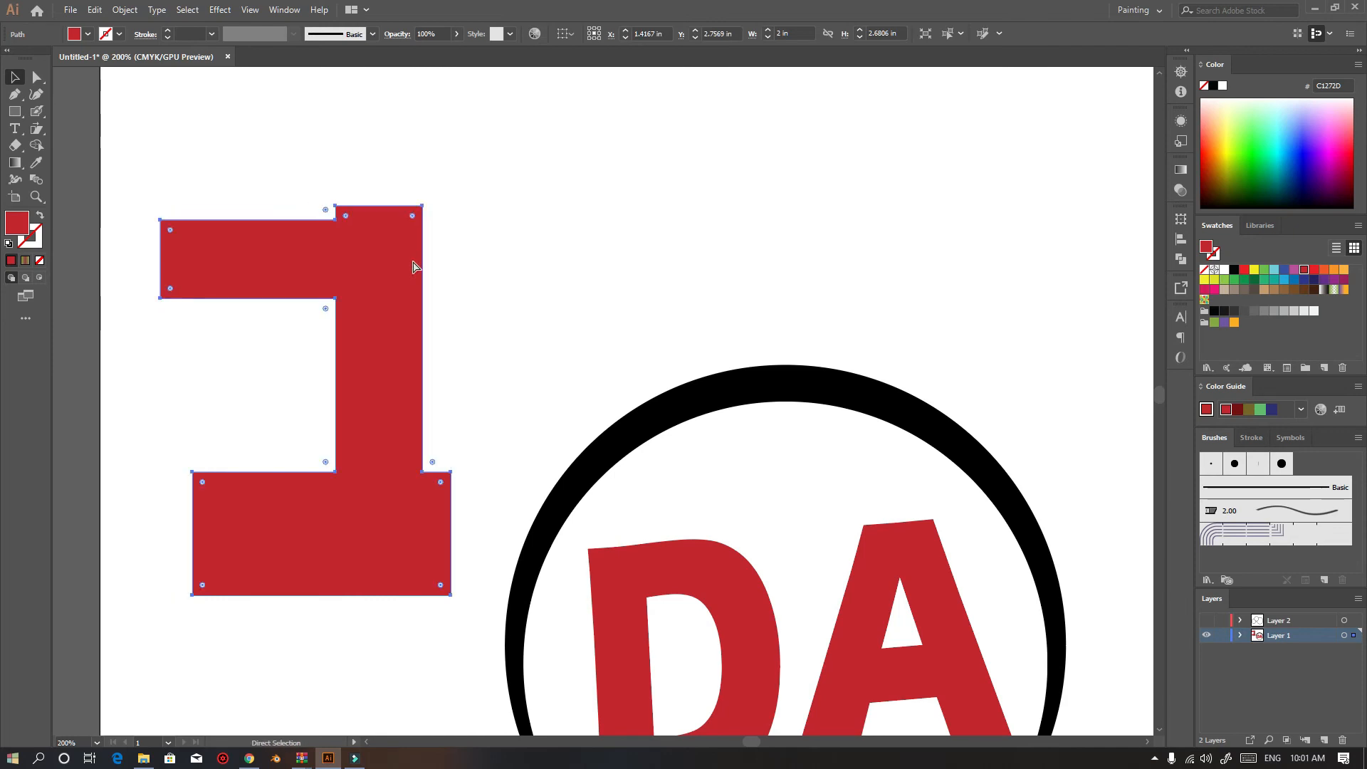
left_click_drag(416, 221, 391, 238)
key("v")
left_click(460, 252)
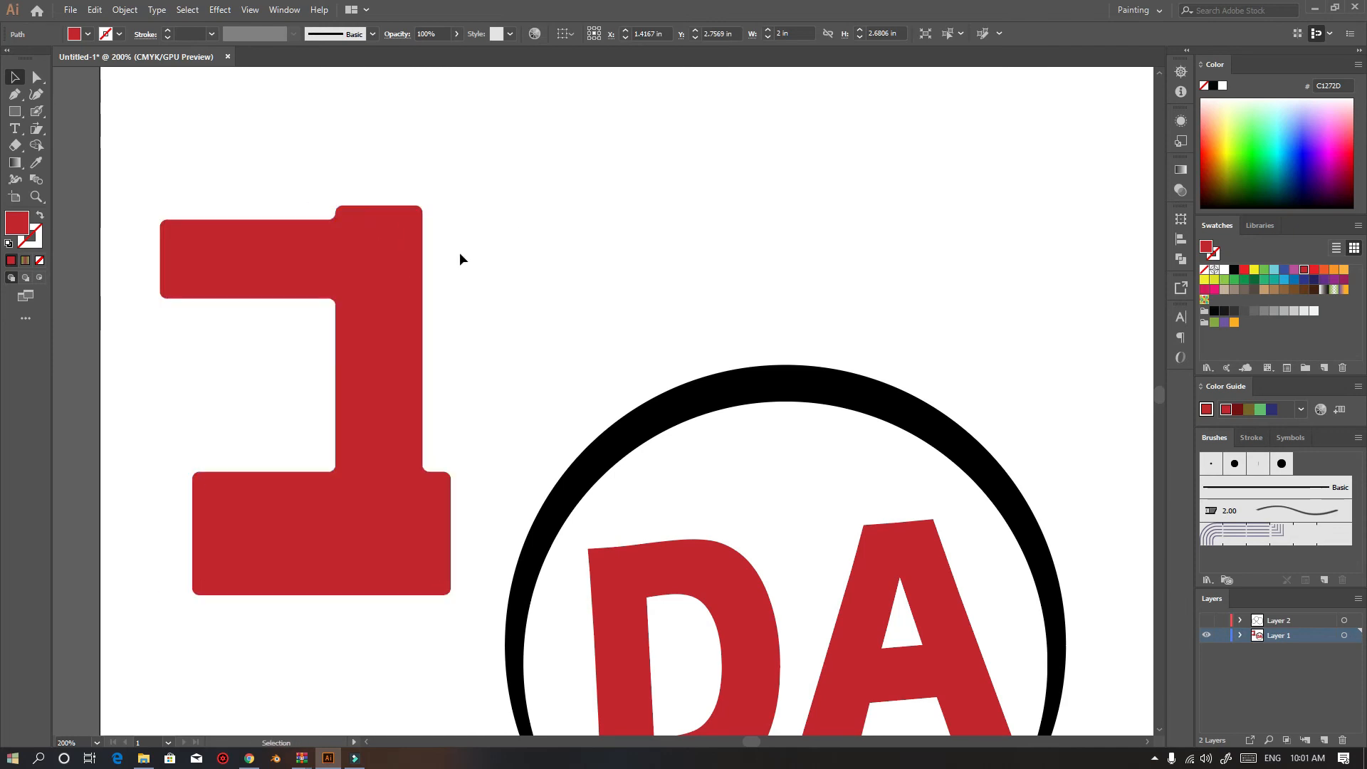
Select the merged number 1 shape and delete it
left_click(404, 293)
key("Delete")
Add a line of text reading fefiojfif above the ring with the Type tool
scroll(465, 319, "down", 5)
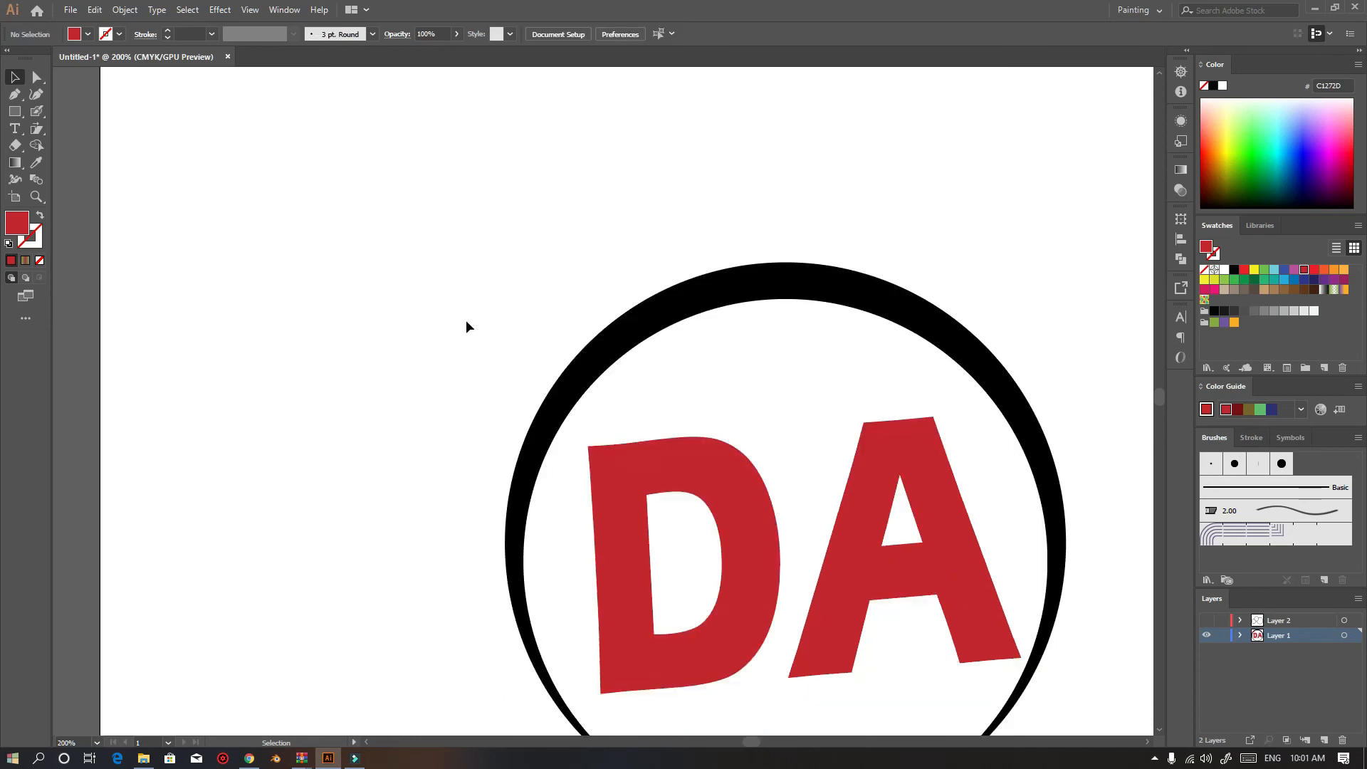
left_click(583, 307)
key("a")
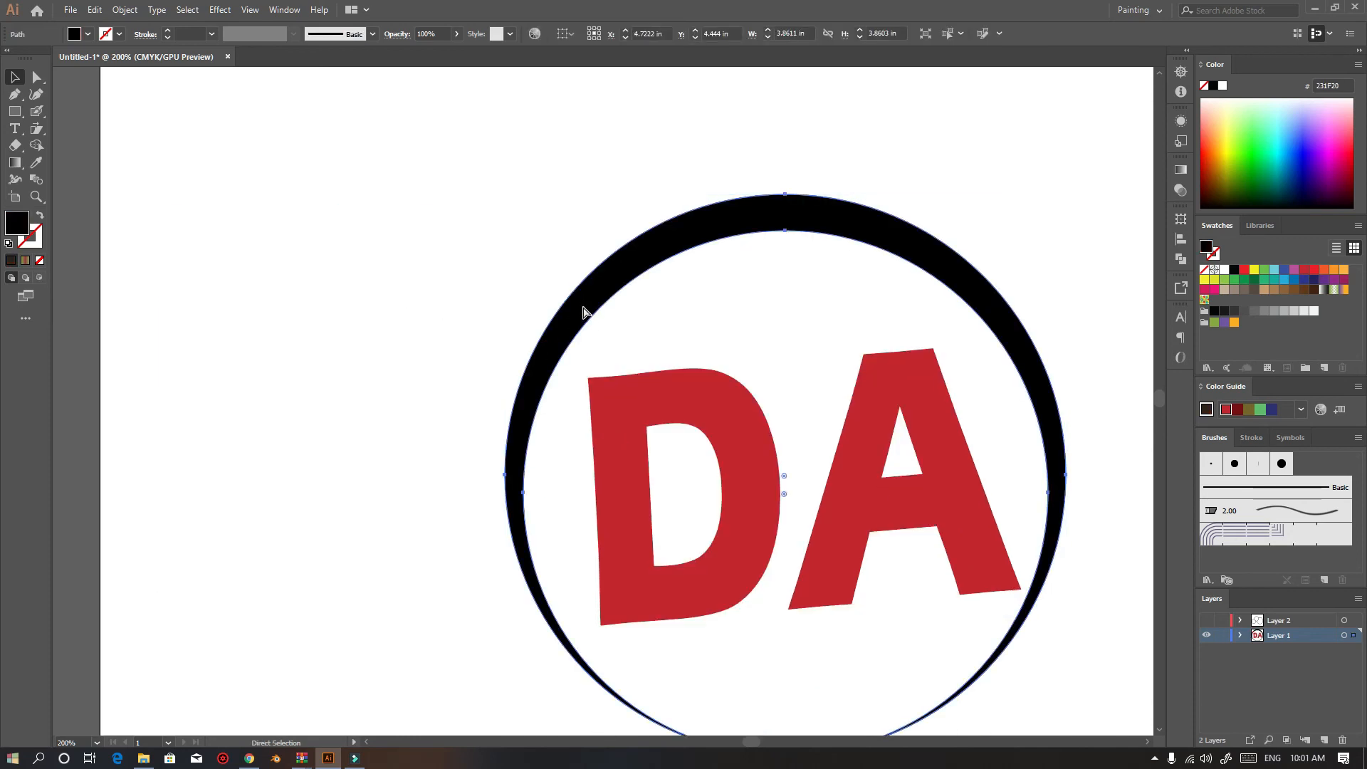
left_click(513, 375)
key("ctrl+1")
left_click(11, 78)
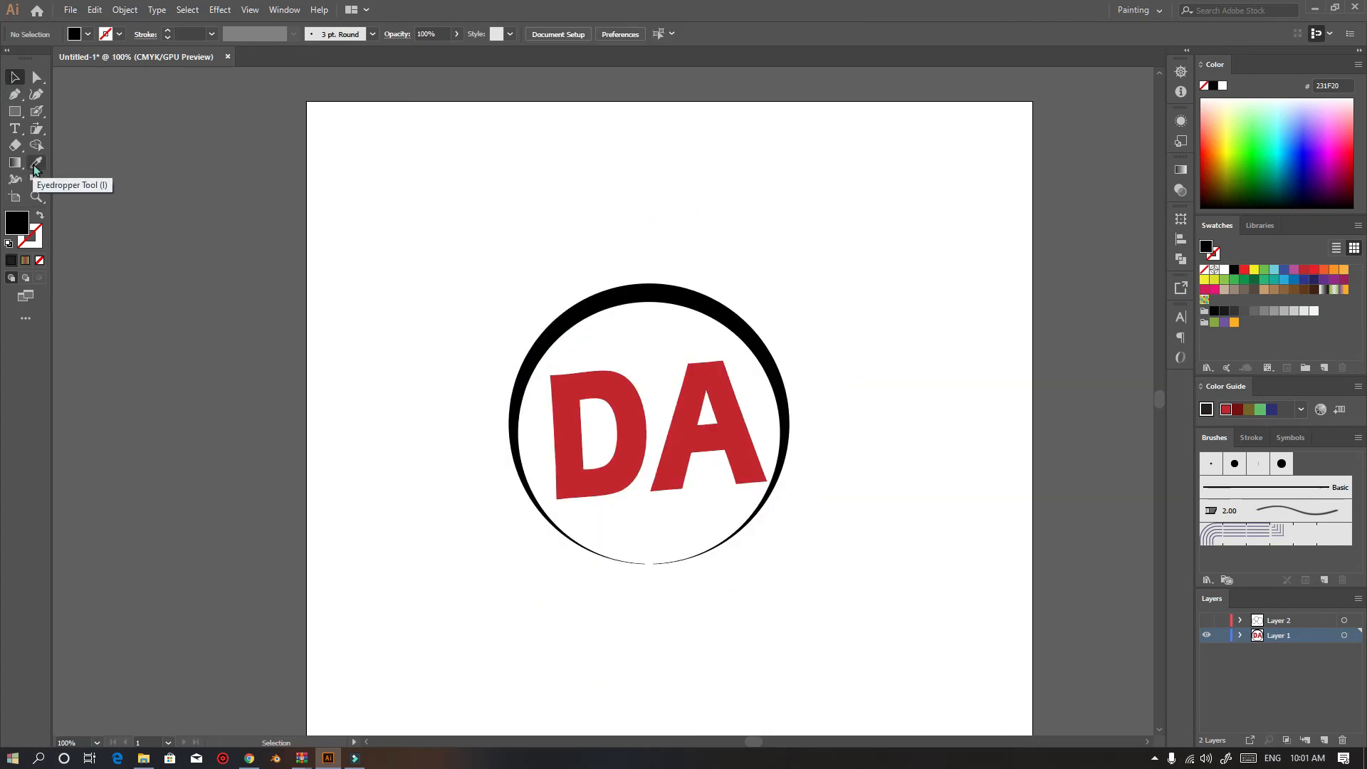
left_click(15, 129)
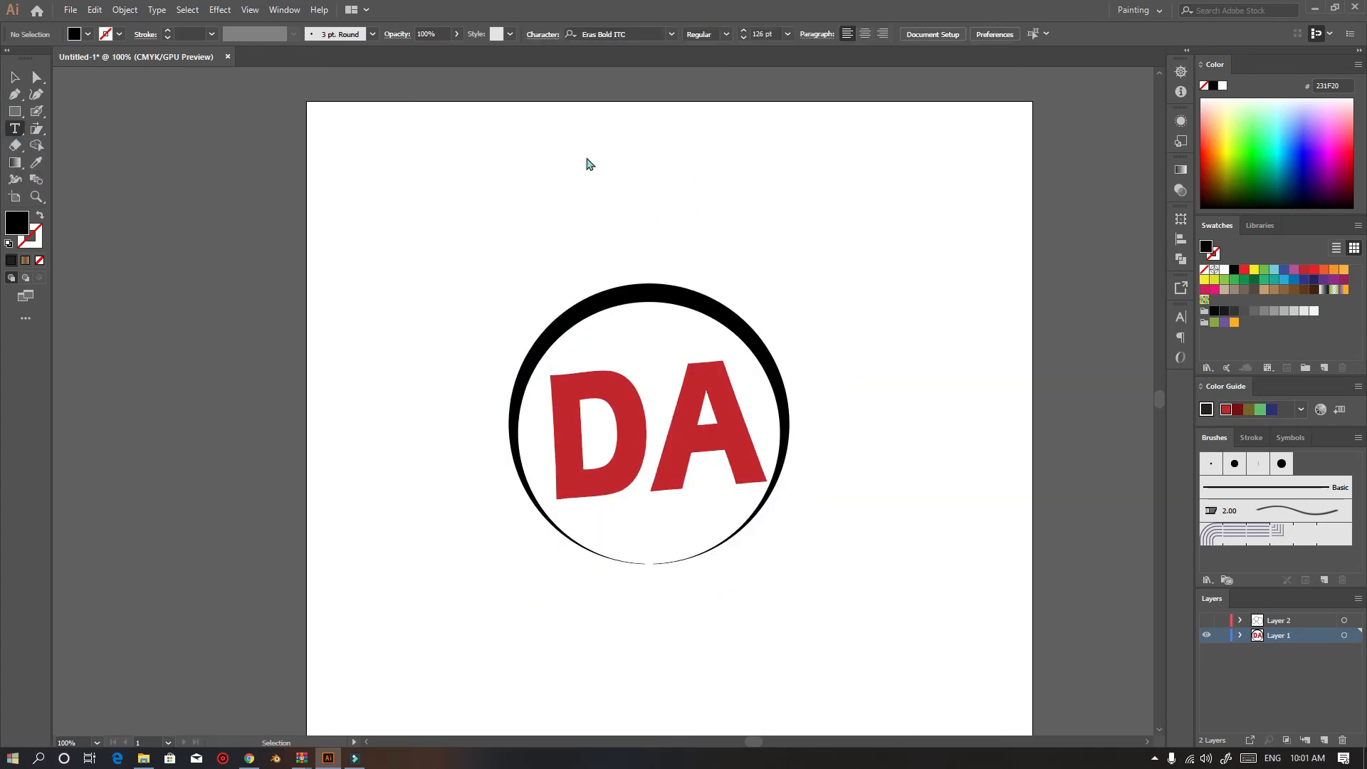
left_click(381, 158)
type("fefiojfif")
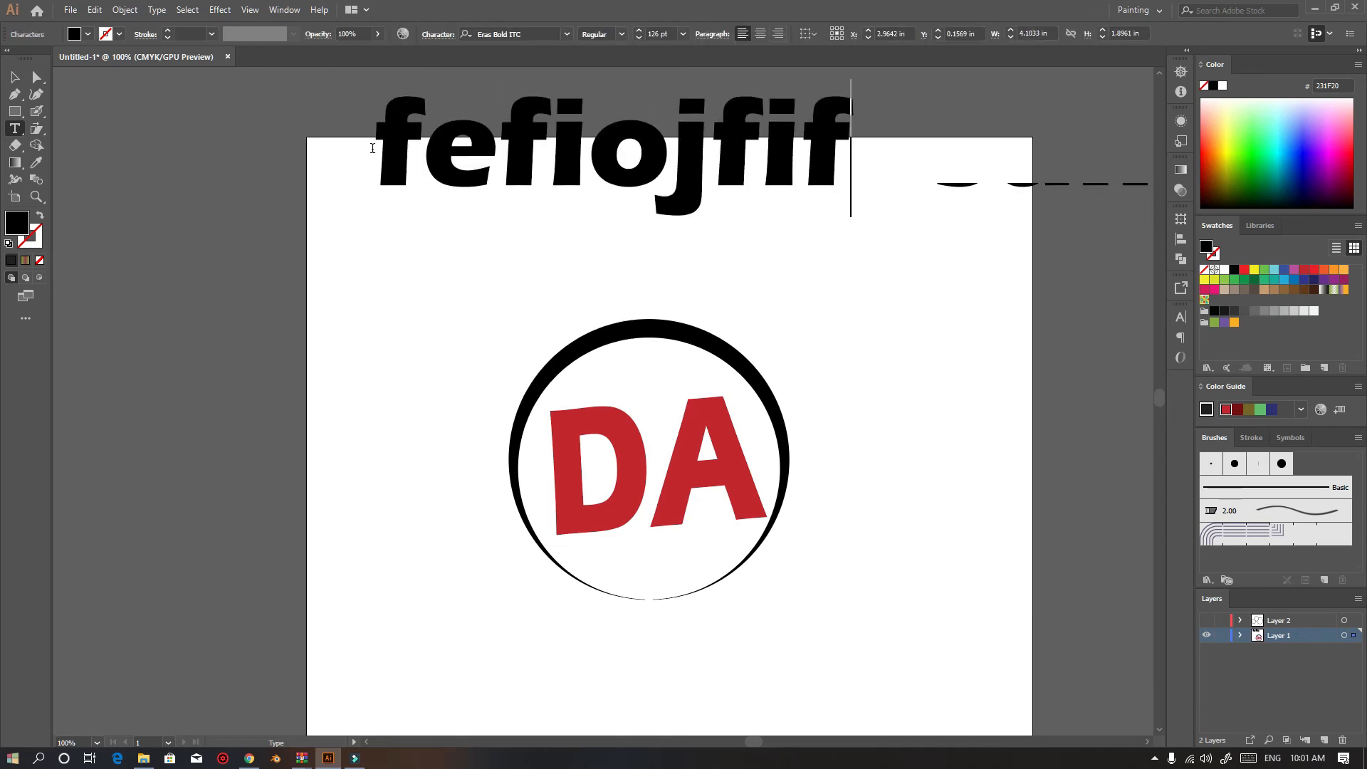
Move the fefiojfif text up so it sits above the ring
left_click(15, 76)
left_click_drag(449, 172, 365, 277)
scroll(814, 322, "down", 2)
scroll(815, 322, "up", 1)
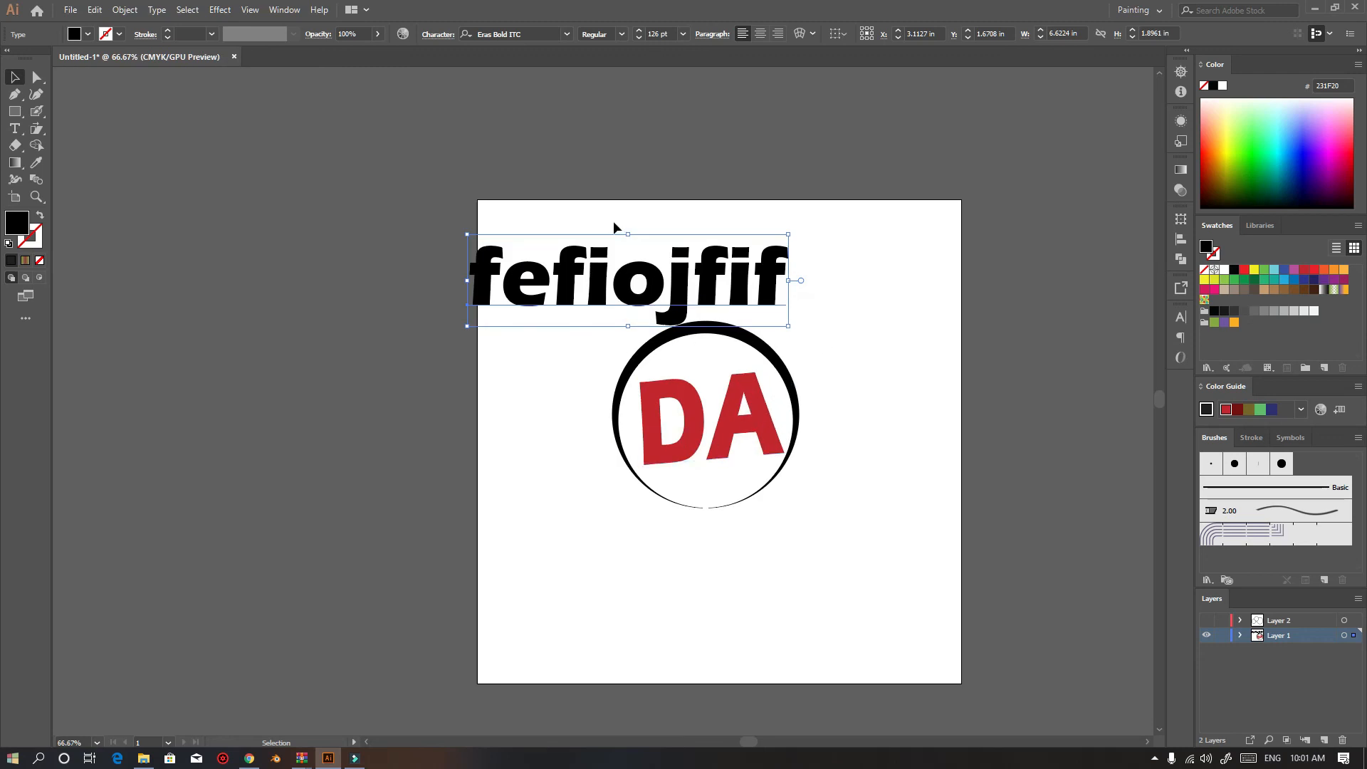
left_click_drag(653, 287, 632, 222)
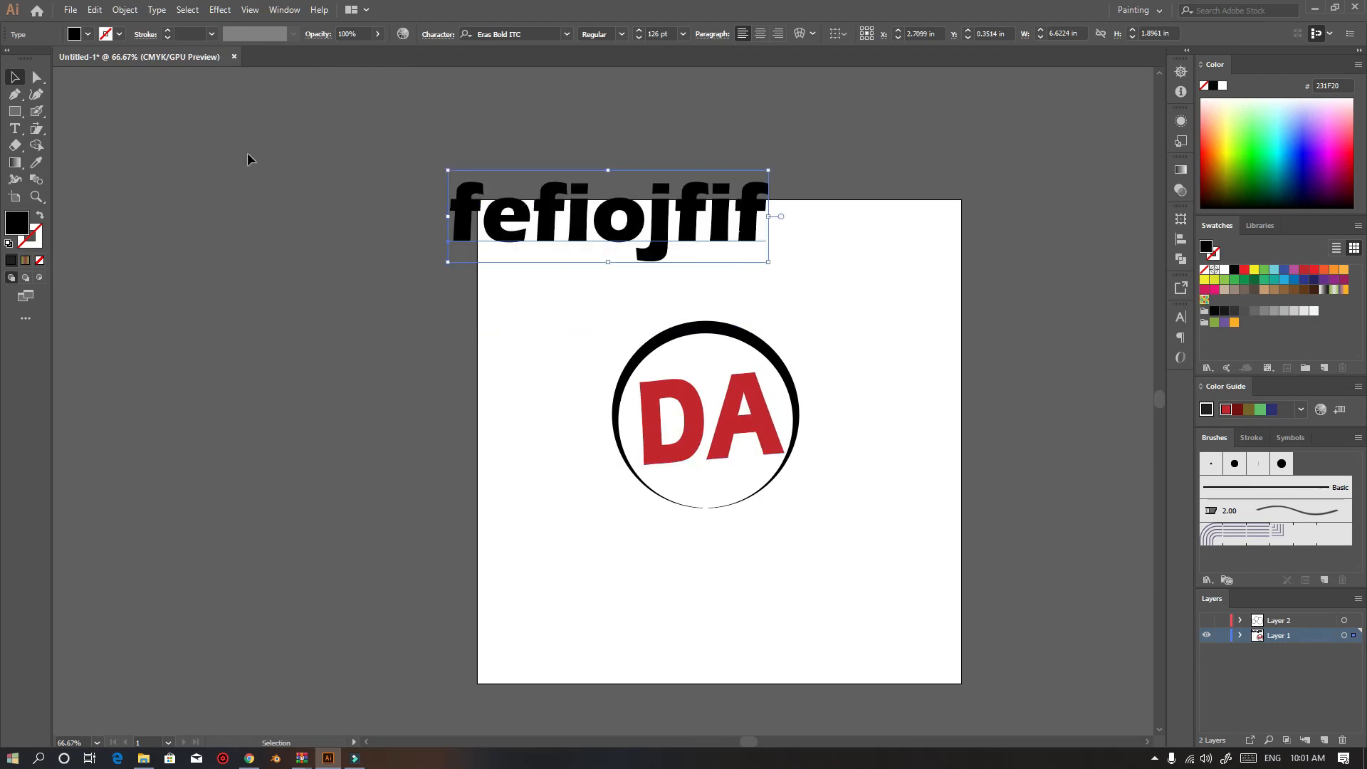
Copy the DA text's red style onto the fefiojfif text with the Eyedropper and reposition it above the ring
left_click(37, 163)
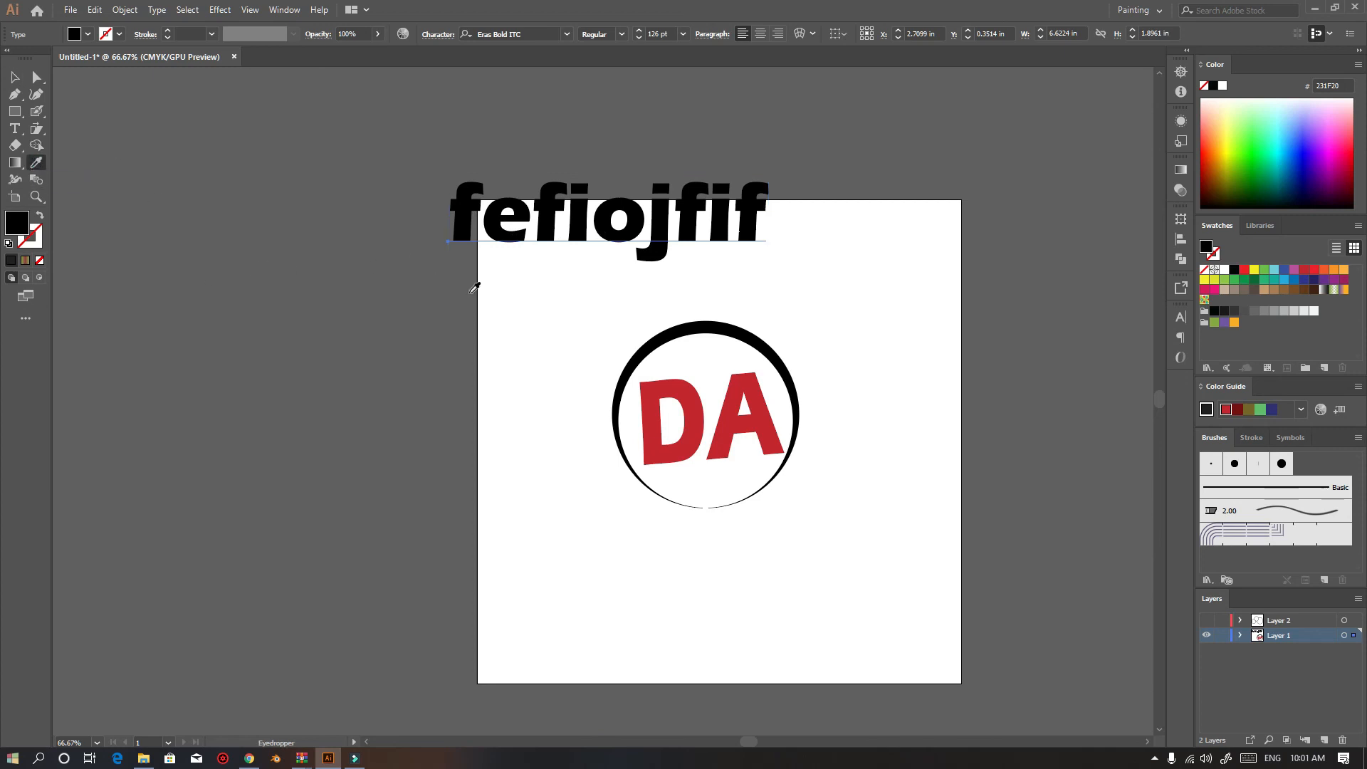
left_click(688, 393)
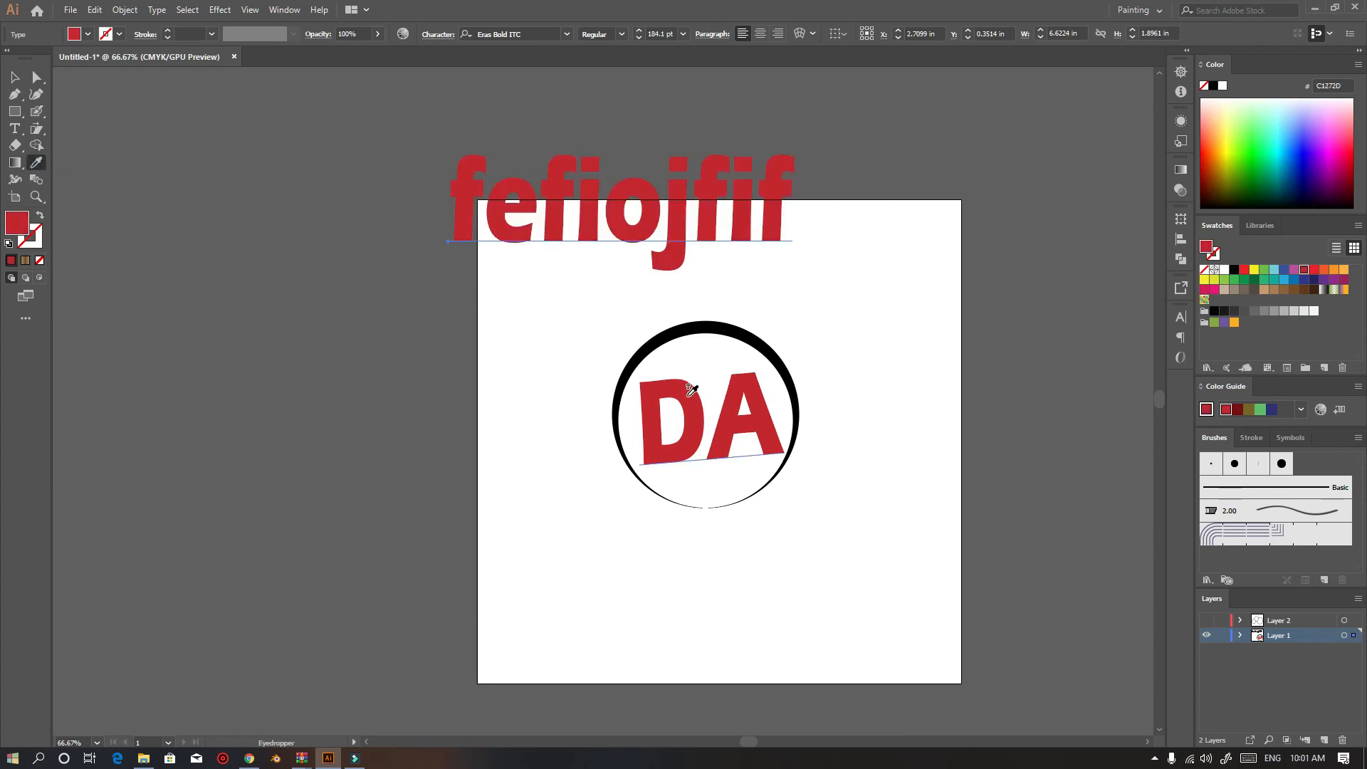
left_click(16, 77)
left_click_drag(680, 215, 755, 262)
left_click_drag(669, 242, 656, 186)
left_click(37, 164)
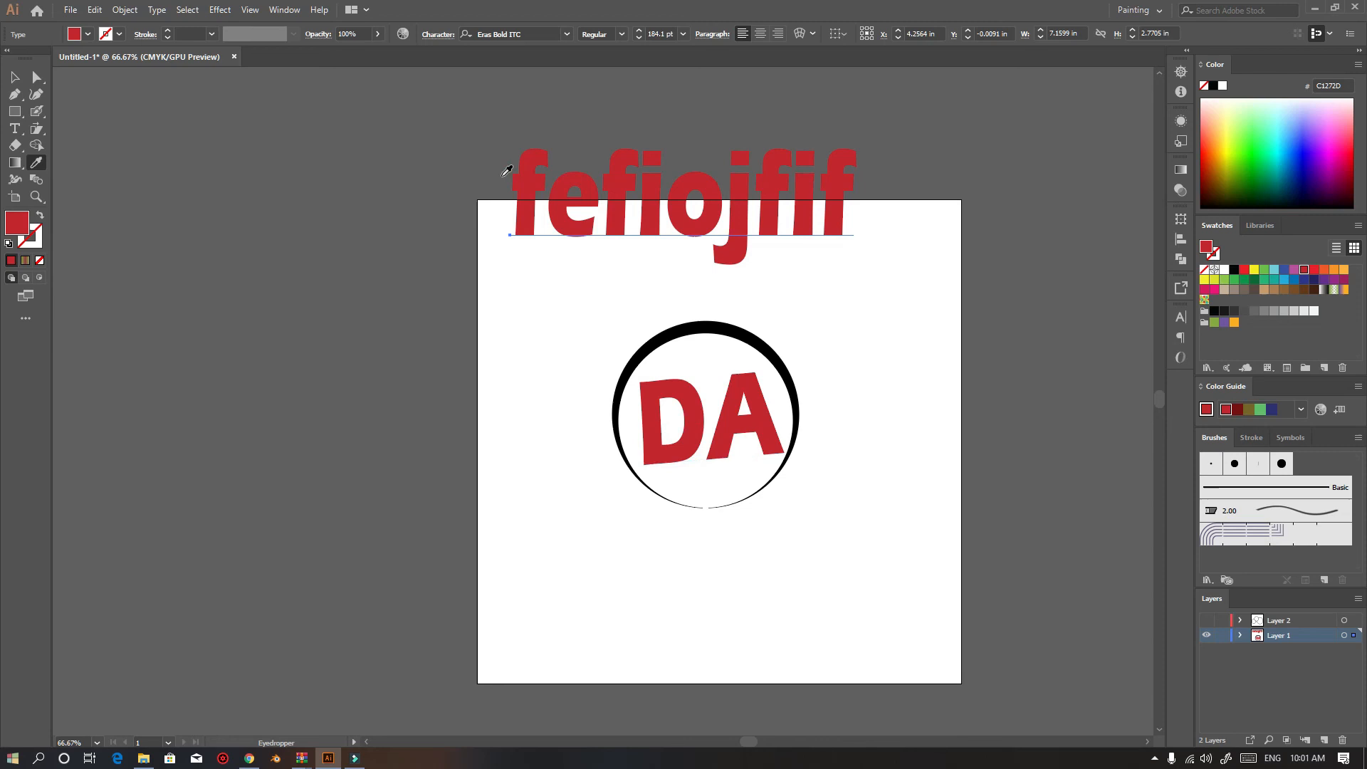
key("v")
Change the DA text's font to Algerian and shift the fefiojfif text down and to the right
left_click(705, 428)
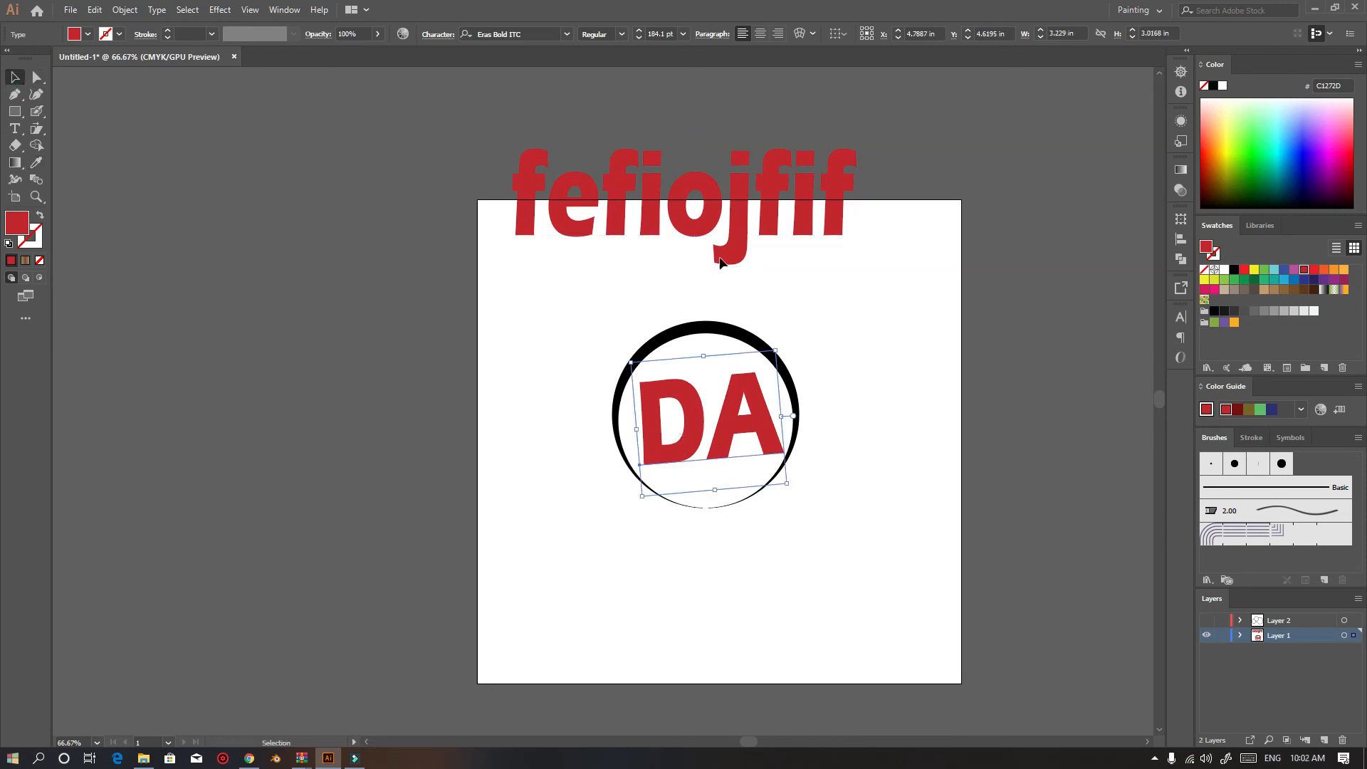
left_click(570, 37)
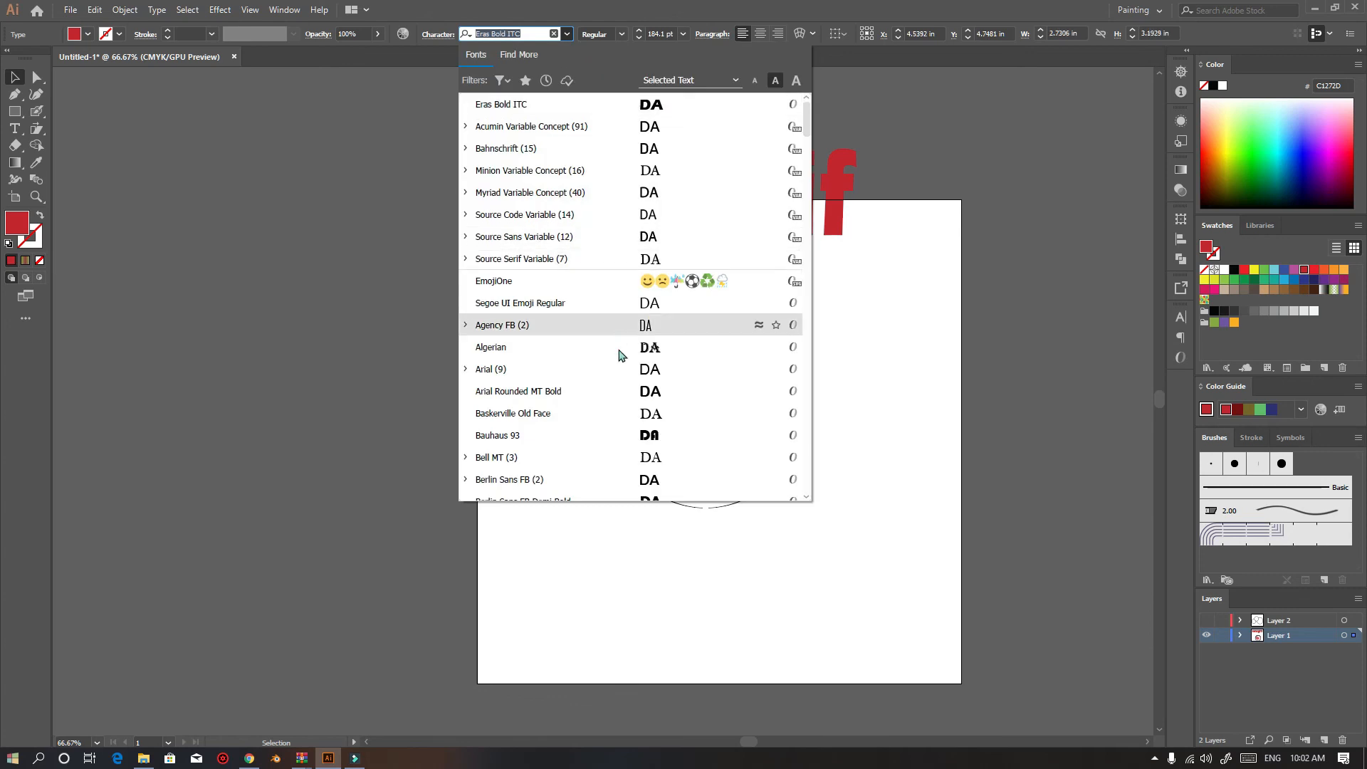
left_click(621, 357)
left_click_drag(563, 235, 619, 306)
left_click(680, 402)
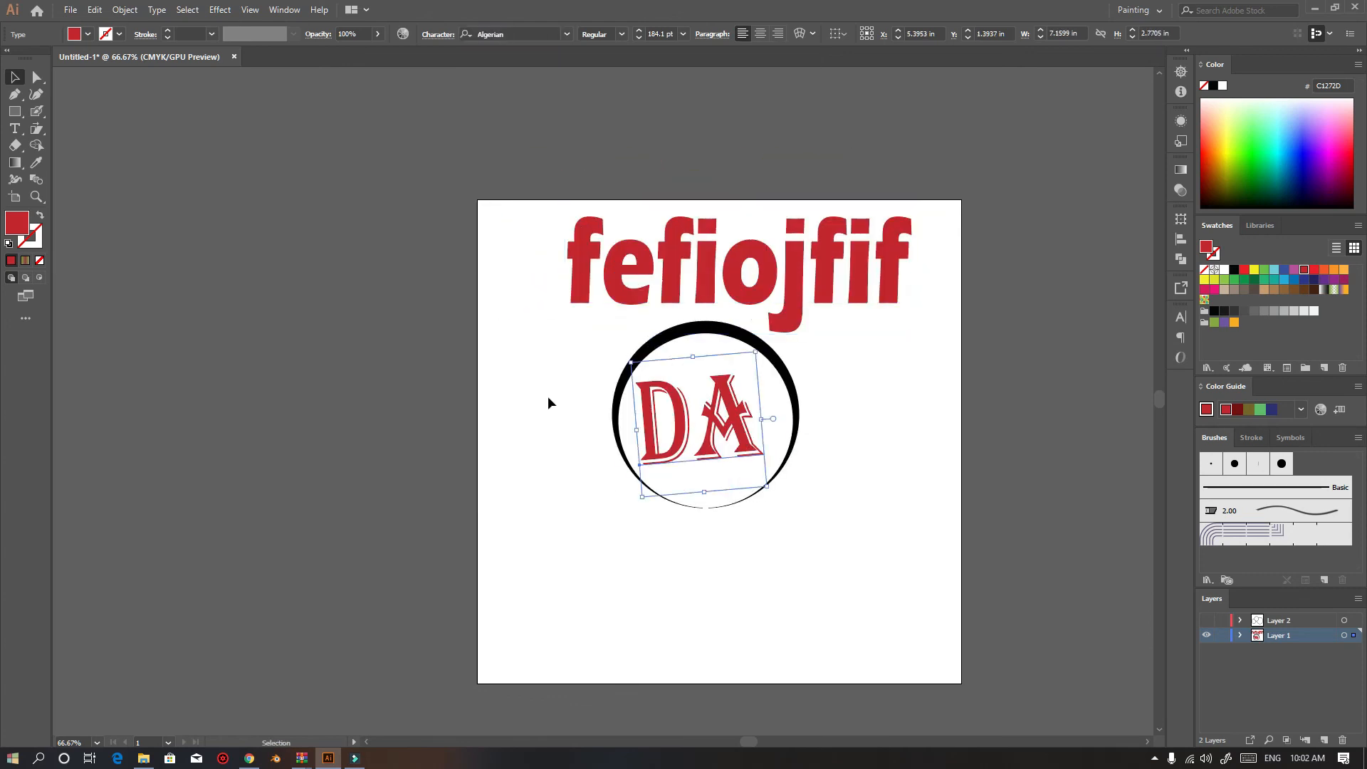
Fill the DA text with a brown swatch
left_click(88, 34)
left_click(111, 81)
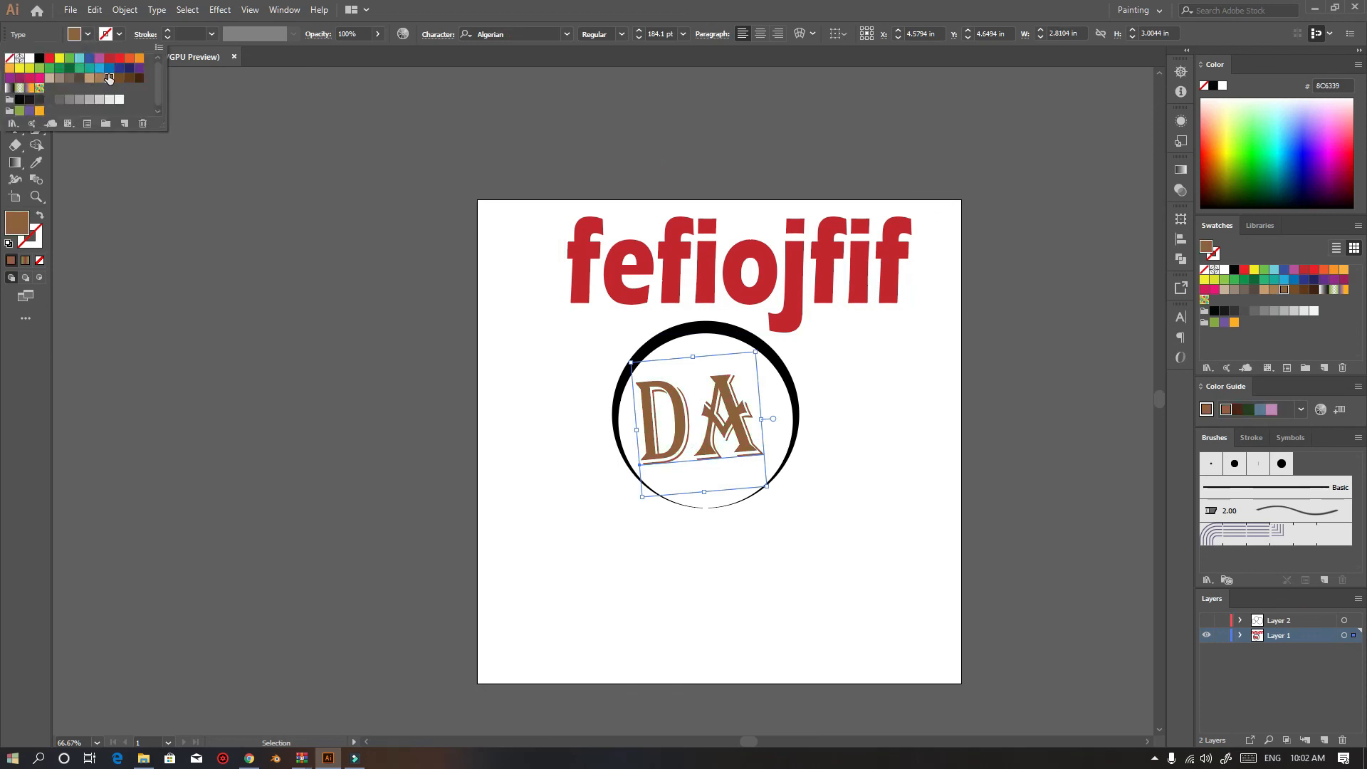
left_click(244, 290)
Apply the DA text's brown Algerian style to the fefiojfif text with the Eyedropper
left_click(815, 267)
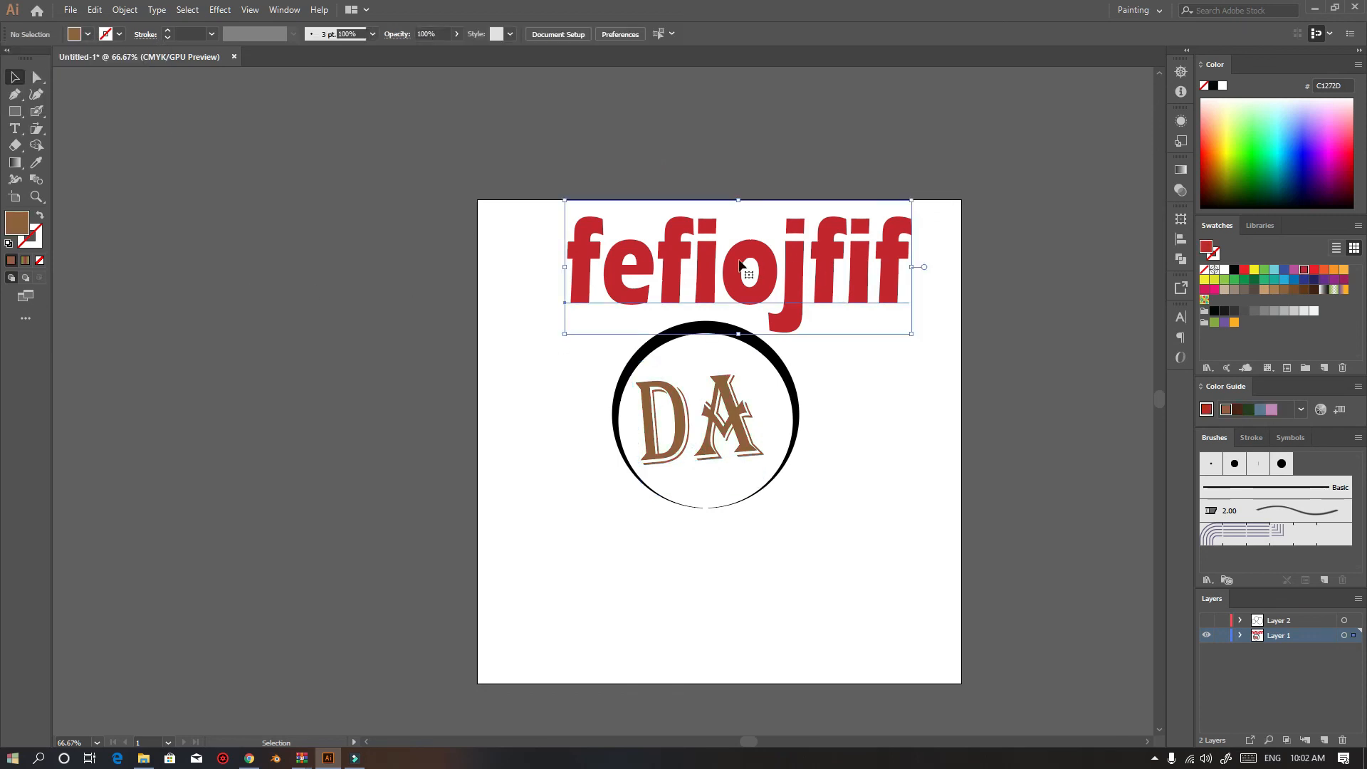
left_click(36, 164)
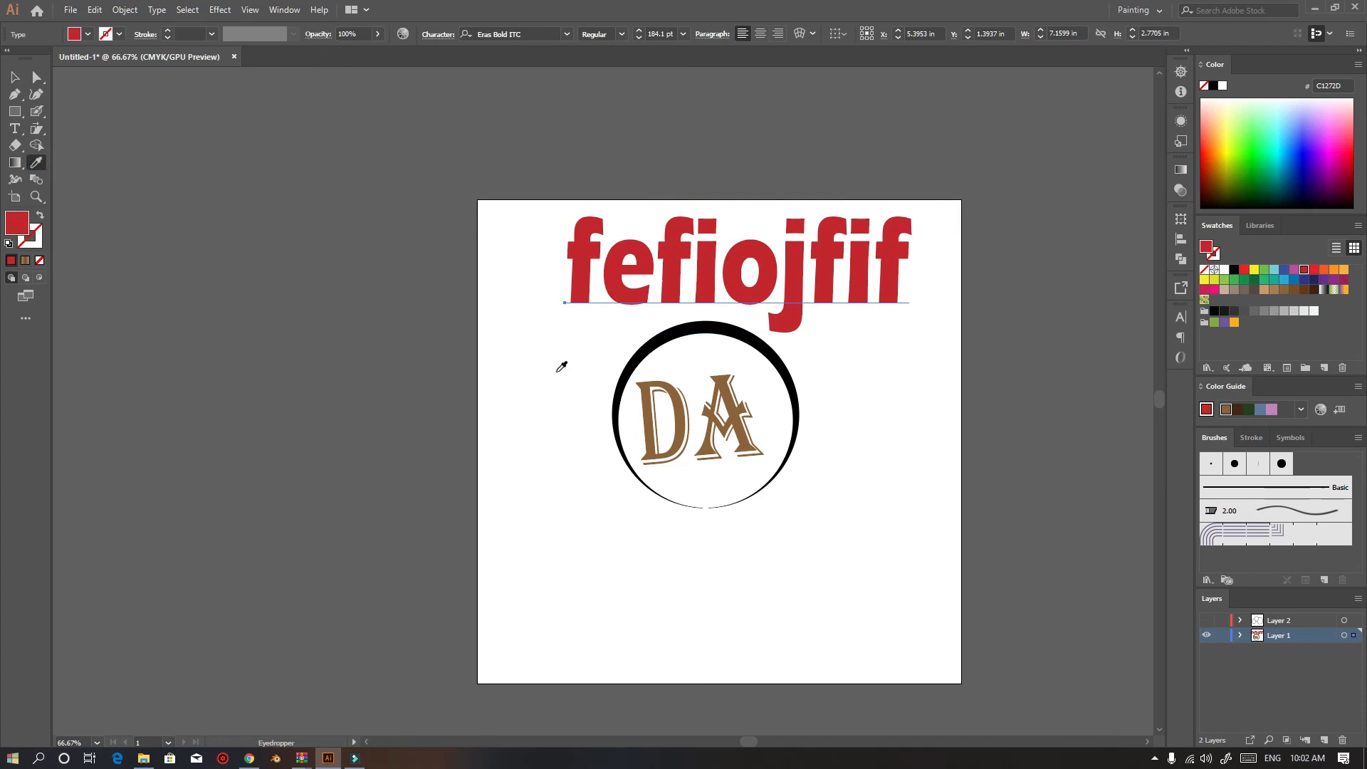
left_click(686, 414)
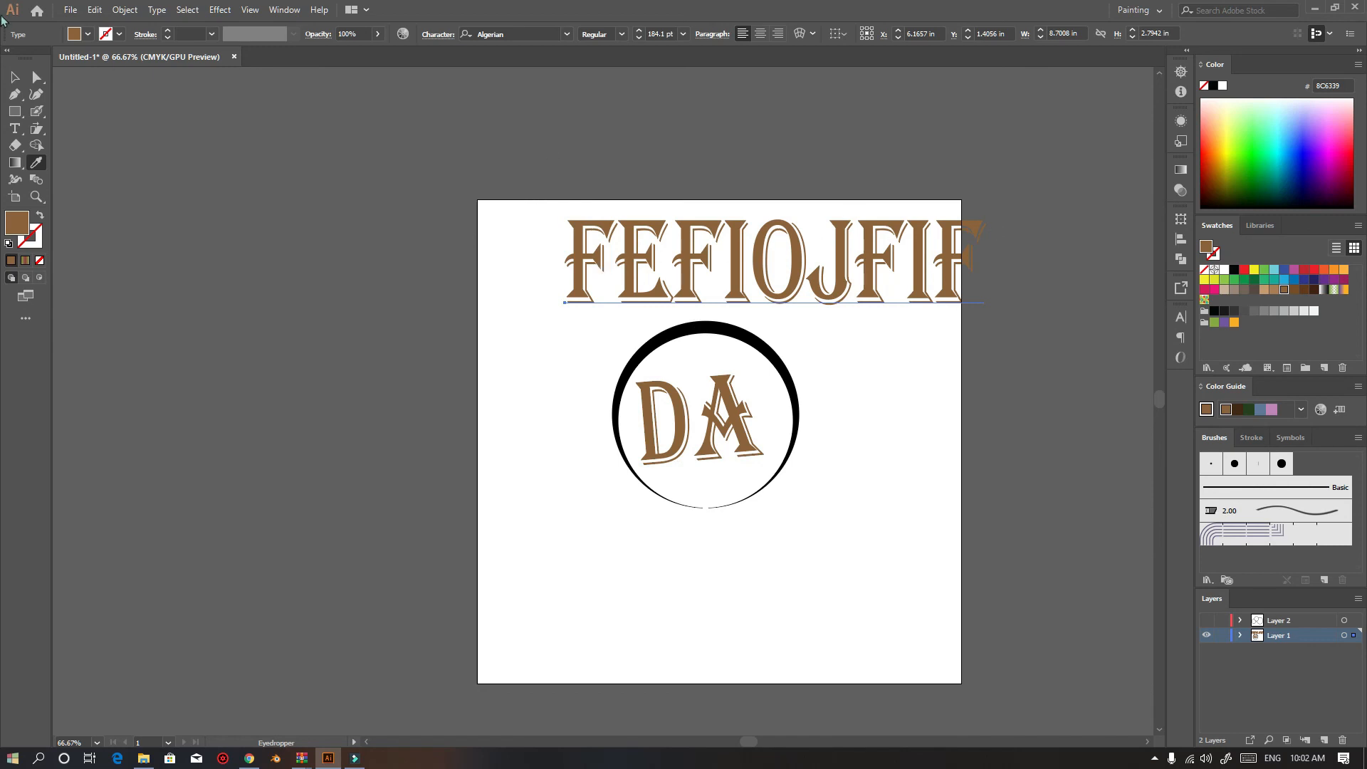
Place Type on a Path text along the ring with the Type on a Path tool
key("v")
left_click(194, 213)
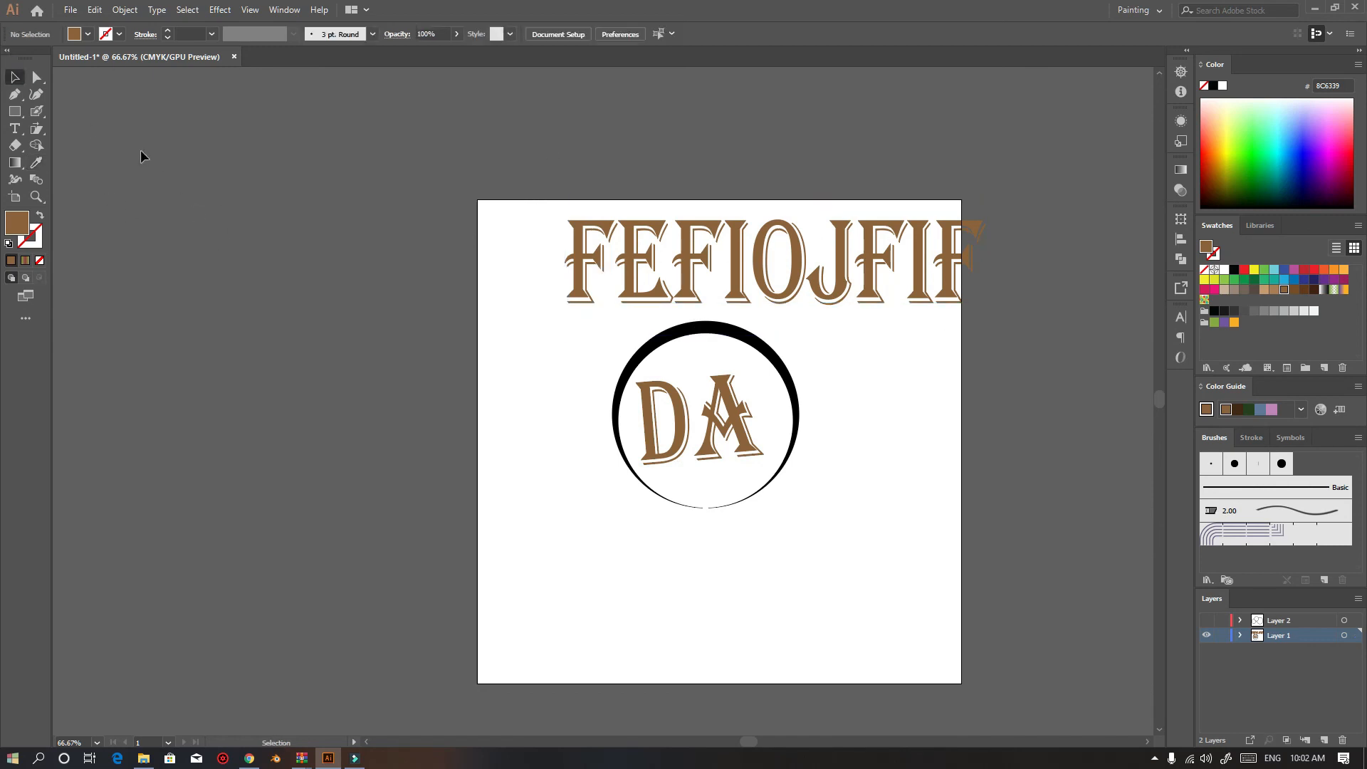
left_click(17, 132)
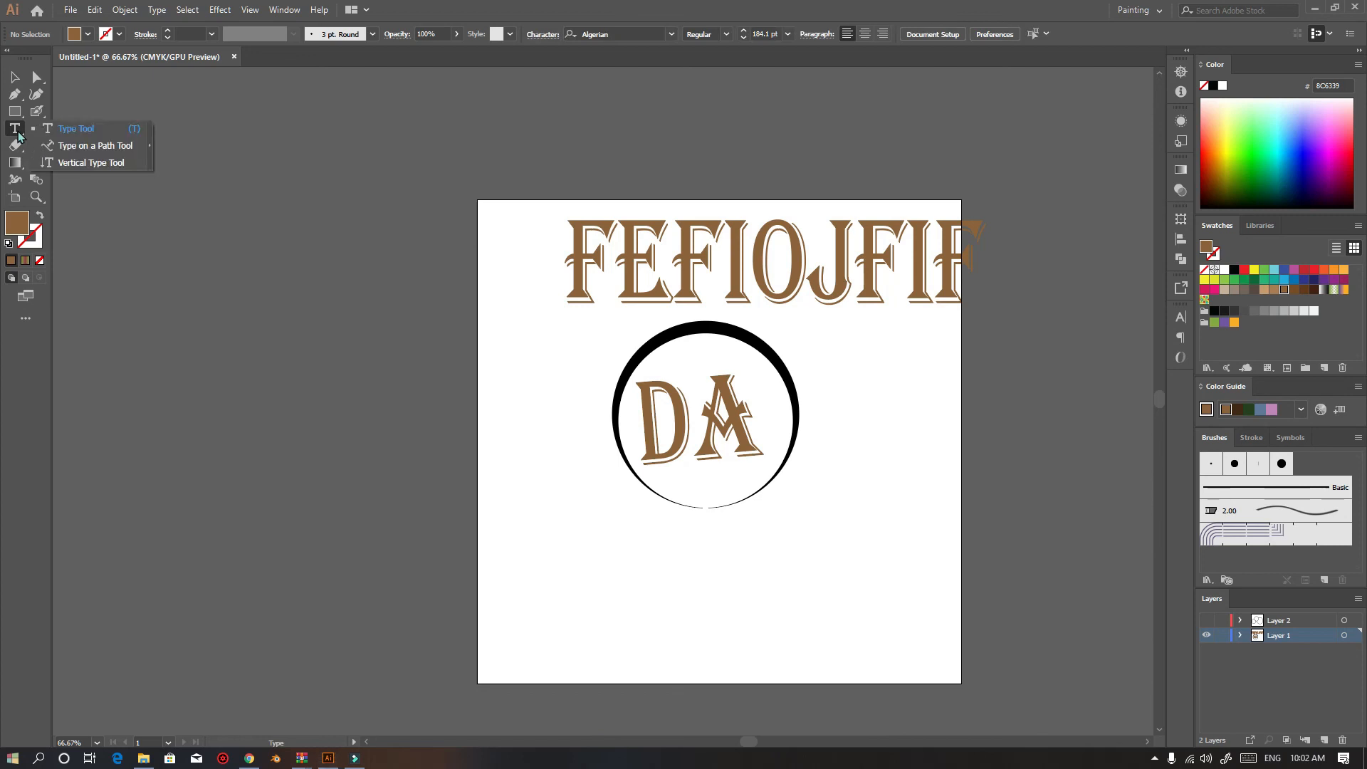
left_click(106, 145)
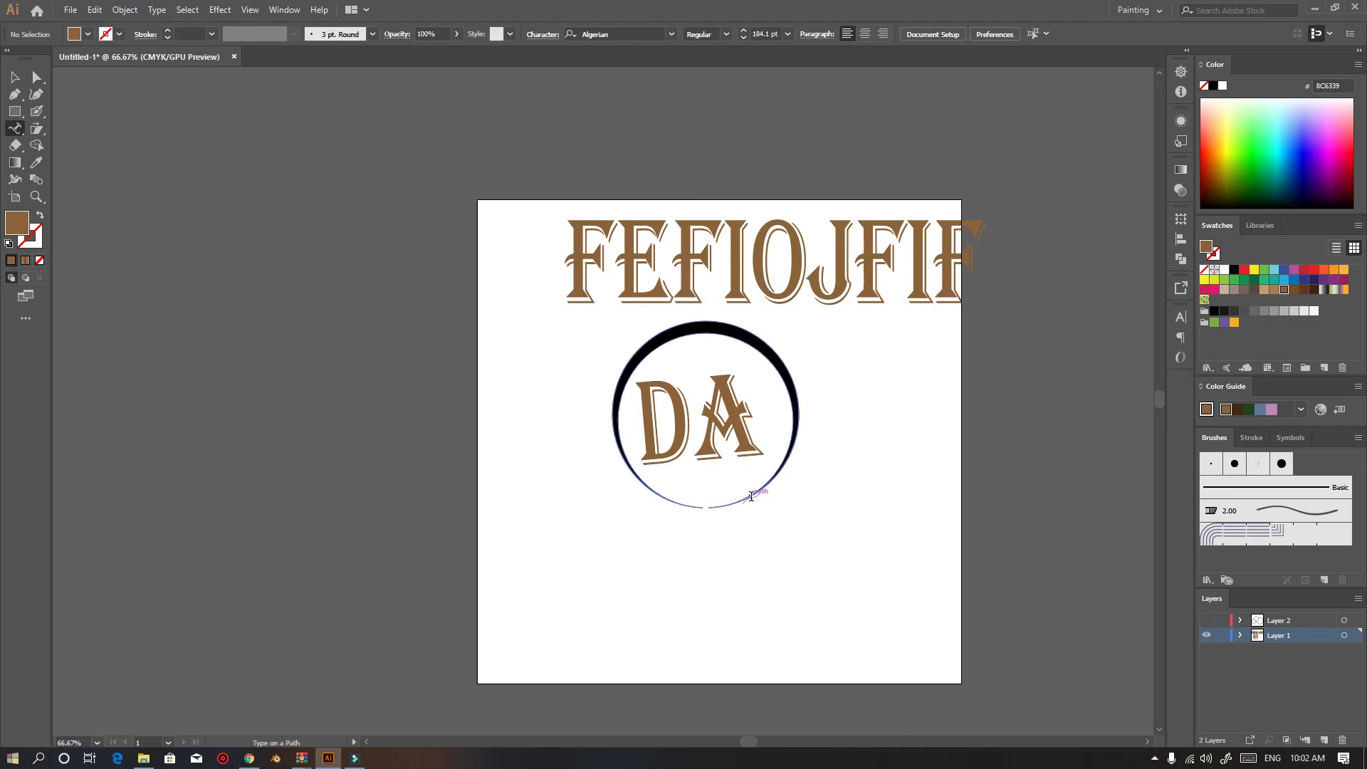
left_click(752, 496)
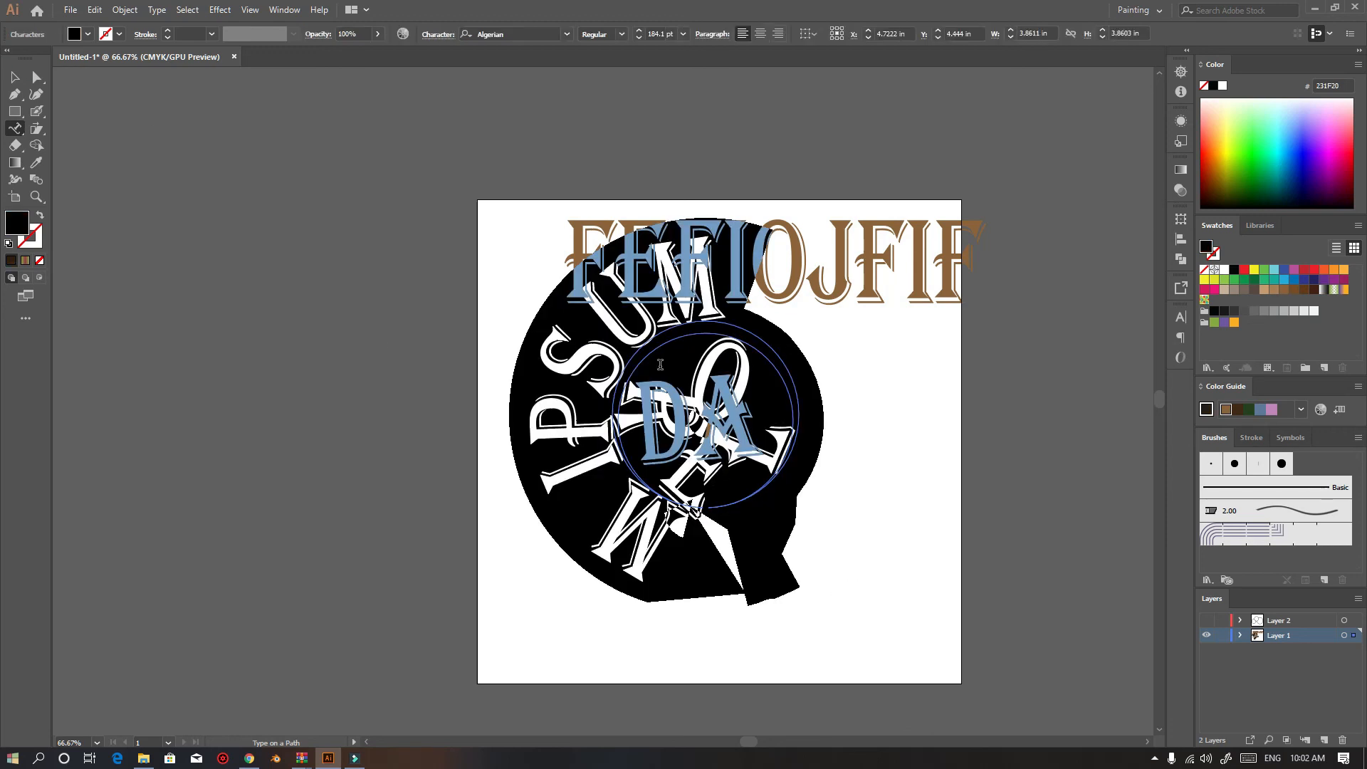
Select all artwork on the artboard and delete it
left_click(15, 77)
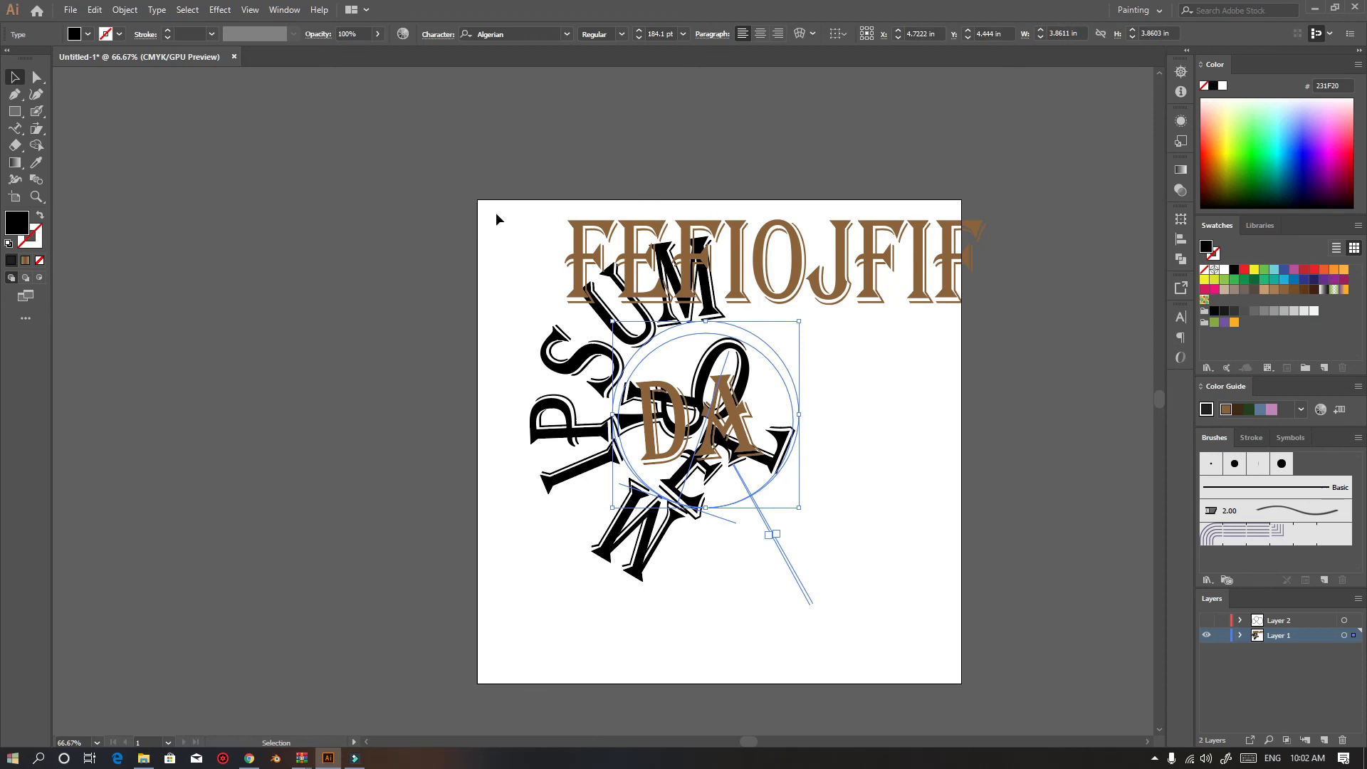
left_click(943, 553)
key("ctrl+a")
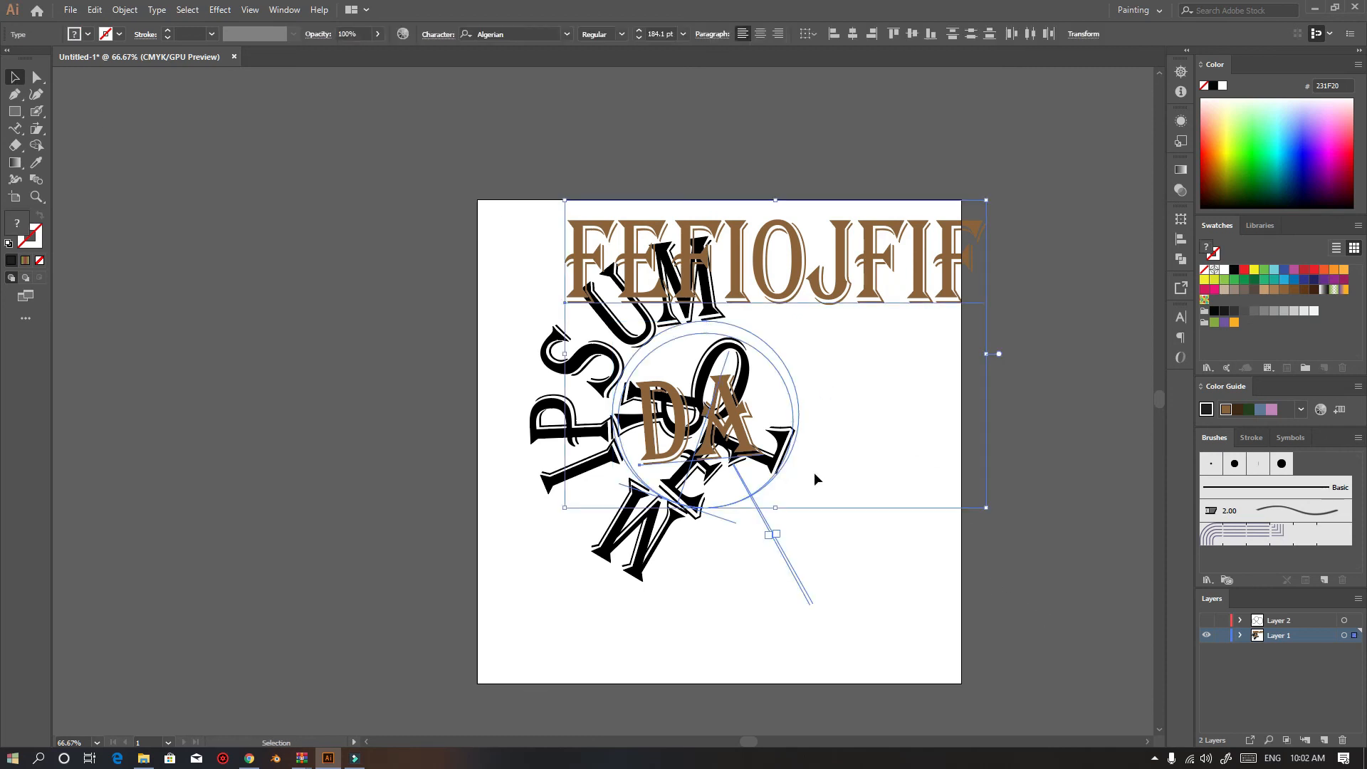
key("Delete")
Draw a circle about 6.78 in across in the middle of the artboard with the Ellipse tool
scroll(888, 397, "up", 2)
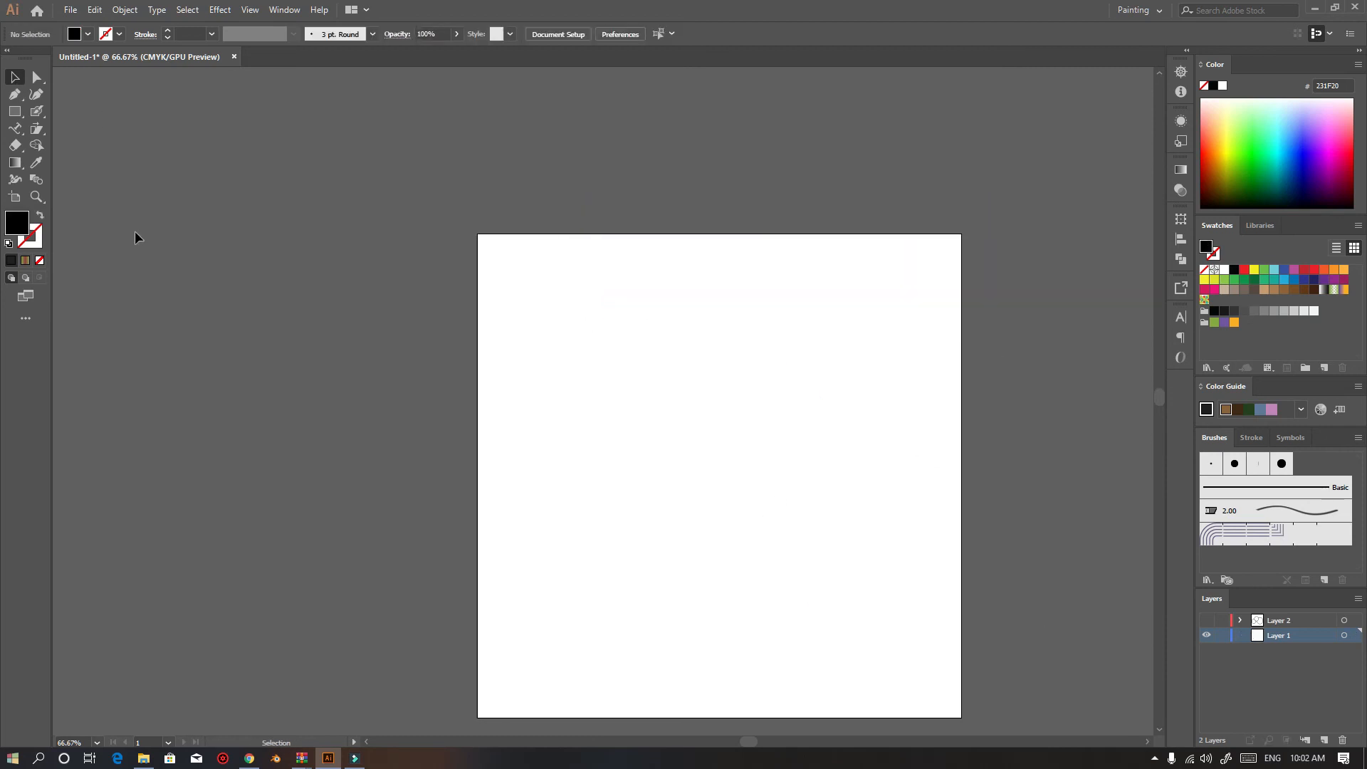
left_click(14, 111)
left_click(78, 130)
left_click_drag(716, 433, 881, 598)
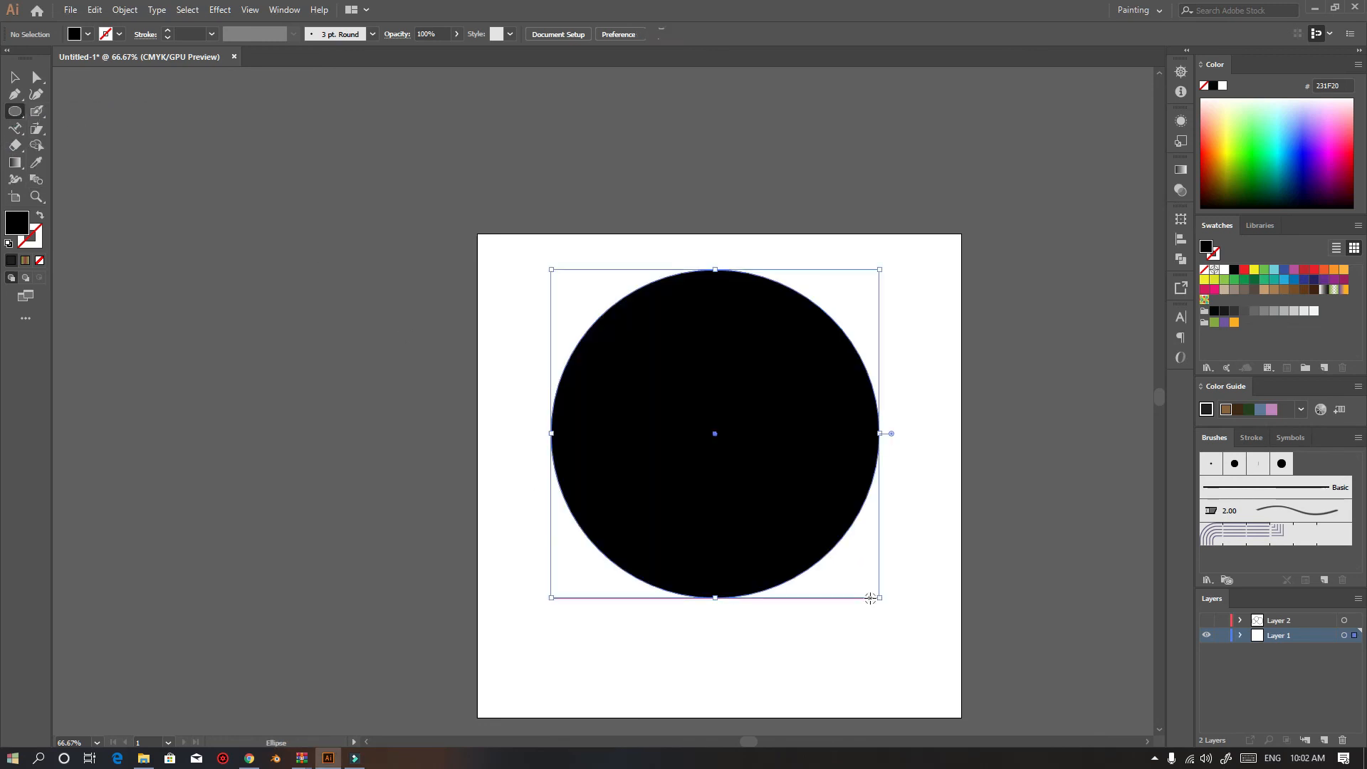
Set the circle's fill to none and its stroke to black
left_click(88, 35)
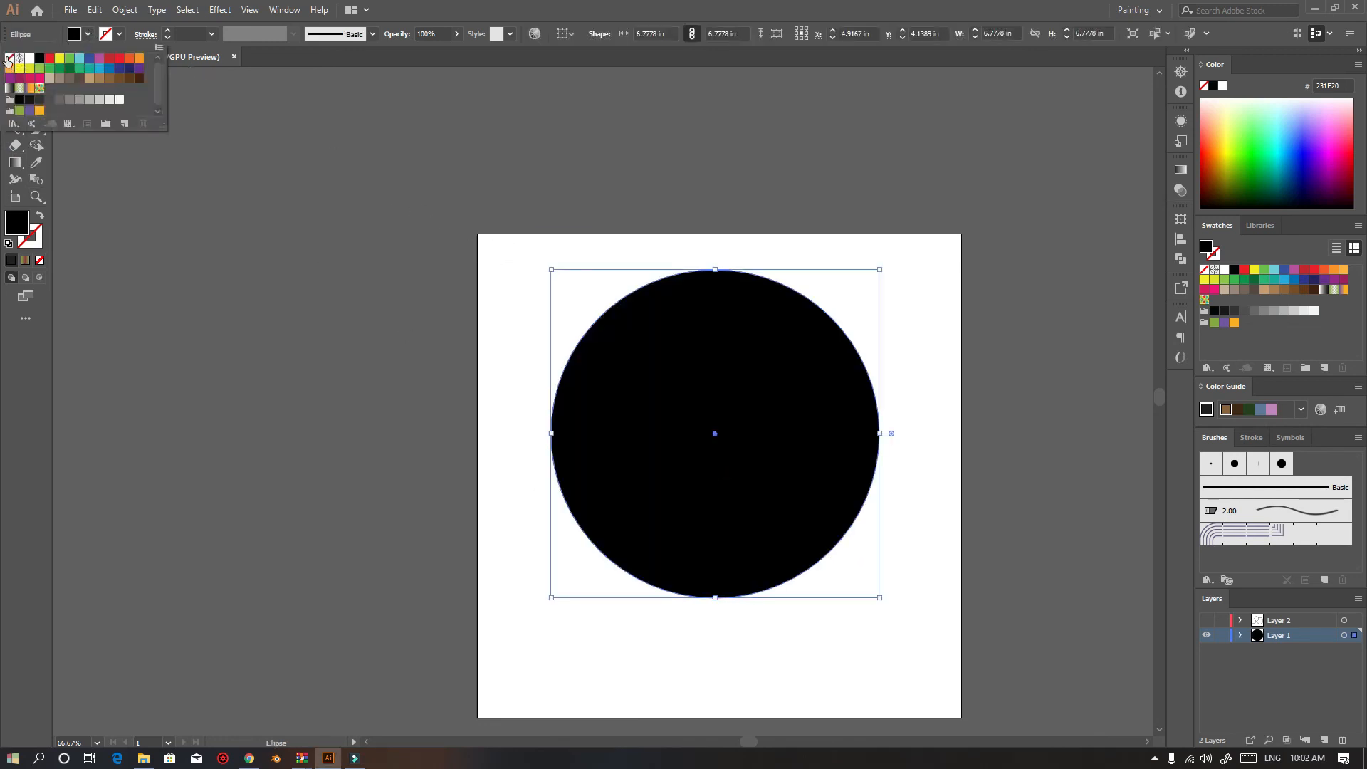
left_click(9, 59)
left_click(88, 35)
left_click(88, 35)
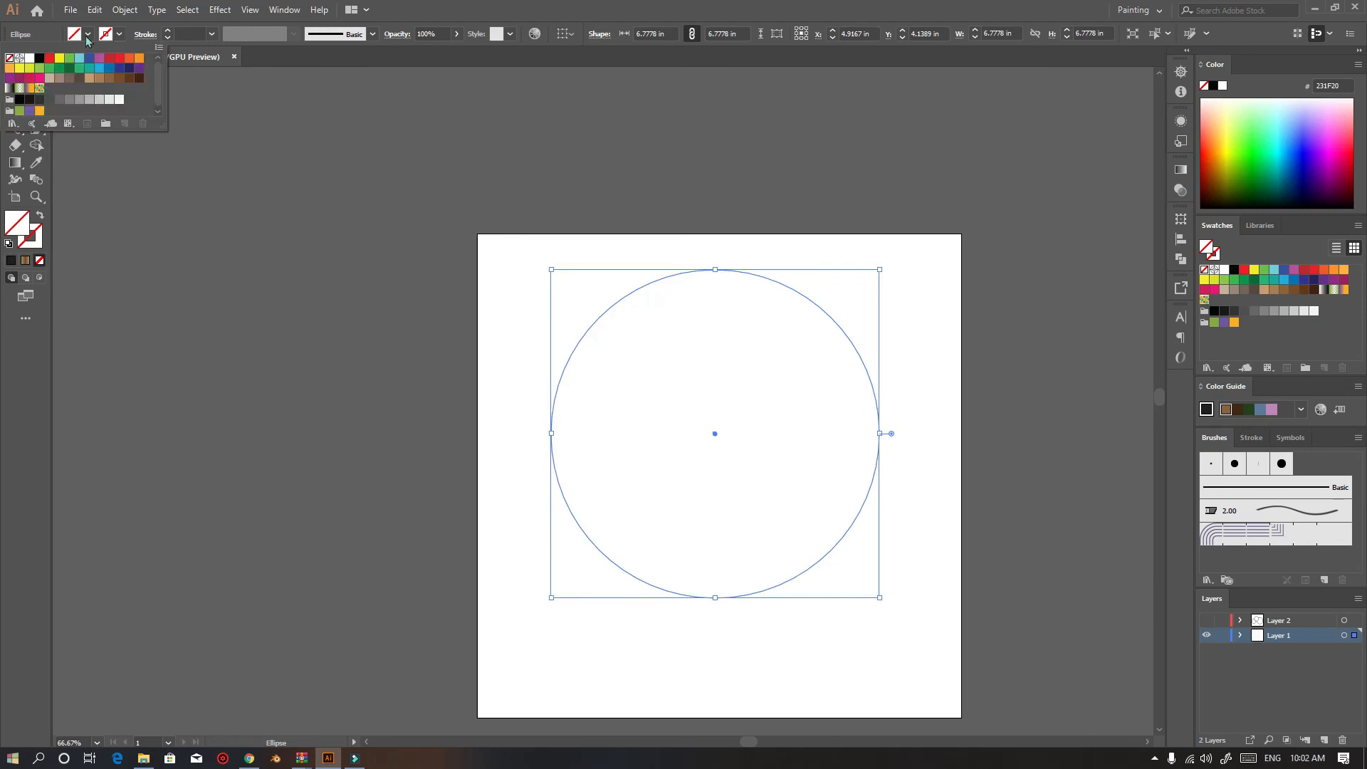
left_click(39, 58)
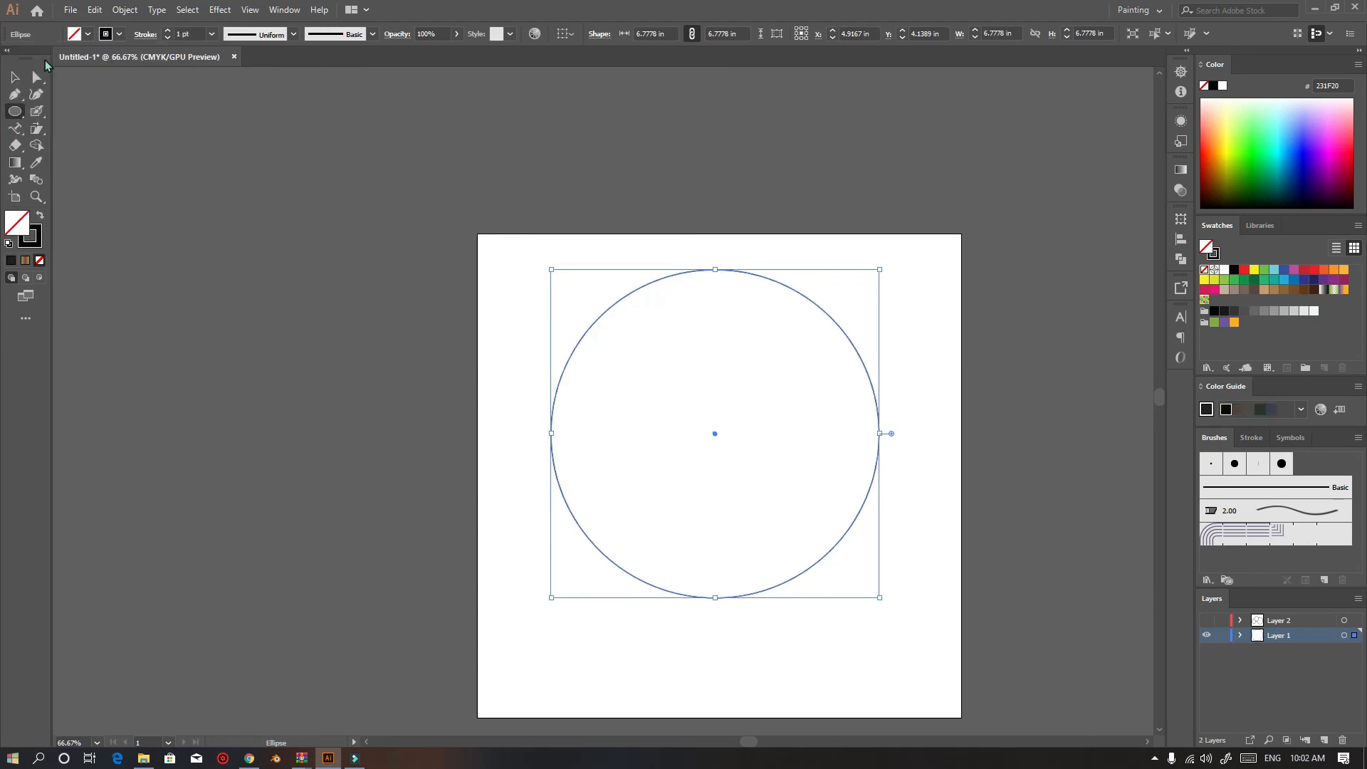
Type DUNKINLY along the top of the circle with the Type on a Path tool
left_click(16, 78)
left_click_drag(15, 128, 86, 144)
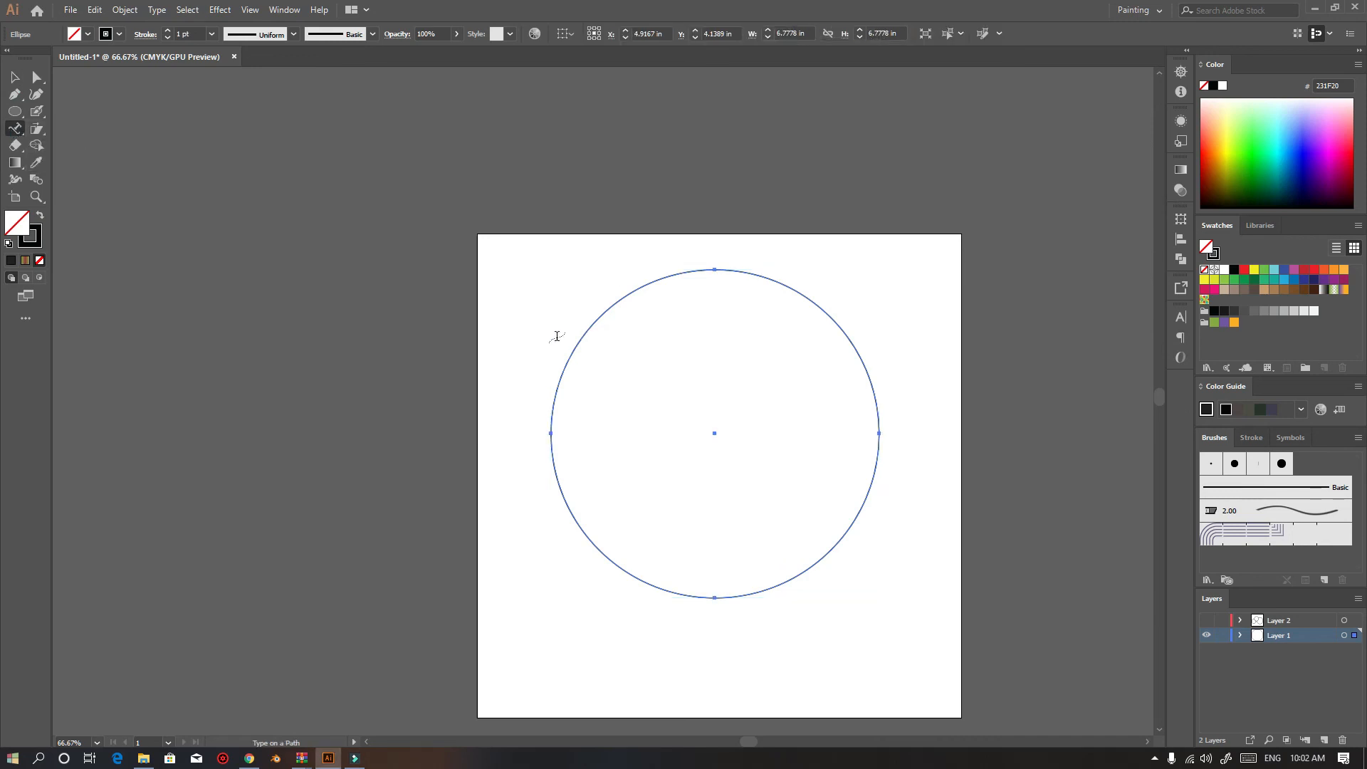
left_click(574, 353)
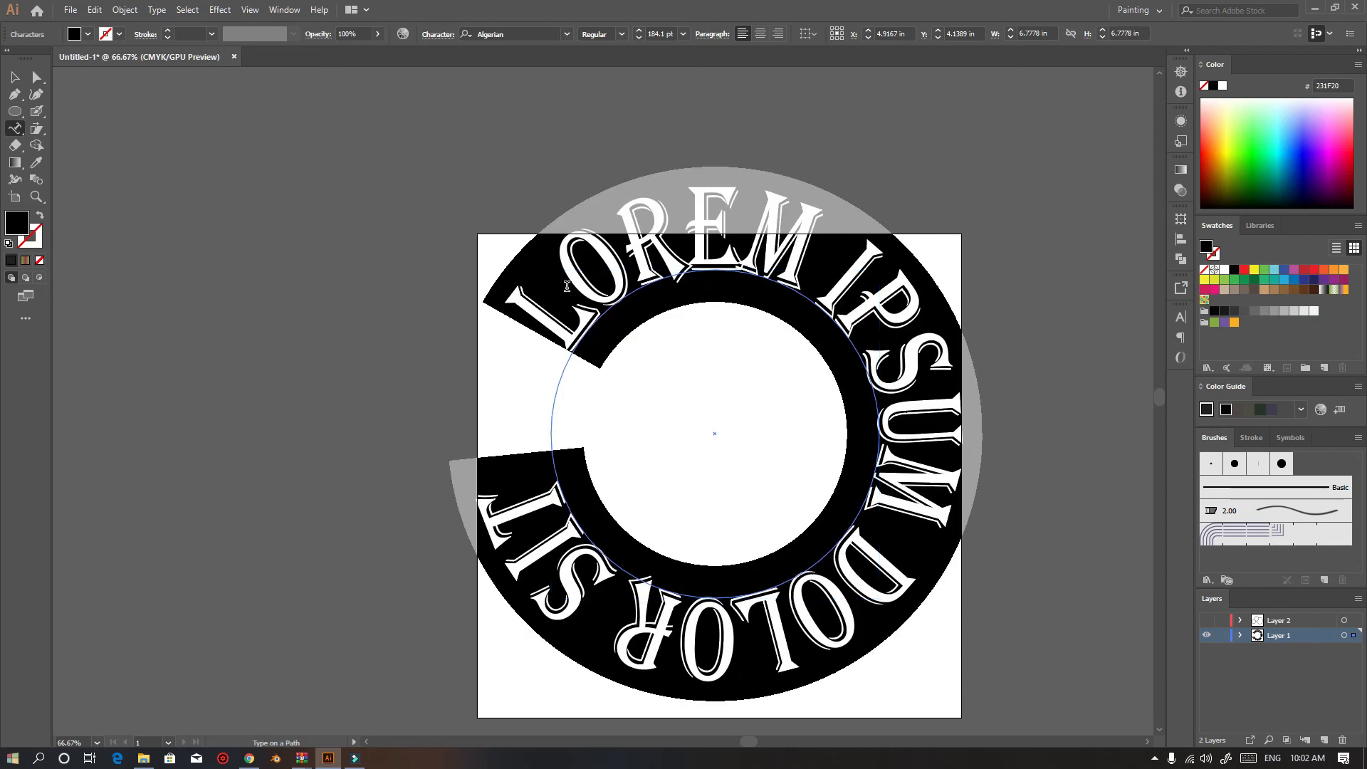
type("DUNKIN")
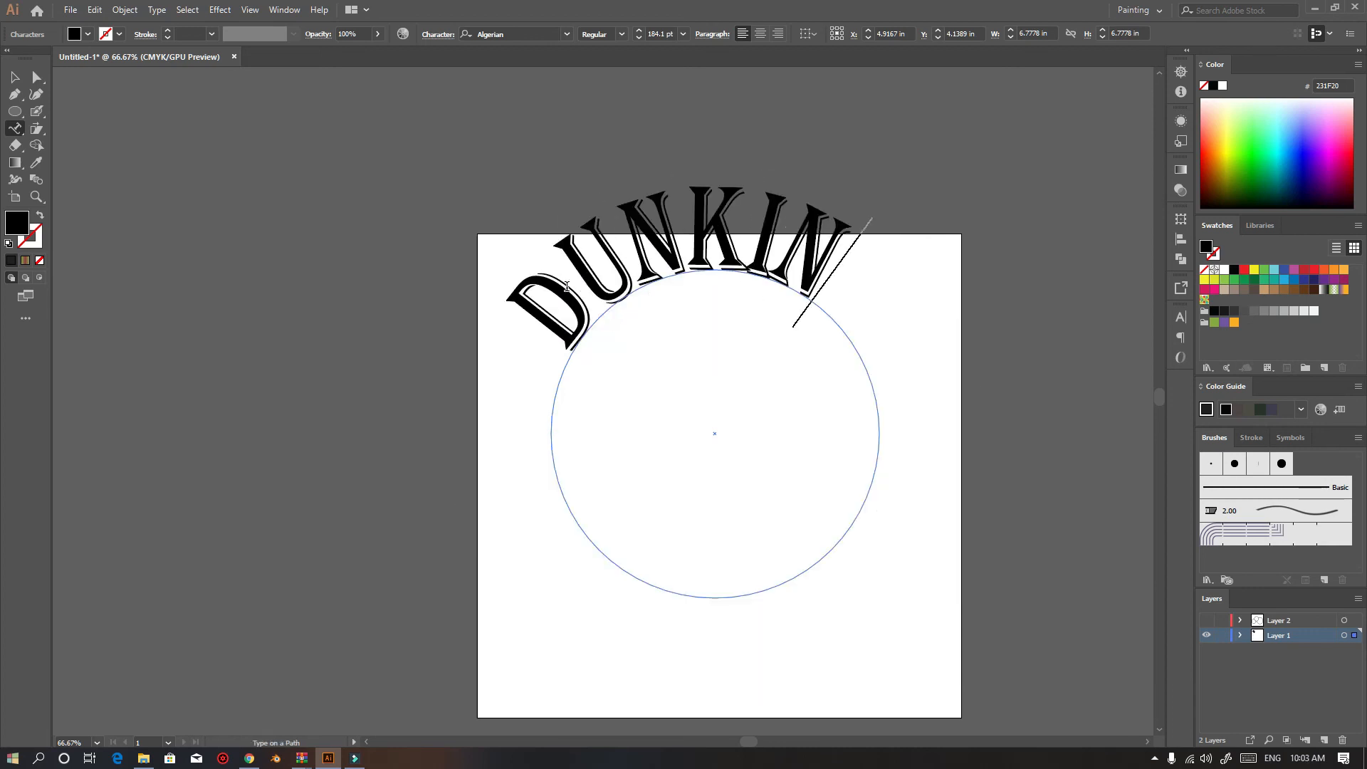
type("L")
key("BackSpace")
type("L")
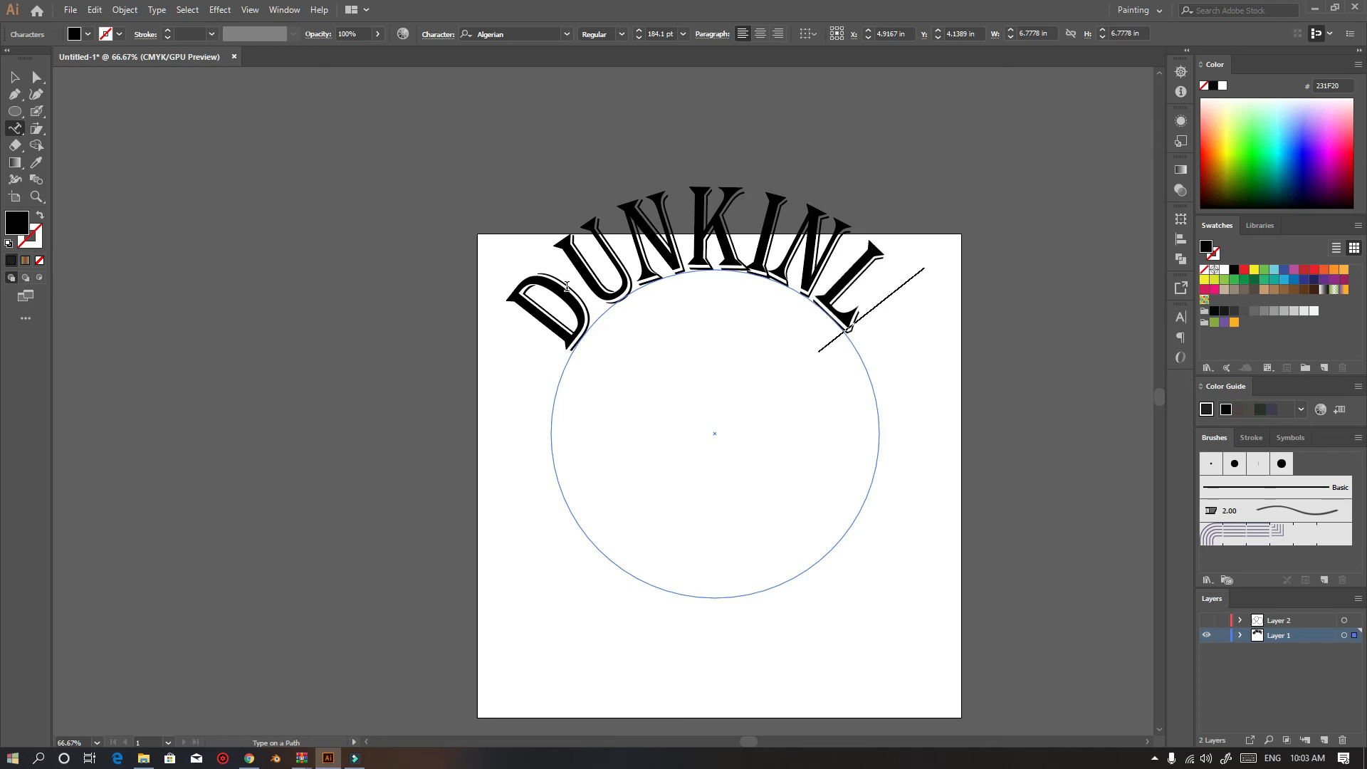
type("Y")
key("Escape")
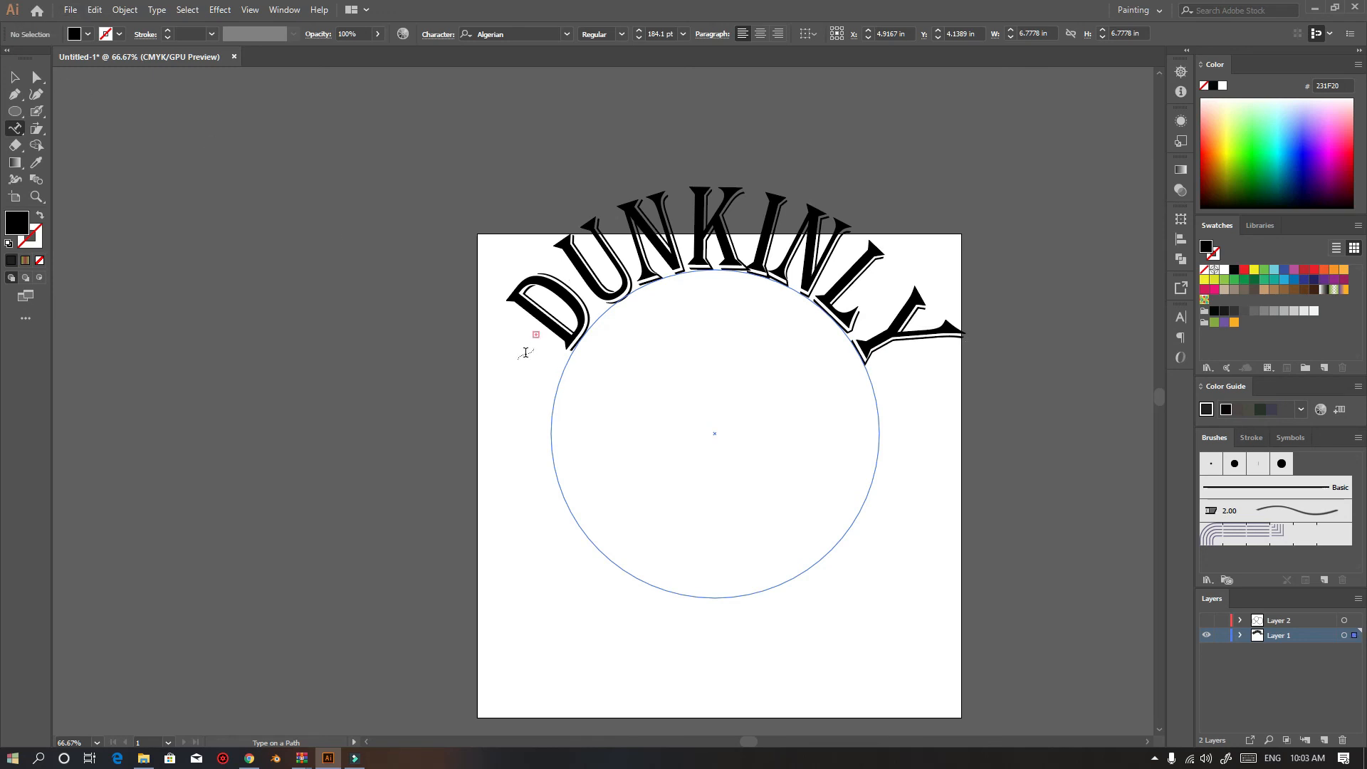
left_click(901, 334)
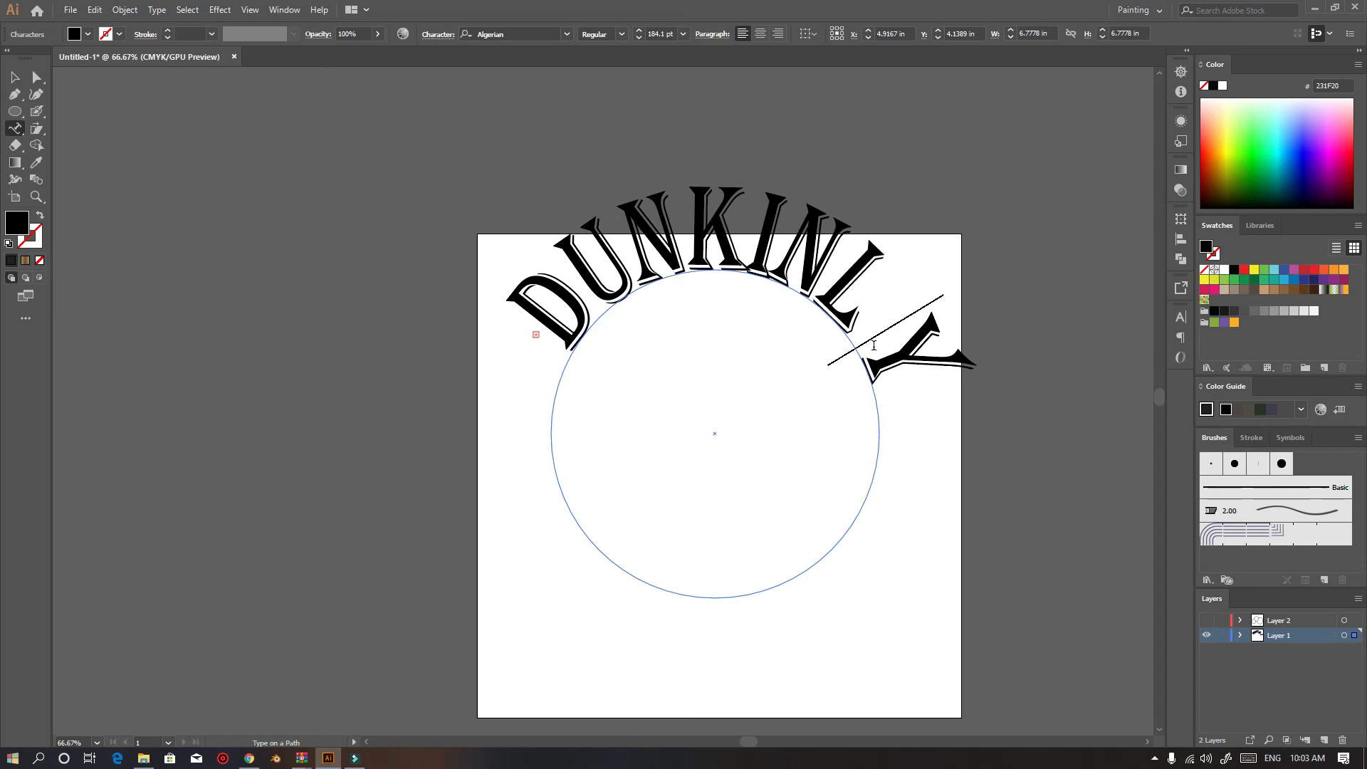
key("BackSpace")
key("Escape")
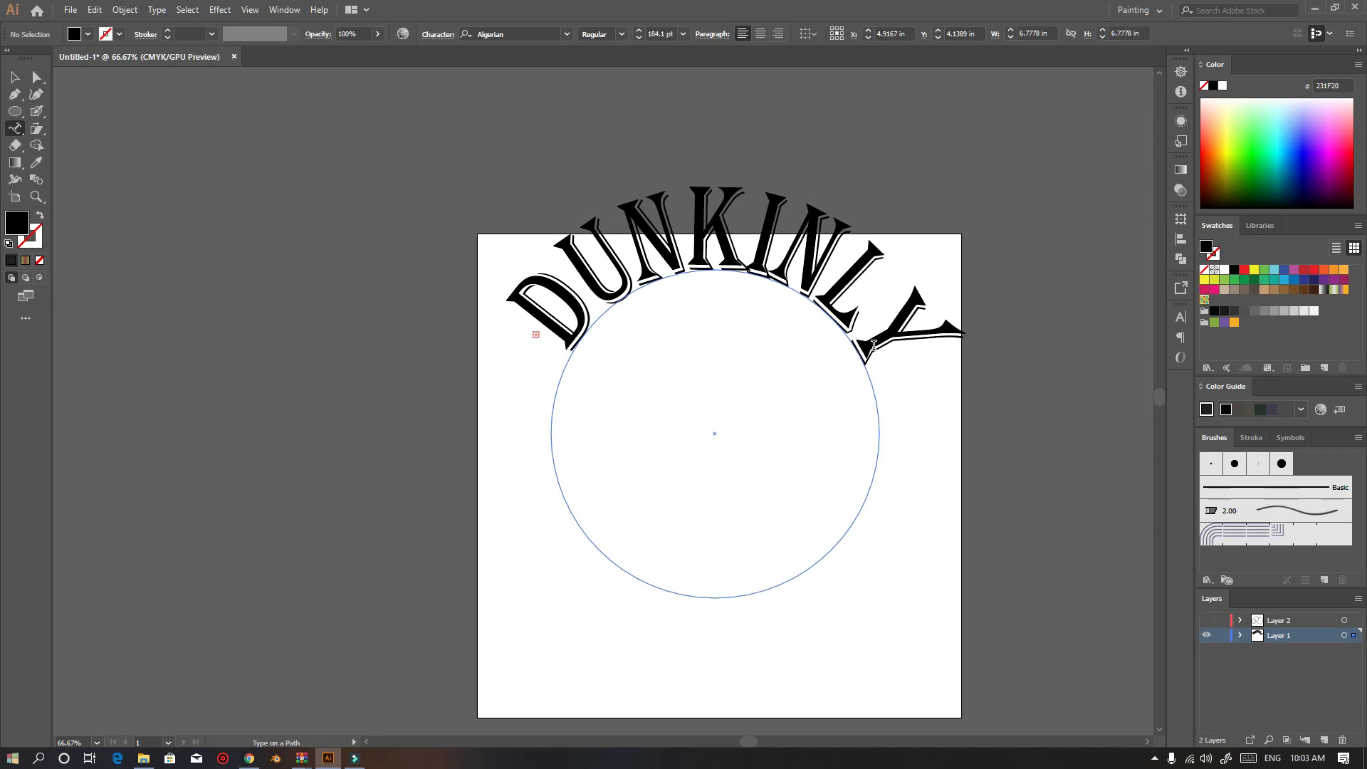
Continue the circular path text by adding ASAAAAAAAA after DUNKINLY
left_click(14, 77)
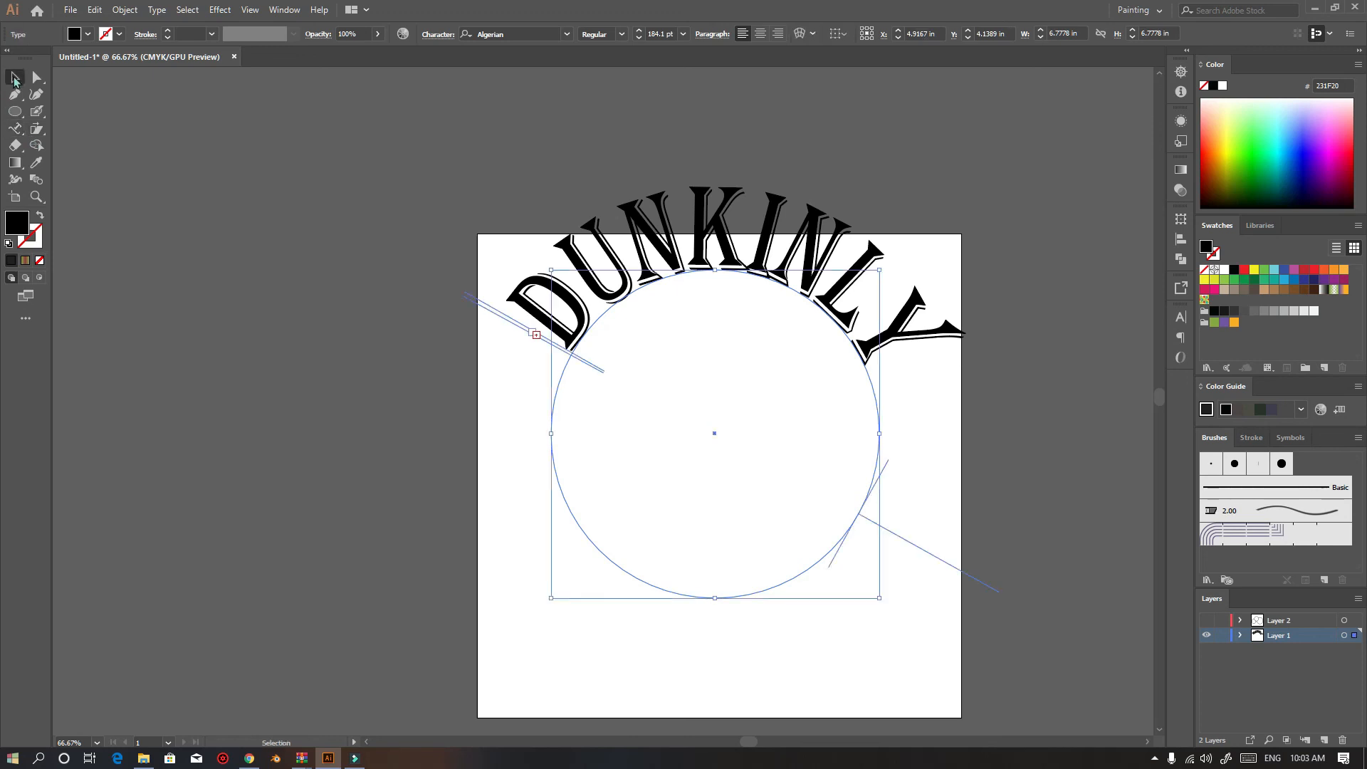
left_click(71, 158)
left_click(14, 129)
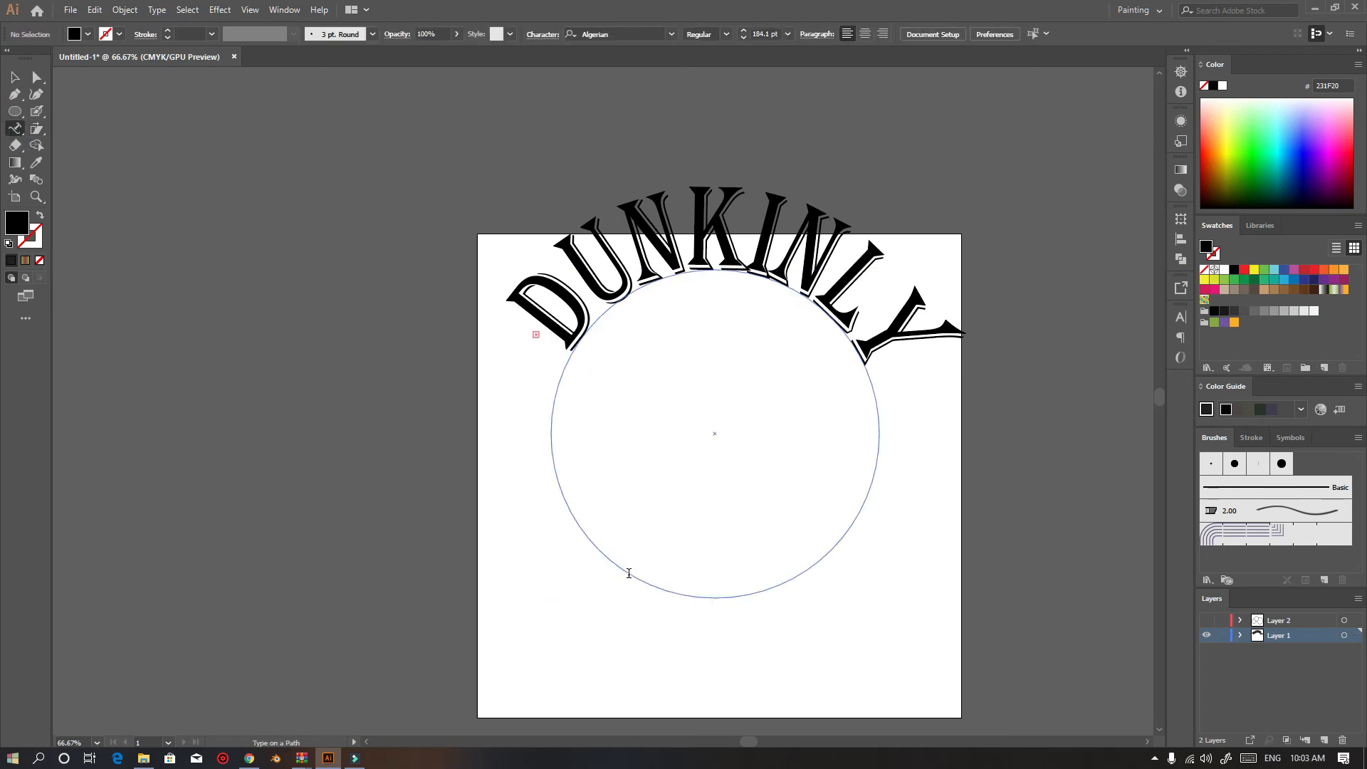
left_click(626, 571)
type("ASAAAAAAAA")
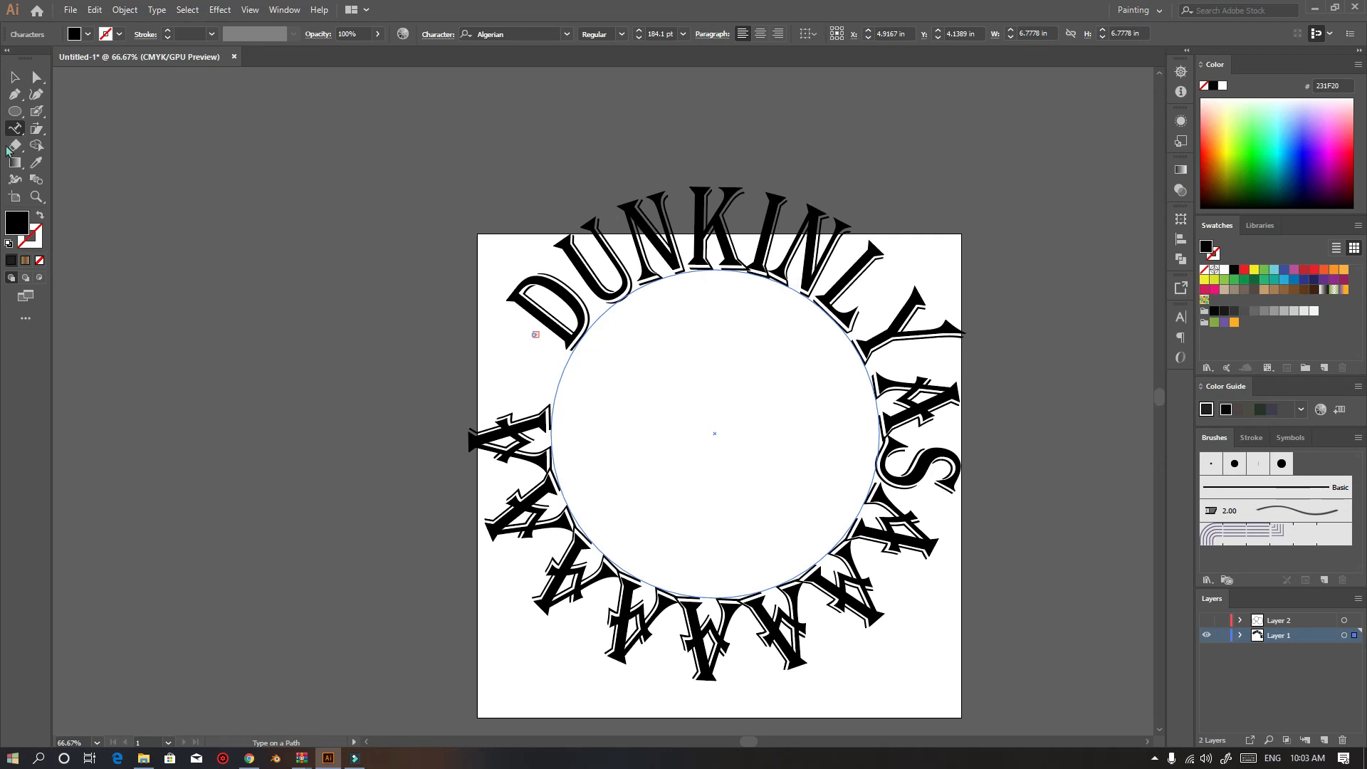
key("Escape")
Select the circular path text and delete it
left_click(354, 445)
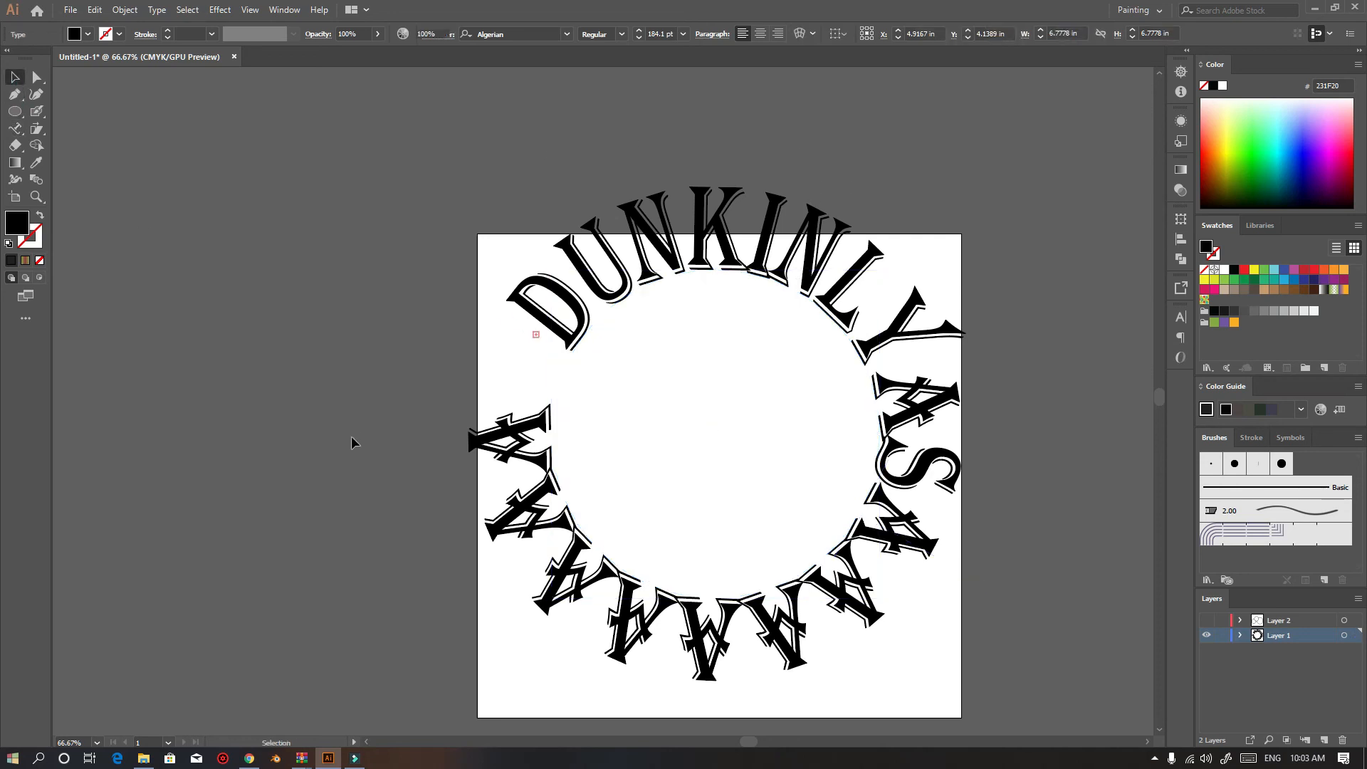
left_click(816, 614)
key("Delete")
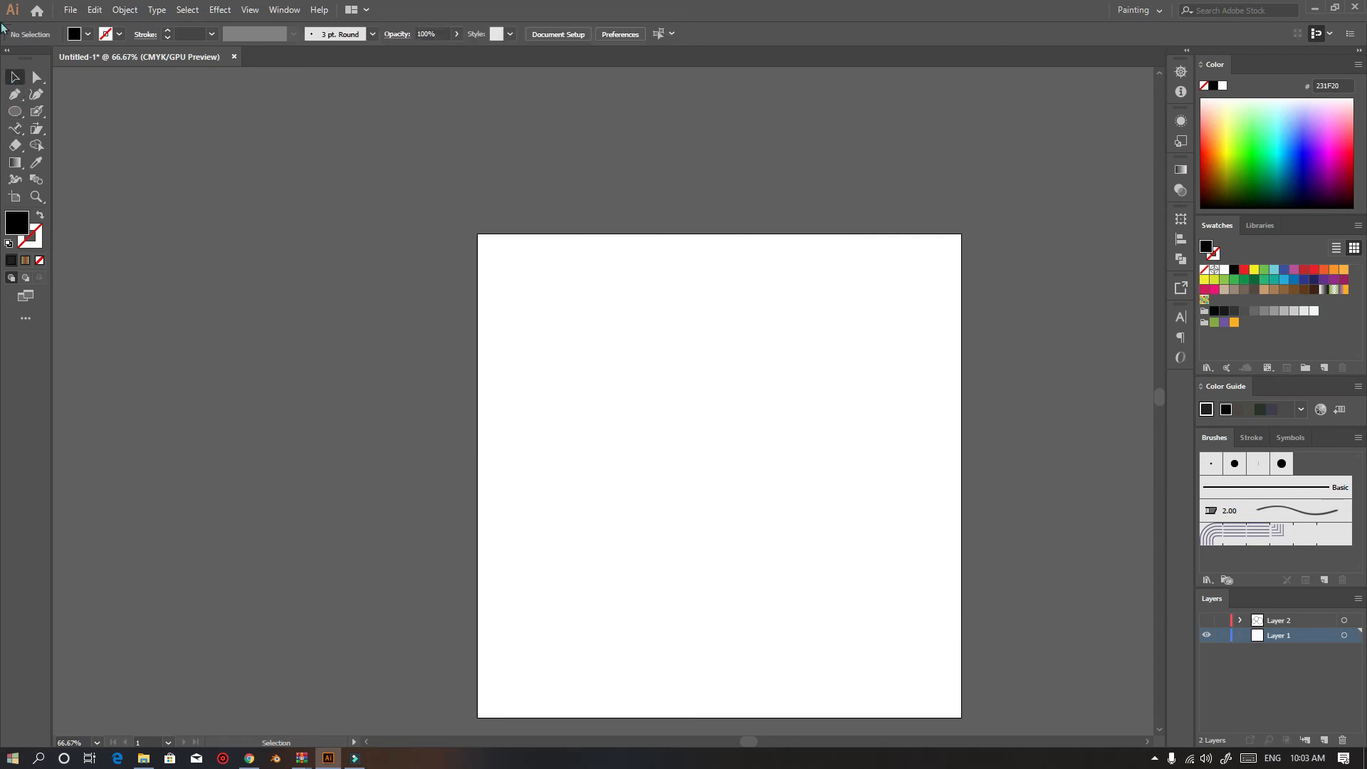
Create vertical text reading WELCOME near the top of the artboard with the Vertical Type tool
scroll(768, 580, "up", 2)
left_click_drag(13, 133, 78, 158)
scroll(588, 383, "down", 1)
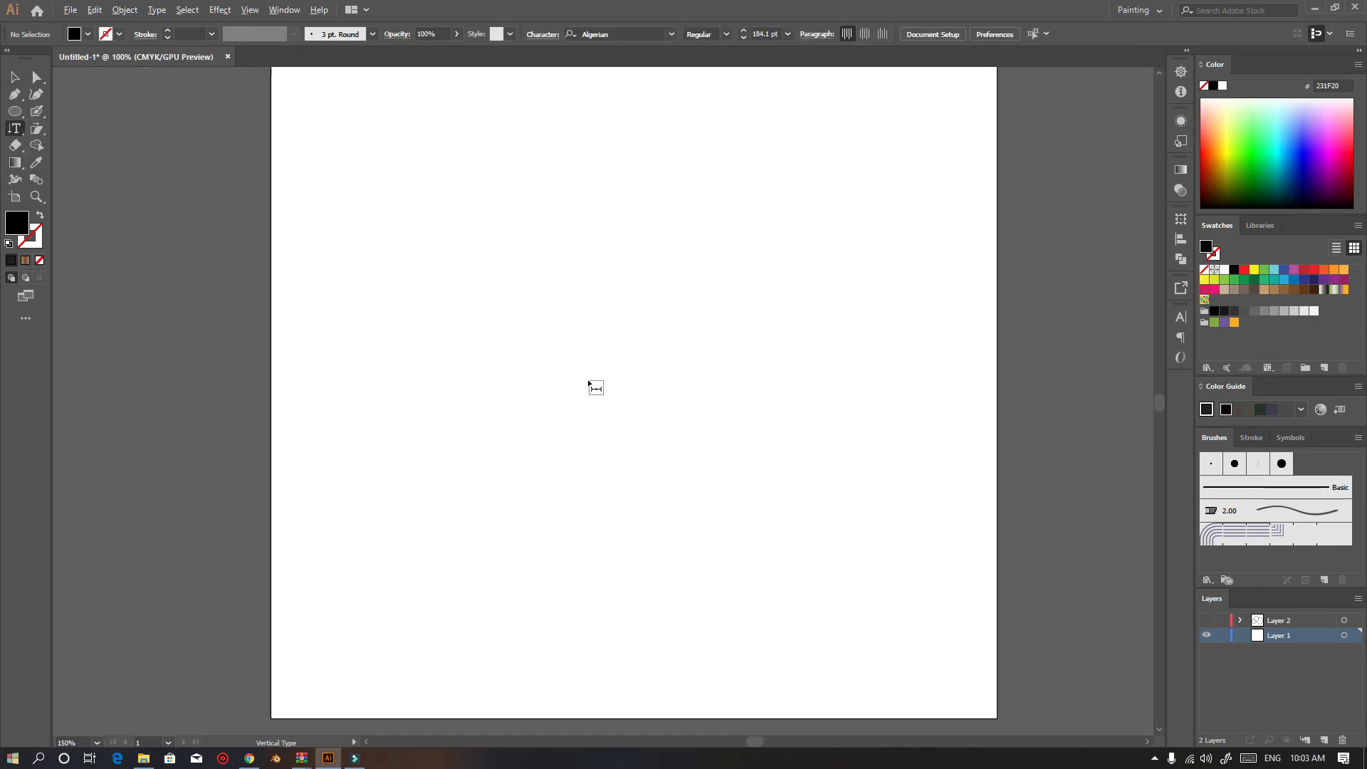
scroll(589, 384, "down", 2)
scroll(599, 385, "up", 1)
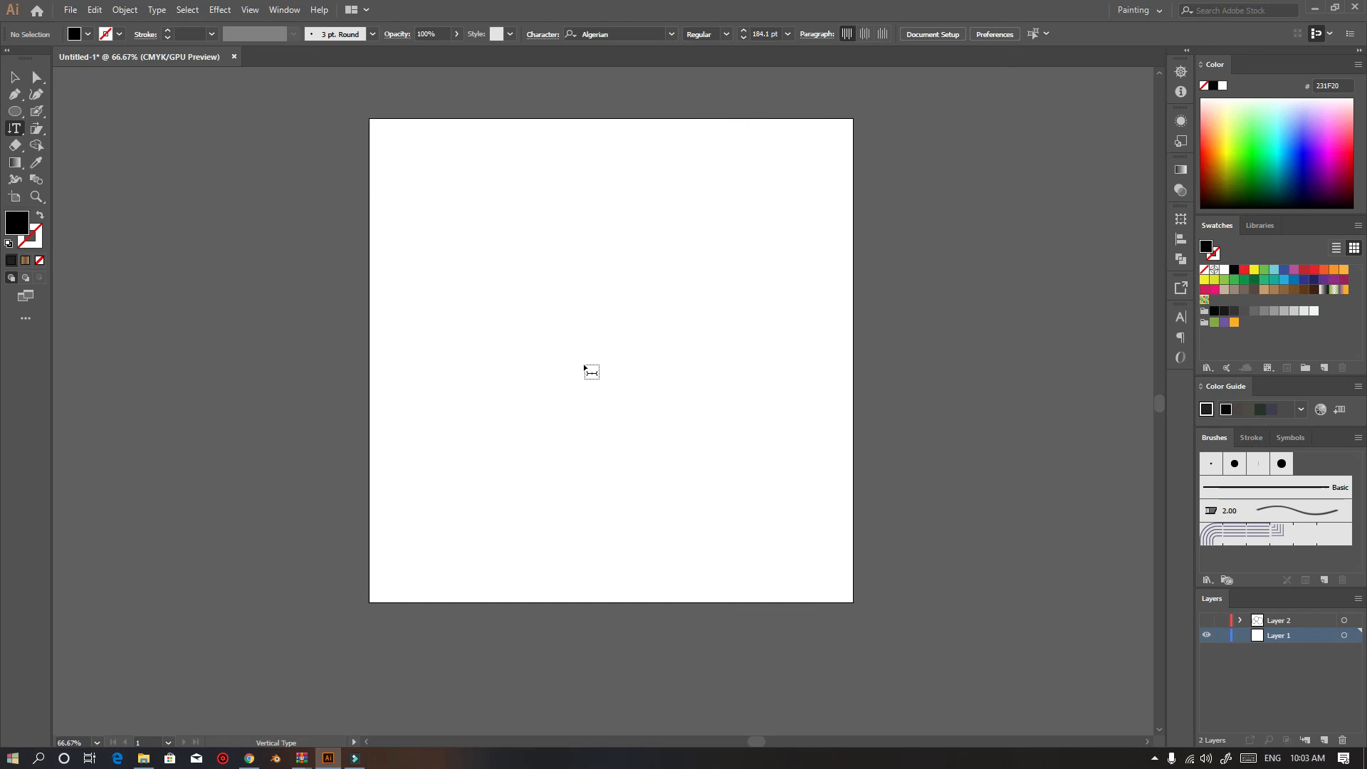
left_click(598, 140)
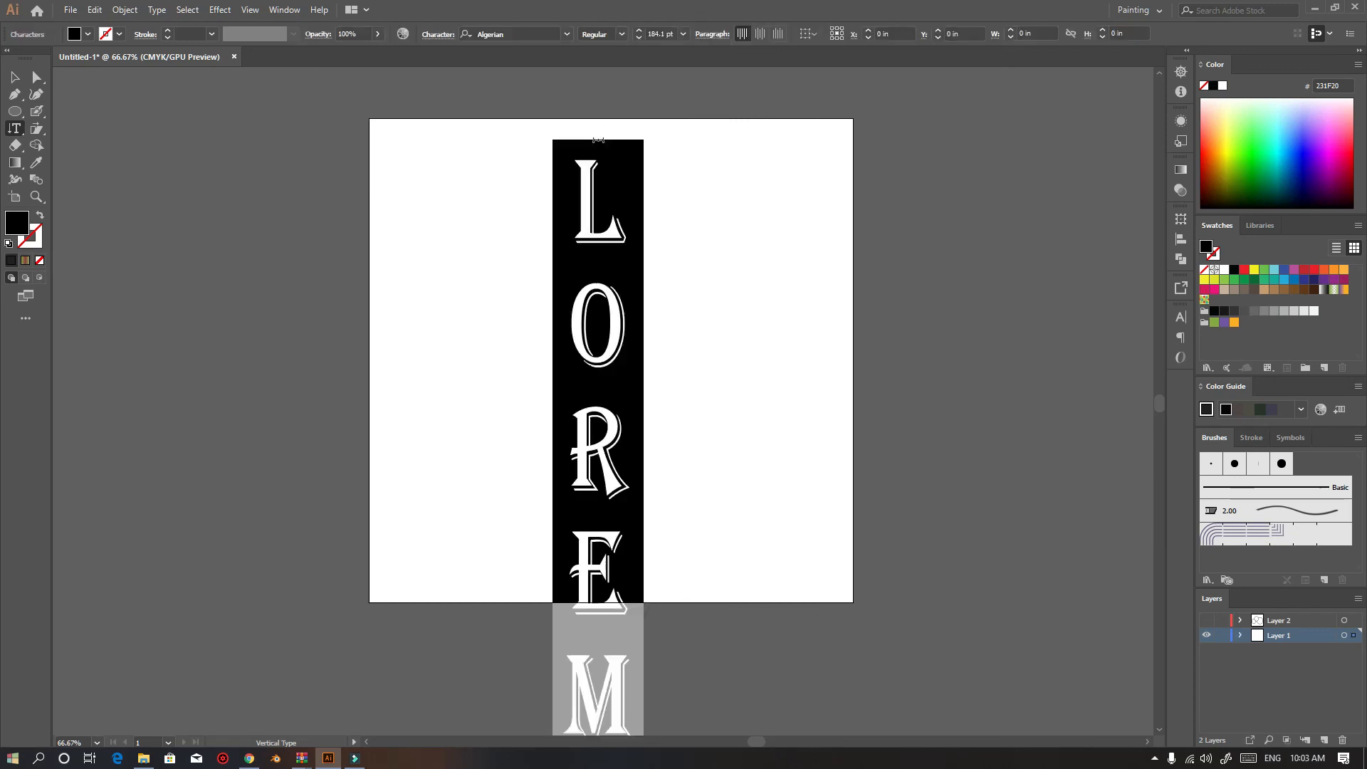
key("BackSpace")
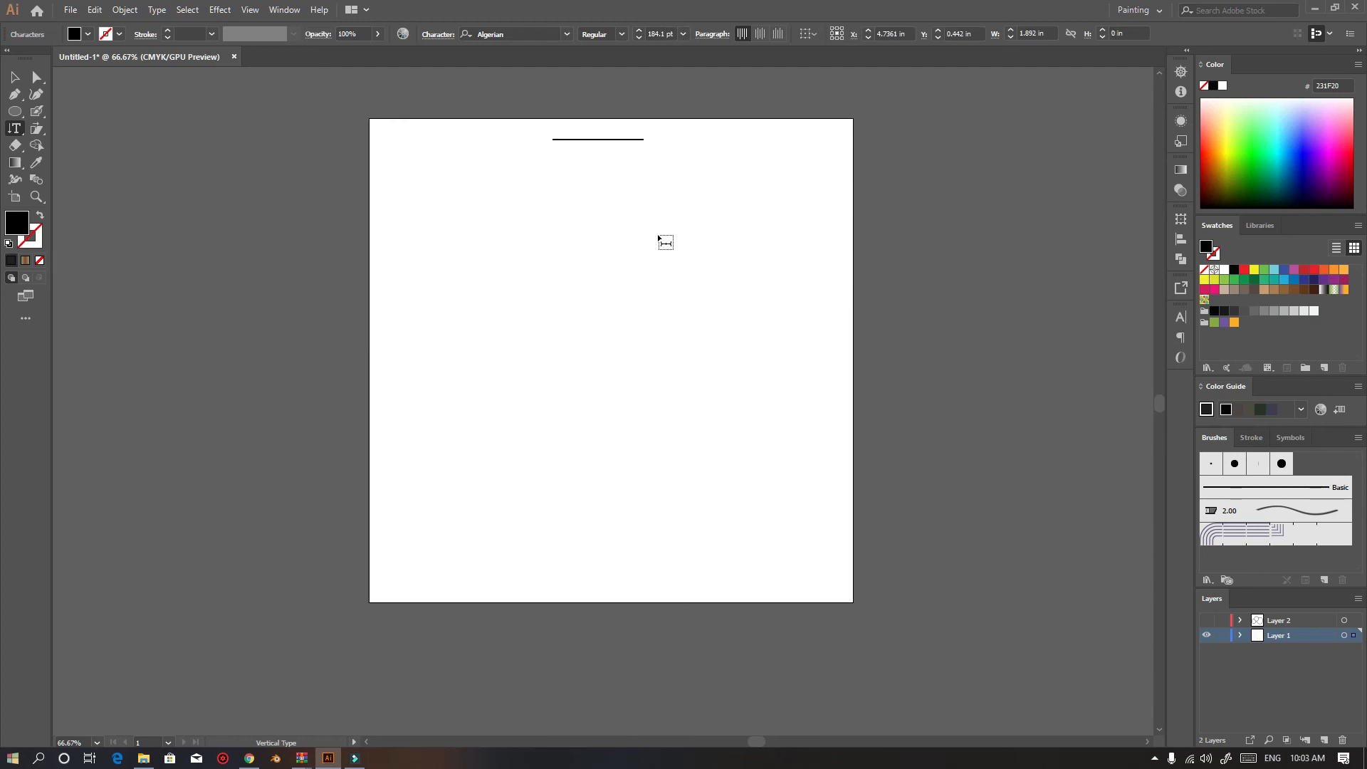
type("WELCOME")
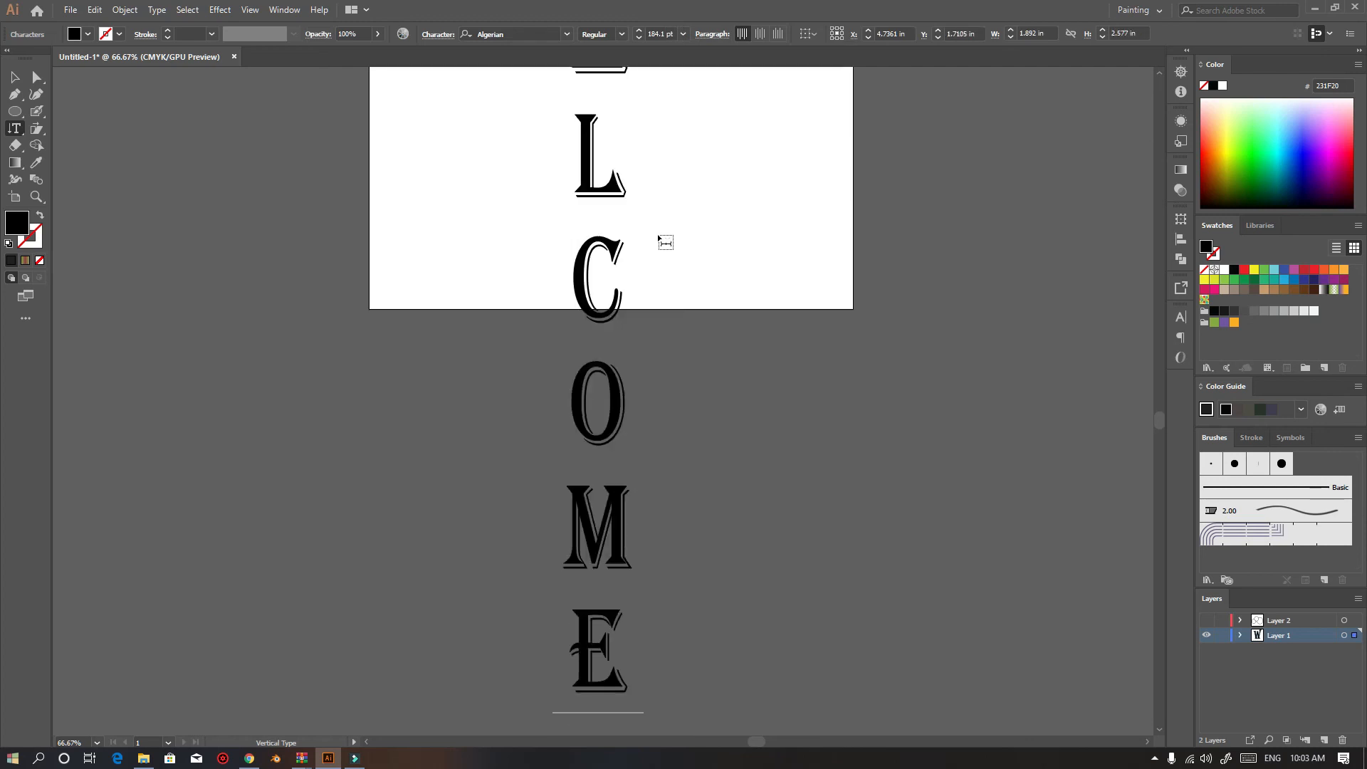
key("ctrl+a")
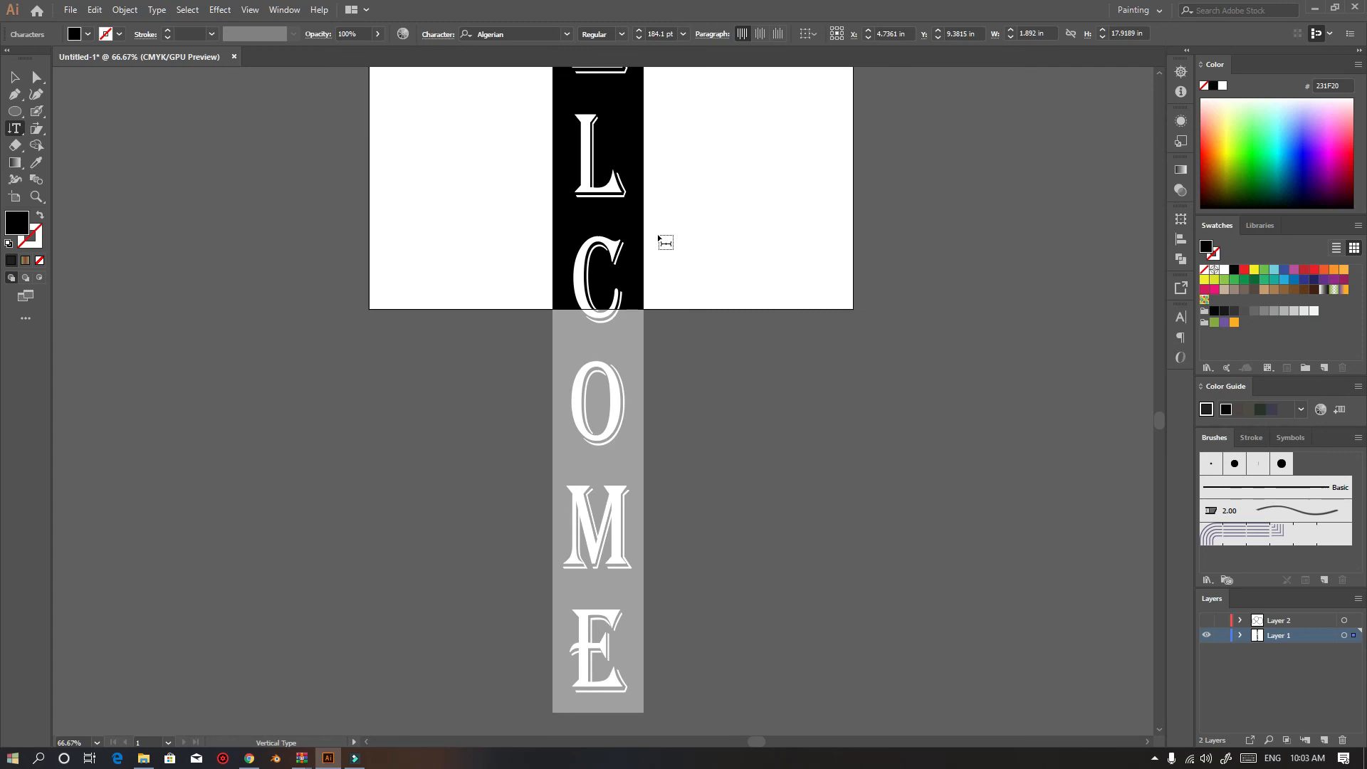
key("Escape")
Shrink the vertical WELCOME text to fit inside the artboard and move it to the centre
scroll(360, 338, "down", 1)
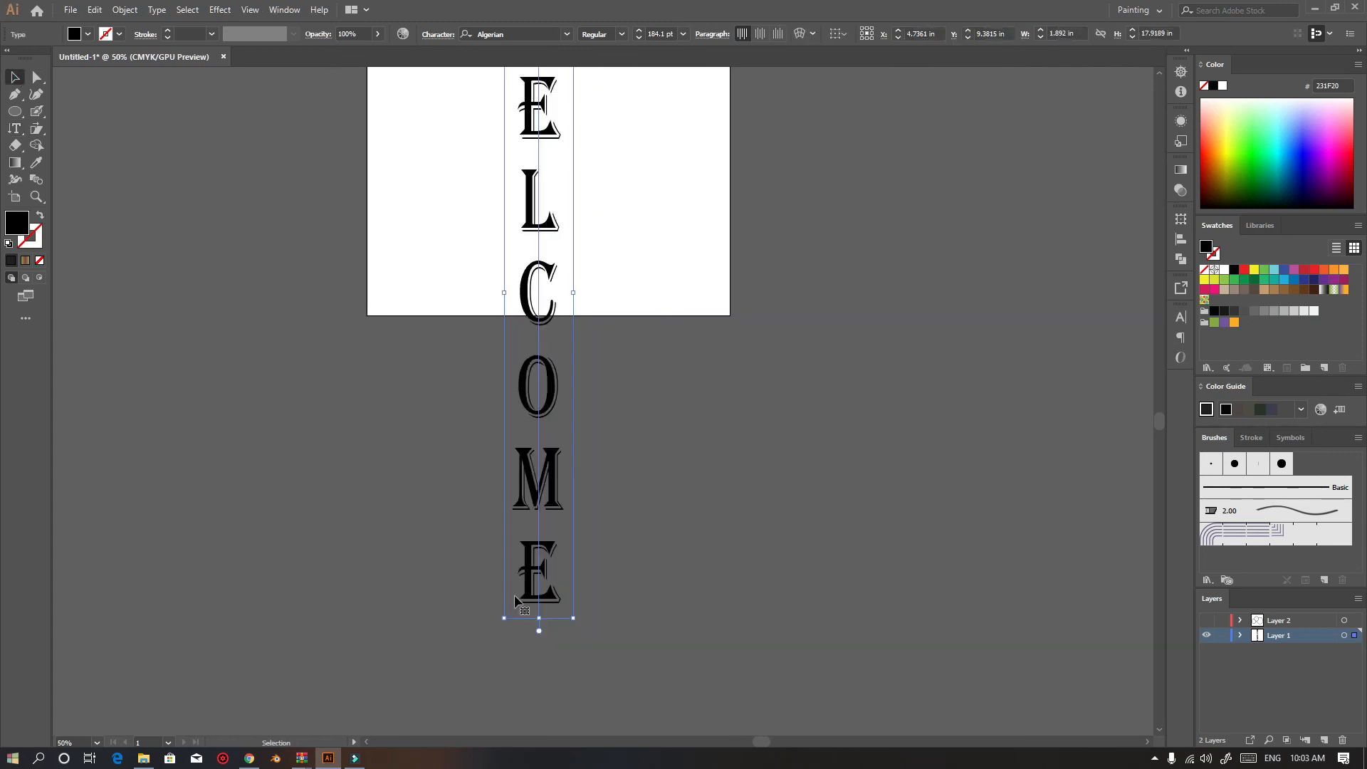
left_click_drag(540, 617, 541, 299)
left_click_drag(594, 257, 633, 441)
left_click_drag(584, 286, 483, 294)
left_click(609, 301)
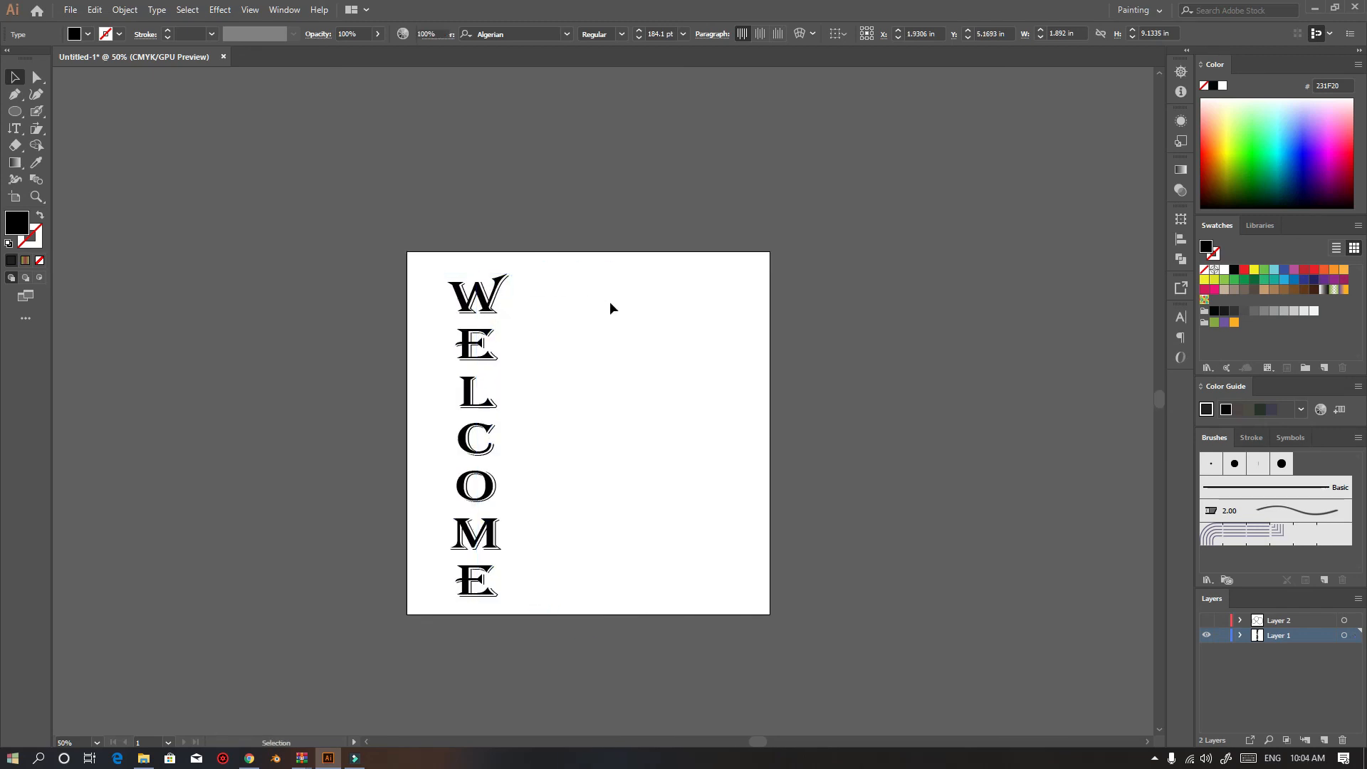
left_click_drag(474, 415, 580, 410)
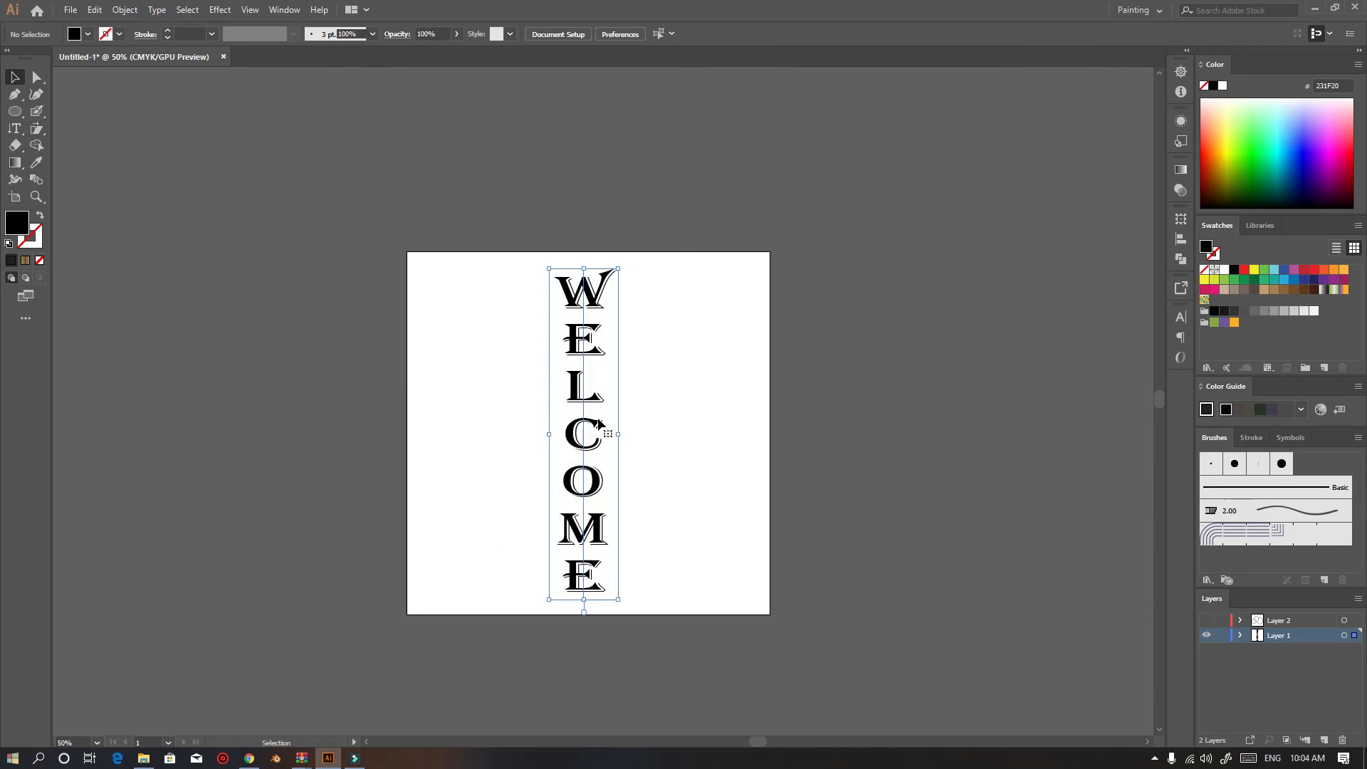
Delete the vertical WELCOME text
key("ctrl+equal")
key("ctrl+equal")
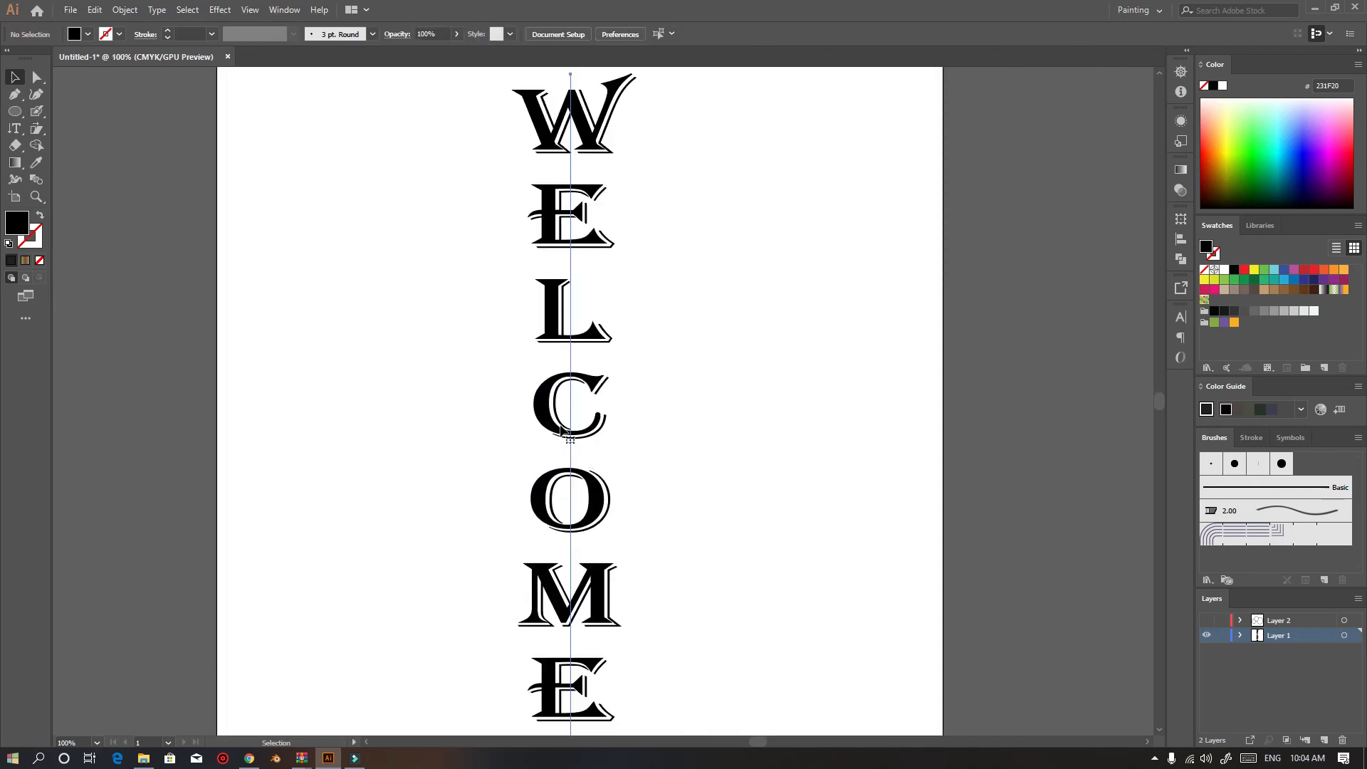
key("Delete")
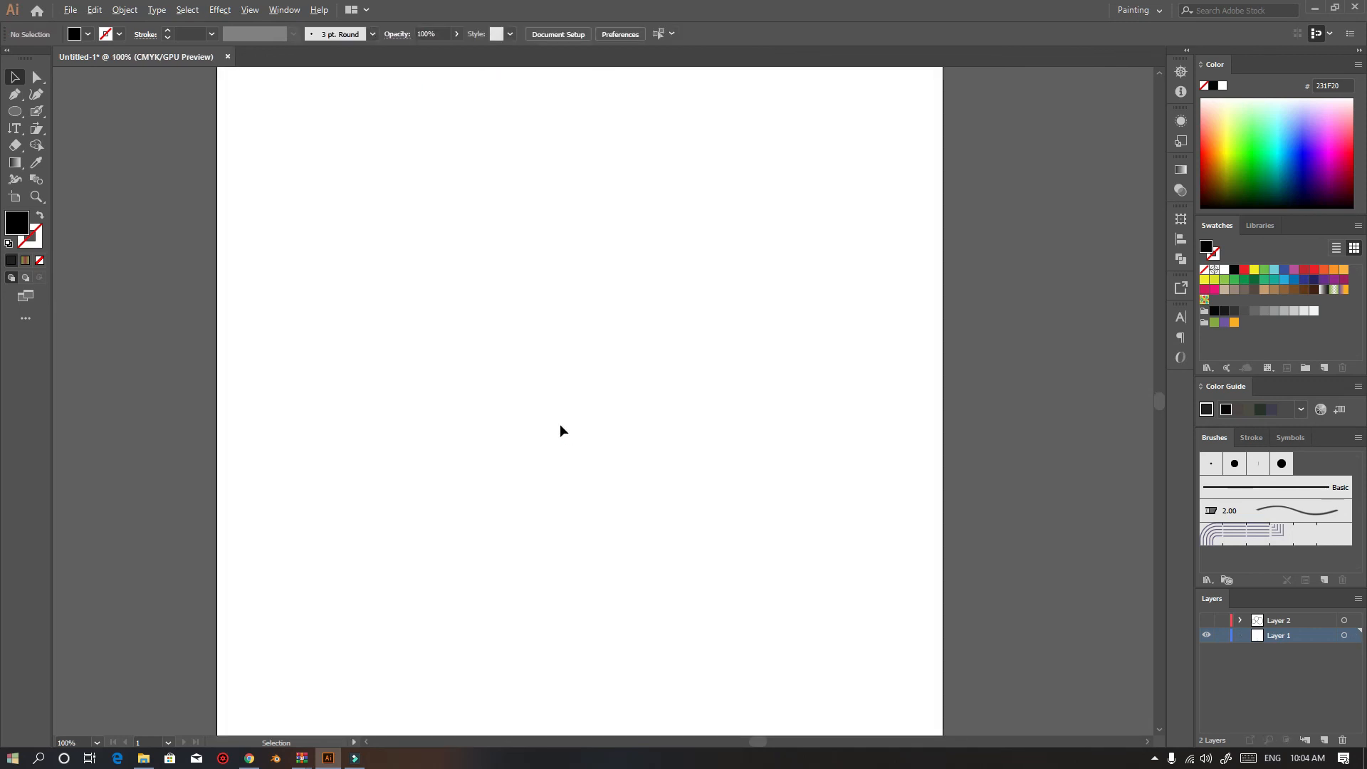
key("ctrl+minus")
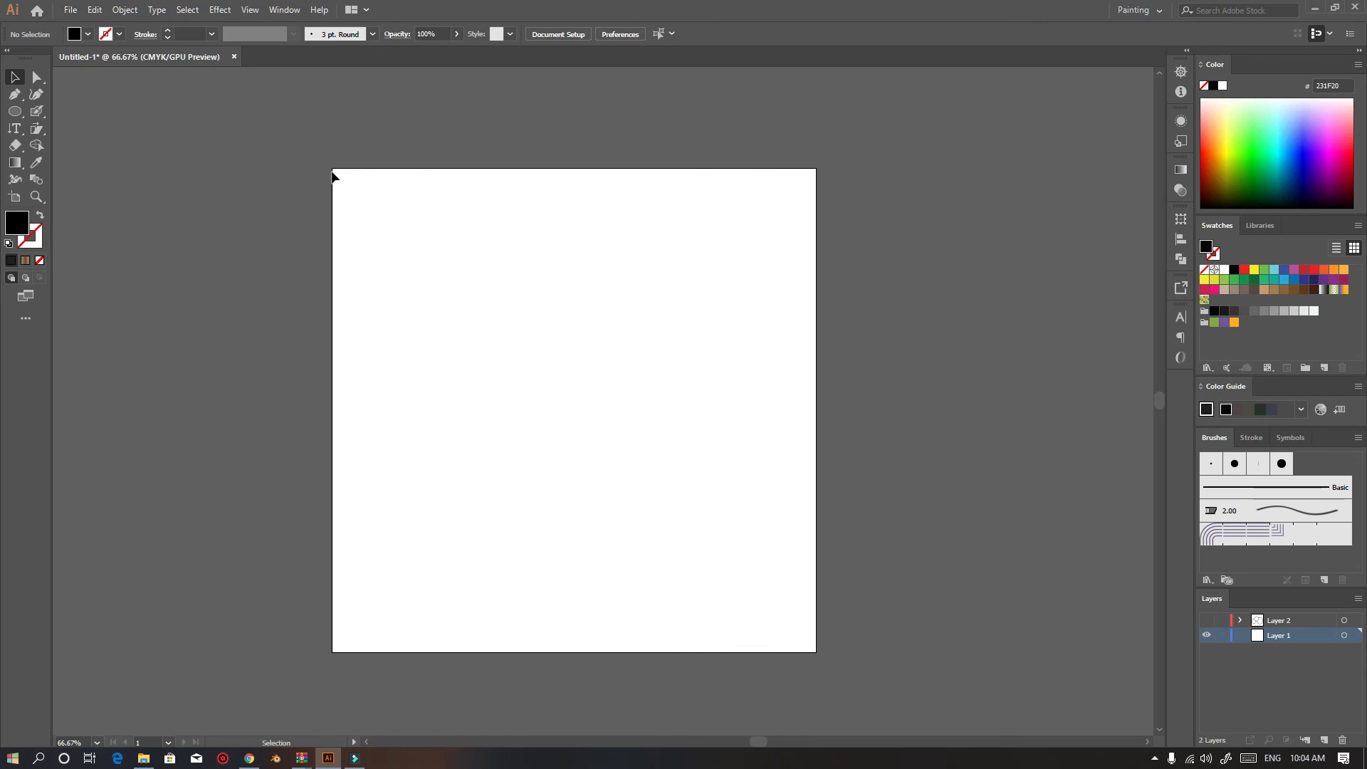
Add three more artboards of different sizes around the existing one with the Artboard tool
scroll(595, 472, "down", 1)
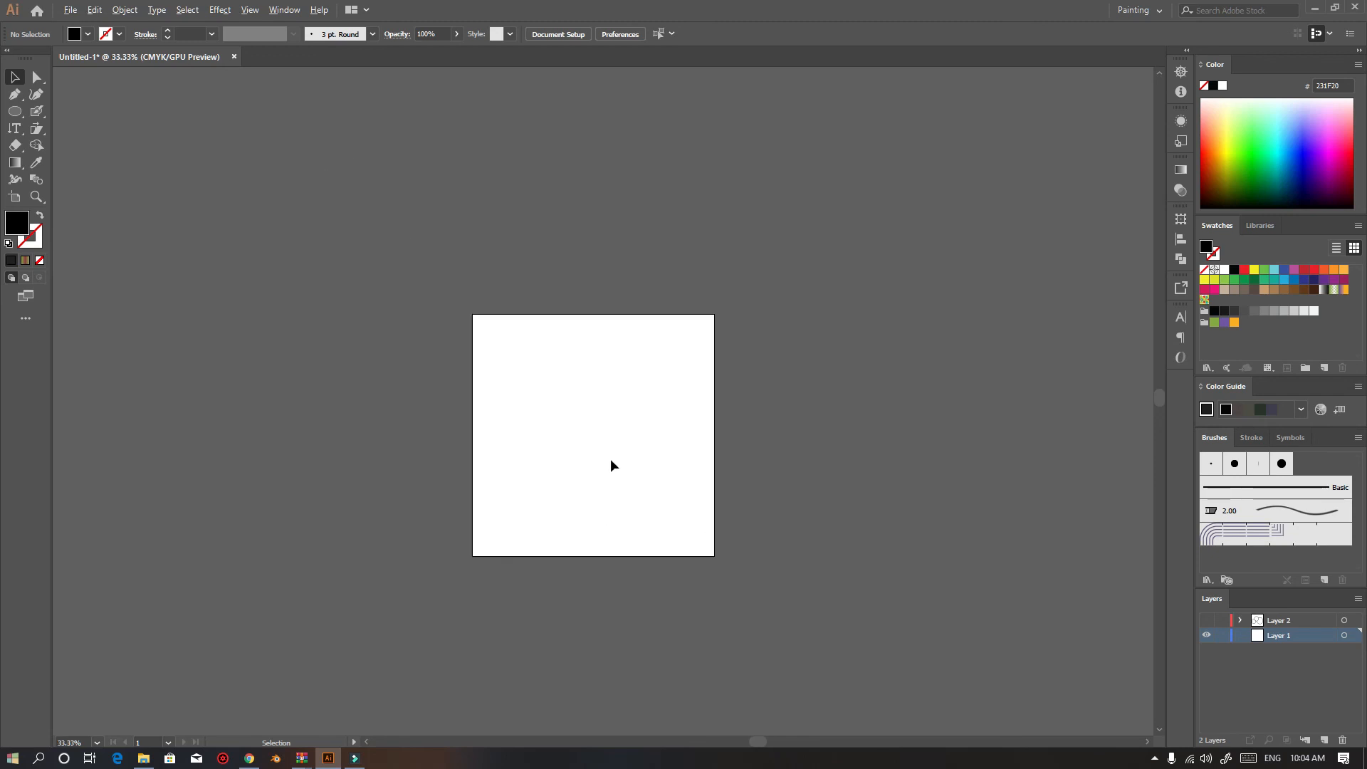
left_click_drag(609, 459, 419, 389)
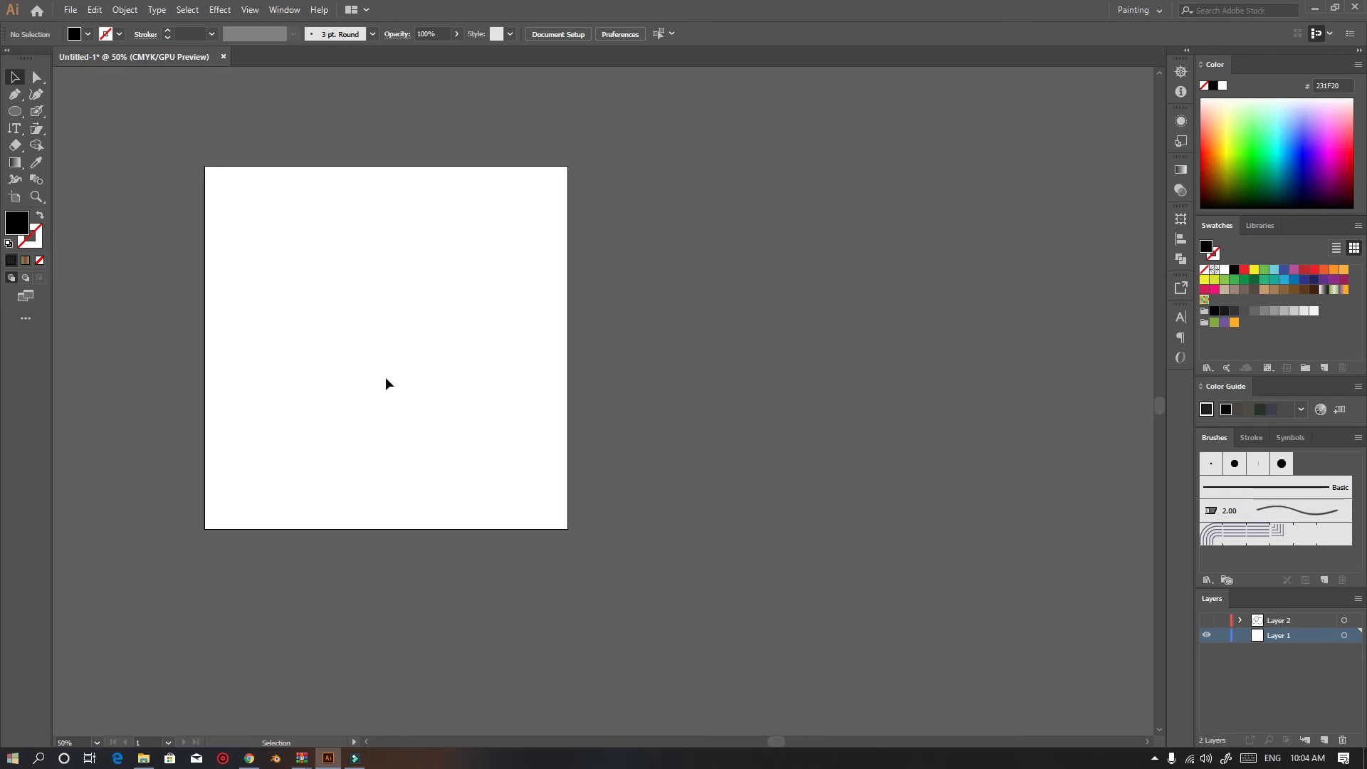
left_click(15, 198)
left_click_drag(737, 242, 1034, 622)
left_click_drag(680, 115, 910, 177)
scroll(658, 489, "down", 1)
scroll(658, 489, "down", 3)
left_click_drag(469, 584, 687, 743)
scroll(659, 529, "down", 3)
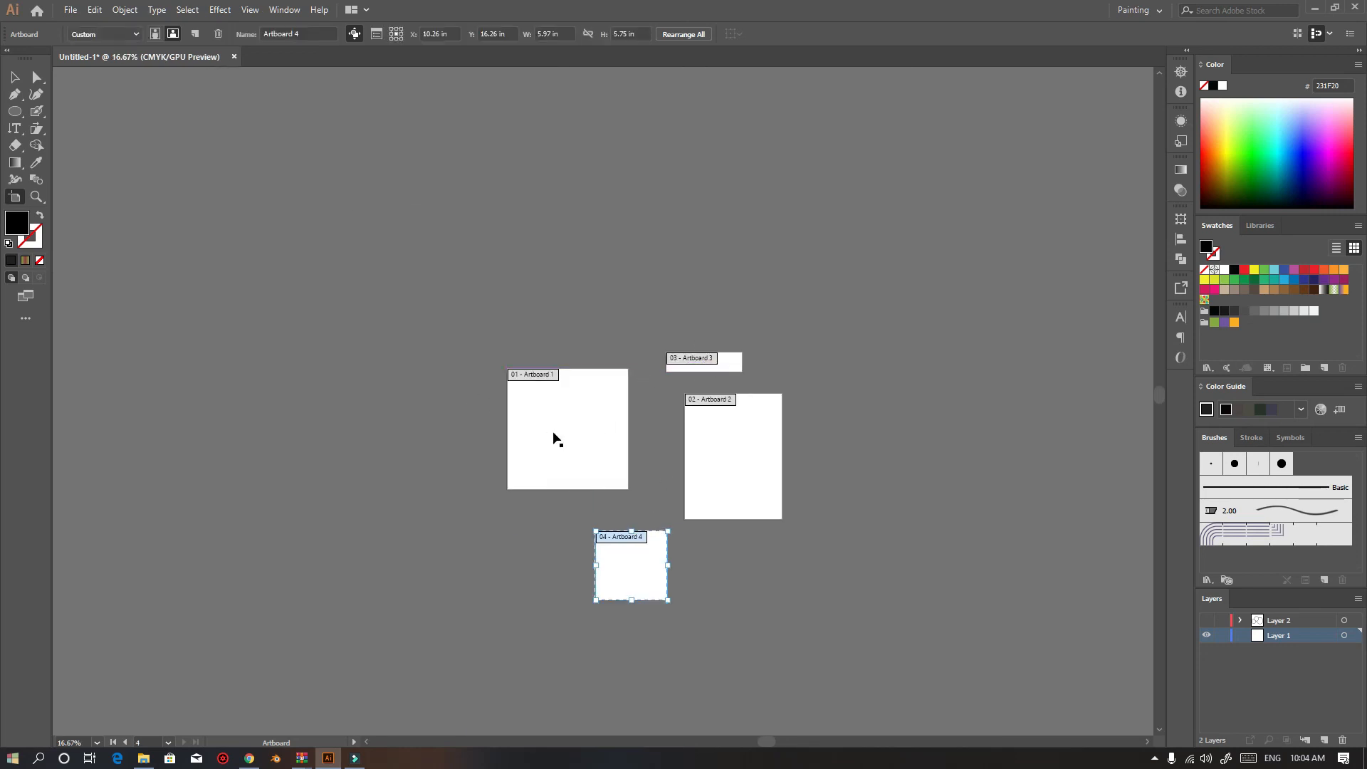
scroll(553, 438, "up", 1)
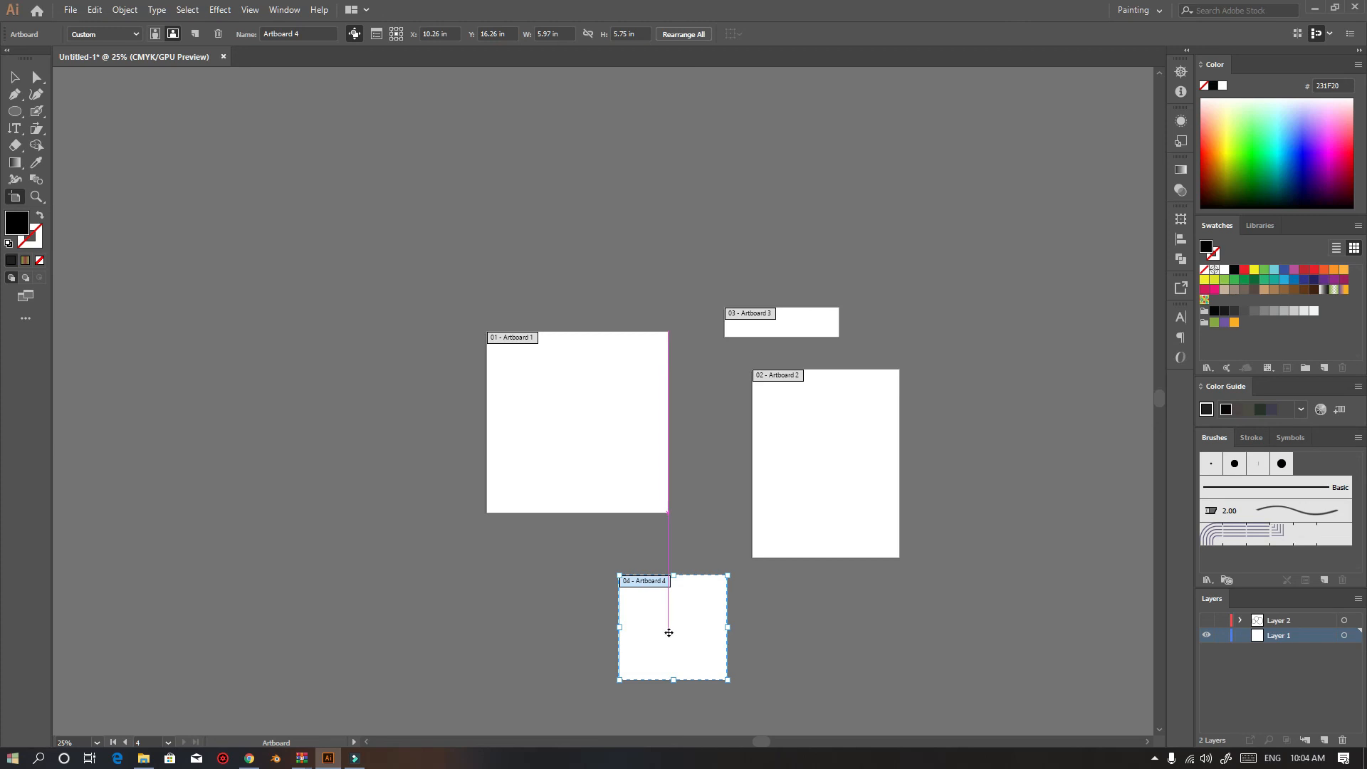
left_click(15, 77)
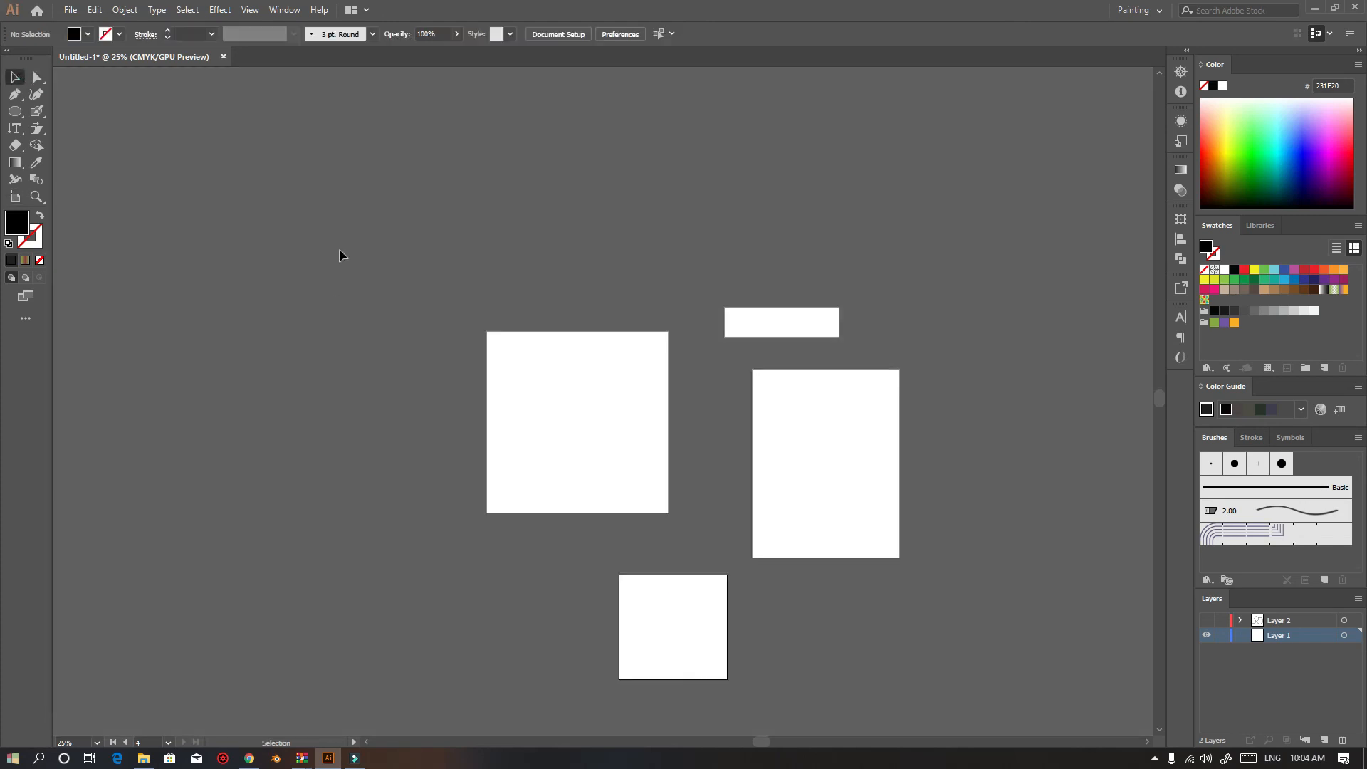
Delete three of the four artboards, keeping only the small square one drawn last
left_click(12, 198)
left_click(627, 408)
key("Delete")
left_click(812, 437)
key("Delete")
left_click(797, 328)
key("Delete")
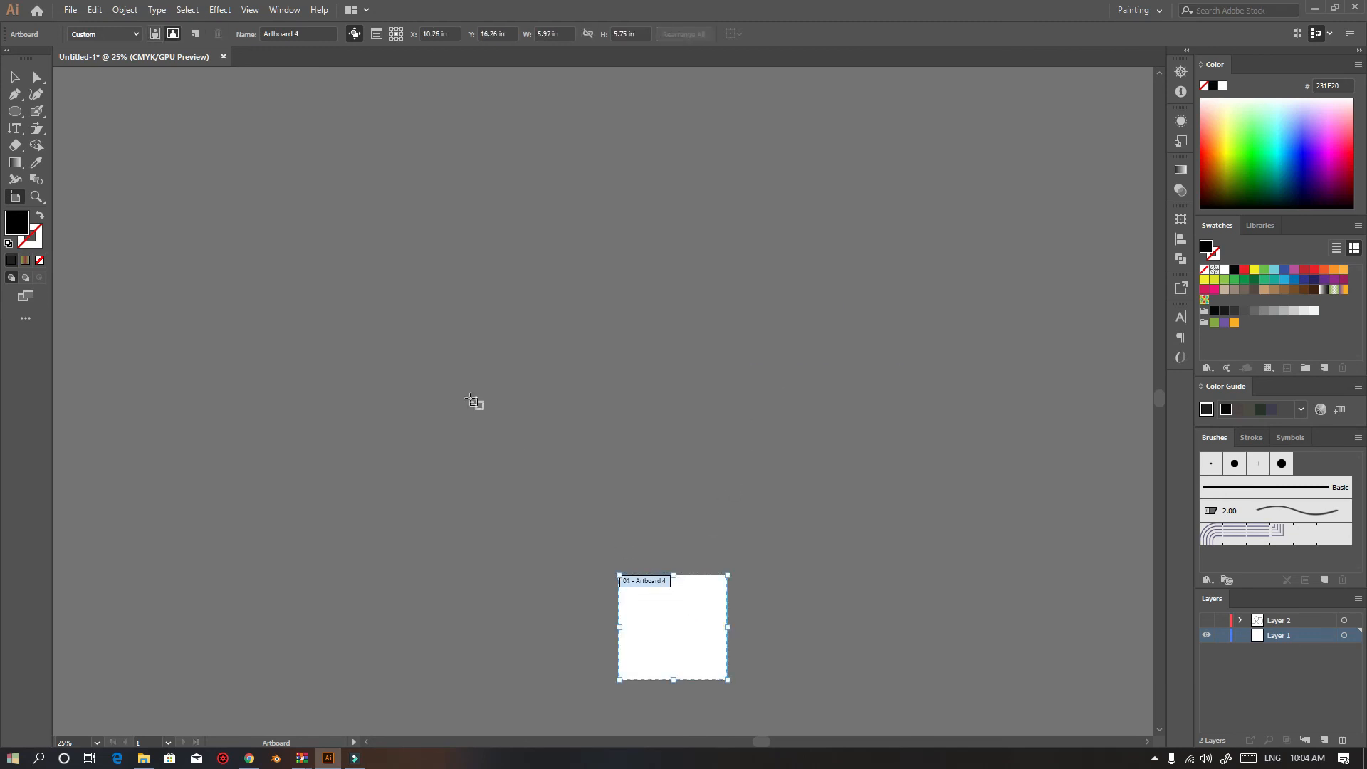
Move the remaining artboard toward the centre and apply the A4 preset to it
left_click_drag(662, 608, 579, 395)
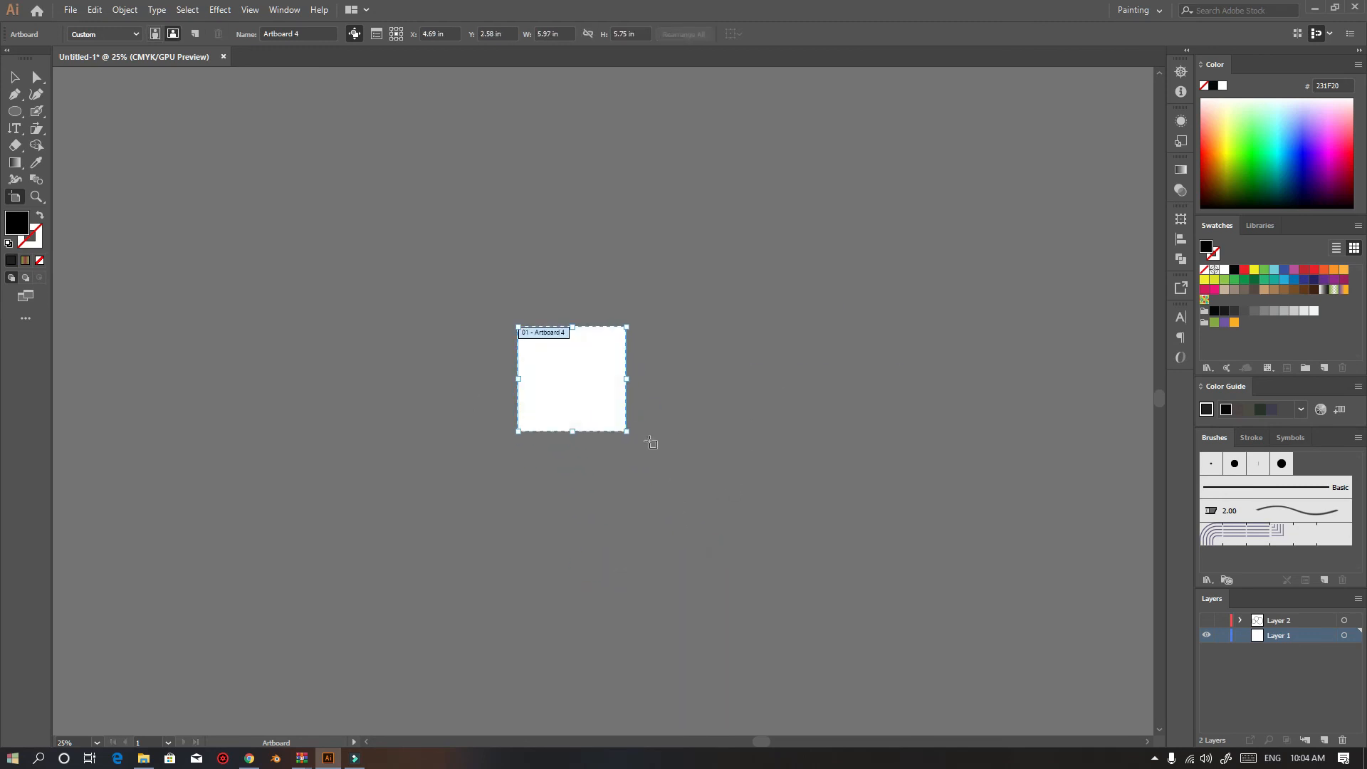
left_click(129, 36)
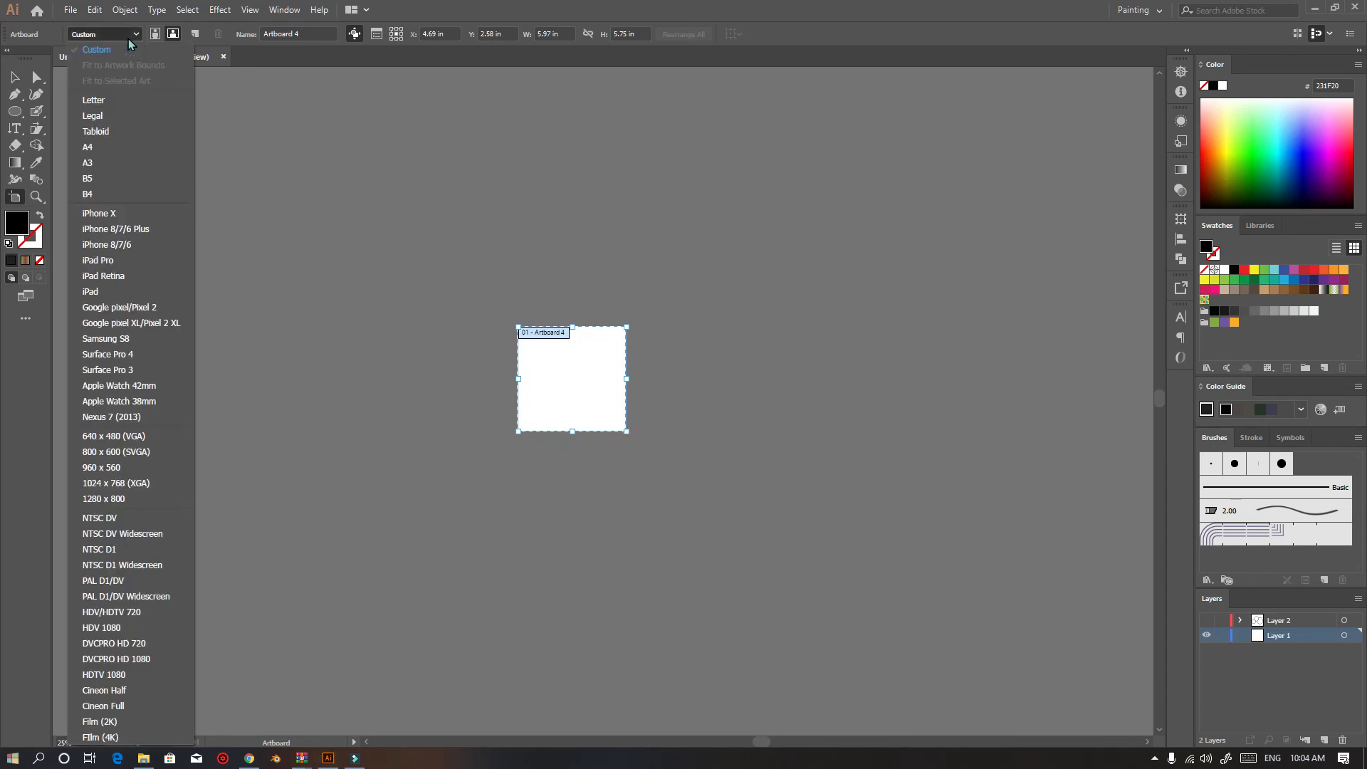
left_click(104, 145)
key("Escape")
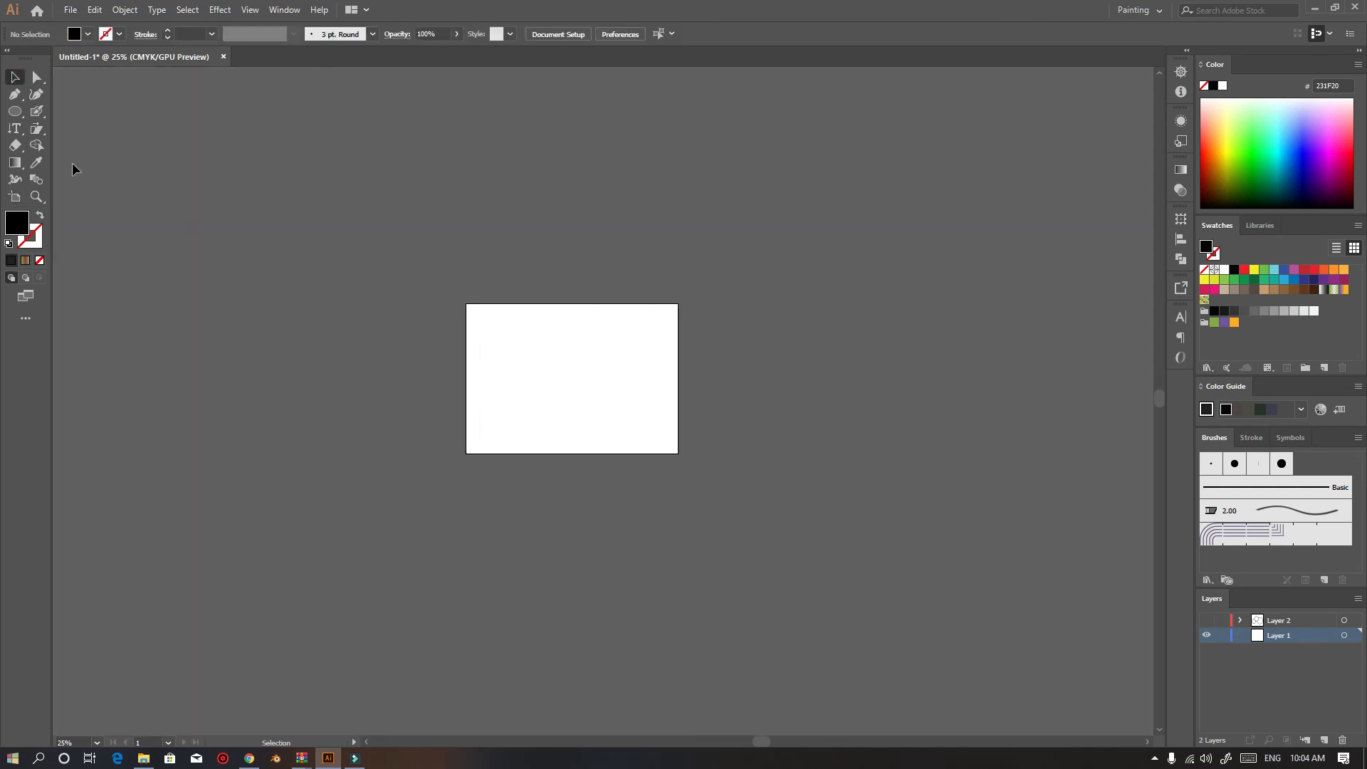
Change the artboard's preset to iPhone 8/7/6 Plus, then to Tabloid
left_click(15, 197)
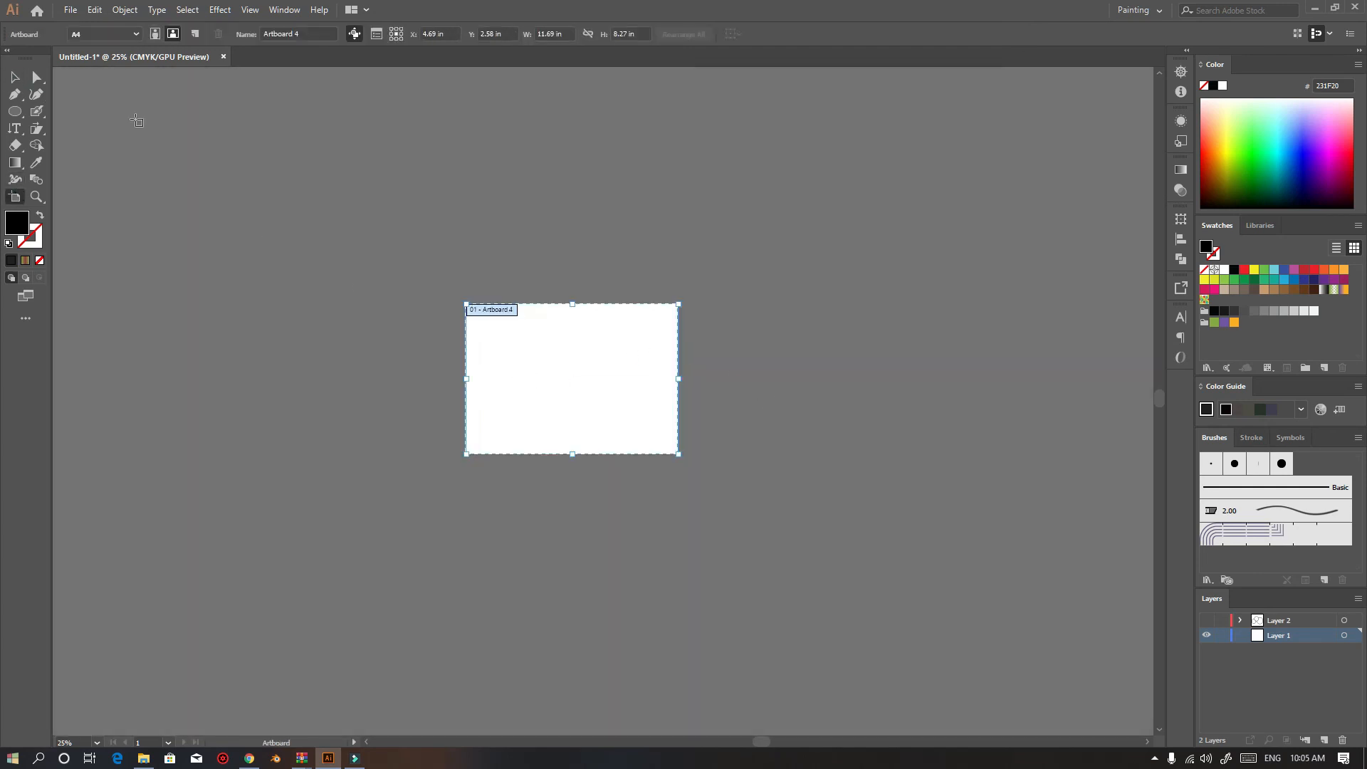
left_click(105, 34)
left_click(117, 227)
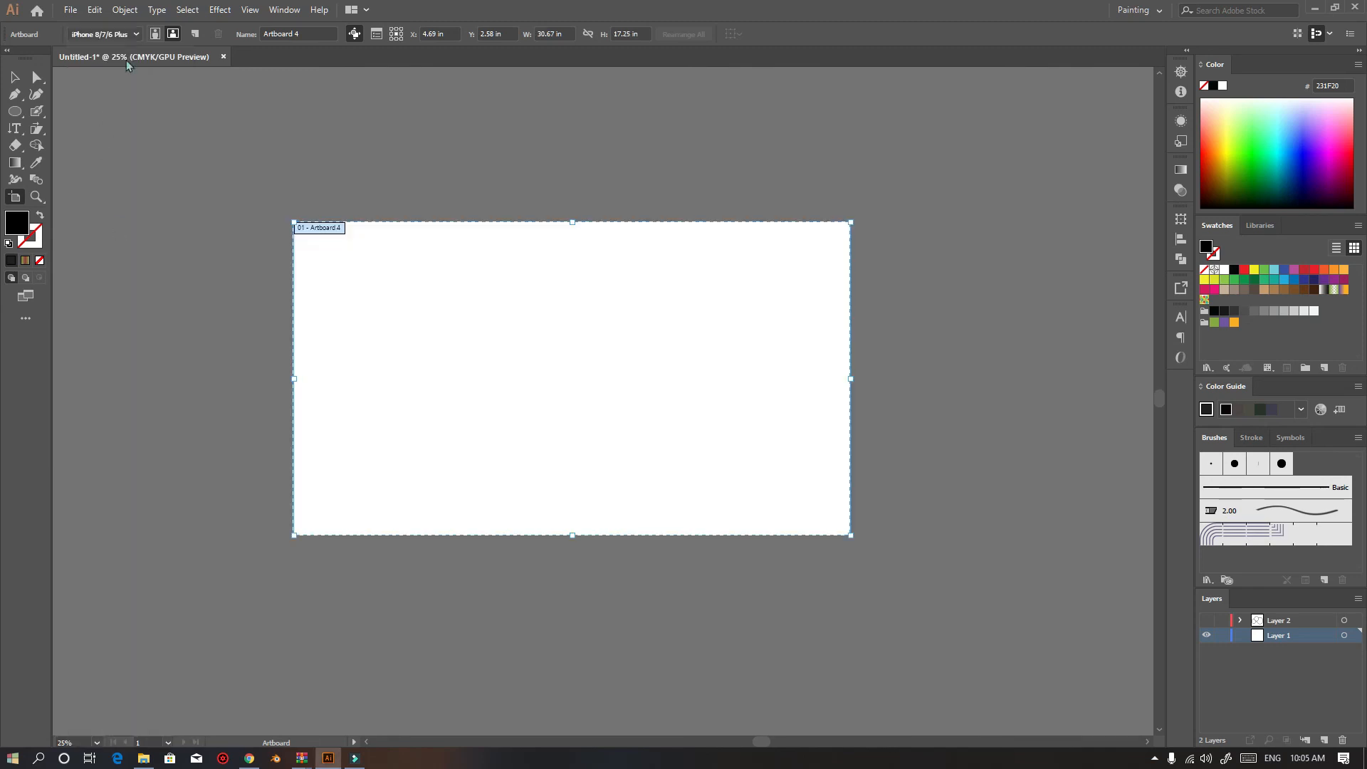
left_click(134, 35)
left_click(124, 135)
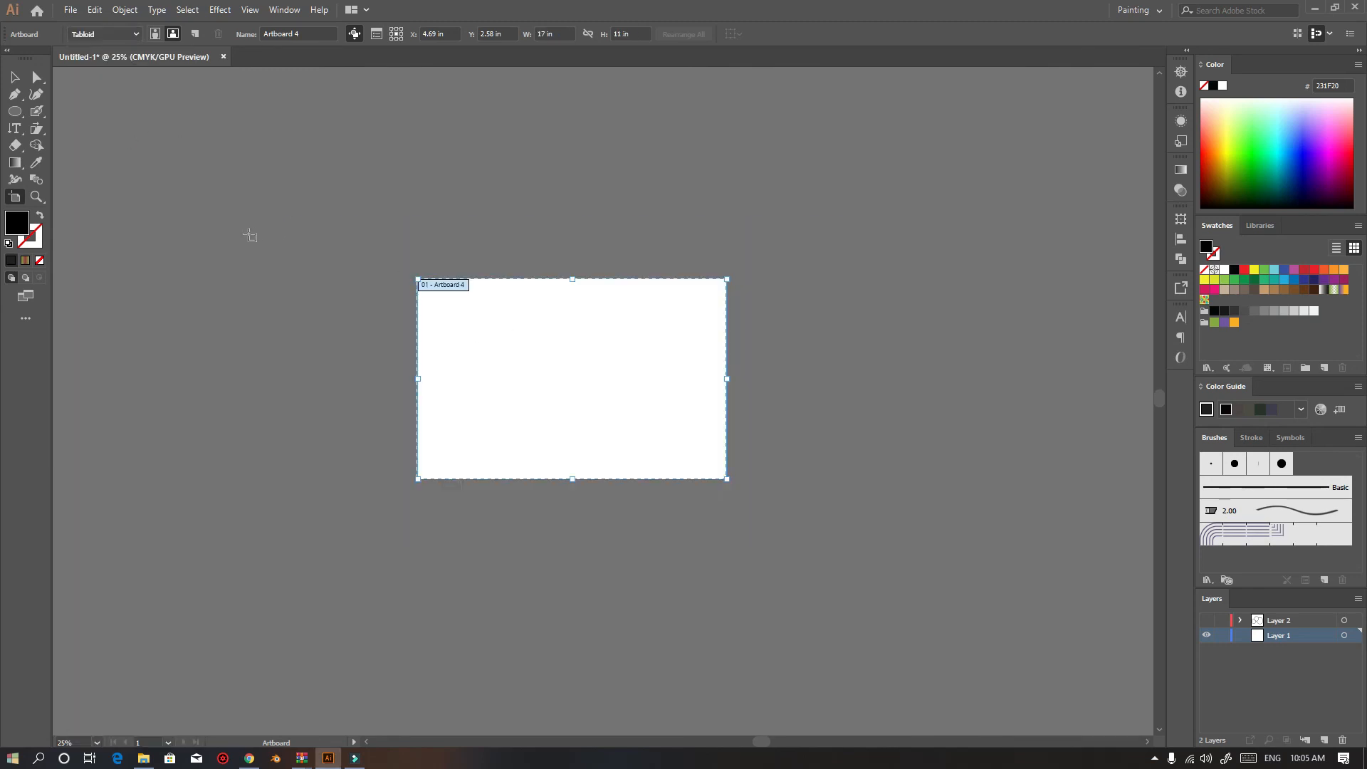
Draw a second, narrow artboard to the right of the first and set it to the A4 preset
left_click_drag(805, 279, 866, 518)
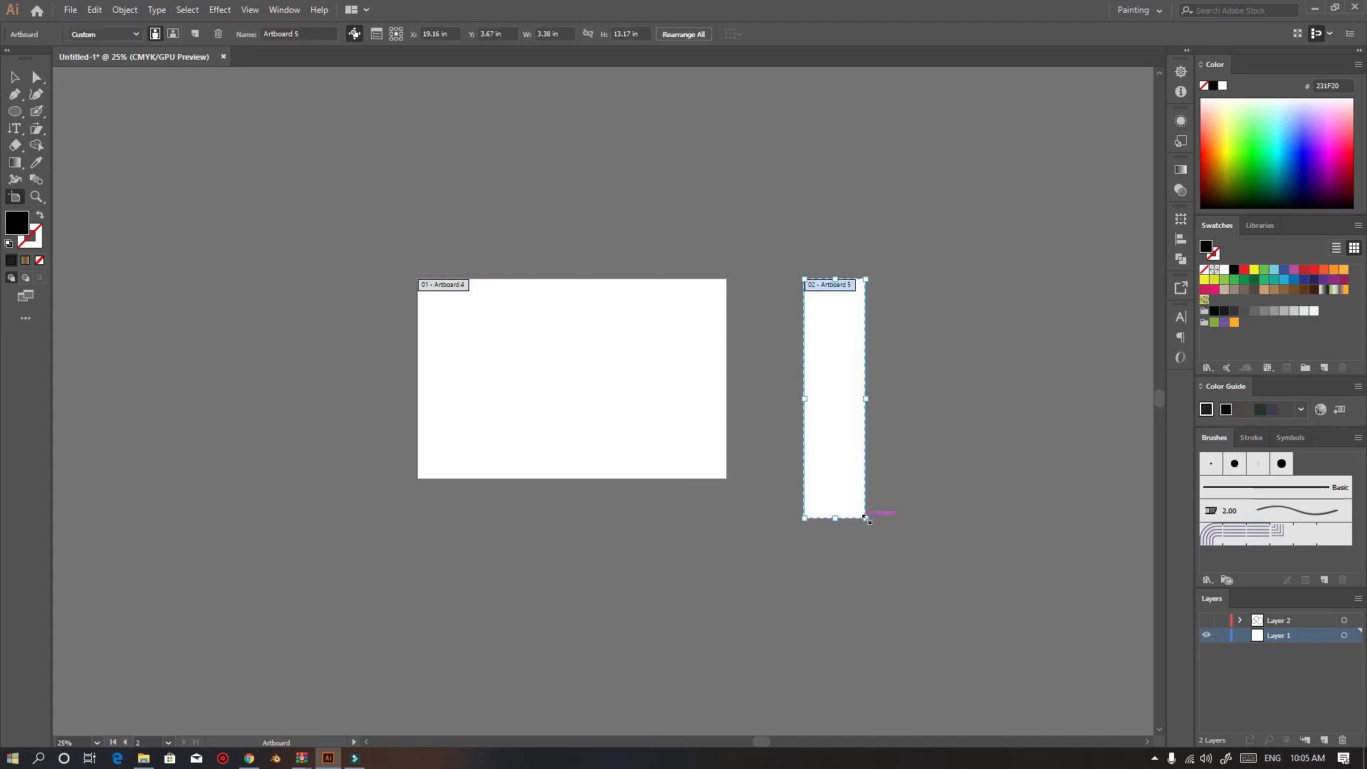
left_click(639, 329)
left_click(818, 344)
left_click(128, 34)
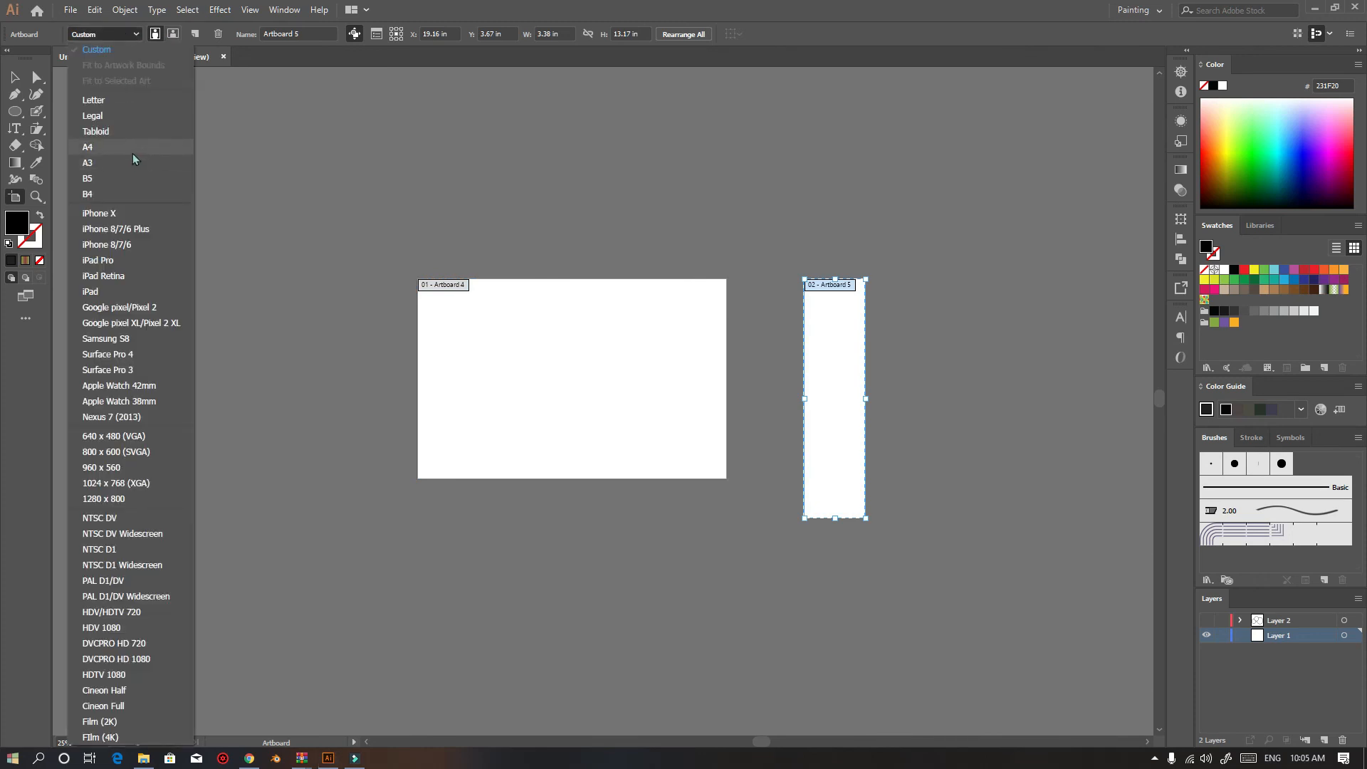
left_click(133, 151)
scroll(873, 399, "up", 2)
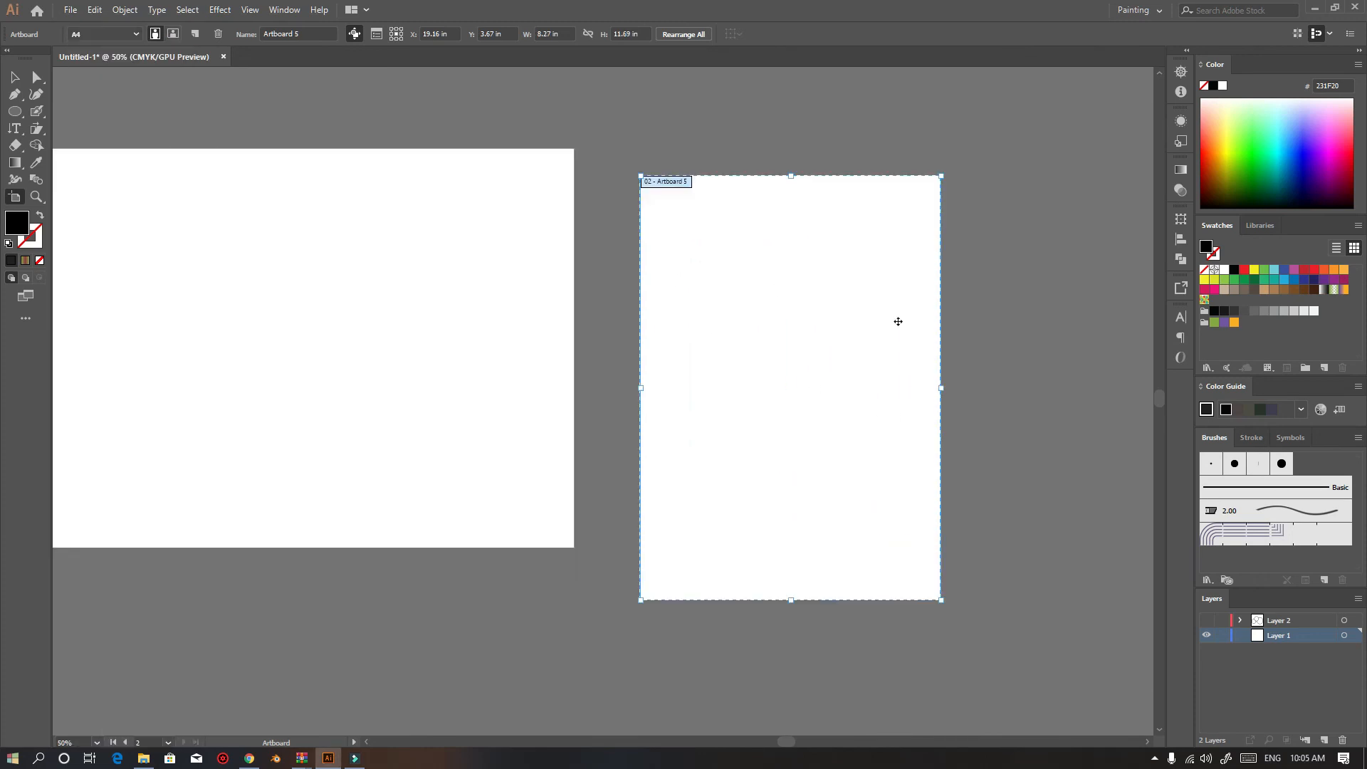
left_click_drag(767, 330, 678, 295)
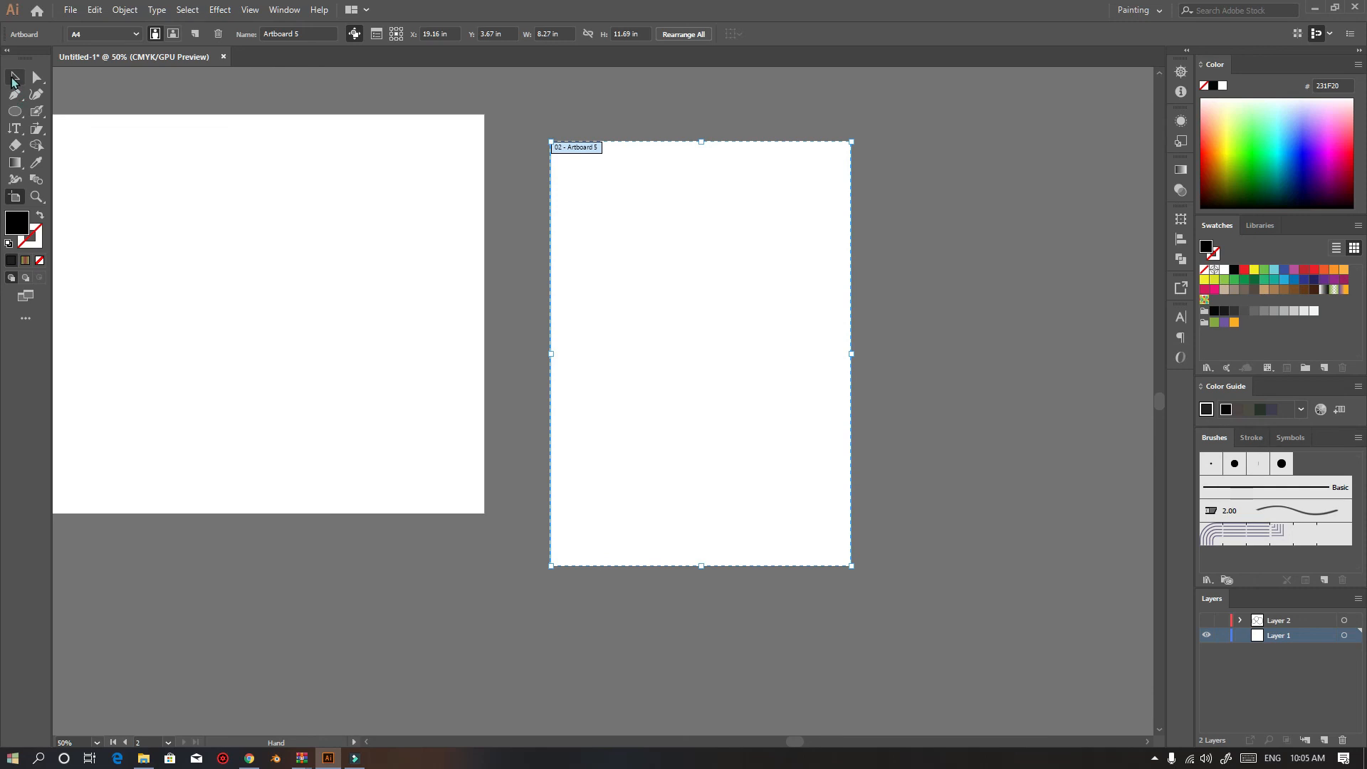
left_click(15, 80)
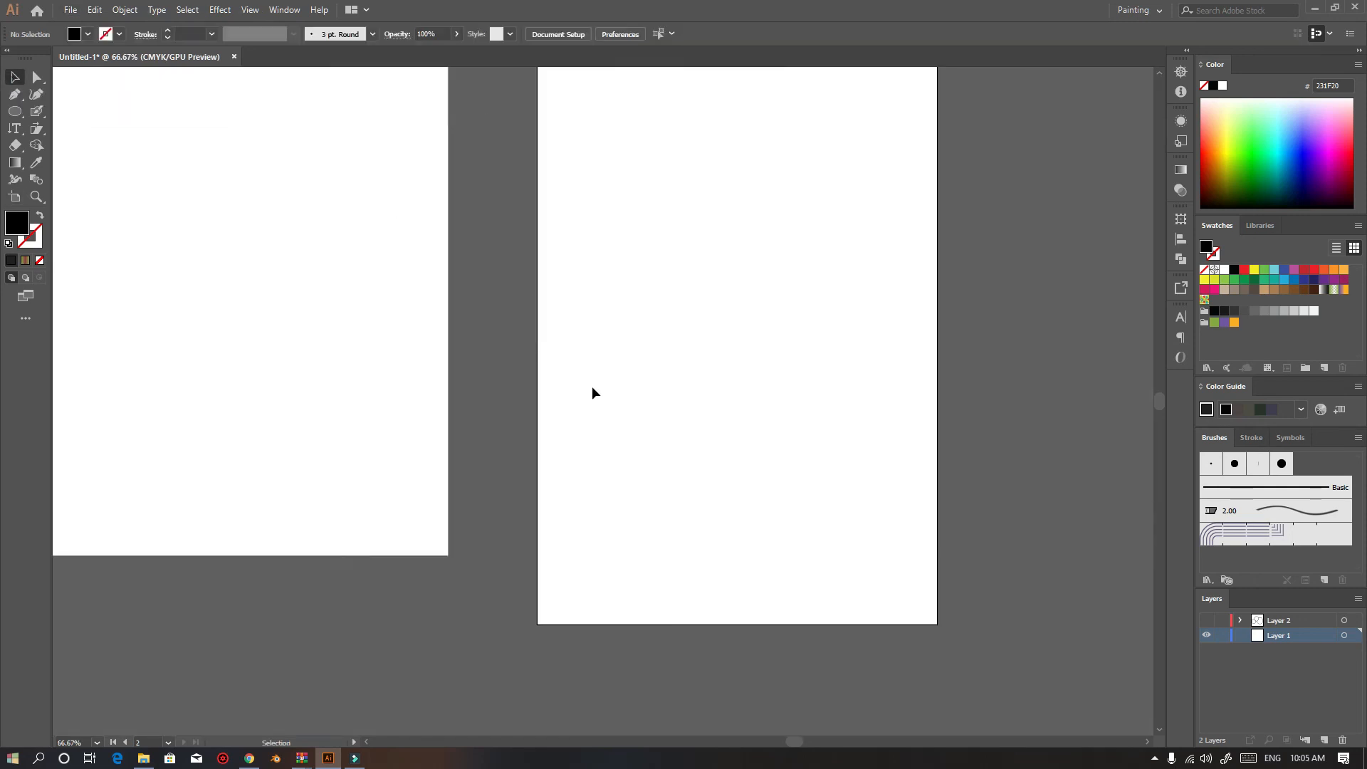
Duplicate the A4 artboard twice, placing the copies in a row to its right
left_click_drag(447, 311, 671, 388)
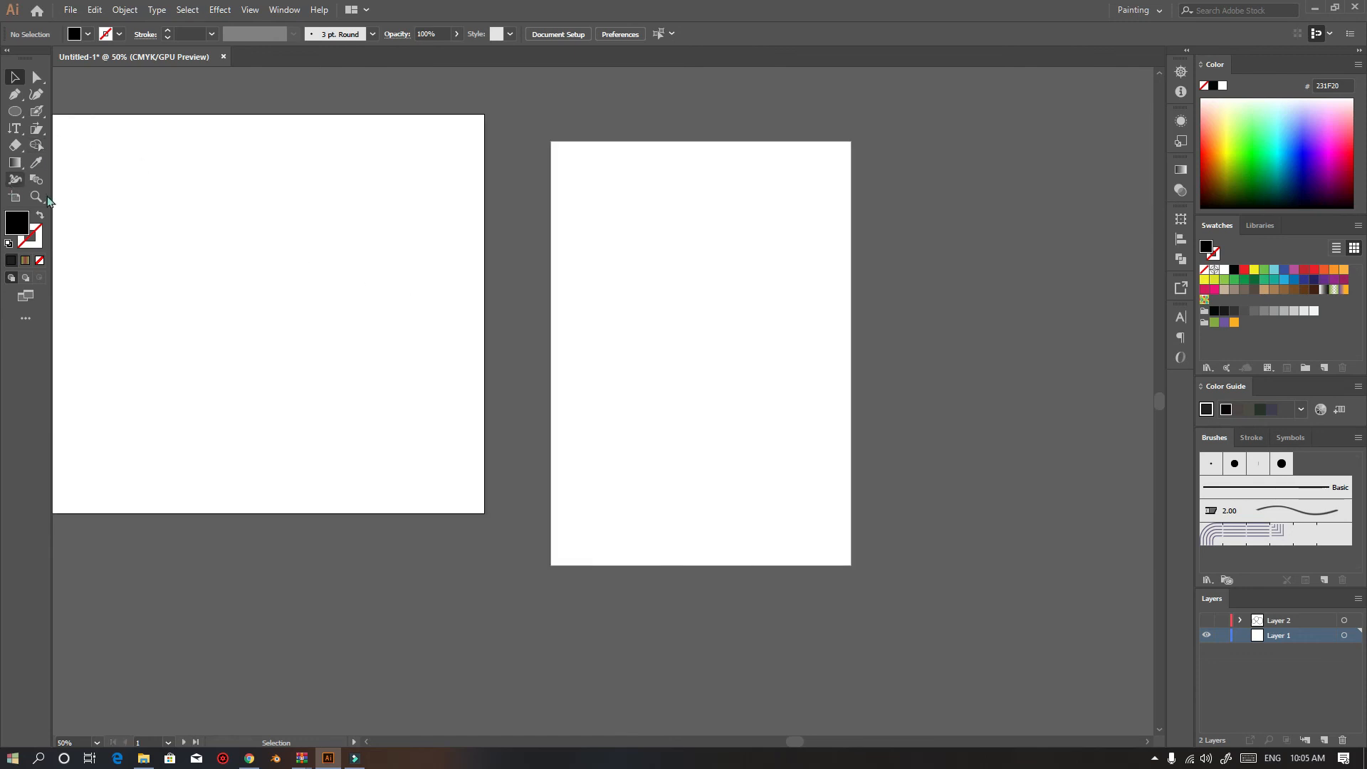
scroll(746, 374, "down", 1)
scroll(666, 345, "left", 4)
scroll(666, 345, "up", 2)
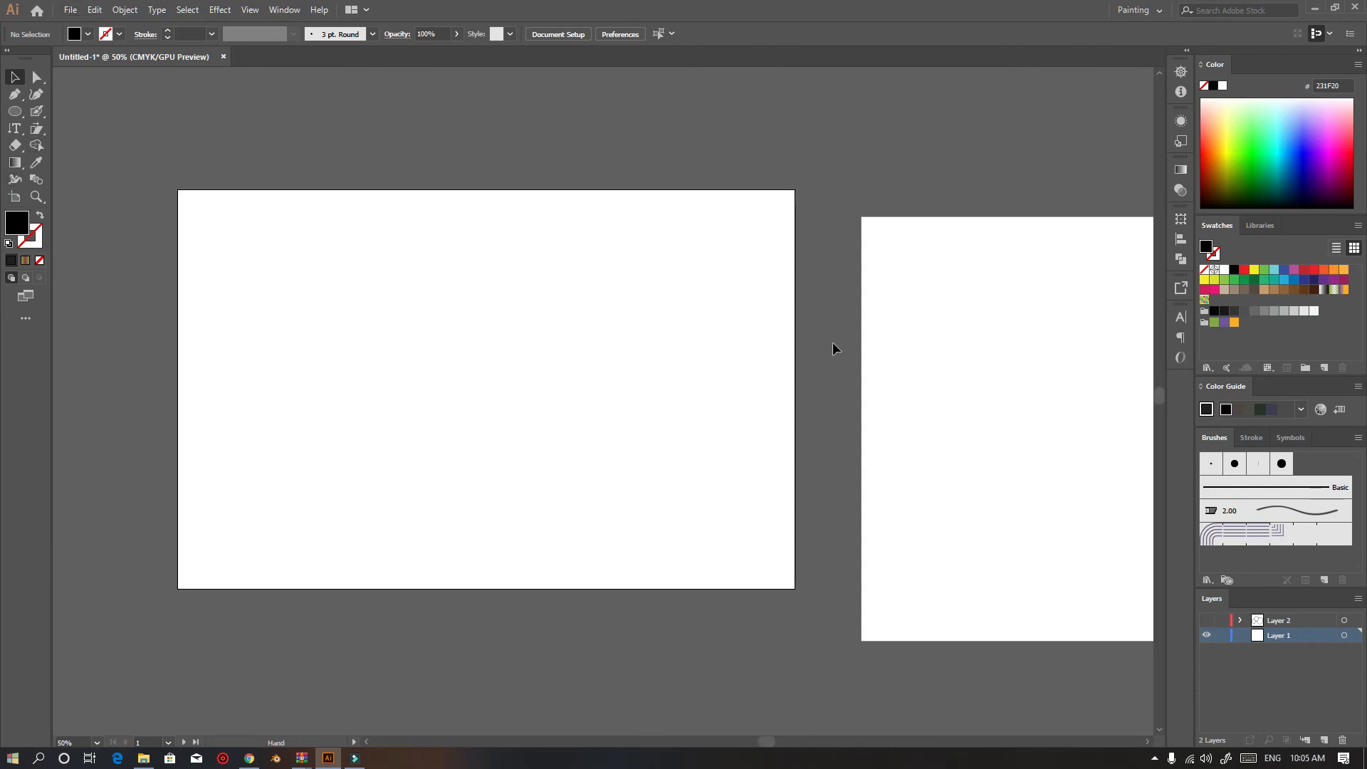
scroll(879, 294, "down", 2)
left_click_drag(842, 331, 637, 287)
scroll(715, 330, "up", 1)
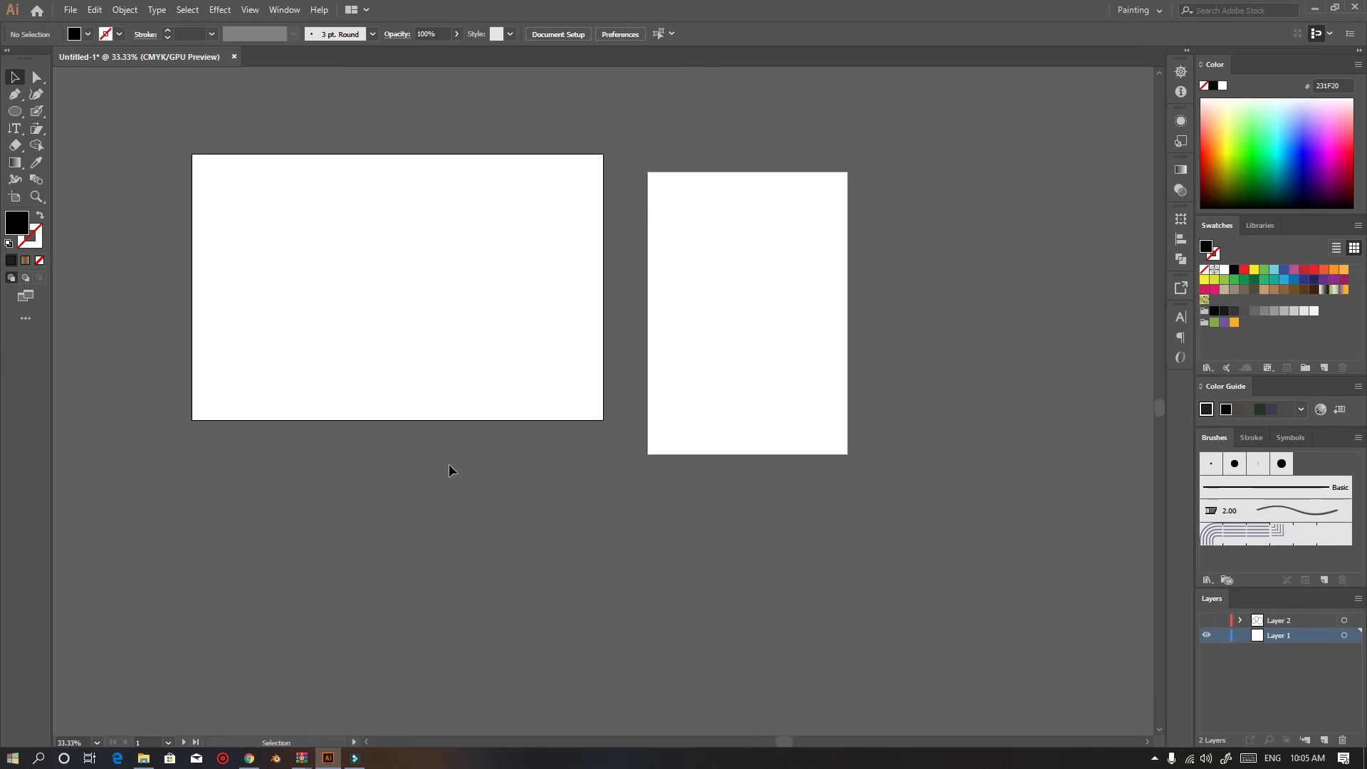
scroll(705, 390, "down", 1)
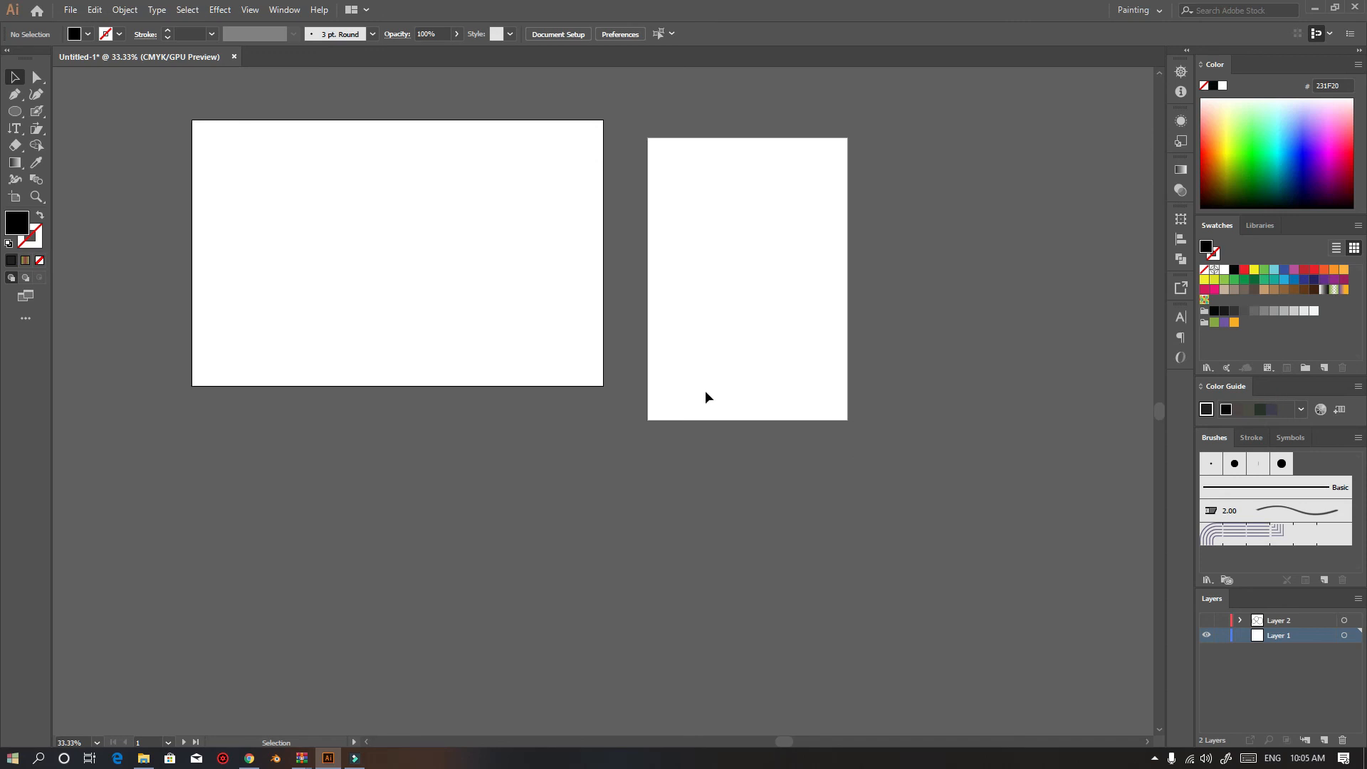
left_click(14, 196)
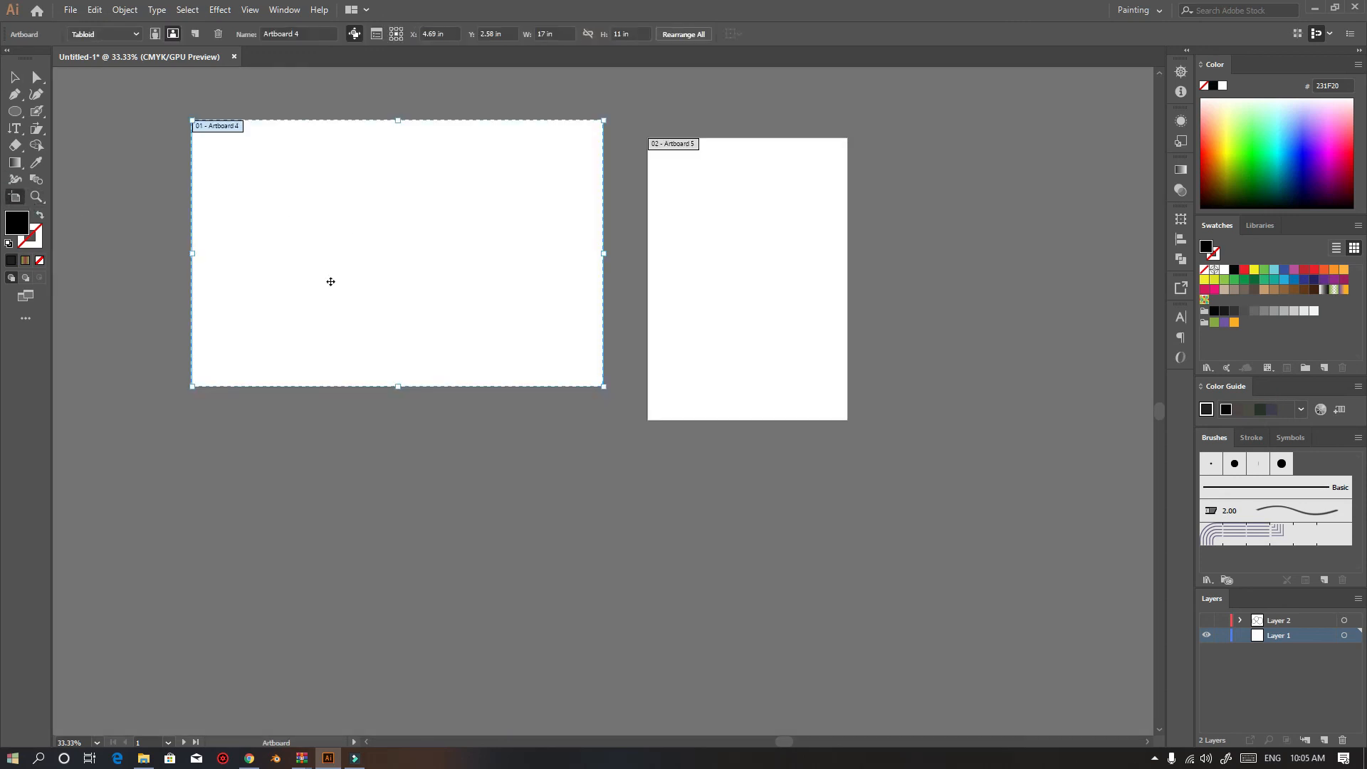
scroll(330, 282, "down", 1)
left_click(398, 319)
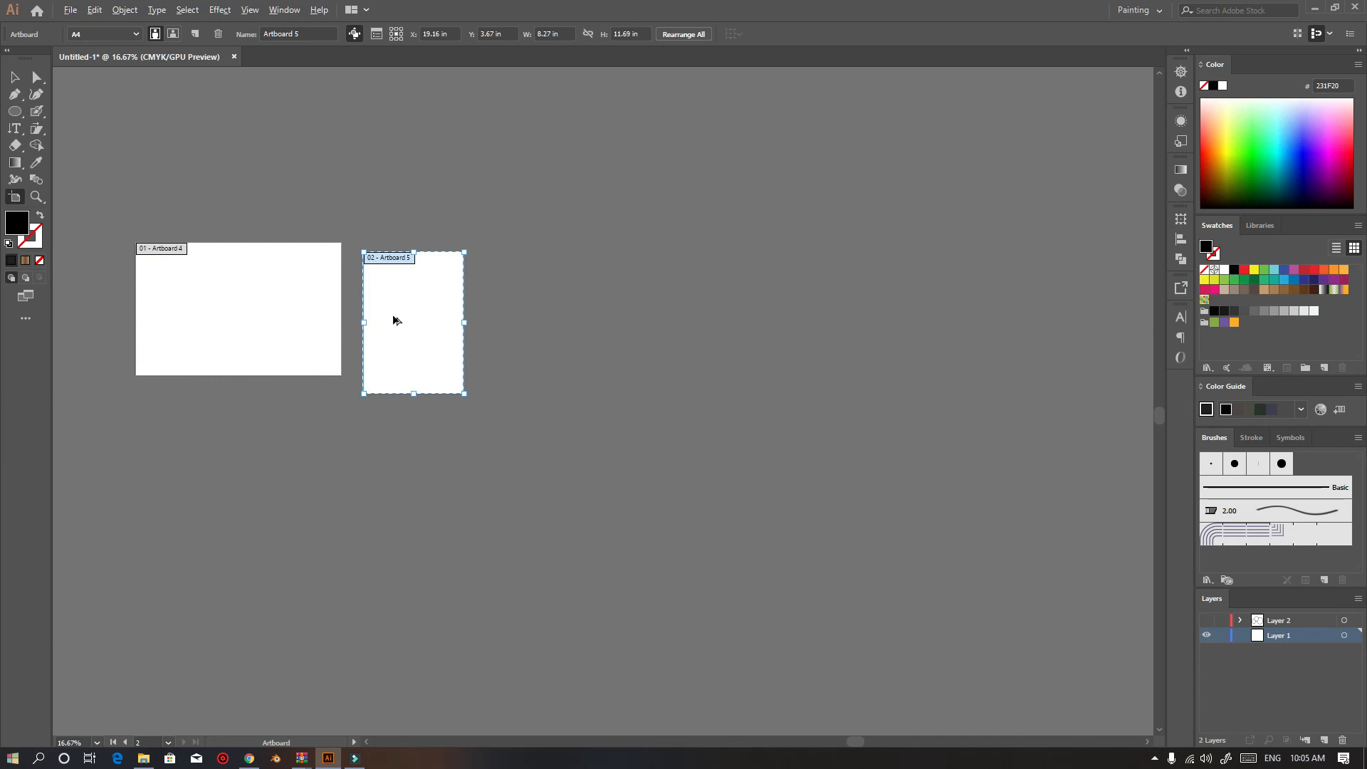
left_click_drag(388, 320, 510, 366)
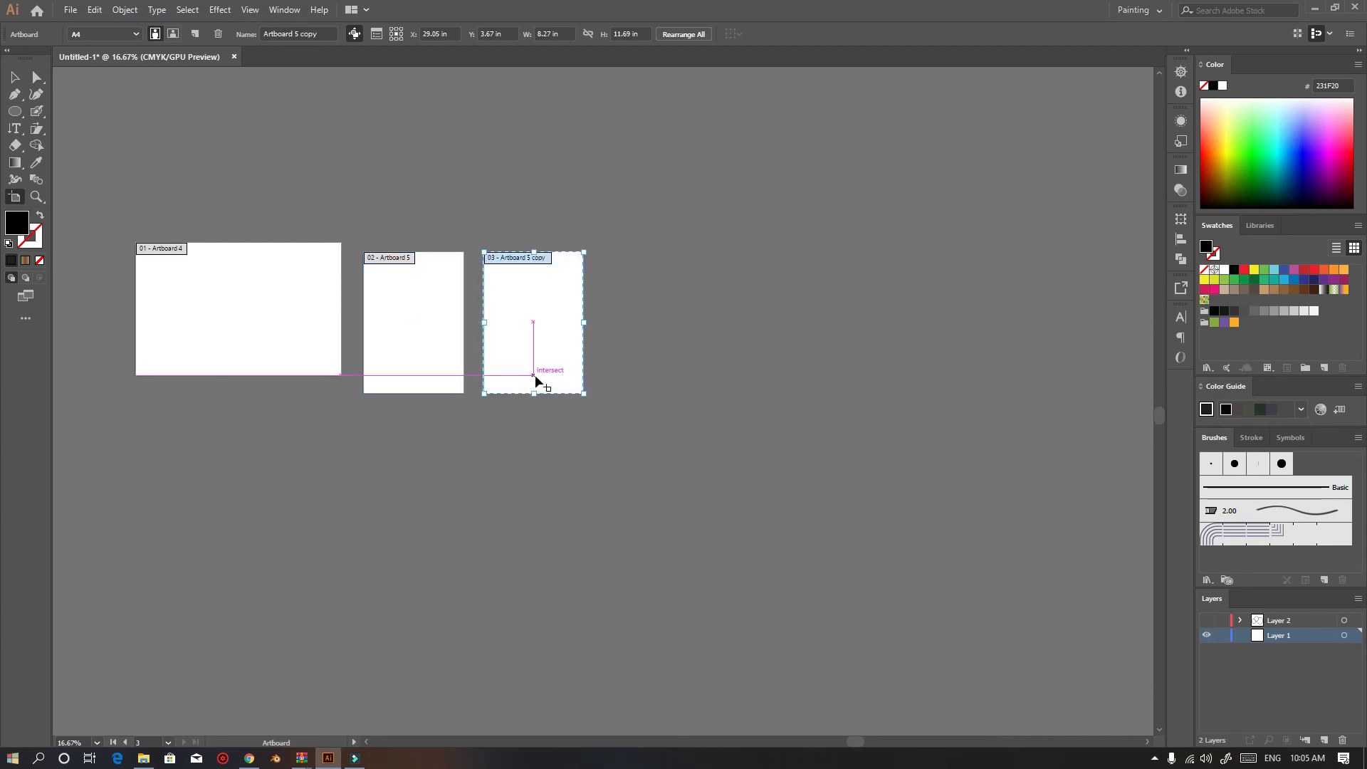
left_click_drag(515, 304, 634, 309)
left_click(14, 81)
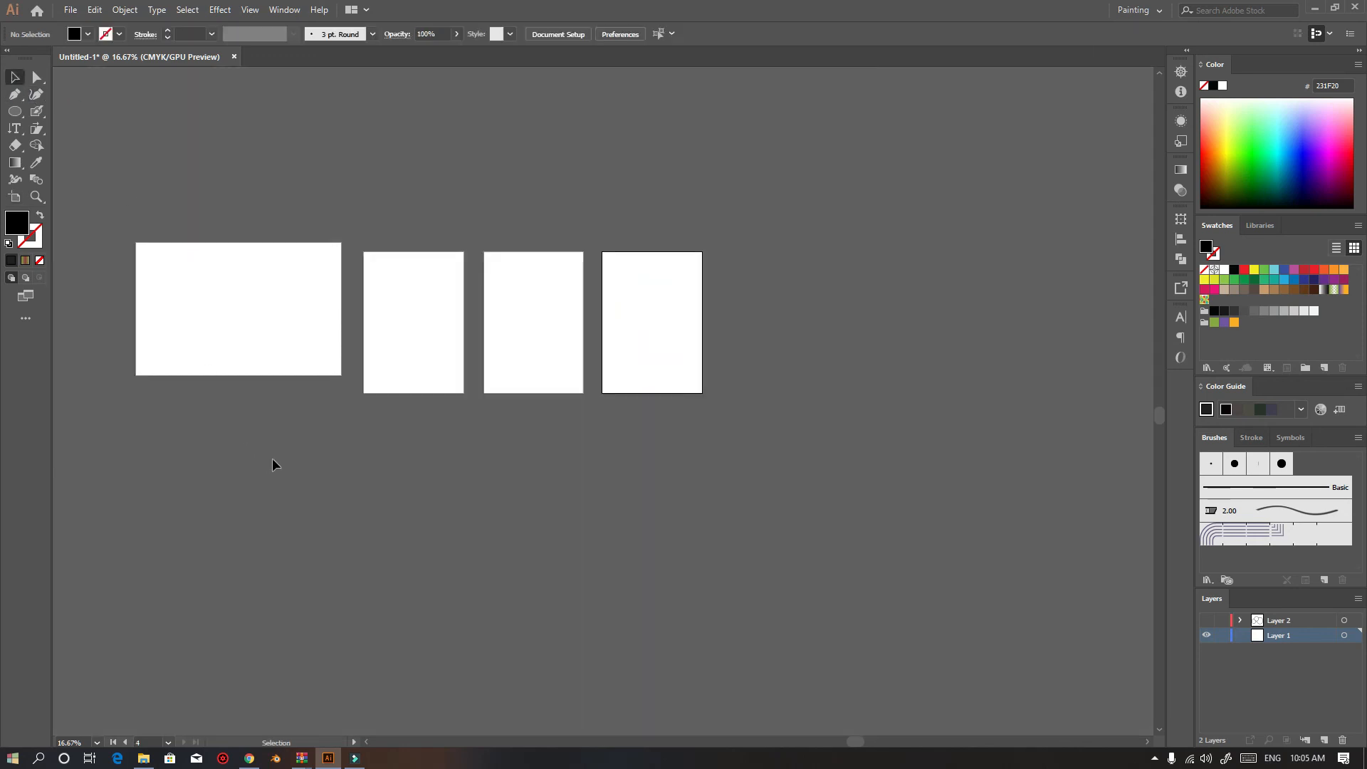
Draw an ellipse on the first A4 artboard with the Ellipse tool
scroll(325, 316, "up", 1)
scroll(501, 370, "right", 3)
left_click(316, 228)
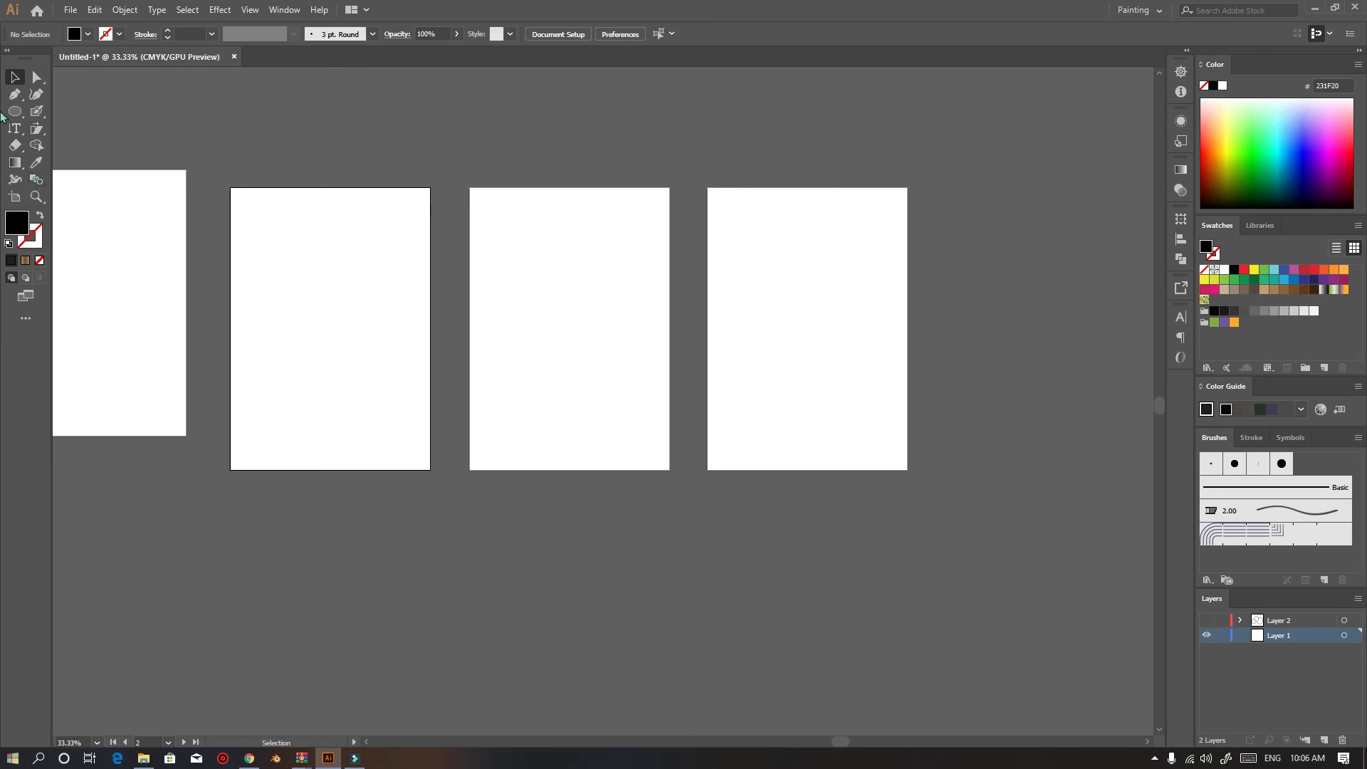
left_click(79, 33)
left_click(78, 32)
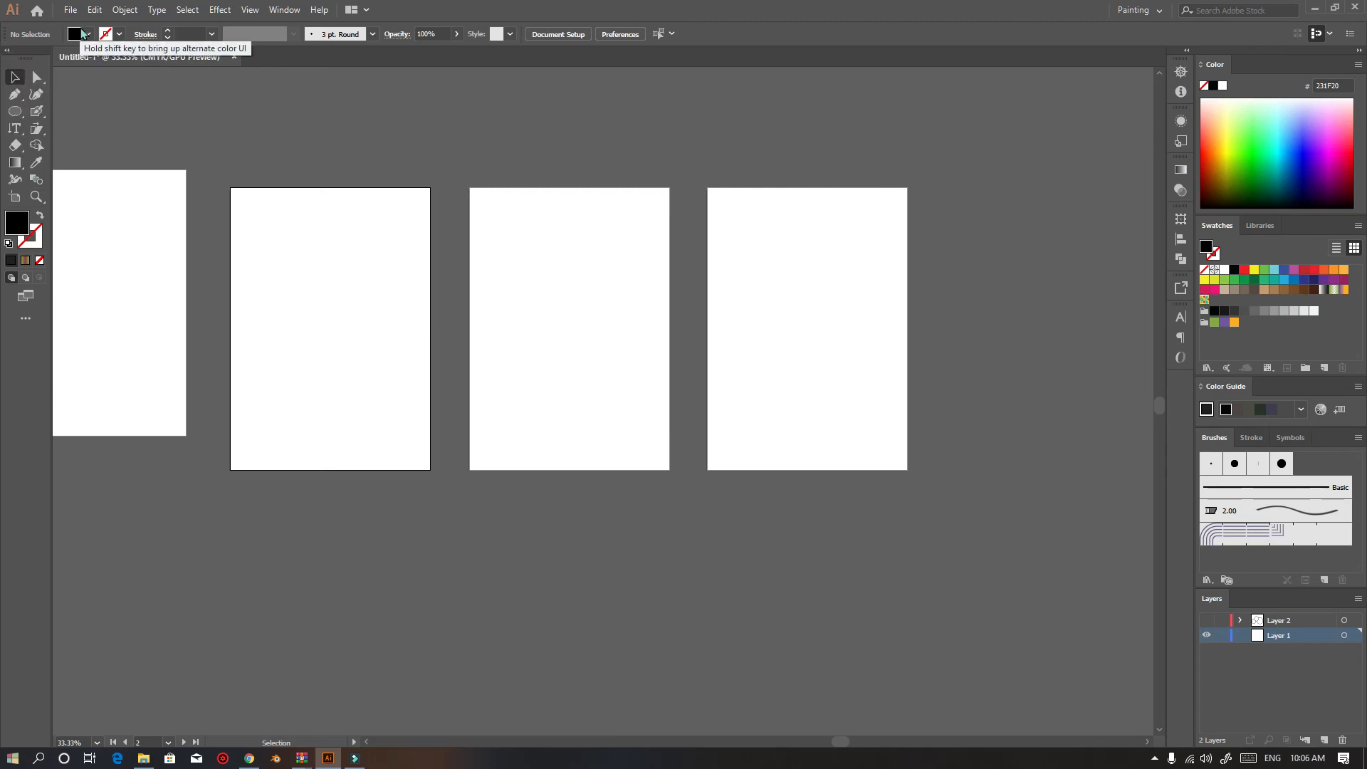
left_click(15, 112)
mouse_move(289, 276)
left_mouse_down()
mouse_move(378, 360)
mouse_move(374, 378)
left_mouse_up()
Try several swatch colours as the ellipse's fill, finishing with green
mouse_move(1323, 135)
left_mouse_down()
mouse_move(1269, 160)
mouse_move(1245, 142)
mouse_move(1281, 123)
mouse_move(1299, 146)
left_mouse_up()
left_click(1244, 269)
left_click(1264, 270)
left_click(1304, 279)
left_click(1235, 289)
left_click(1275, 280)
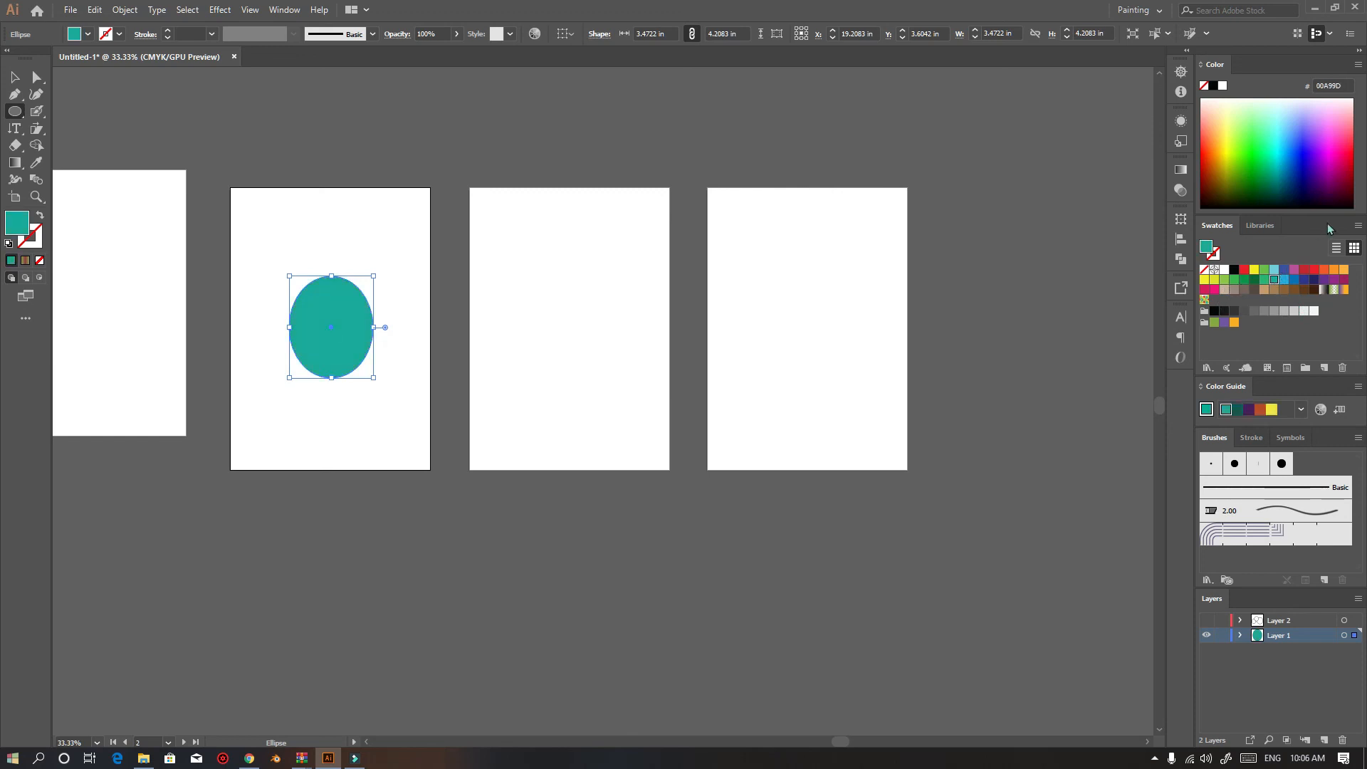
left_click(1264, 226)
left_click(1217, 225)
left_click(1235, 281)
left_click(1260, 225)
Select the ellipse and delete it
left_click(14, 77)
left_click(415, 317)
left_click(333, 302)
key("Delete")
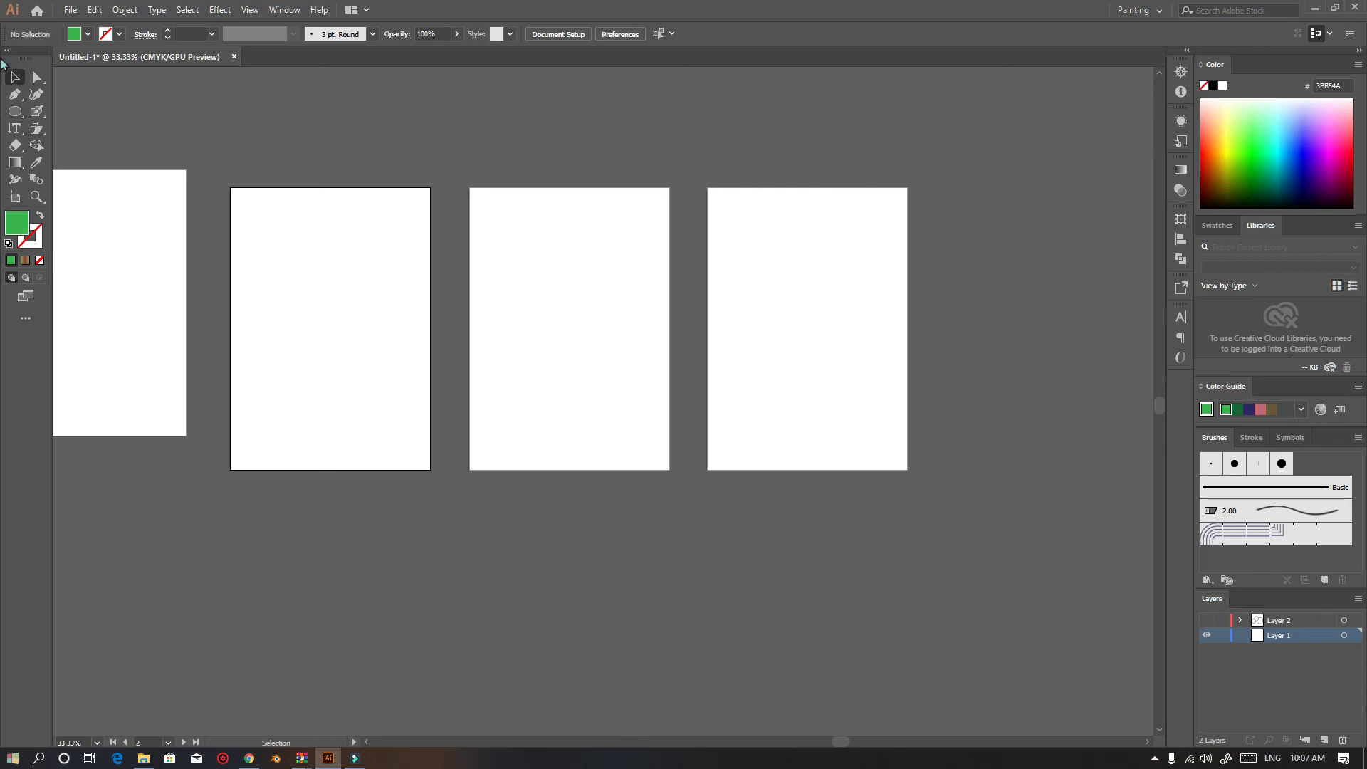
Draw a green rectangle about 6.5 by 4.2 in across the lower part of the first A4 artboard
left_click(23, 116)
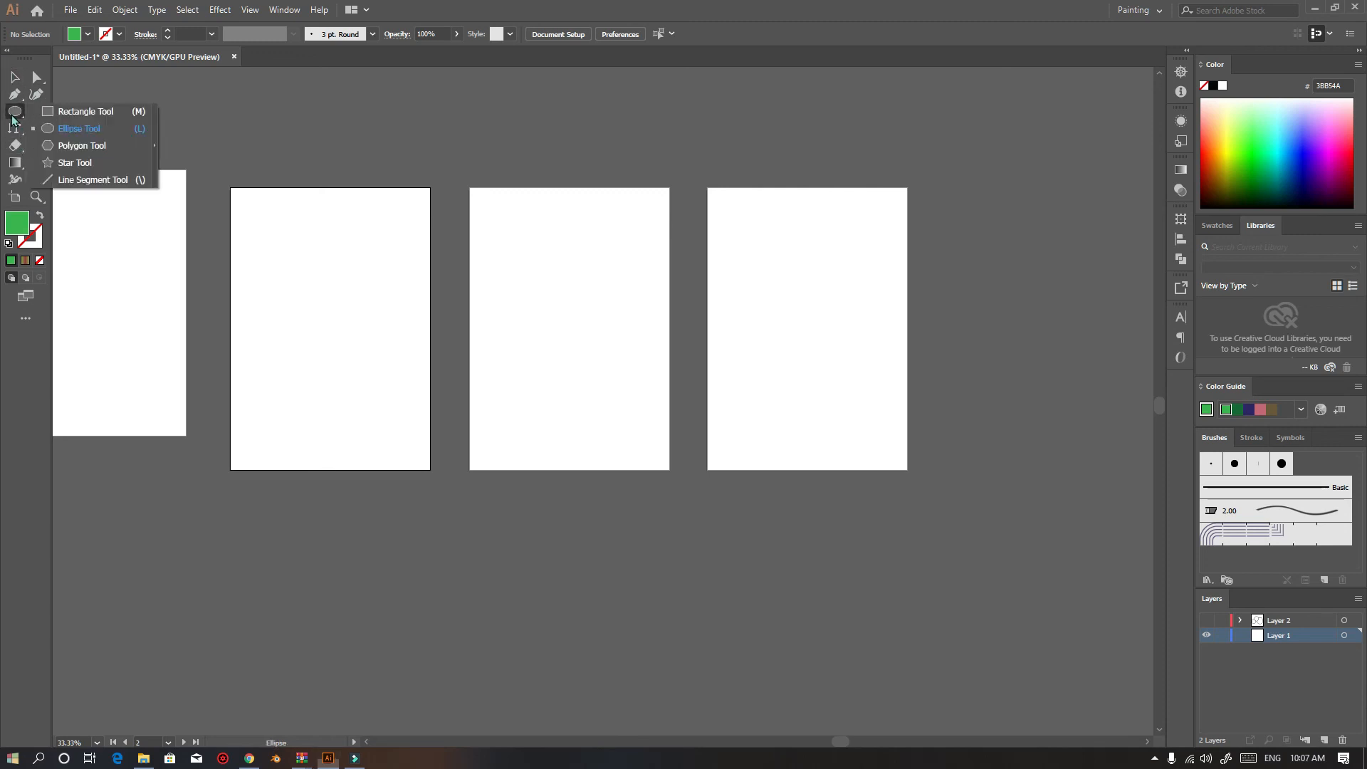
key("v")
scroll(566, 268, "up", 3)
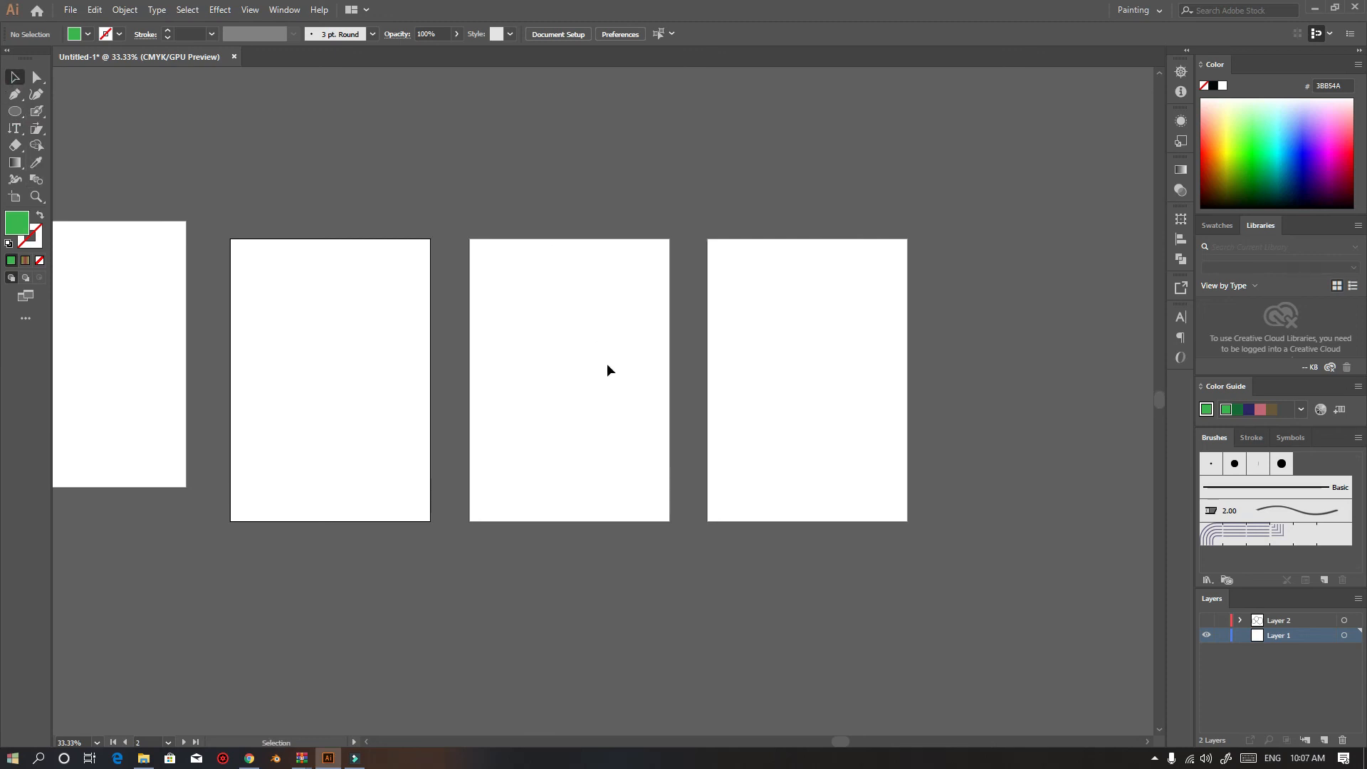
left_click(15, 111)
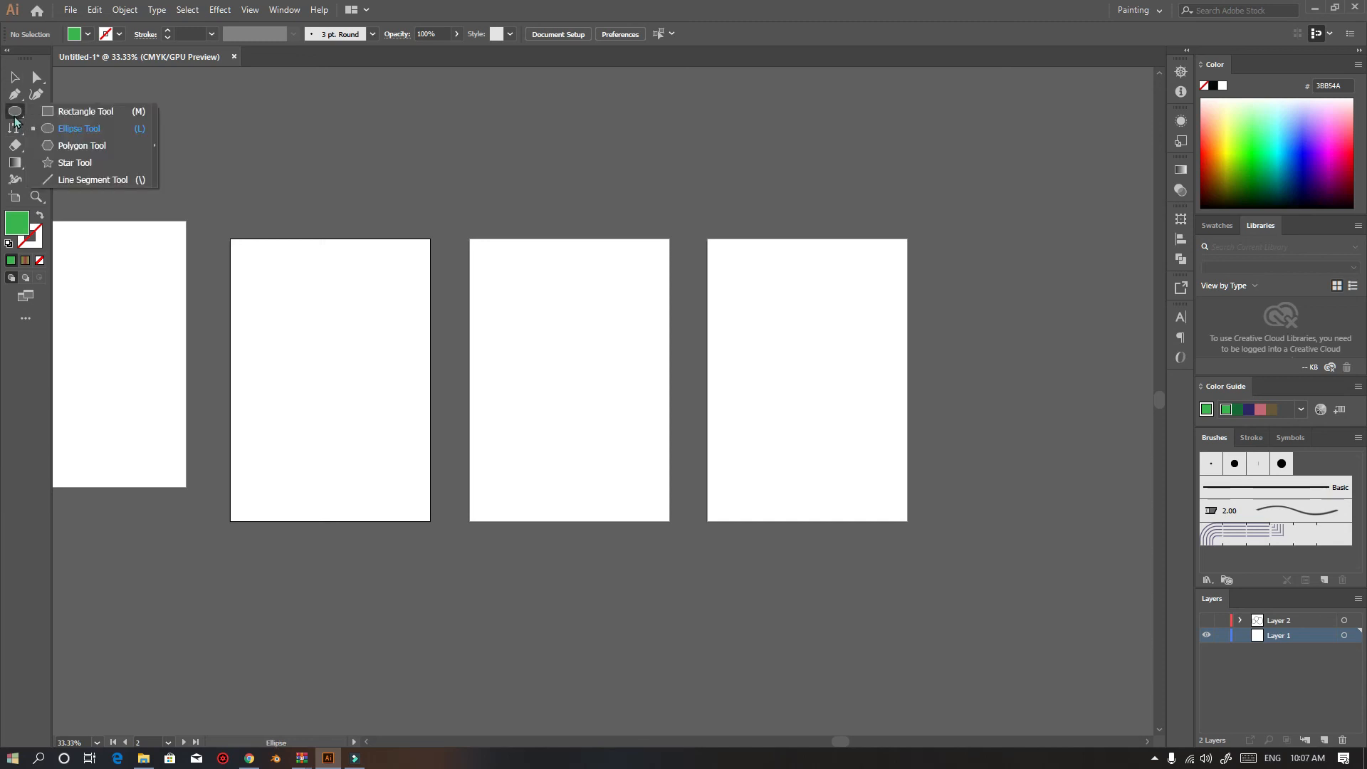
left_click(71, 114)
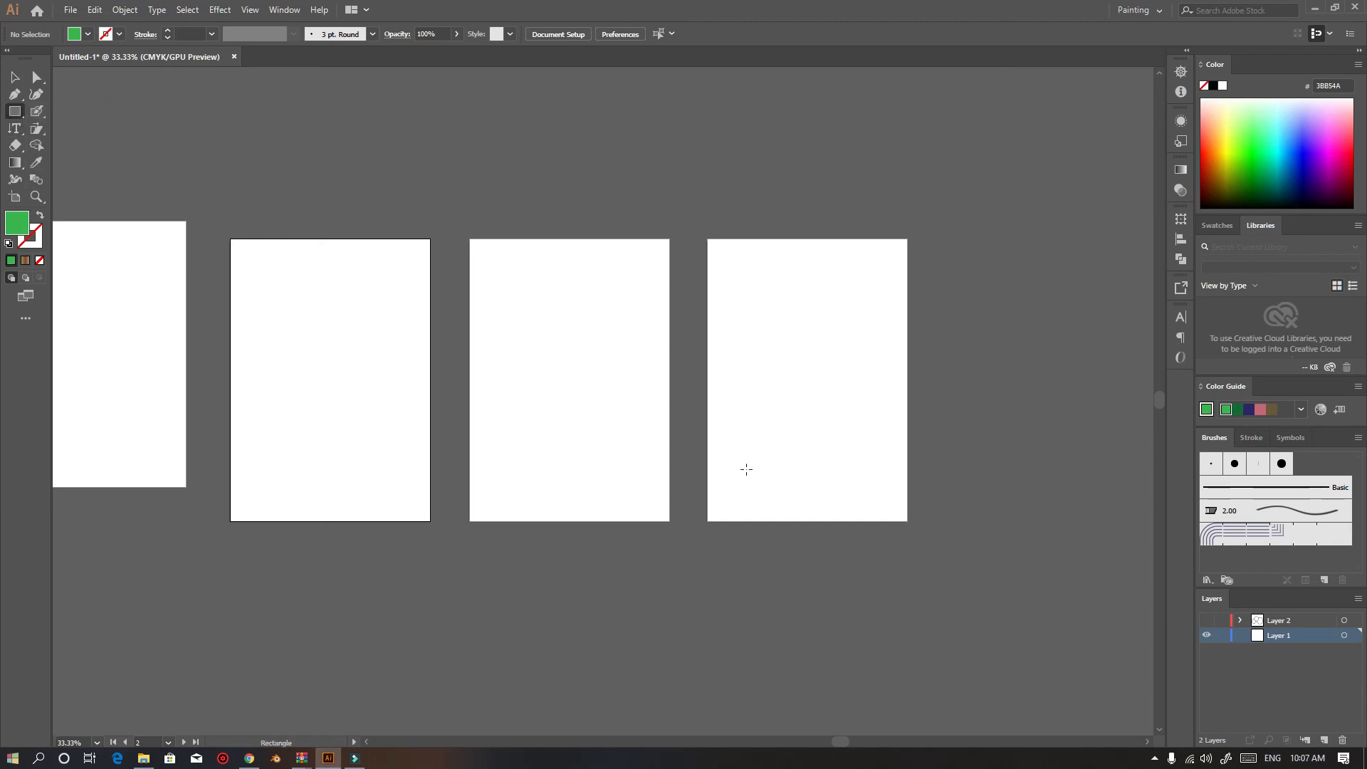
left_click_drag(252, 397, 409, 500)
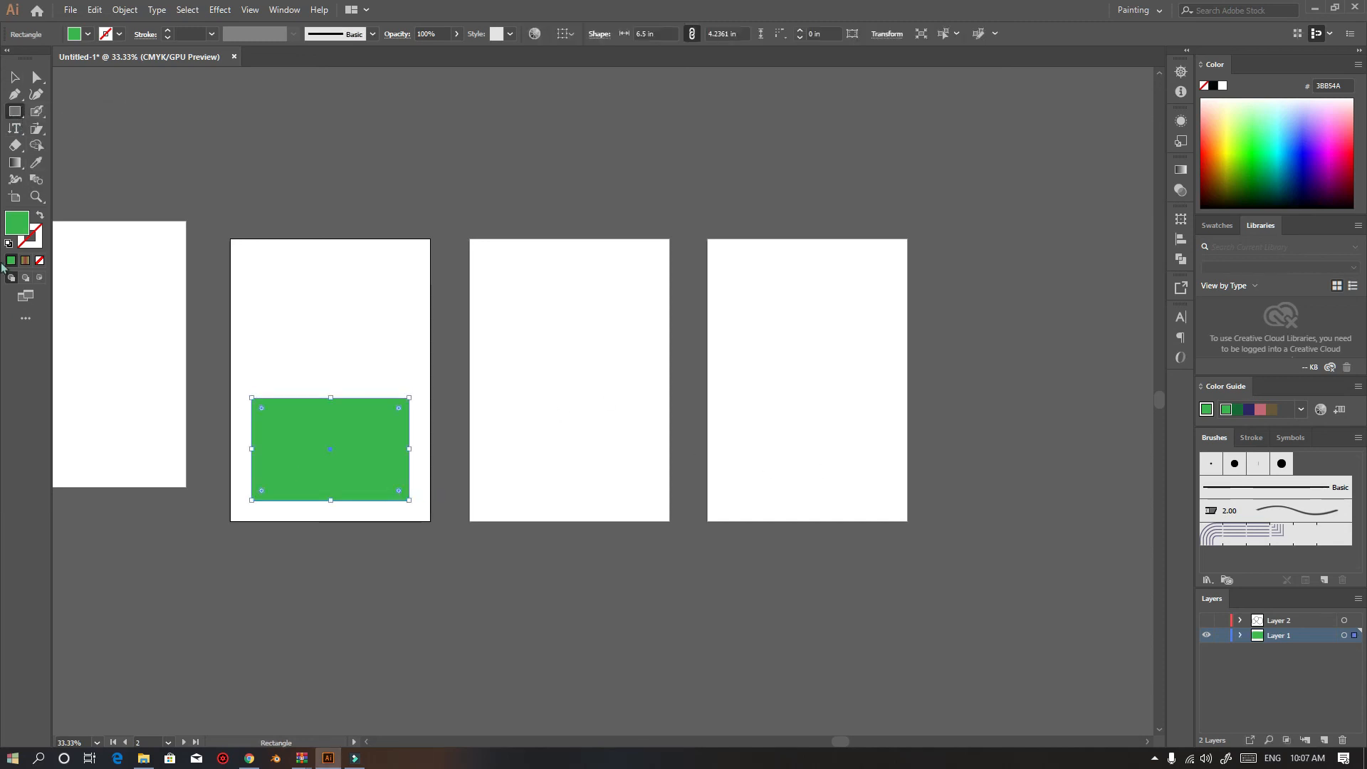
left_click(16, 111)
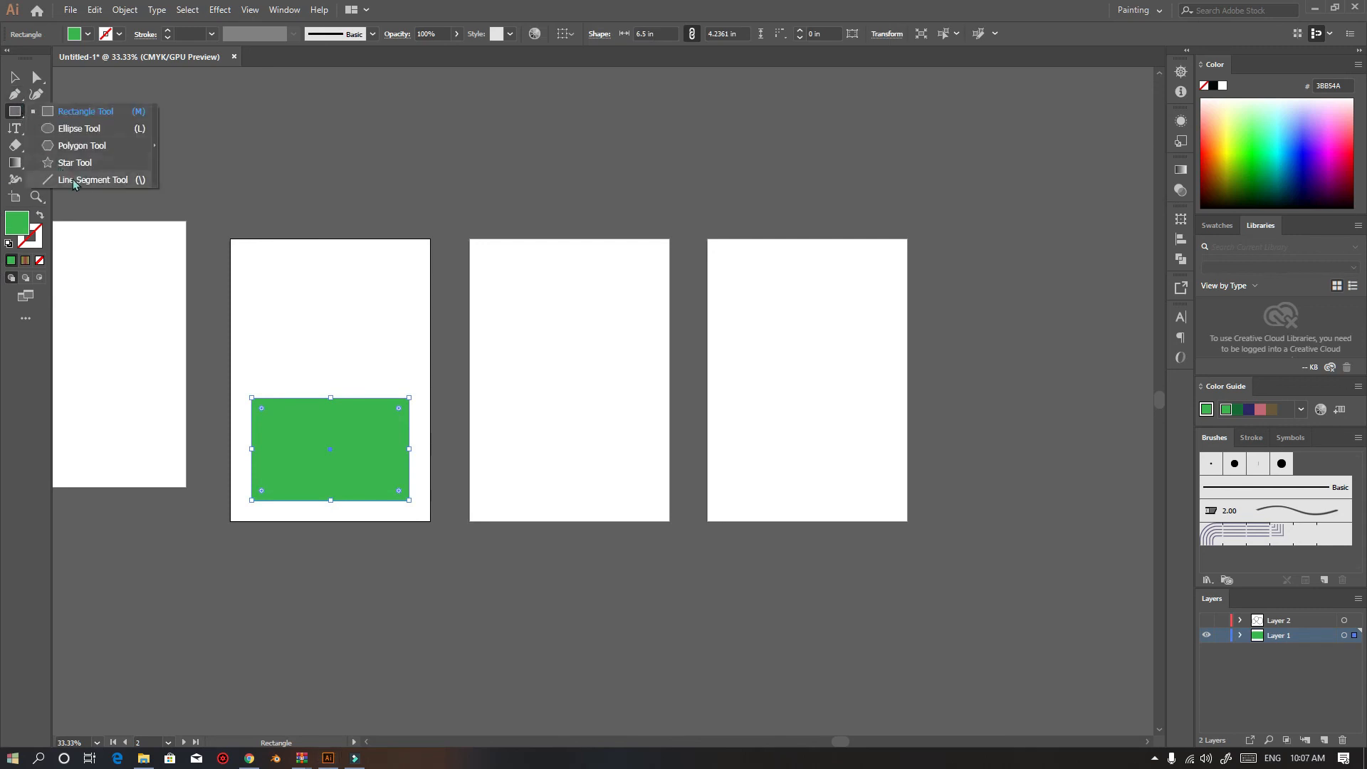
left_click(71, 180)
left_click(614, 457)
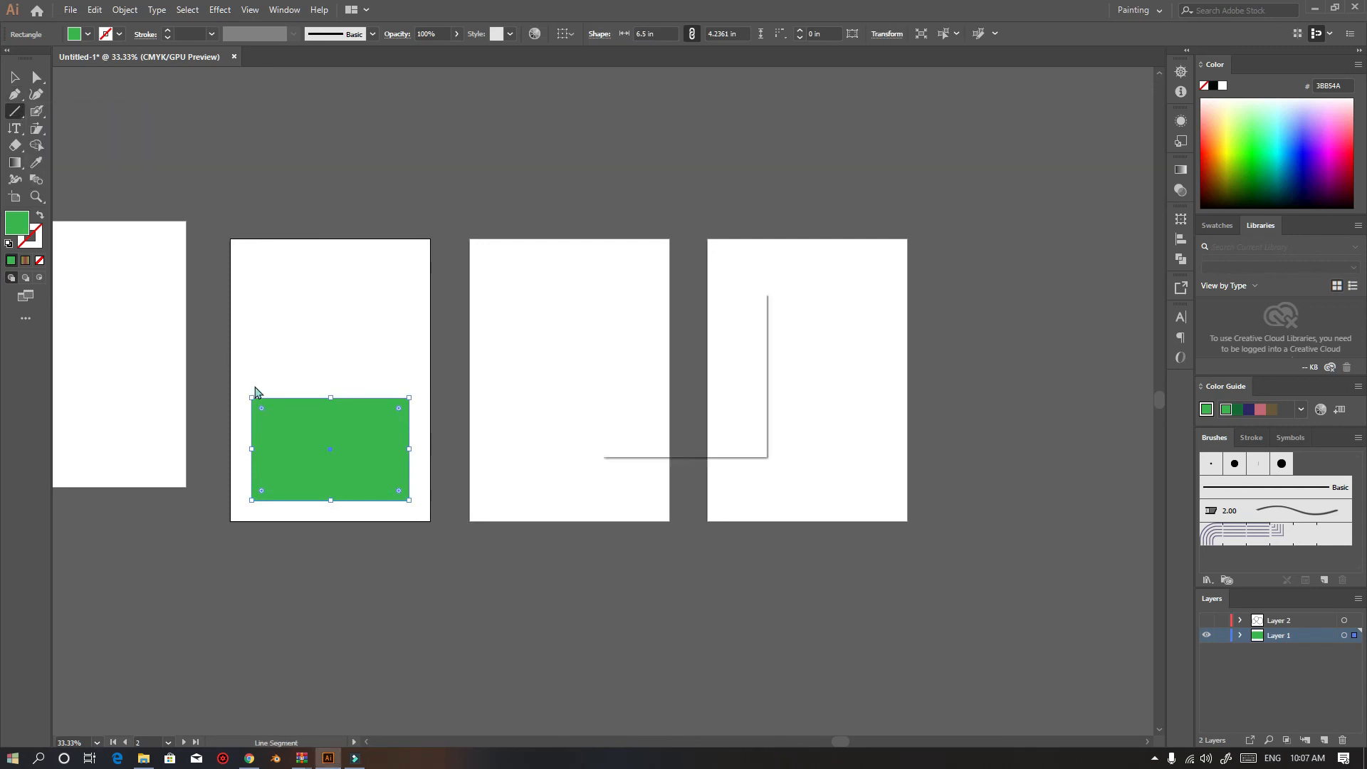
left_click(717, 421)
key("v")
left_click(364, 330)
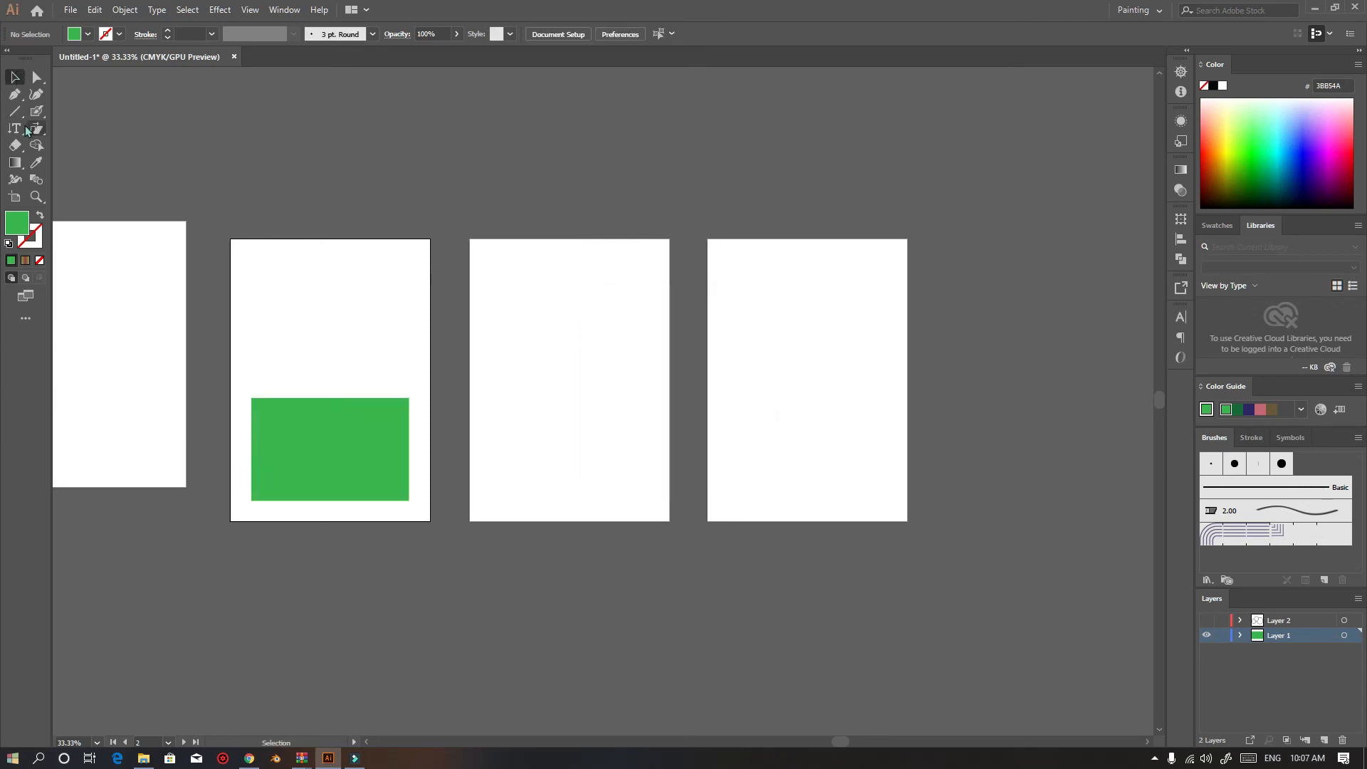
Draw two line segments with the Line Segment tool forming a roof peak above the green rectangle
left_click(13, 114)
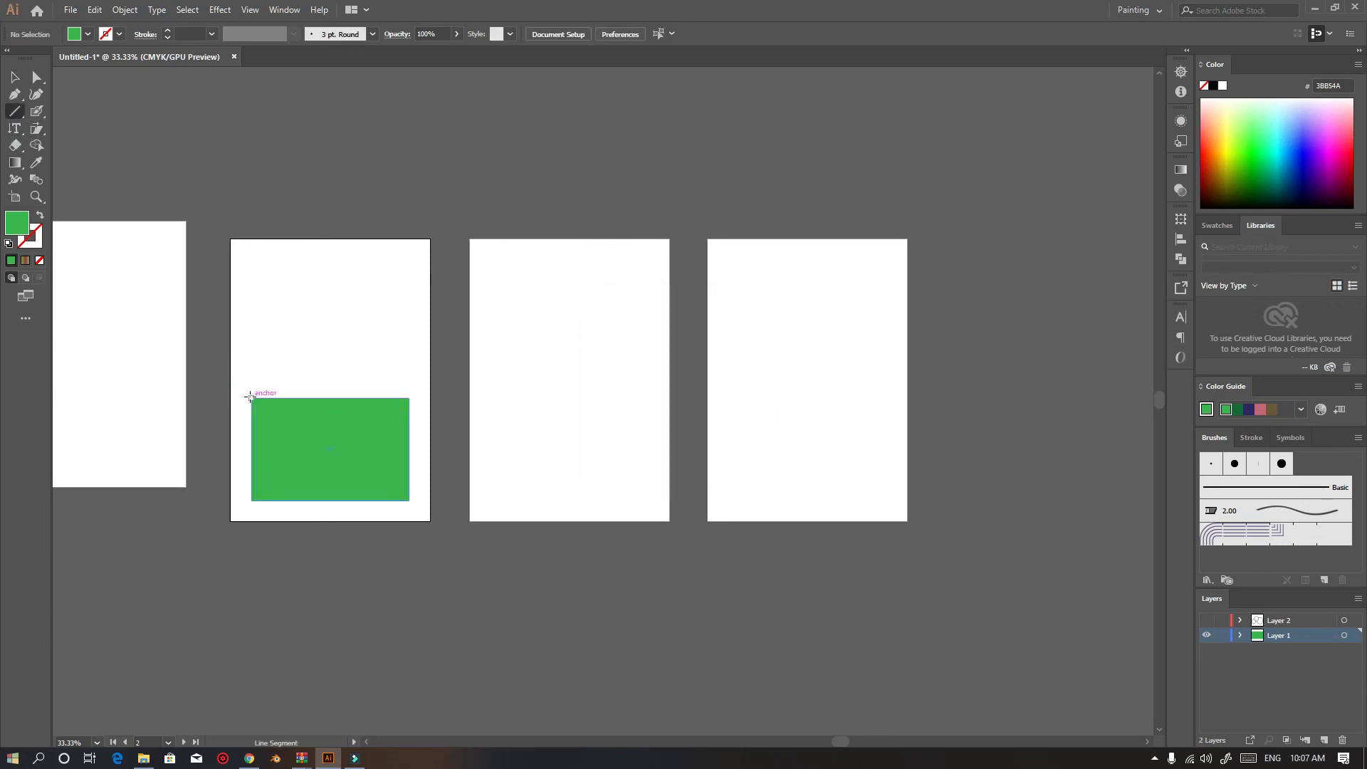
left_click(250, 398)
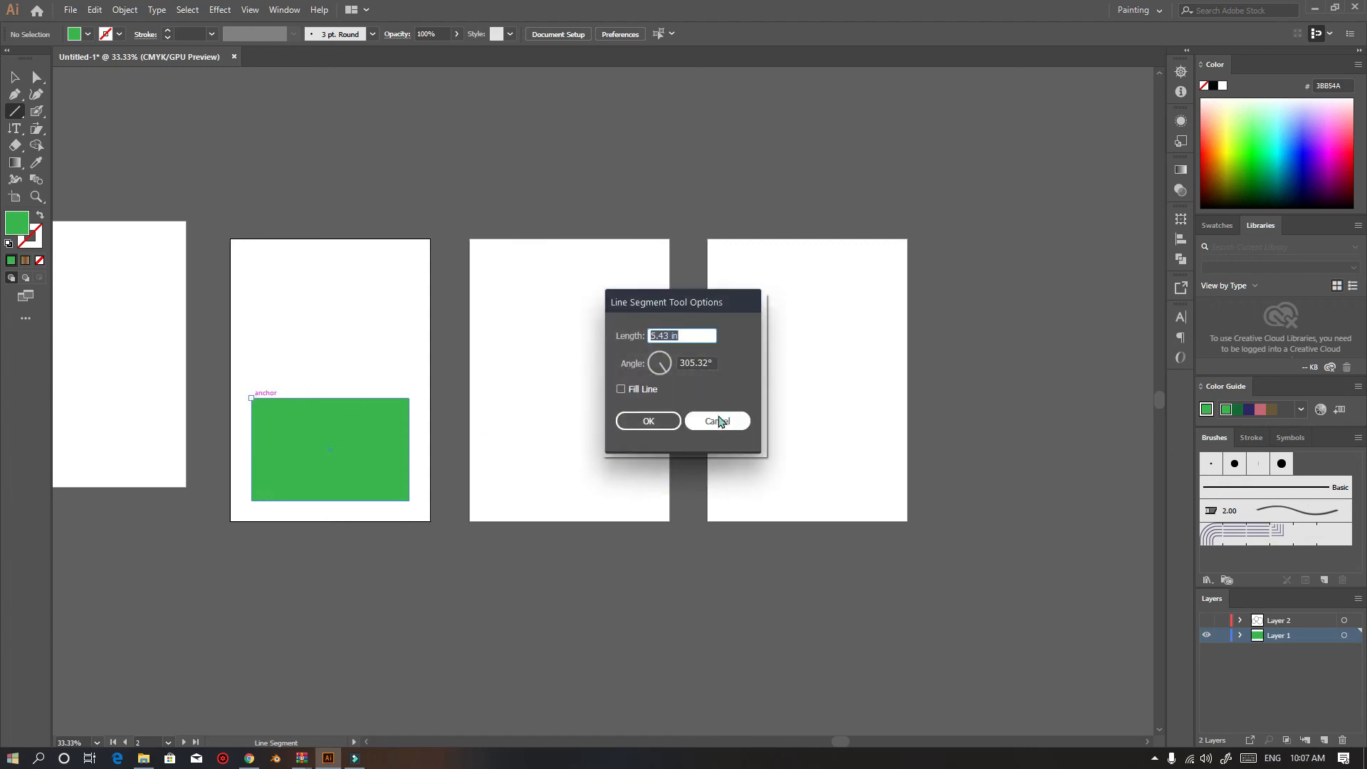
left_click(718, 421)
left_click_drag(251, 398, 330, 332)
left_click(342, 340)
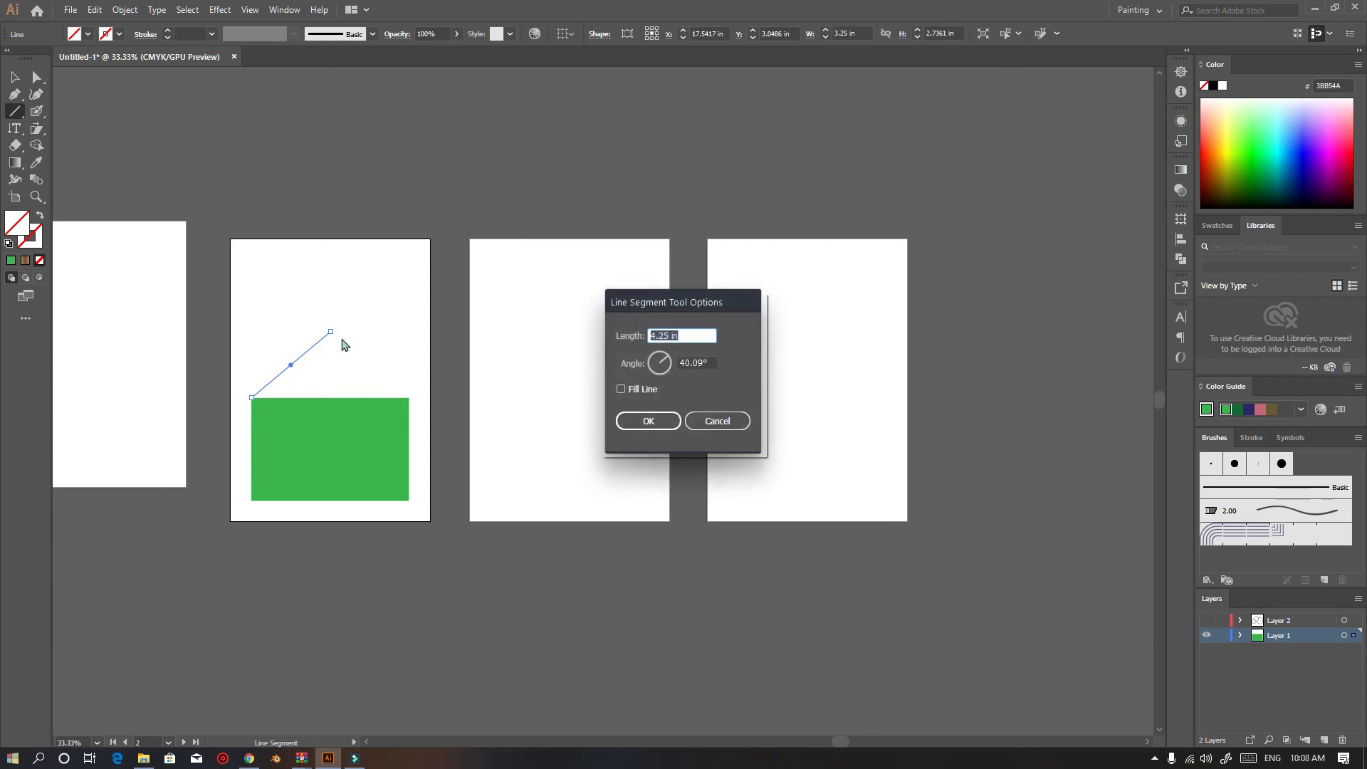
left_click(727, 418)
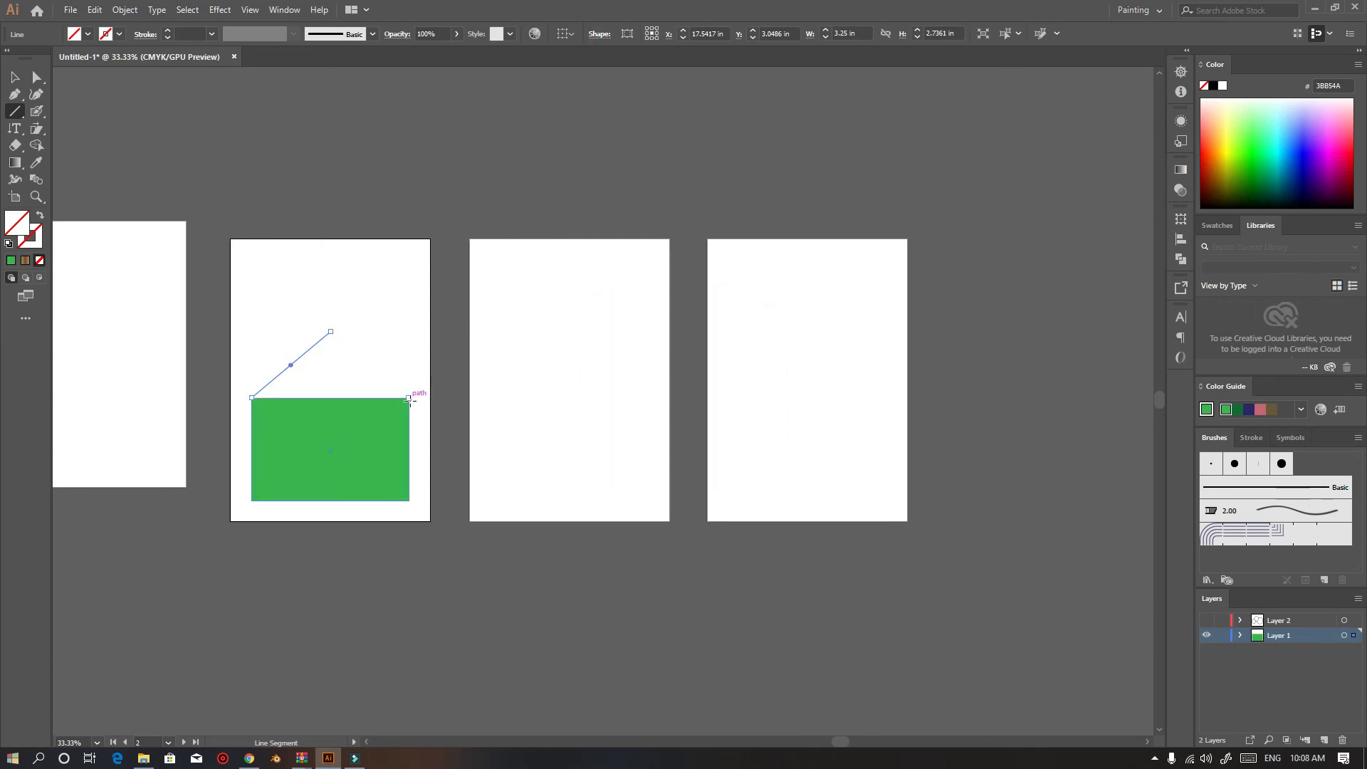
left_click_drag(409, 398, 330, 331)
Select both roof lines and delete them
left_click(15, 77)
left_click(128, 227)
left_click_drag(244, 283, 246, 357)
key("Delete")
key("ctrl+z")
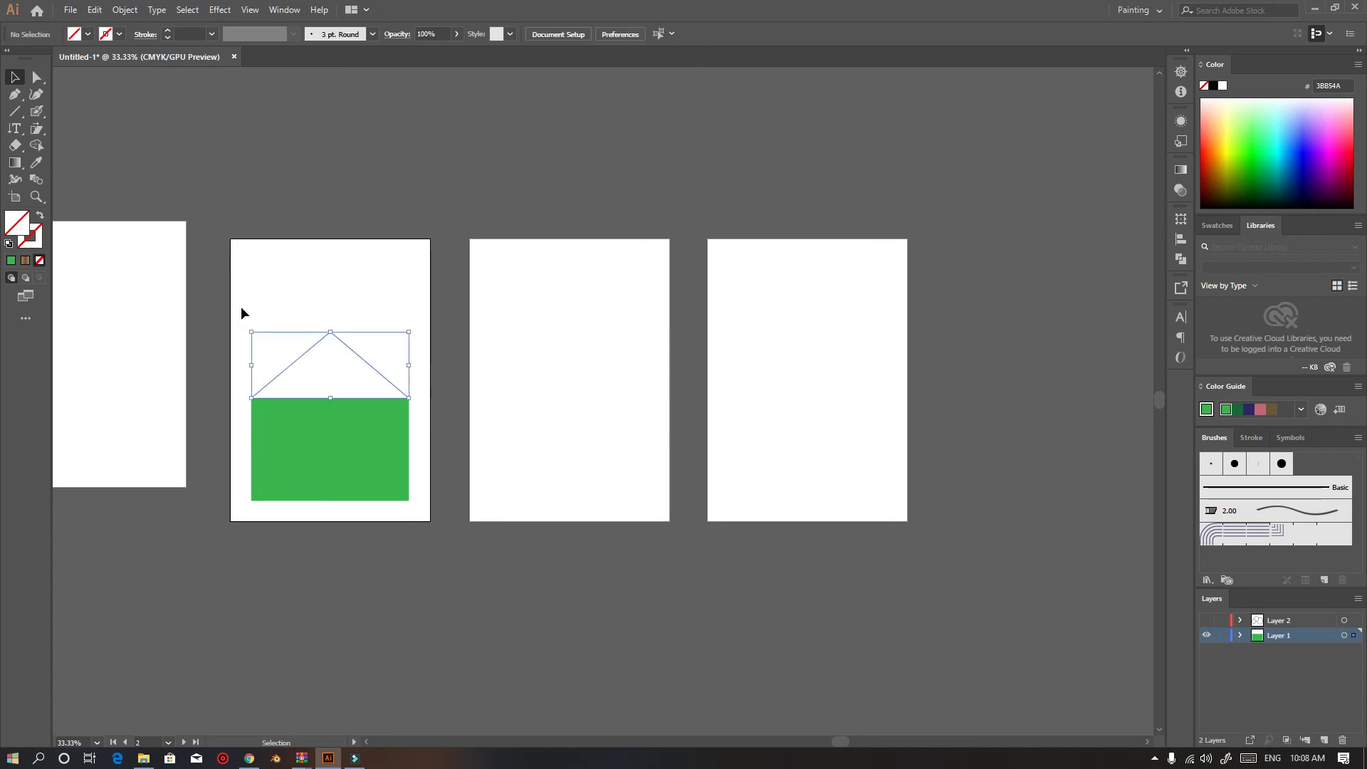
key("Delete")
Draw a closed triangular roof path above the green rectangle with the Pen tool
left_click(14, 94)
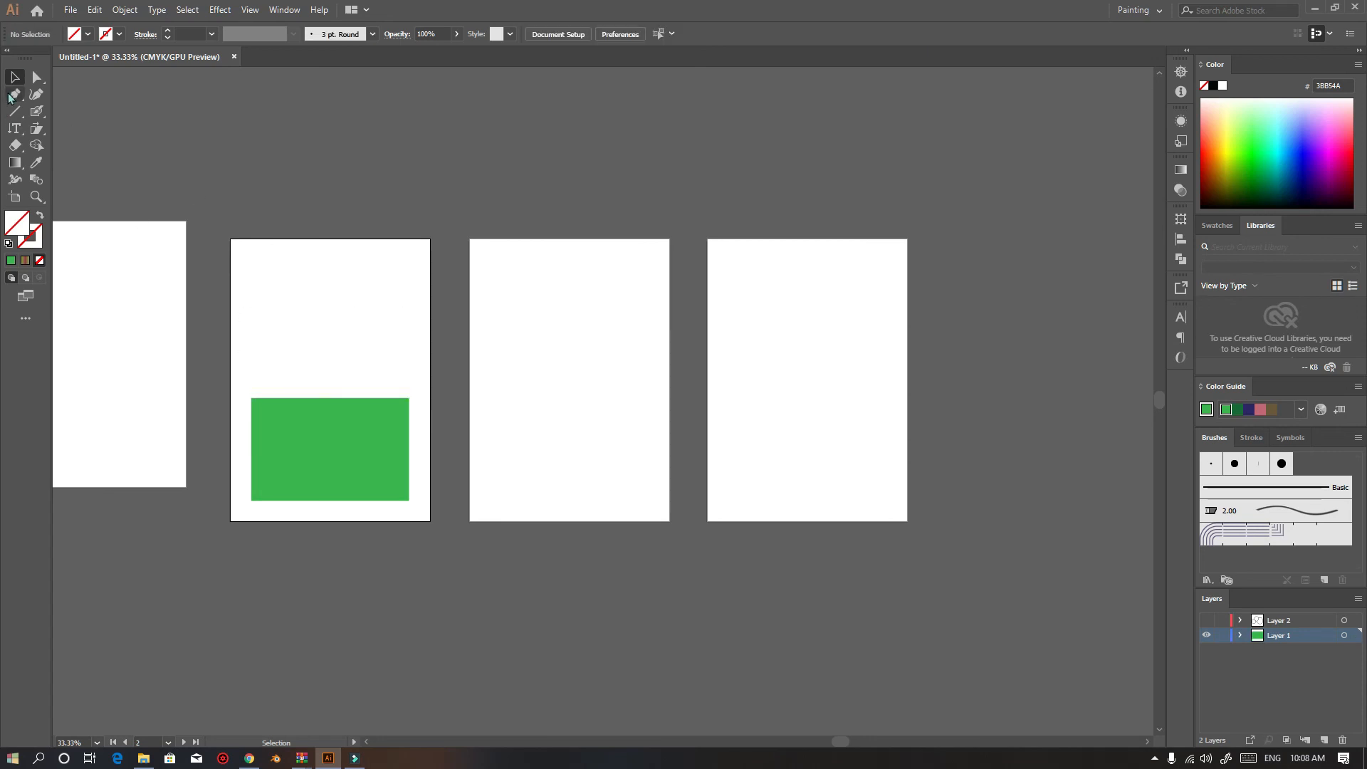
left_click(252, 391)
left_click(330, 331)
left_click(409, 389)
left_click(409, 391)
left_click(252, 393)
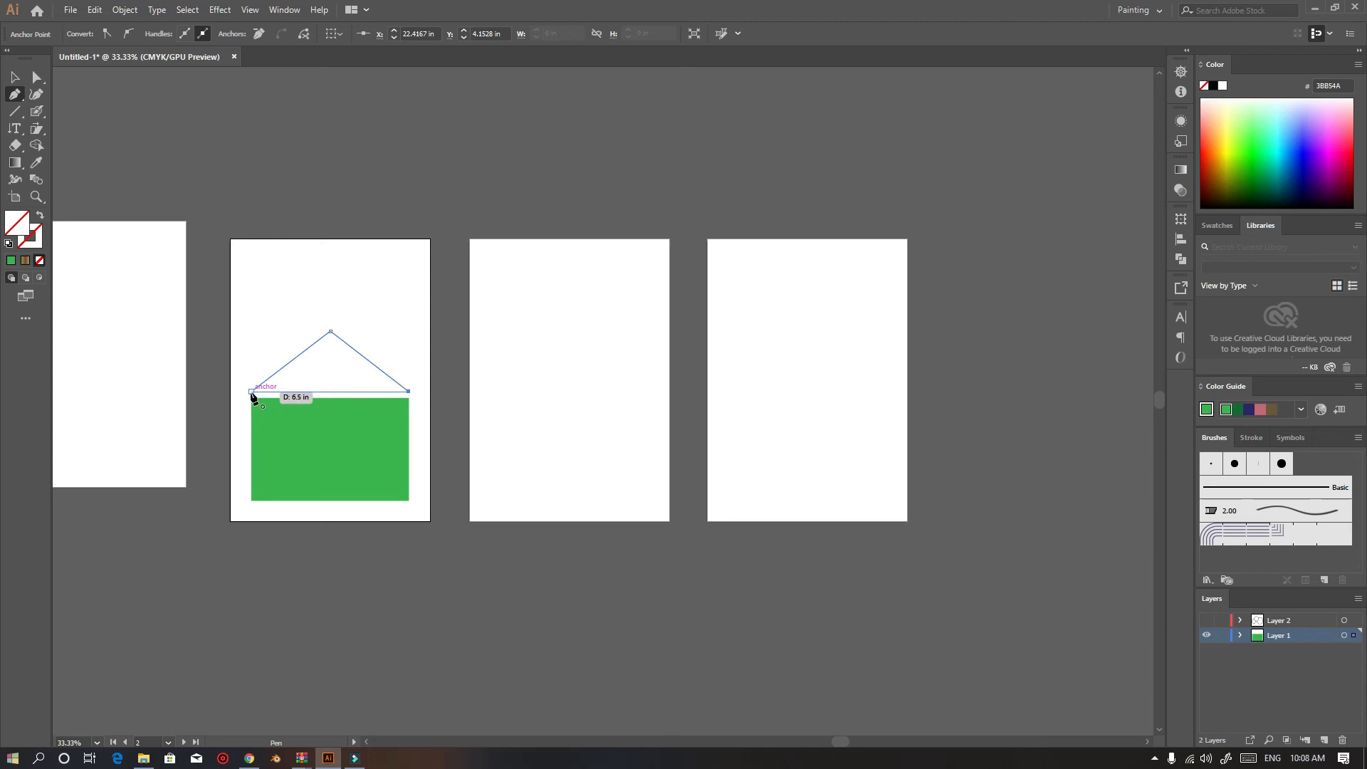
Select the triangle and fill it with a light blue swatch
left_click(14, 76)
left_click(299, 339)
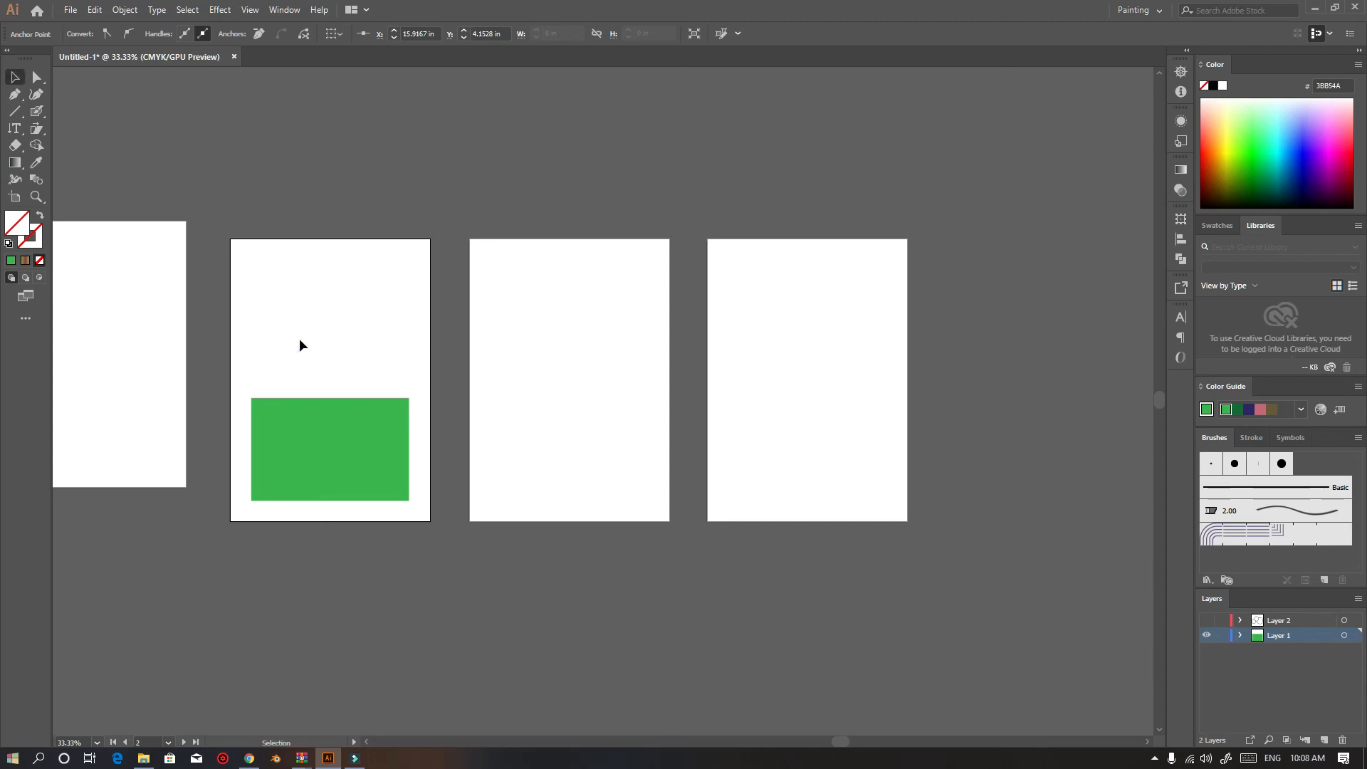
left_click(310, 346)
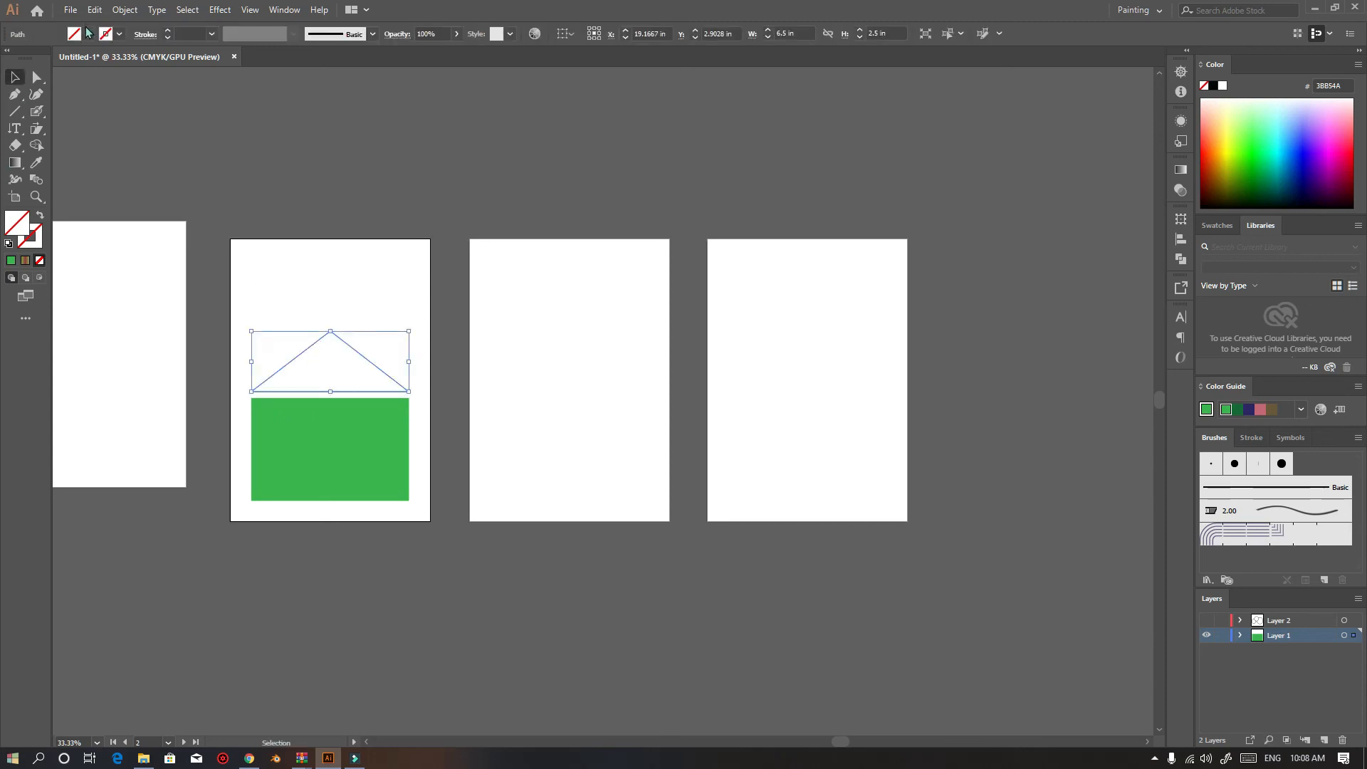
left_click(88, 33)
left_click(86, 65)
left_click(361, 260)
Move the blue triangle so its base sits on the rectangle's top edge
left_click_drag(330, 369, 341, 369)
left_click(346, 277)
scroll(285, 406, "up", 1)
scroll(309, 385, "down", 1)
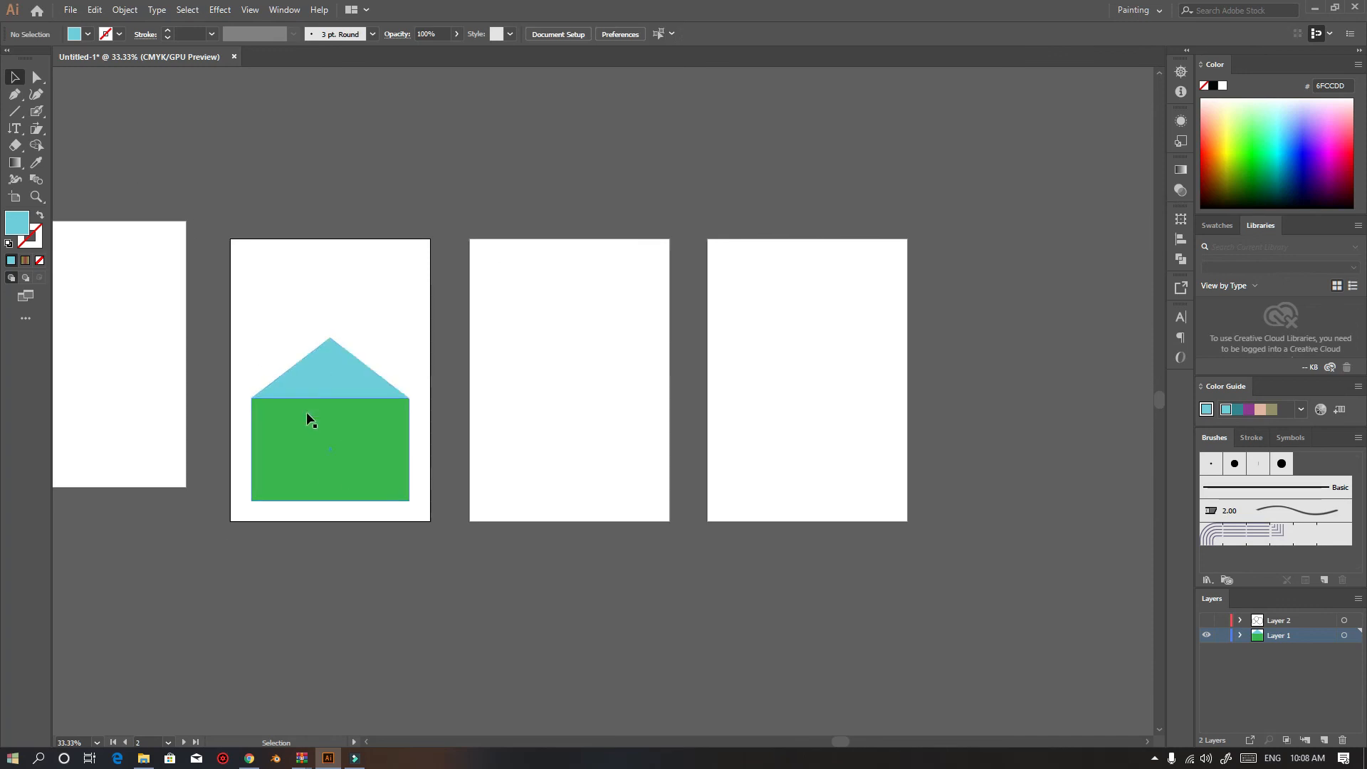
scroll(317, 416, "up", 5)
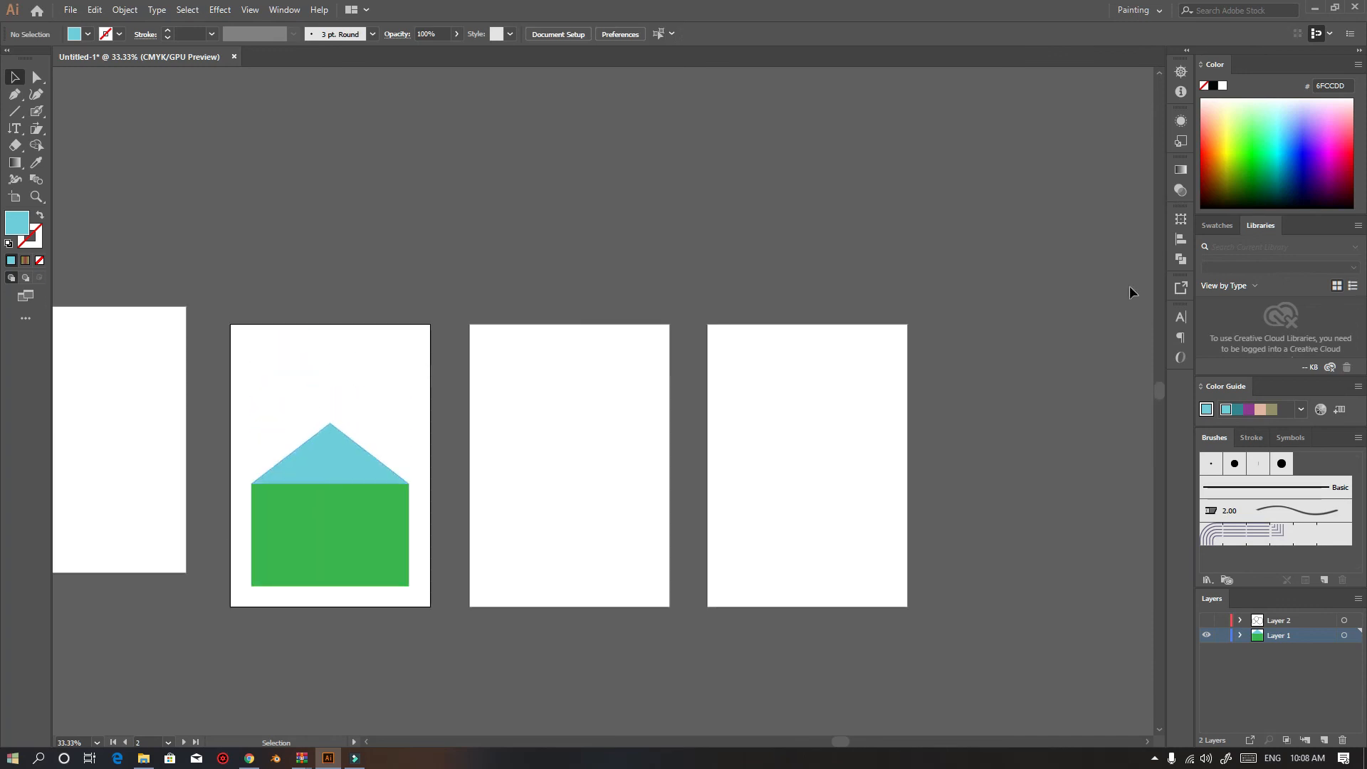